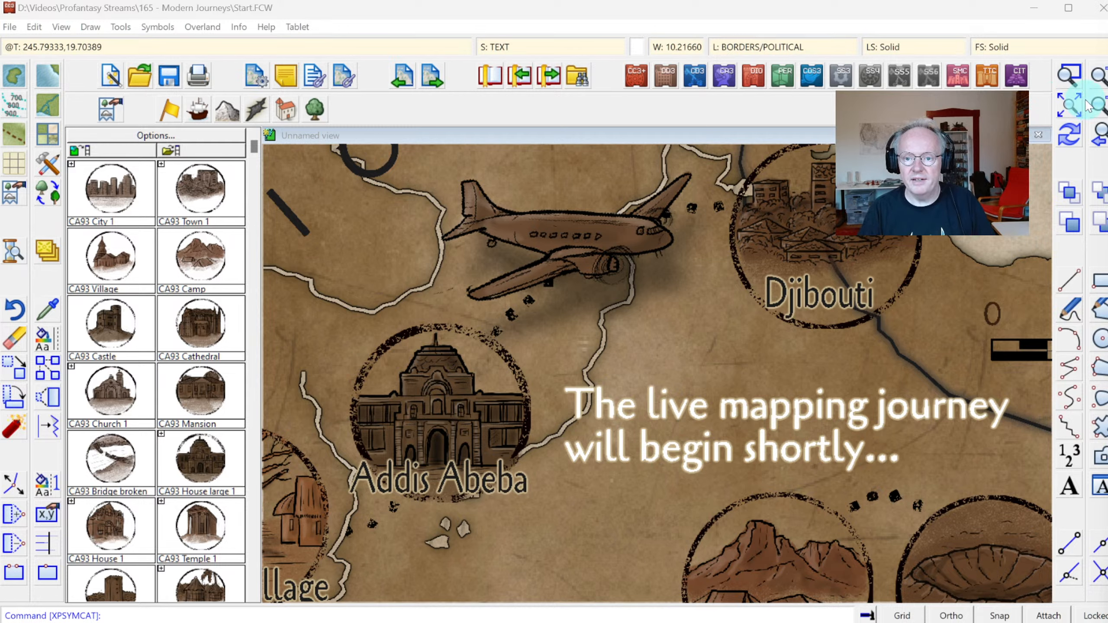
# Start a new map drawing of the Overland Maps type with self-decided settings.
pyautogui.click(1070, 106)
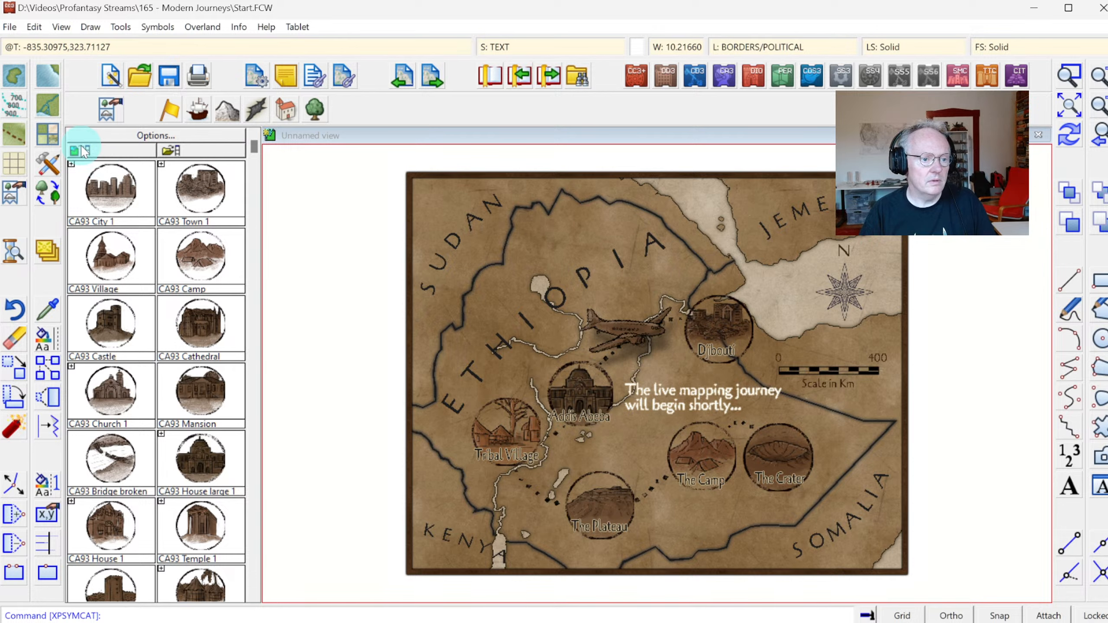
pyautogui.click(110, 80)
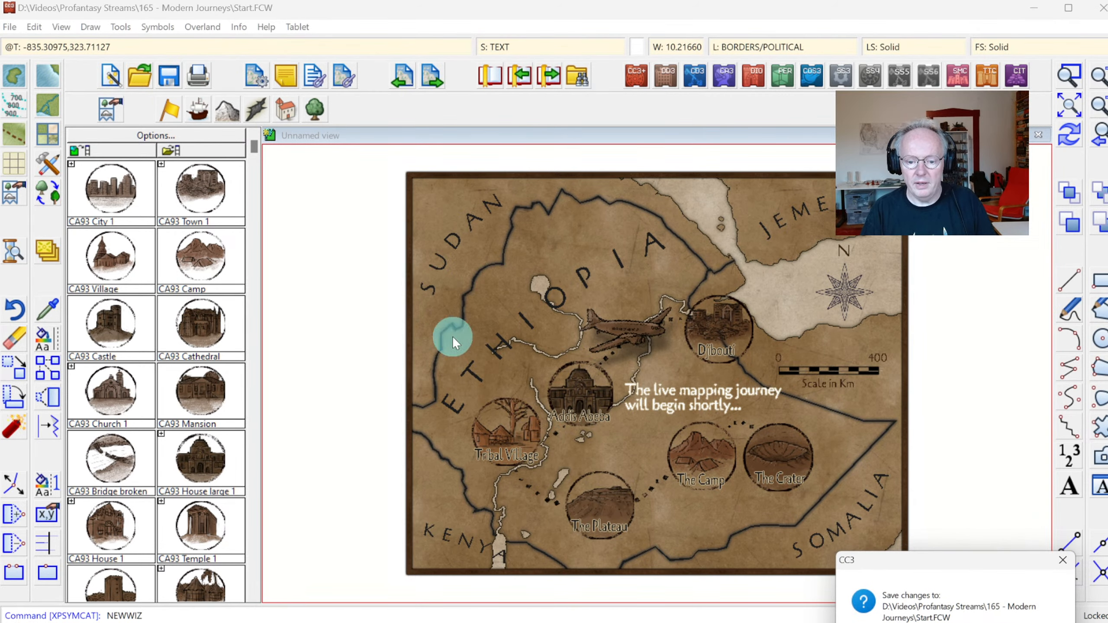
pyautogui.click(893, 620)
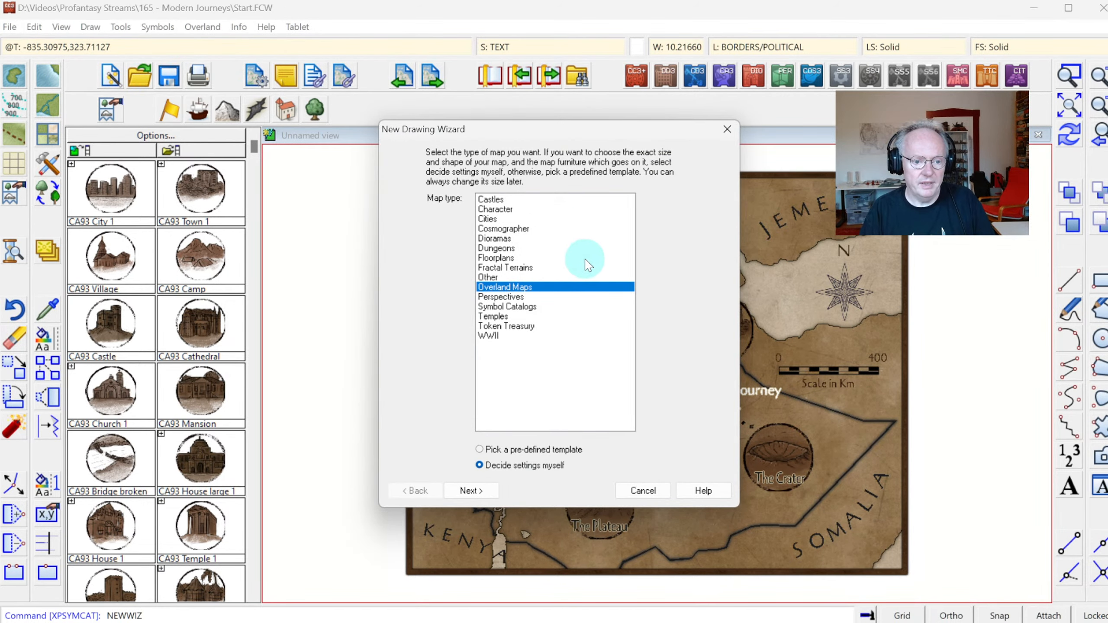
pyautogui.click(478, 488)
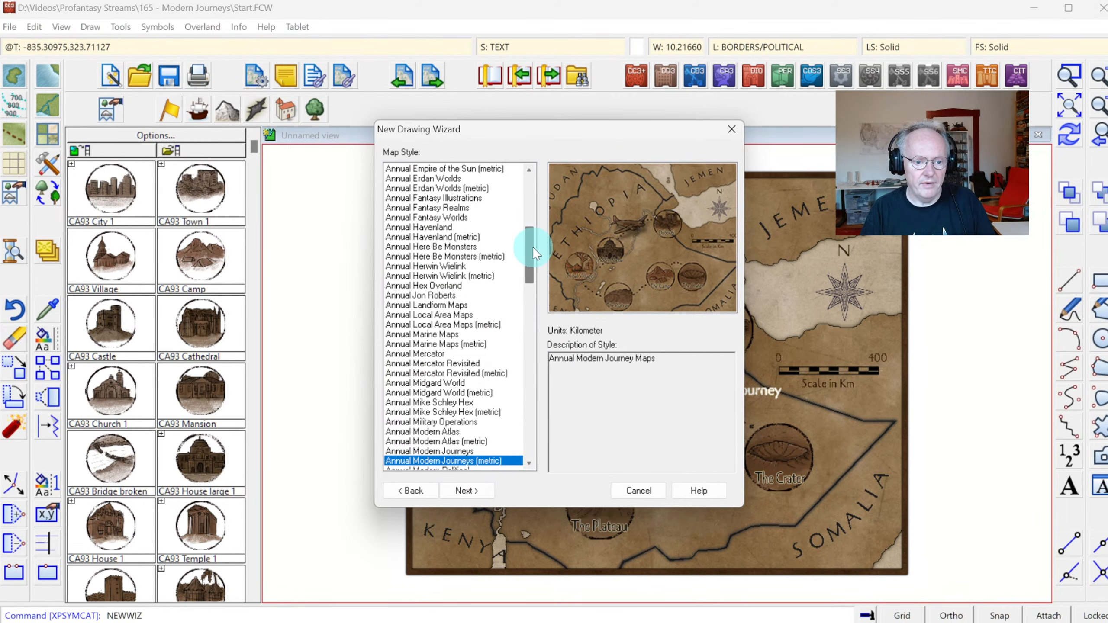
# Choose the Annual Modern Journeys (metric) map style for the new map.
pyautogui.moveTo(533, 247); pyautogui.dragTo(509, 302)
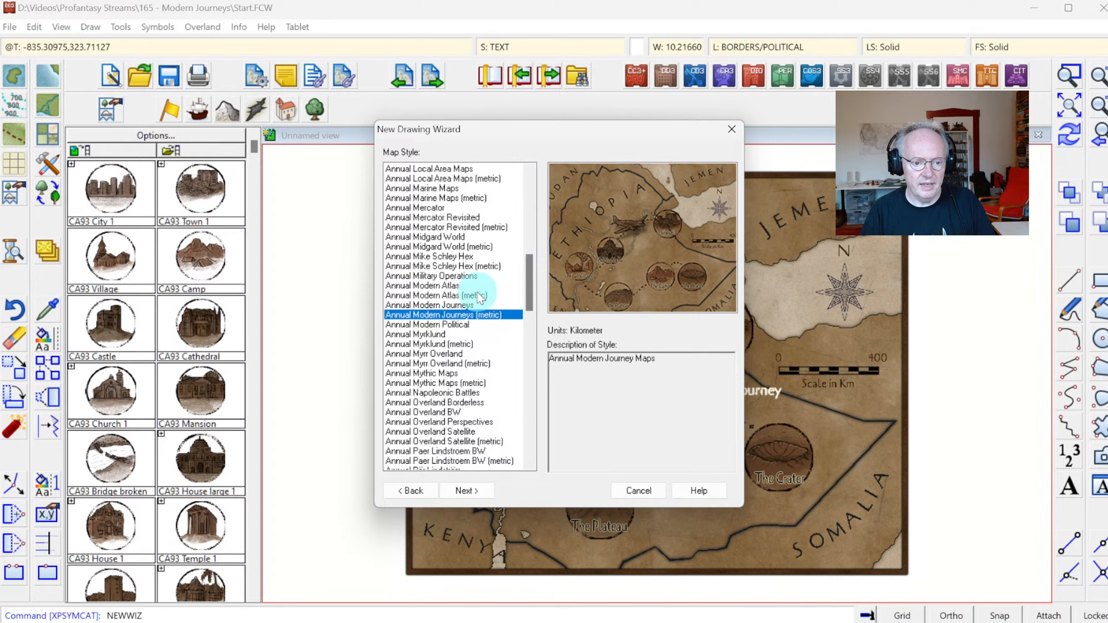
pyautogui.click(448, 306)
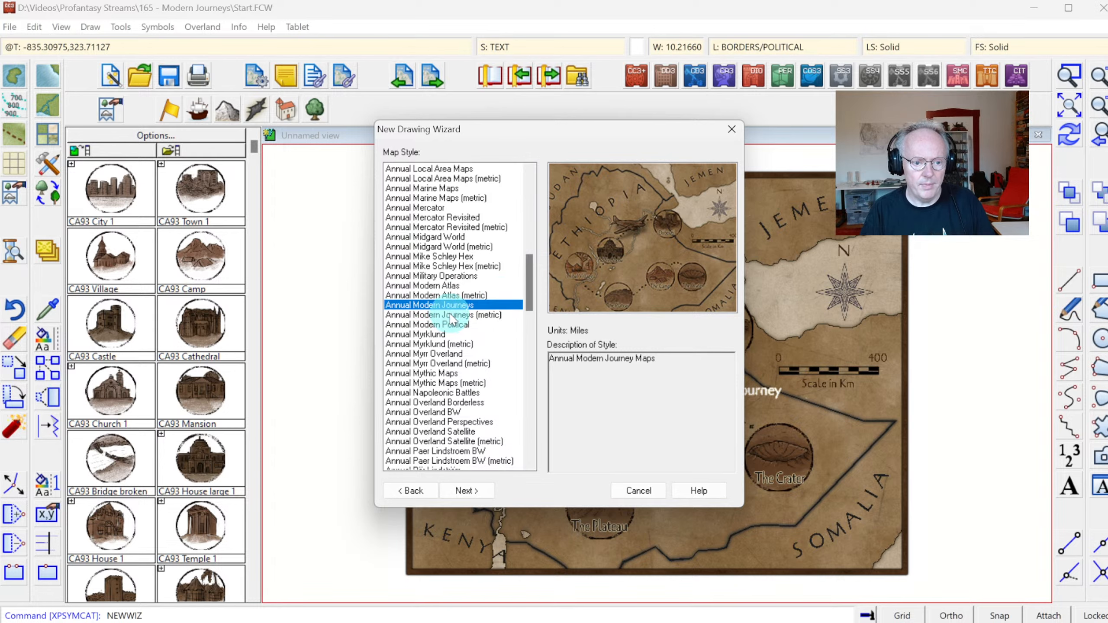
pyautogui.click(452, 316)
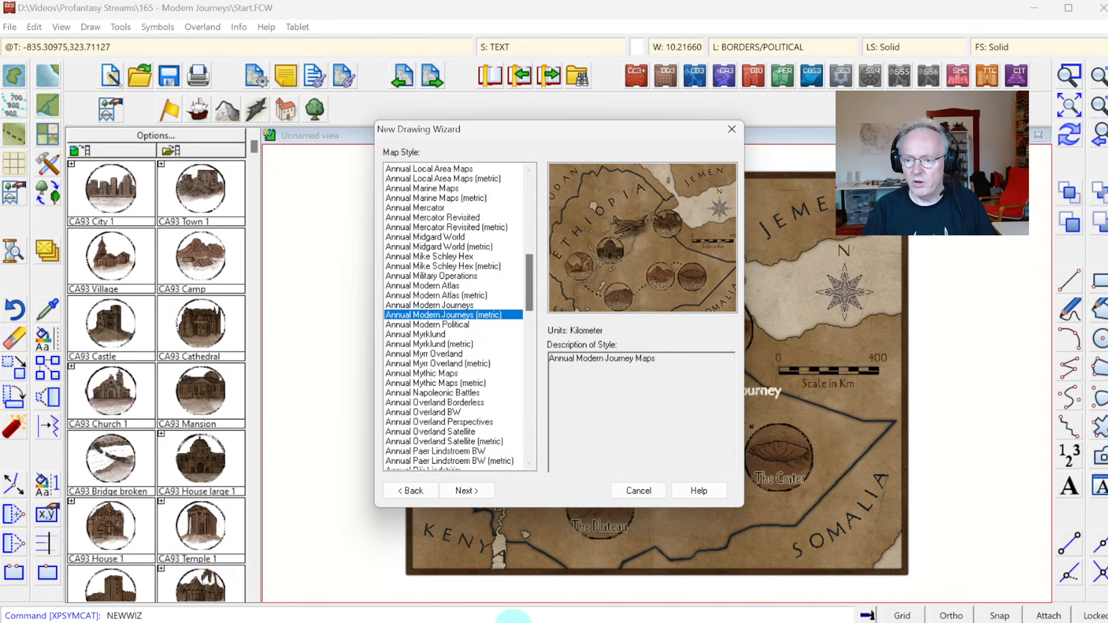
pyautogui.click(469, 500)
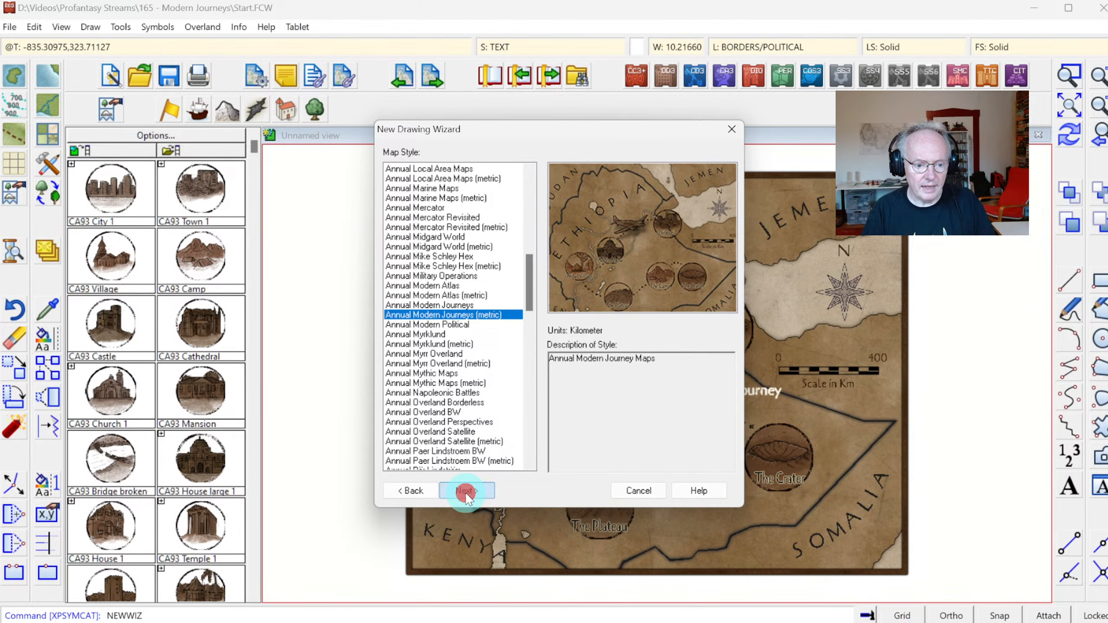
# Set the map dimensions to 500 wide by 400 high and finish the new drawing setup.
pyautogui.click(435, 424)
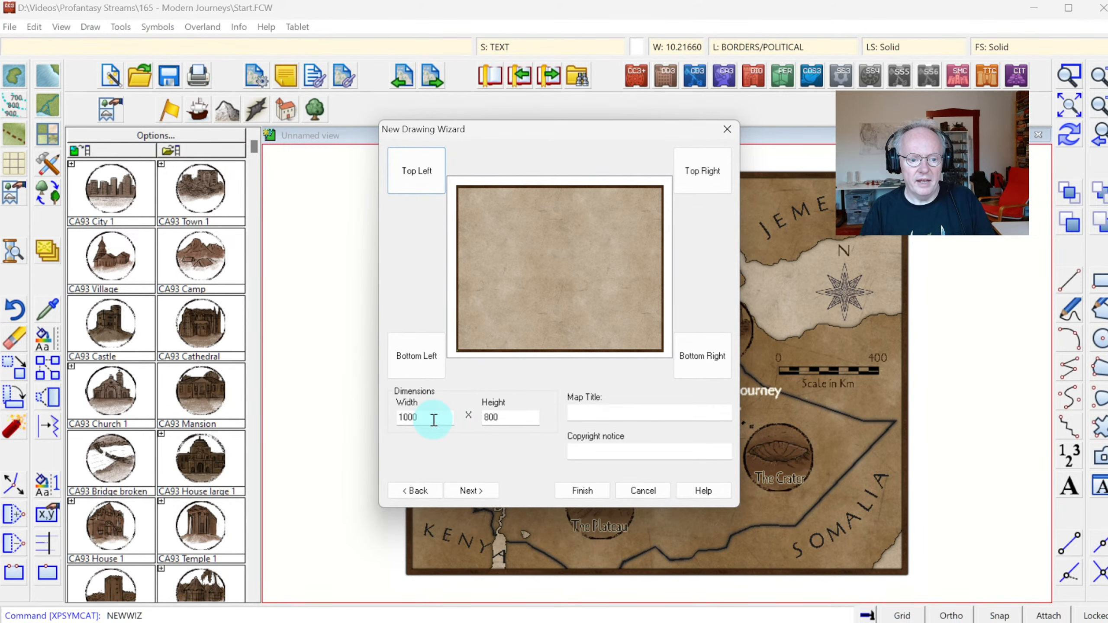
pyautogui.doubleClick(433, 417)
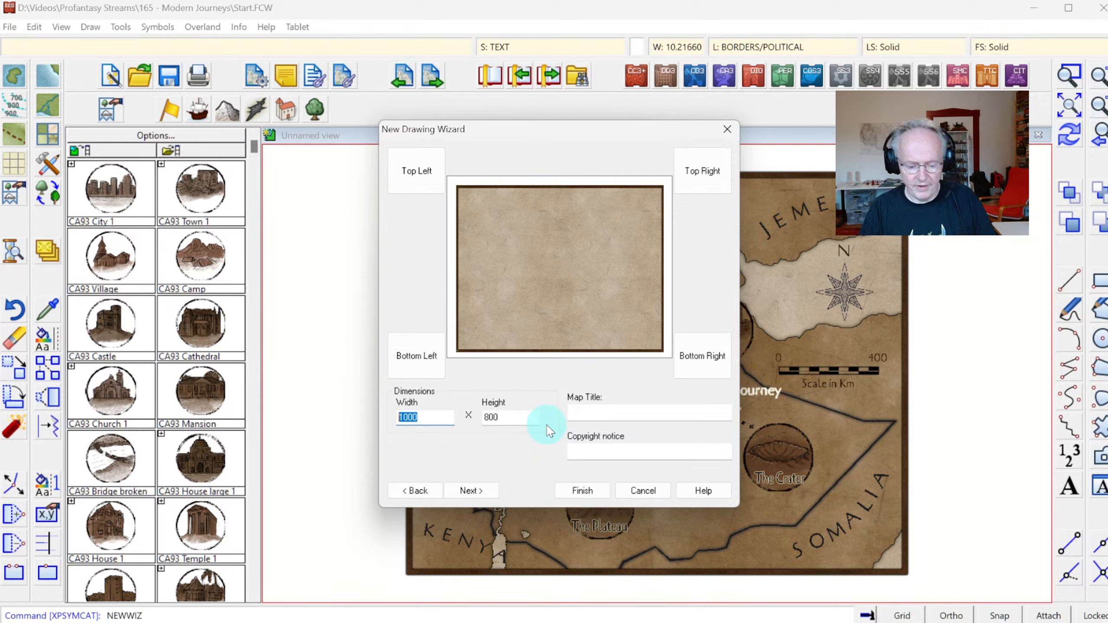
pyautogui.write('500')
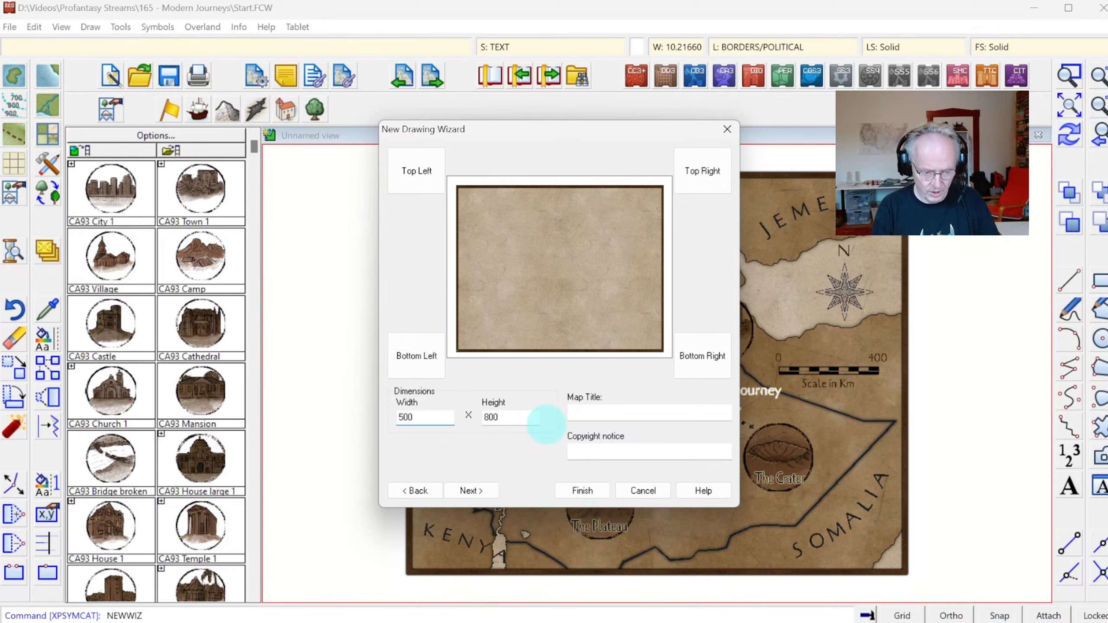
pyautogui.doubleClick(545, 424)
pyautogui.write('400')
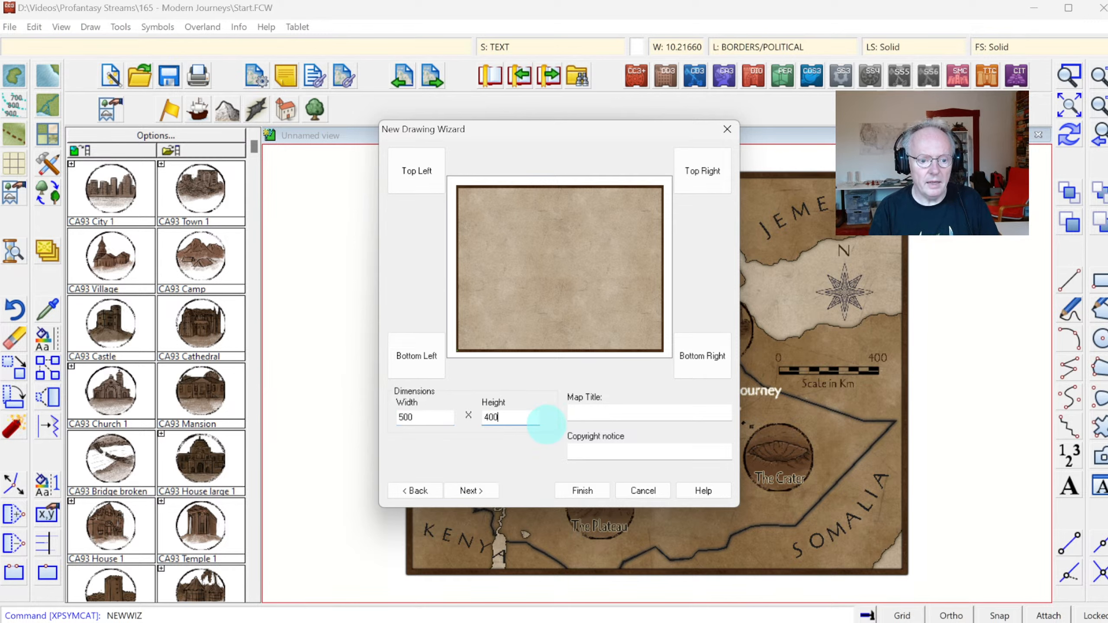
pyautogui.doubleClick(486, 432)
pyautogui.click(579, 450)
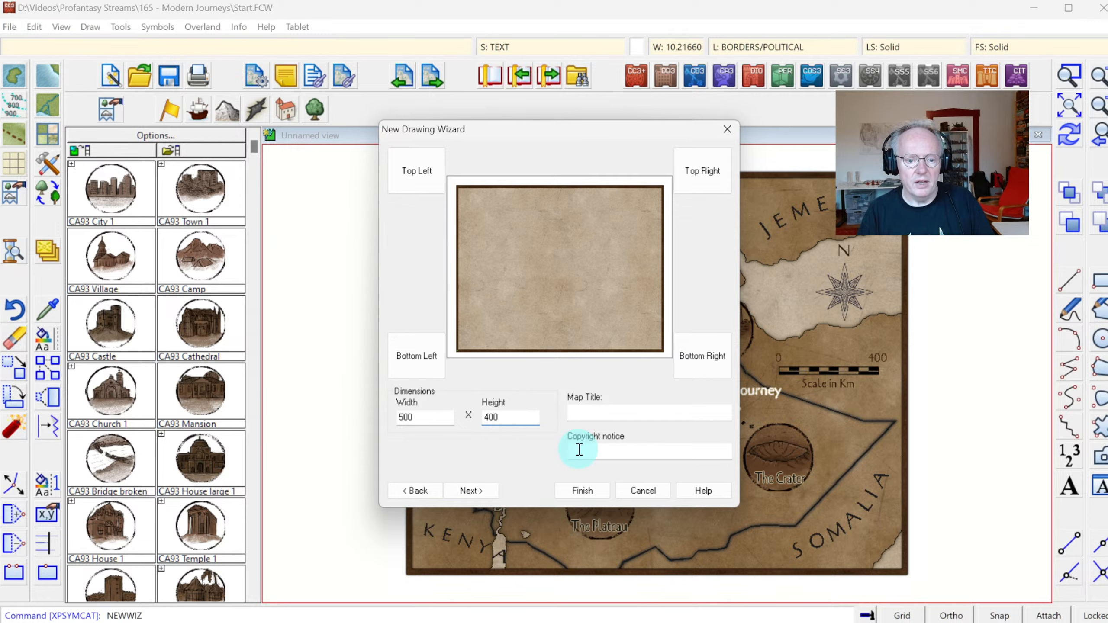
pyautogui.click(509, 432)
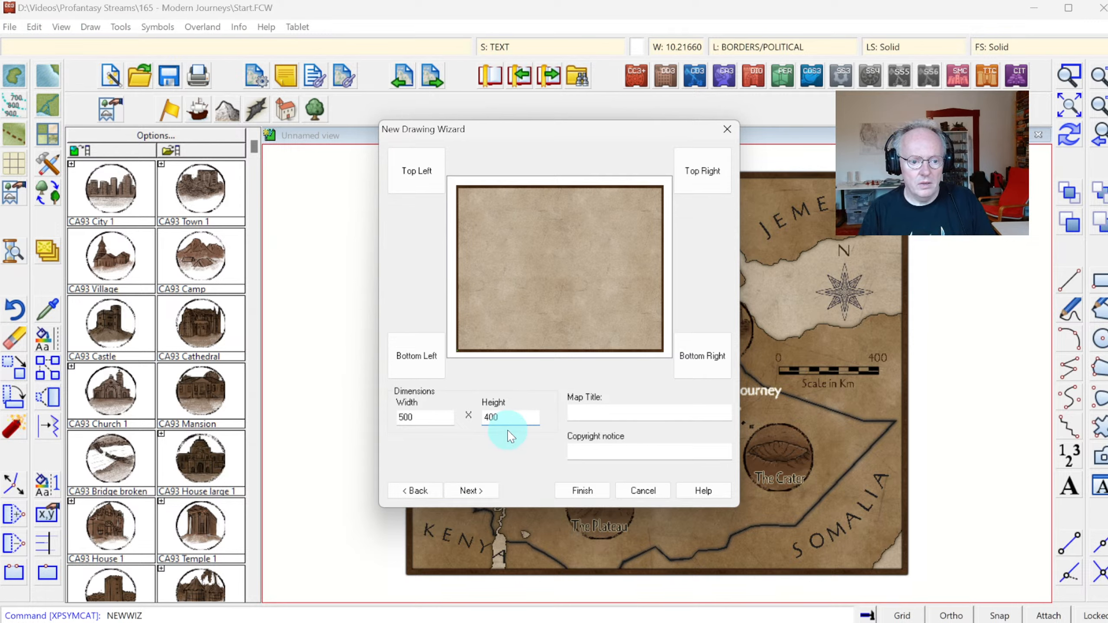
pyautogui.click(583, 490)
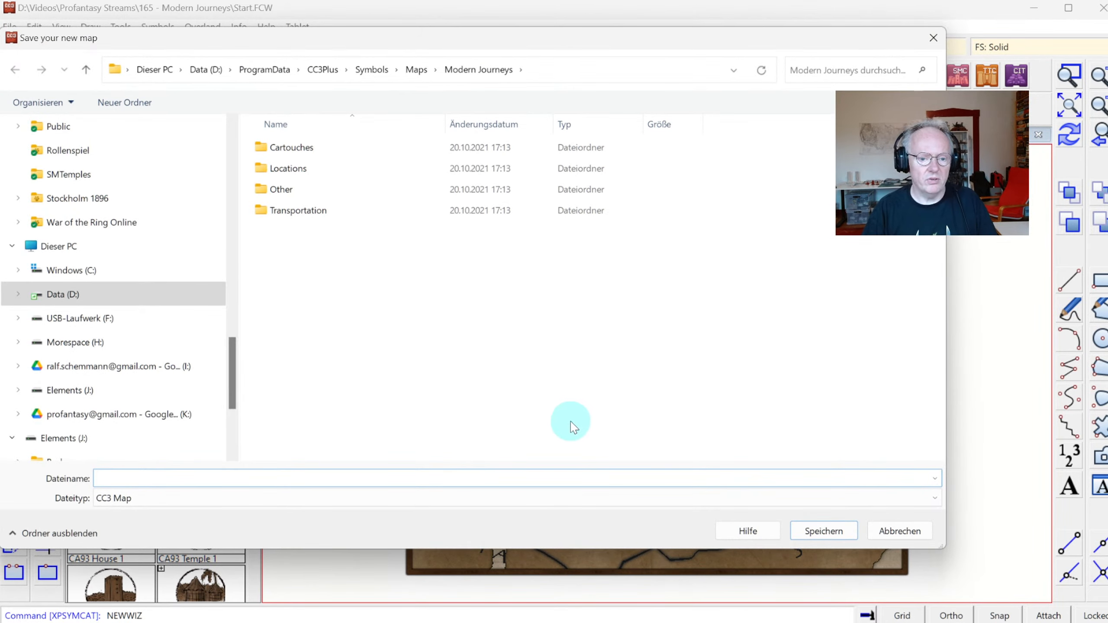
# Save the new map as My Journey in the Profantasy Streams folder 165 - Modern Journeys under Videos.
pyautogui.click(190, 482)
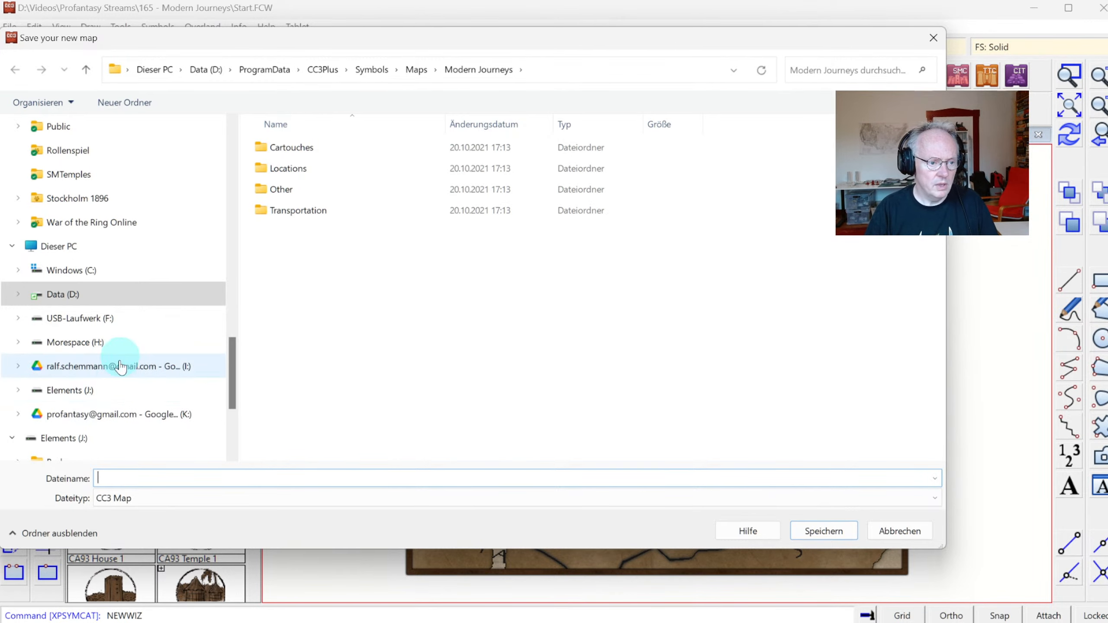
pyautogui.scroll(-3, 131, 341)
pyautogui.scroll(10, 106, 376)
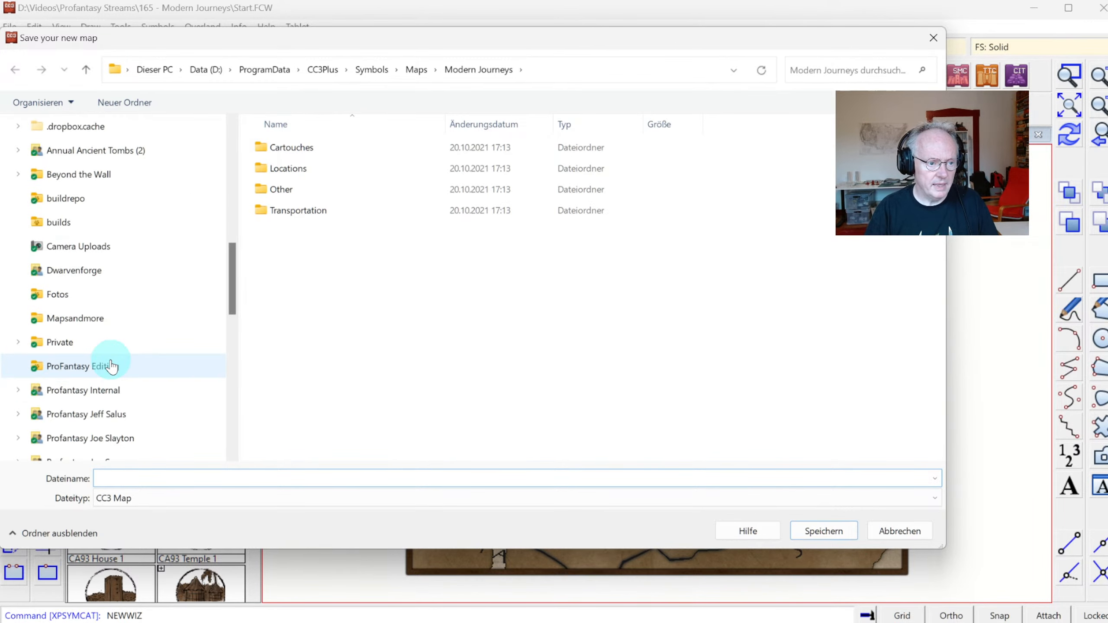
pyautogui.click(55, 197)
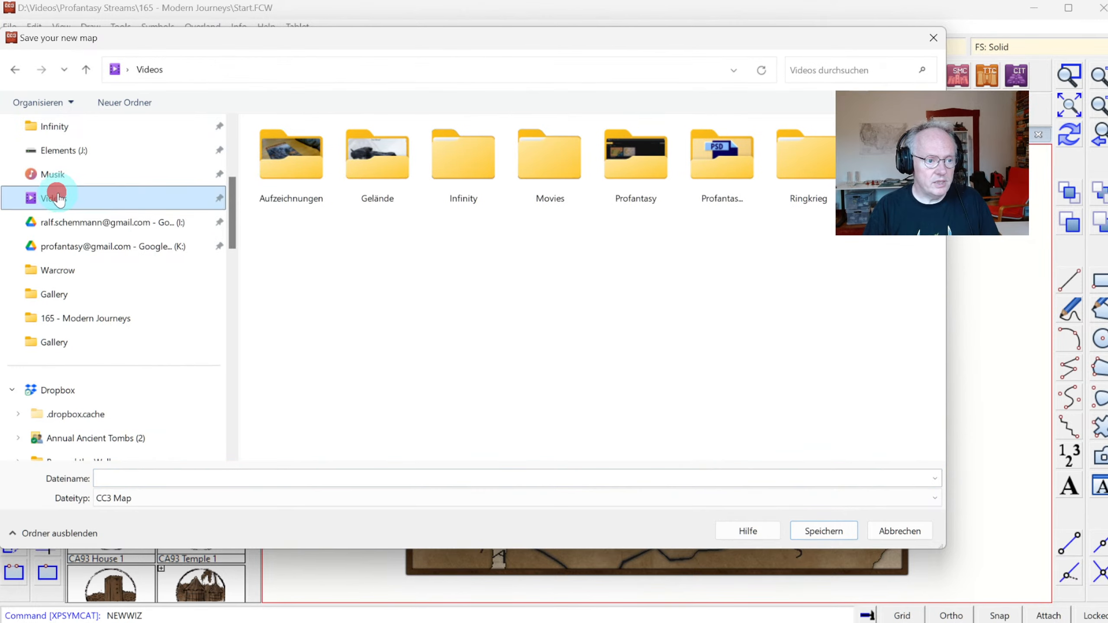
pyautogui.doubleClick(744, 162)
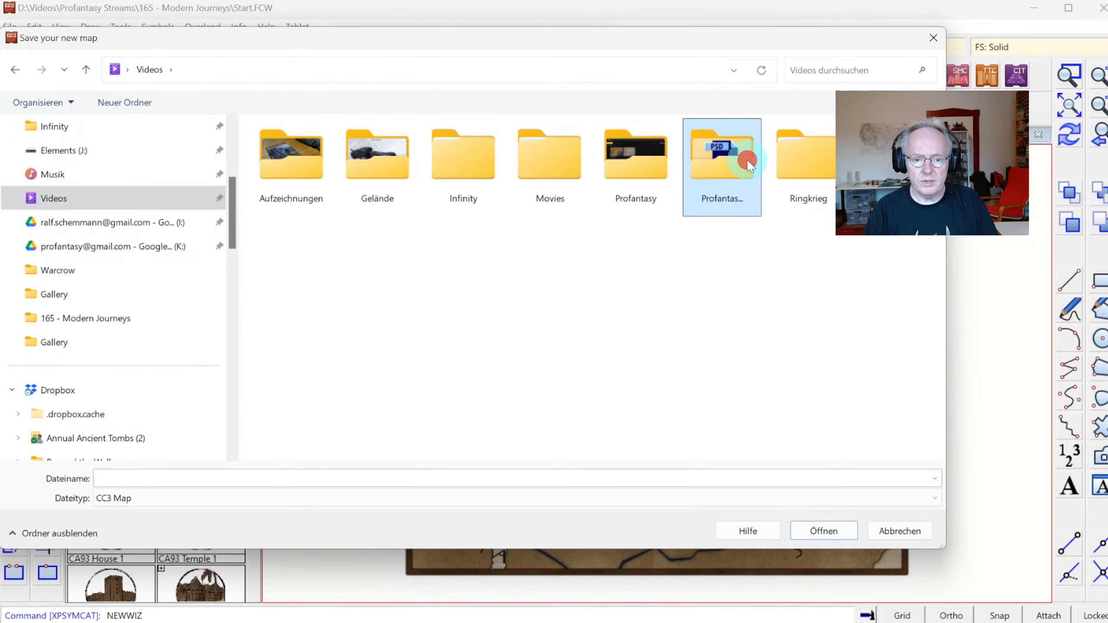
pyautogui.scroll(-2, 613, 351)
pyautogui.scroll(-6, 613, 352)
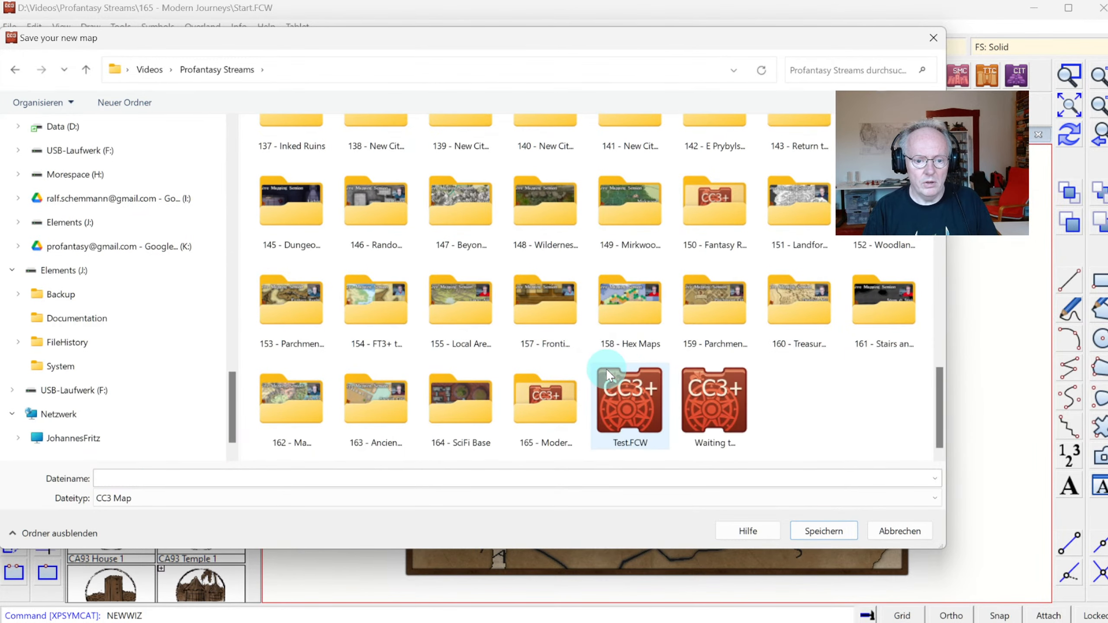
pyautogui.doubleClick(533, 417)
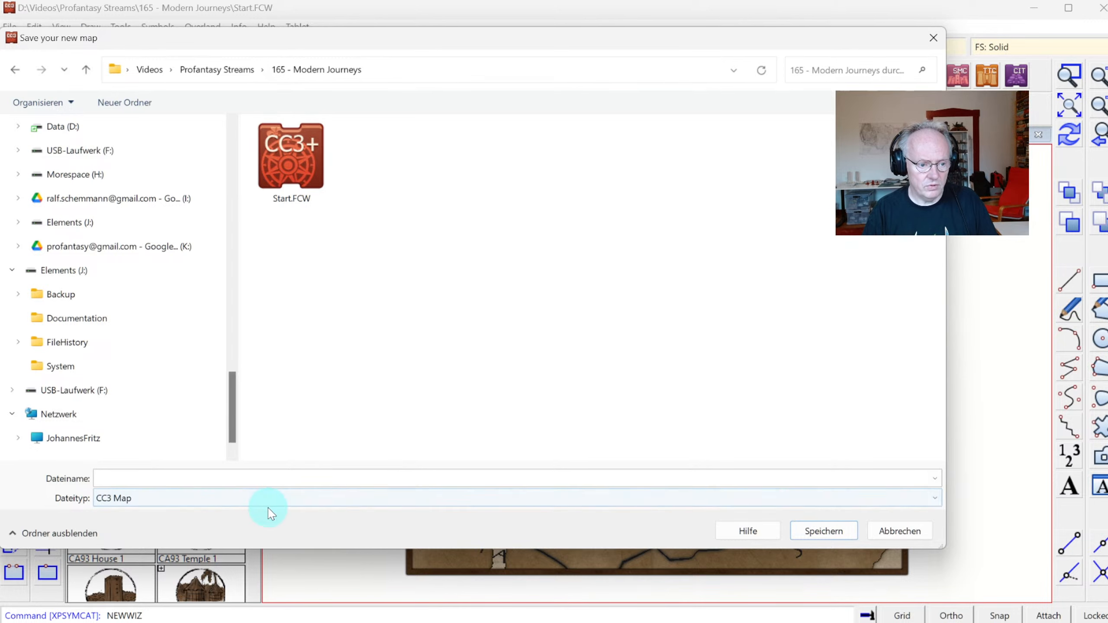
pyautogui.click(265, 478)
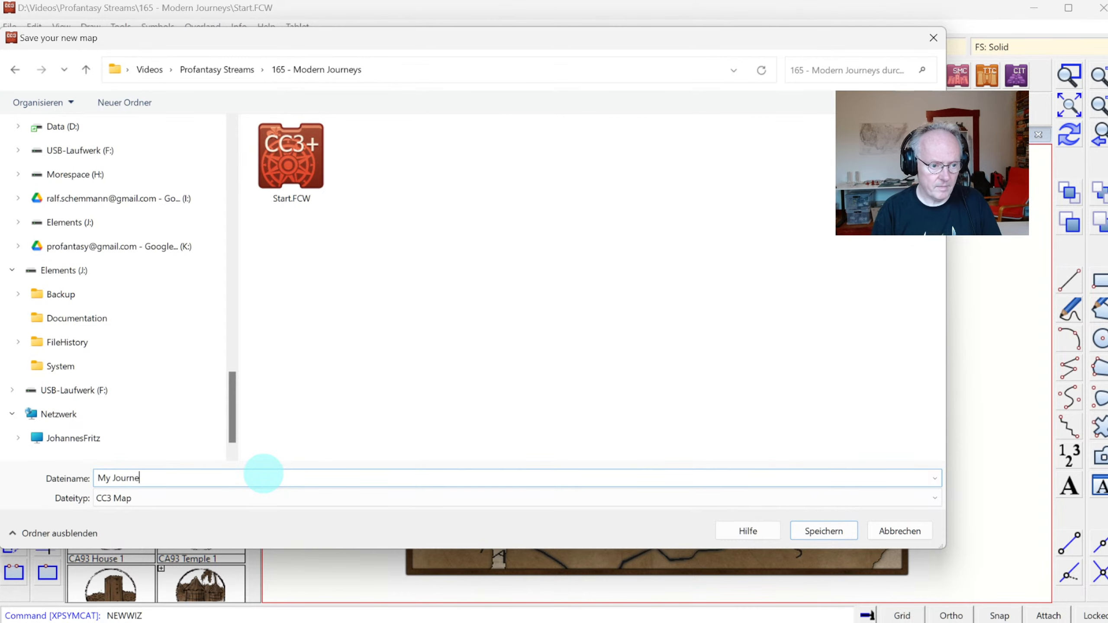
pyautogui.press('Return')
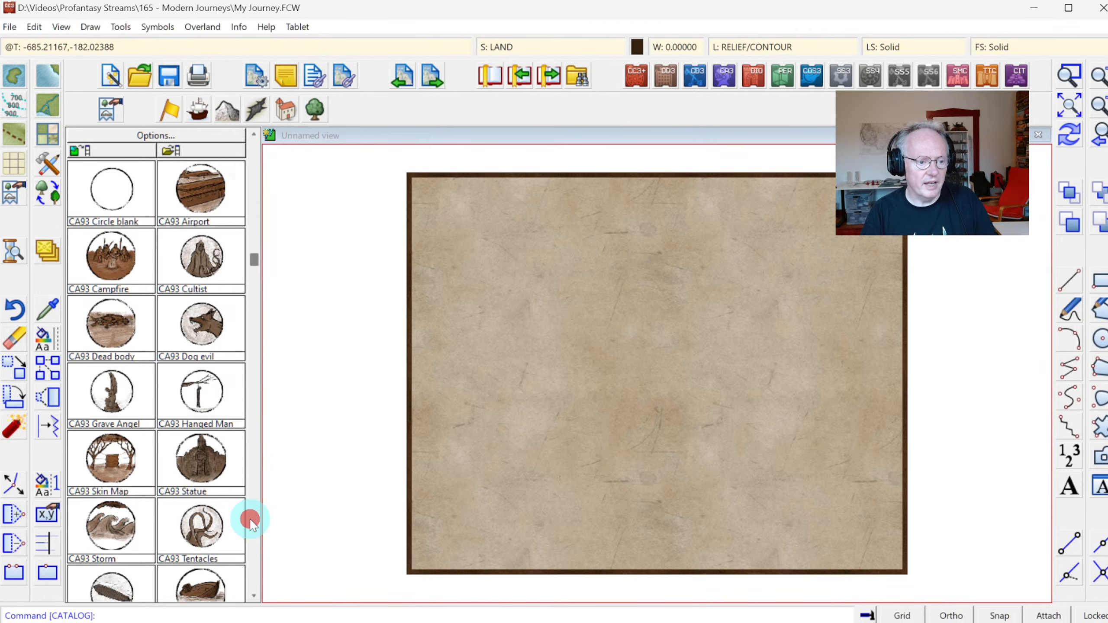
# Look through the CA93 symbols, then view the structures and mountains symbol catalogs.
pyautogui.scroll(-10, 251, 522)
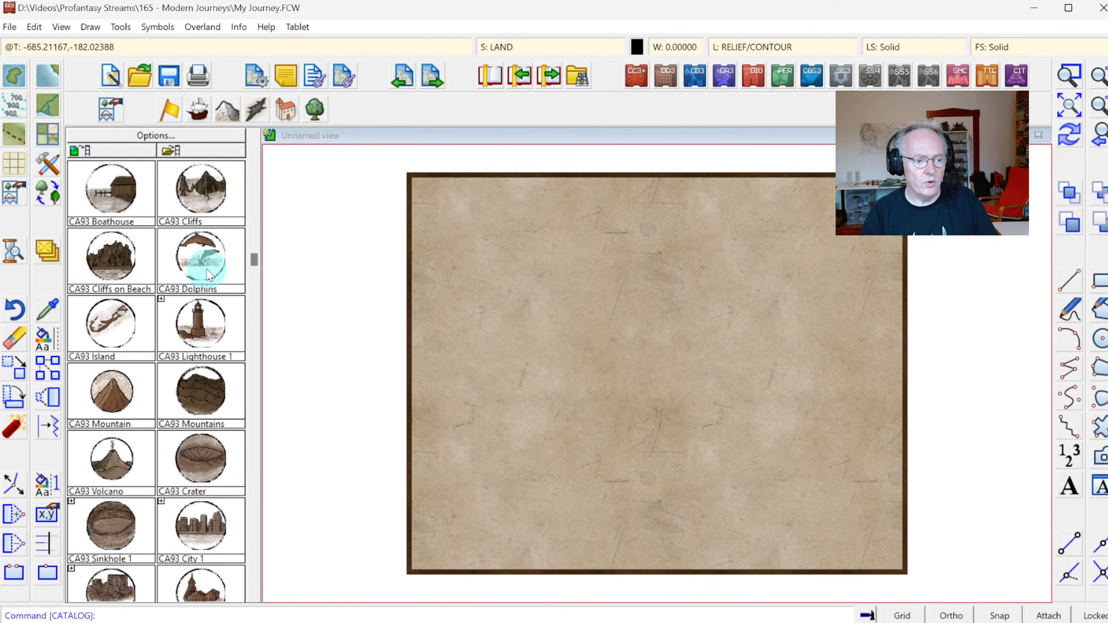
pyautogui.click(253, 173)
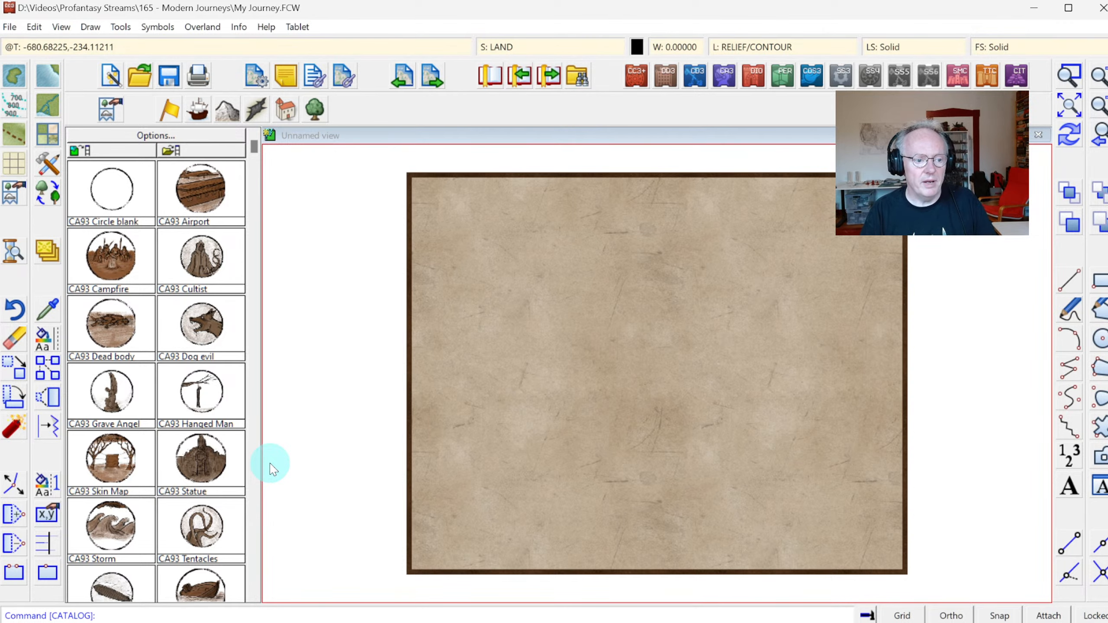
pyautogui.click(255, 465)
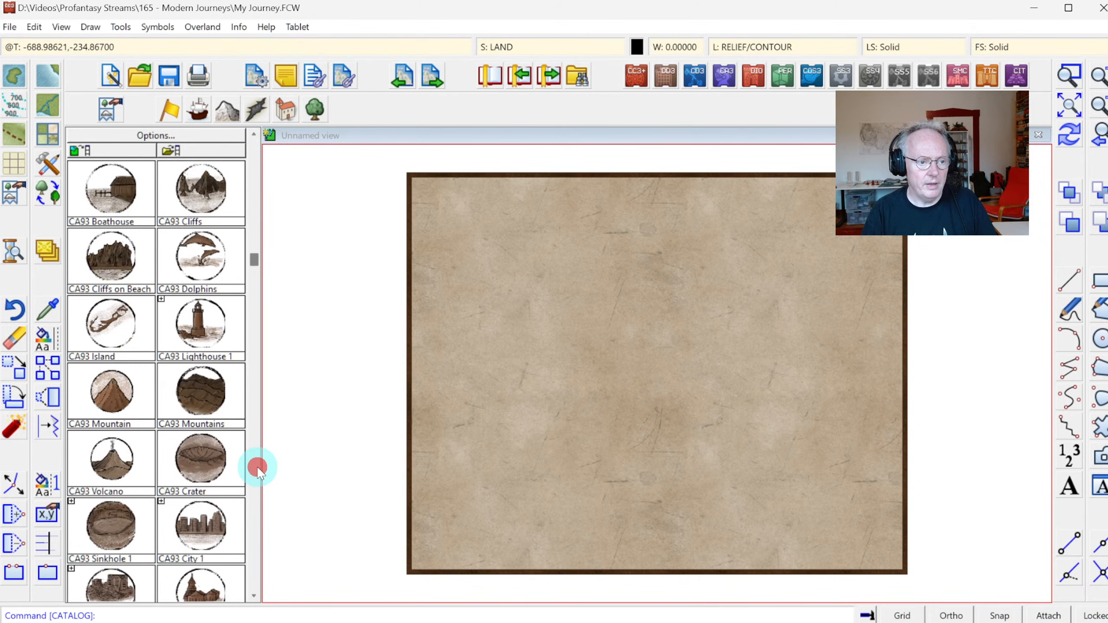
pyautogui.click(293, 118)
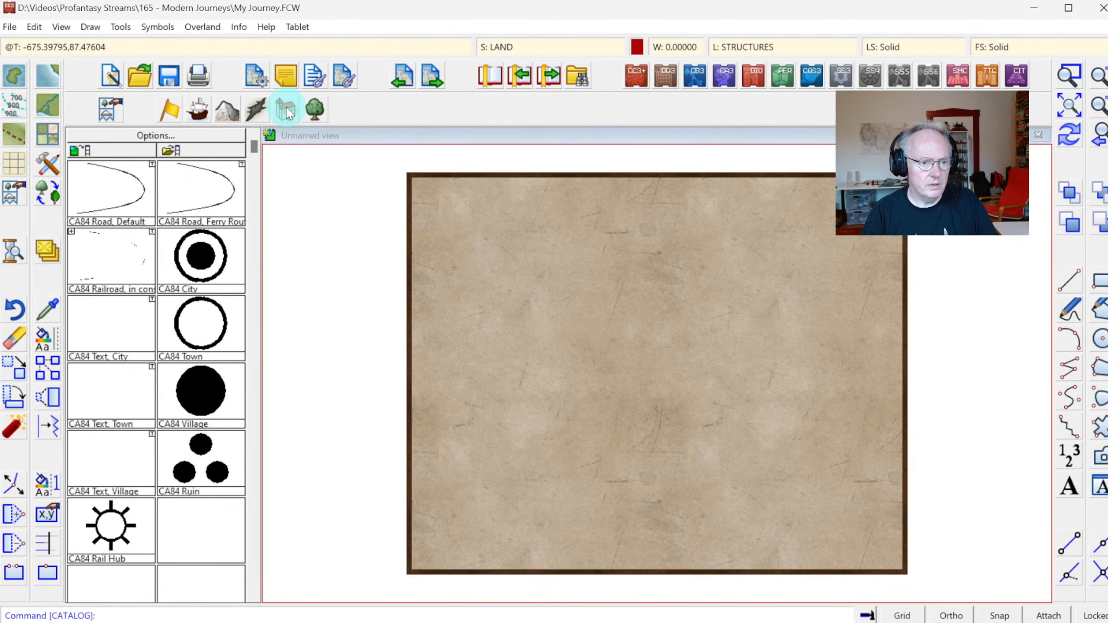
pyautogui.click(257, 110)
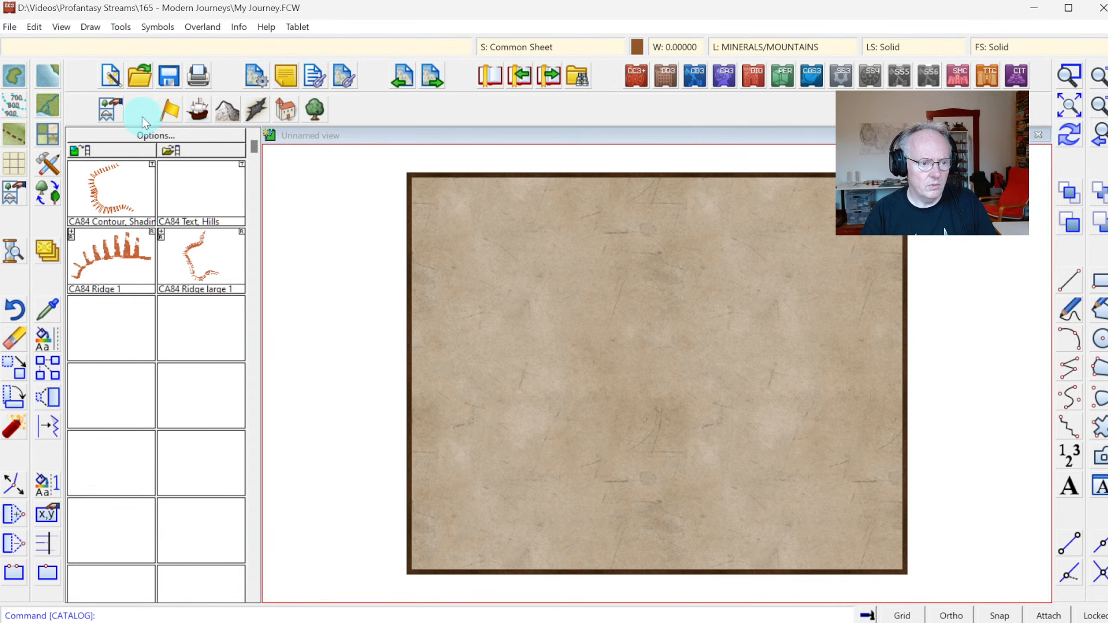
# Check which symbol catalogs are available for the current style, both unfiltered and for natural features.
pyautogui.rightClick(109, 113)
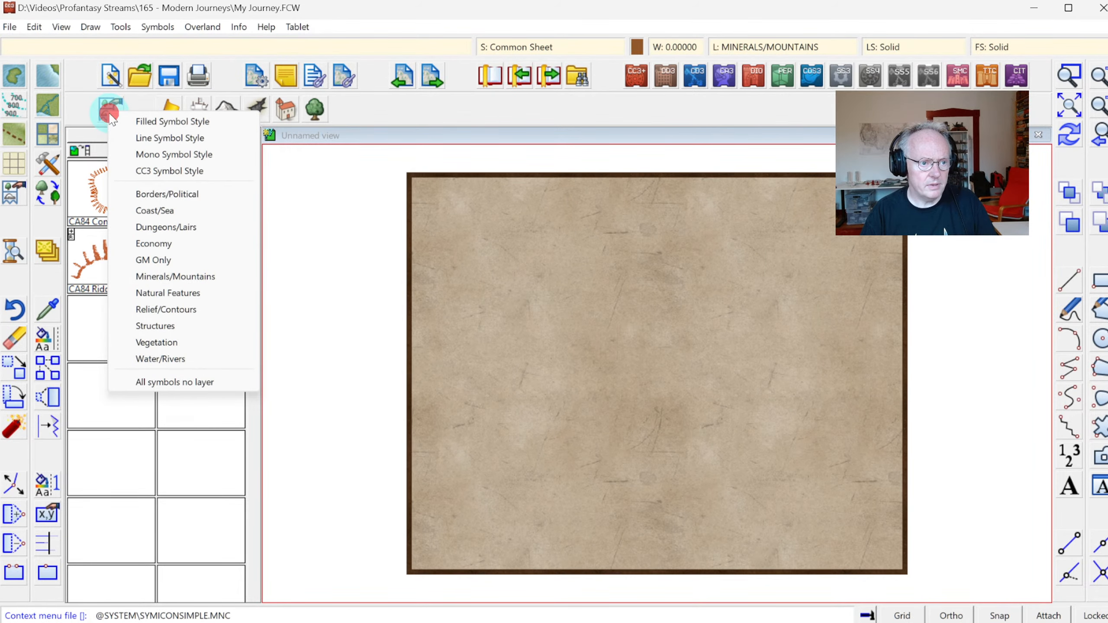
pyautogui.click(109, 113)
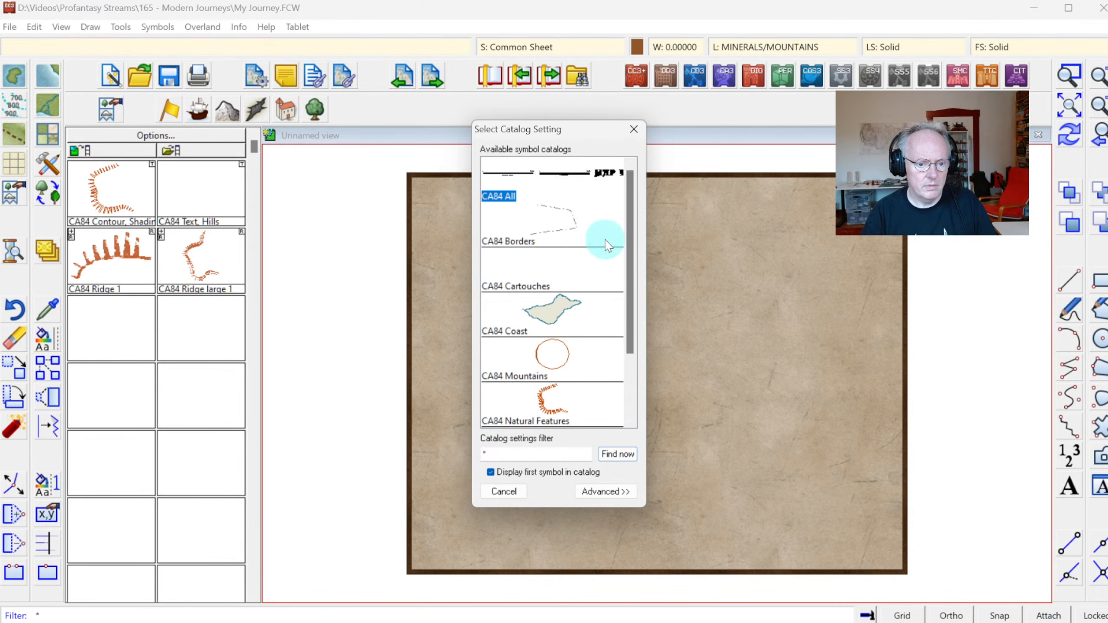
pyautogui.moveTo(631, 203); pyautogui.dragTo(618, 174)
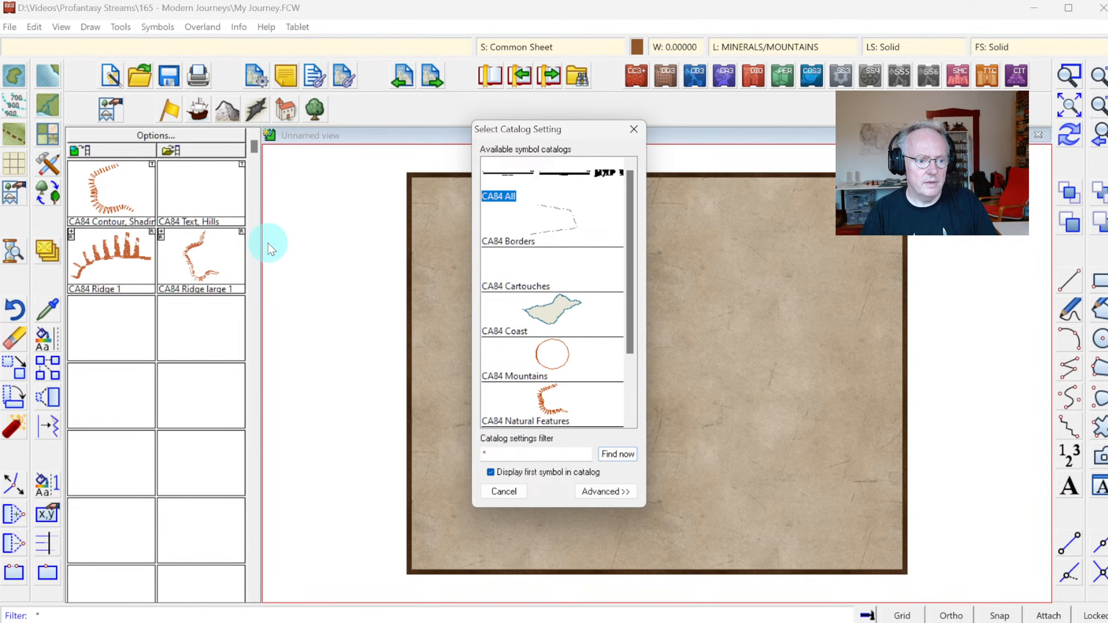
pyautogui.press('Escape')
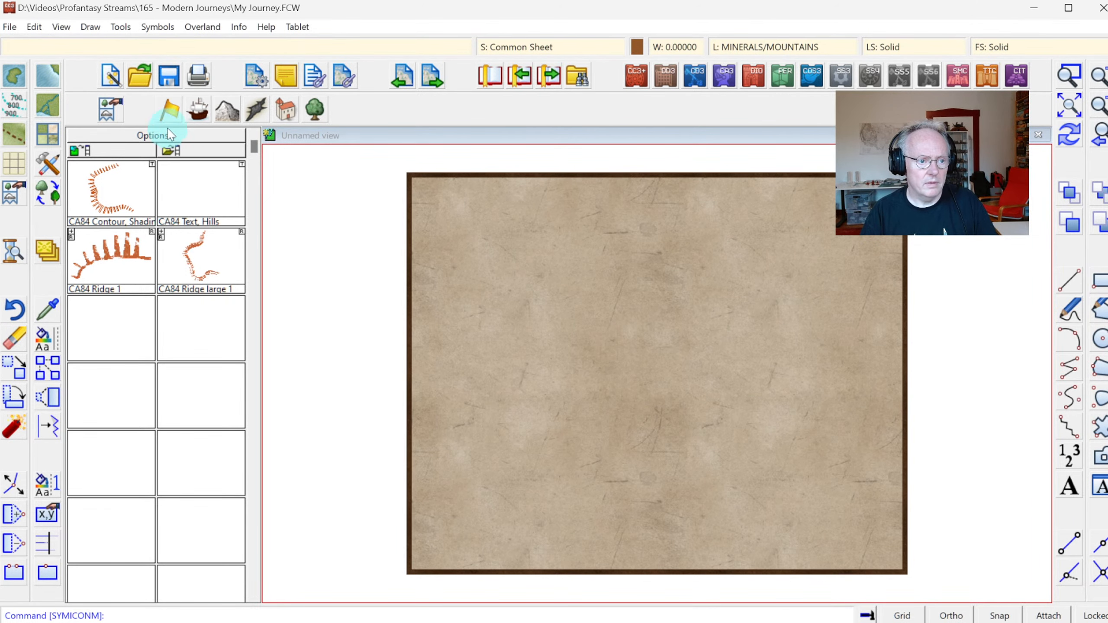
pyautogui.click(110, 117)
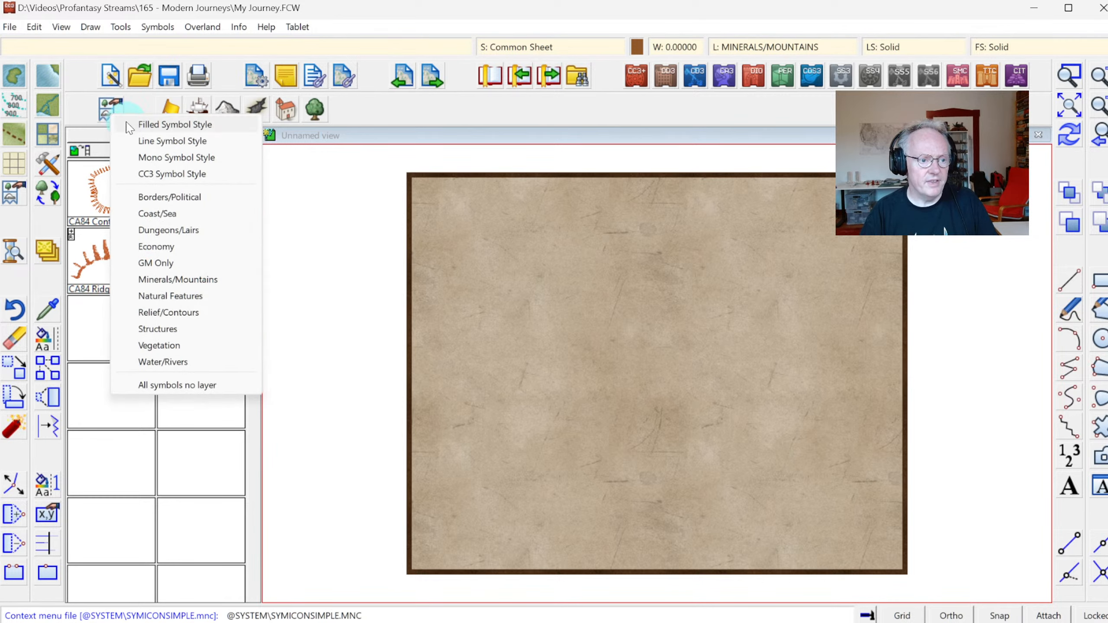
pyautogui.click(113, 108)
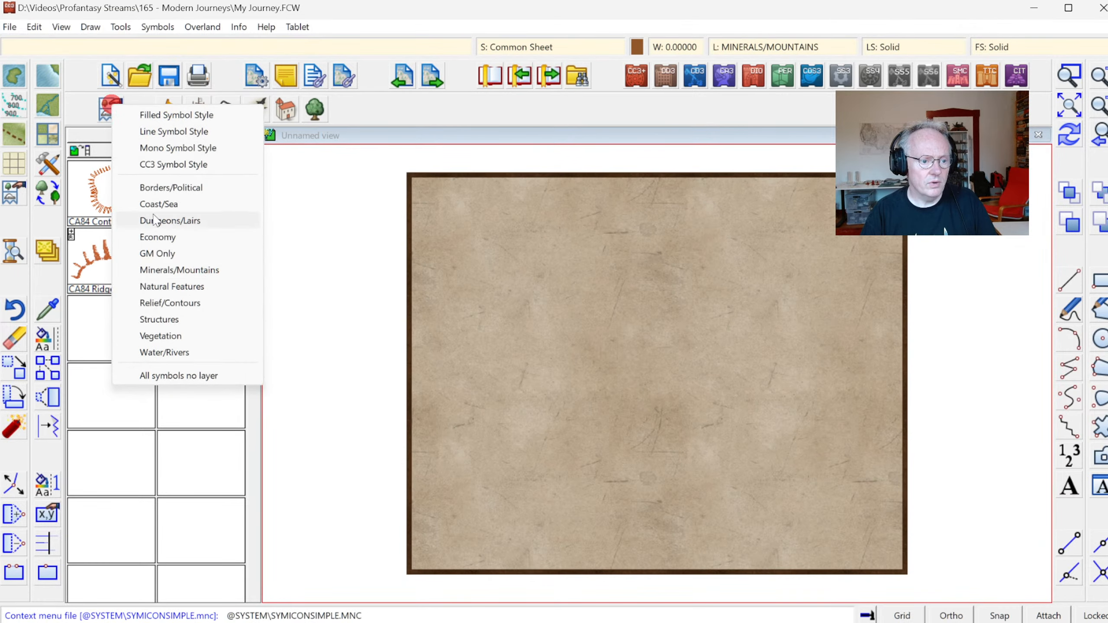
pyautogui.click(43, 197)
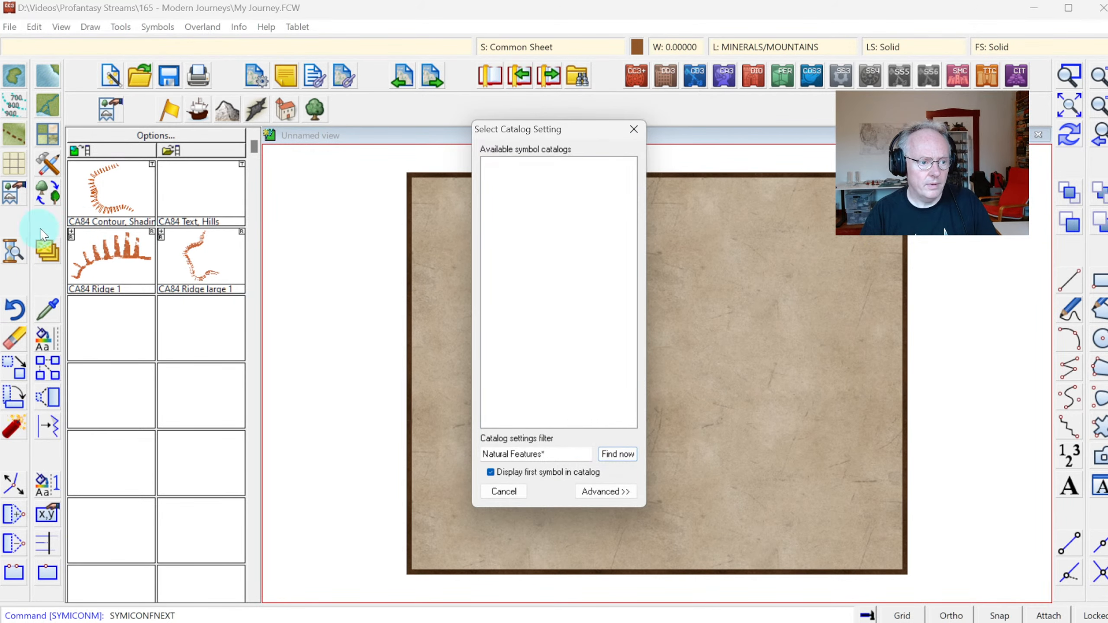
pyautogui.press('Escape')
# Confirm the symbol master filter settings and load the map's default symbol catalog with title, compass roses and scale bar.
pyautogui.rightClick(48, 193)
pyautogui.click(105, 357)
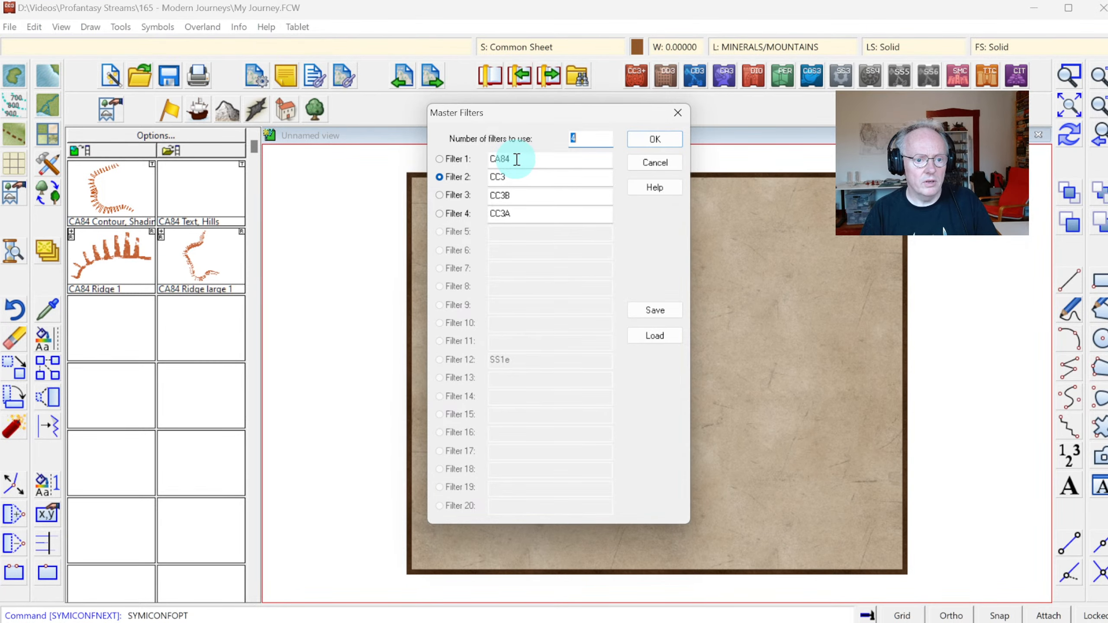
pyautogui.press('Return')
pyautogui.click(126, 155)
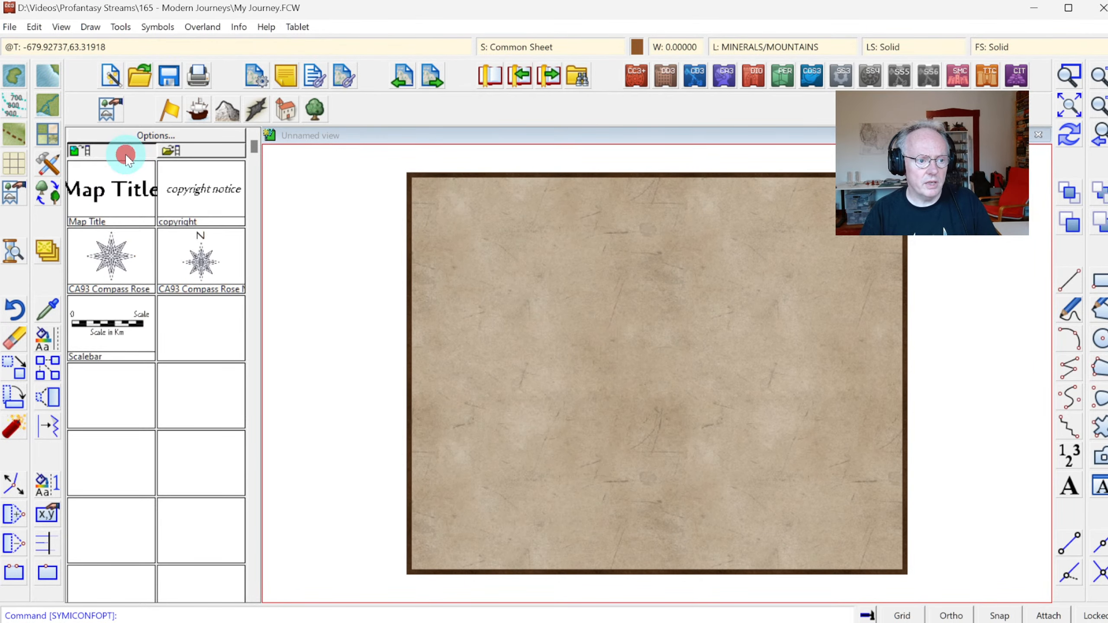
pyautogui.click(10, 27)
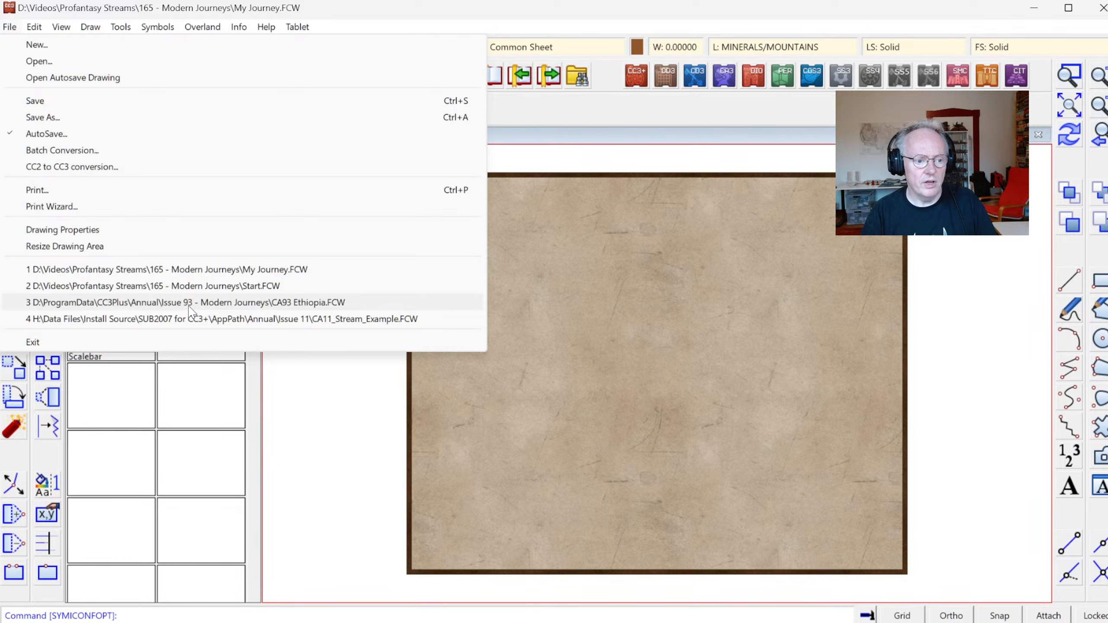
pyautogui.click(109, 6)
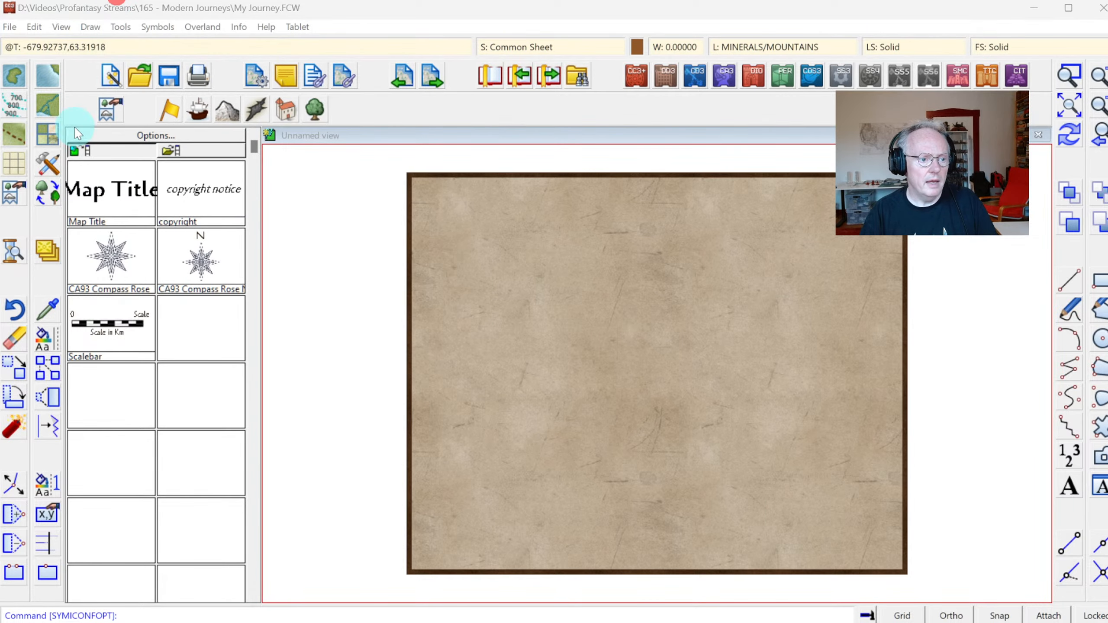
pyautogui.rightClick(47, 191)
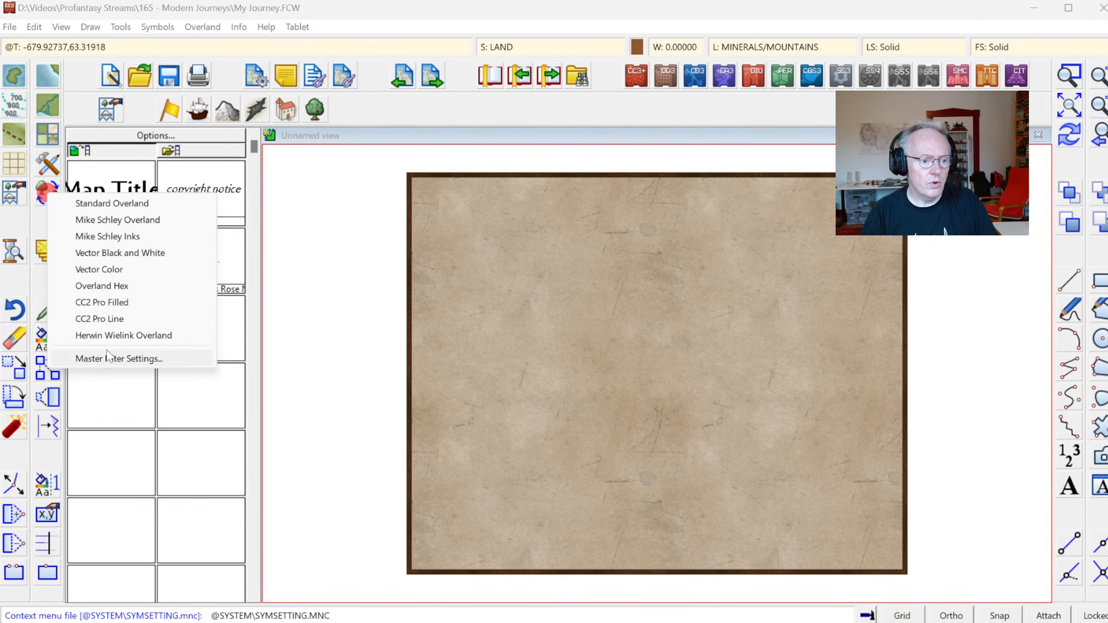
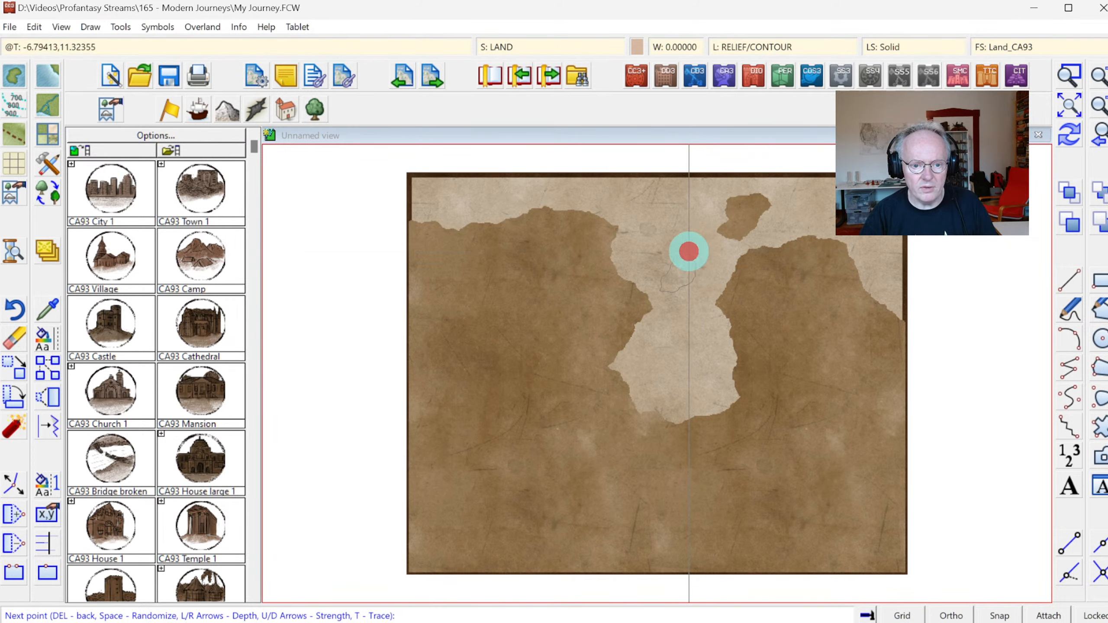
# Finish the land island in the middle of the bay and draw a smaller fractal island near the northern map edge.
pyautogui.rightClick(689, 252)
pyautogui.click(636, 196)
pyautogui.click(624, 198)
pyautogui.click(625, 212)
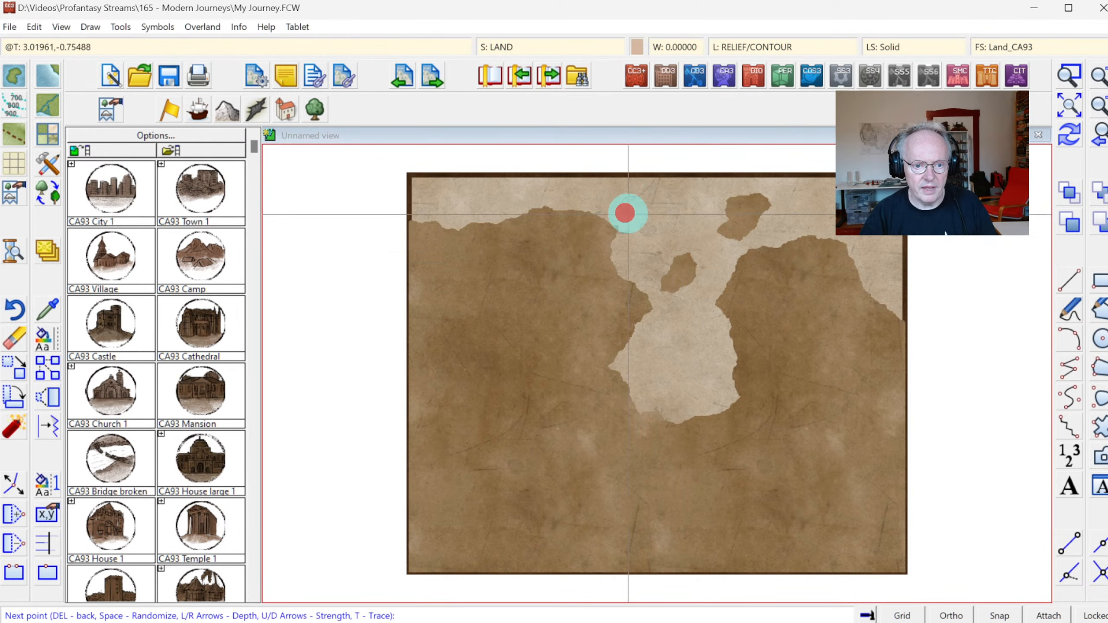
pyautogui.click(644, 205)
pyautogui.click(646, 193)
pyautogui.rightClick(646, 193)
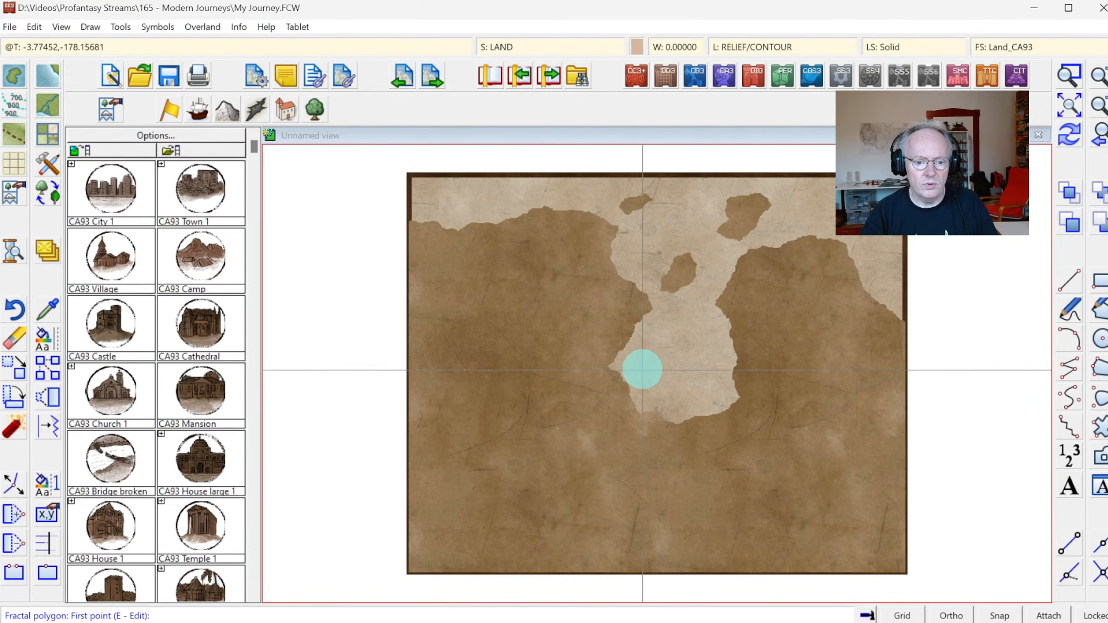
# Draw a small fractal land island near the southwestern shore of the bay.
pyautogui.click(642, 382)
pyautogui.click(649, 388)
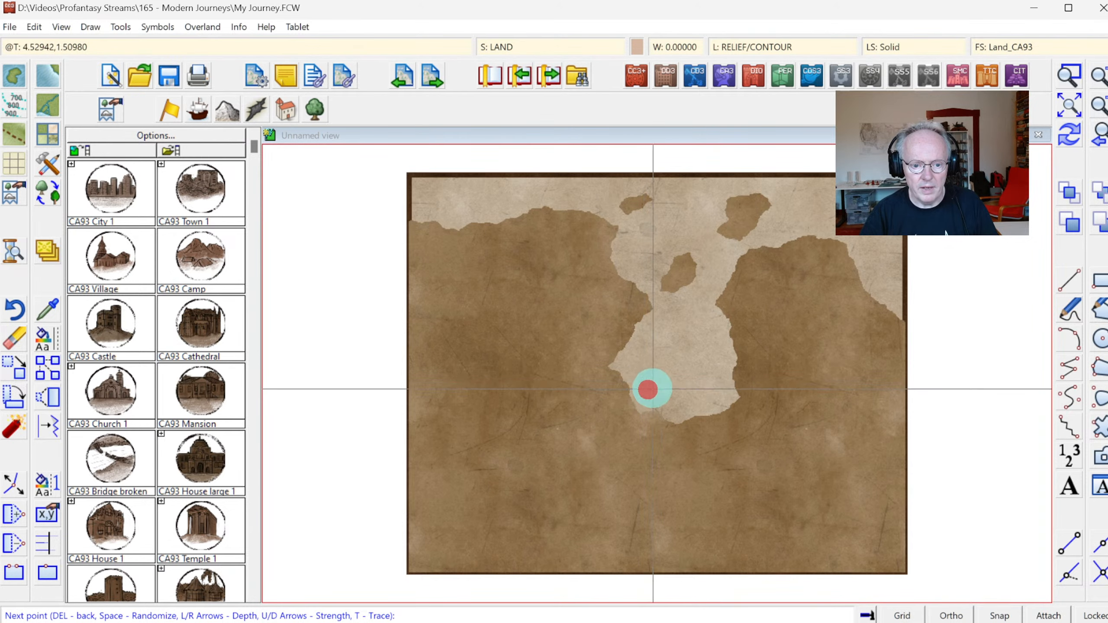
pyautogui.click(662, 380)
pyautogui.click(661, 368)
pyautogui.rightClick(661, 369)
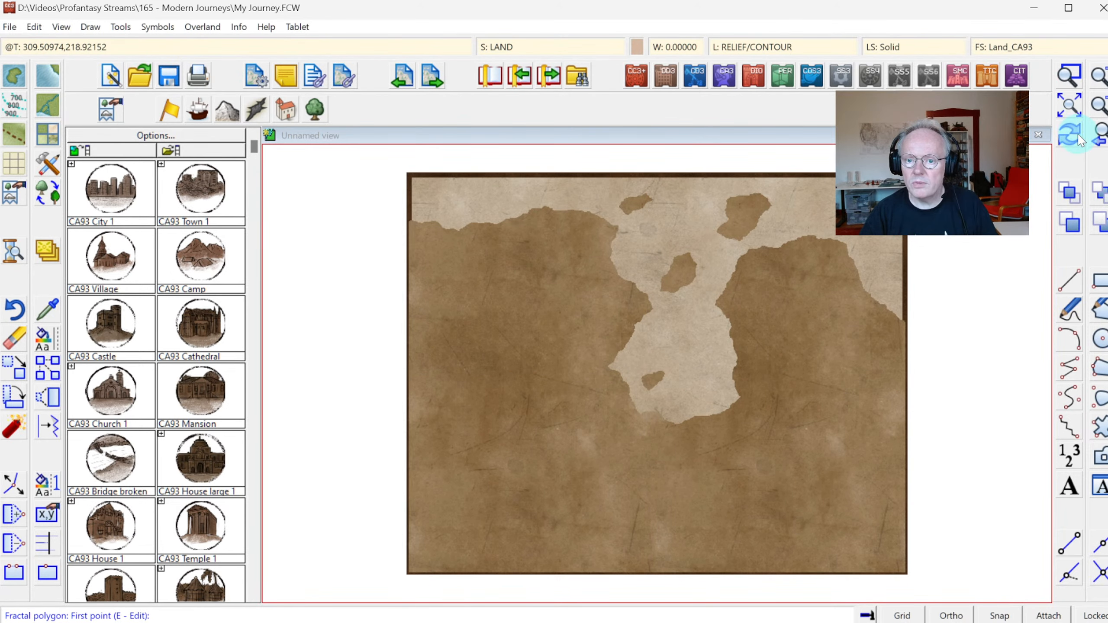
# Activate the sheet effects for the drawing.
pyautogui.click(508, 47)
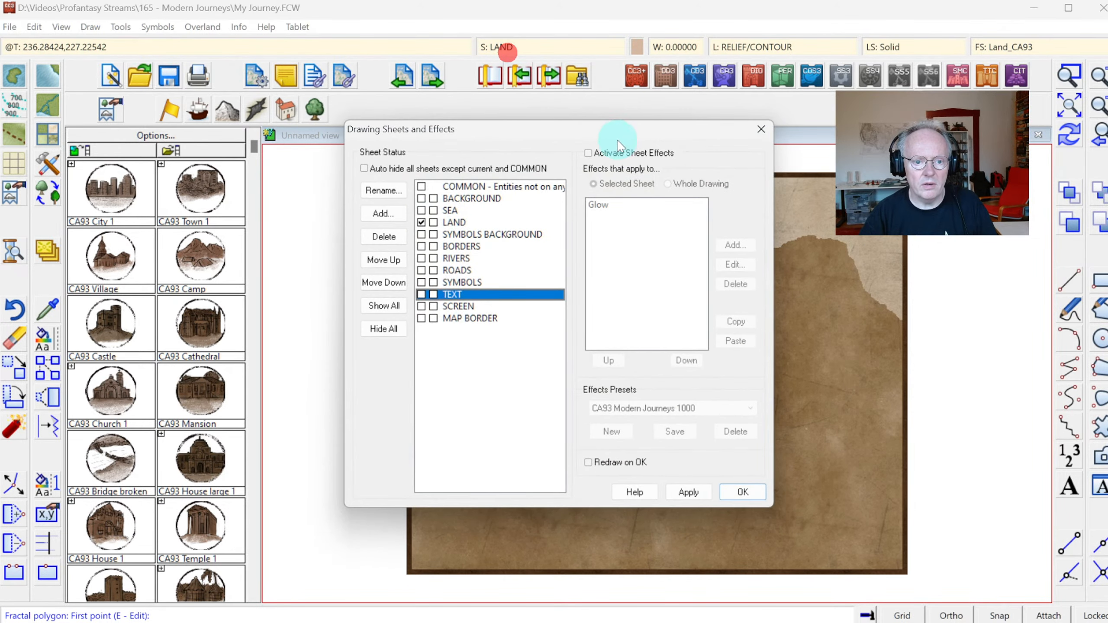
pyautogui.click(613, 152)
pyautogui.click(743, 491)
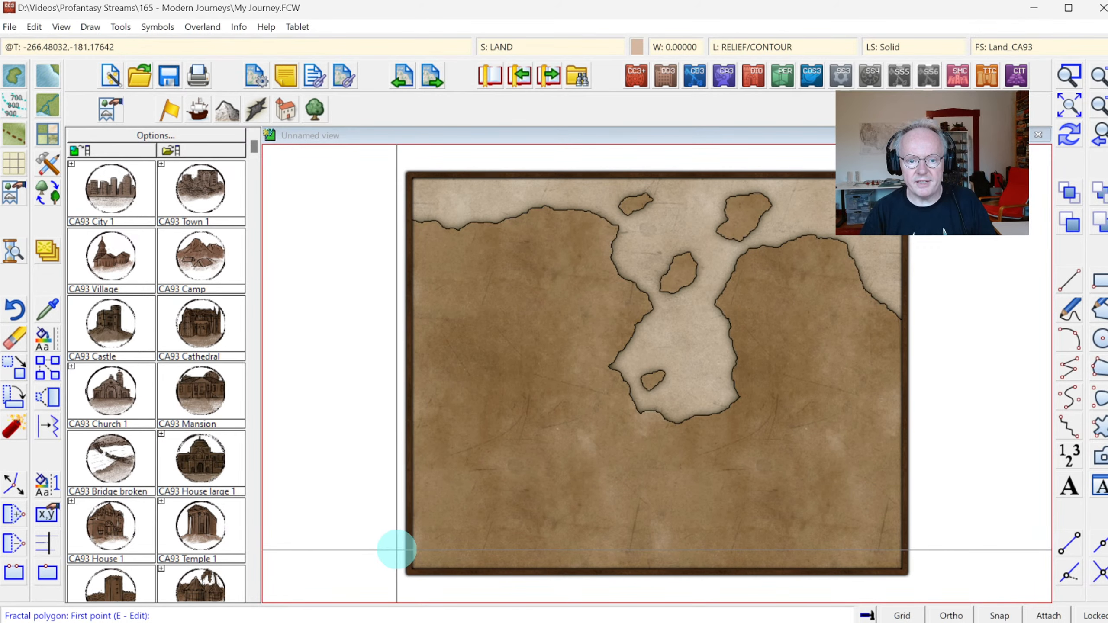
# Draw a small fractal land island in the northeastern sea and redraw the map.
pyautogui.click(844, 214)
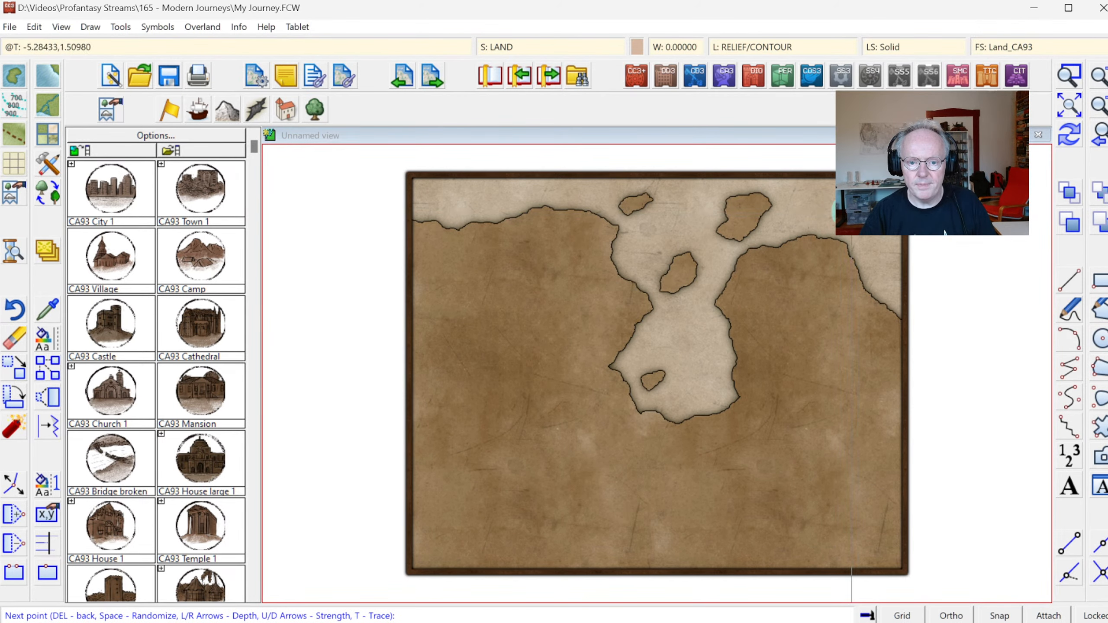
pyautogui.click(871, 221)
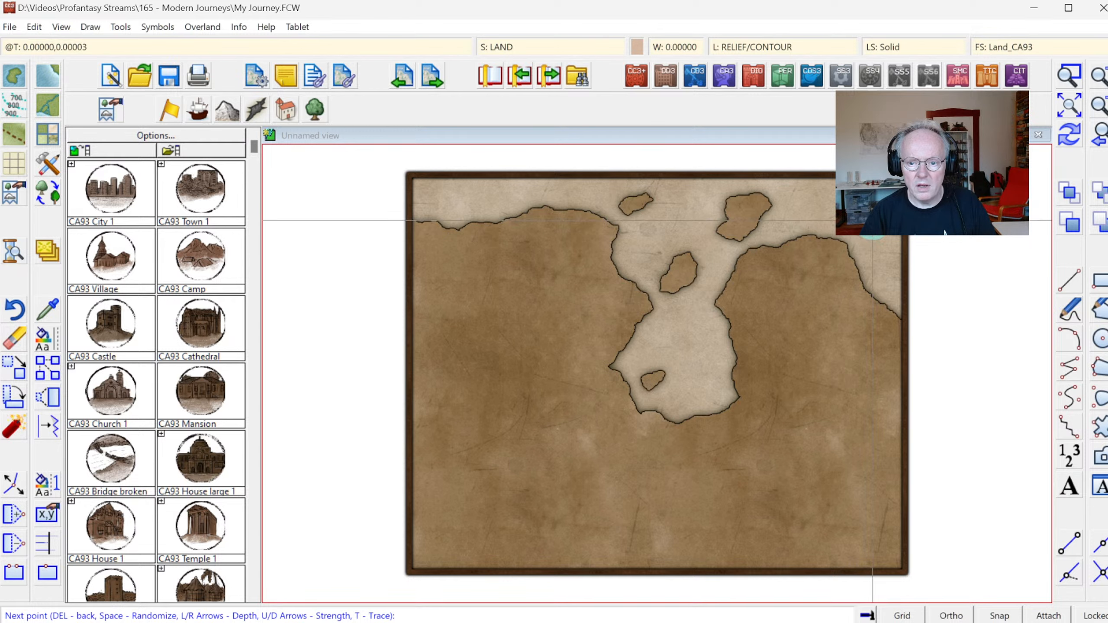
pyautogui.click(866, 210)
pyautogui.rightClick(866, 210)
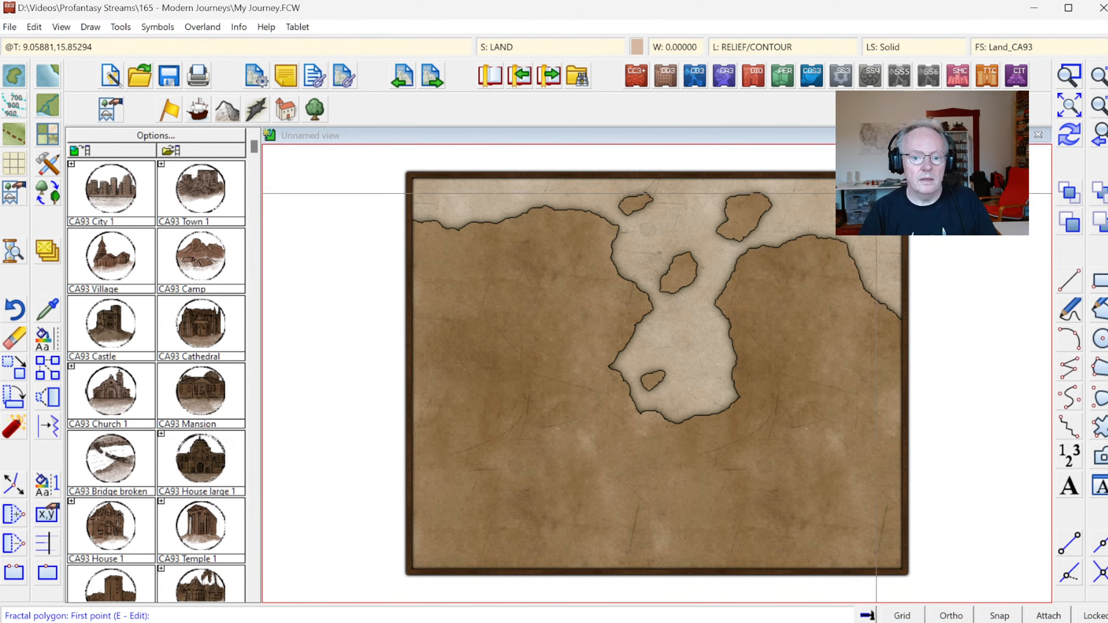
pyautogui.click(1071, 137)
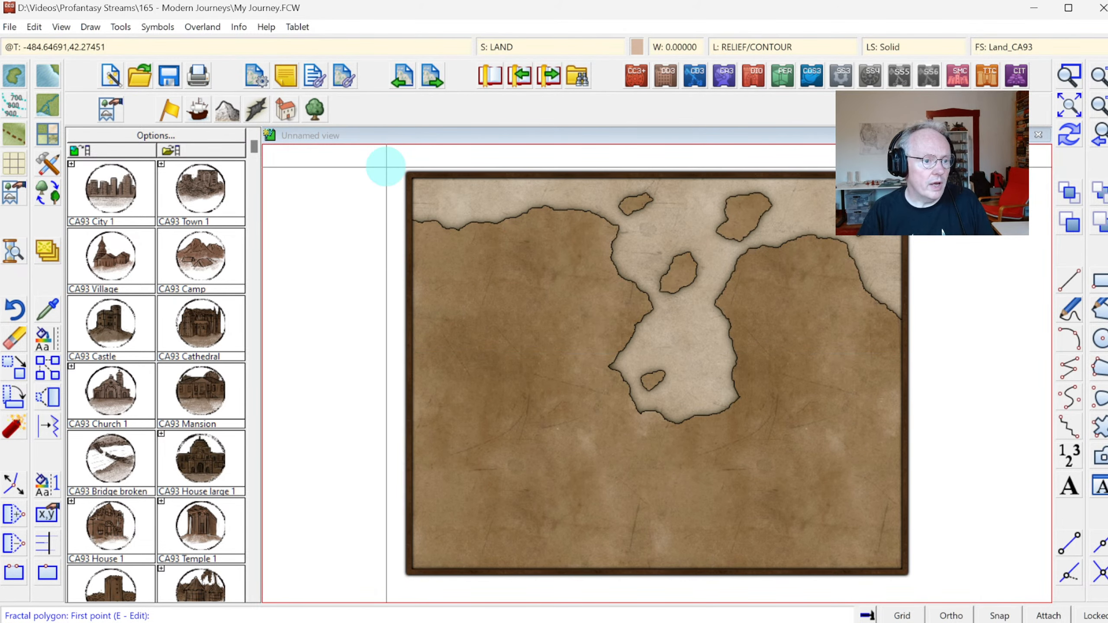
# Draw a winding river with the River, Wide drawing tool from the bay's southern shore to the southern map edge and redraw.
pyautogui.click(44, 104)
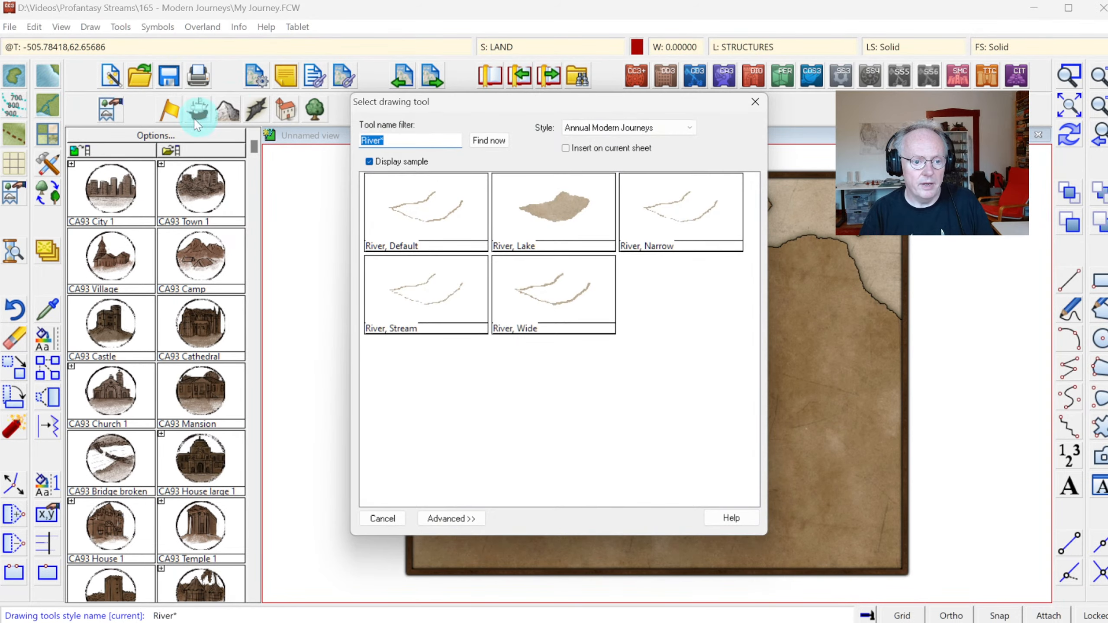
pyautogui.doubleClick(535, 277)
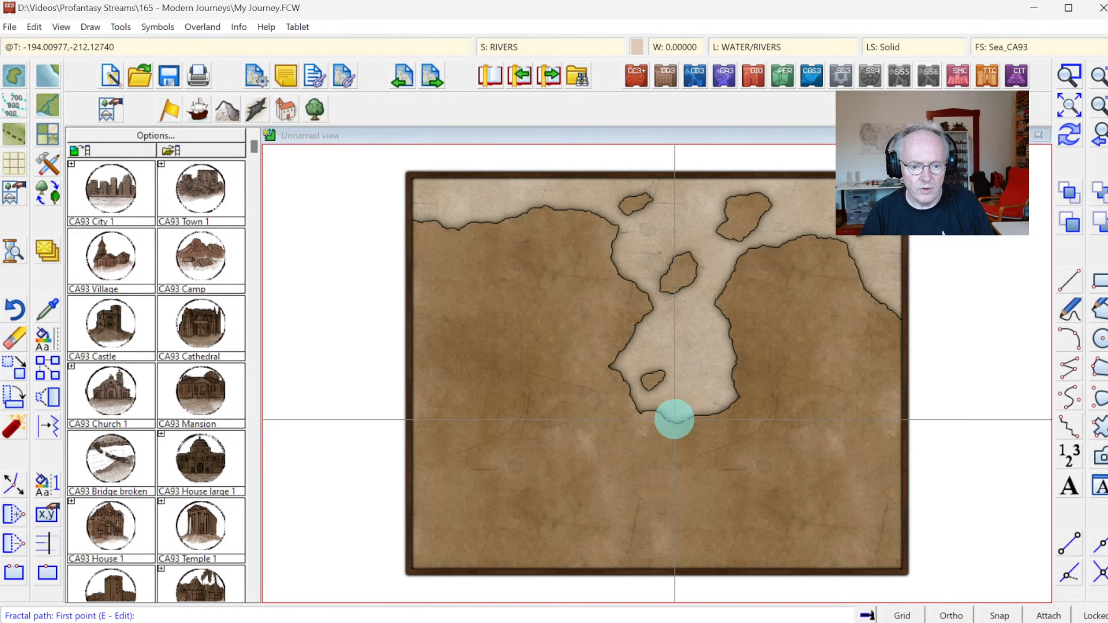
pyautogui.click(674, 418)
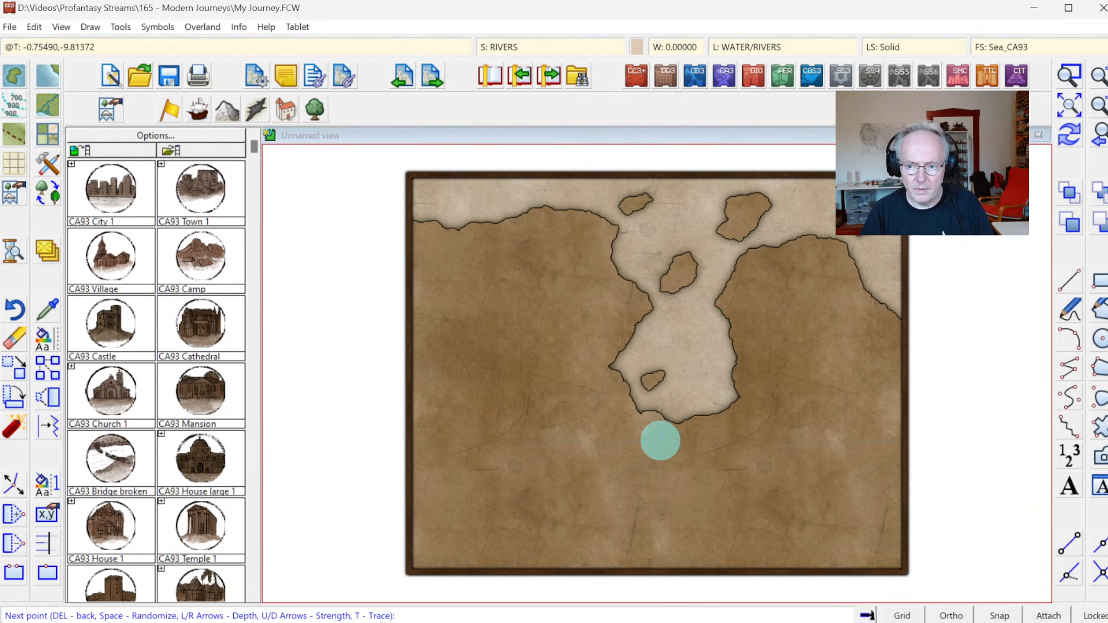
pyautogui.click(659, 455)
pyautogui.click(613, 469)
pyautogui.click(606, 485)
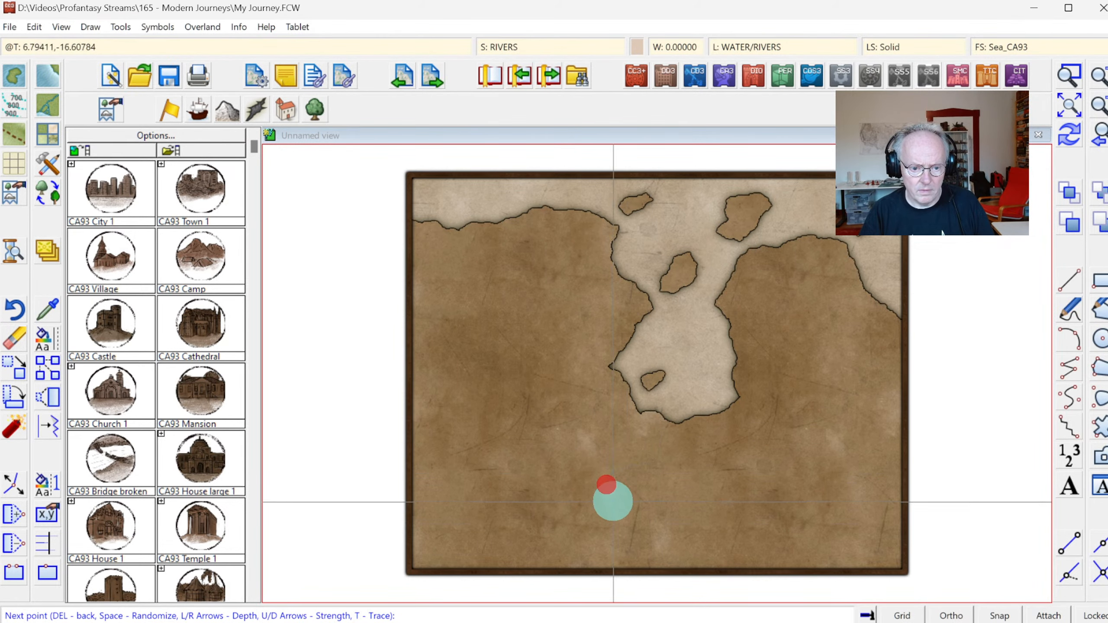
pyautogui.click(625, 525)
pyautogui.click(594, 543)
pyautogui.click(566, 579)
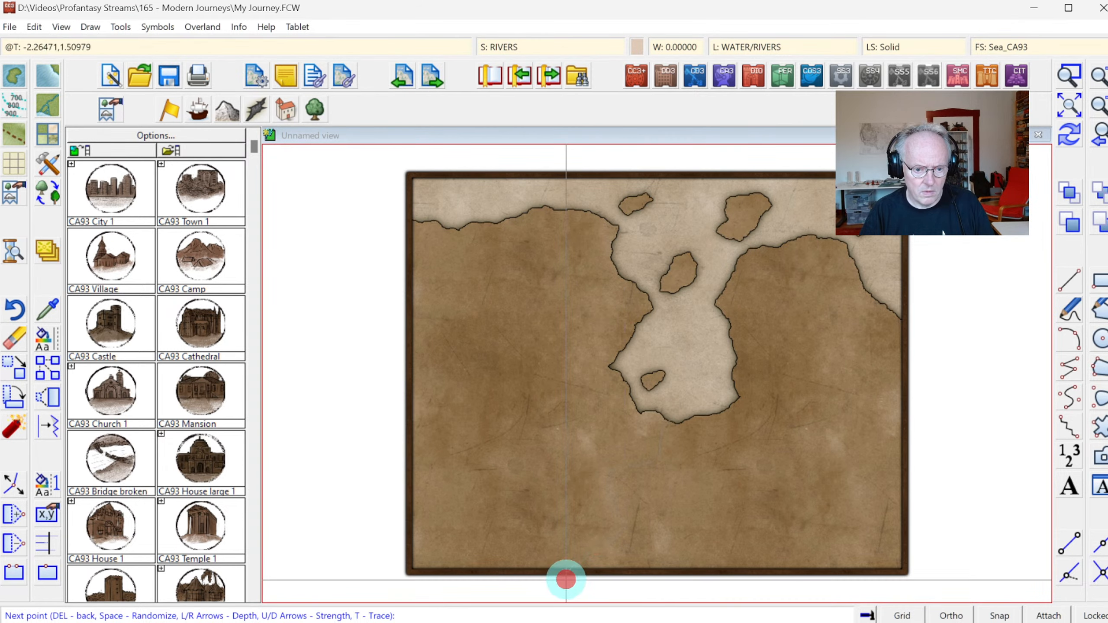
pyautogui.rightClick(566, 579)
pyautogui.click(1074, 139)
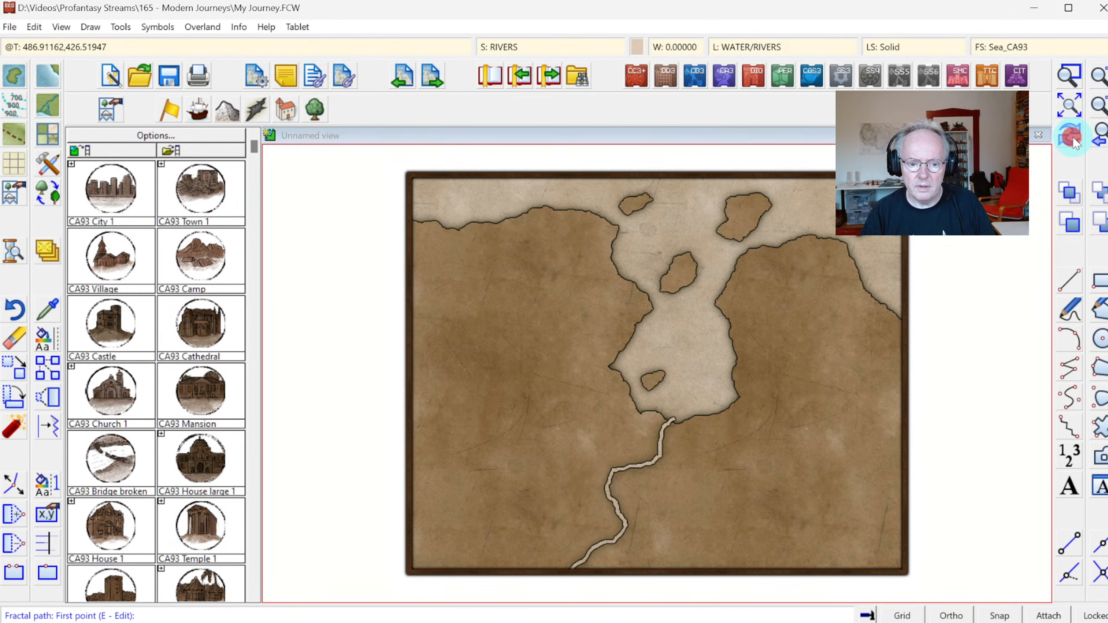
# Examine up close how the river mouth meets the southern coastline of the bay.
pyautogui.click(639, 401)
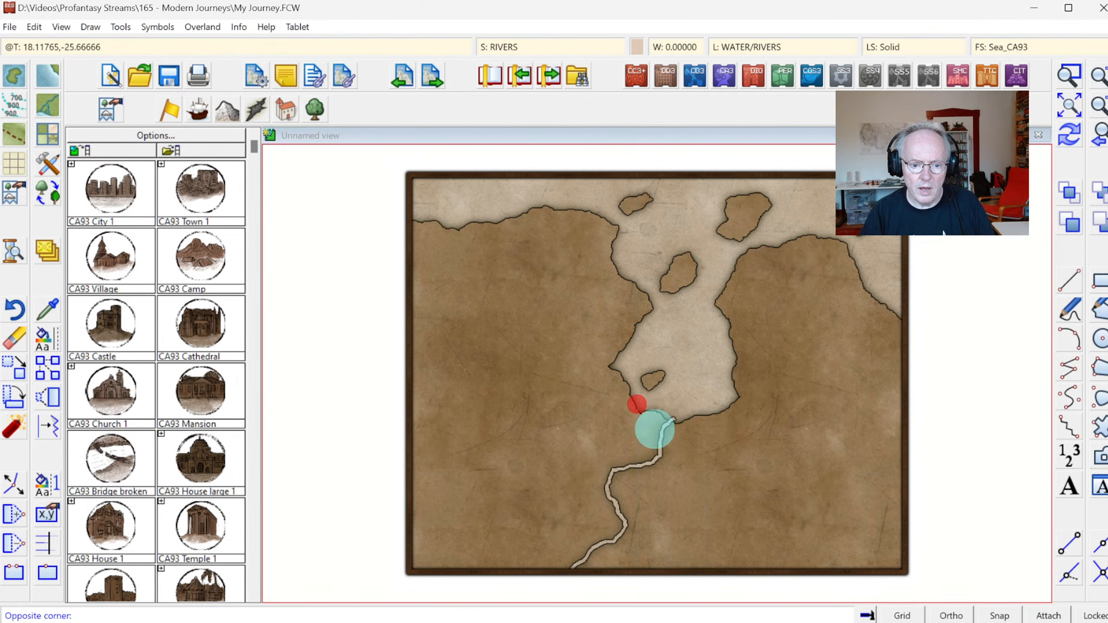
pyautogui.click(704, 473)
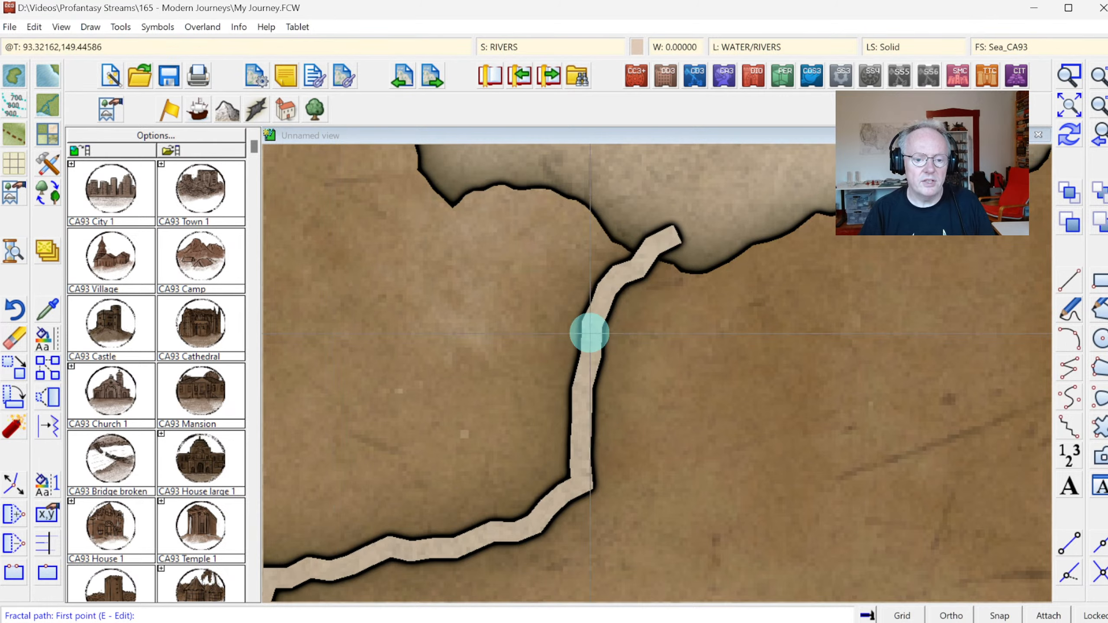
pyautogui.click(1099, 105)
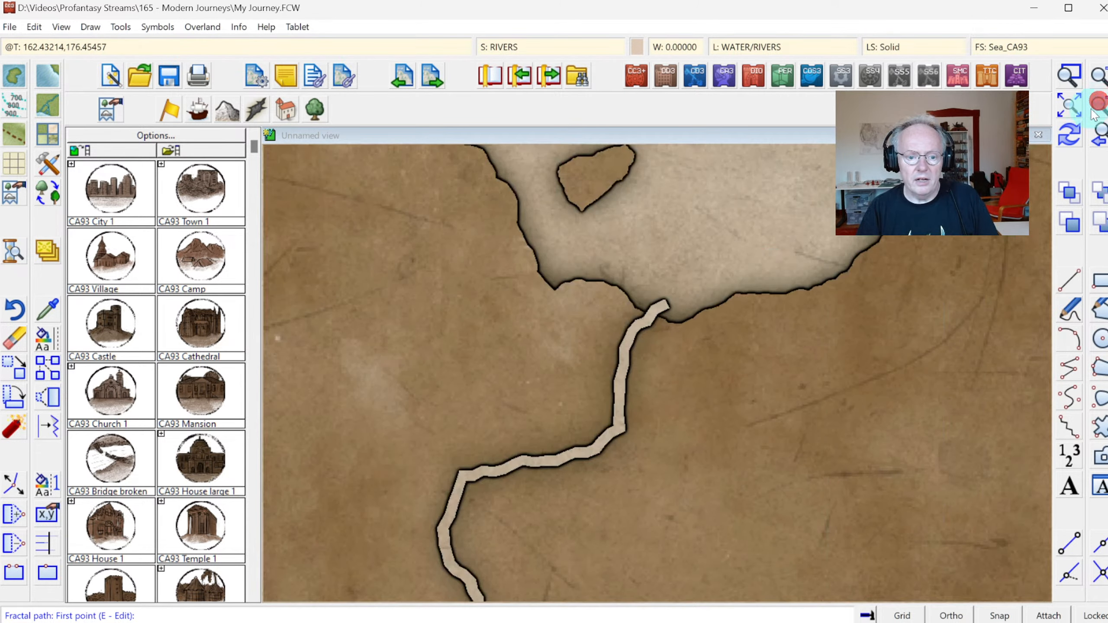
pyautogui.click(1068, 107)
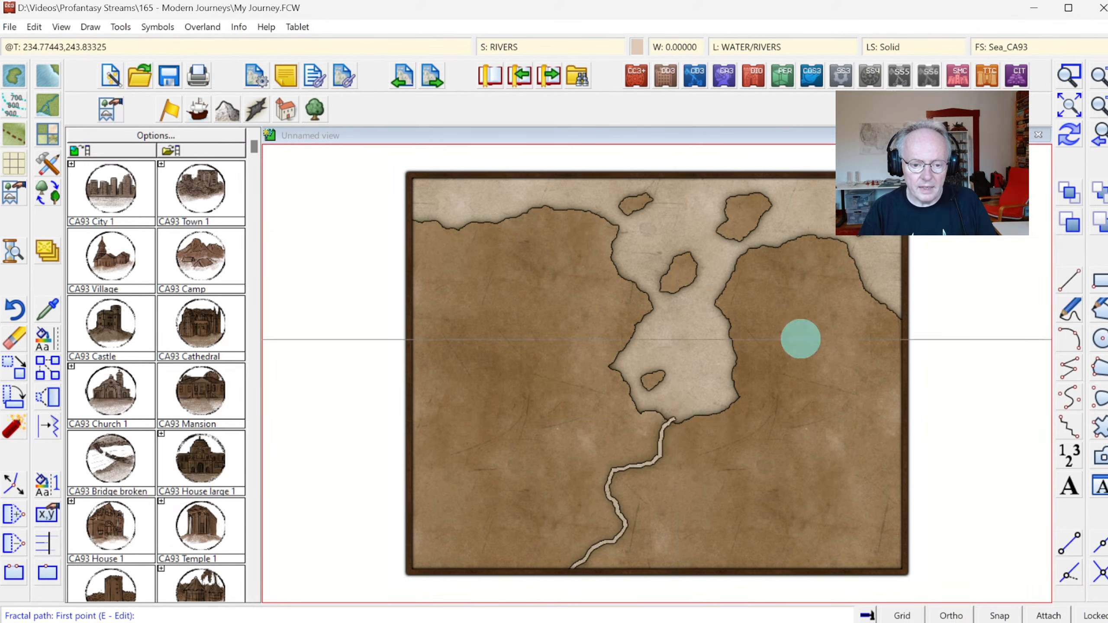
pyautogui.click(1069, 75)
pyautogui.click(641, 385)
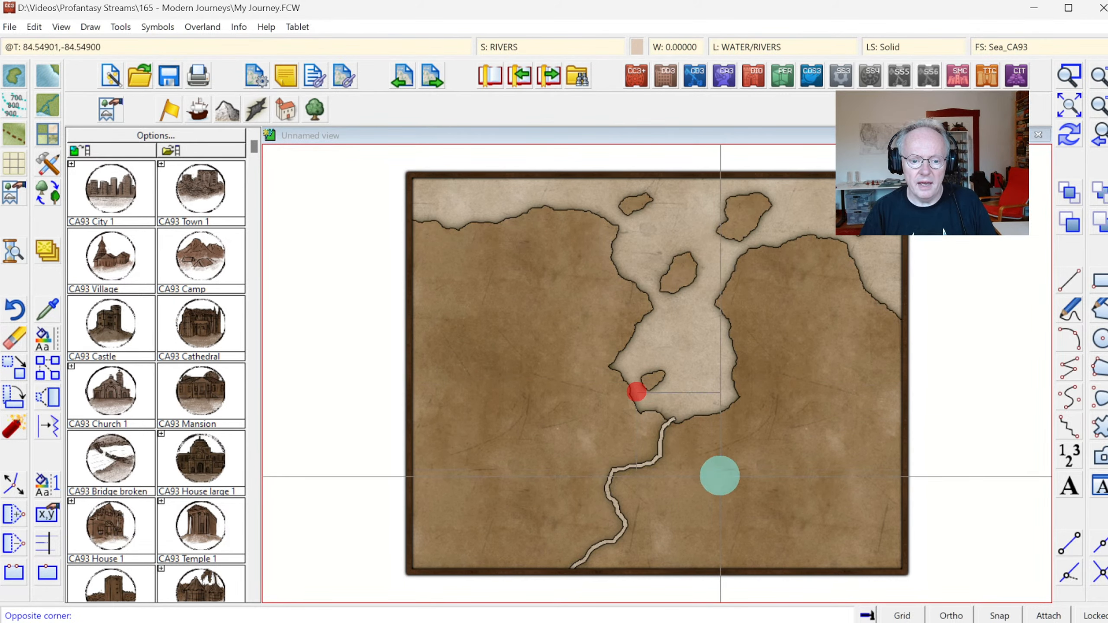
pyautogui.click(719, 474)
pyautogui.click(1074, 108)
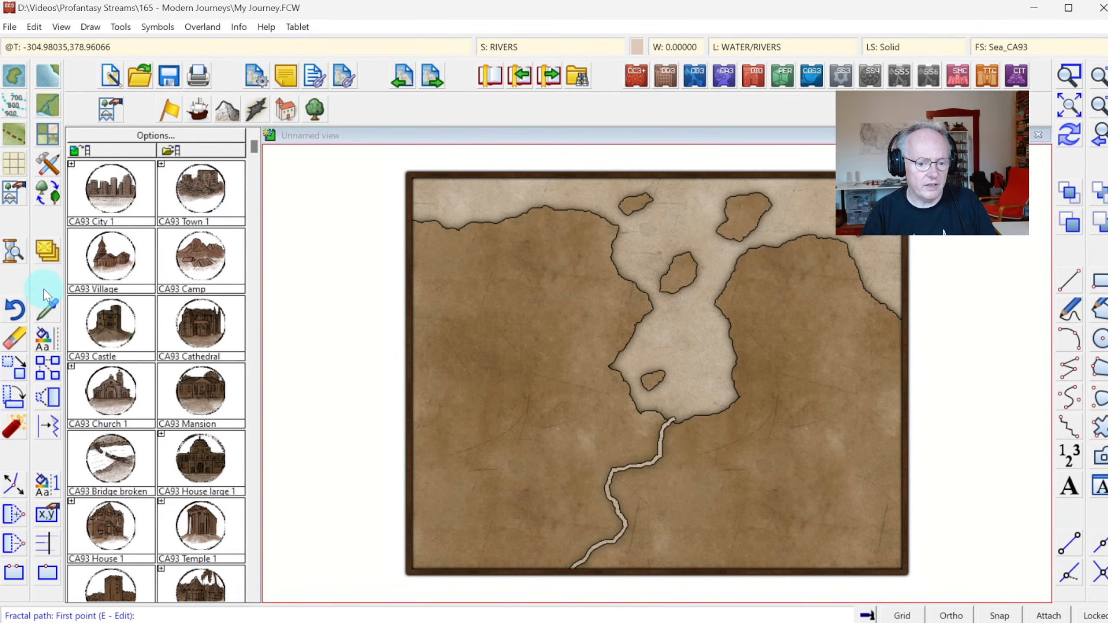
# Erase the winding river running from the bay's southern shore to the southern map edge.
pyautogui.click(15, 344)
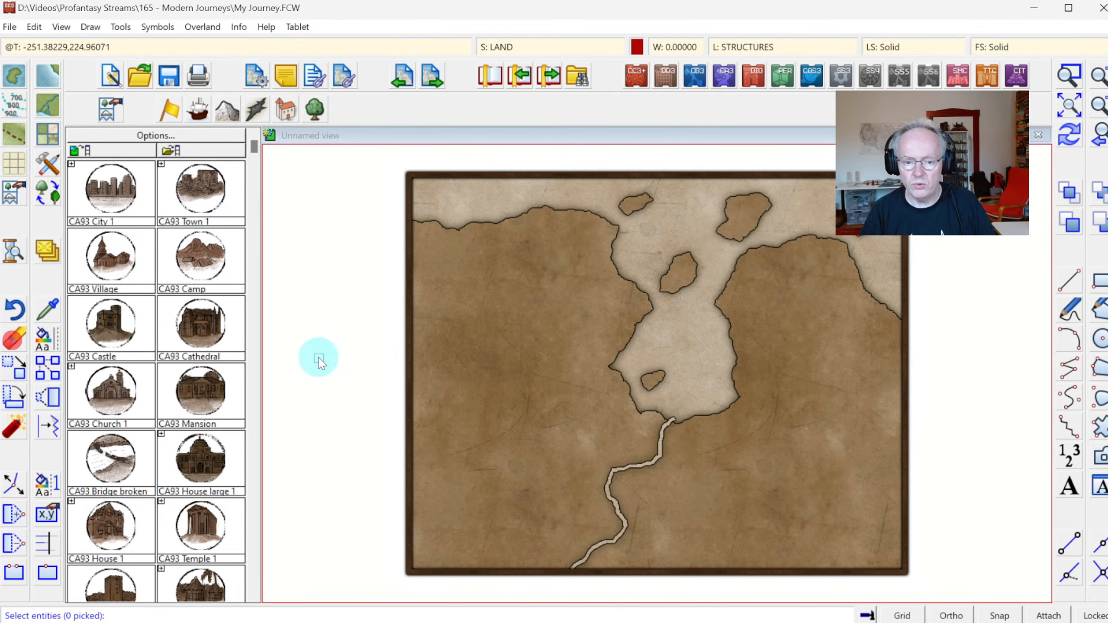
pyautogui.click(649, 463)
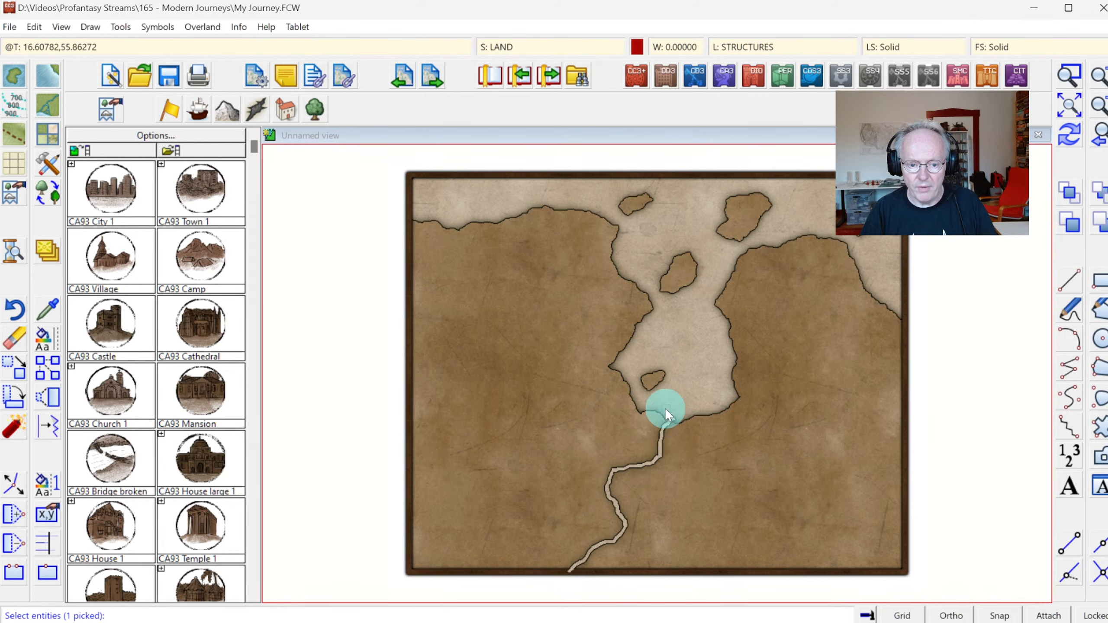
pyautogui.rightClick(580, 369)
pyautogui.click(553, 378)
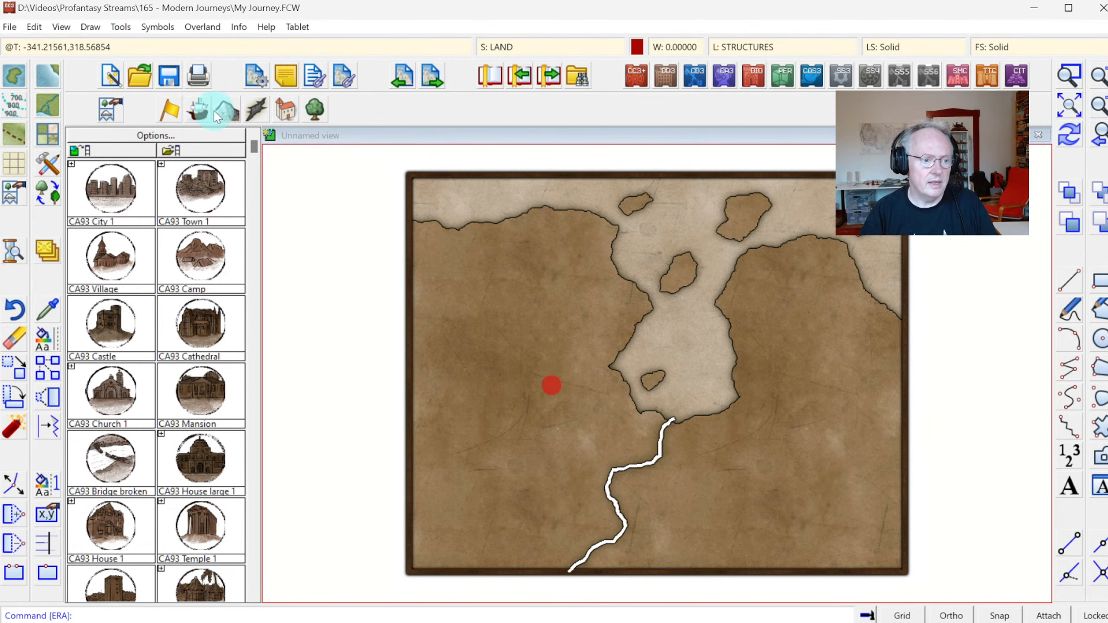
# Create a new custom drawing tool named River, Wide Cut-out, based on the River, Wide tool.
pyautogui.click(42, 162)
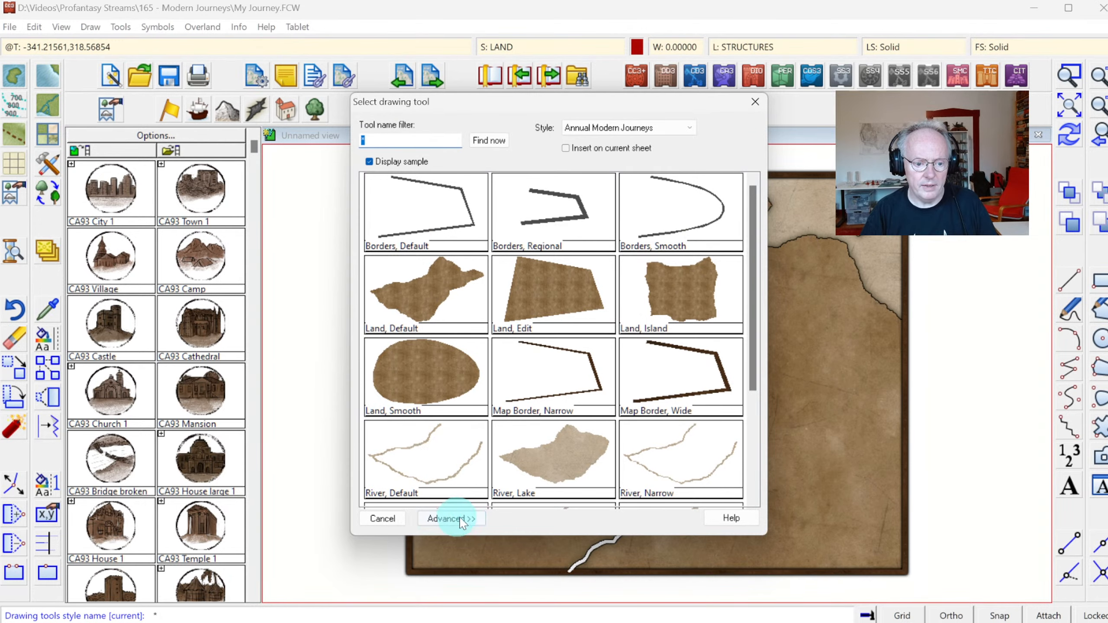
pyautogui.click(454, 518)
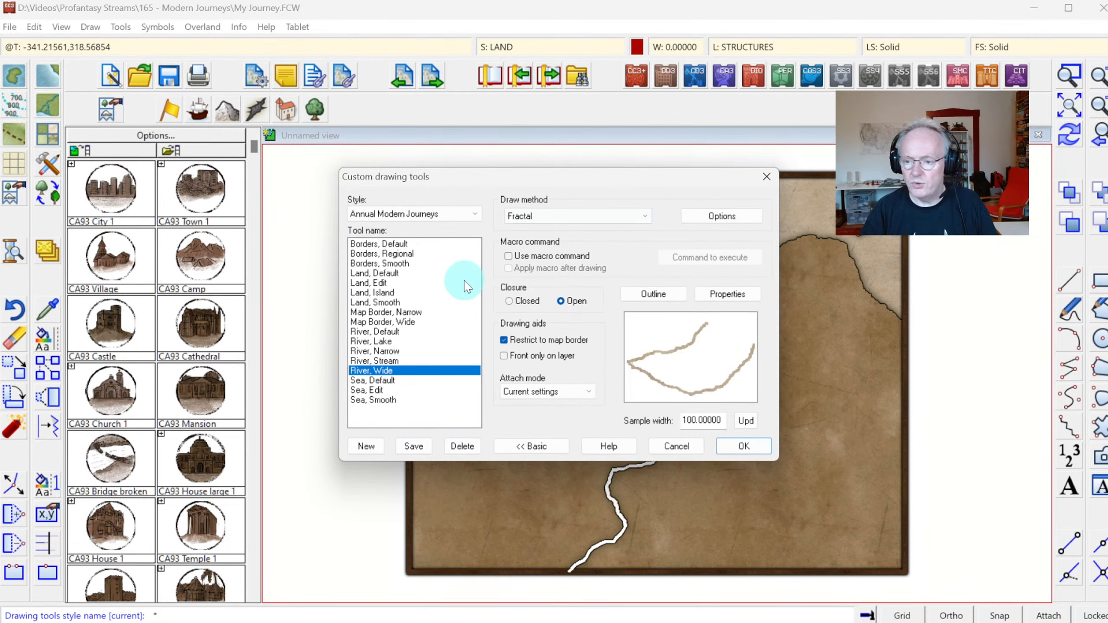
pyautogui.click(368, 450)
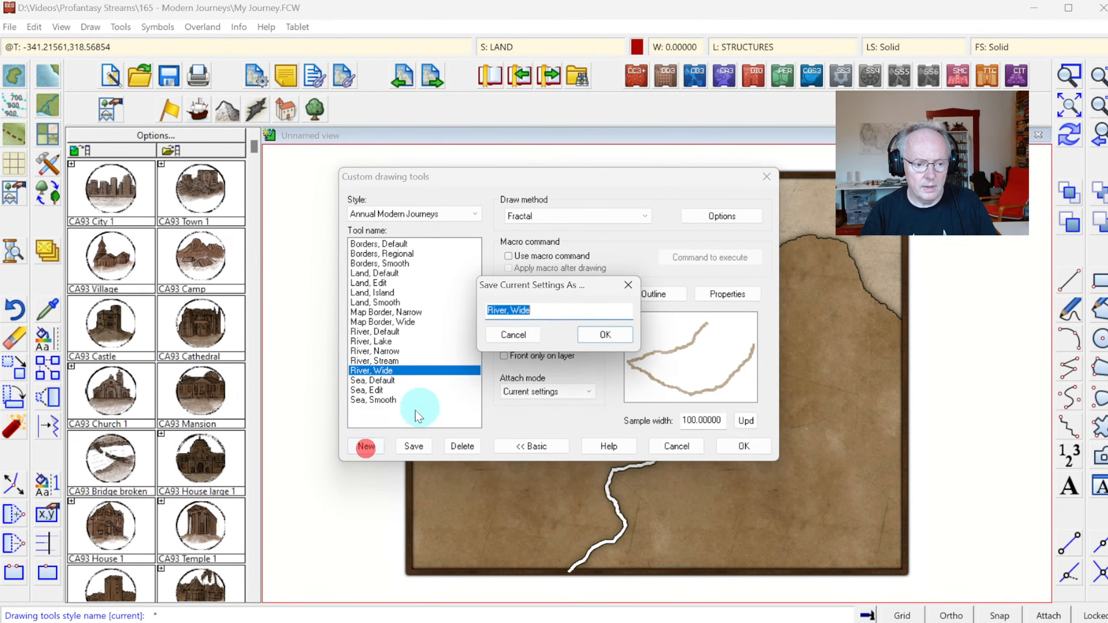
pyautogui.click(549, 309)
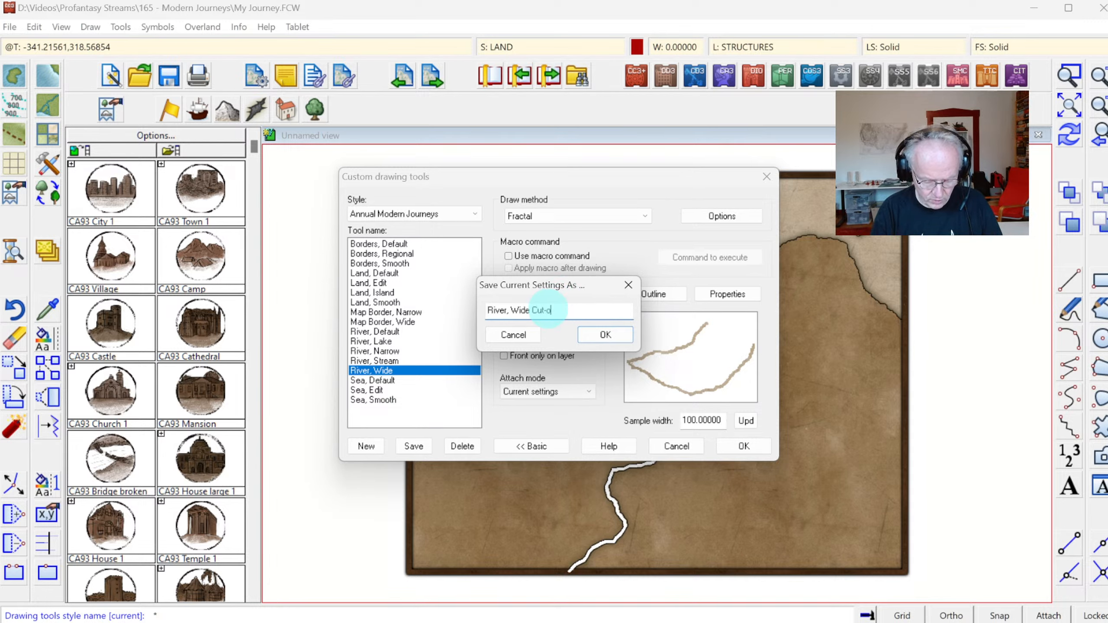
pyautogui.press('Return')
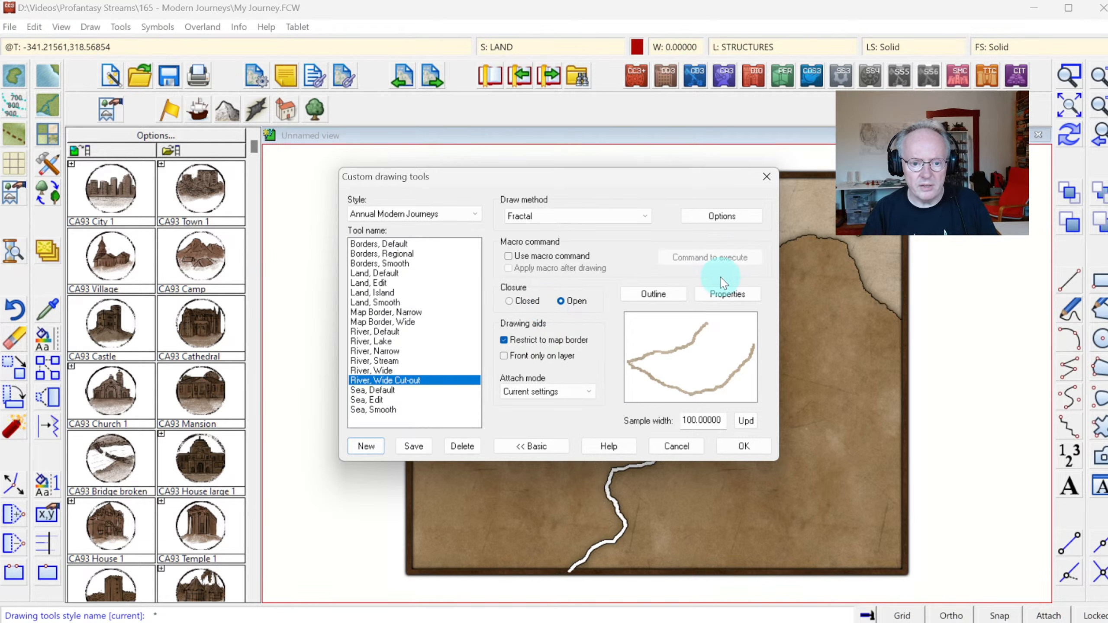
# Give the River, Wide Cut-out tool a Solid fill style and magenta color 6, and save its settings.
pyautogui.click(720, 294)
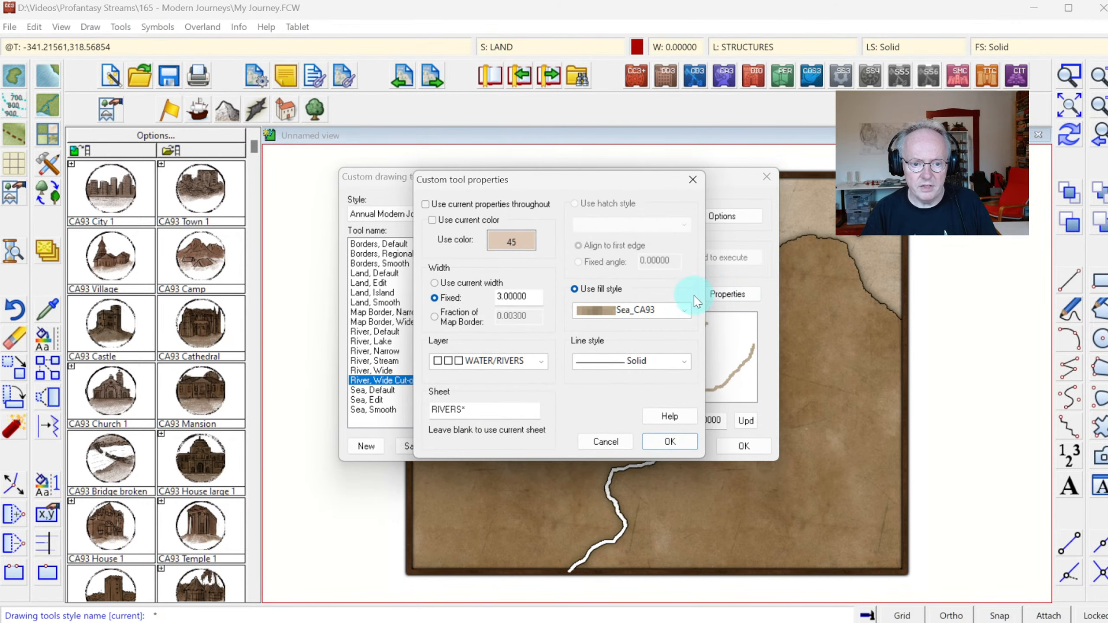
pyautogui.click(694, 314)
pyautogui.scroll(15, 687, 338)
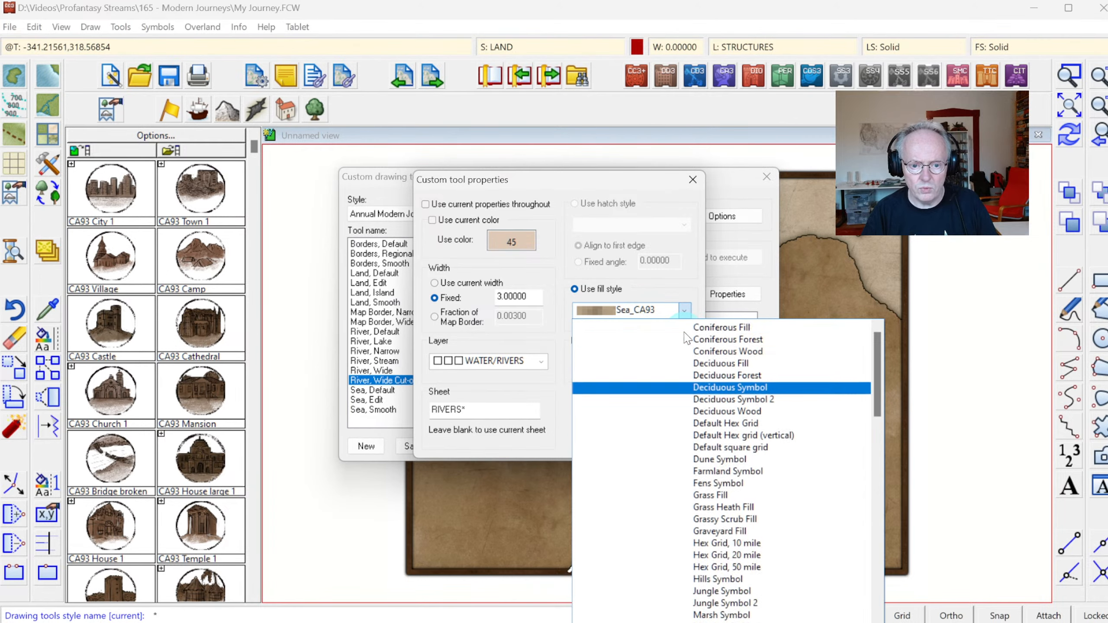
pyautogui.click(686, 337)
pyautogui.click(524, 244)
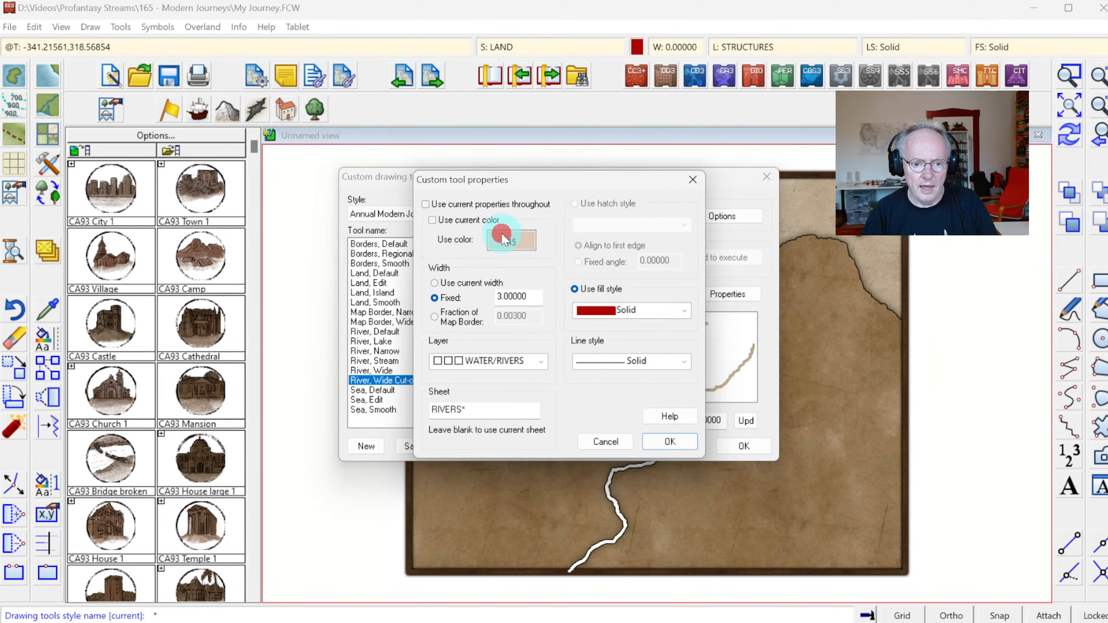
pyautogui.click(498, 231)
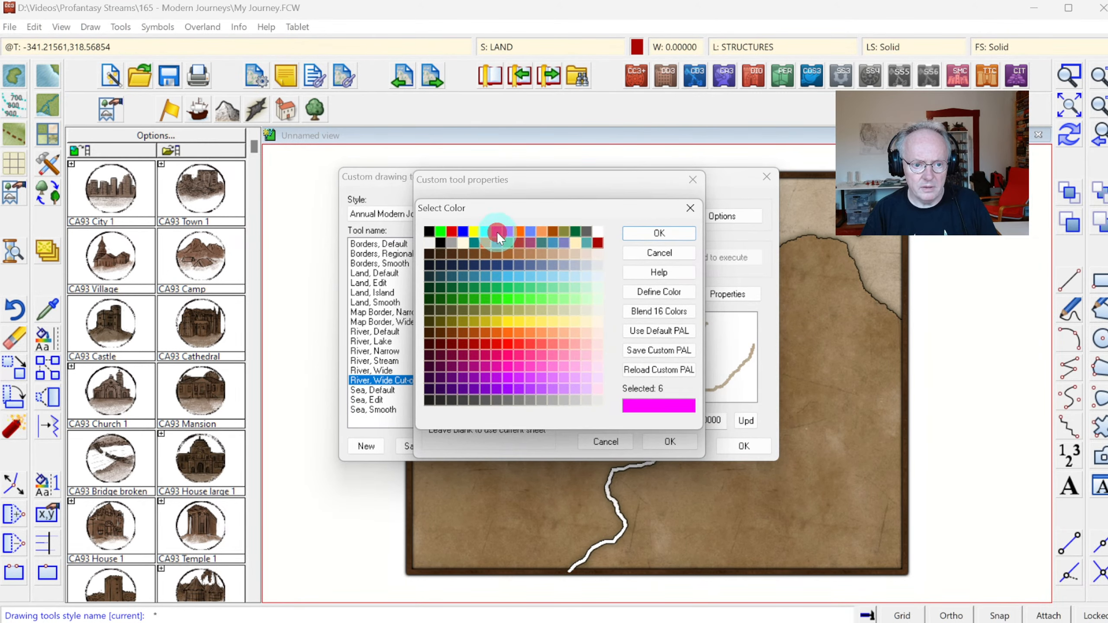
pyautogui.click(658, 234)
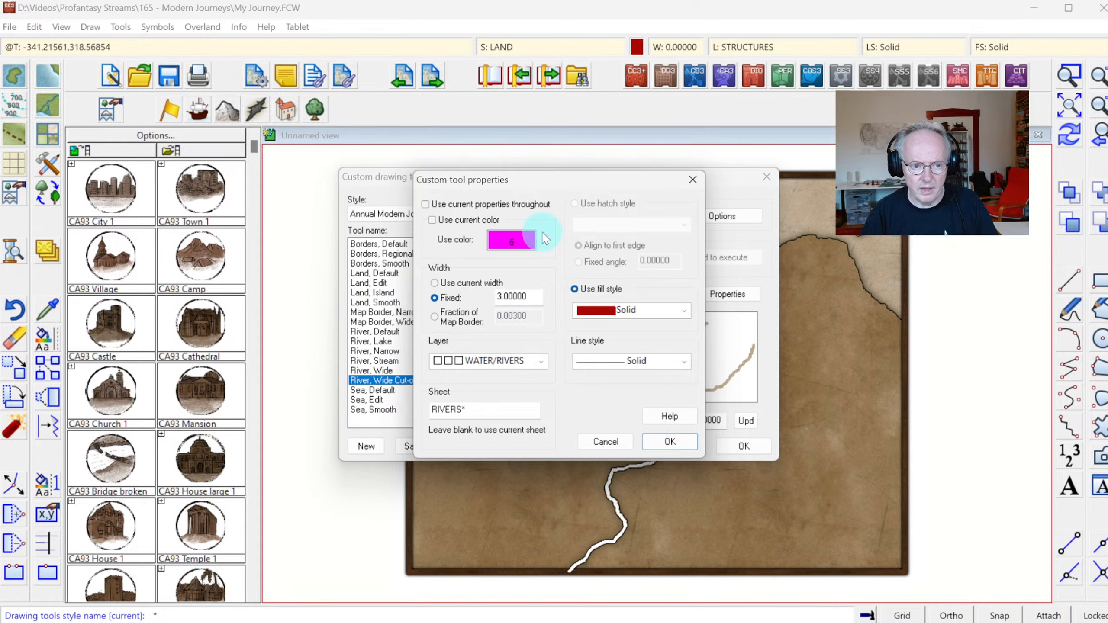
pyautogui.click(666, 442)
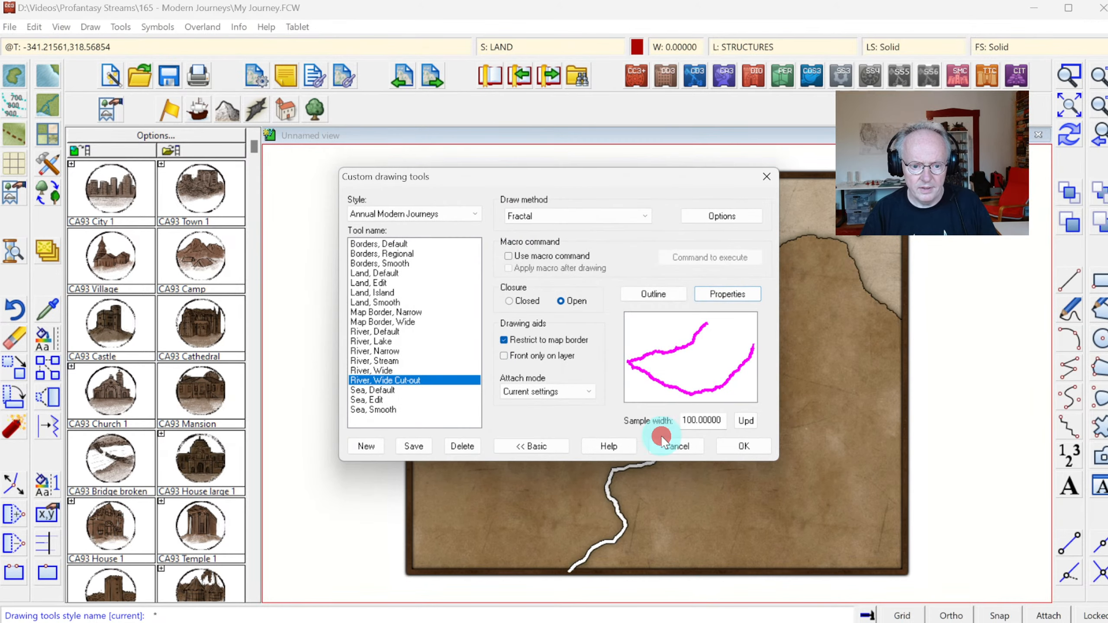
pyautogui.click(743, 447)
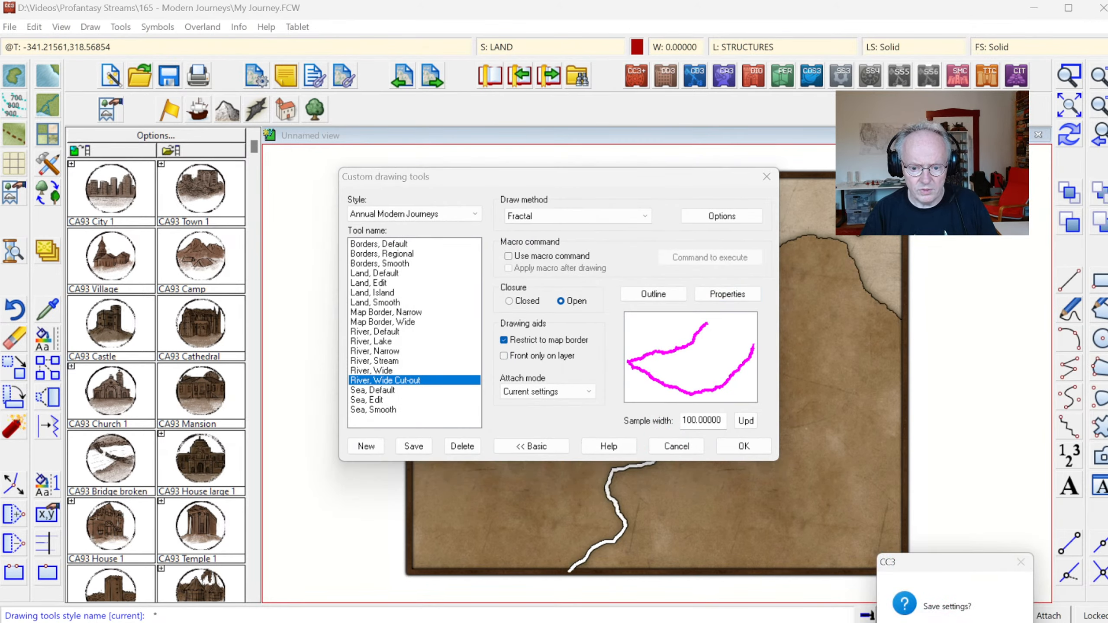
pyautogui.click(936, 622)
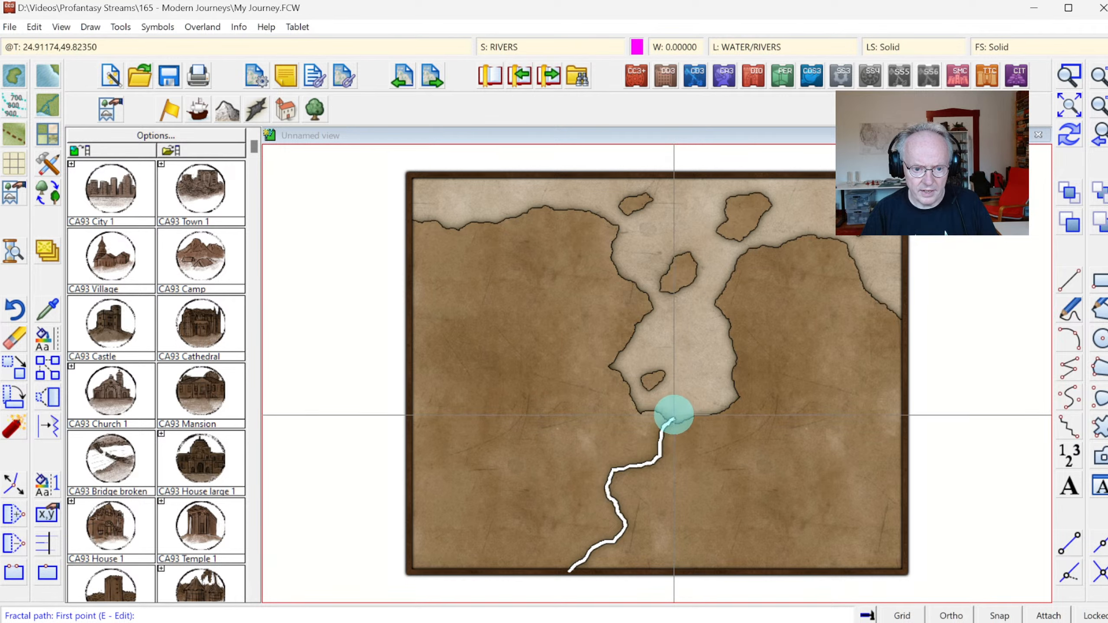
# Draw a winding river with River, Wide Cut-out from the bay's southern shore to the southern map edge and redraw the map.
pyautogui.click(673, 415)
pyautogui.click(655, 459)
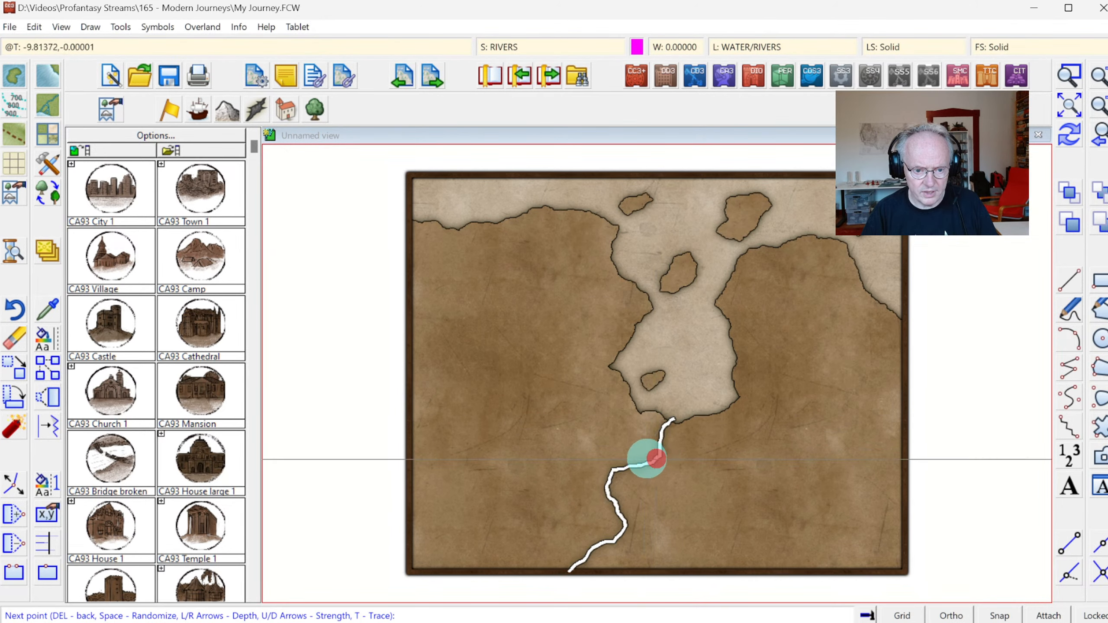
pyautogui.click(631, 465)
pyautogui.click(619, 480)
pyautogui.click(638, 512)
pyautogui.click(616, 540)
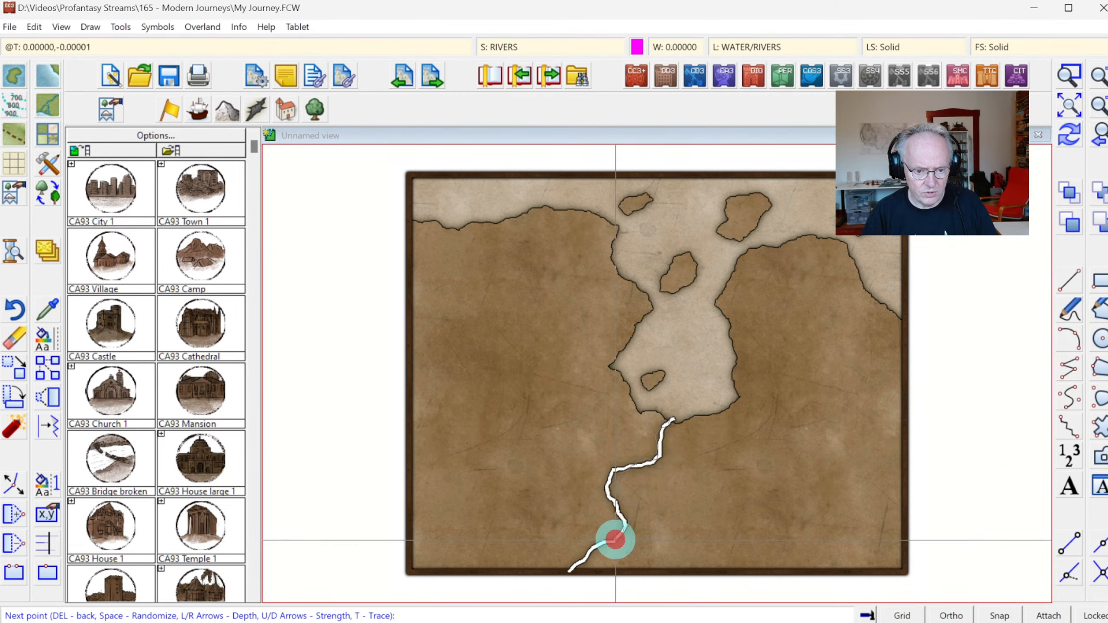
pyautogui.click(601, 542)
pyautogui.click(590, 554)
pyautogui.click(571, 582)
pyautogui.rightClick(672, 557)
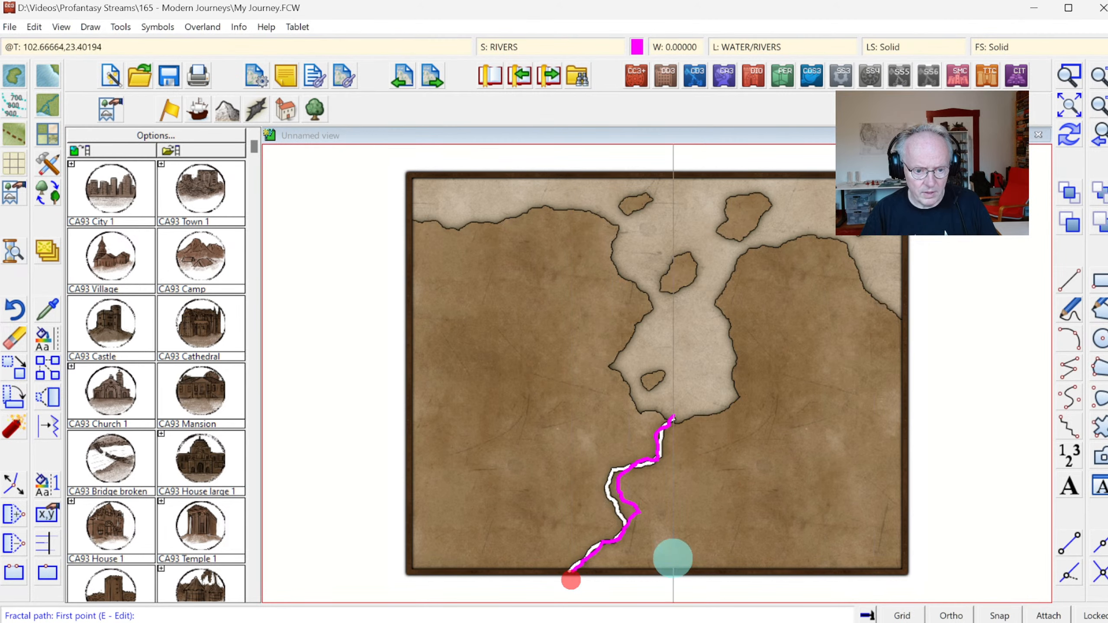
pyautogui.click(1071, 135)
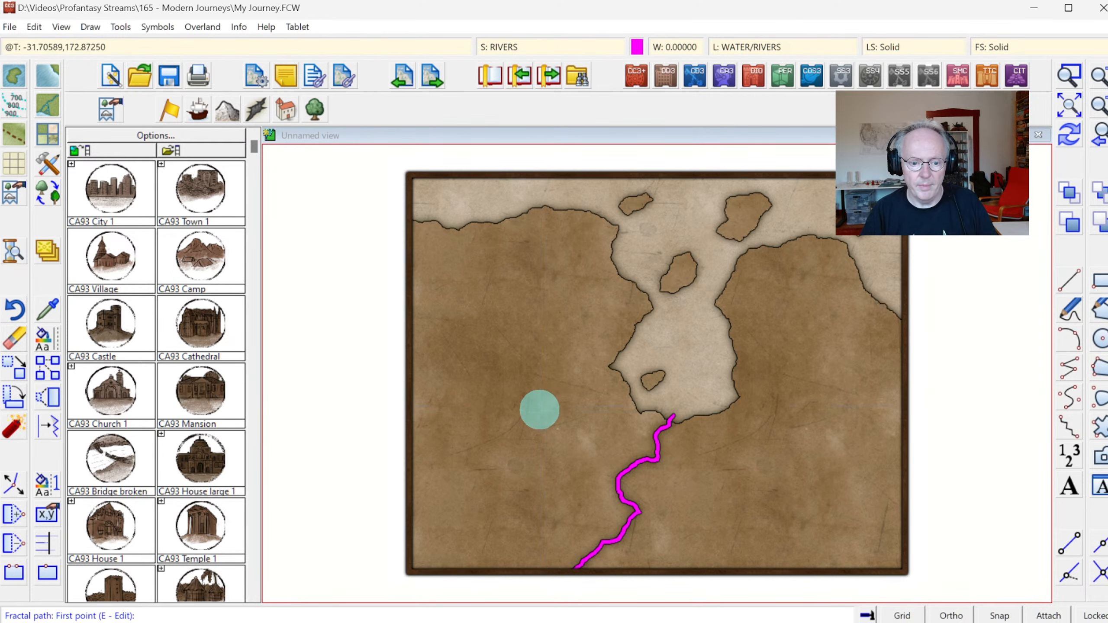
# Add a Color Key effect to the LAND sheet with knock-out color 255, 0, 255 and 0% replacement opacity.
pyautogui.rightClick(535, 400)
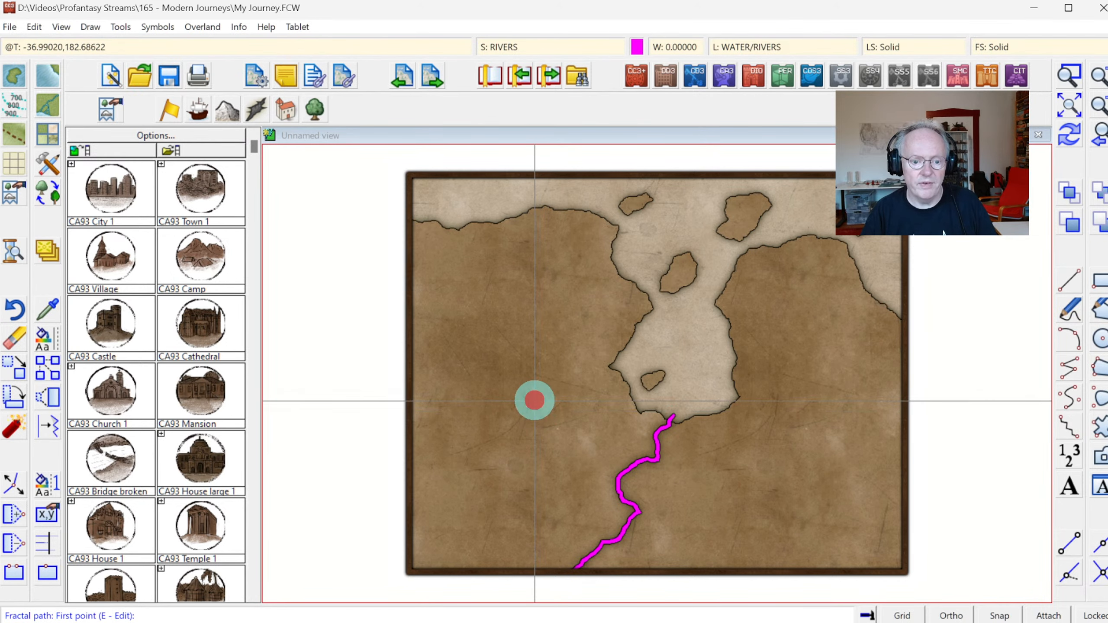
pyautogui.click(526, 47)
pyautogui.click(462, 222)
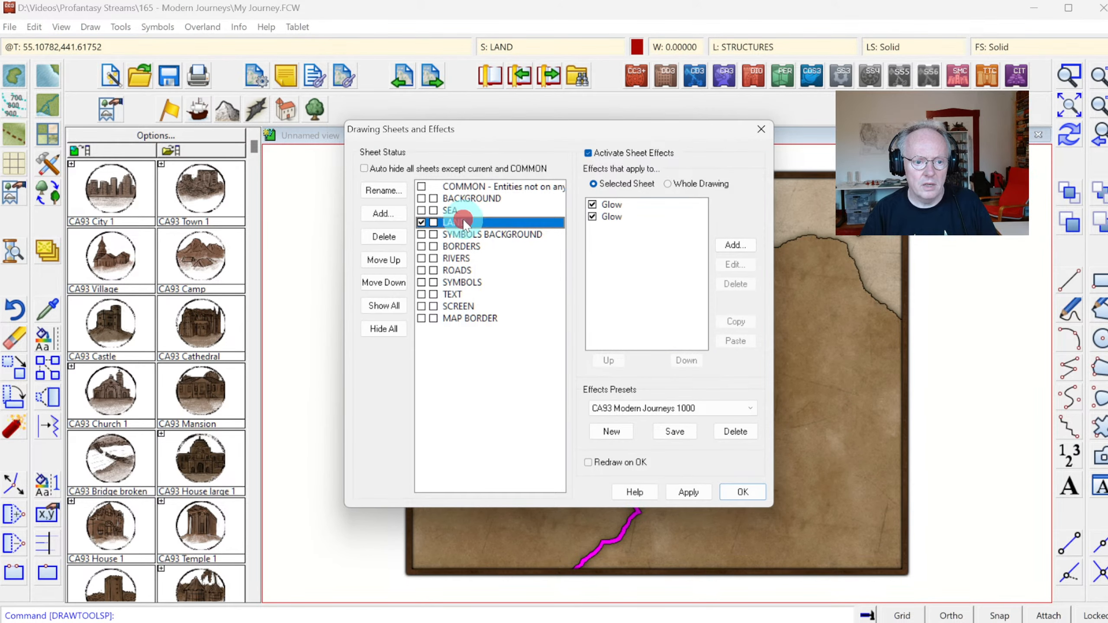
pyautogui.click(730, 246)
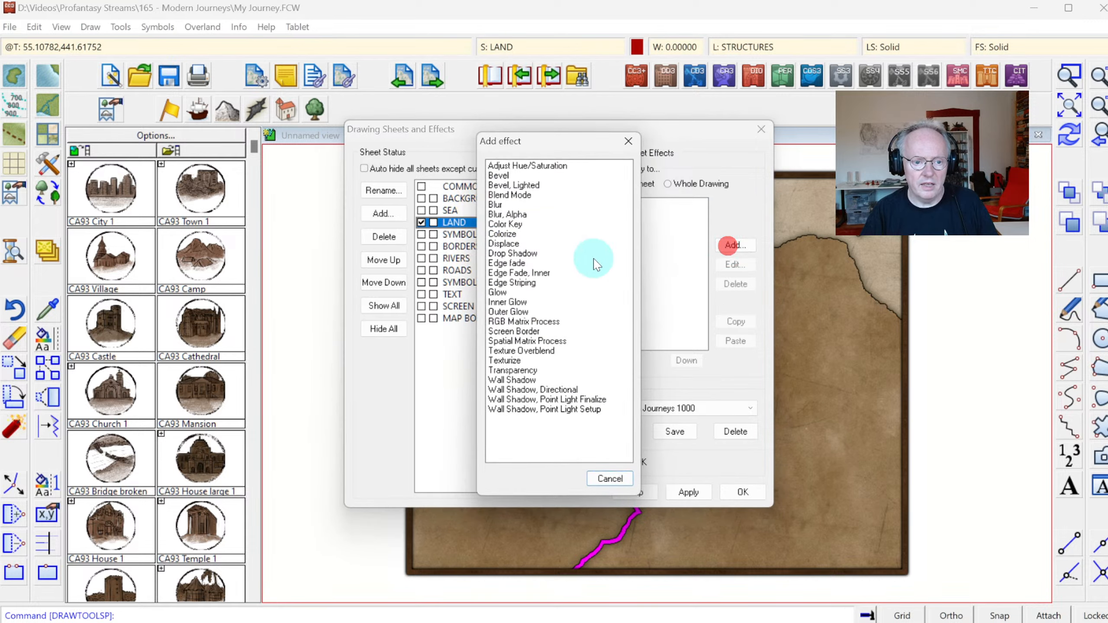
pyautogui.doubleClick(511, 224)
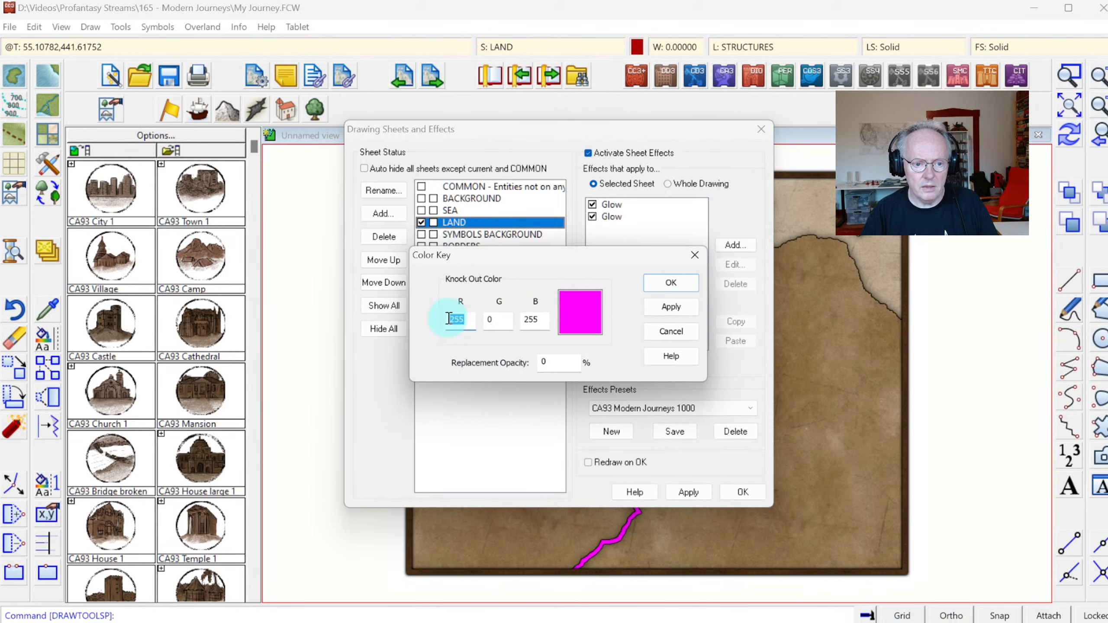
pyautogui.click(668, 284)
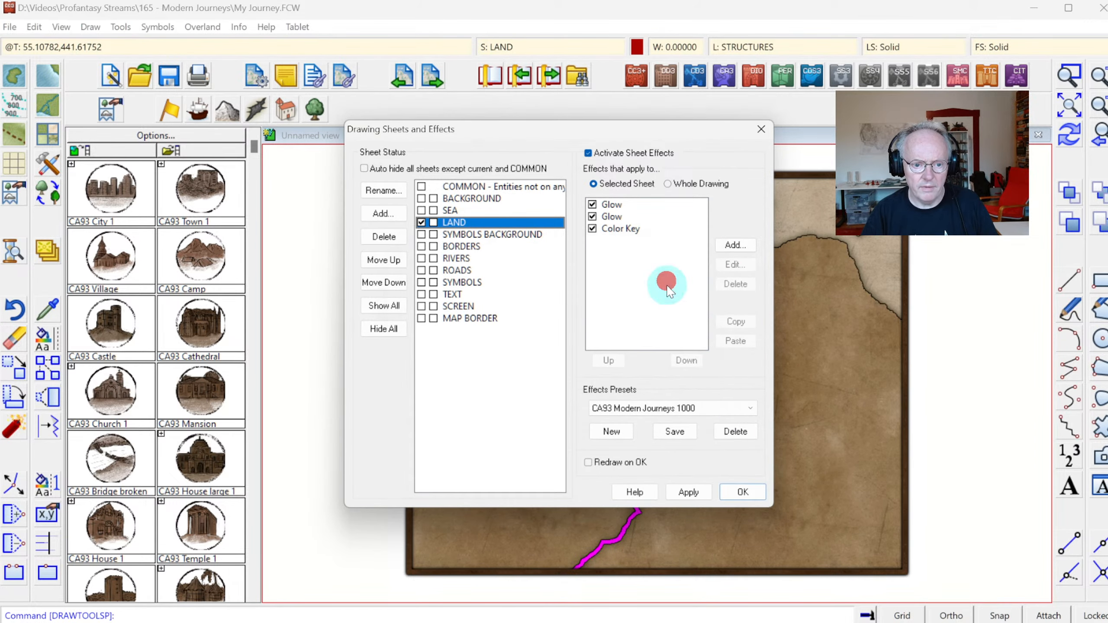
pyautogui.click(742, 492)
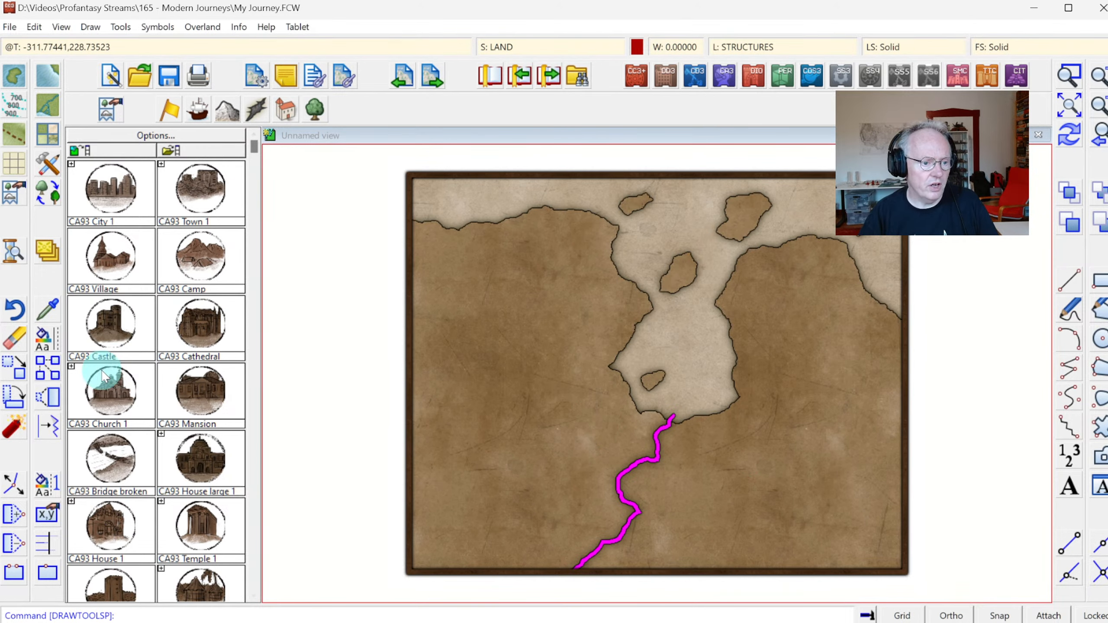
# Move the magenta river to the LAND sheet and redraw the map.
pyautogui.rightClick(48, 247)
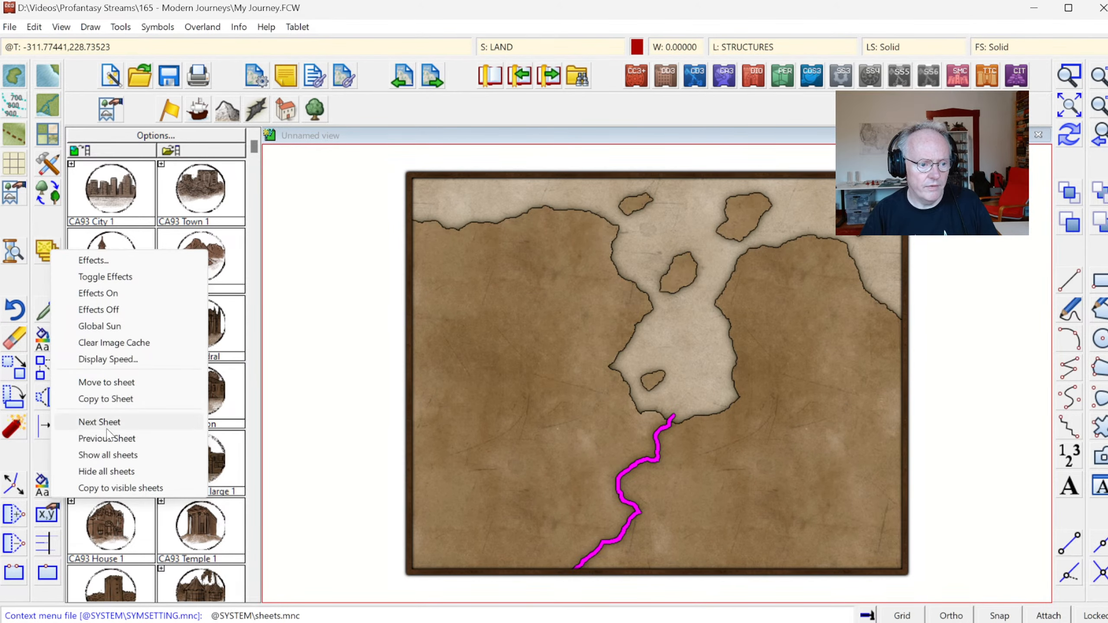
pyautogui.click(101, 386)
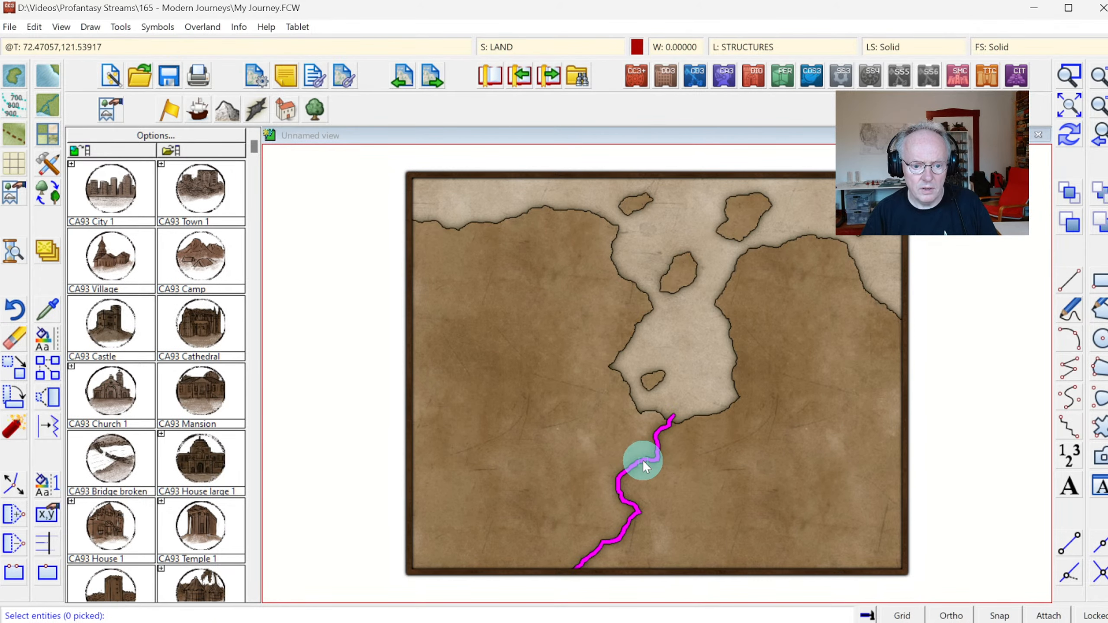
pyautogui.click(641, 460)
pyautogui.rightClick(538, 415)
pyautogui.click(538, 418)
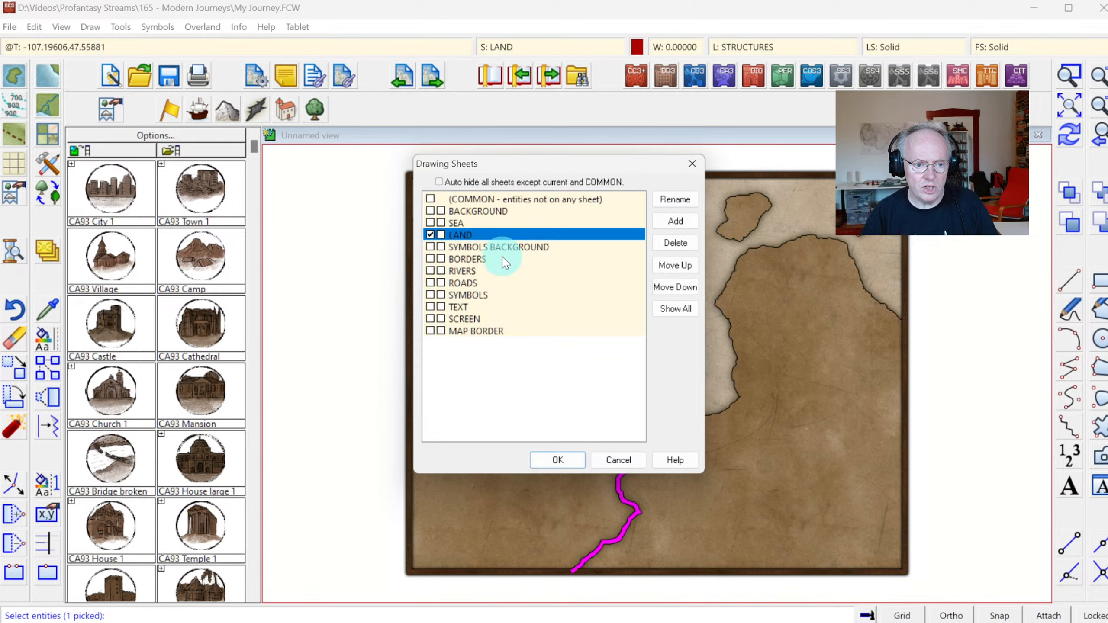
pyautogui.click(558, 462)
pyautogui.click(1070, 133)
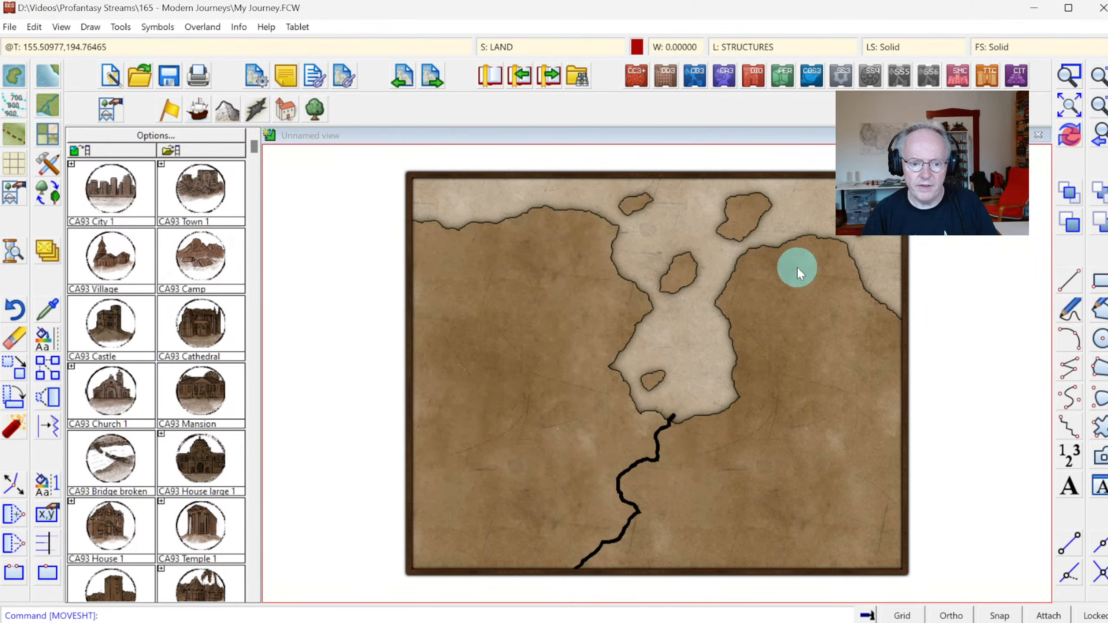
# Inspect the river mouth up close and copy the surrounding landmass's properties as the current drawing properties.
pyautogui.click(1070, 75)
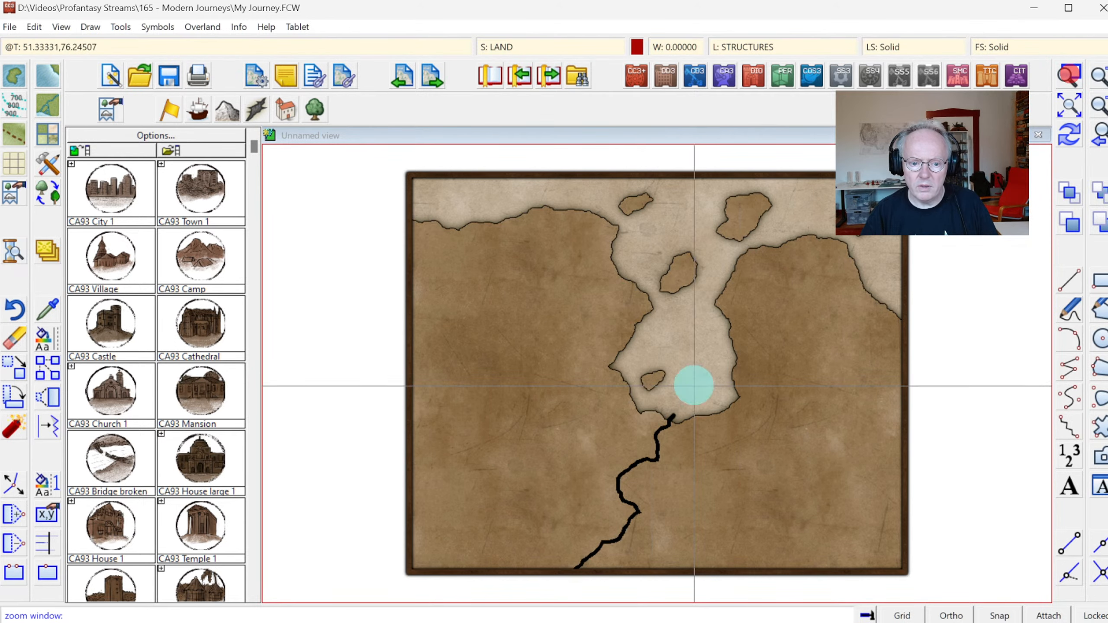
pyautogui.click(655, 408)
pyautogui.click(694, 449)
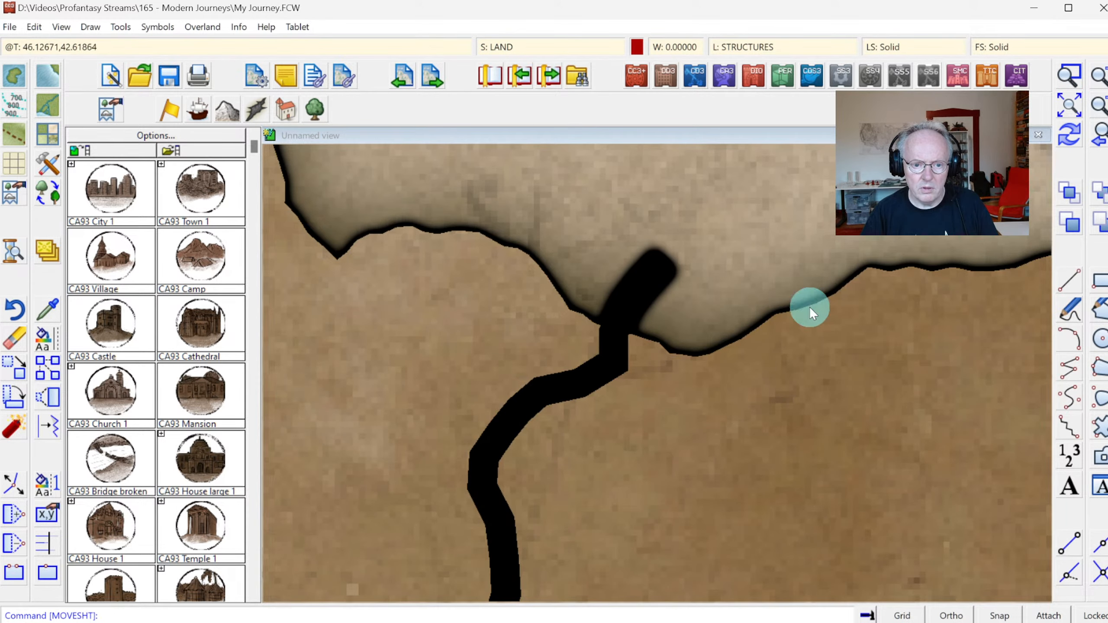
pyautogui.click(1099, 113)
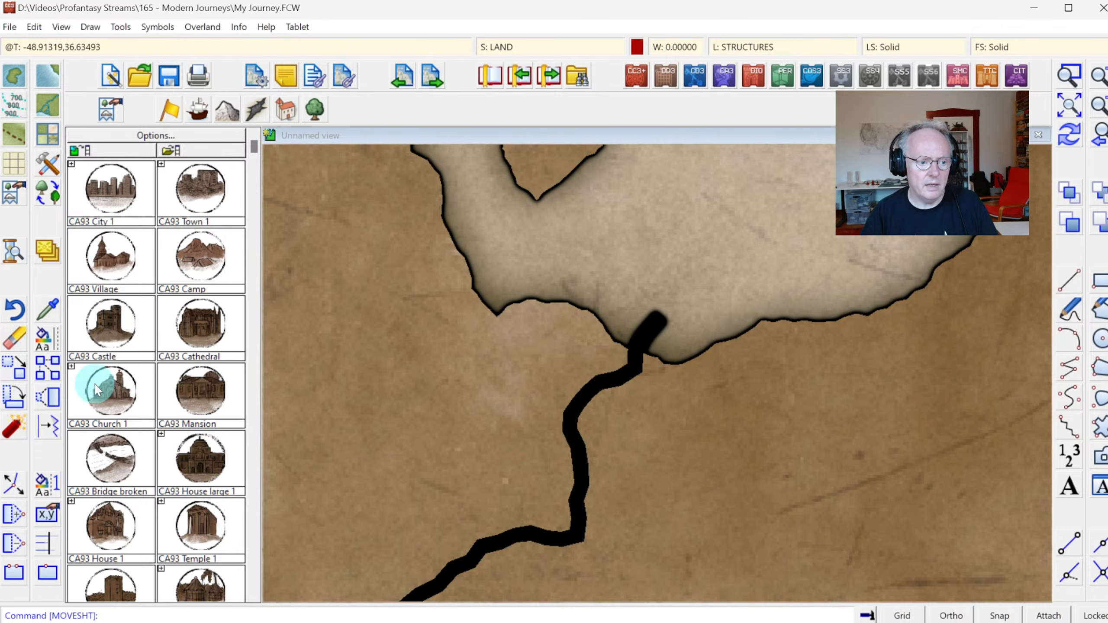
pyautogui.click(56, 304)
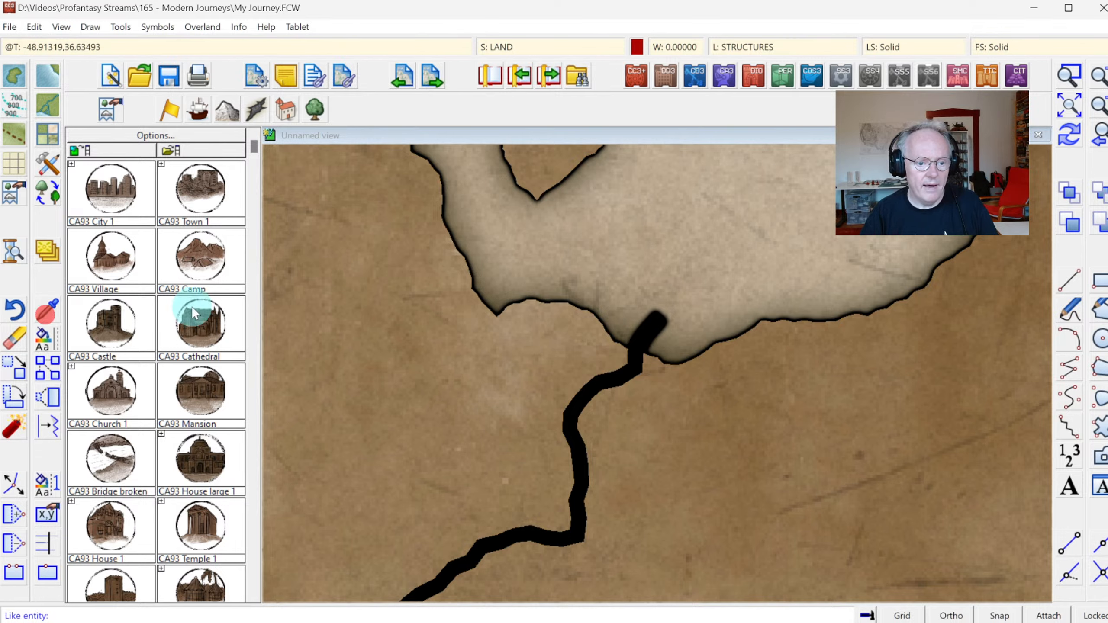
pyautogui.click(714, 343)
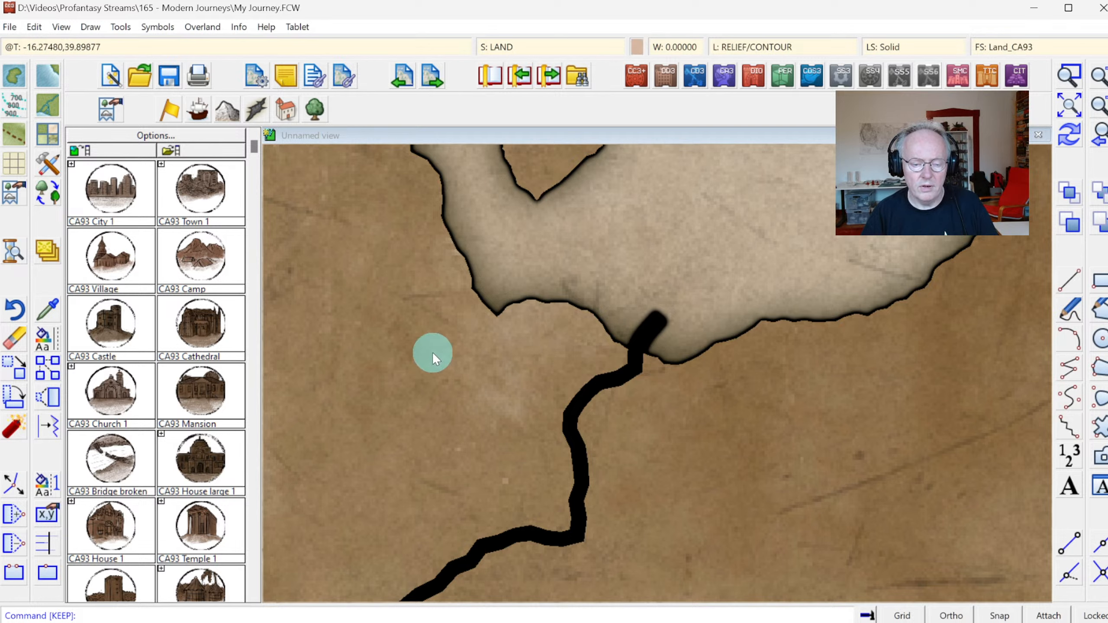
# Copy the river's properties as the current drawing properties for comparison and restore those of the surrounding landmass.
pyautogui.rightClick(533, 388)
pyautogui.click(592, 389)
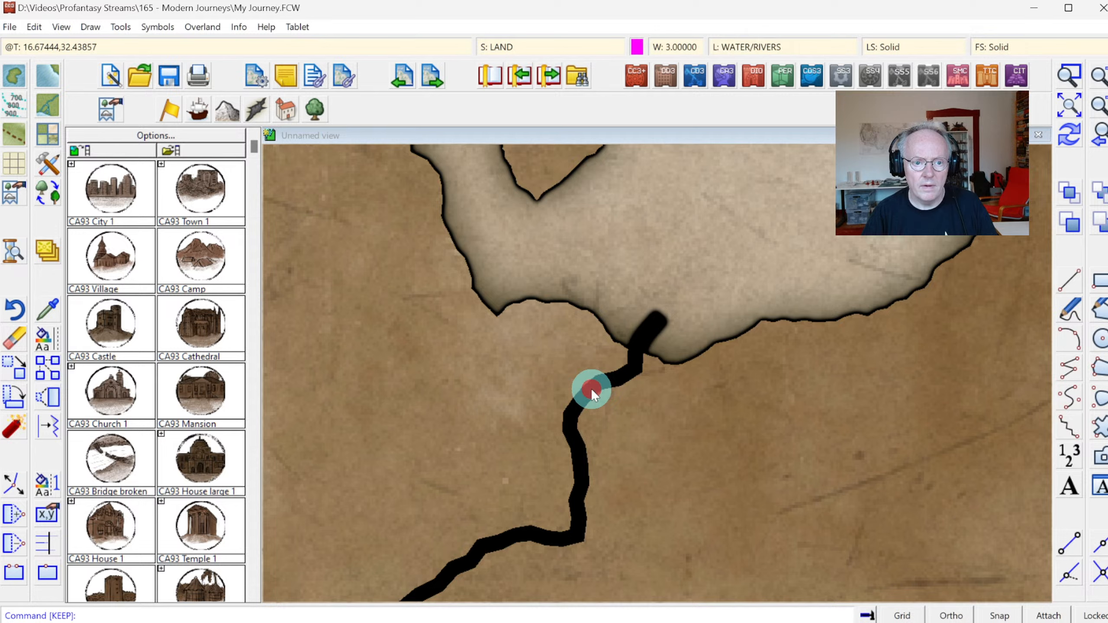
pyautogui.click(715, 343)
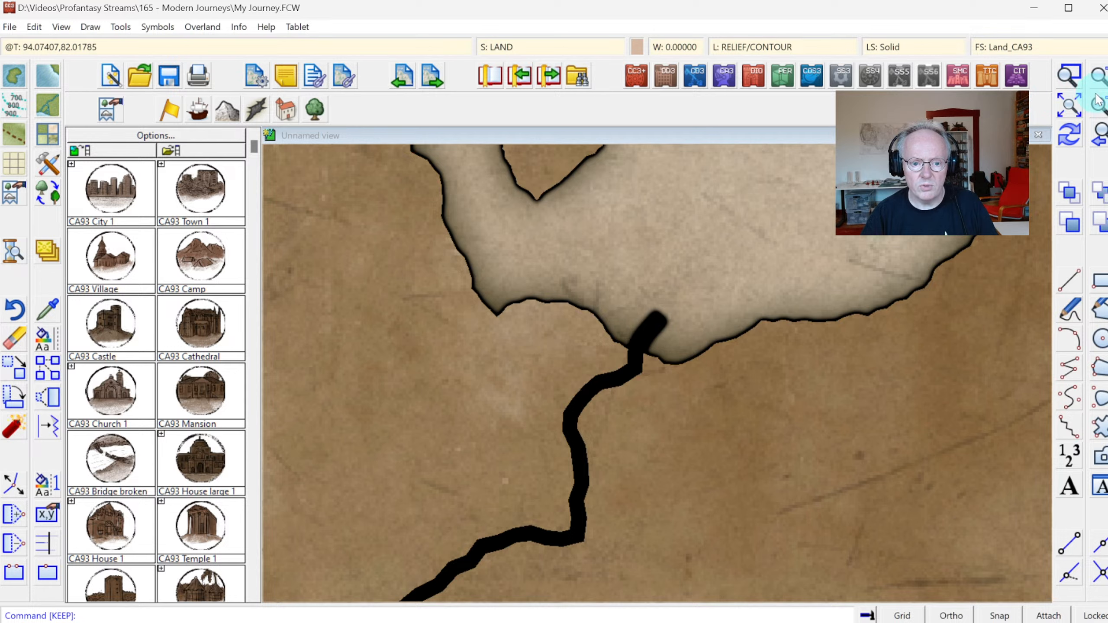
# Move the LAND sheet's Color Key effect above both Glow effects, apply the change, and inspect the cut-out river up close.
pyautogui.click(1100, 110)
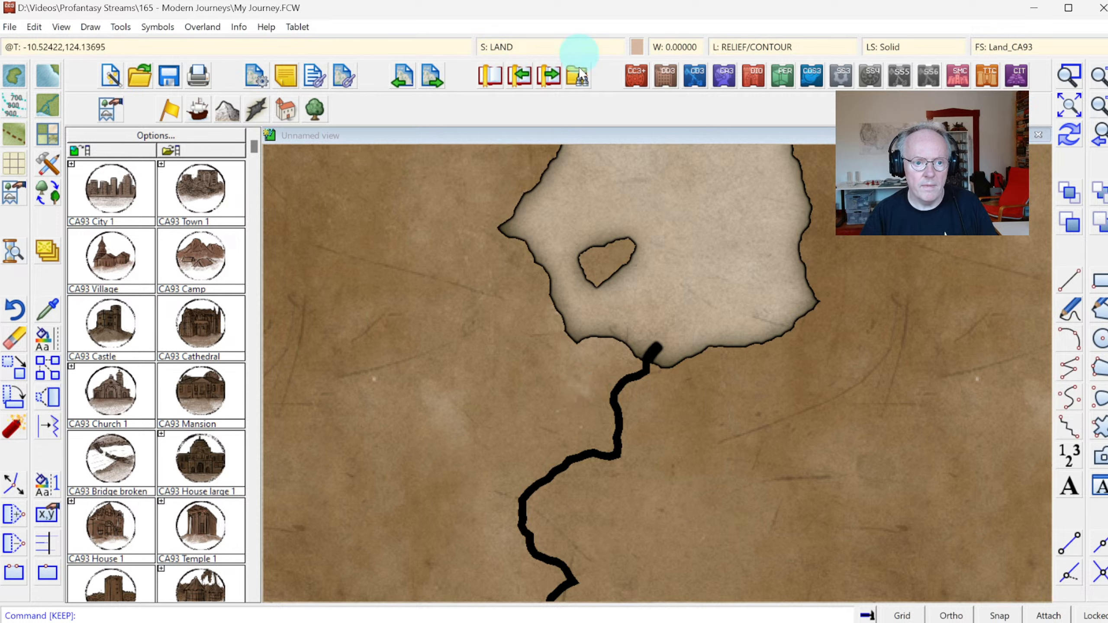
pyautogui.click(513, 47)
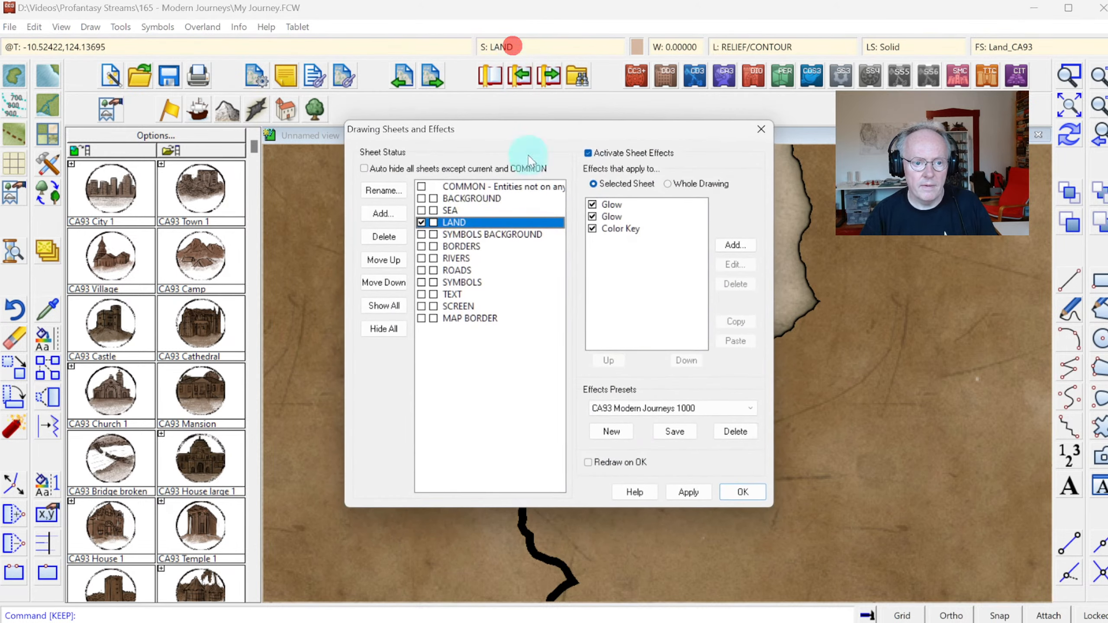
pyautogui.click(615, 228)
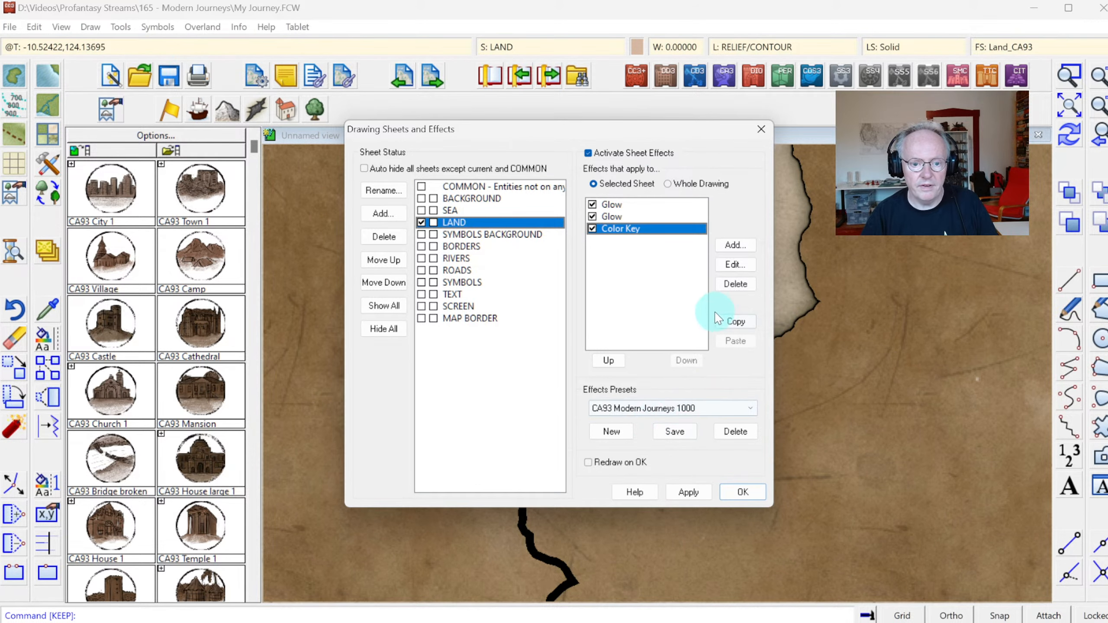
pyautogui.click(608, 360)
pyautogui.click(609, 360)
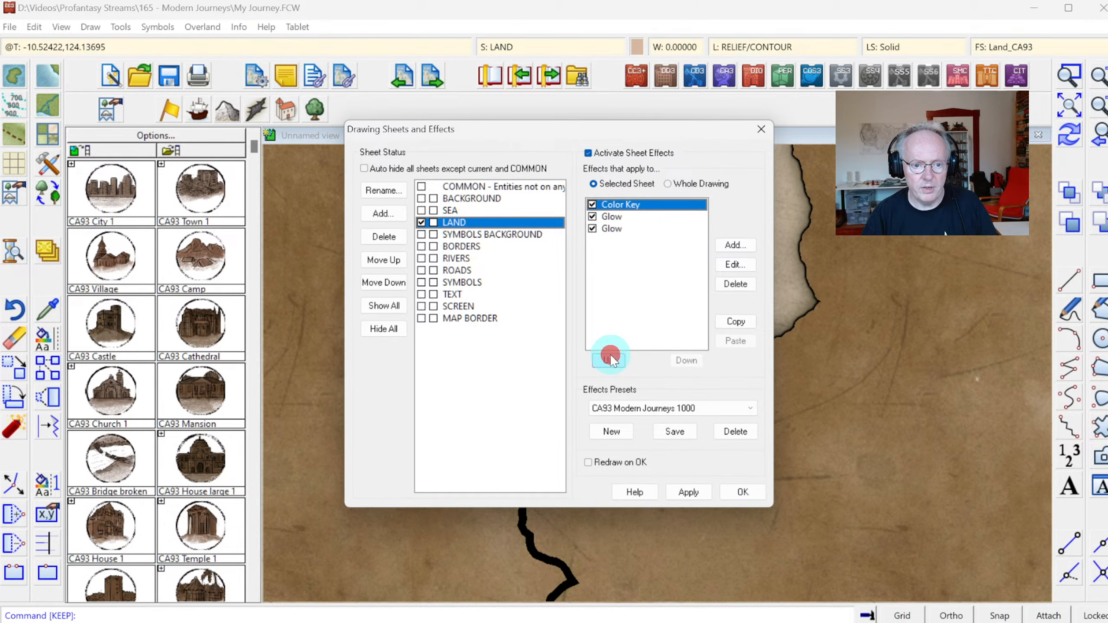
pyautogui.click(735, 486)
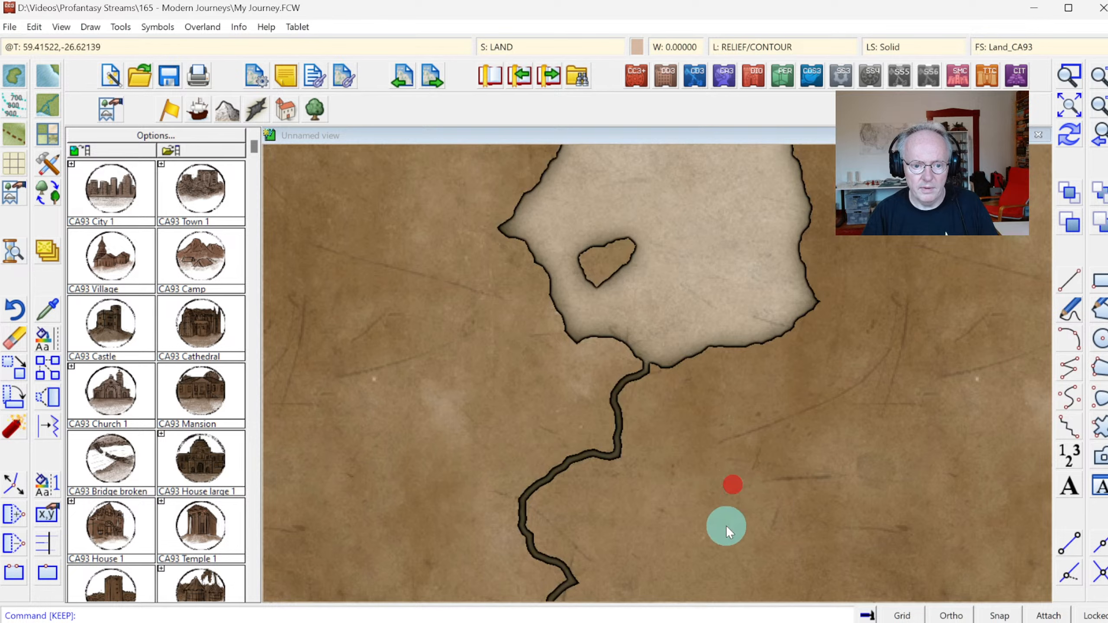
pyautogui.click(1066, 108)
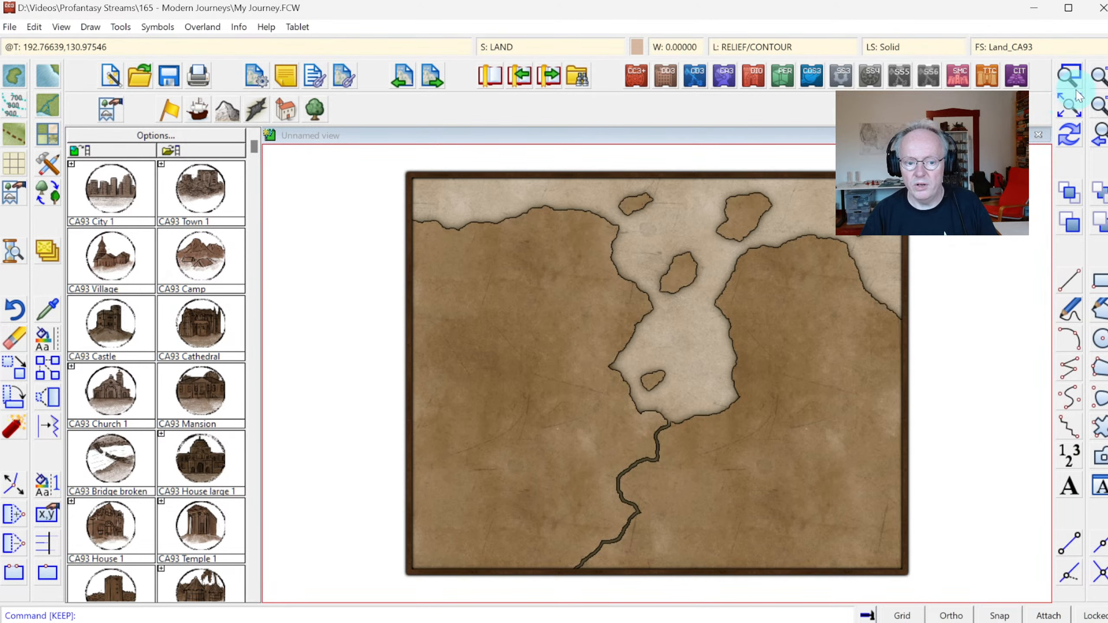
pyautogui.click(1070, 77)
pyautogui.click(613, 404)
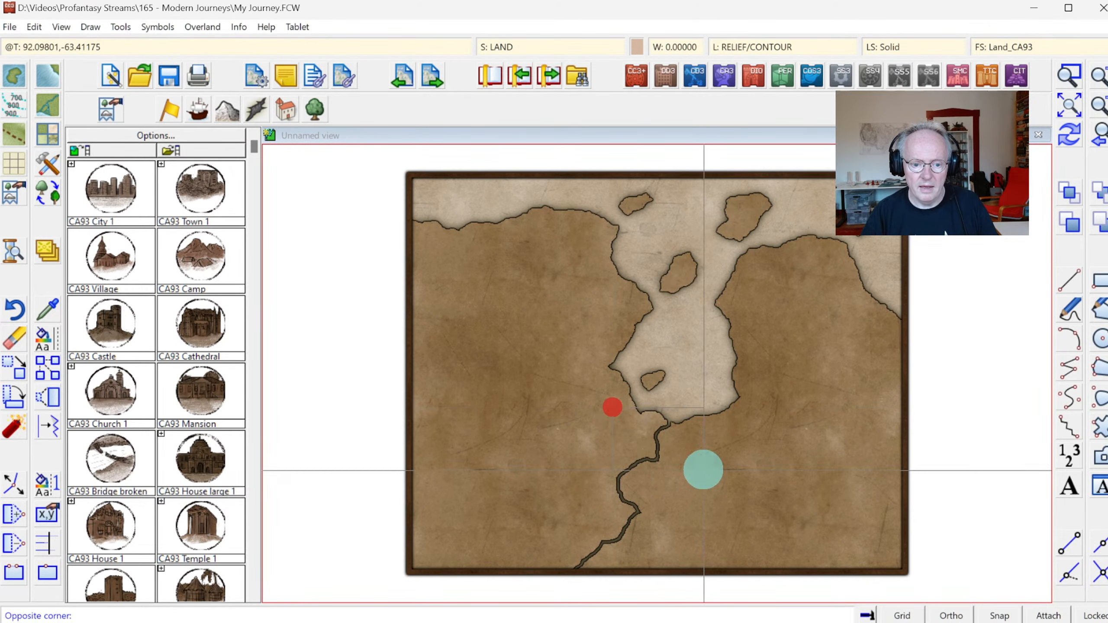
pyautogui.click(703, 470)
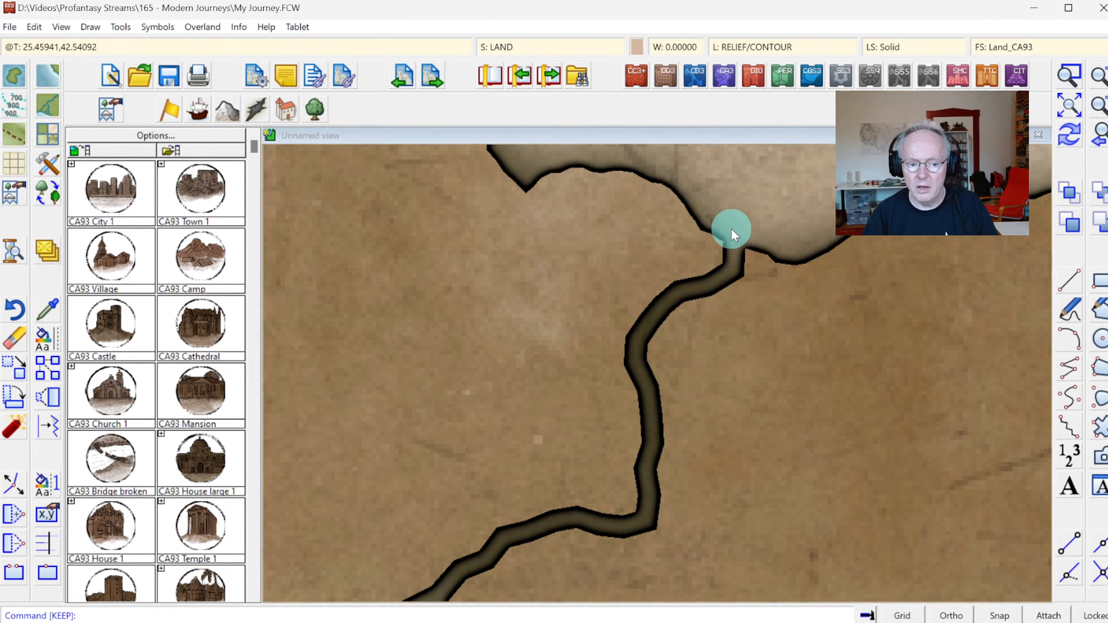
pyautogui.click(1068, 104)
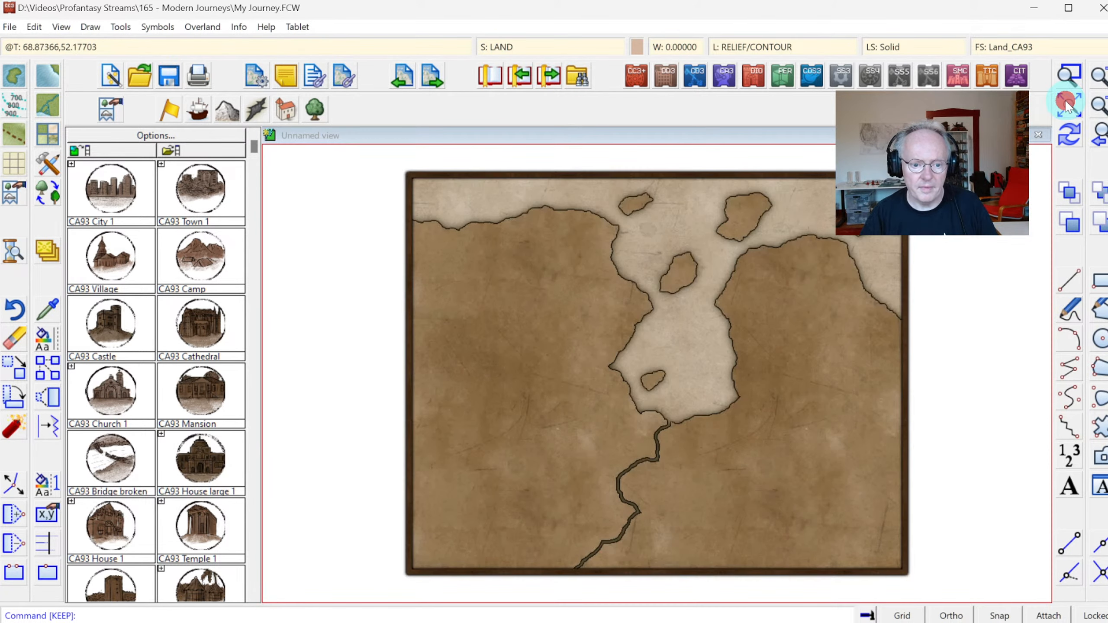
# Set the River, Wide Cut-out drawing tool's sheet to LAND* and save the tool.
pyautogui.click(49, 166)
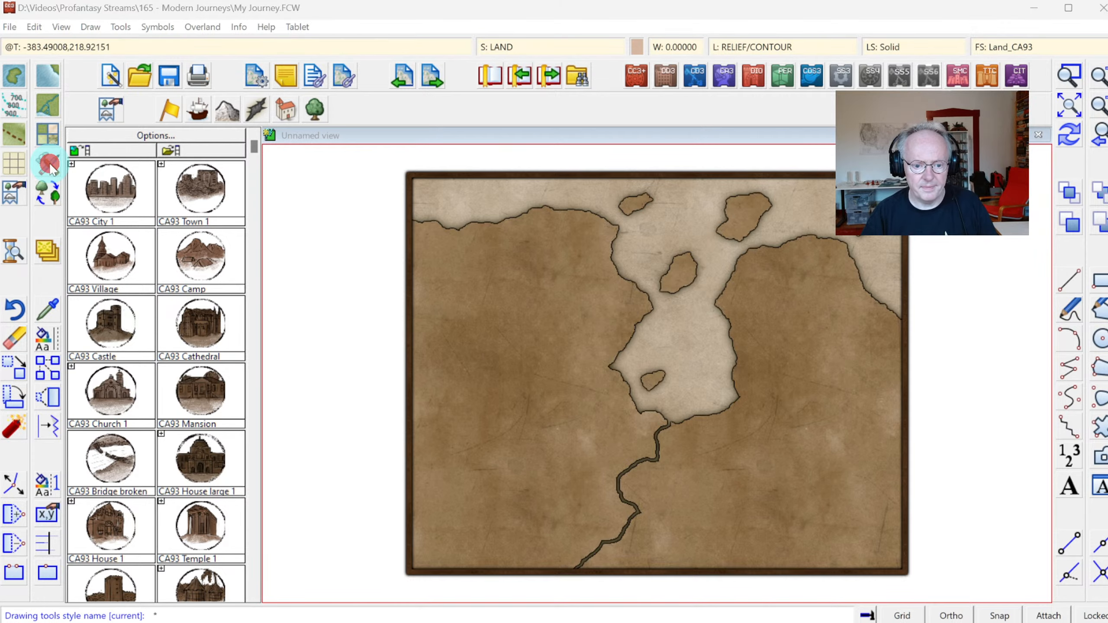
pyautogui.click(428, 521)
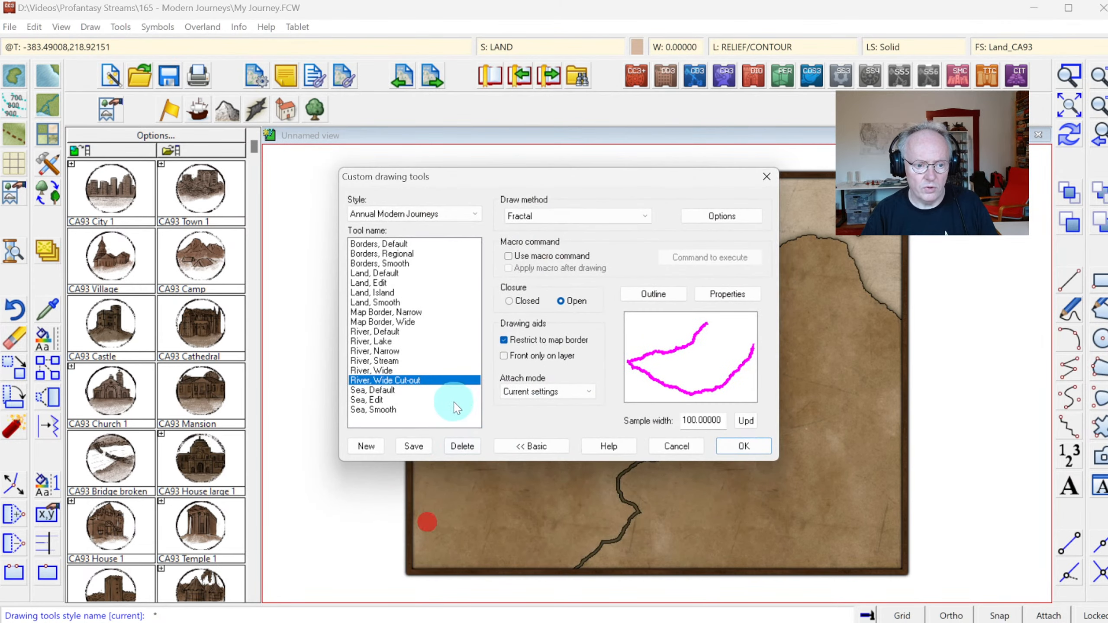
pyautogui.click(714, 294)
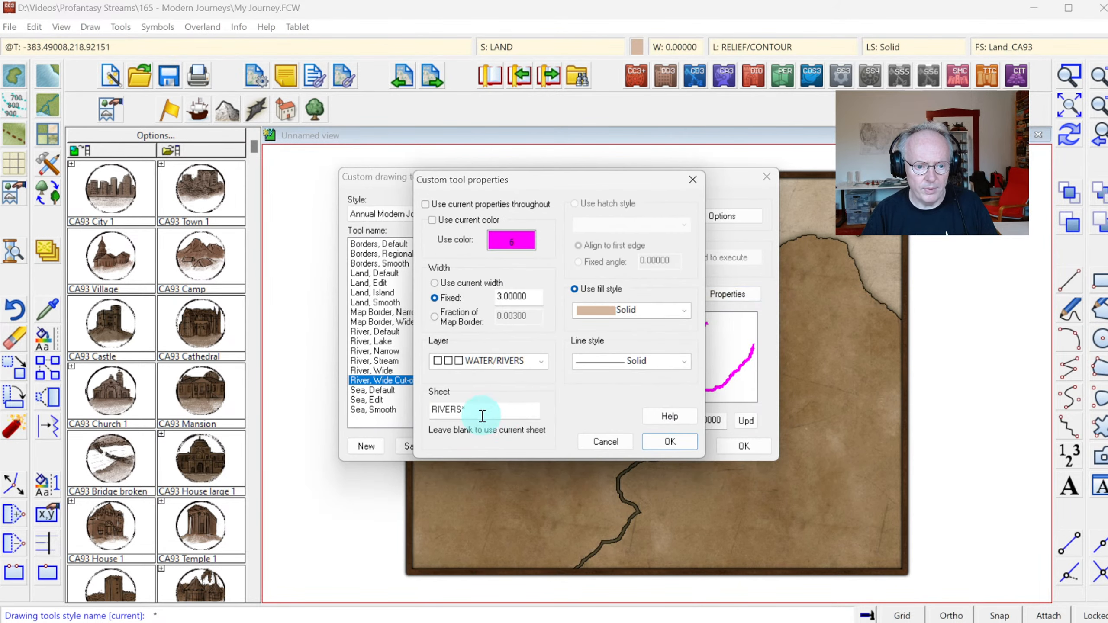
pyautogui.click(459, 410)
pyautogui.moveTo(463, 408); pyautogui.dragTo(300, 420)
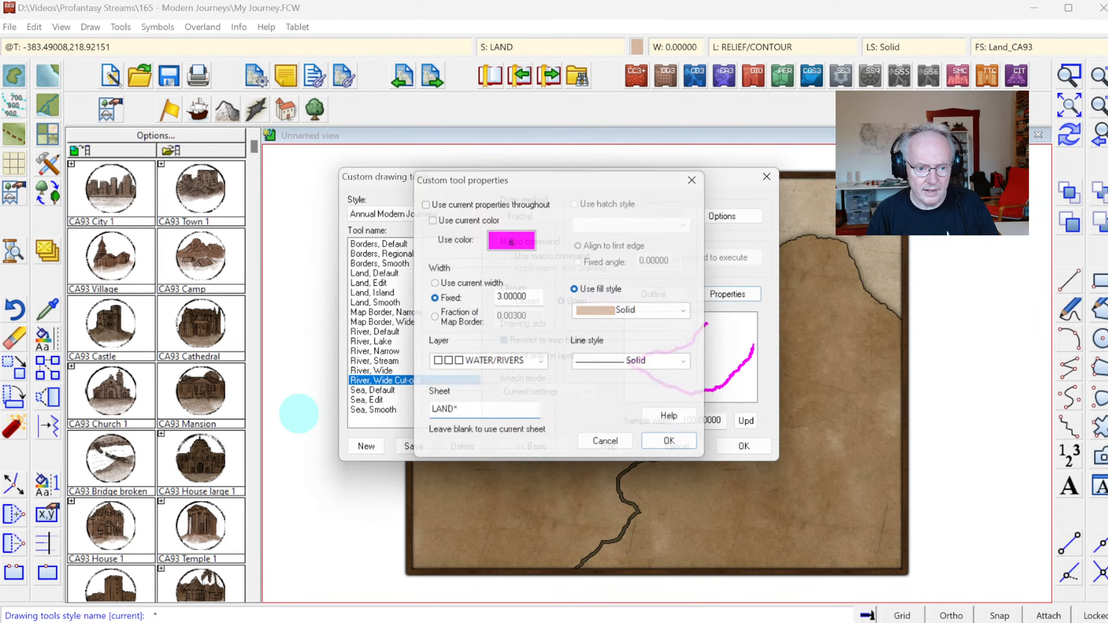
pyautogui.press('Return')
pyautogui.click(421, 448)
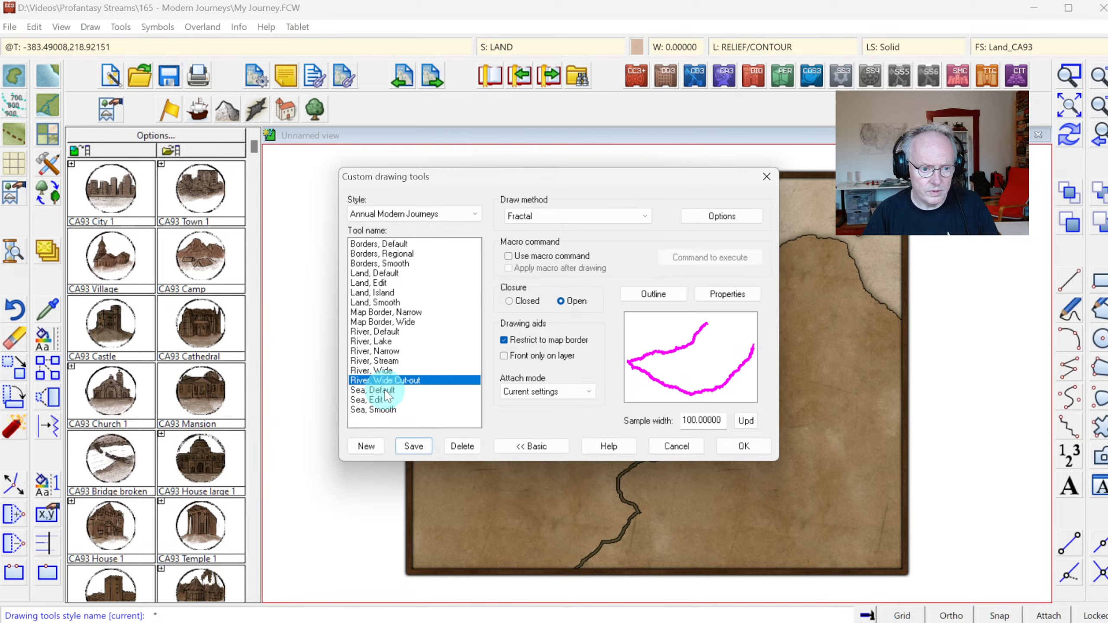
# Create a new drawing tool named River, Default Cut-out based on River, Default.
pyautogui.click(380, 332)
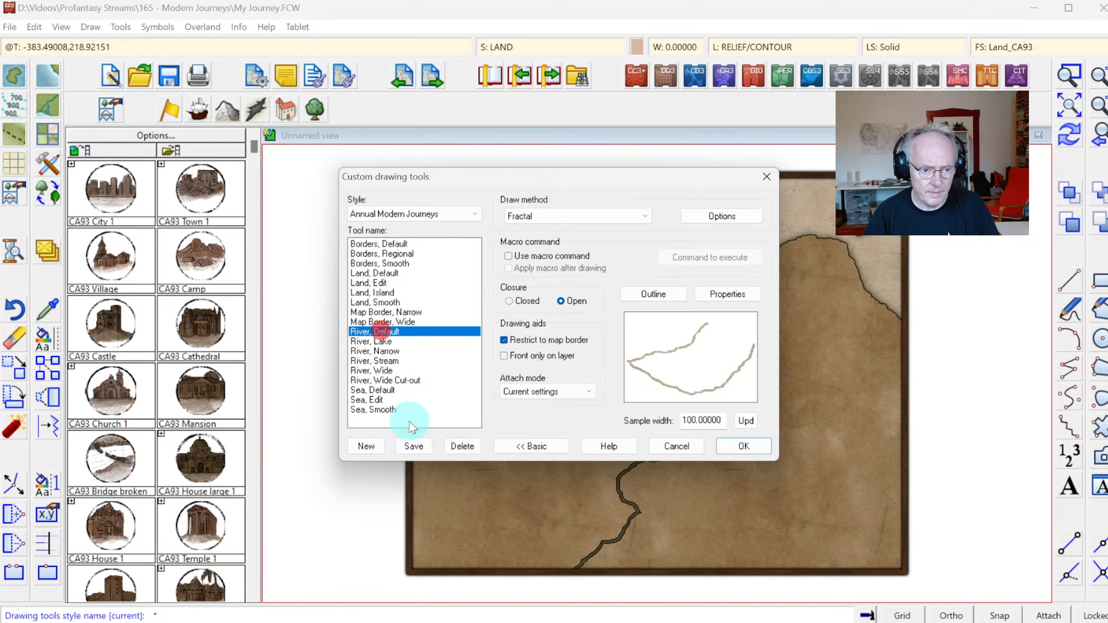
pyautogui.click(366, 446)
pyautogui.click(553, 307)
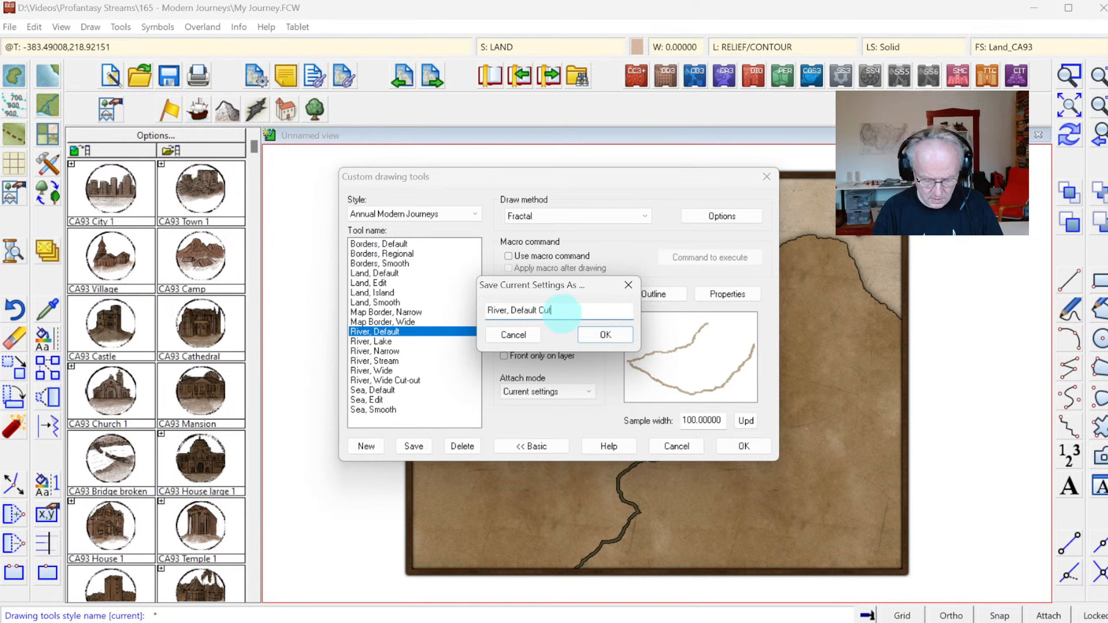
pyautogui.press('Return')
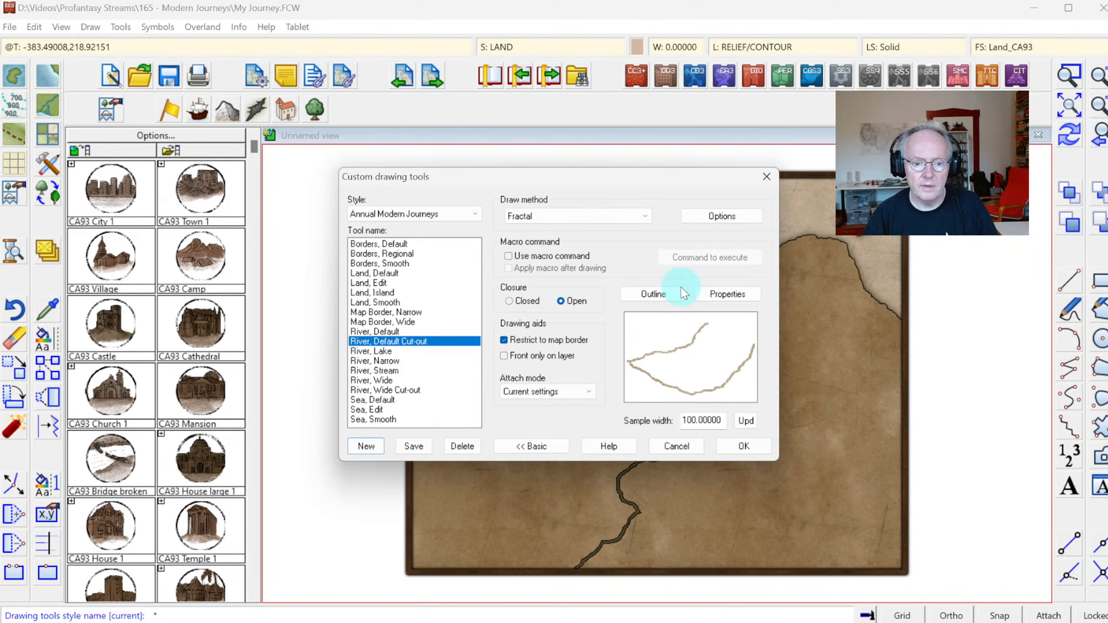
# Set the River, Default Cut-out tool to sheet LAND*, magenta color 6 and Solid fill style, and save its settings.
pyautogui.click(725, 294)
pyautogui.moveTo(467, 409); pyautogui.dragTo(424, 410)
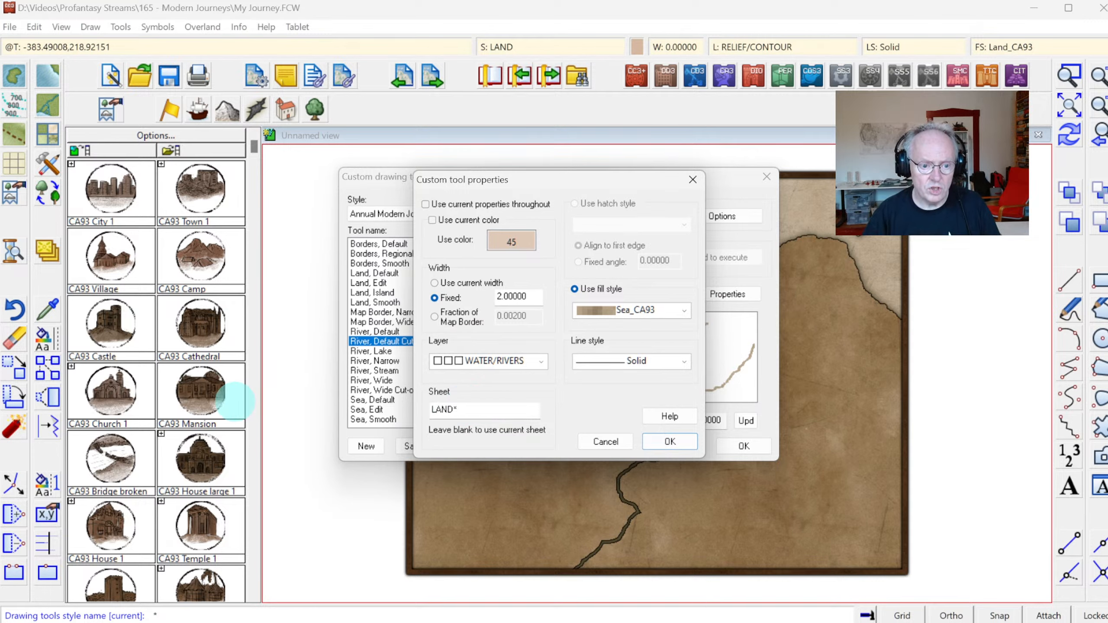
pyautogui.click(511, 241)
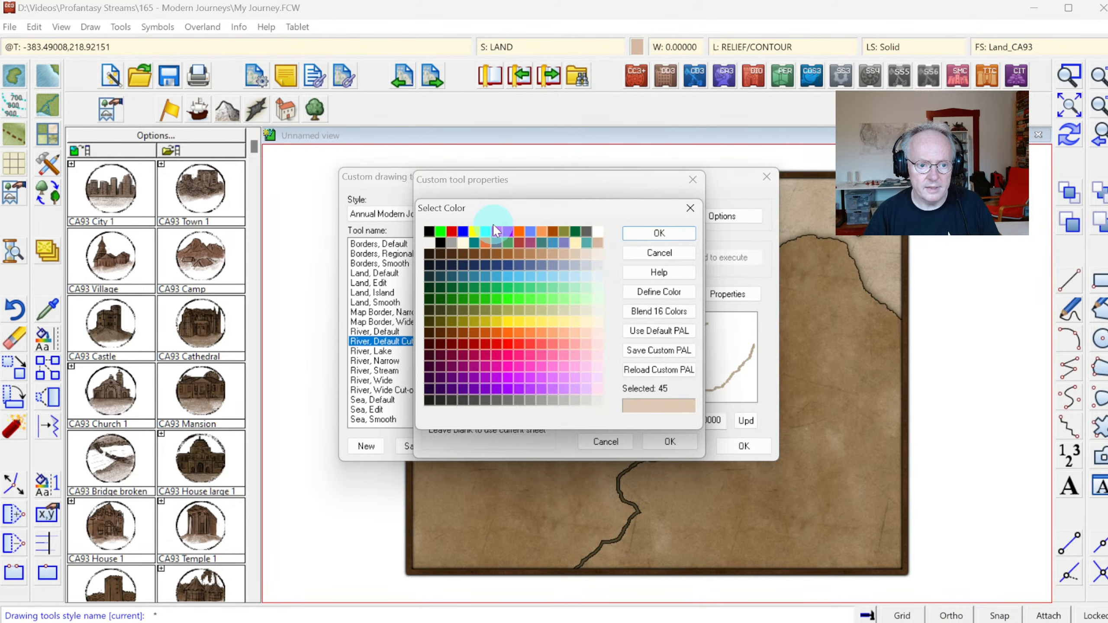
pyautogui.click(497, 229)
pyautogui.click(635, 232)
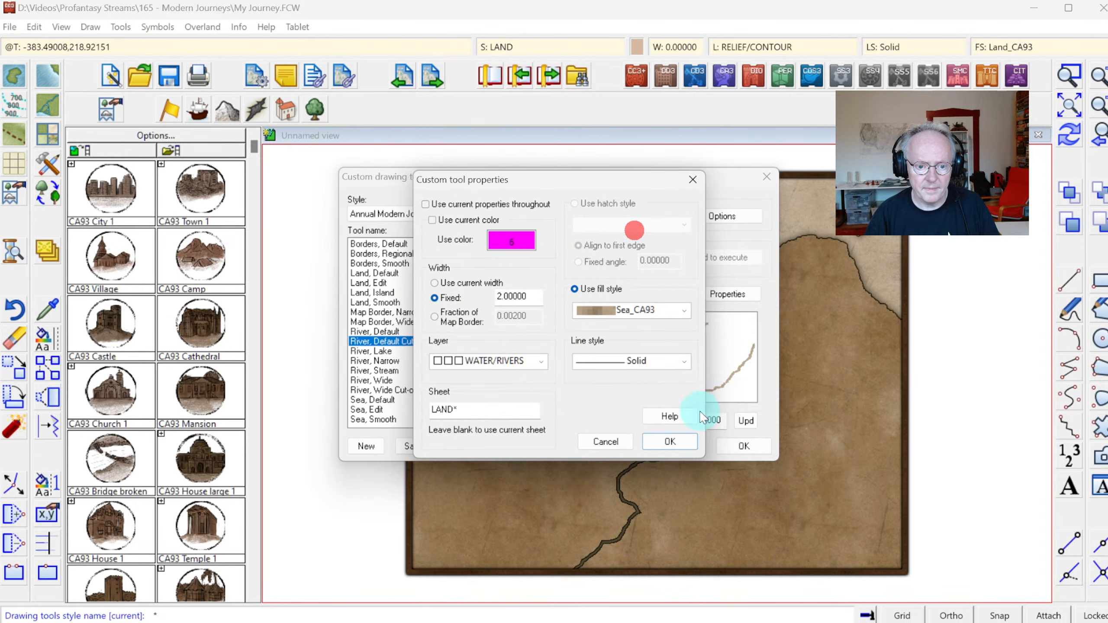
pyautogui.click(684, 310)
pyautogui.scroll(10, 710, 386)
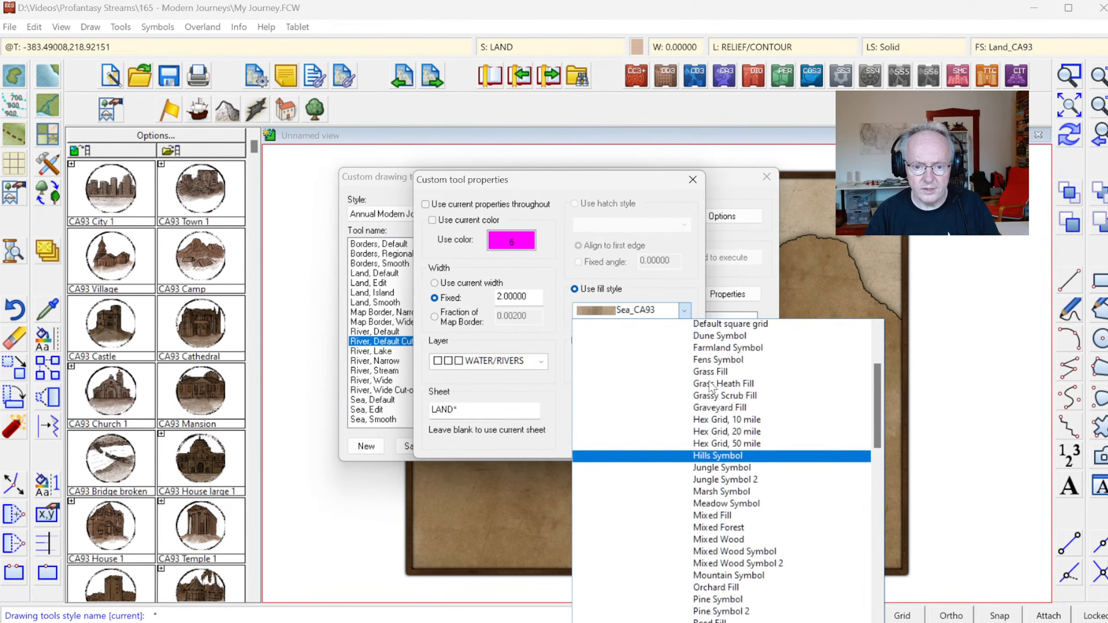
pyautogui.scroll(10, 710, 386)
pyautogui.click(690, 337)
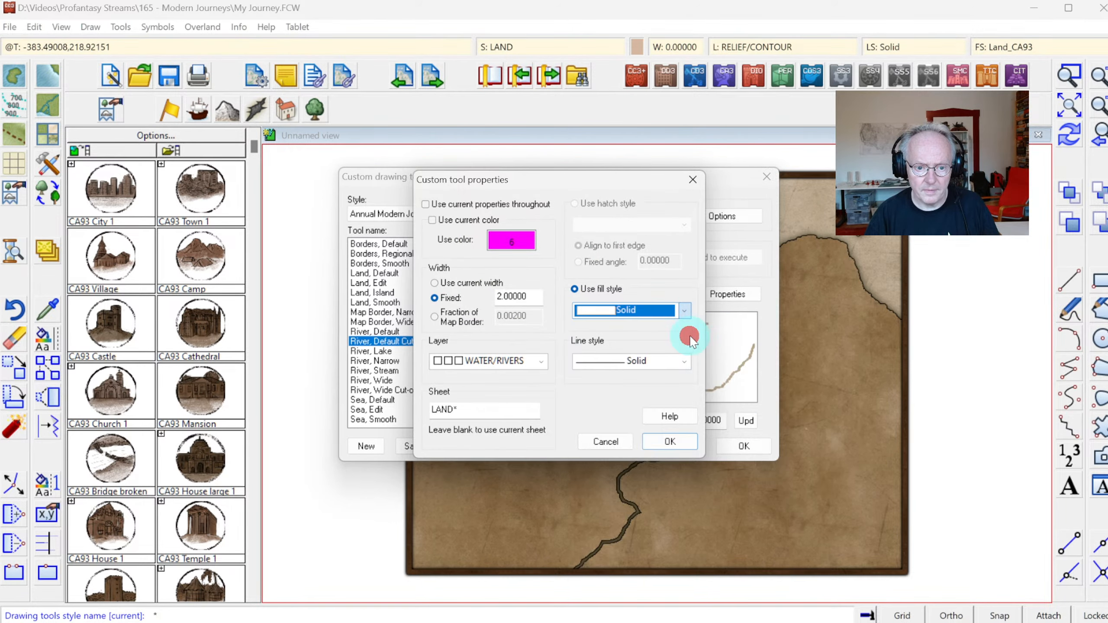
pyautogui.click(677, 442)
pyautogui.click(743, 447)
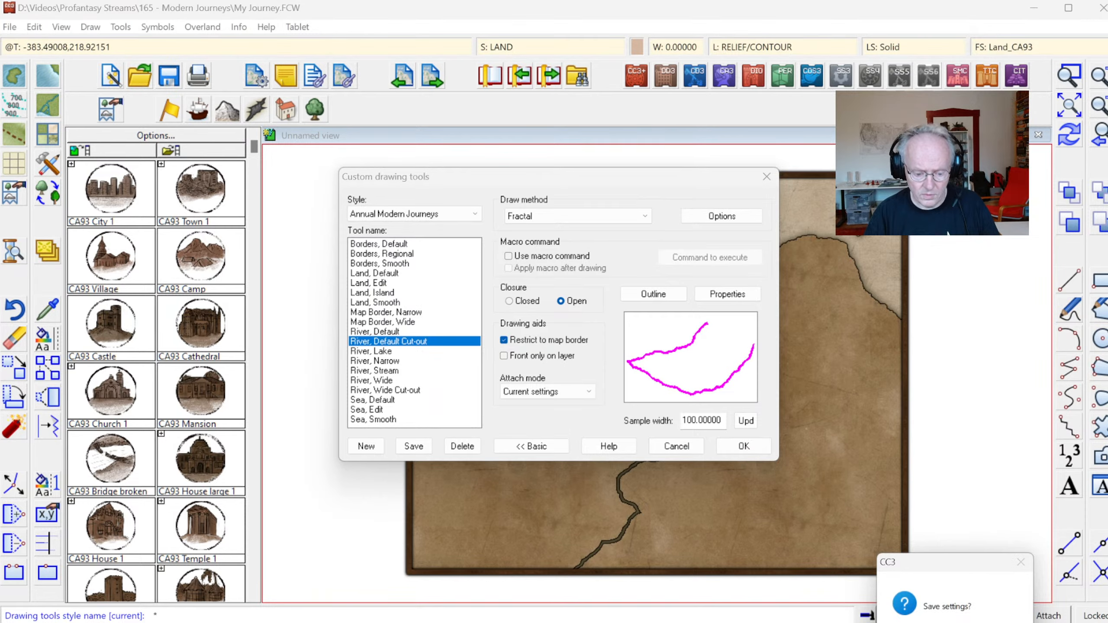
pyautogui.press('Return')
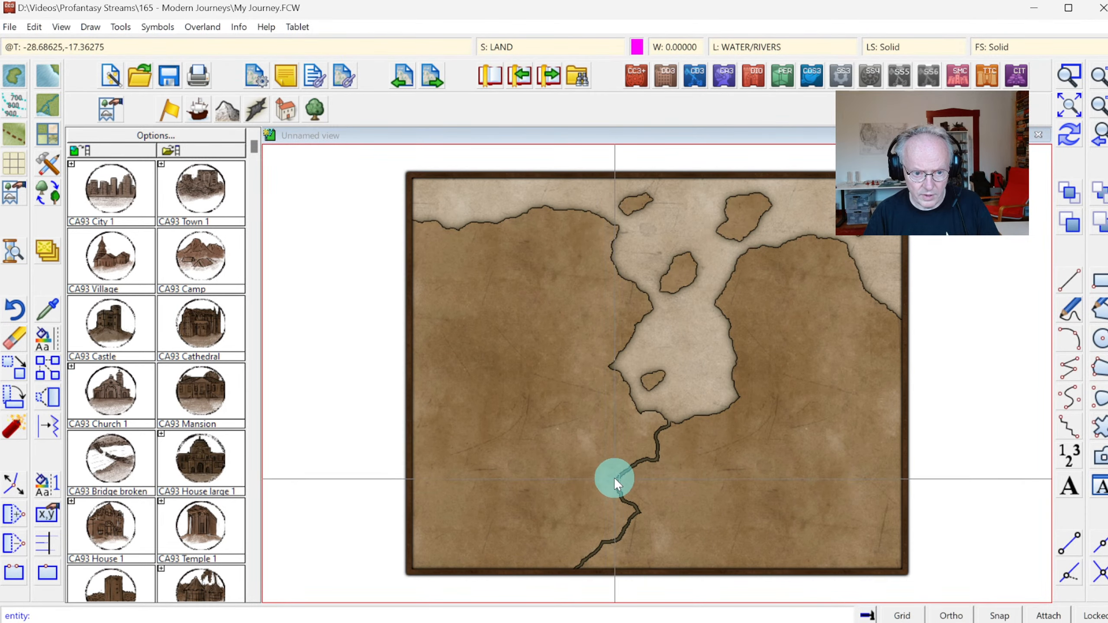
# Draw a cut-out tributary from the main river's western bend to the map's western edge, redraw, and inspect the junction.
pyautogui.moveTo(619, 478)
pyautogui.mouseDown()
pyautogui.moveTo(508, 499)
pyautogui.moveTo(480, 519)
pyautogui.moveTo(446, 499)
pyautogui.moveTo(427, 517)
pyautogui.moveTo(392, 520)
pyautogui.mouseUp()
pyautogui.click(1074, 132)
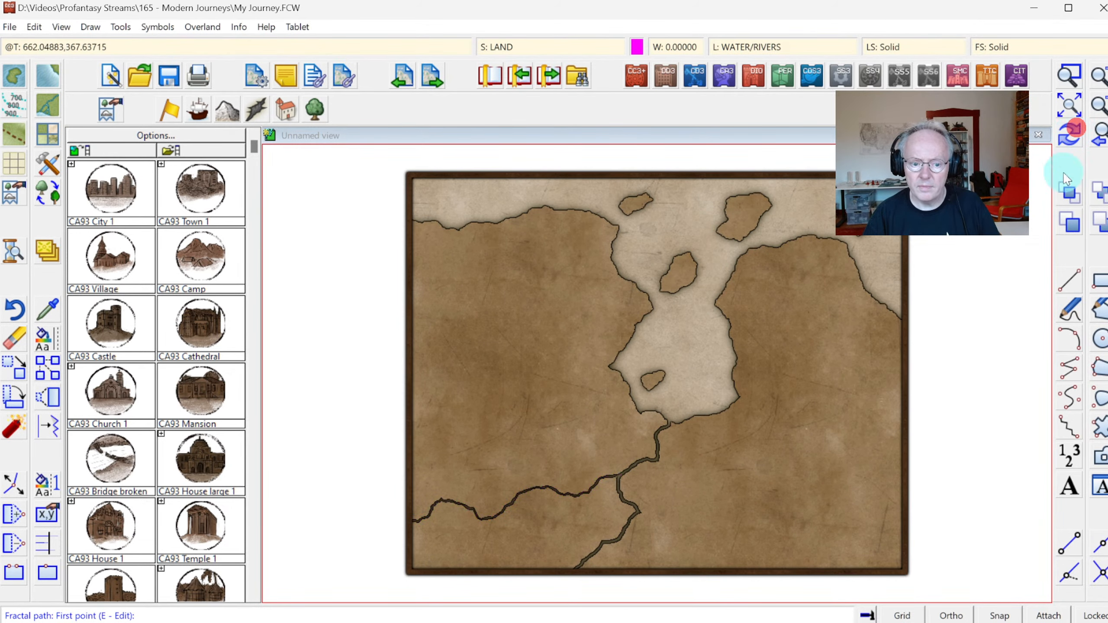
pyautogui.click(1069, 75)
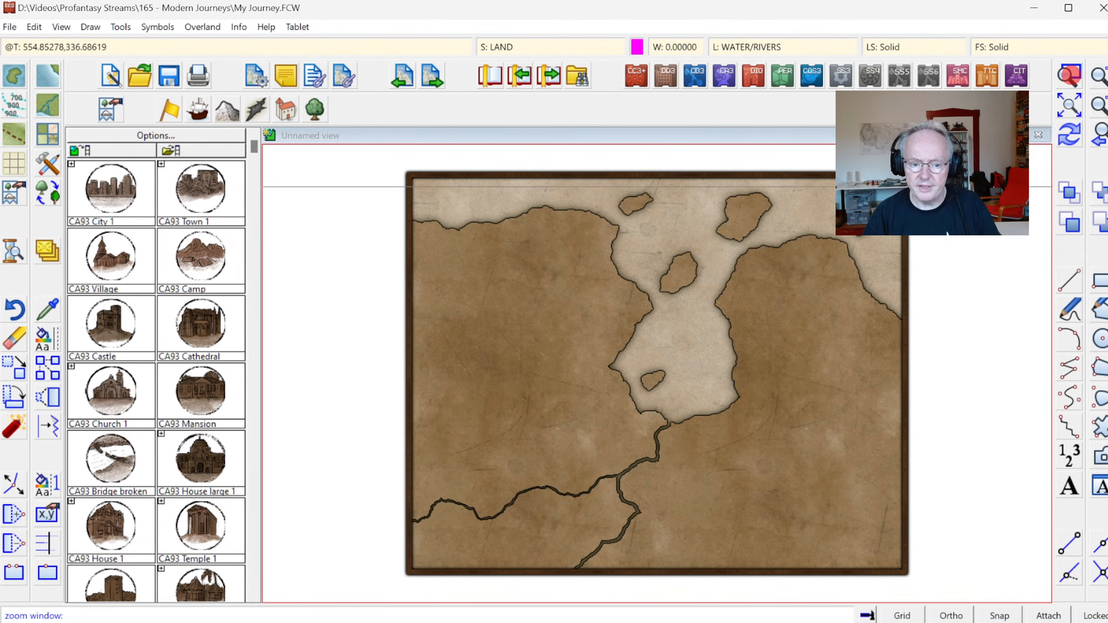
pyautogui.click(594, 461)
pyautogui.click(631, 495)
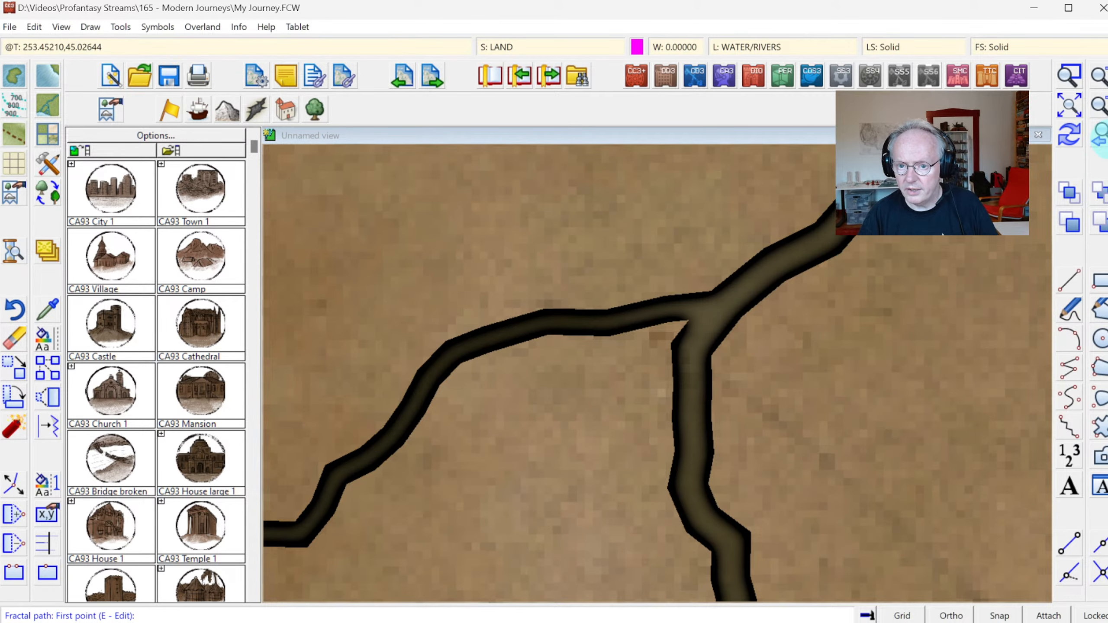
pyautogui.click(1100, 139)
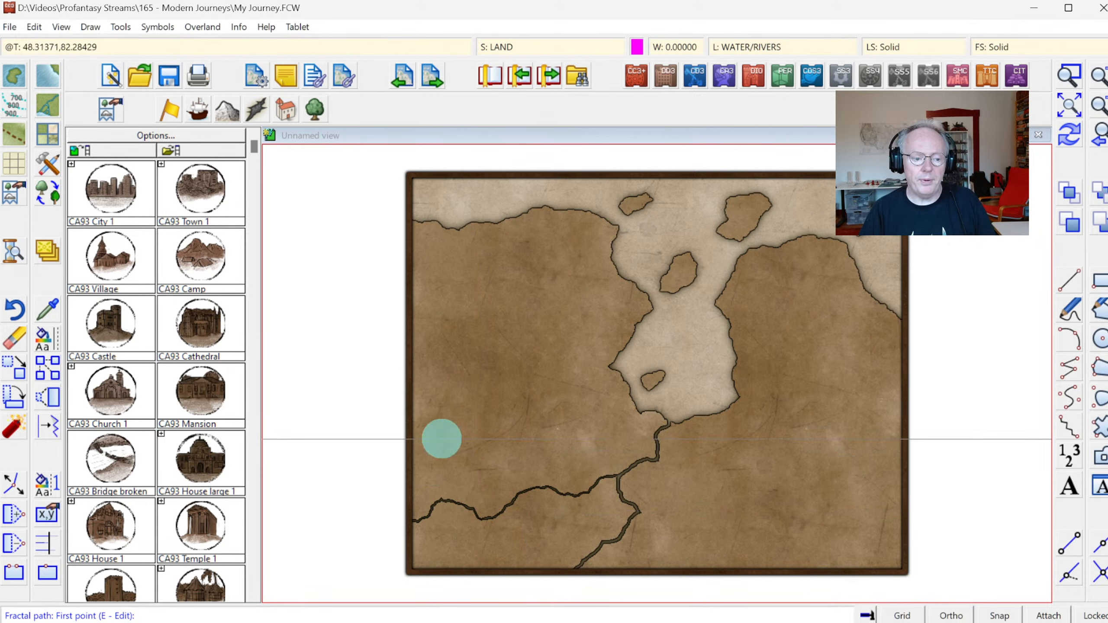
# Dismiss the filtered Mountain catalog search and load the CA93 Vegetation symbol catalog from the unfiltered catalog list.
pyautogui.click(270, 103)
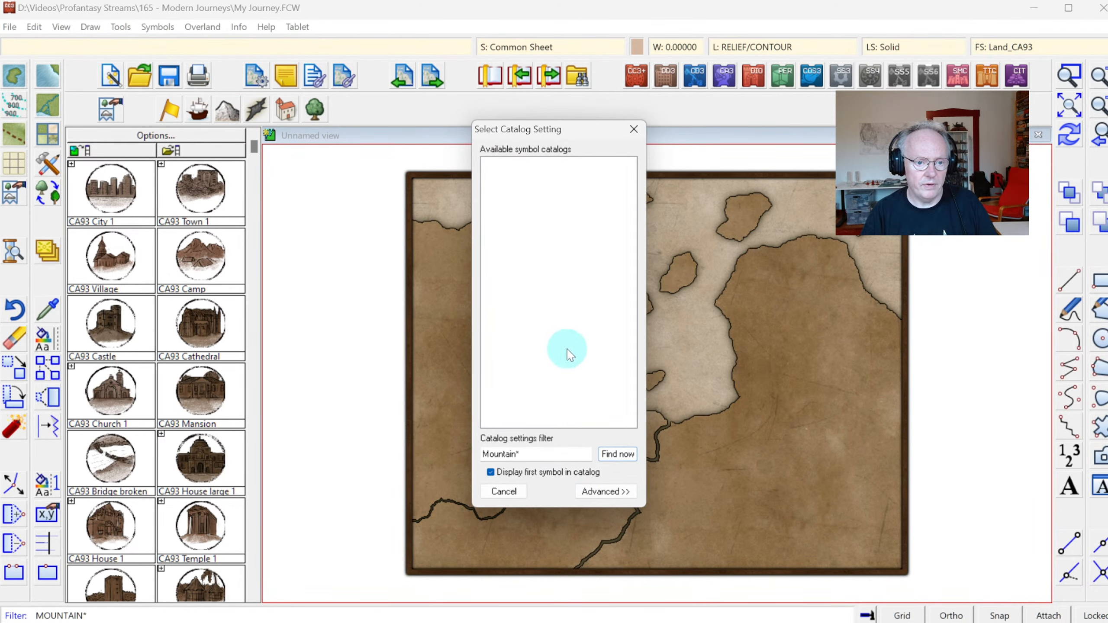
pyautogui.click(503, 491)
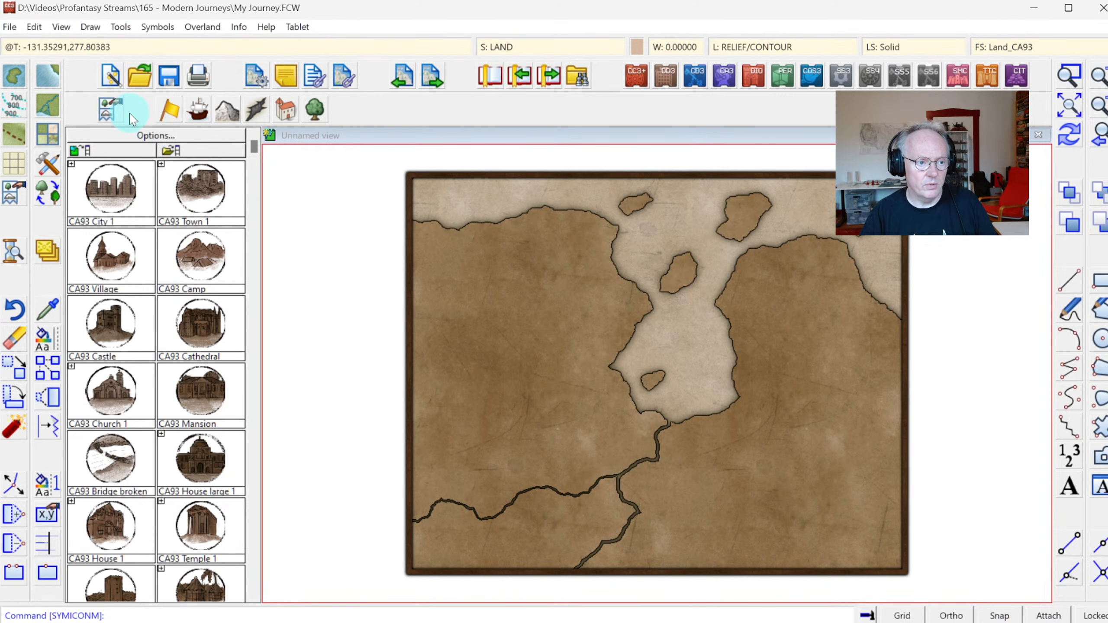
pyautogui.rightClick(109, 114)
pyautogui.click(110, 102)
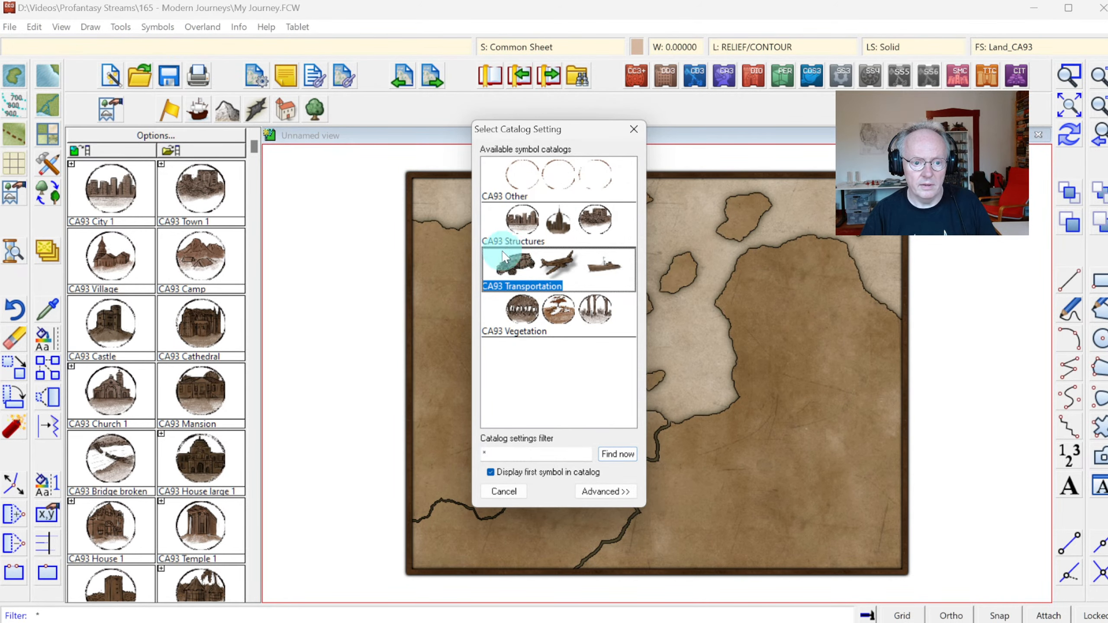
pyautogui.doubleClick(558, 308)
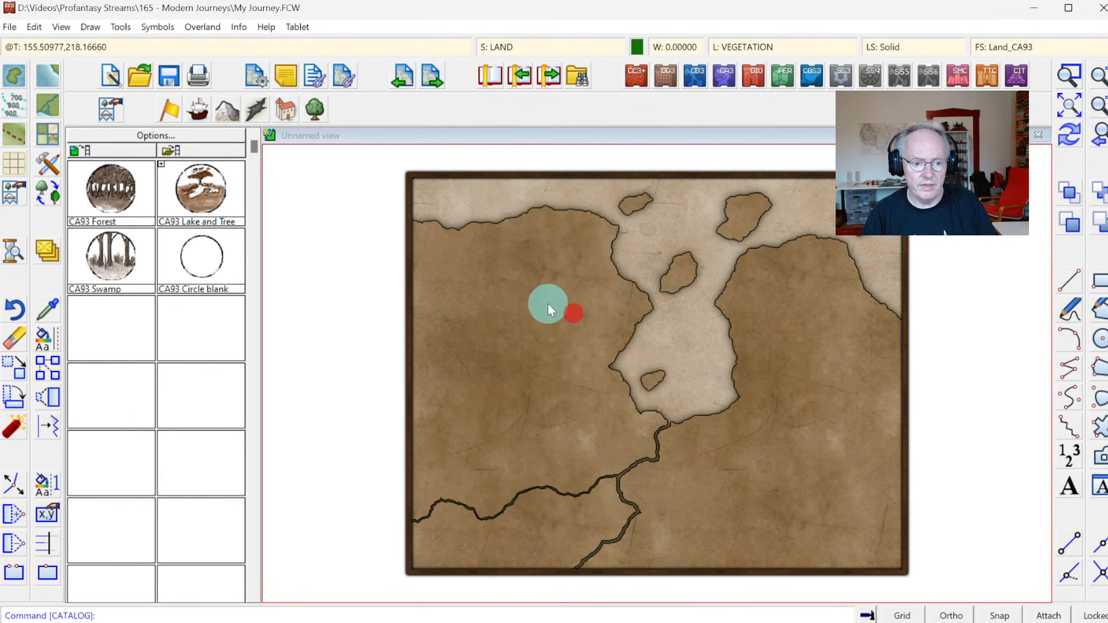
# Browse the style's CA93 vehicle, structure, and circle-and-dot symbol catalogs one after another.
pyautogui.rightClick(110, 110)
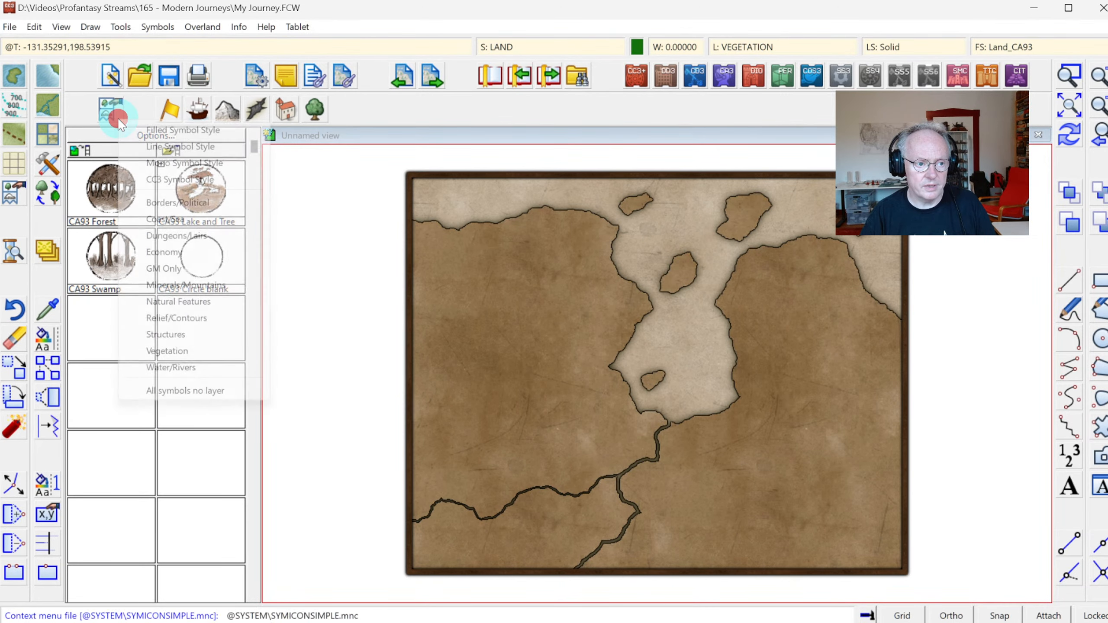
pyautogui.click(112, 111)
pyautogui.doubleClick(561, 282)
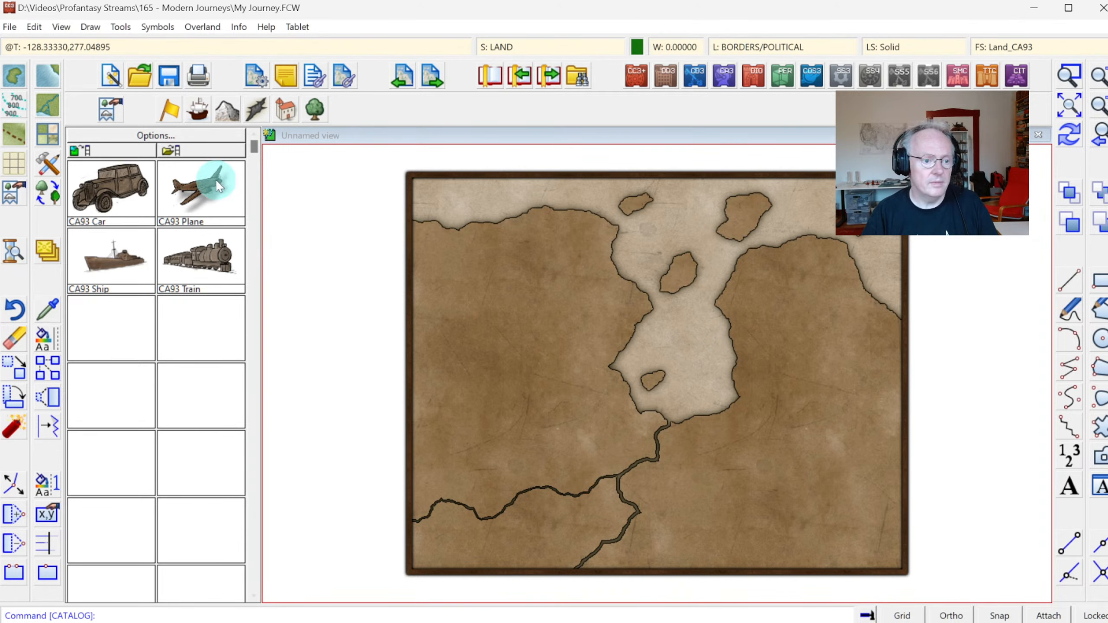
pyautogui.rightClick(108, 116)
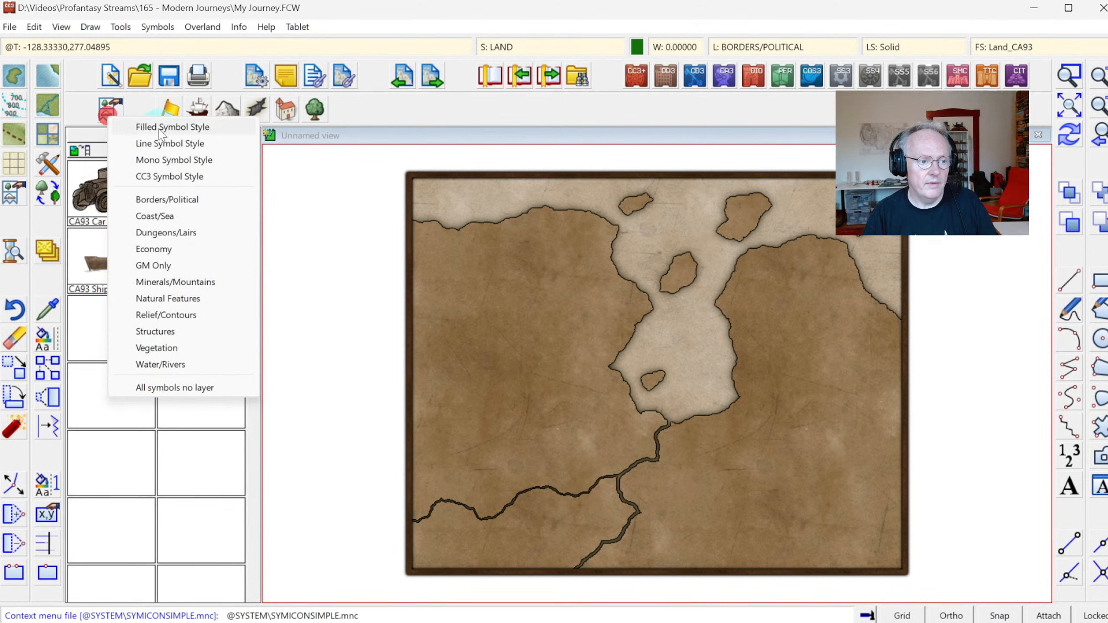
pyautogui.click(116, 97)
pyautogui.doubleClick(546, 241)
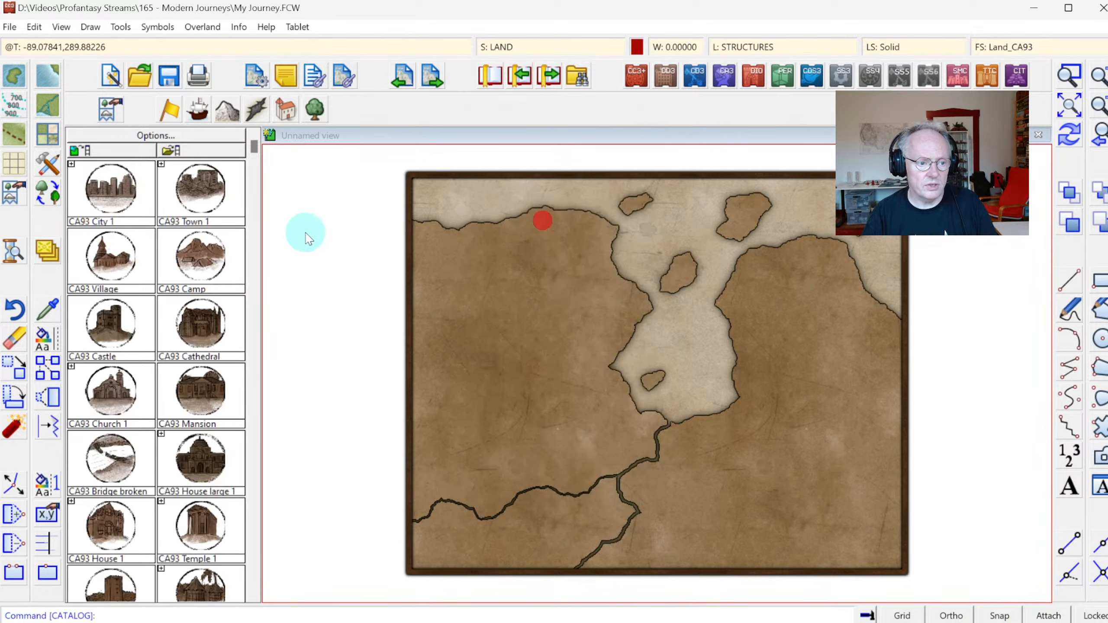
pyautogui.rightClick(107, 110)
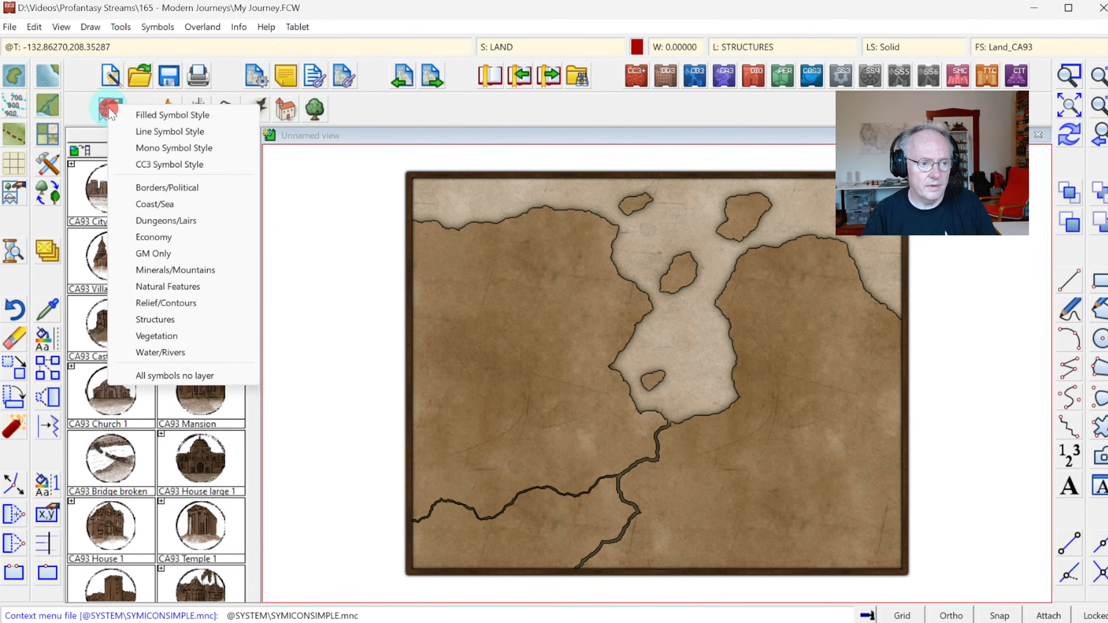
pyautogui.click(103, 101)
pyautogui.doubleClick(566, 177)
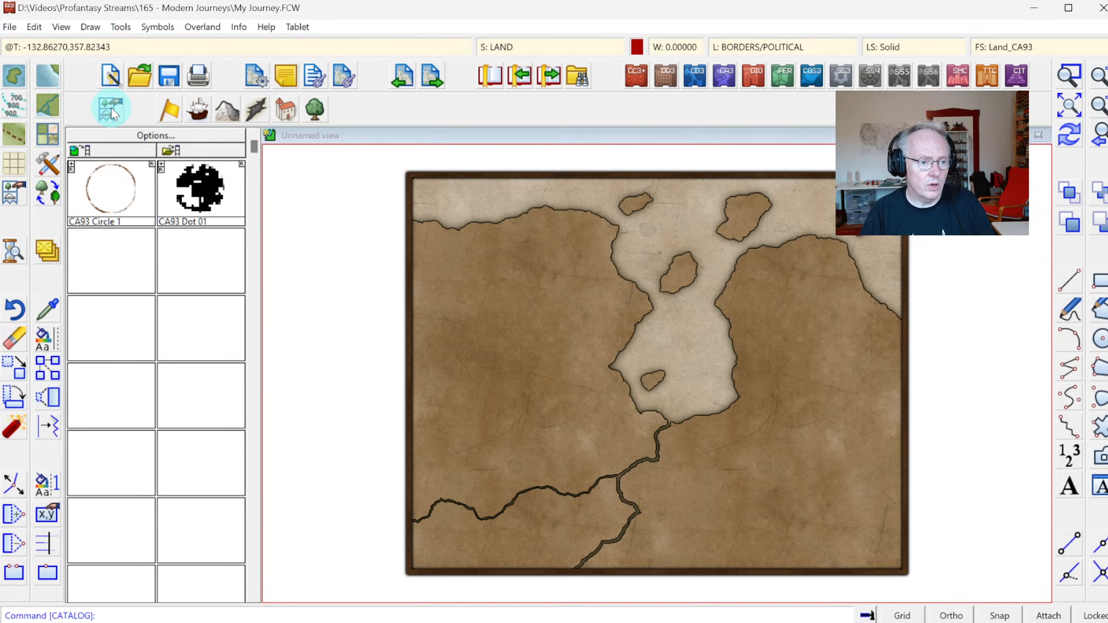
# Choose the Mike Schley Overland symbol style and list its catalogs with catalog filter * and master filter CC3MS.
pyautogui.rightClick(56, 195)
pyautogui.click(102, 219)
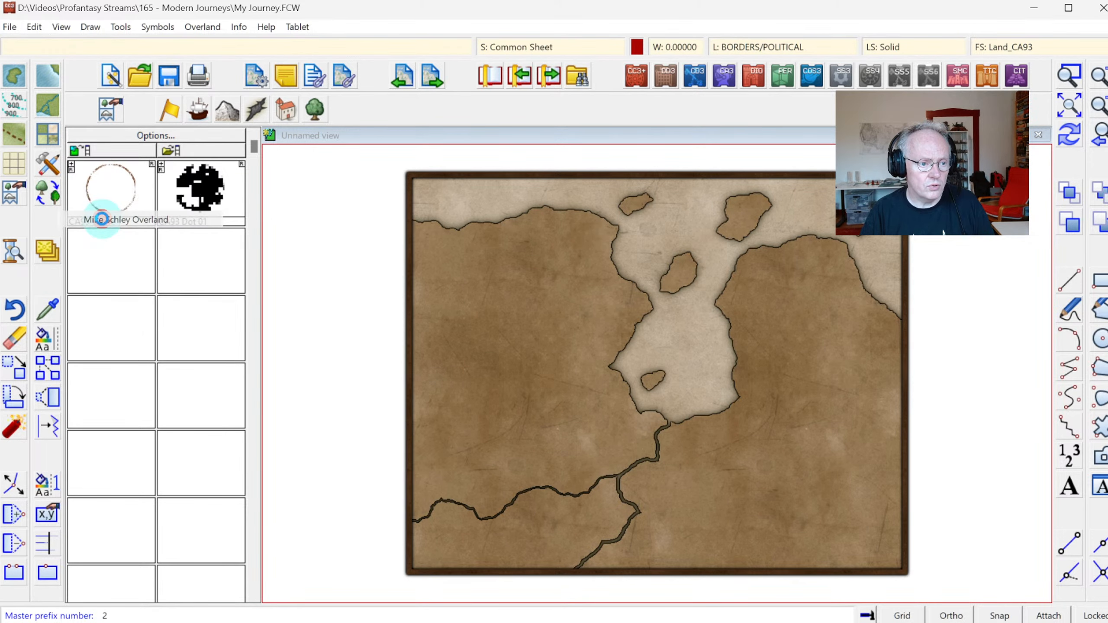
pyautogui.click(606, 492)
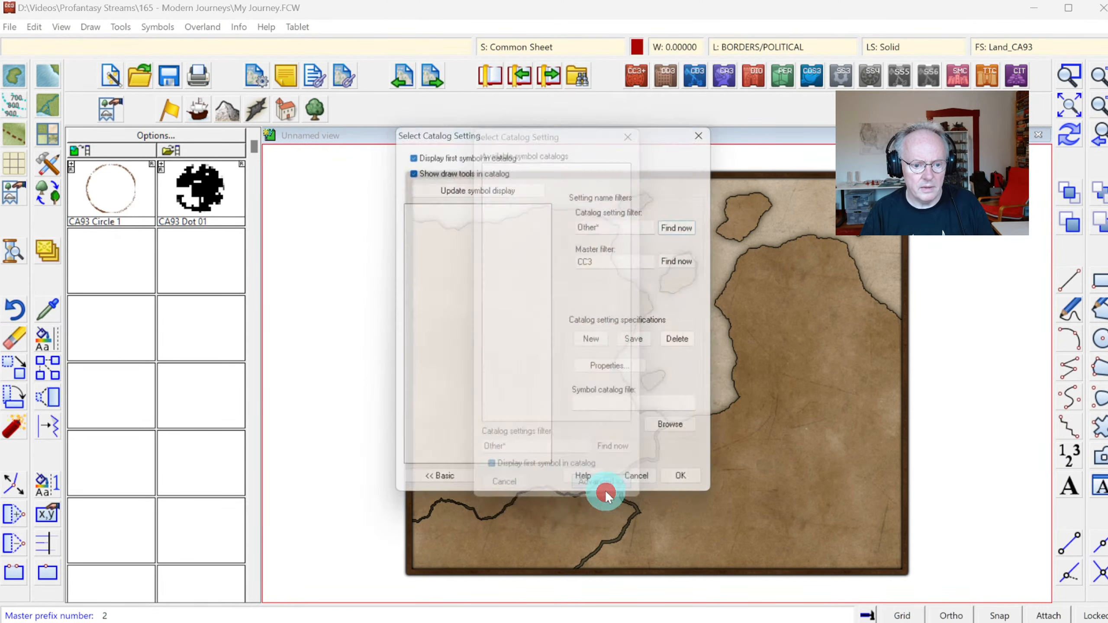
pyautogui.moveTo(609, 228); pyautogui.dragTo(587, 227)
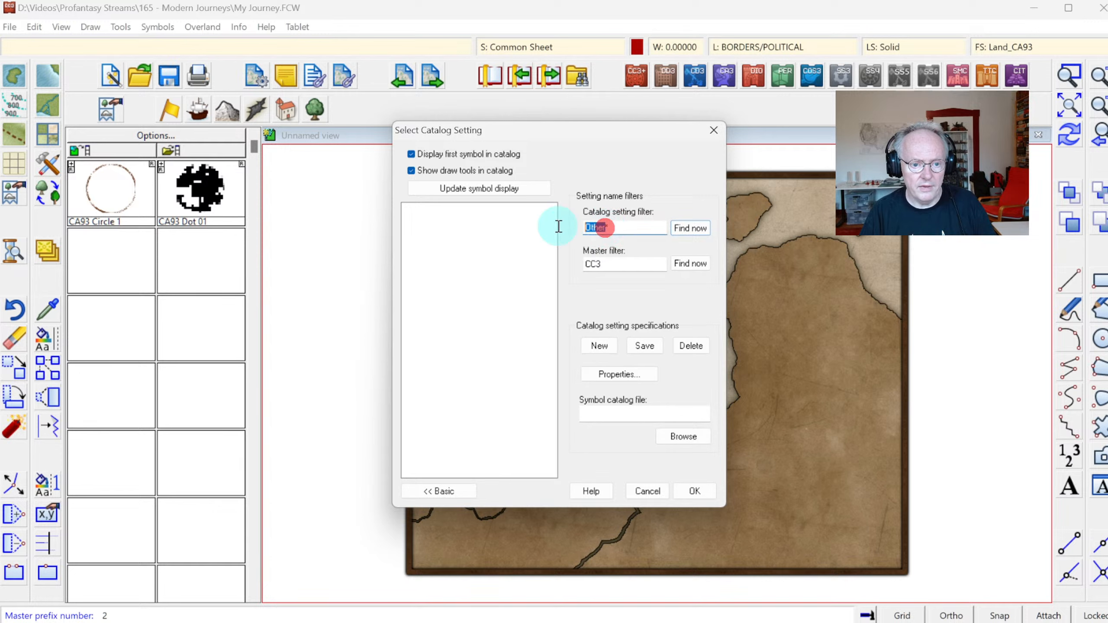
pyautogui.write('*')
pyautogui.click(624, 262)
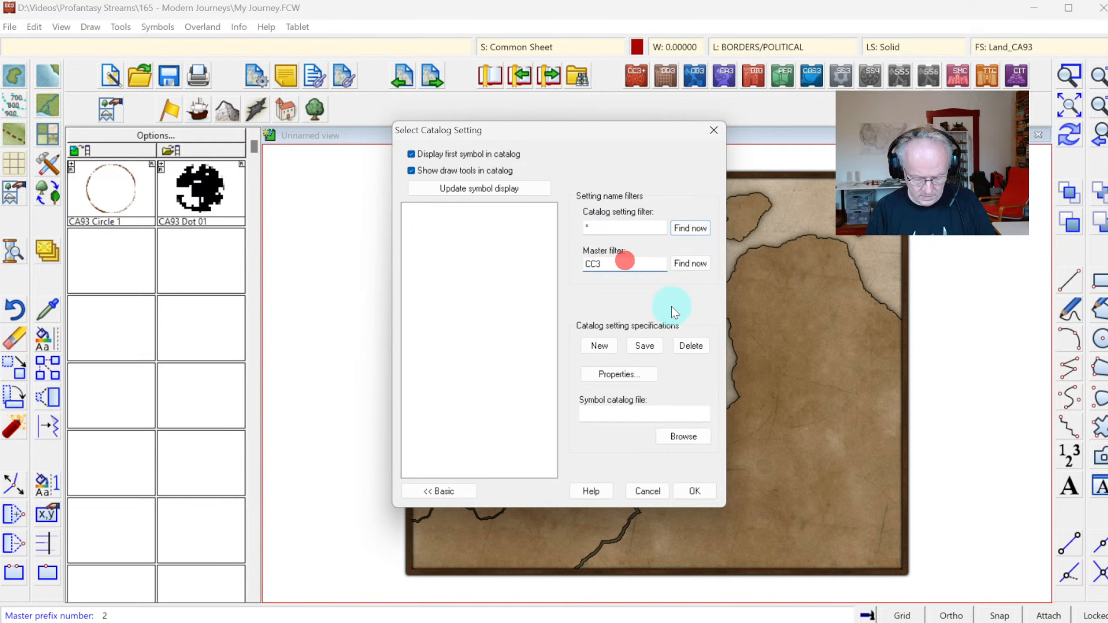
pyautogui.click(691, 229)
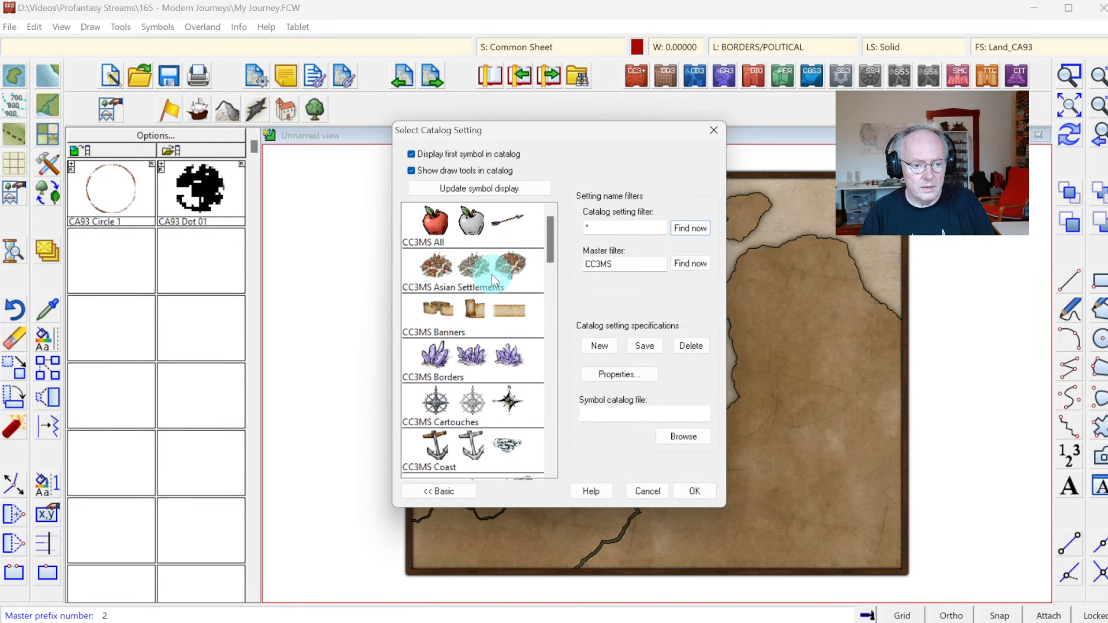
# Load the CC3MS Mountains symbol catalog without saving the changed settings.
pyautogui.moveTo(552, 222); pyautogui.dragTo(559, 380)
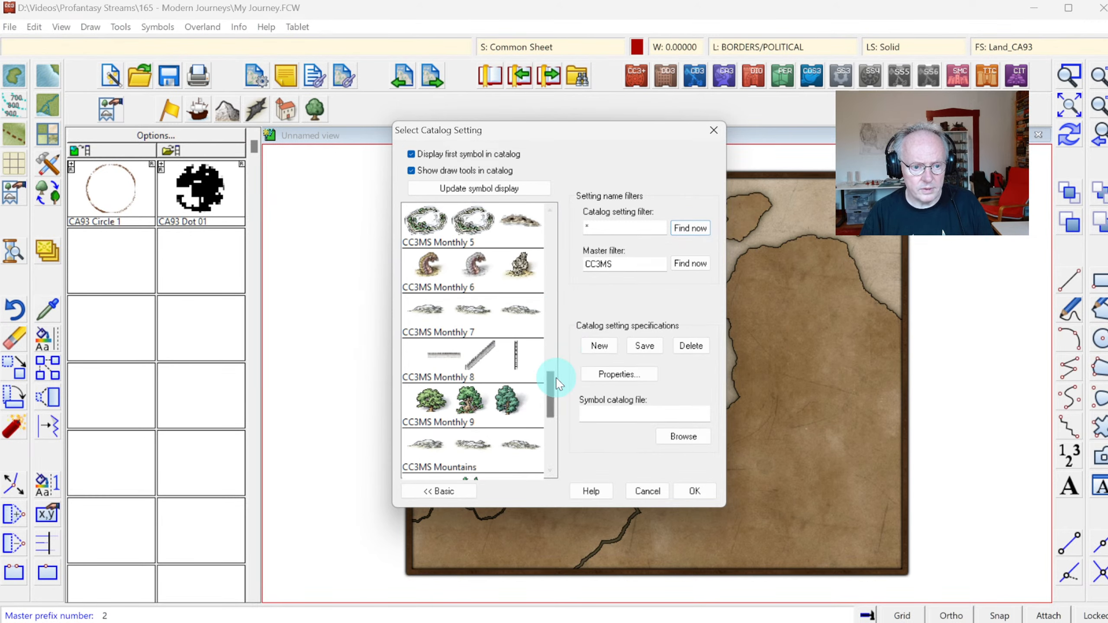
pyautogui.click(502, 440)
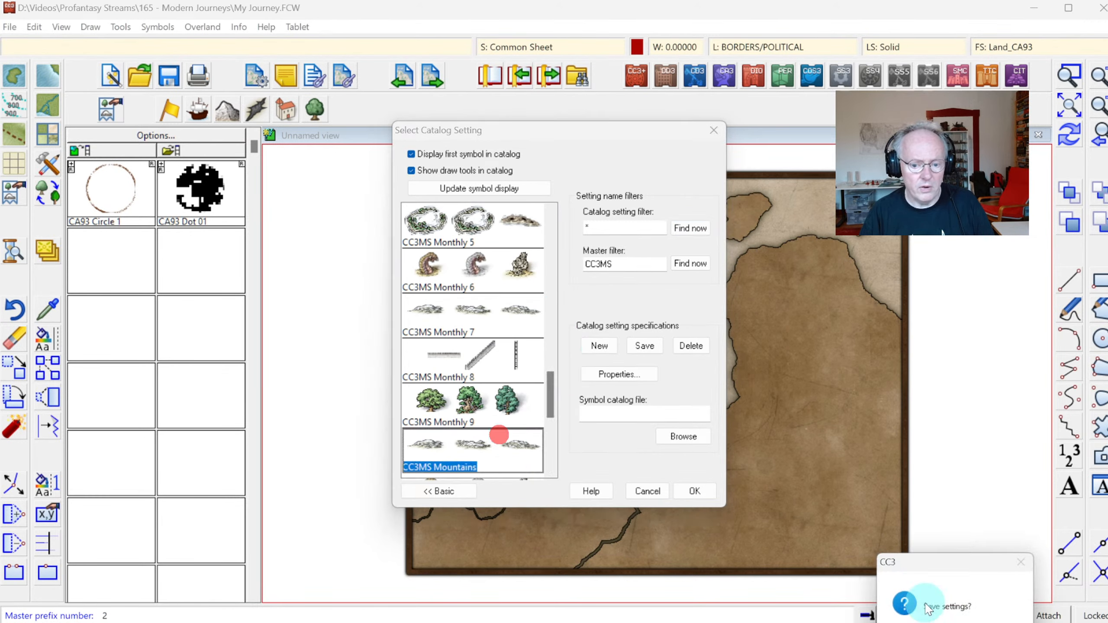
pyautogui.press('n')
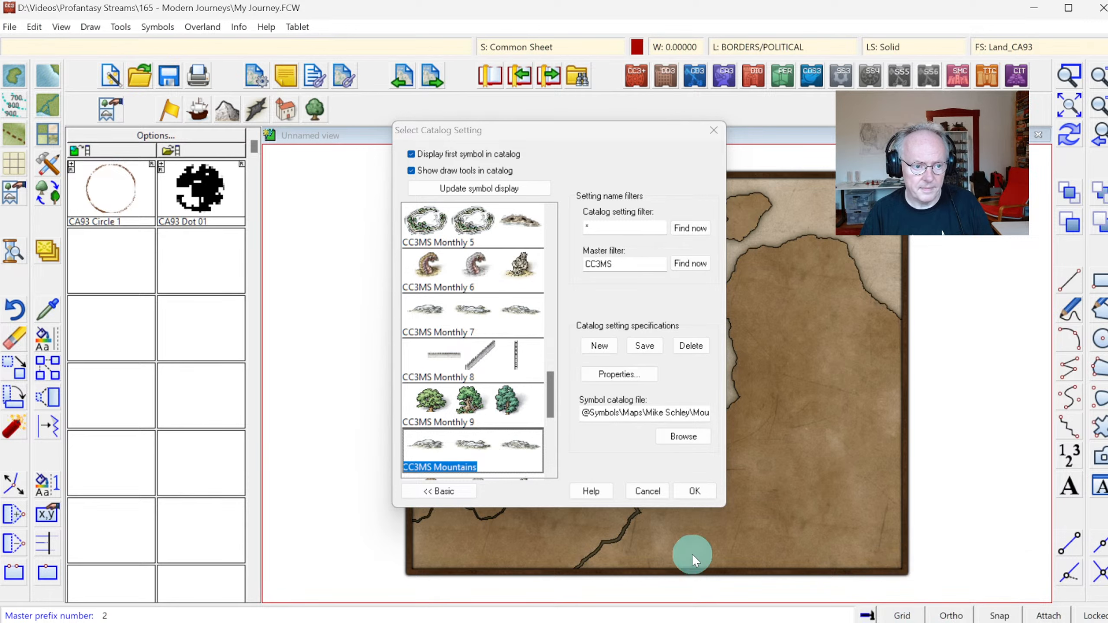
pyautogui.click(694, 491)
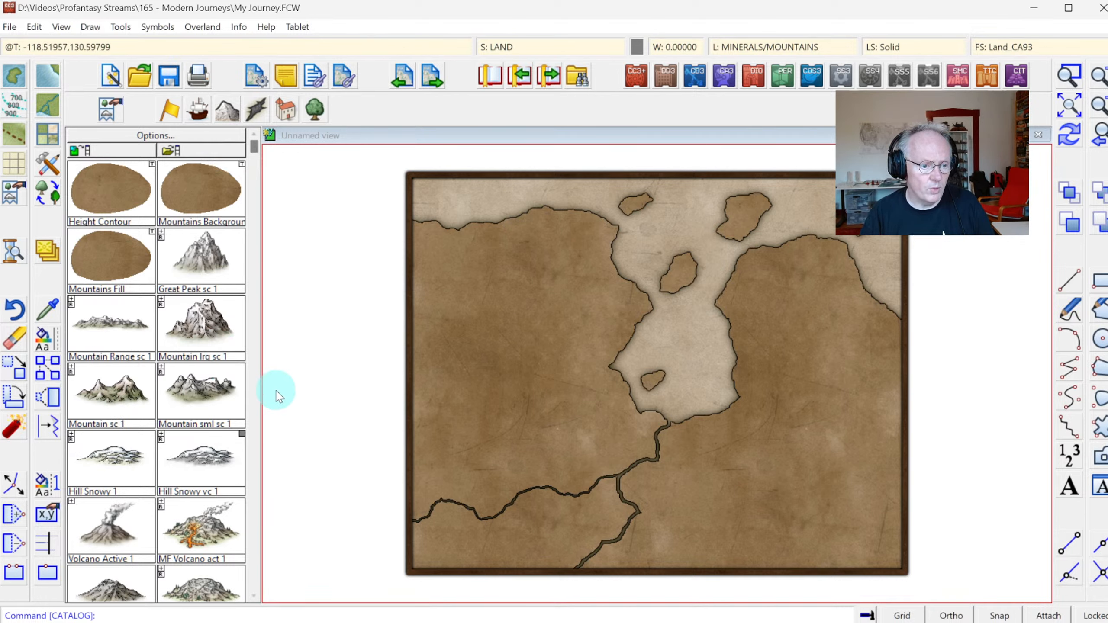
# Preview the Mountain sml sc 1 and Mountain lrg sc 1 symbols against the map and check the symbol scale.
pyautogui.click(193, 386)
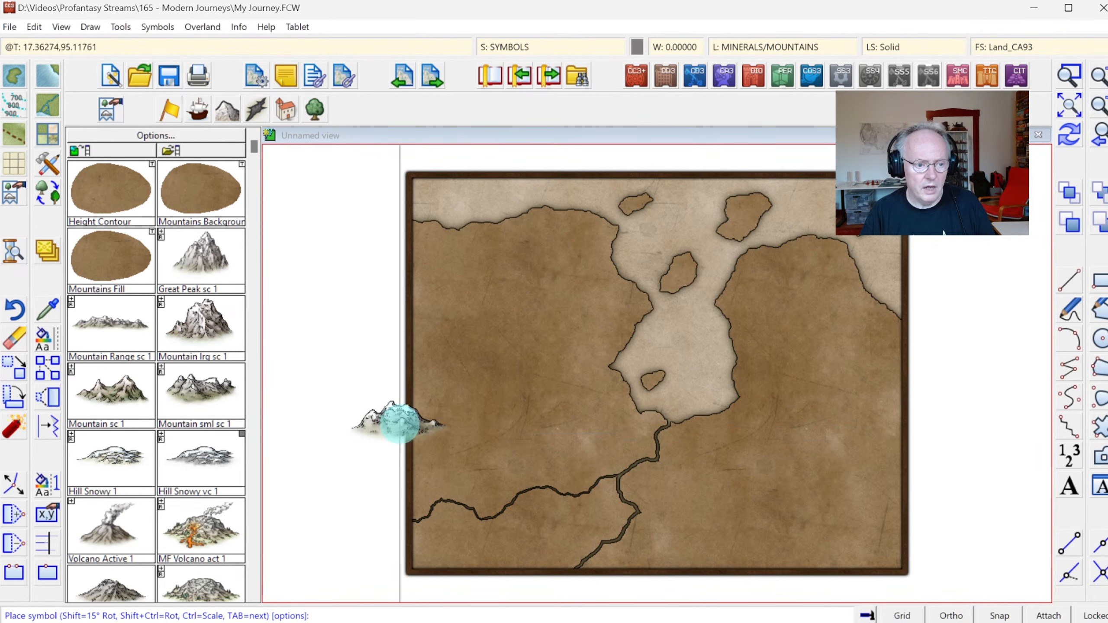
pyautogui.click(200, 332)
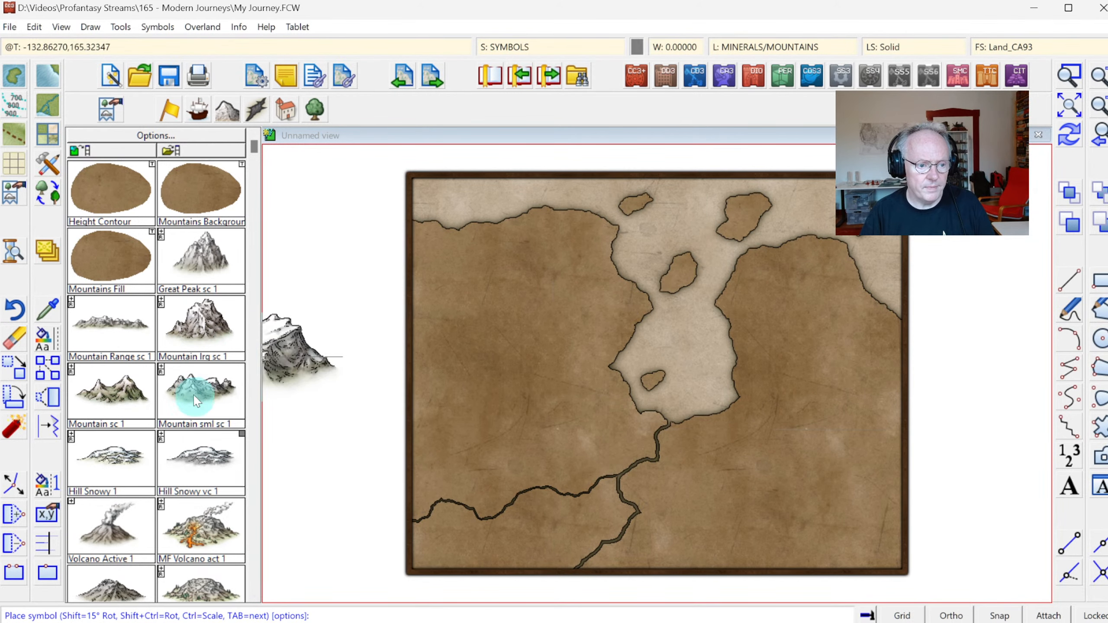
pyautogui.click(524, 399)
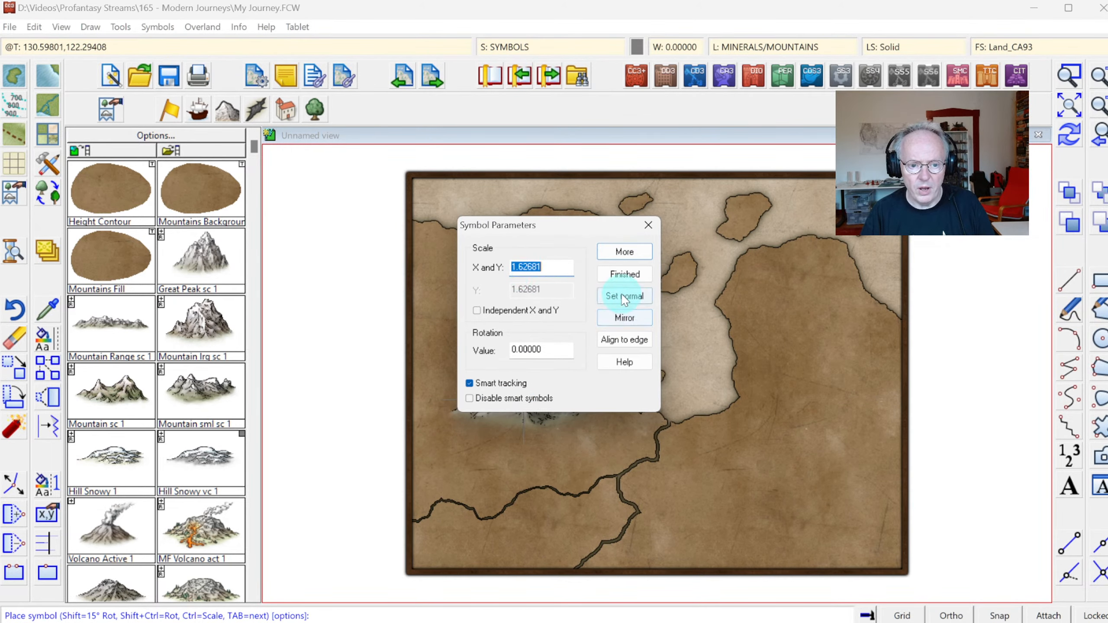
pyautogui.press('Escape')
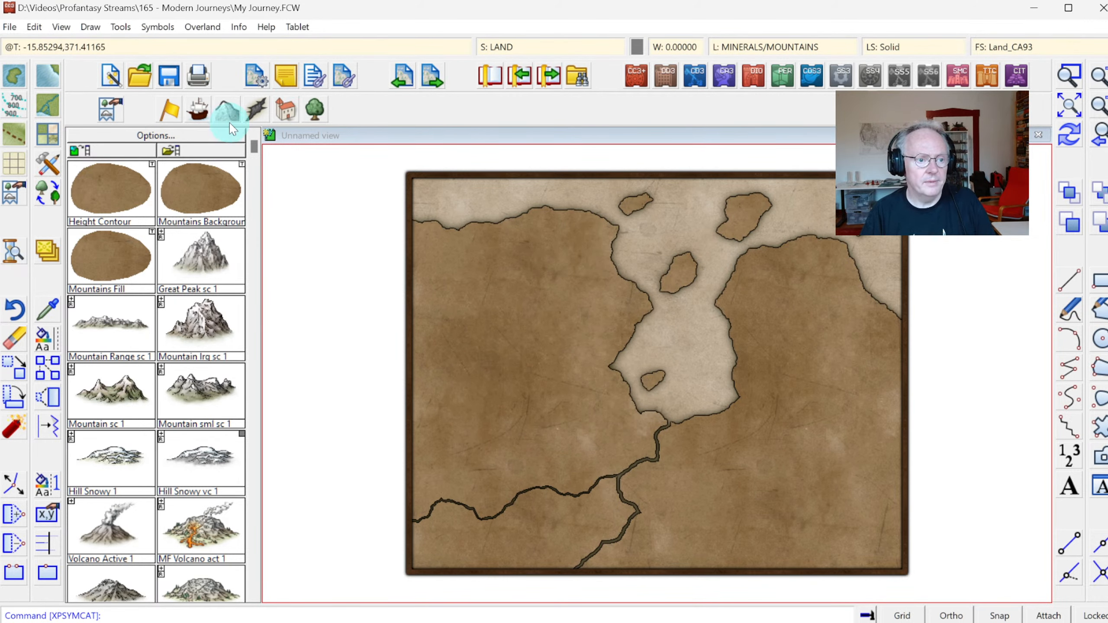
# Set the drawing's default symbol scale to 1.5 in the drawing presets.
pyautogui.click(257, 77)
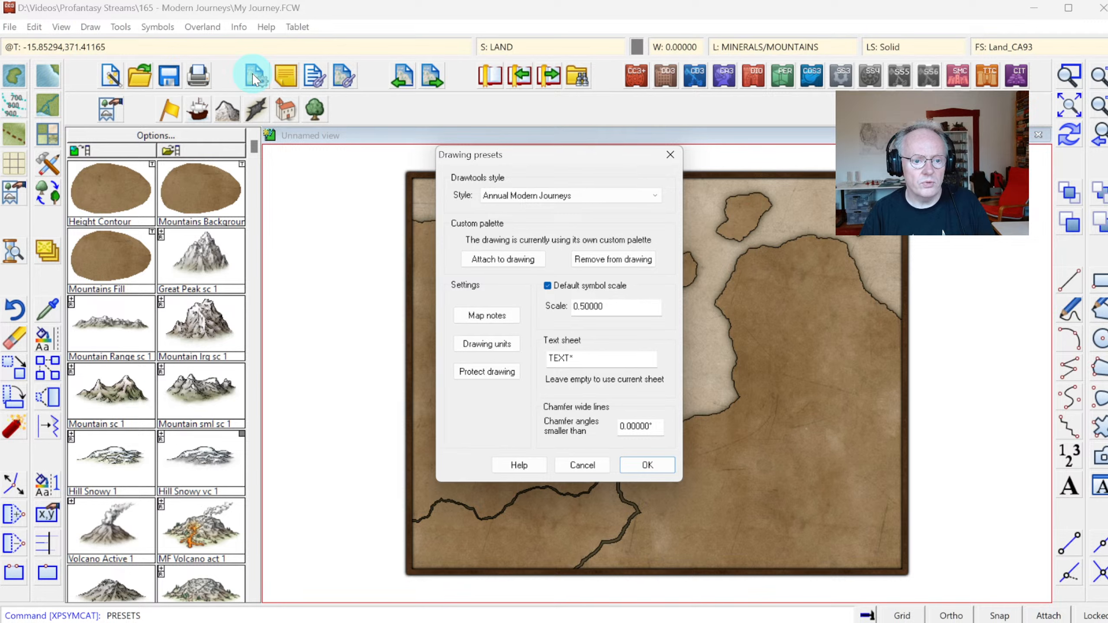
pyautogui.doubleClick(619, 316)
pyautogui.write('1')
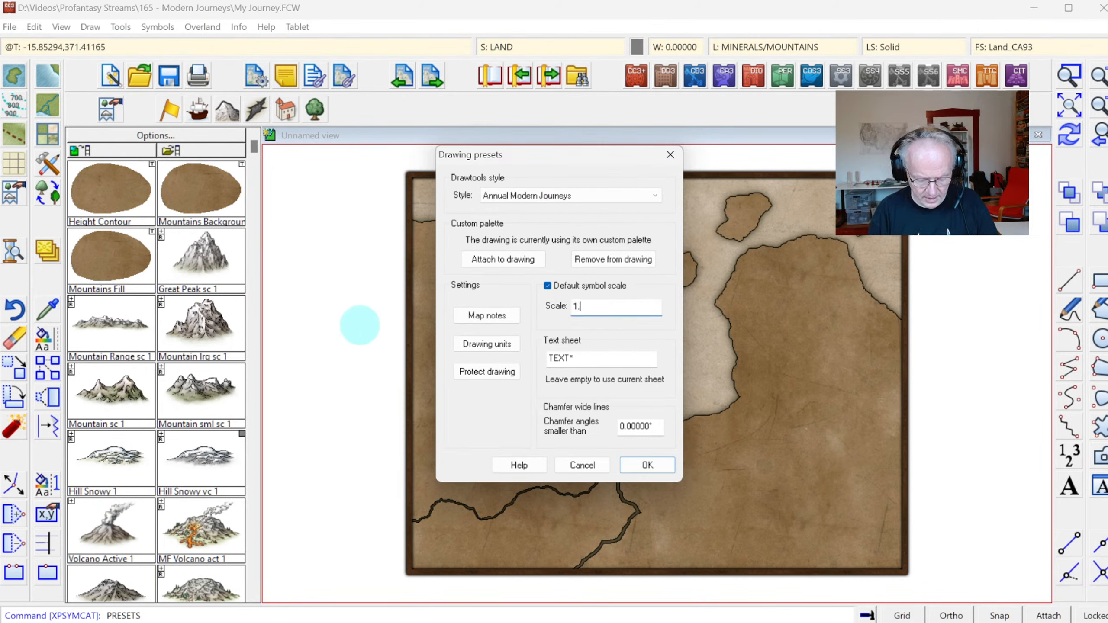
pyautogui.write('.5')
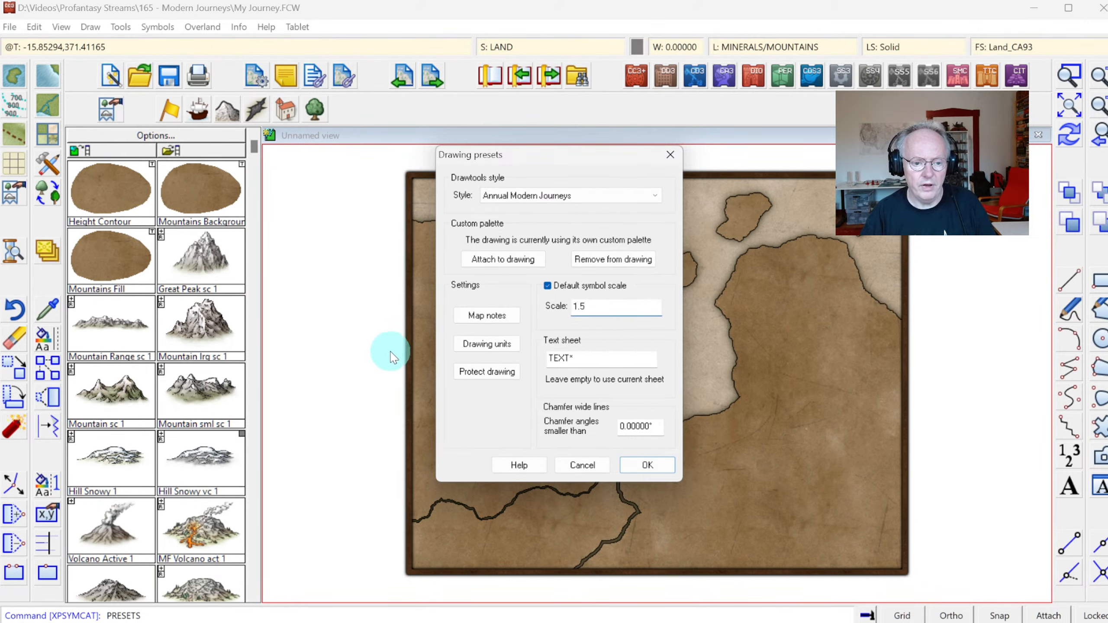
pyautogui.click(638, 465)
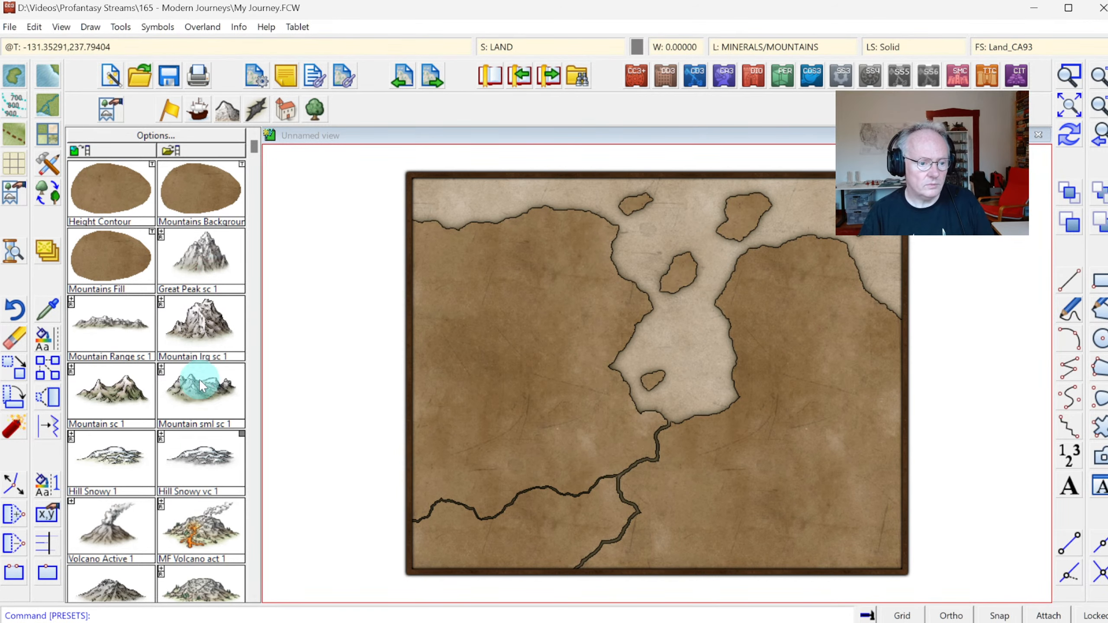
# Start placing the Mountain sml sc 1 symbol and reset its scale to the drawing's normal value.
pyautogui.click(186, 394)
pyautogui.rightClick(527, 319)
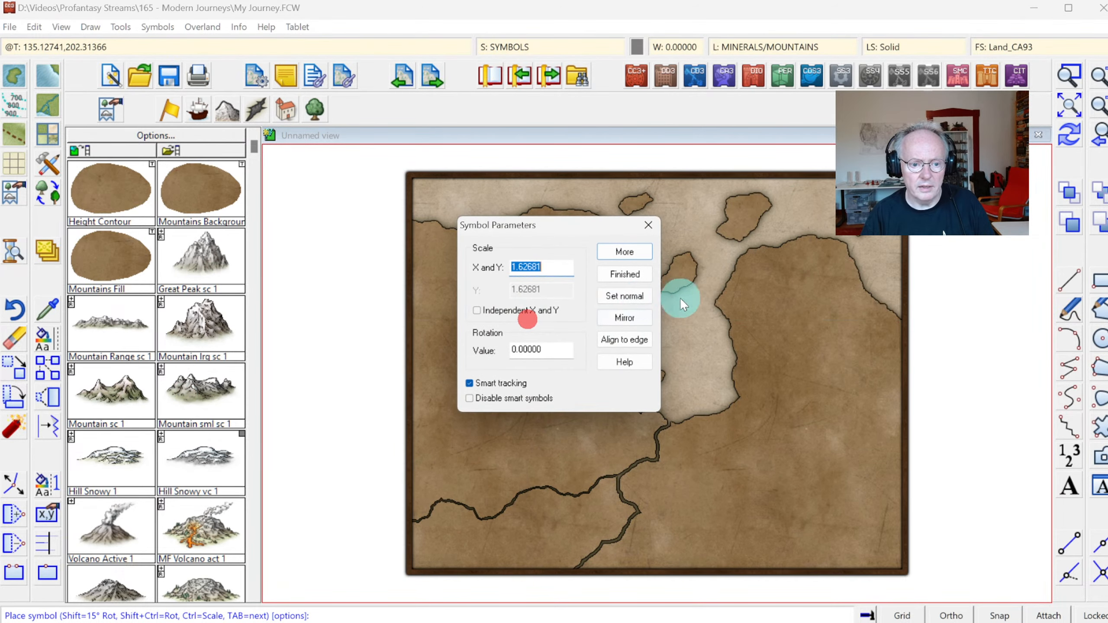
pyautogui.click(633, 301)
pyautogui.click(624, 266)
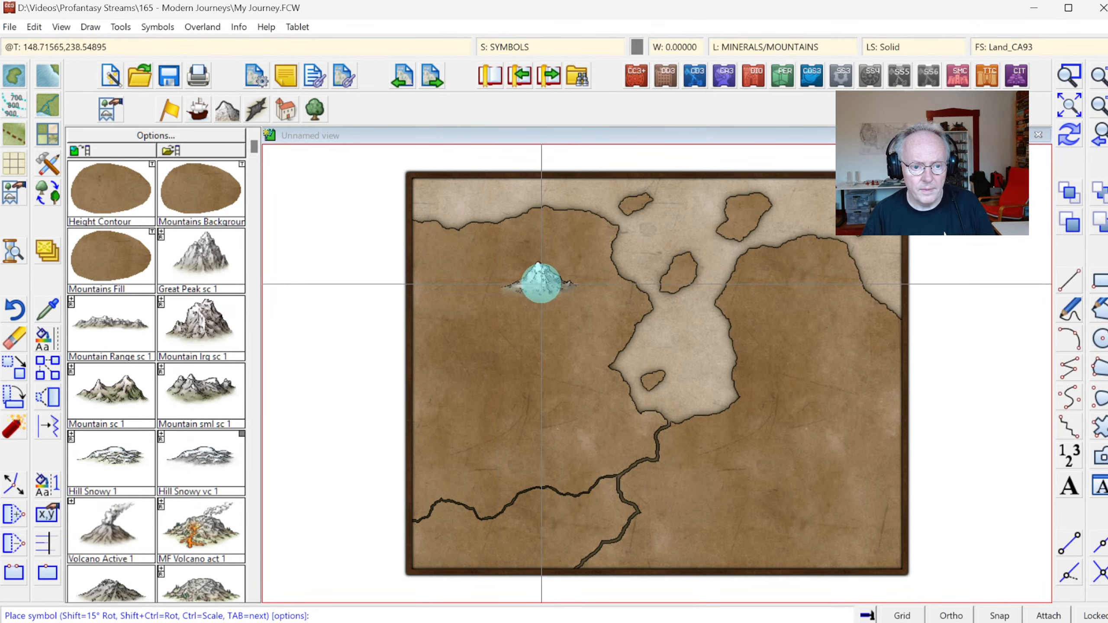
# Place eight small mountain symbols as an overlapping range across the northwestern landmass to the western map edge, then redraw.
pyautogui.click(549, 268)
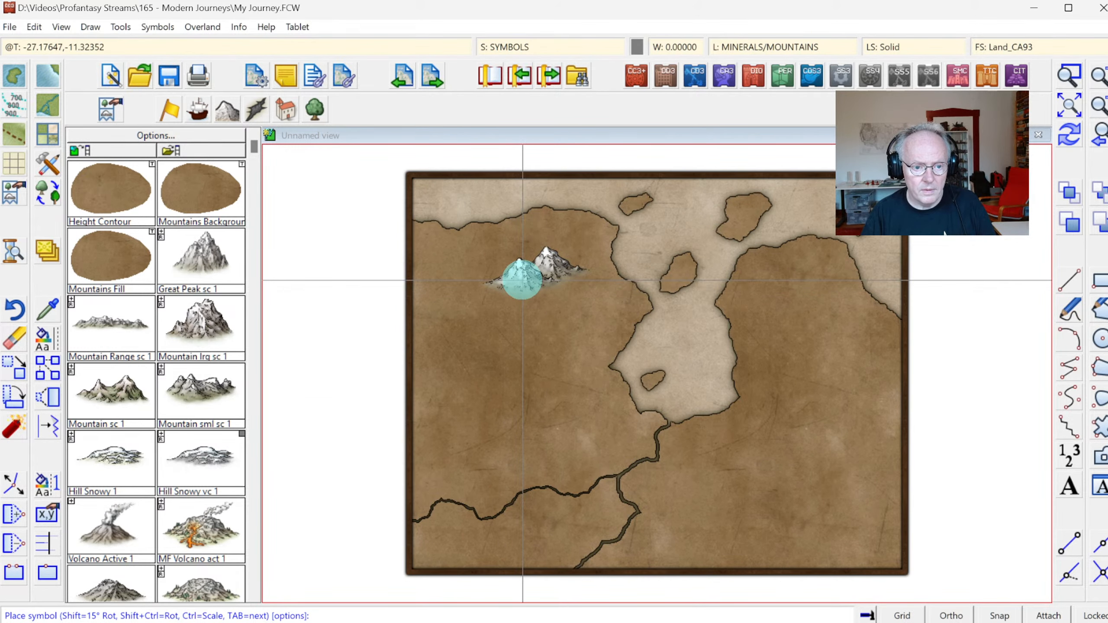
pyautogui.click(522, 279)
pyautogui.click(509, 300)
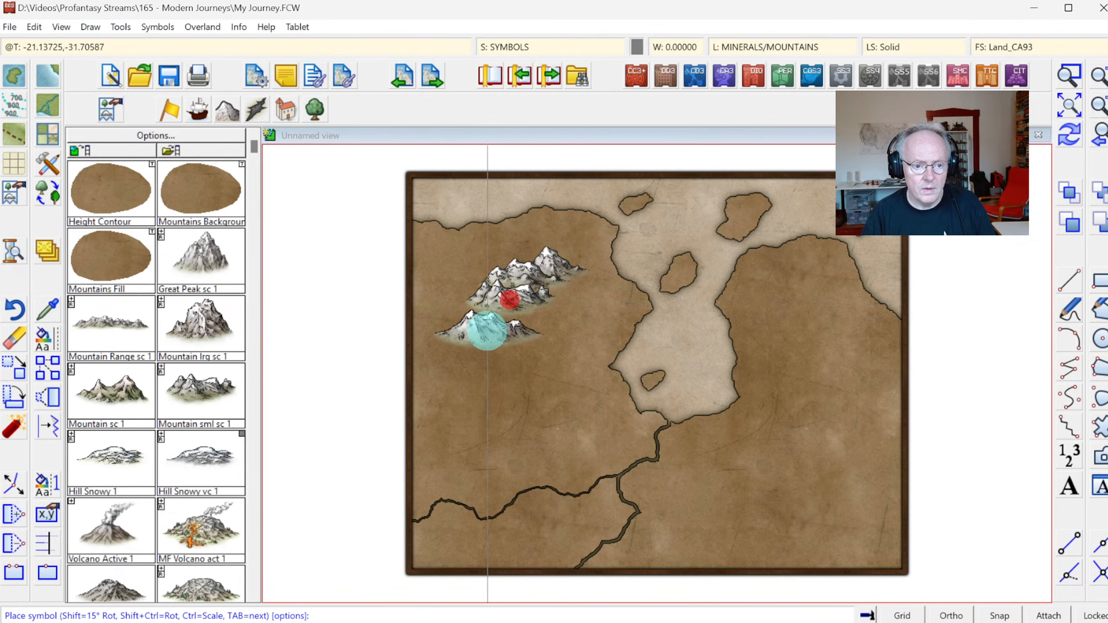
pyautogui.click(461, 310)
pyautogui.click(474, 328)
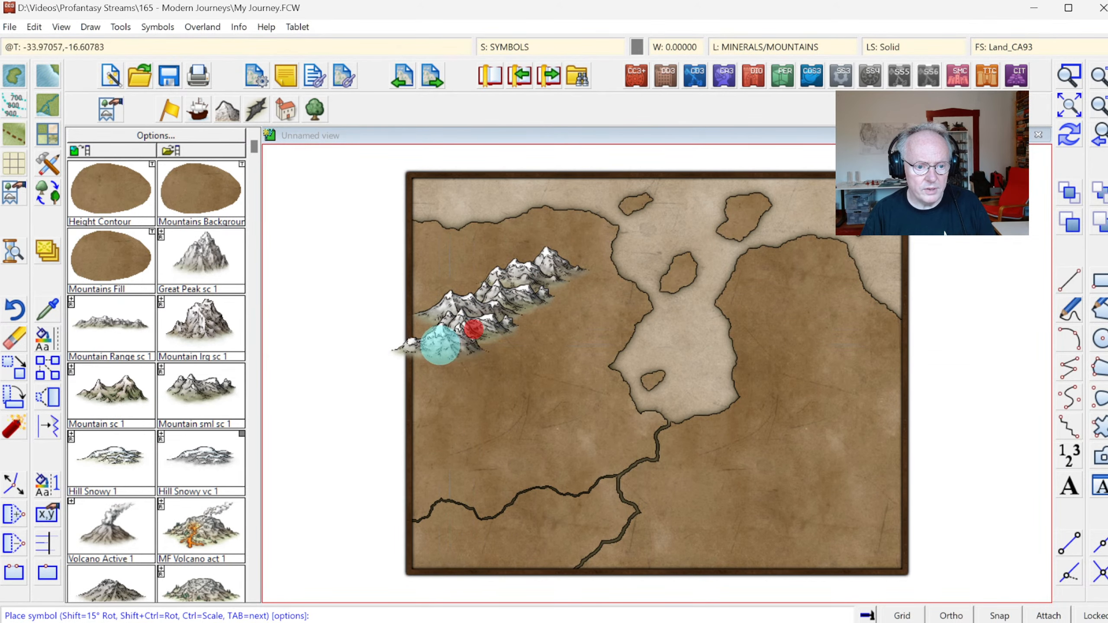
pyautogui.click(423, 341)
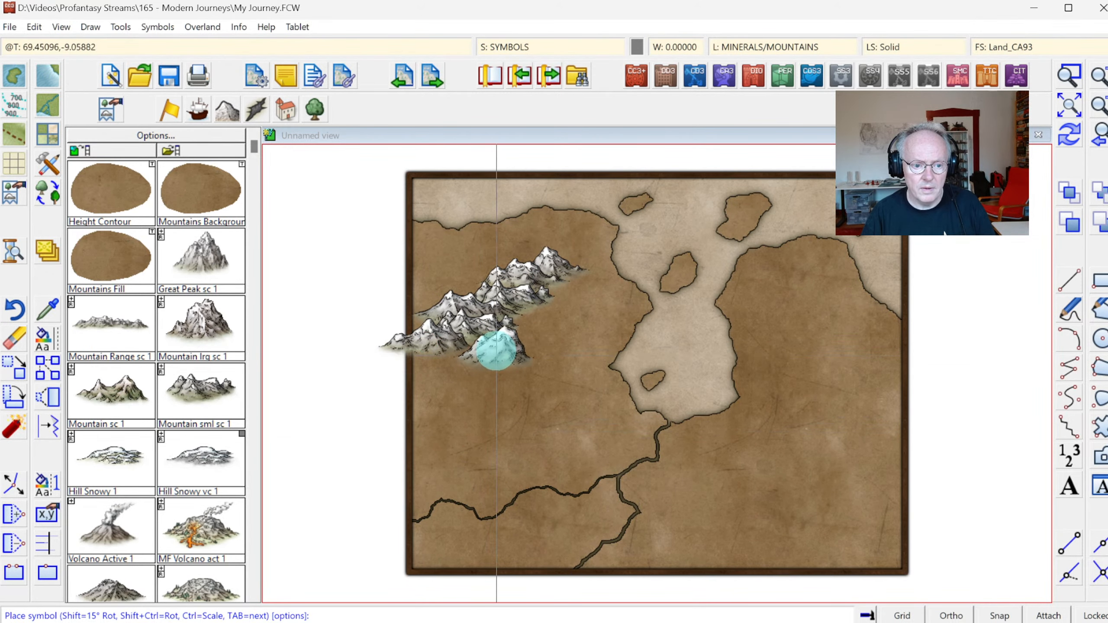
pyautogui.click(484, 353)
pyautogui.click(517, 369)
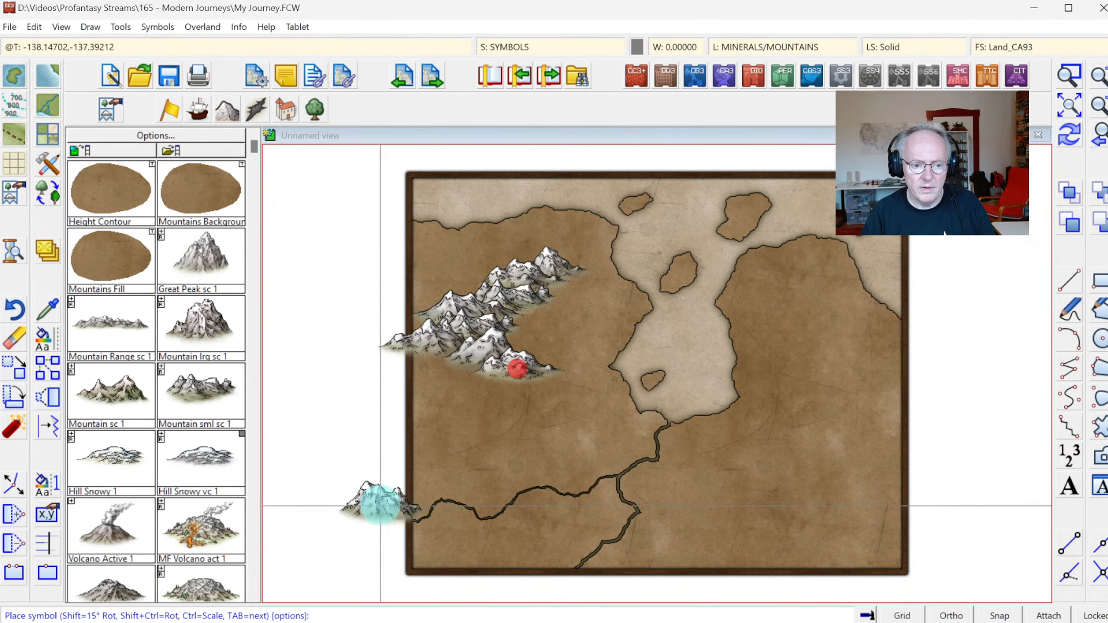
pyautogui.click(1082, 139)
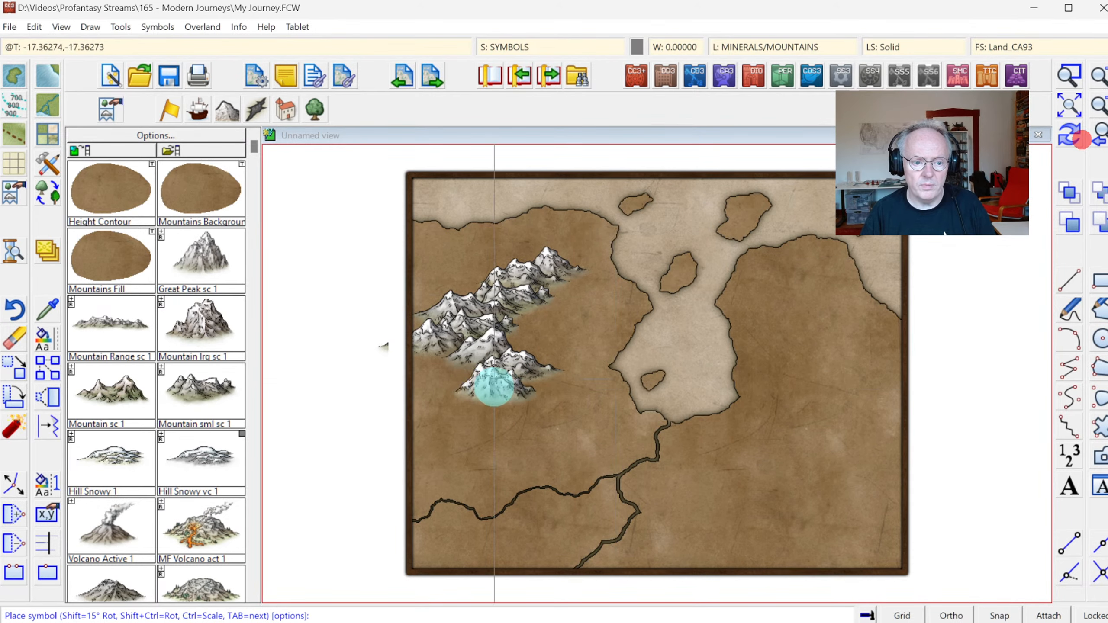
# Preview another Mountain sml sc 1 symbol beside the northwestern range up close without placing it.
pyautogui.click(1068, 74)
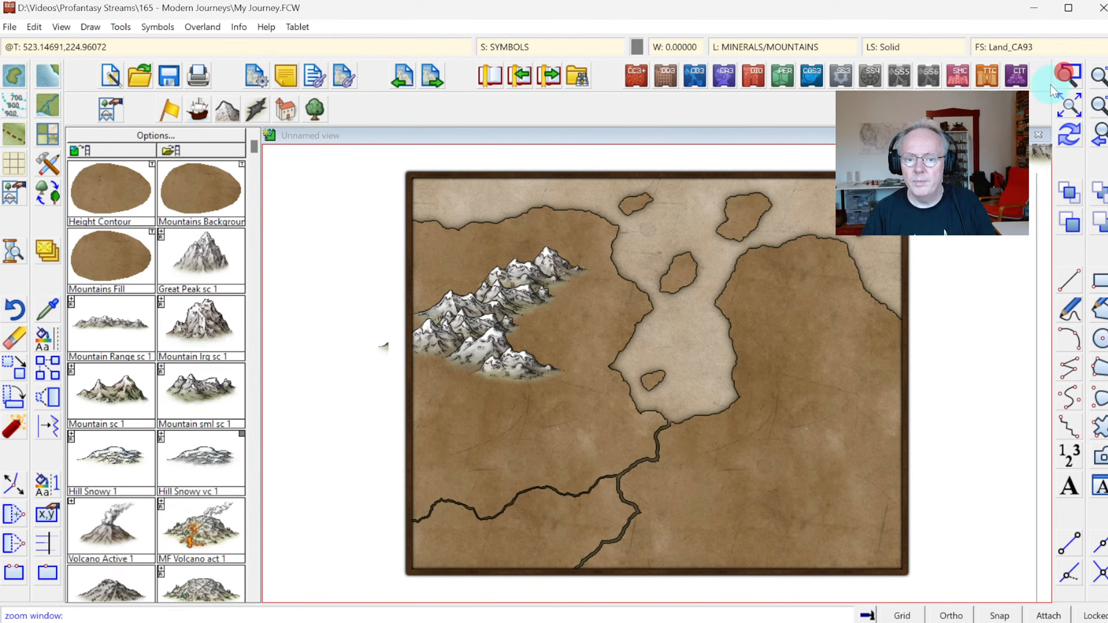
pyautogui.click(400, 247)
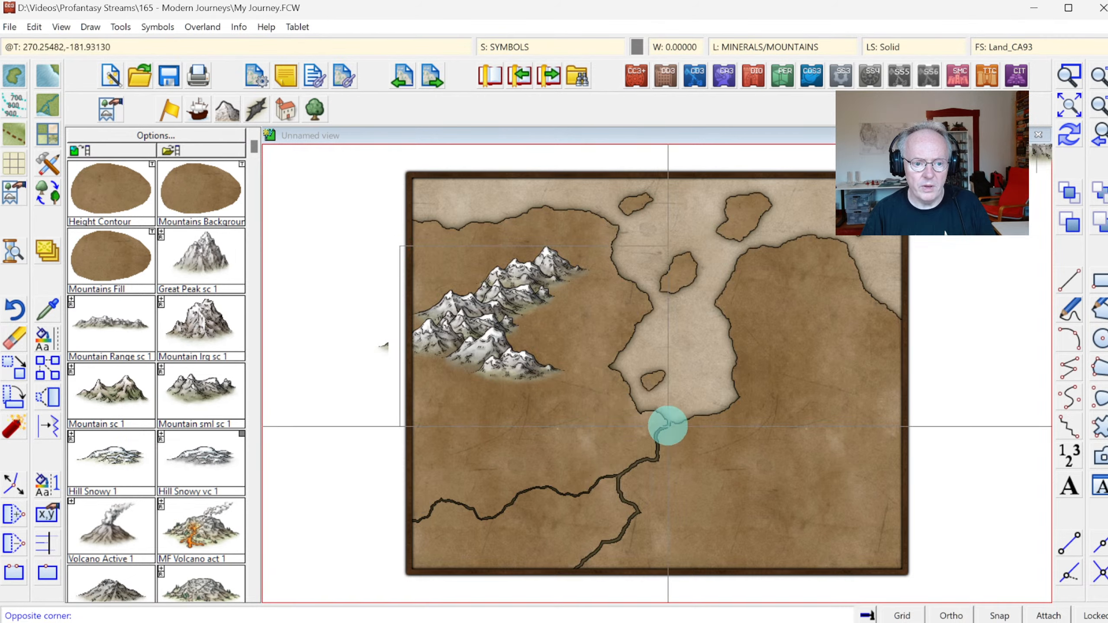
pyautogui.click(668, 426)
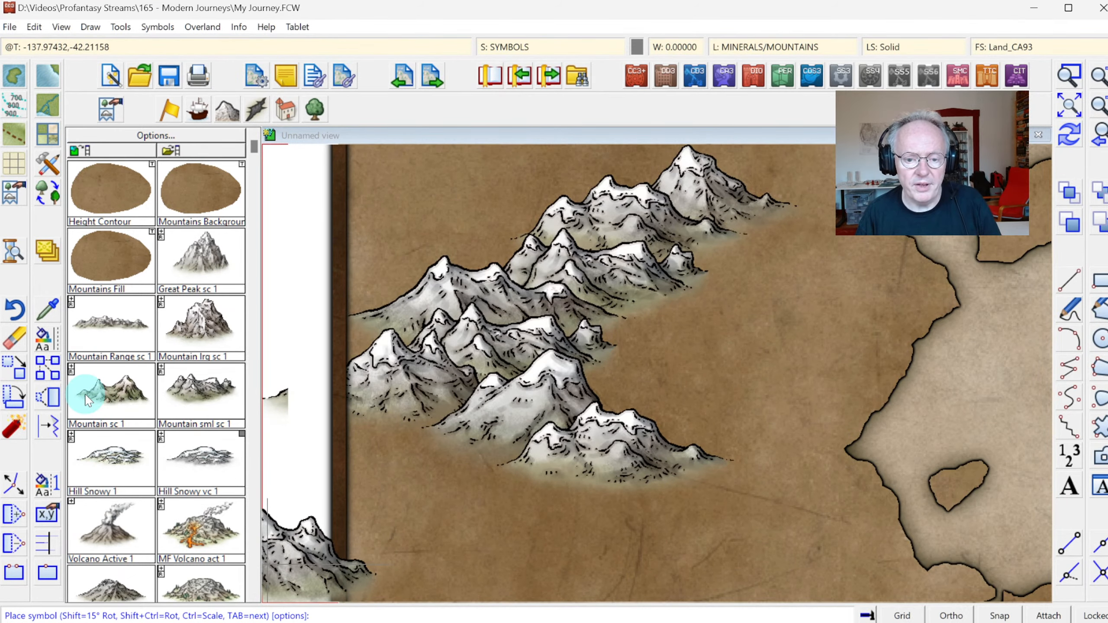
pyautogui.click(195, 379)
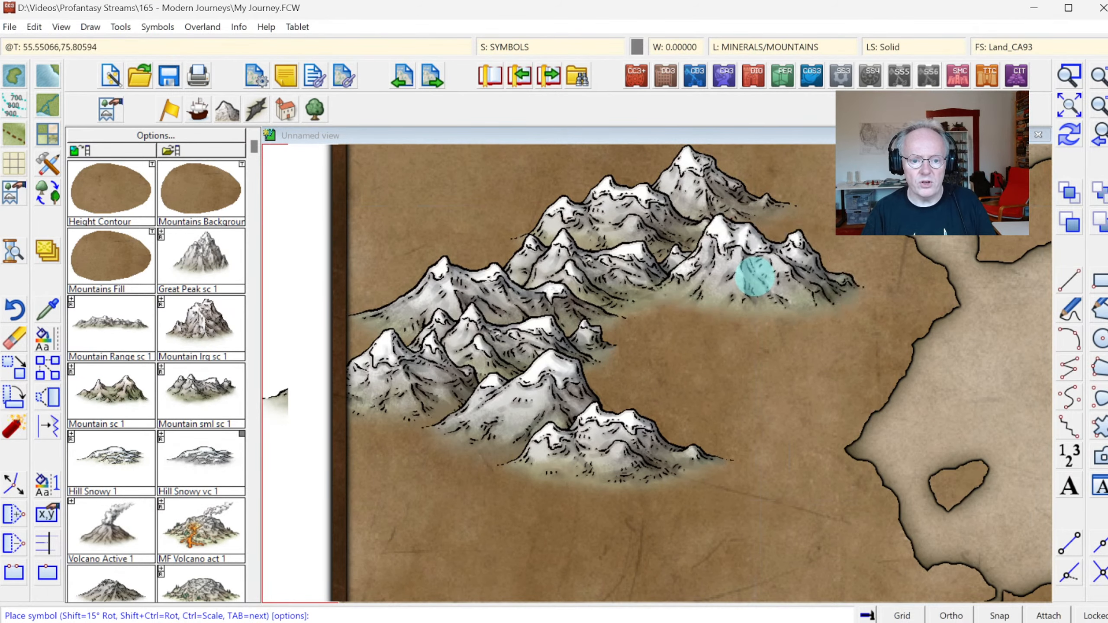
pyautogui.click(425, 466)
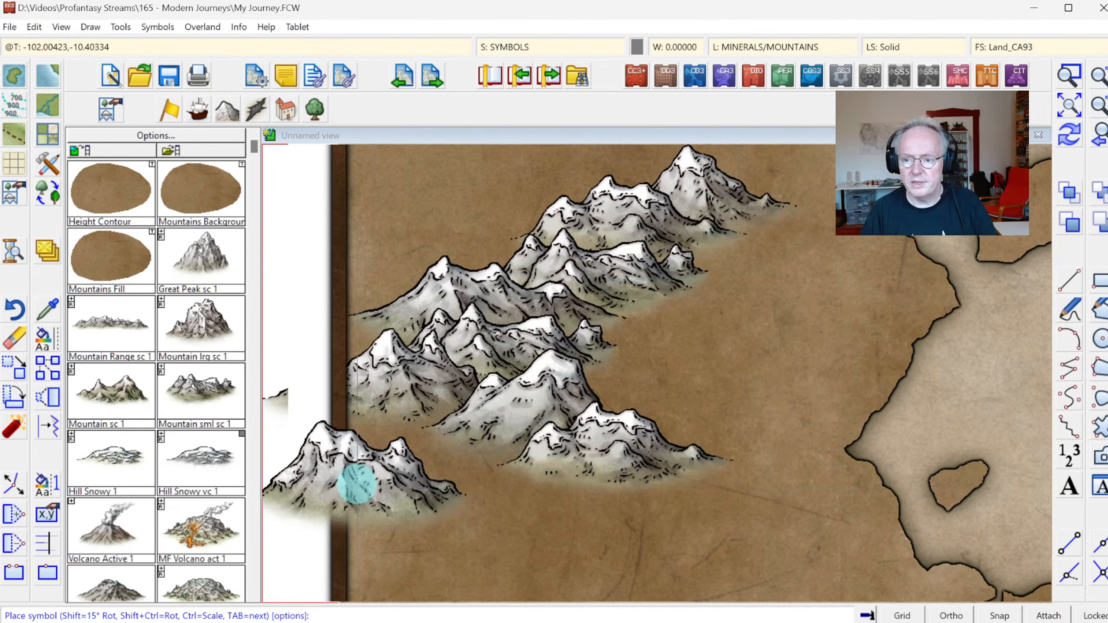
pyautogui.rightClick(343, 487)
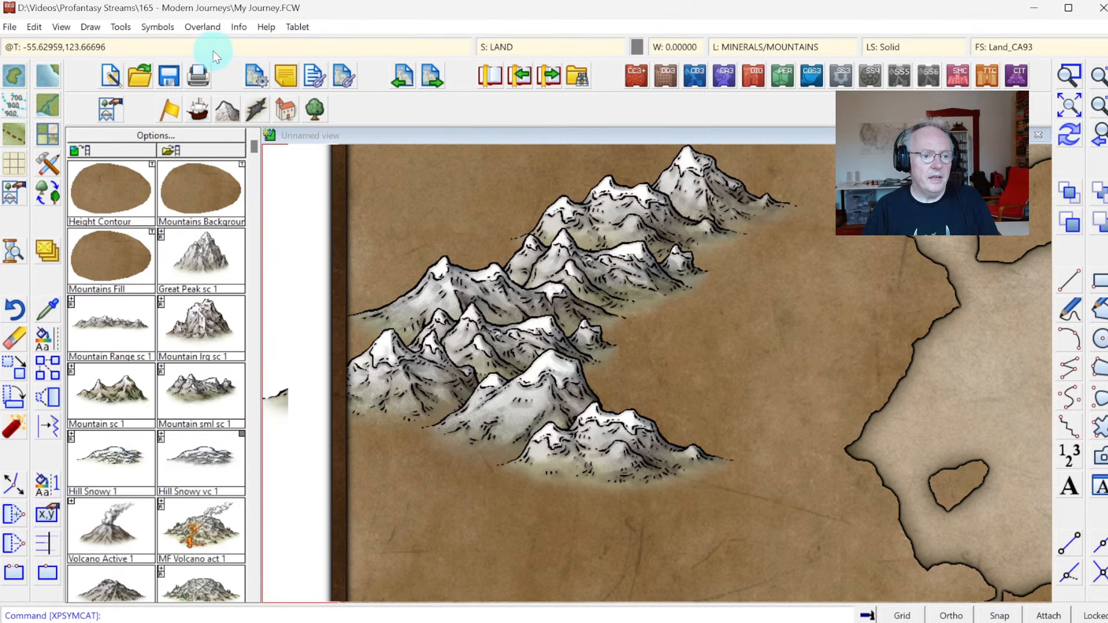
pyautogui.click(158, 28)
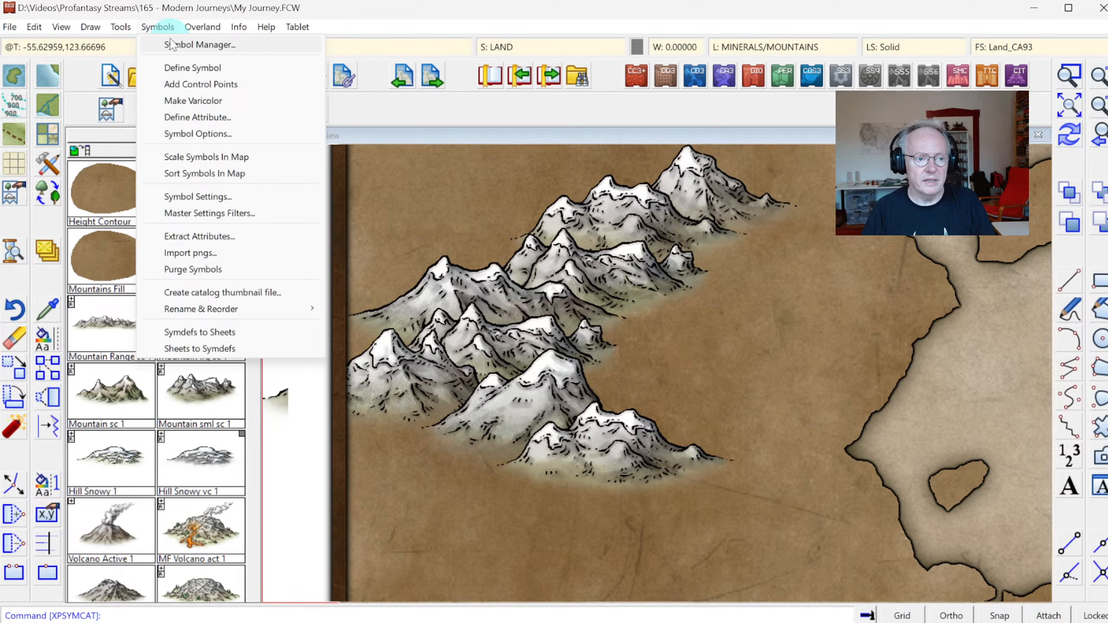
pyautogui.click(158, 27)
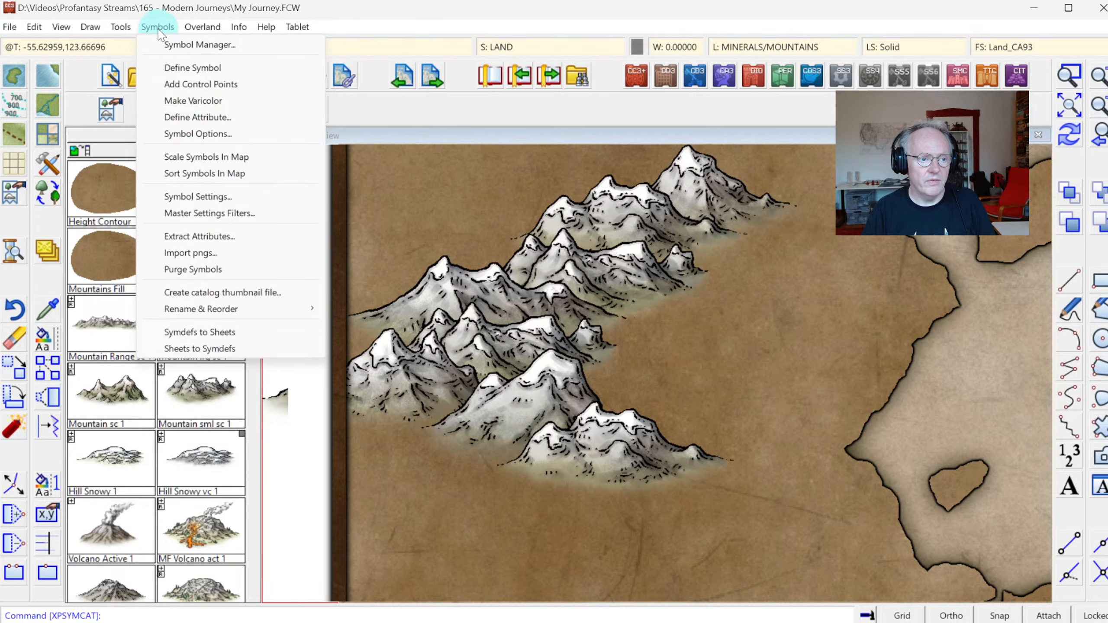
pyautogui.click(521, 46)
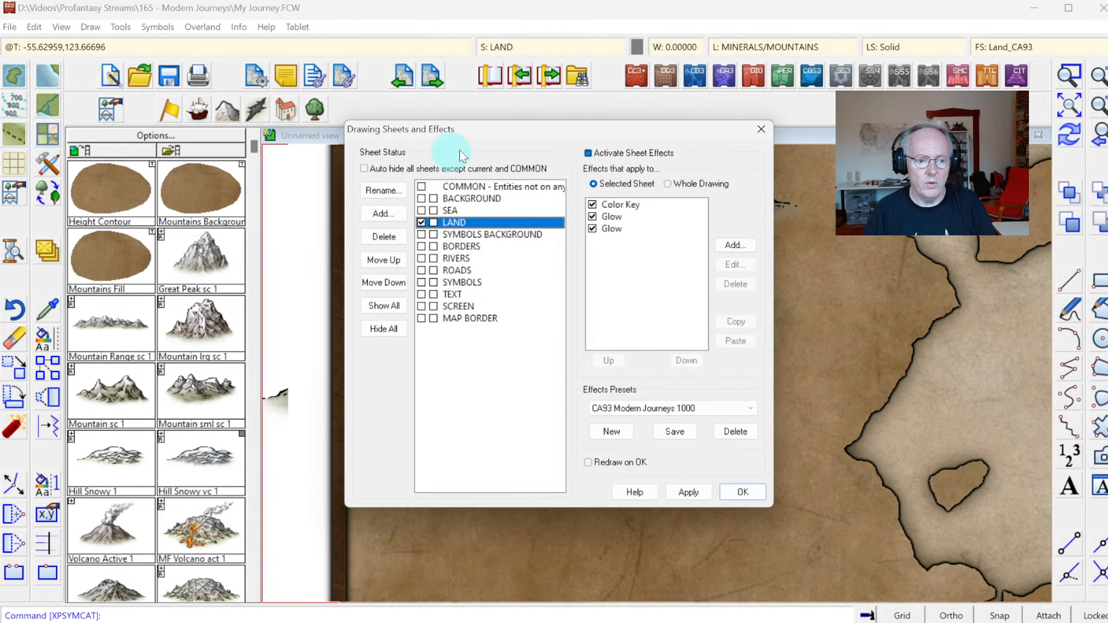
pyautogui.press('Escape')
# List the entity information of the lower mountains in the northwestern range to check which sheet they are on.
pyautogui.click(237, 27)
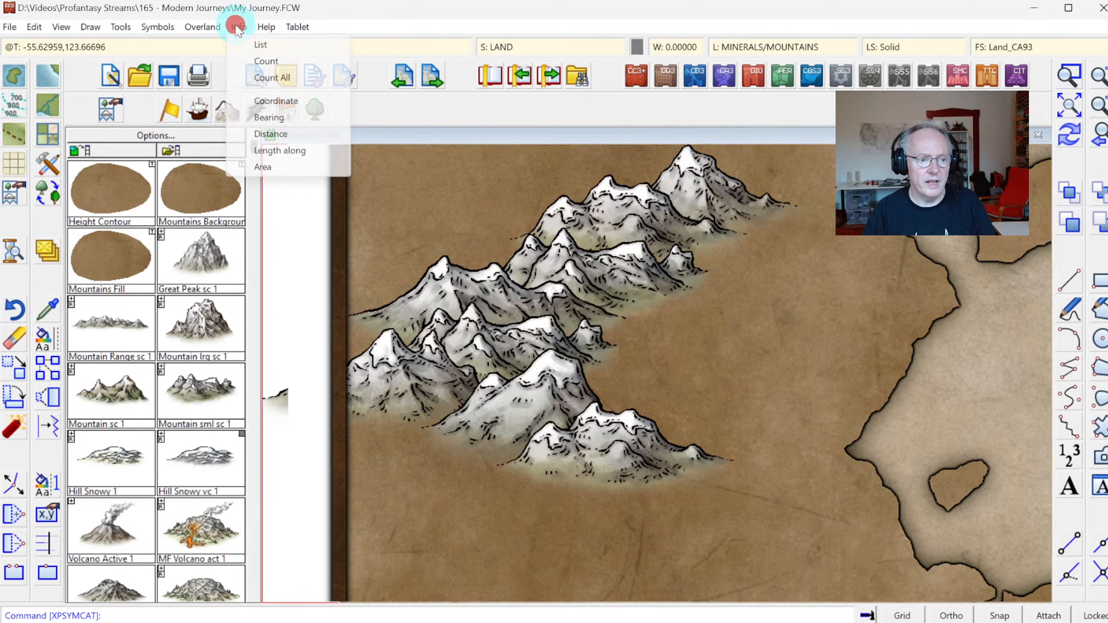
pyautogui.click(261, 44)
pyautogui.click(660, 396)
pyautogui.click(627, 460)
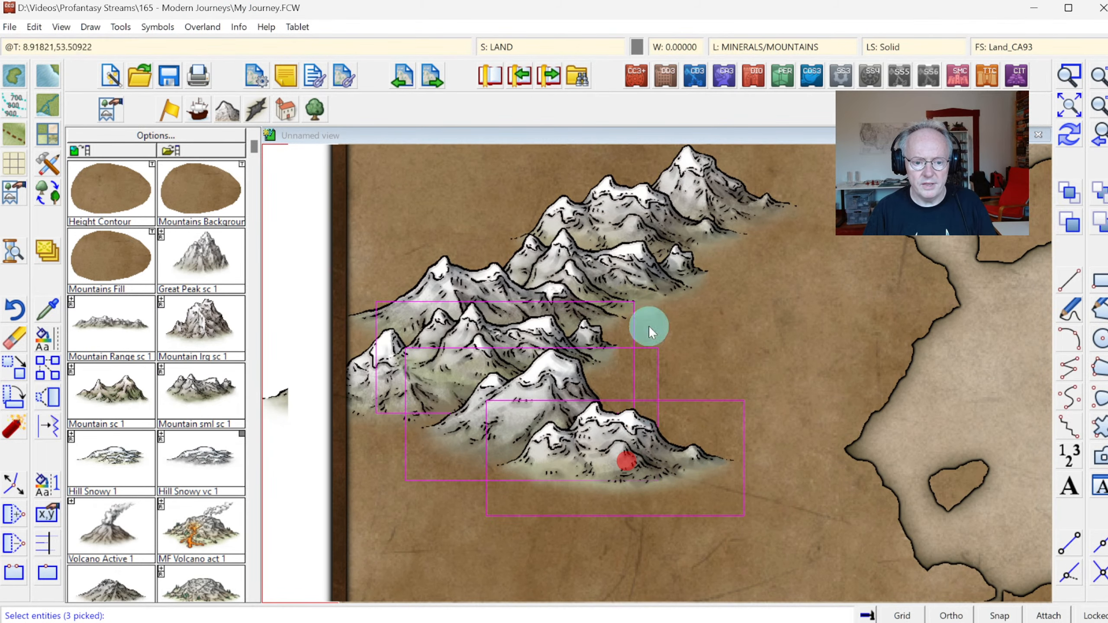
pyautogui.rightClick(449, 217)
pyautogui.click(504, 220)
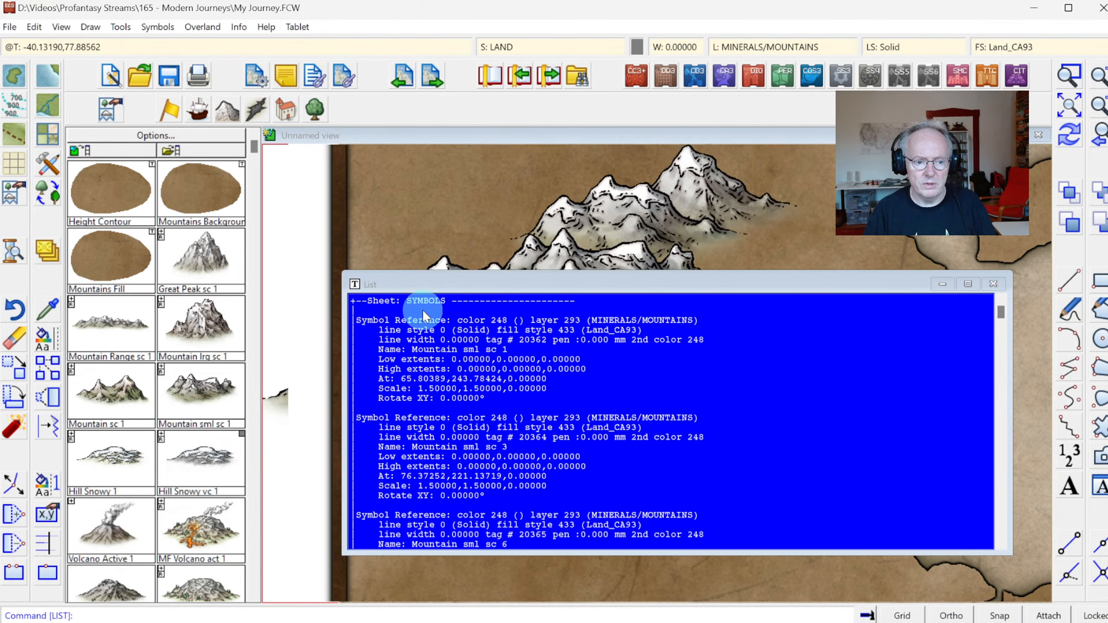
pyautogui.press('Escape')
# Make the SYMBOLS sheet current and add an RGB Matrix Process effect to it with the predefined Sepia matrix.
pyautogui.click(519, 47)
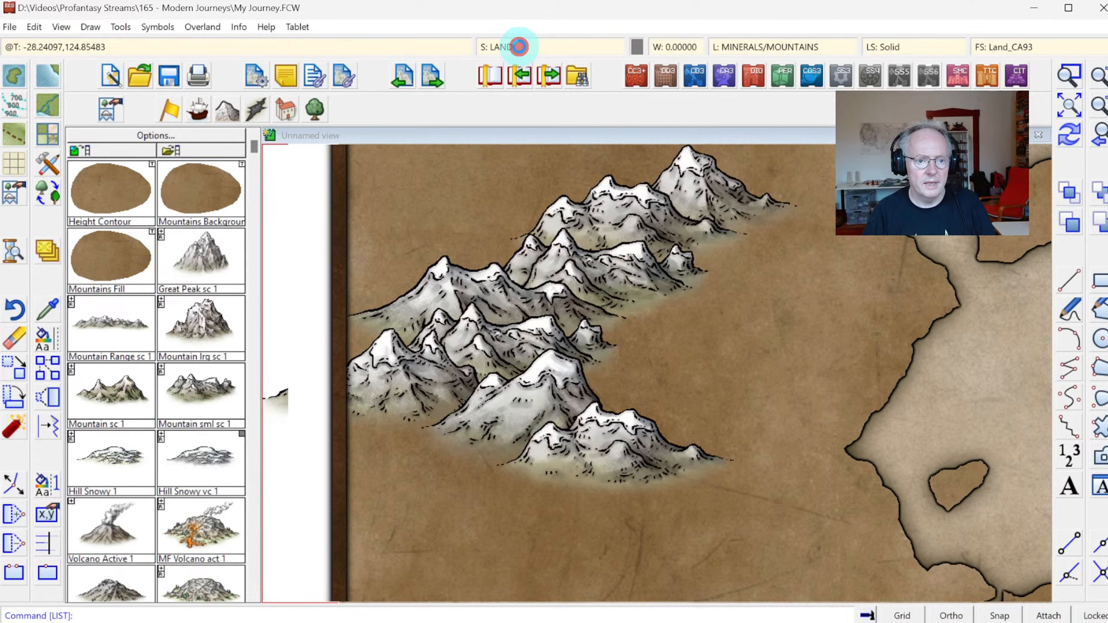
pyautogui.click(422, 282)
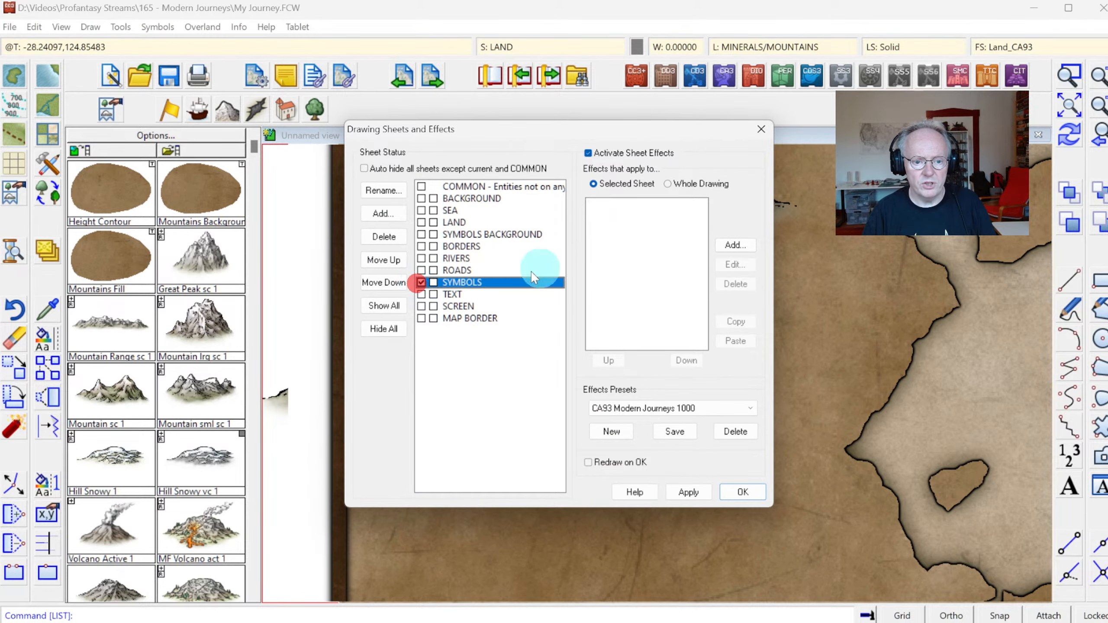
pyautogui.click(733, 246)
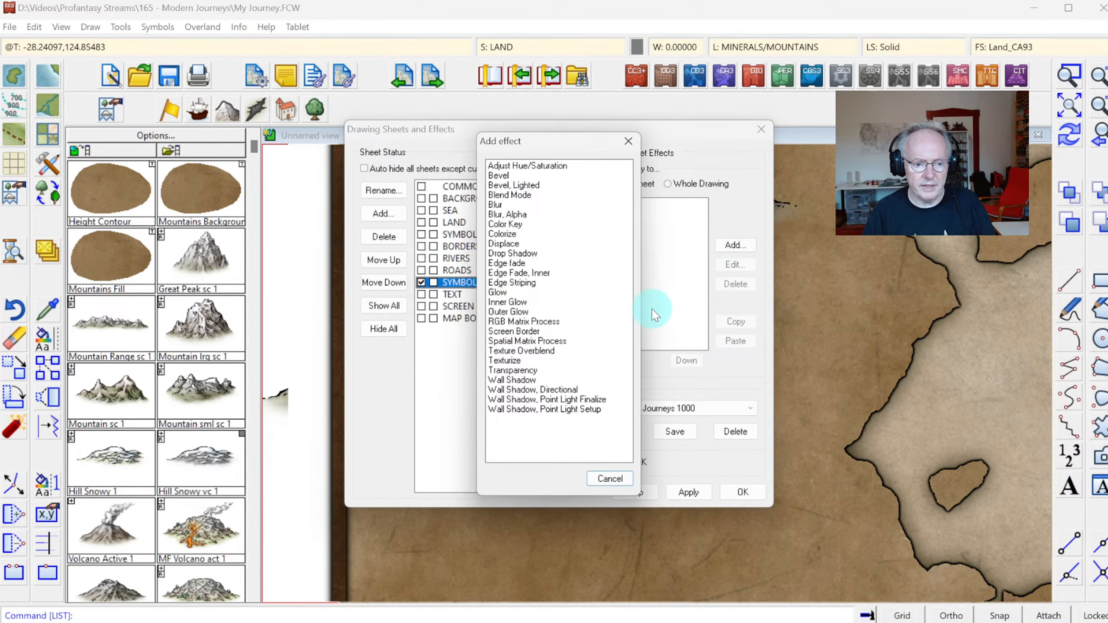
pyautogui.click(530, 322)
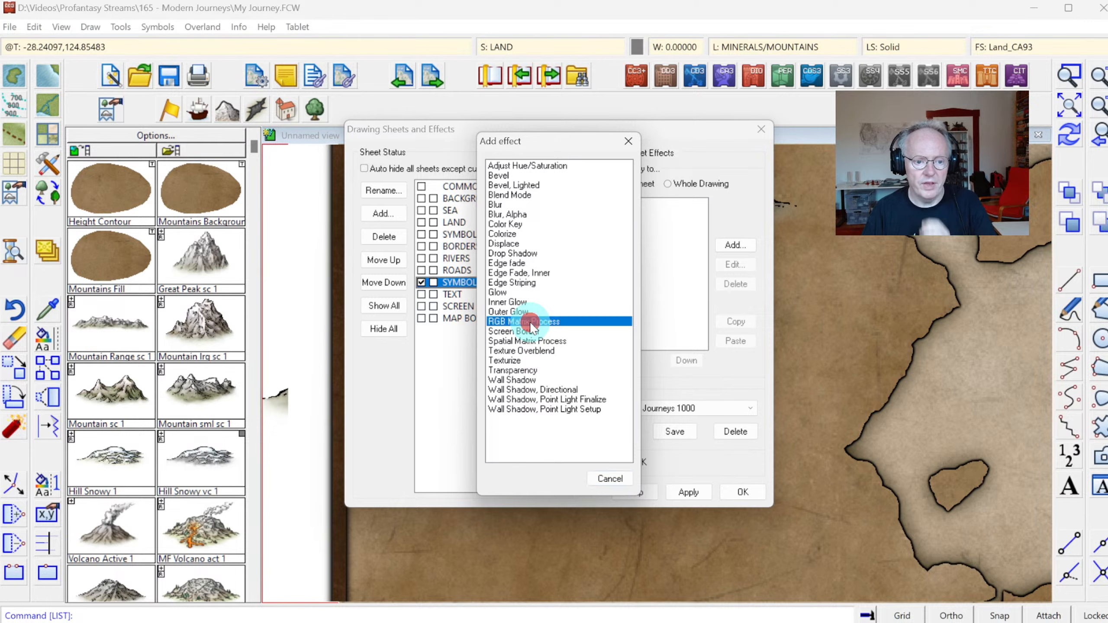
pyautogui.doubleClick(531, 322)
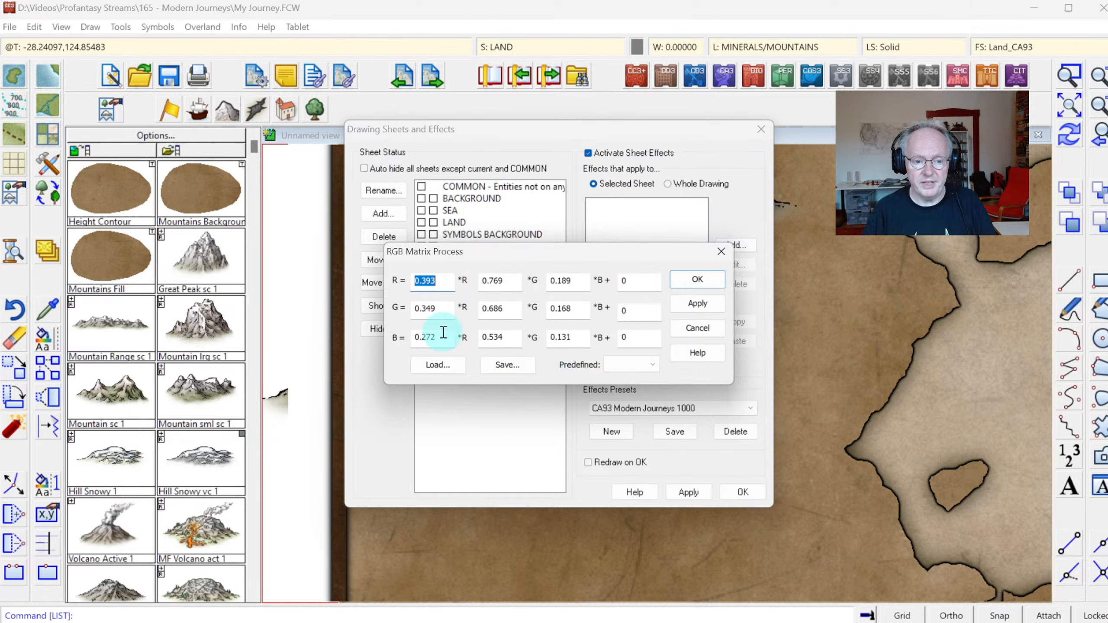
pyautogui.click(653, 365)
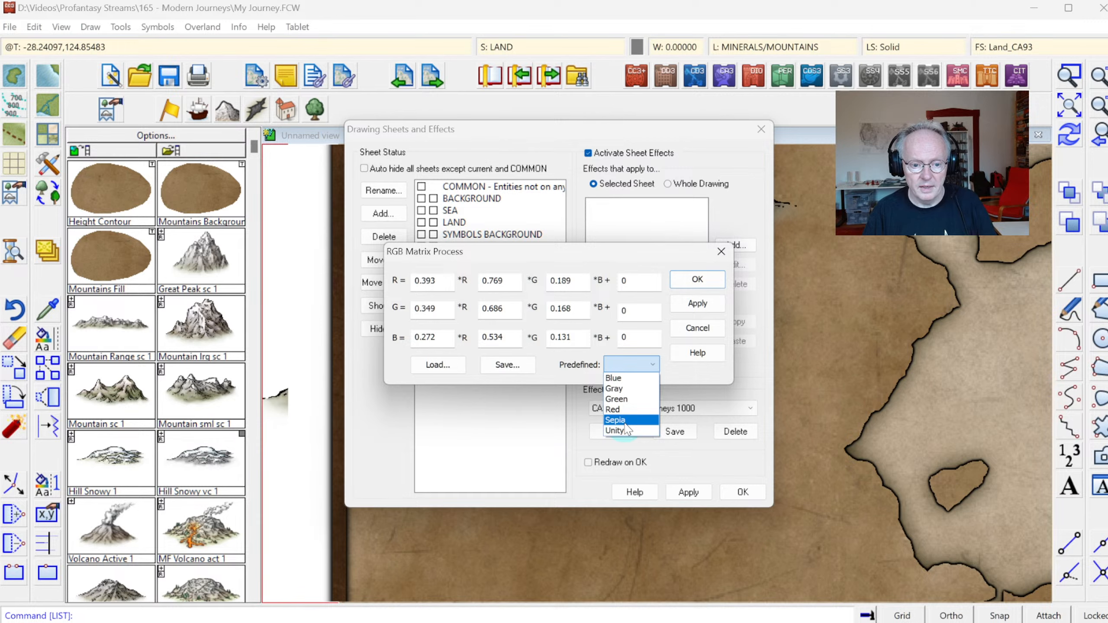
pyautogui.click(626, 422)
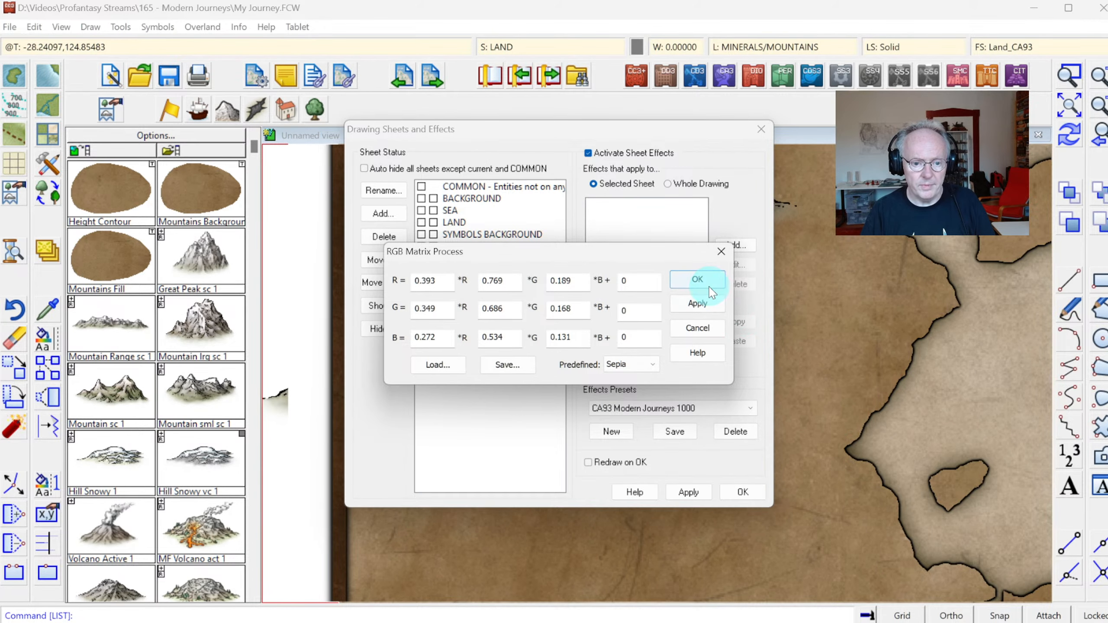
pyautogui.click(698, 304)
pyautogui.click(698, 280)
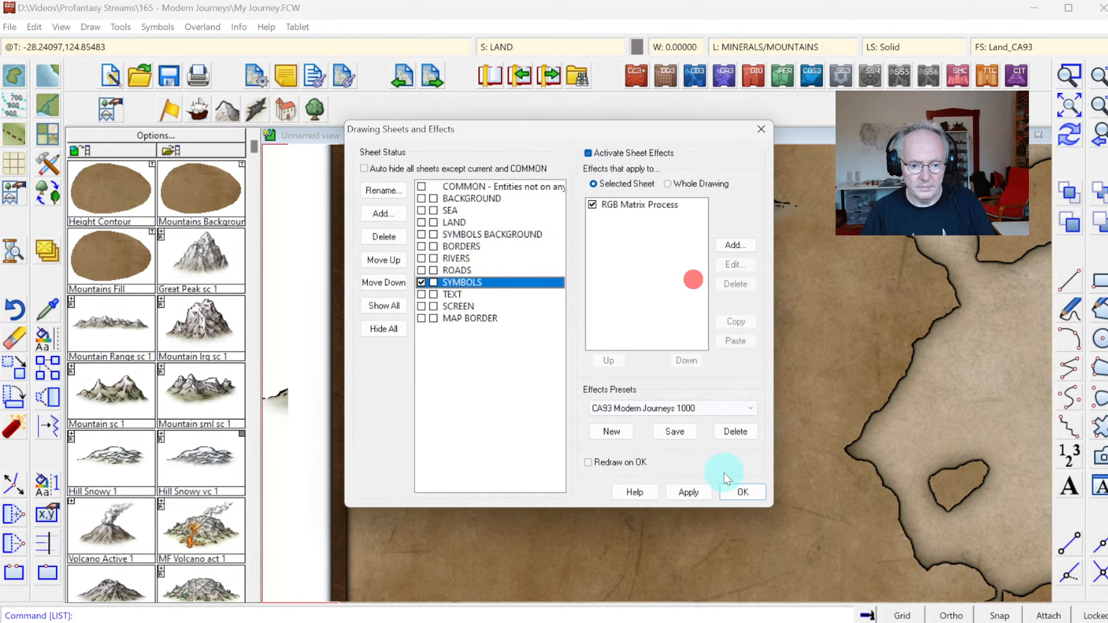
pyautogui.click(743, 492)
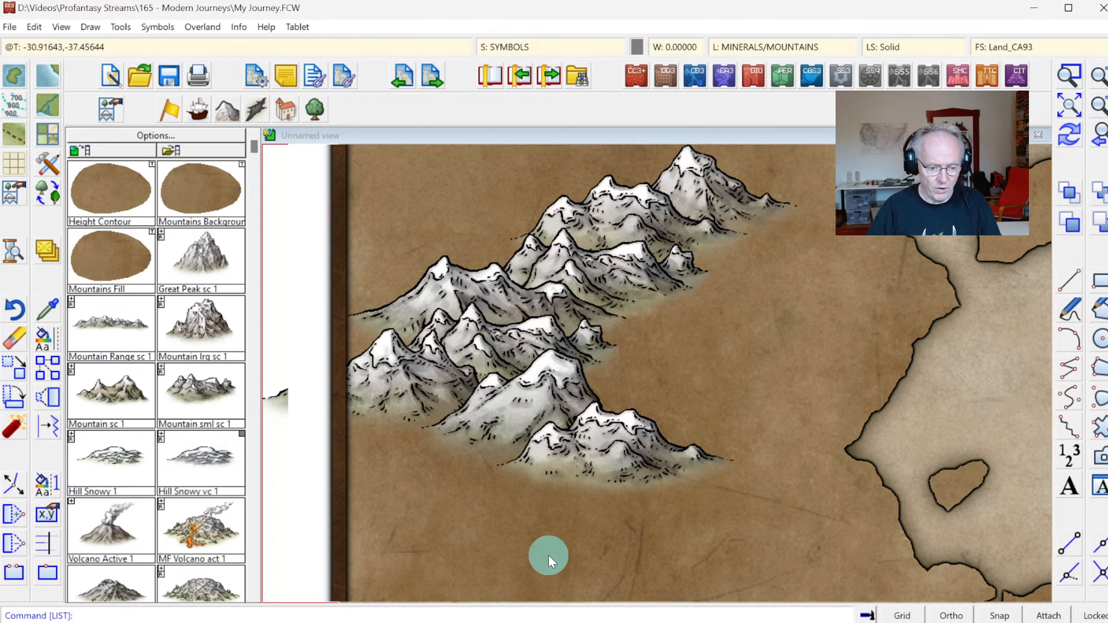
# Run the Delaydrawsym command and answer its delay-drawn symbols setting so the sheet effect applies to the mountains.
pyautogui.write('Delaydraw')
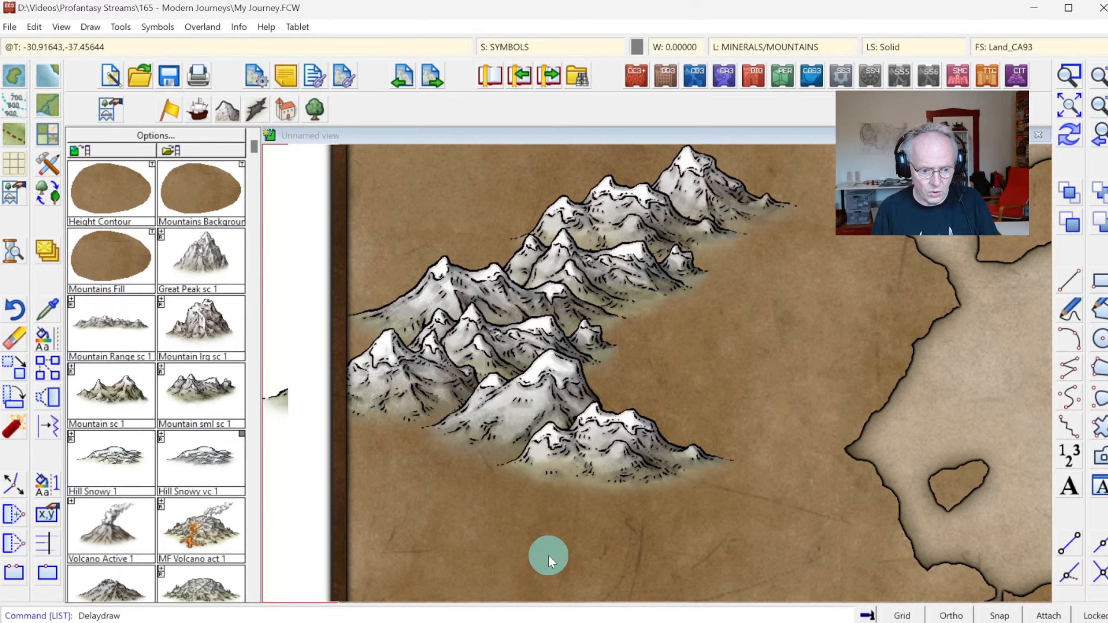
pyautogui.write('sym')
pyautogui.press('Return')
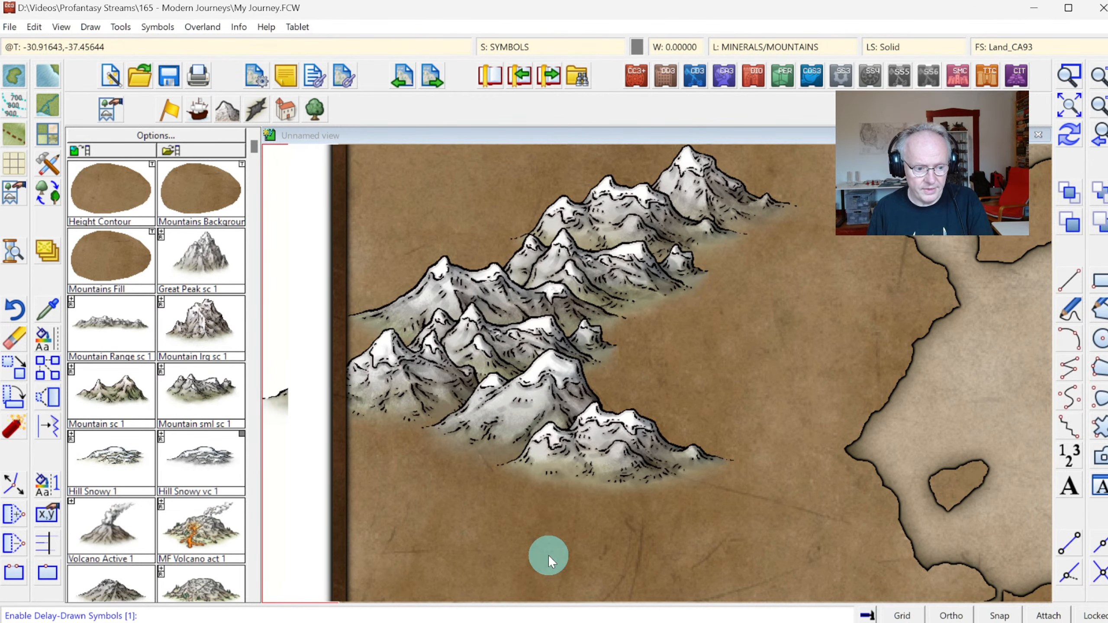
pyautogui.press('Return')
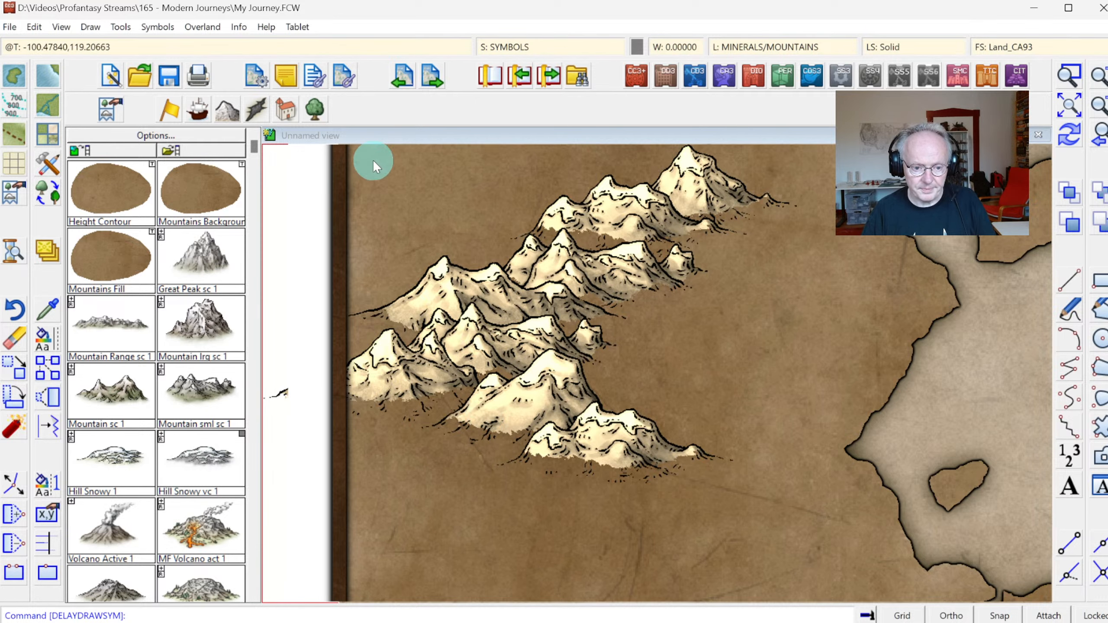
# Edit the RGB Matrix Process effect on the SYMBOLS sheet, setting the red, green and blue offsets to 0.1, and apply it.
pyautogui.click(1068, 103)
pyautogui.click(1067, 85)
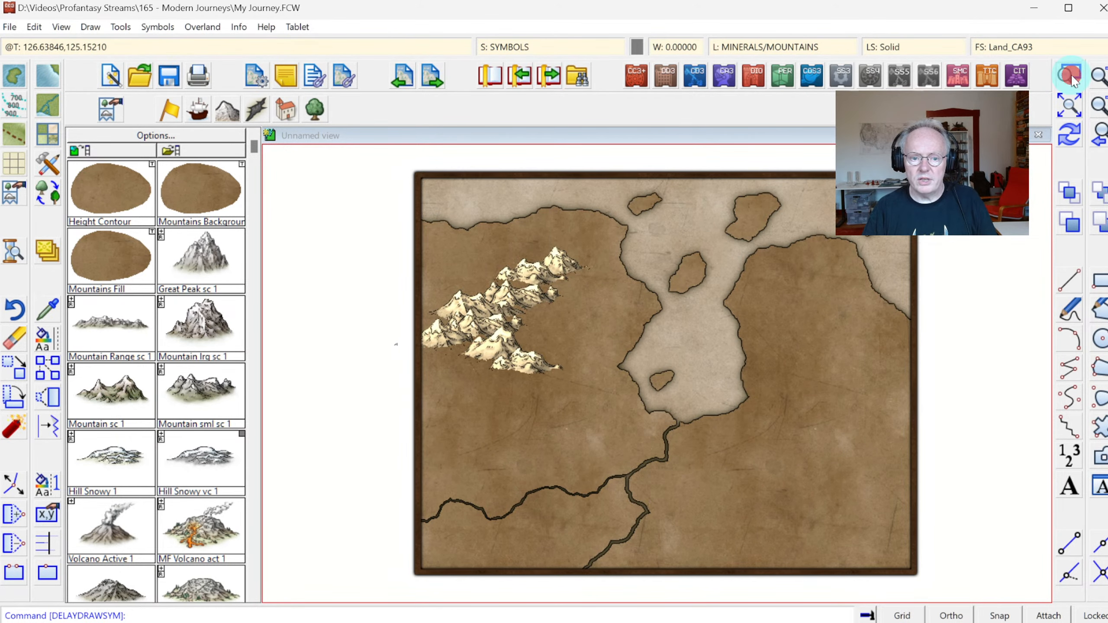
pyautogui.click(412, 238)
pyautogui.click(671, 394)
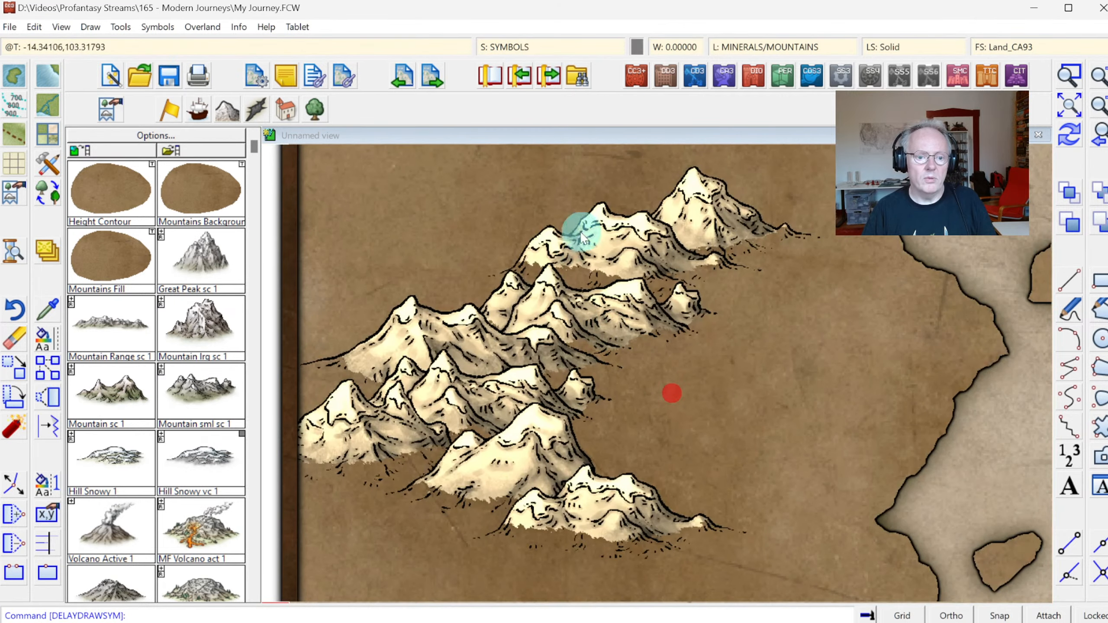
pyautogui.click(508, 46)
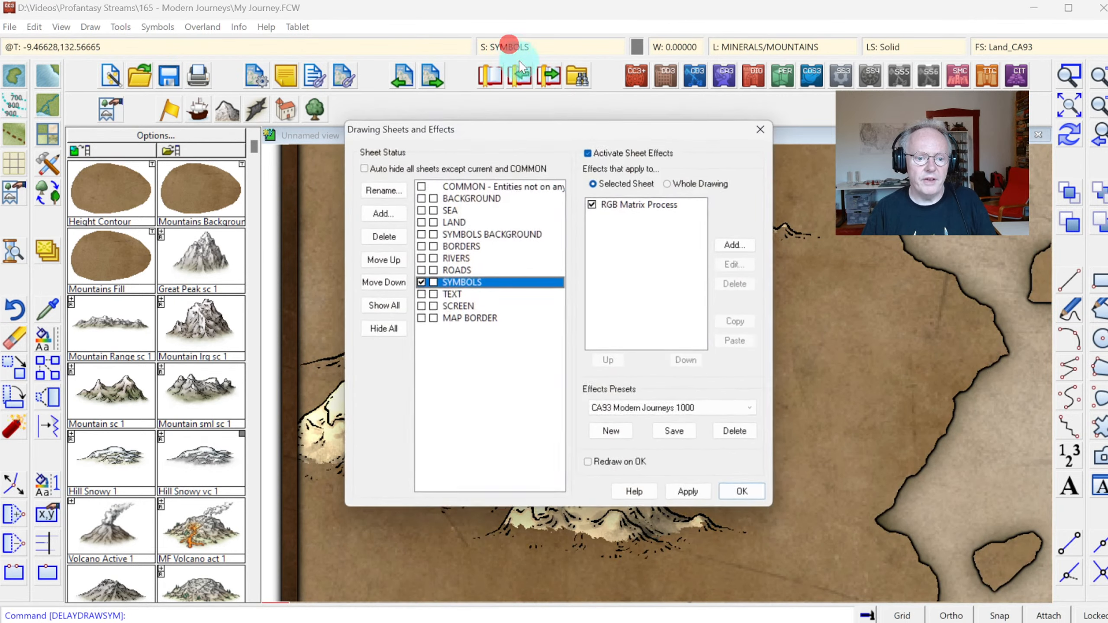
pyautogui.click(611, 205)
pyautogui.click(742, 265)
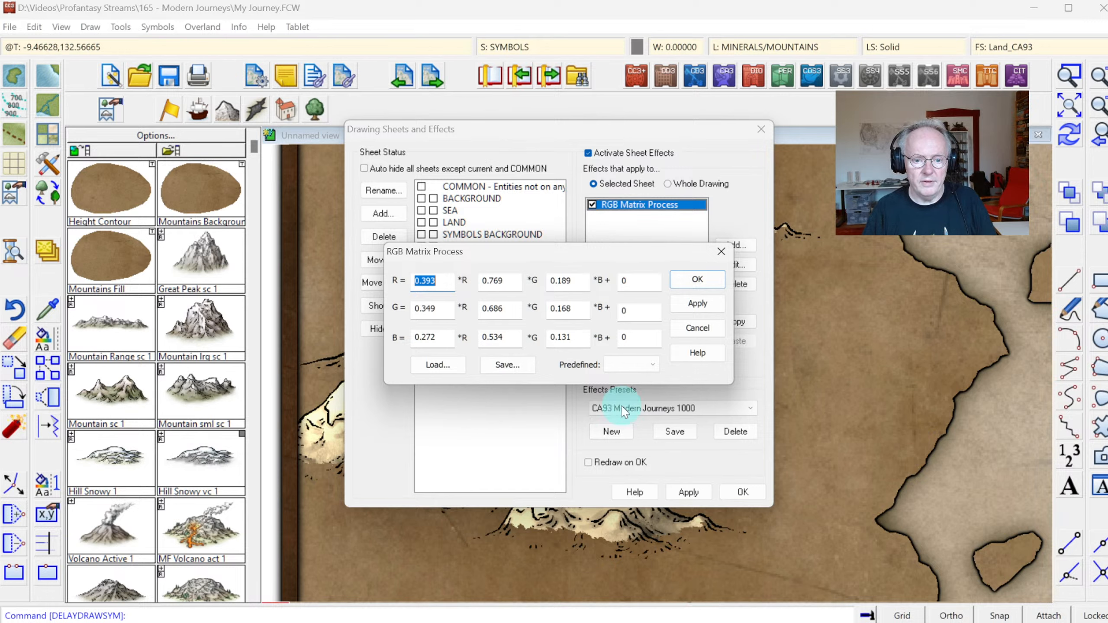
pyautogui.doubleClick(643, 282)
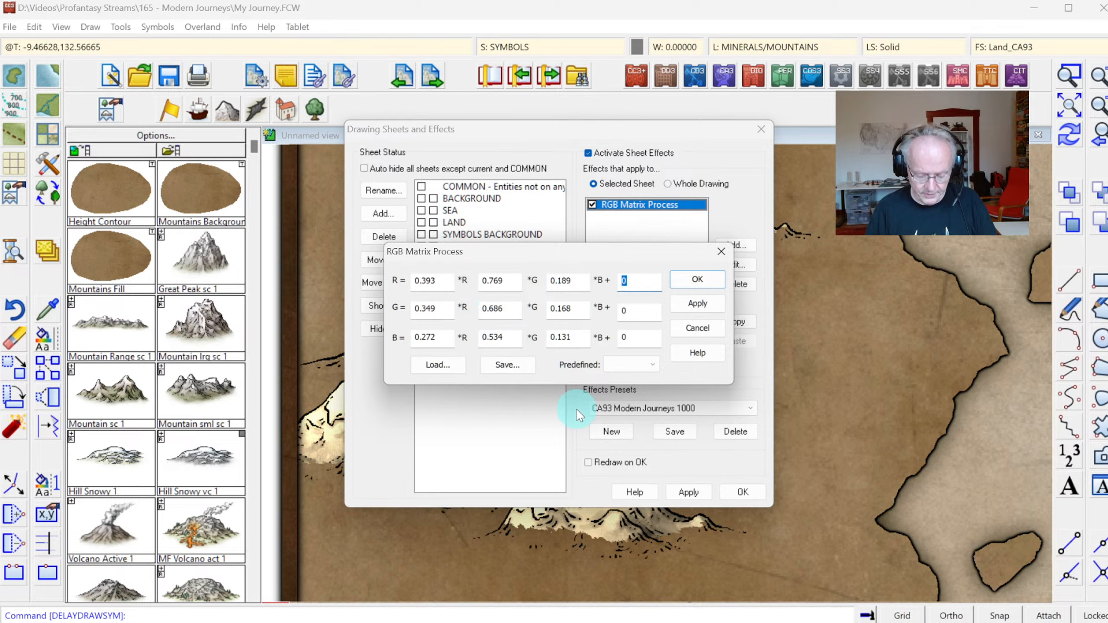
pyautogui.write('0.1')
pyautogui.hotkey('ctrl', 'a')
pyautogui.hotkey('ctrl', 'c')
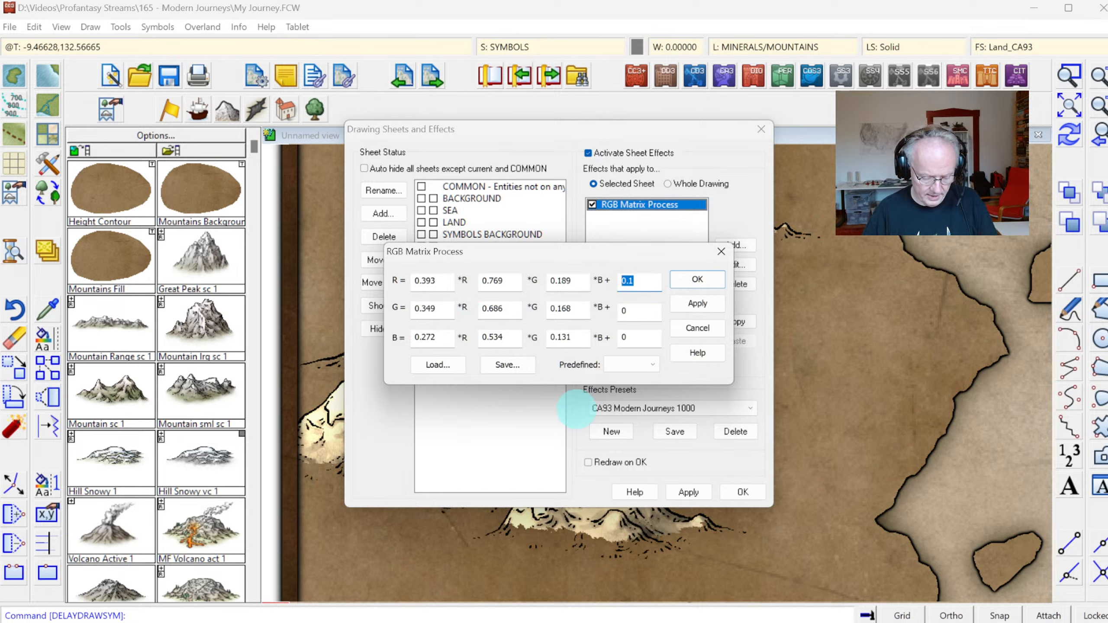
pyautogui.doubleClick(633, 311)
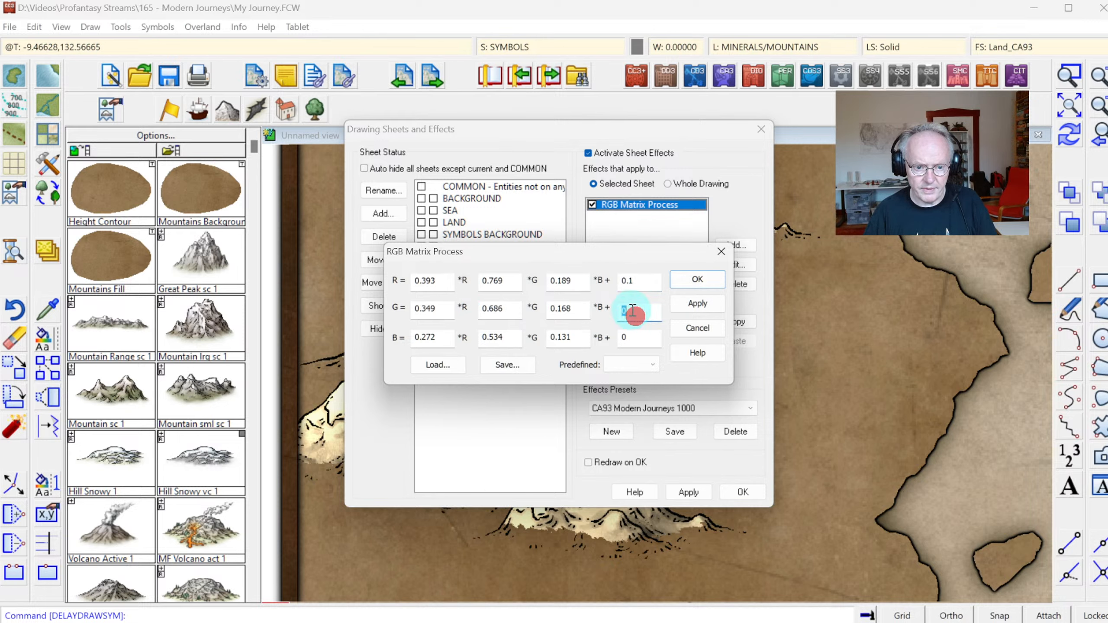
pyautogui.hotkey('ctrl', 'v')
pyautogui.doubleClick(632, 337)
pyautogui.hotkey('ctrl', 'v')
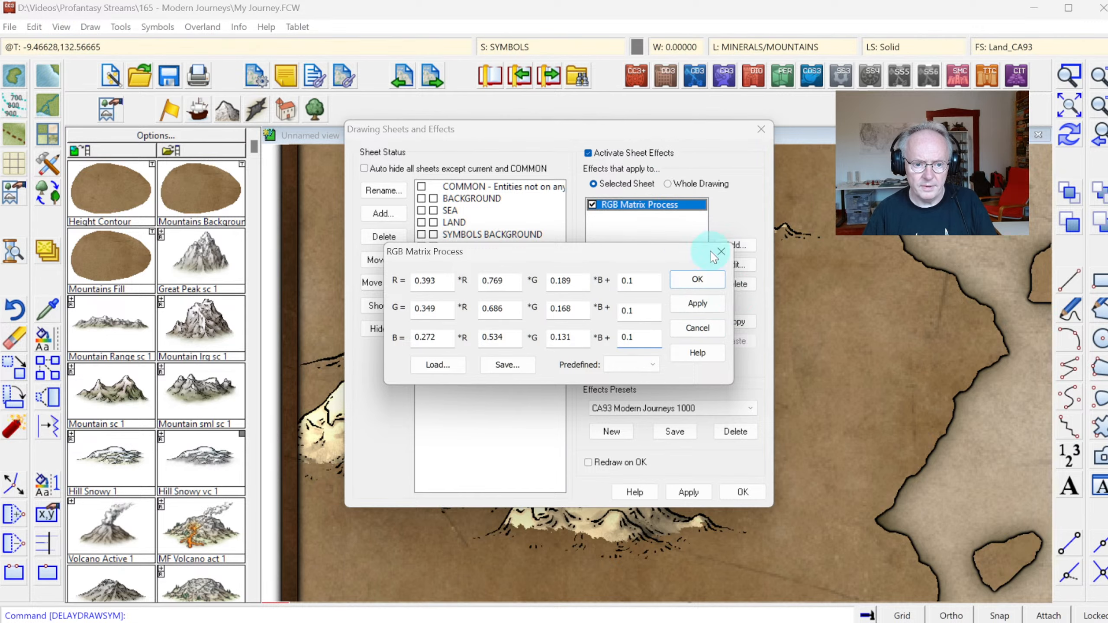
pyautogui.click(698, 303)
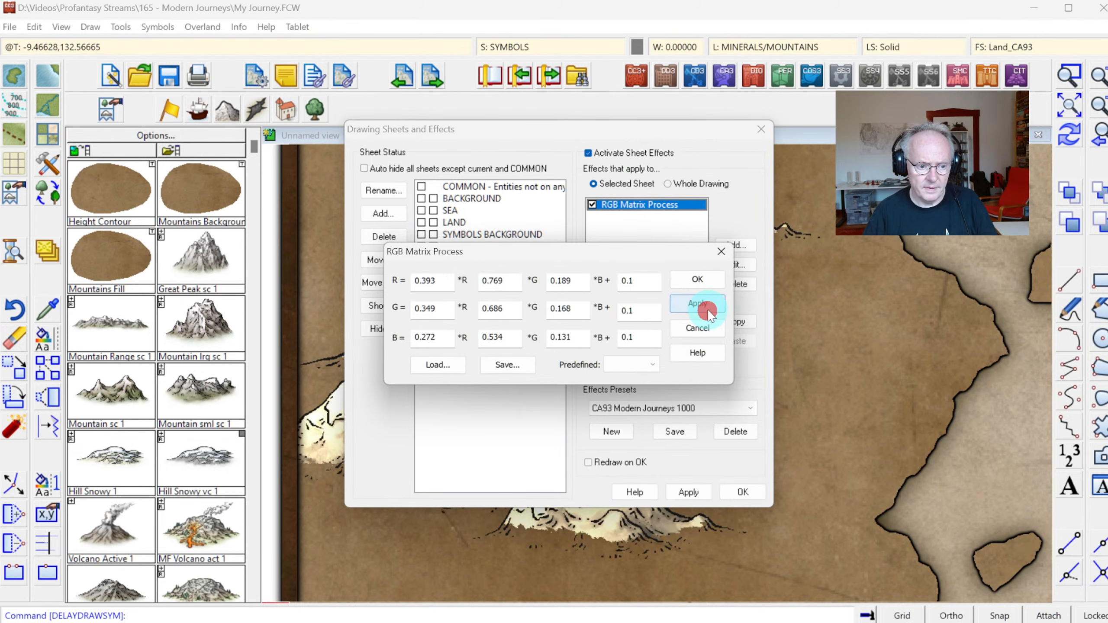
# Set the red, green and blue offsets of the RGB Matrix Process effect to -0.1 and apply them.
pyautogui.doubleClick(646, 281)
pyautogui.write('-0')
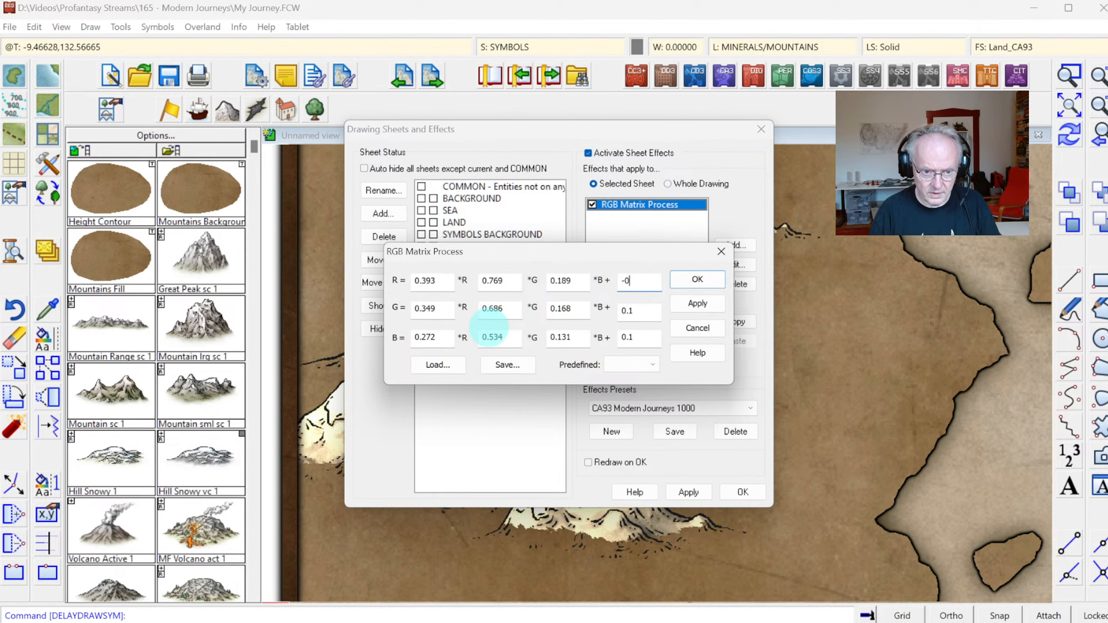
pyautogui.write('.1')
pyautogui.press('Tab')
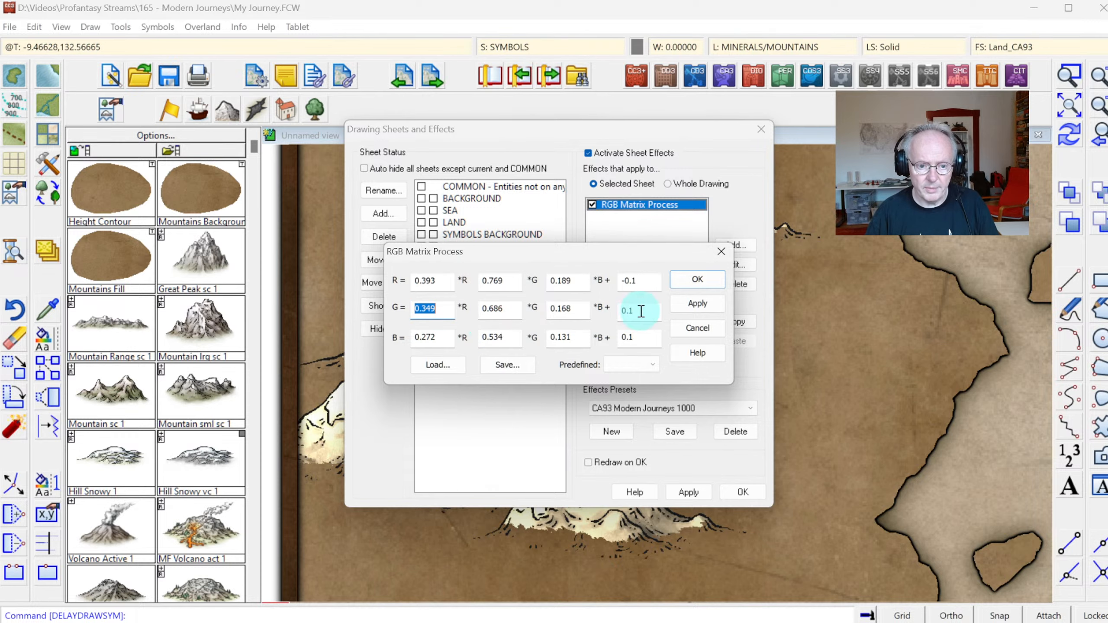
pyautogui.doubleClick(638, 281)
pyautogui.hotkey('ctrl', 'c')
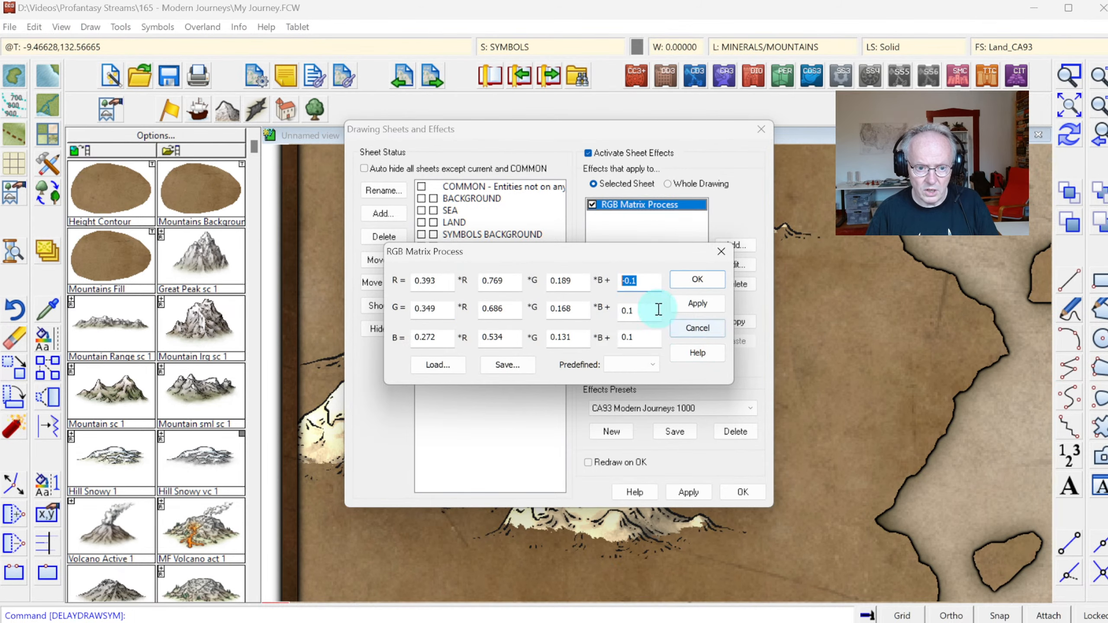
pyautogui.moveTo(630, 310); pyautogui.dragTo(619, 339)
pyautogui.hotkey('ctrl', 'v')
pyautogui.hotkey('ctrl', 'v')
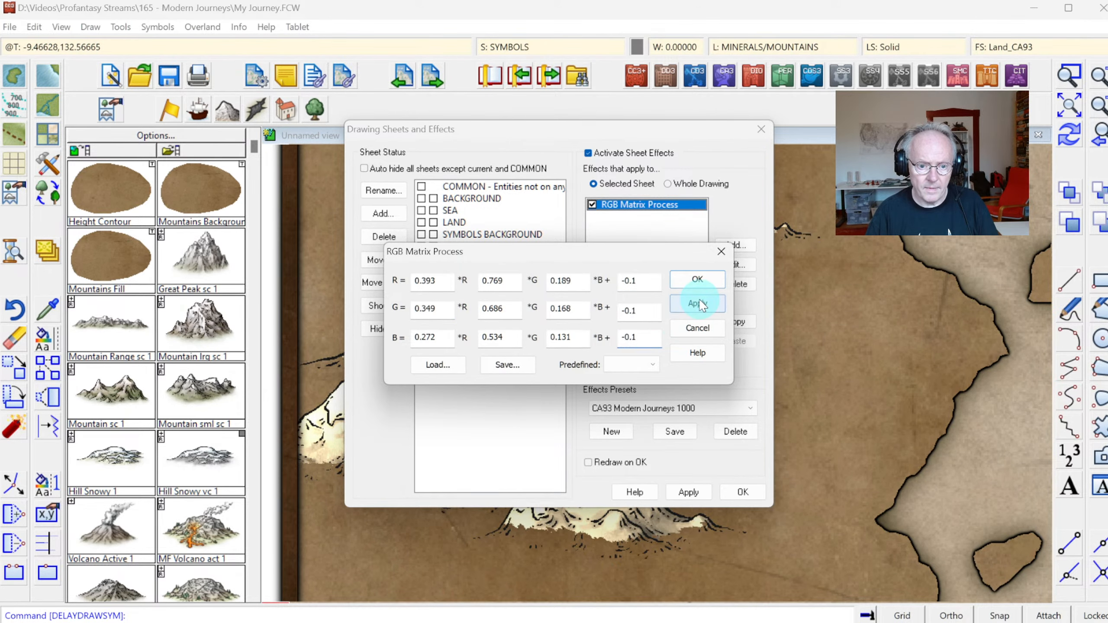
pyautogui.click(698, 303)
# Set the RGB Matrix Process effect's red, green and blue offsets to -0.25 and apply them.
pyautogui.doubleClick(643, 283)
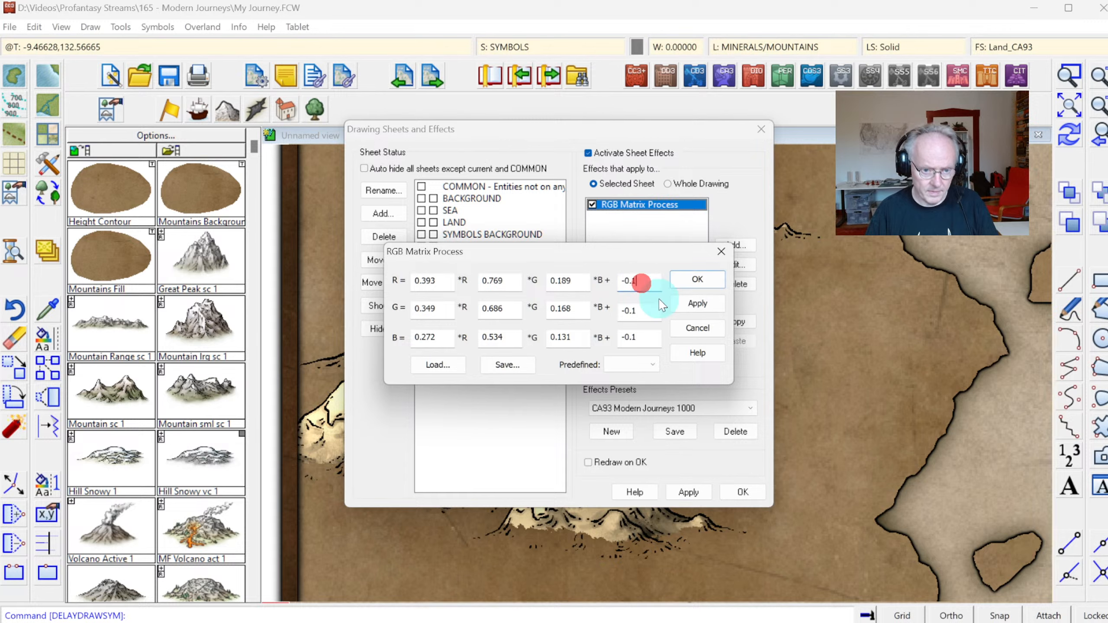
pyautogui.write('-0.25')
pyautogui.hotkey('shift', 'Home')
pyautogui.hotkey('ctrl', 'c')
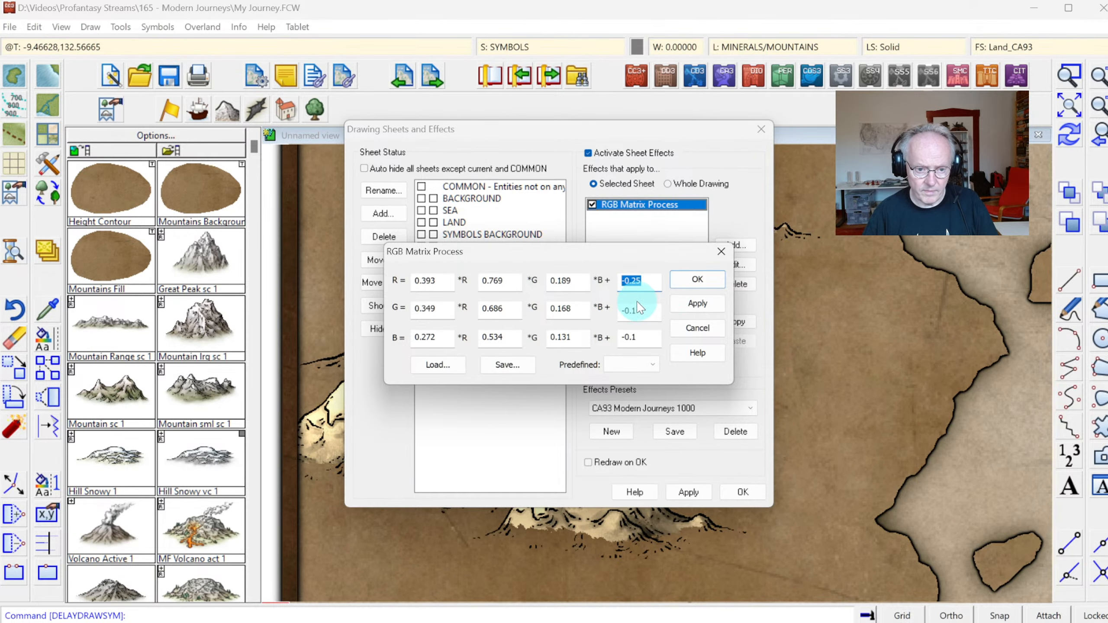
pyautogui.doubleClick(640, 313)
pyautogui.hotkey('ctrl', 'v')
pyautogui.doubleClick(647, 339)
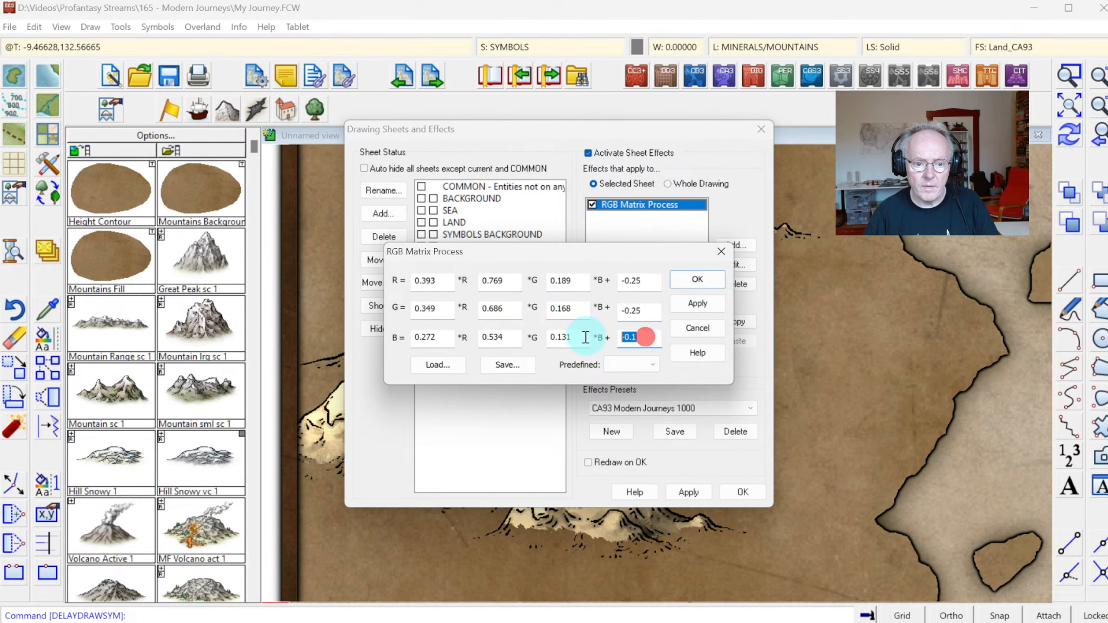
pyautogui.hotkey('ctrl', 'v')
pyautogui.click(698, 303)
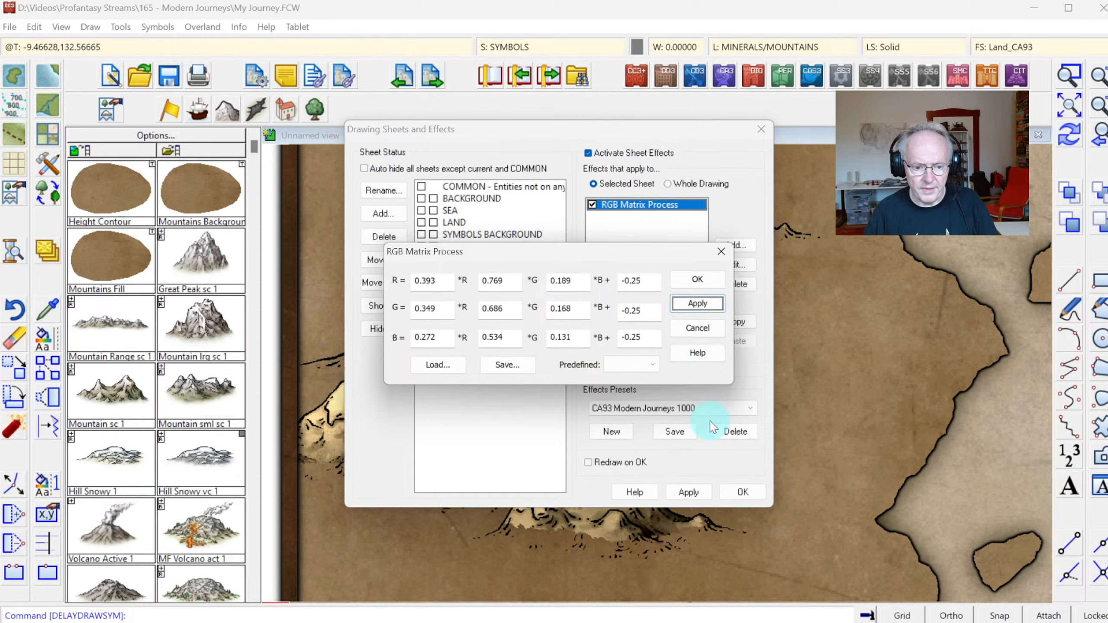
# Save the matrix settings as the color matrix file DarkerSepia and accept the SYMBOLS sheet effect.
pyautogui.moveTo(529, 260); pyautogui.dragTo(801, 248)
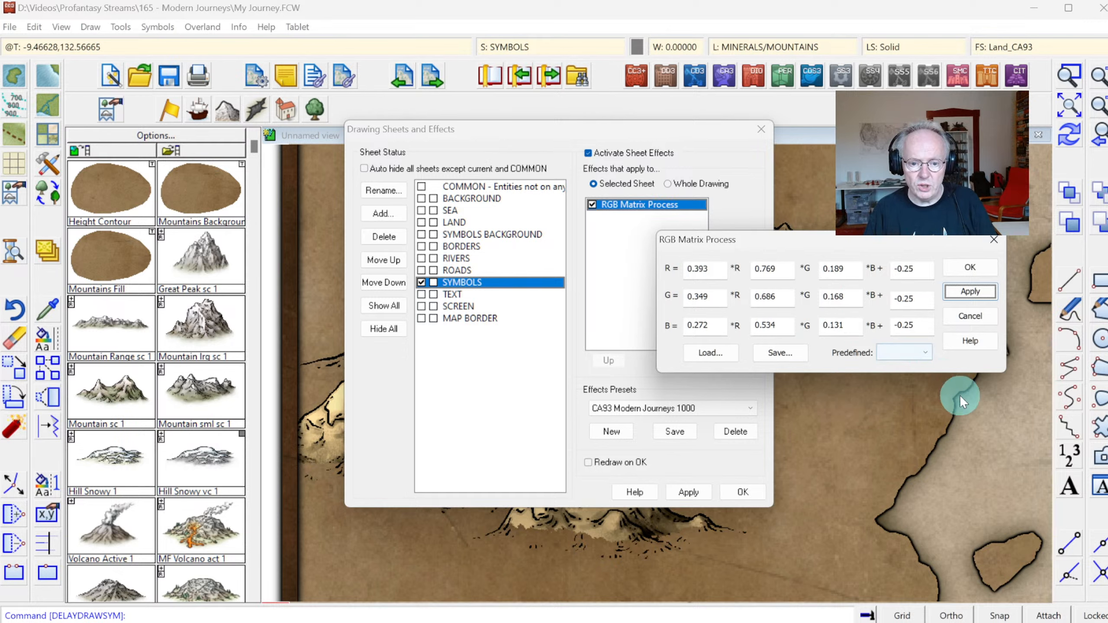
pyautogui.click(779, 355)
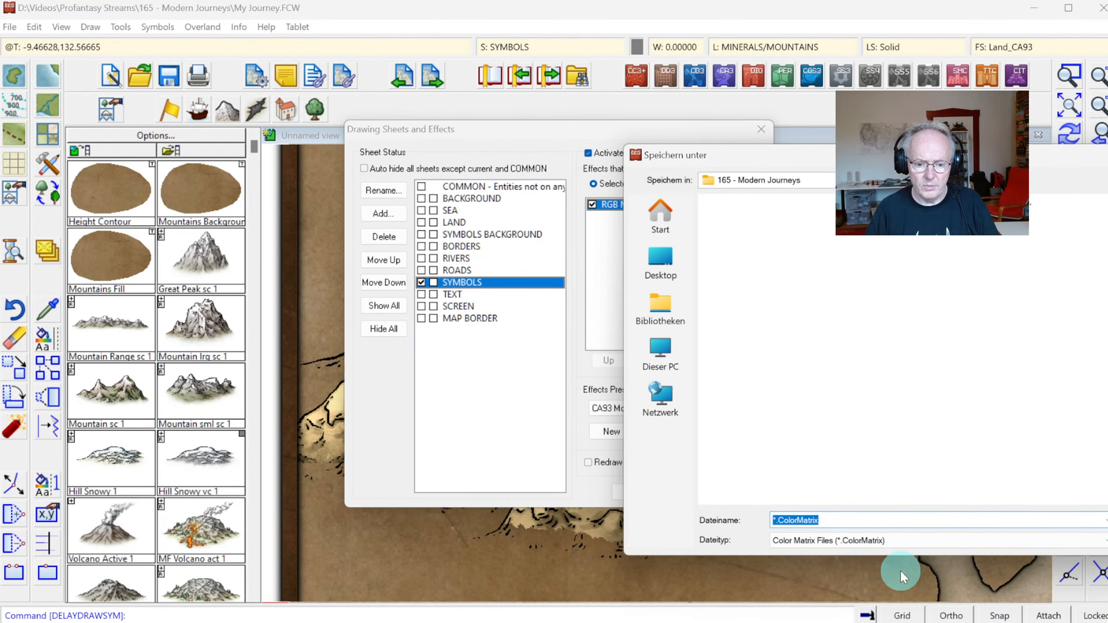
pyautogui.press('Home')
pyautogui.write('Darke')
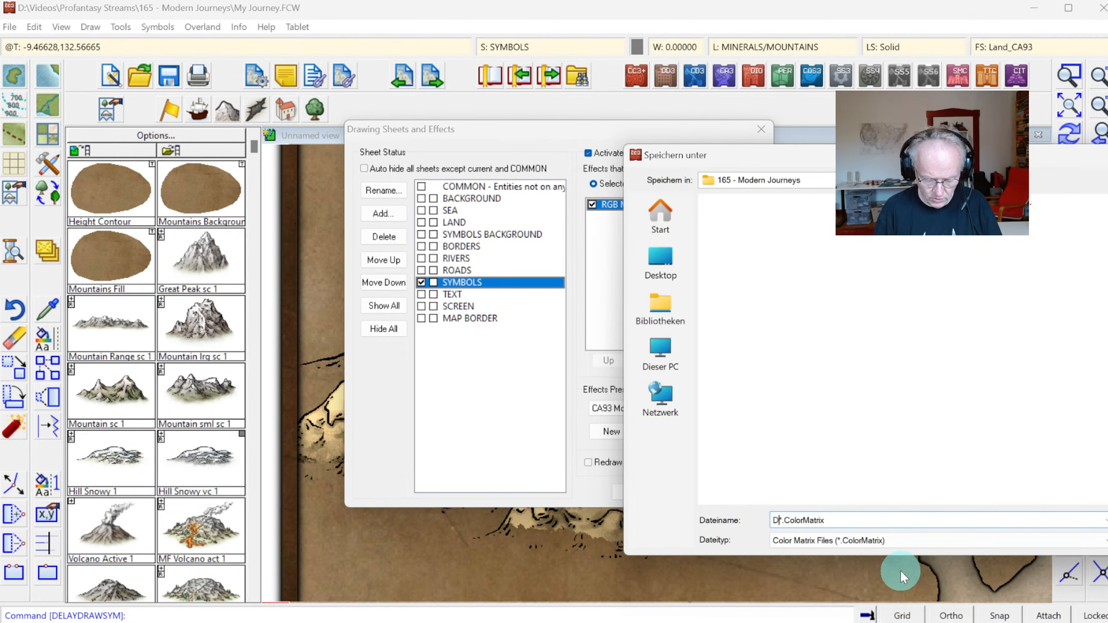
pyautogui.write('rSepia')
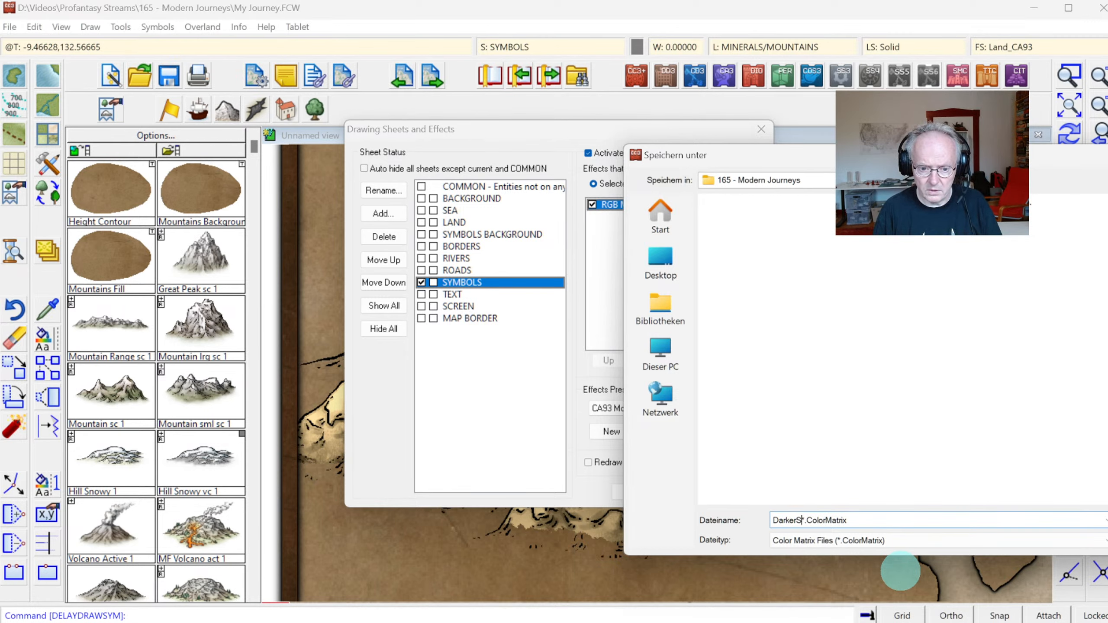
pyautogui.press('Return')
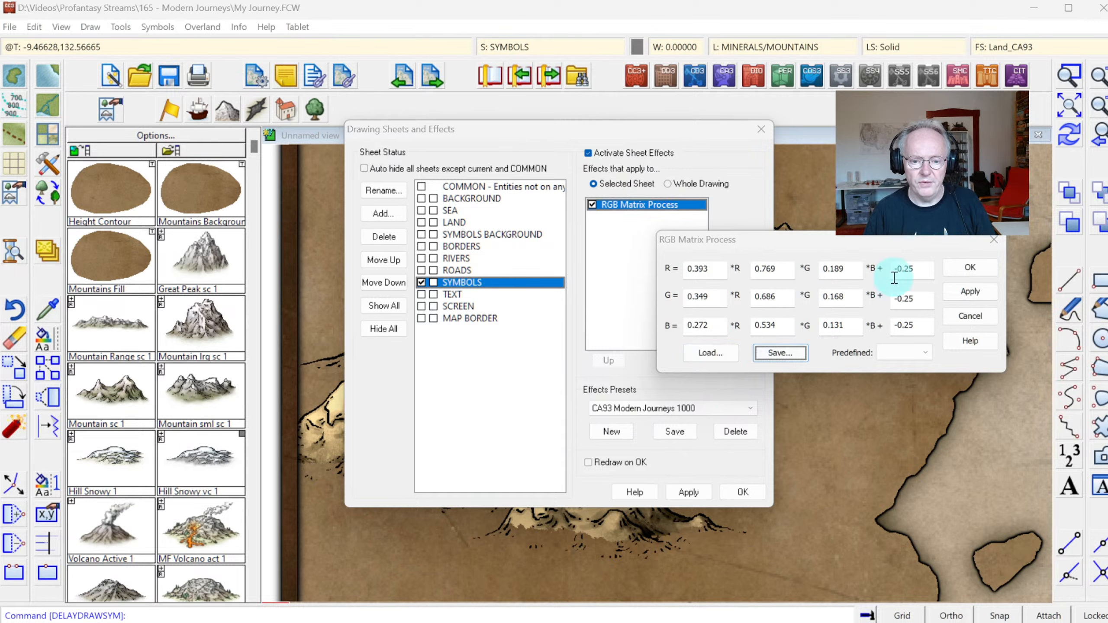
pyautogui.click(969, 264)
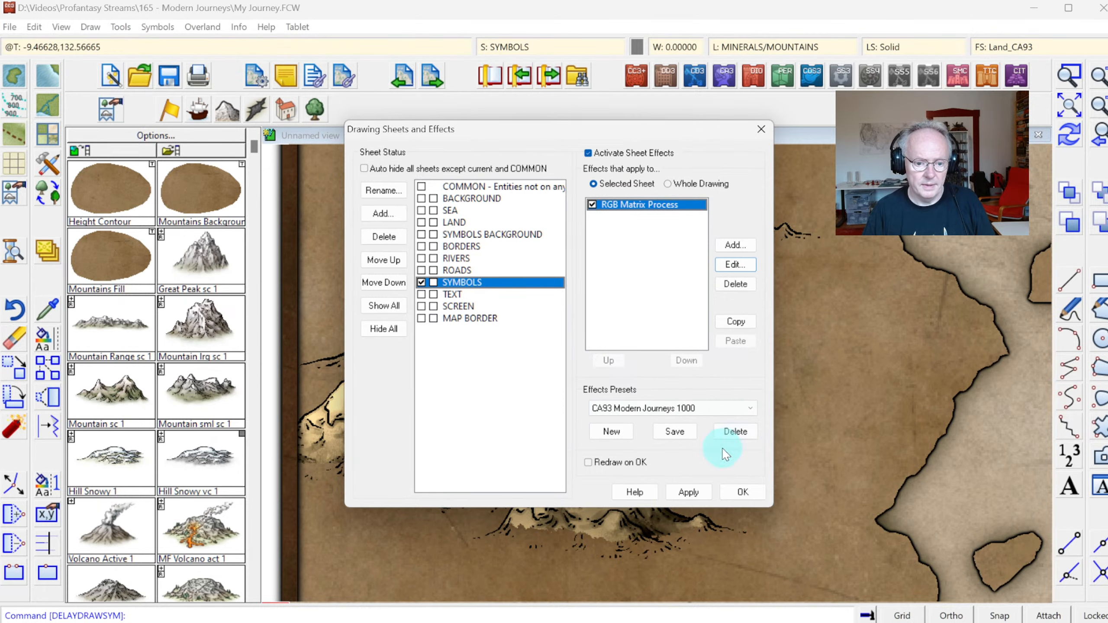
pyautogui.click(738, 499)
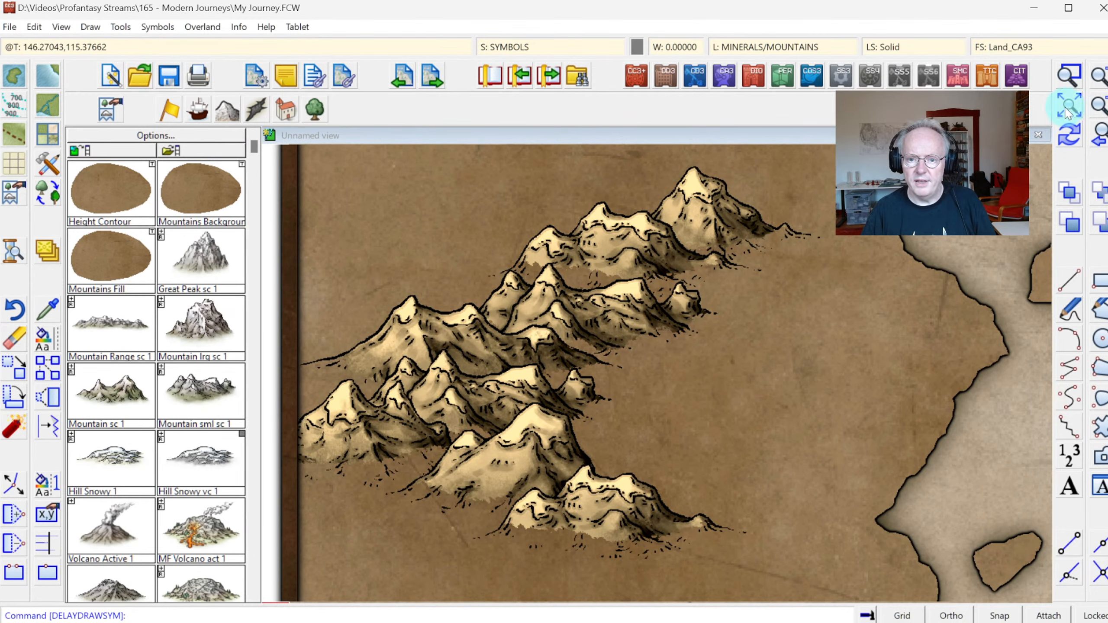
pyautogui.click(1071, 102)
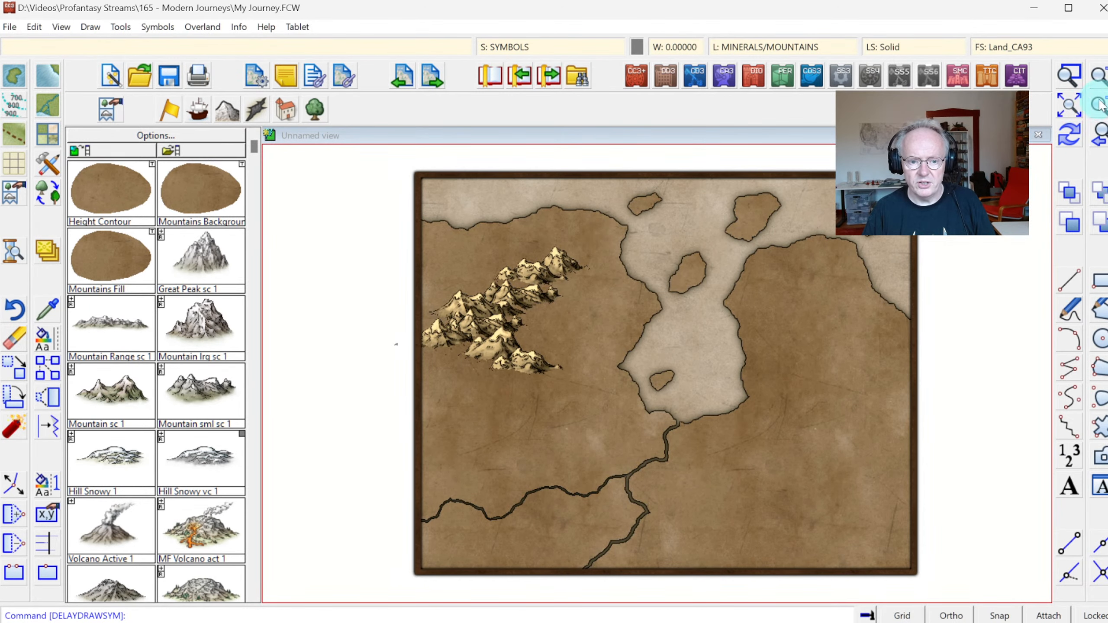
pyautogui.click(1102, 136)
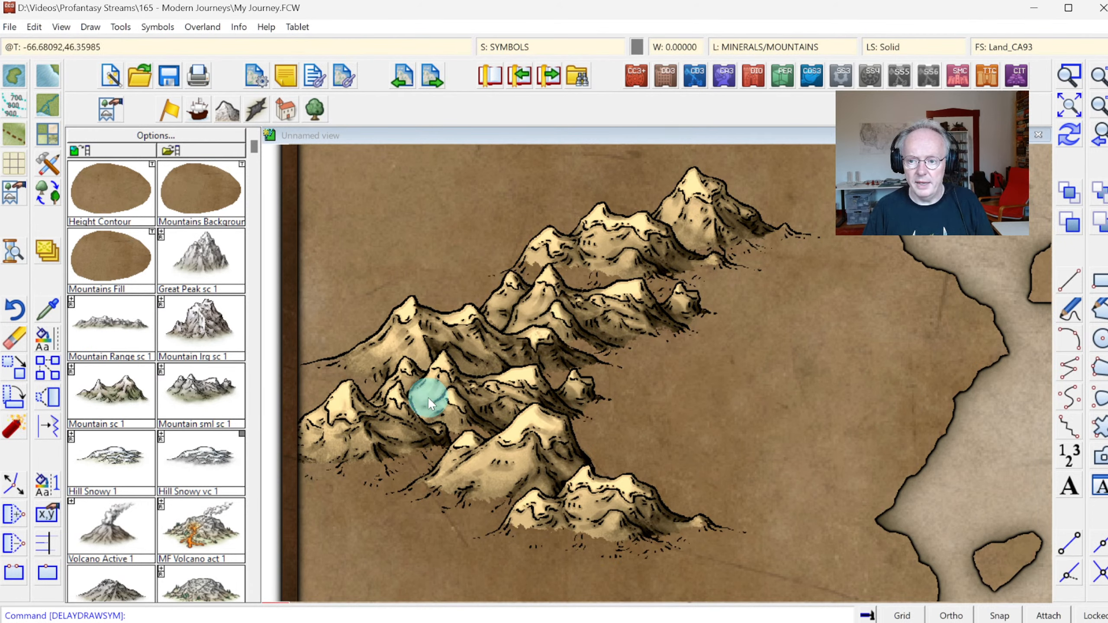
# Edit the OnOpenMacro map note, adding the line DELAYDRAWSYM 0 after the CATALOG line, and accept the change.
pyautogui.click(255, 72)
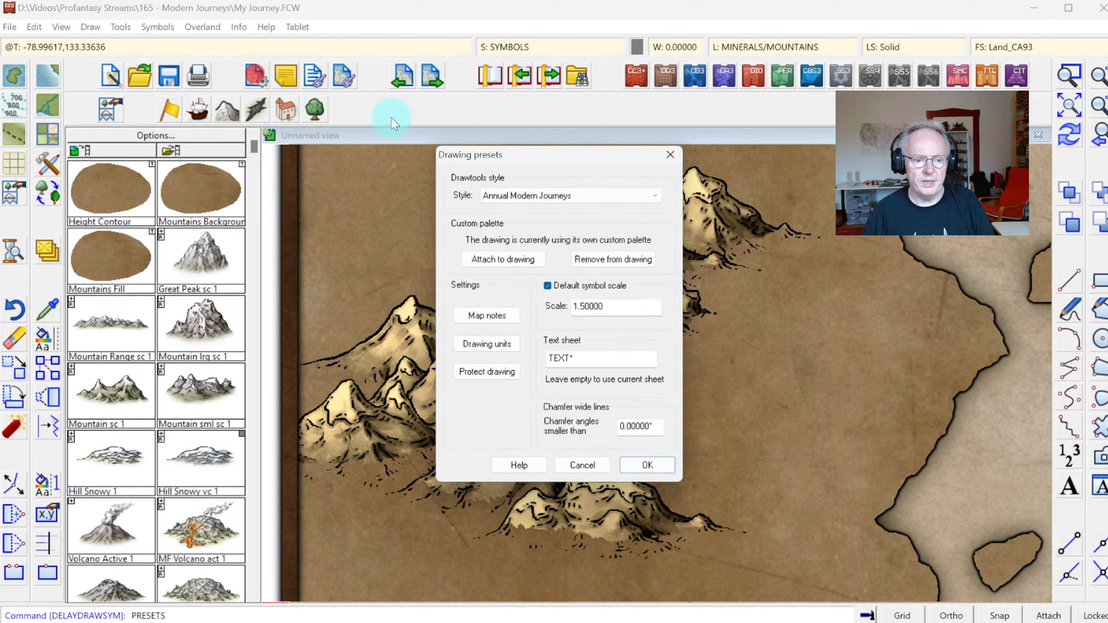
pyautogui.click(506, 317)
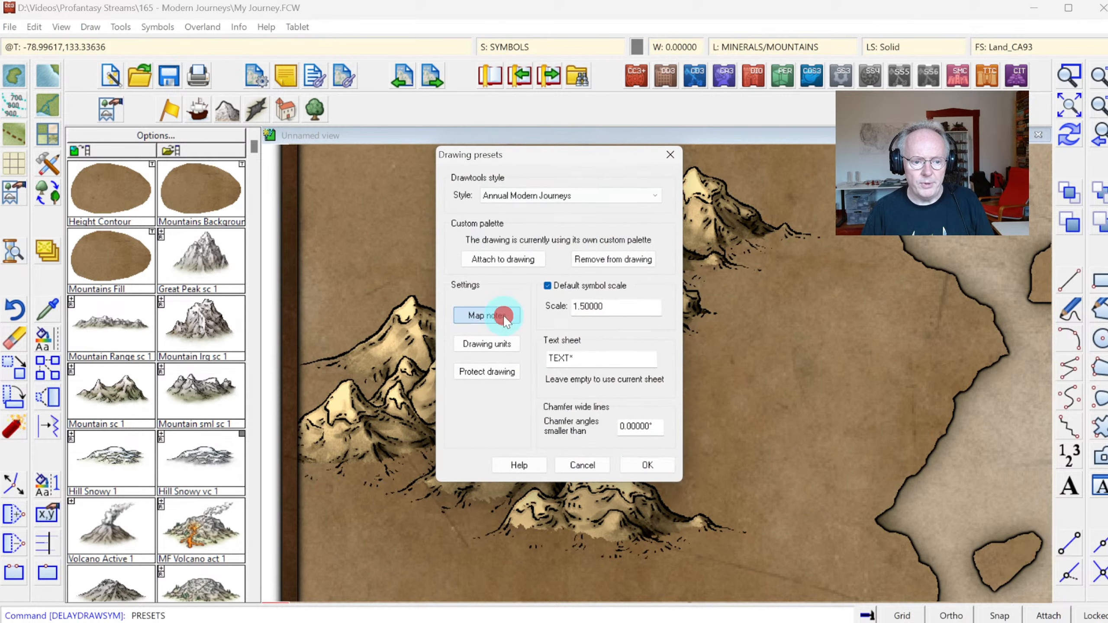
pyautogui.click(481, 276)
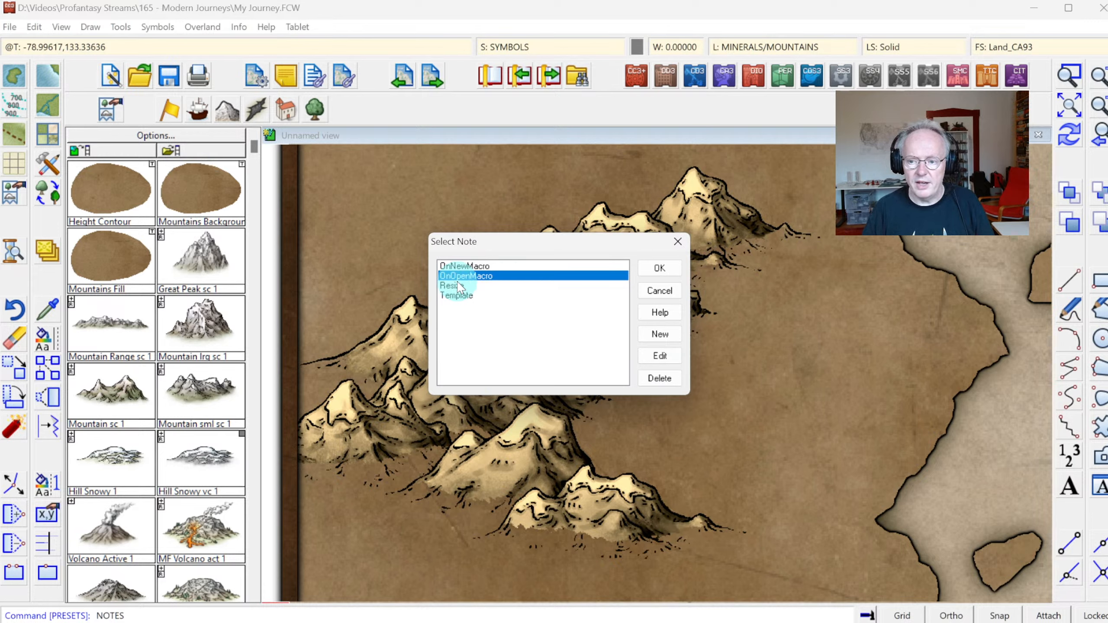
pyautogui.click(669, 356)
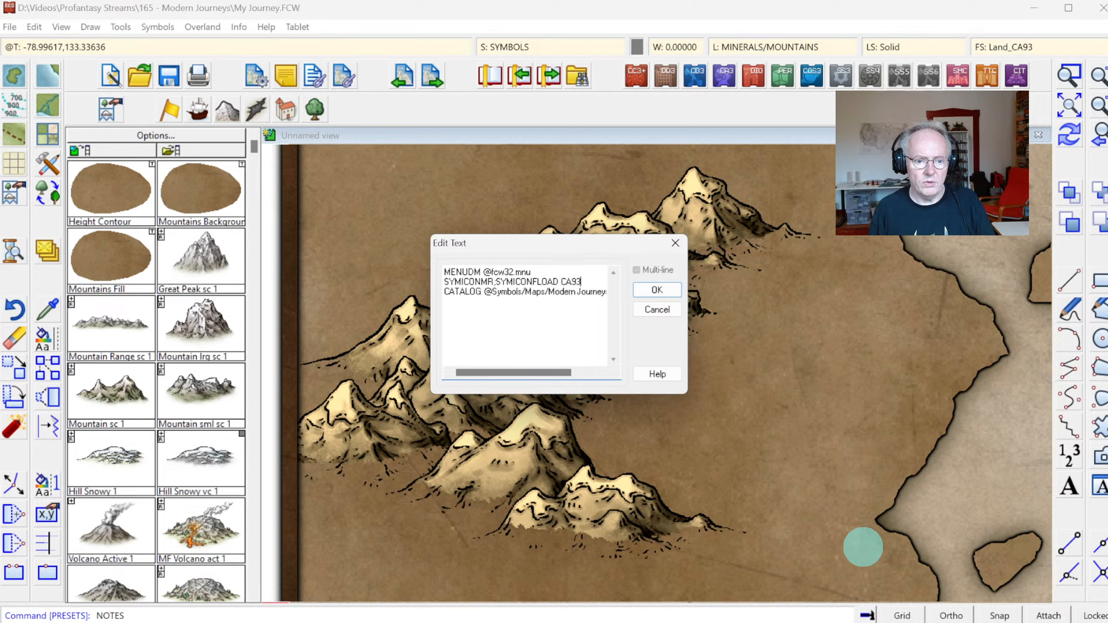
pyautogui.press('End')
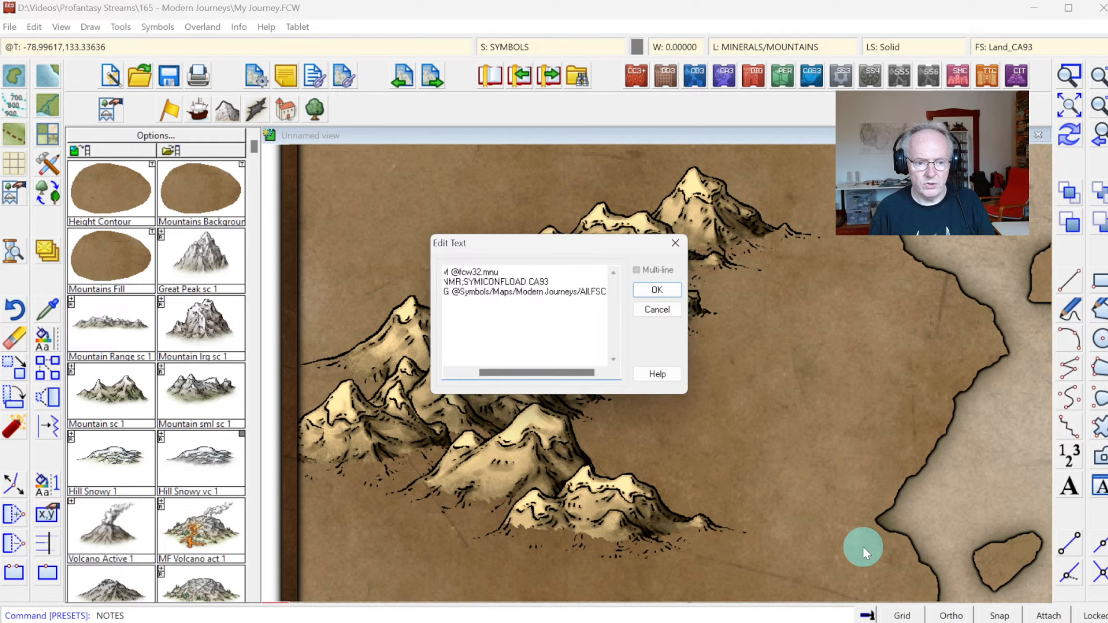
pyautogui.press('Home')
pyautogui.press('End')
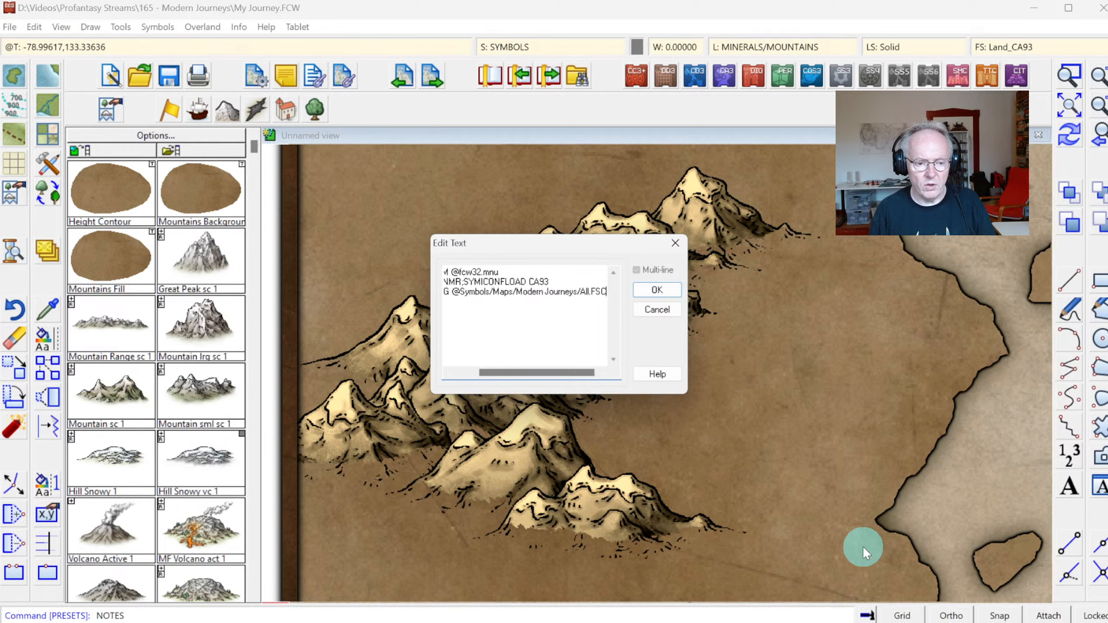
pyautogui.press('Return')
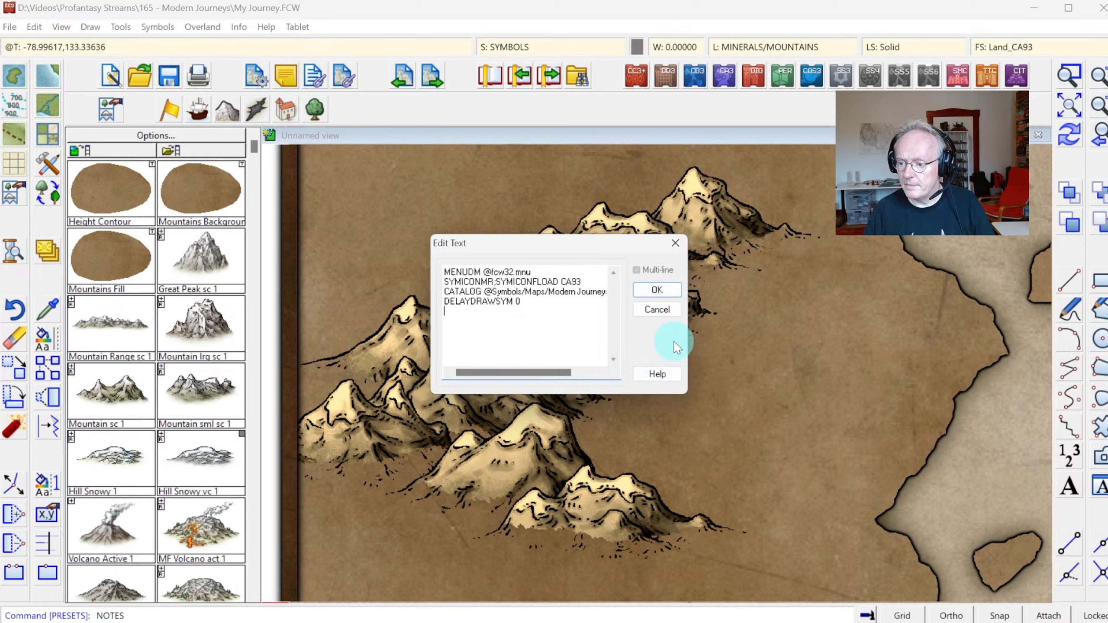
pyautogui.click(650, 287)
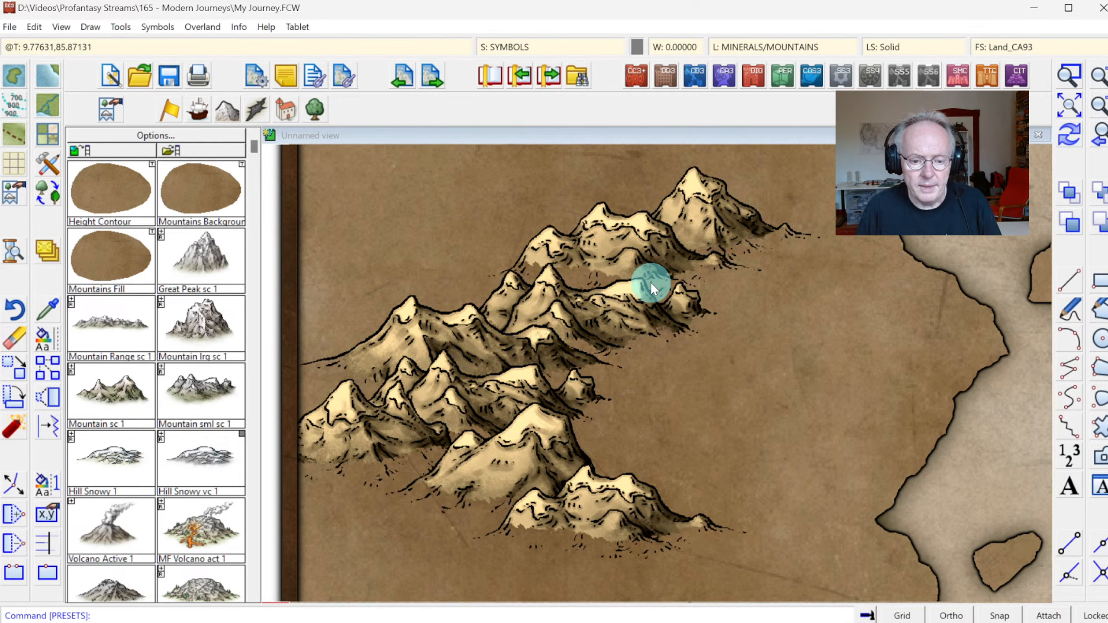
# Place a Mountain sml sc 1 symbol in the northern part of the eastern landmass.
pyautogui.click(1072, 107)
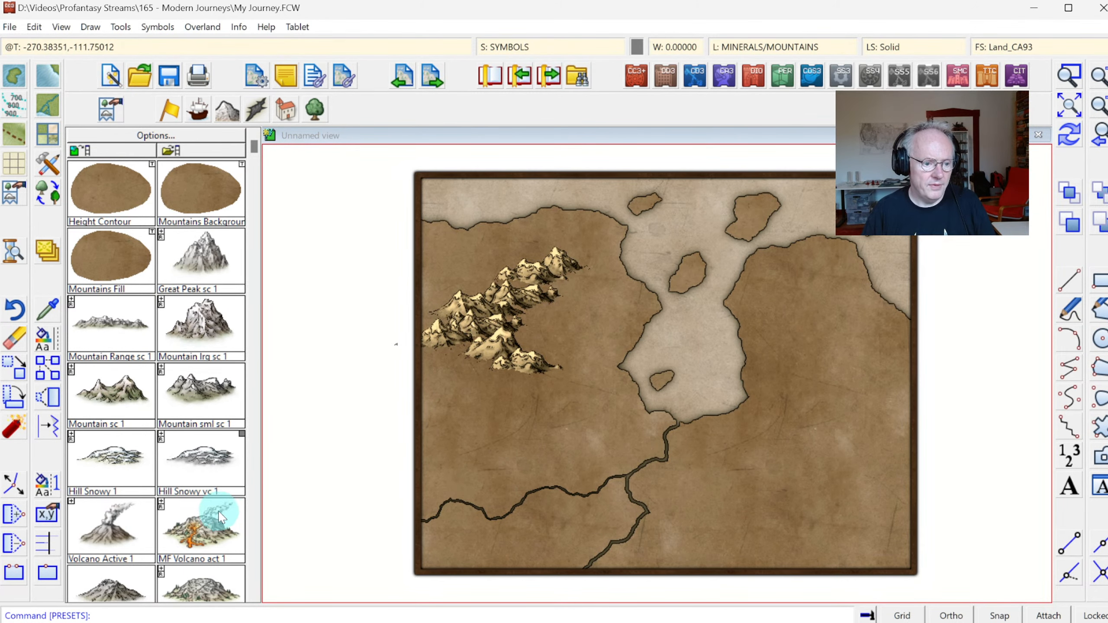
pyautogui.click(213, 395)
pyautogui.click(821, 340)
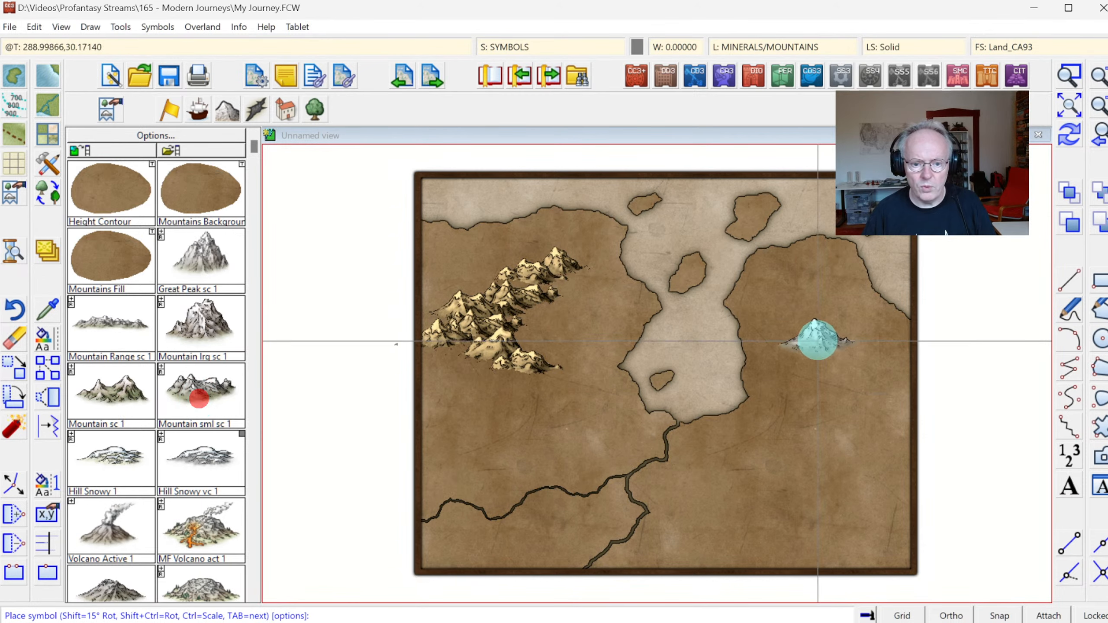
pyautogui.click(825, 340)
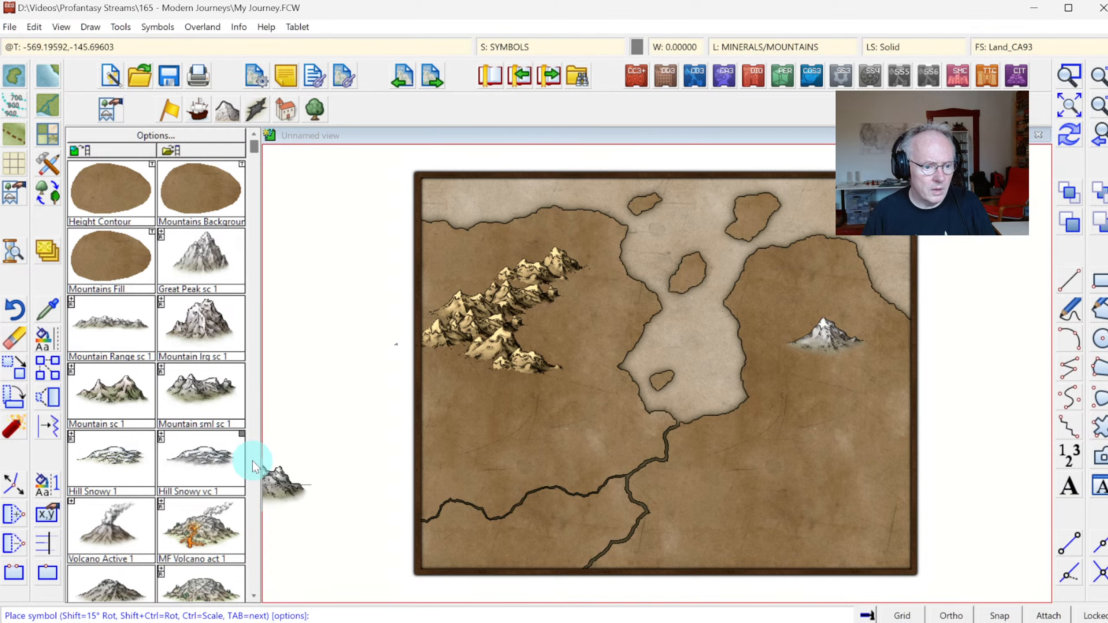
# Place a chain of six Hills 1 symbols from the eastern mountain down to the map's southern edge and redraw.
pyautogui.click(252, 470)
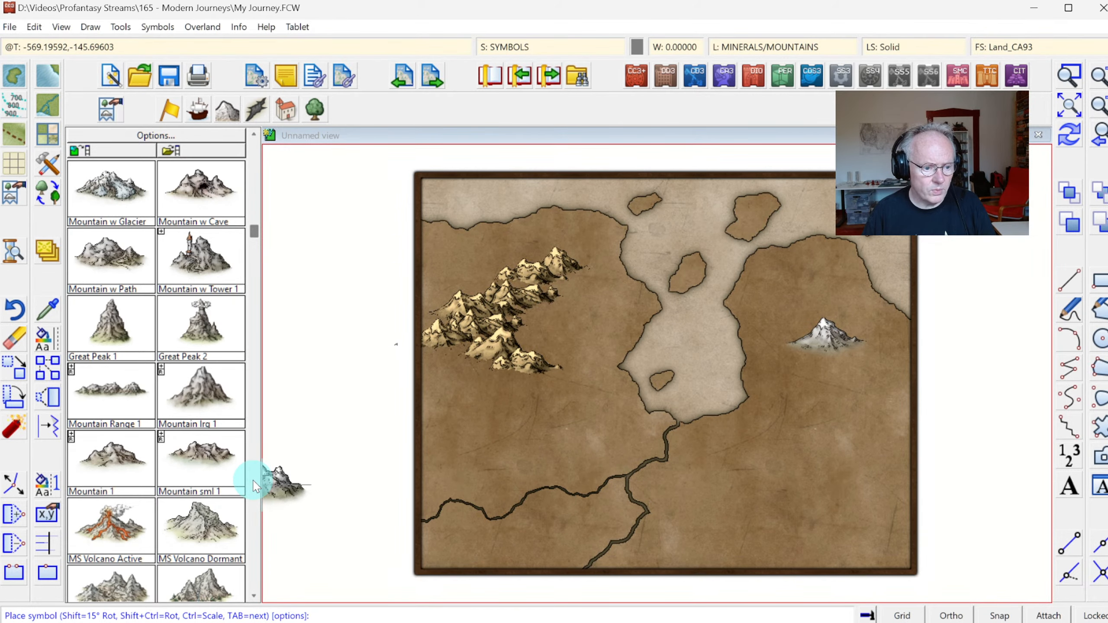
pyautogui.click(254, 482)
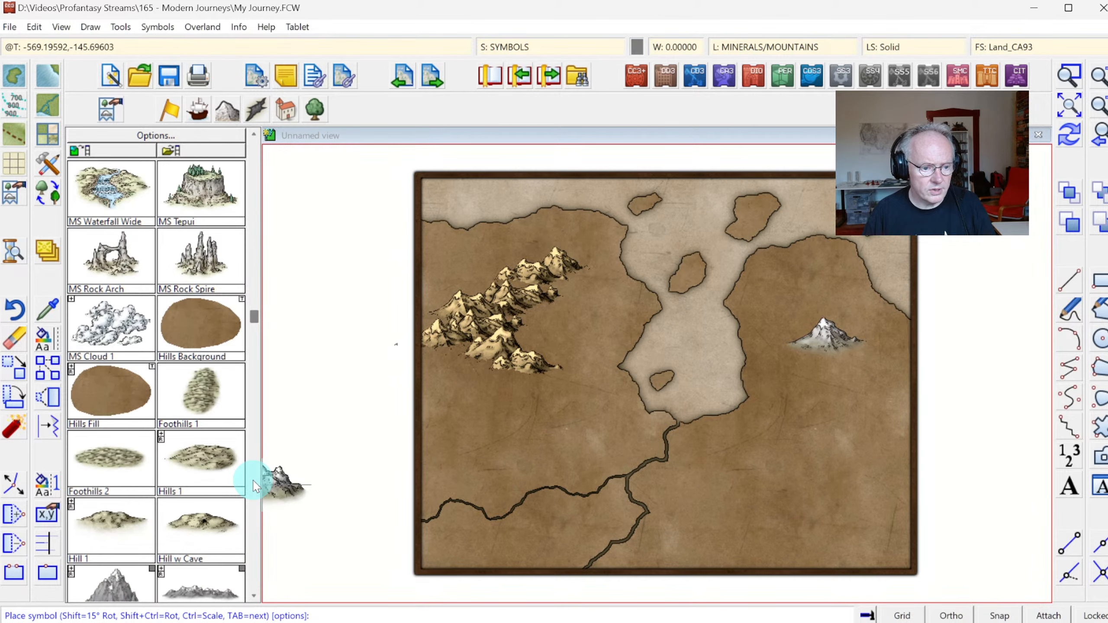
pyautogui.click(201, 465)
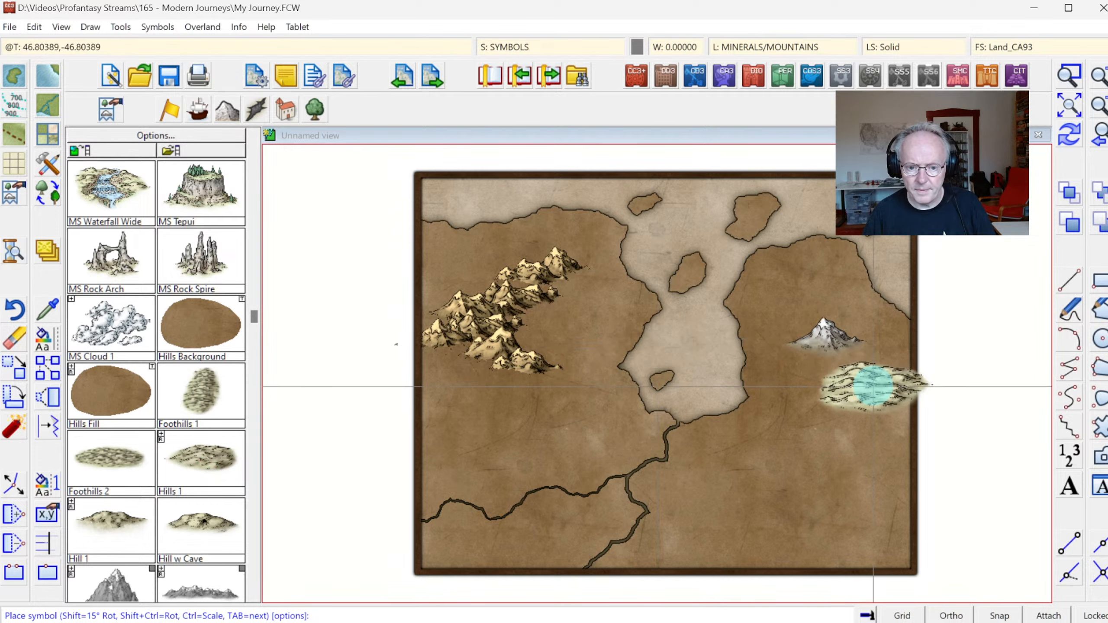
pyautogui.click(869, 359)
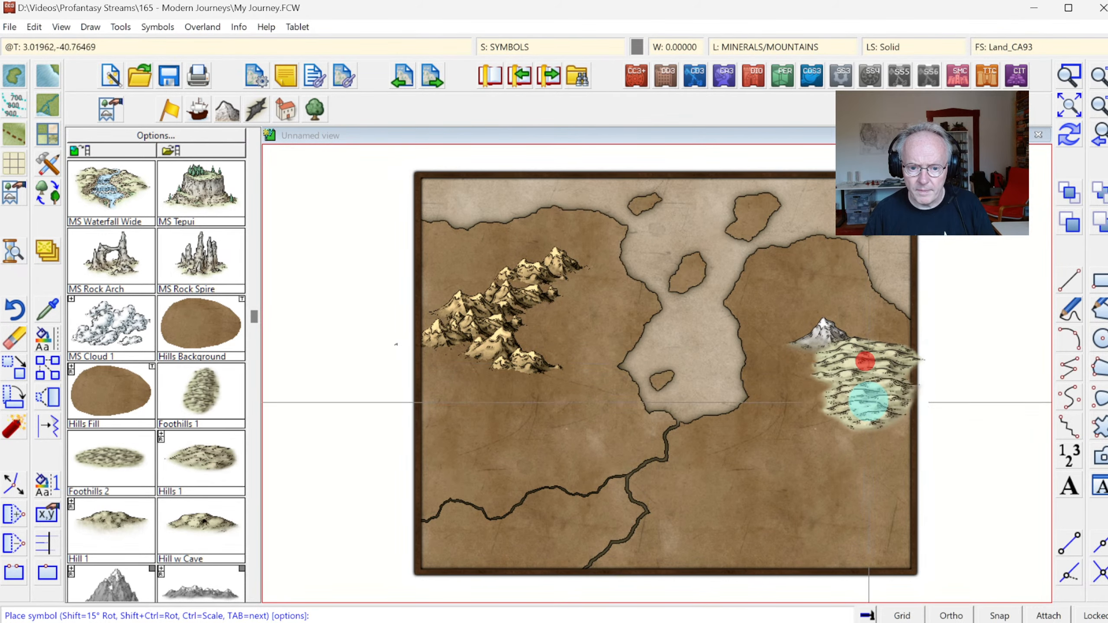
pyautogui.click(879, 399)
pyautogui.click(890, 445)
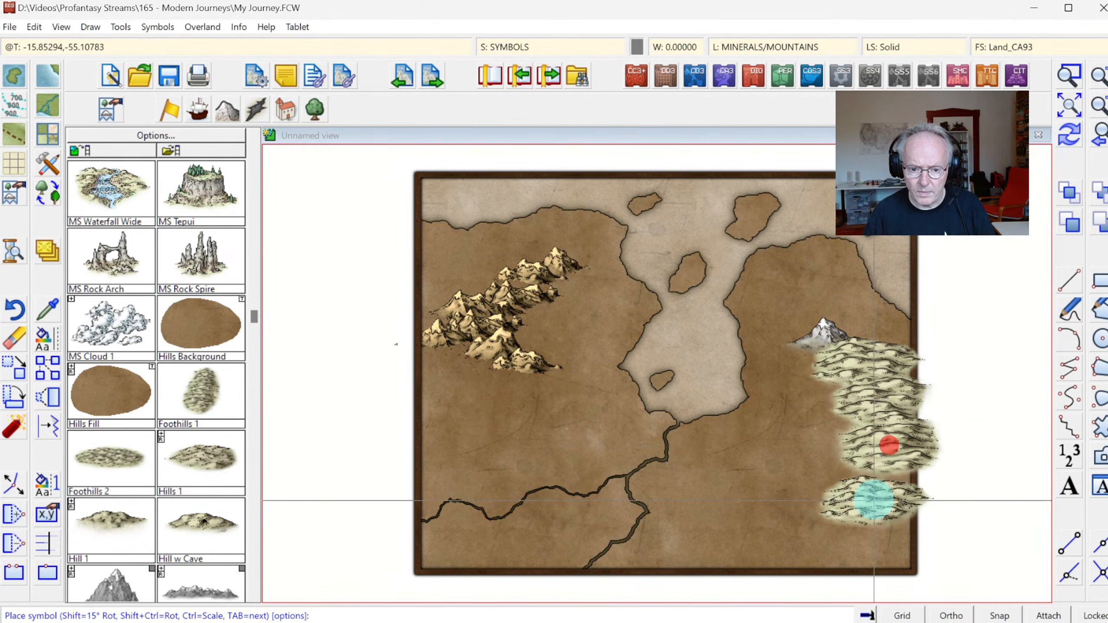
pyautogui.click(829, 512)
pyautogui.click(774, 554)
pyautogui.click(910, 500)
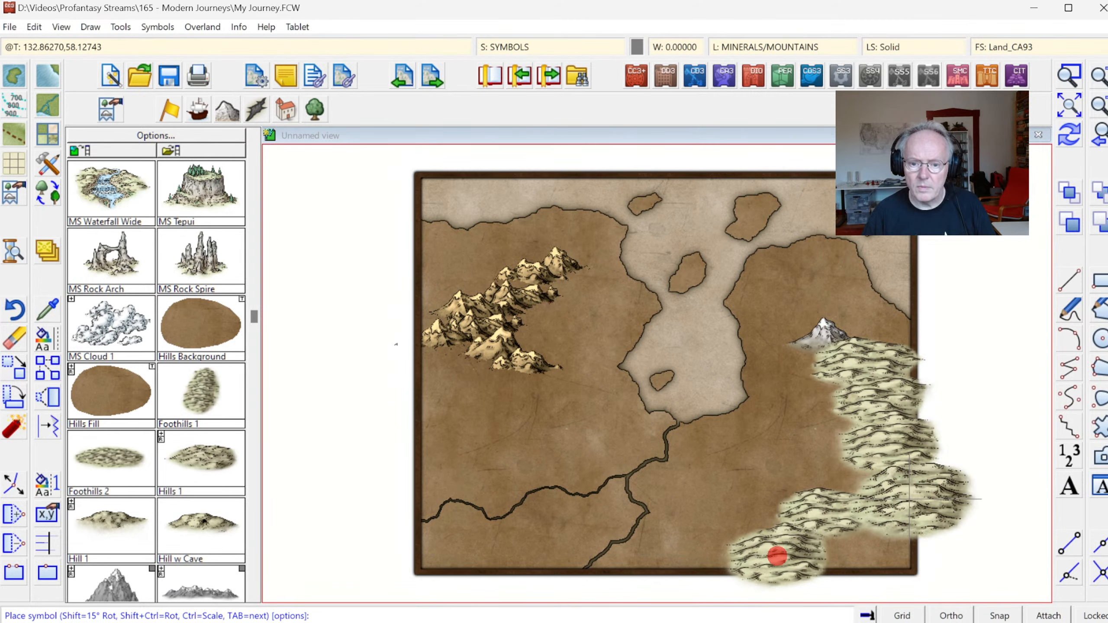
pyautogui.click(1069, 135)
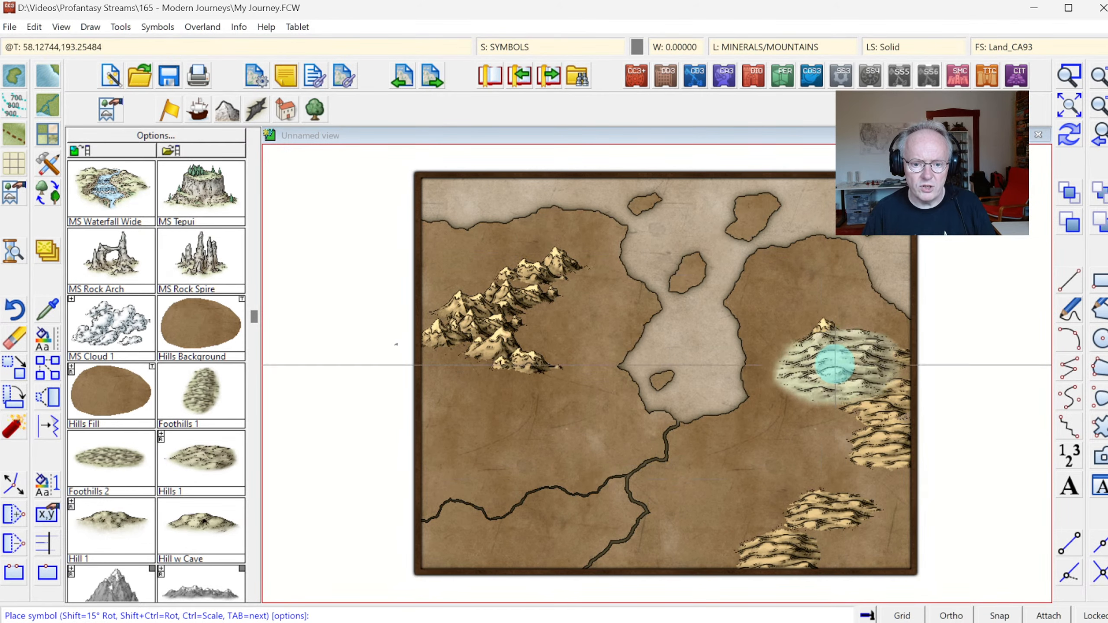
pyautogui.rightClick(549, 487)
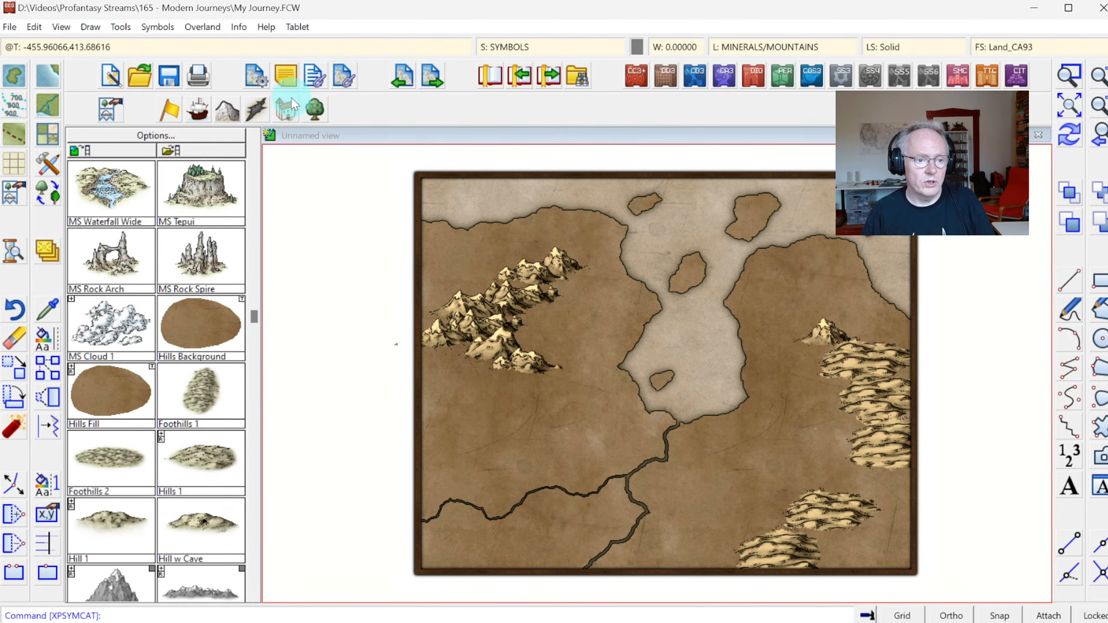
pyautogui.click(289, 111)
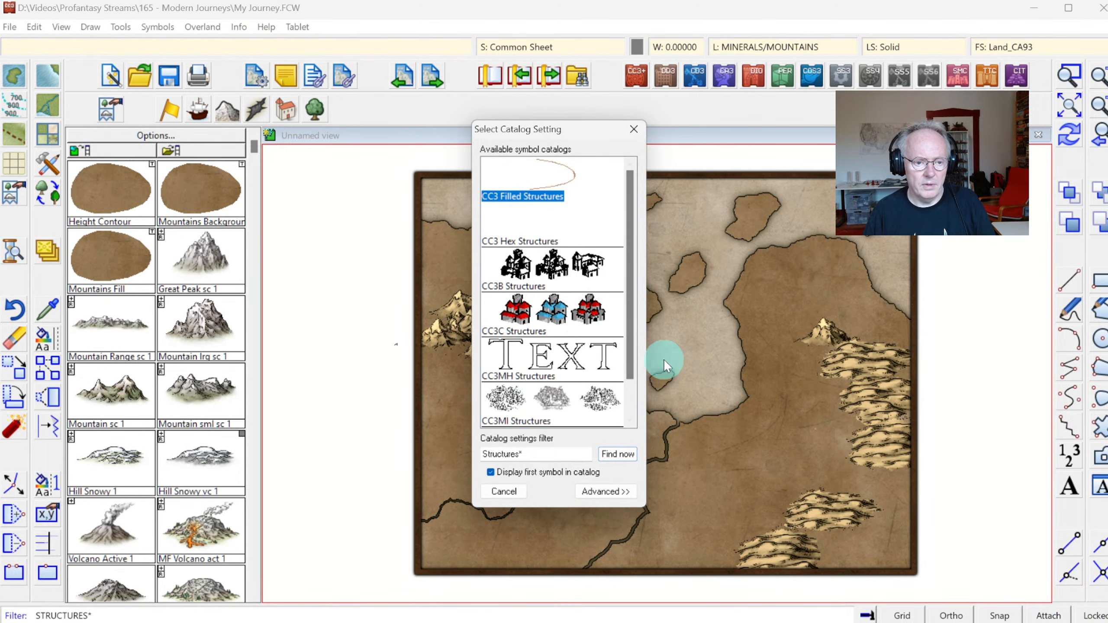
pyautogui.press('Escape')
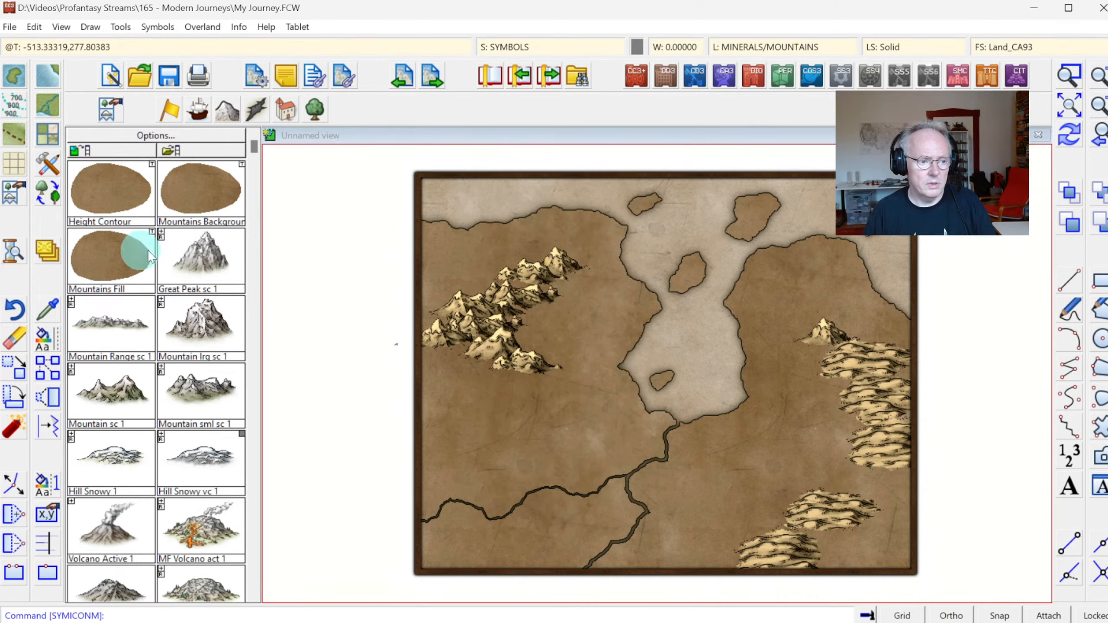
# Open the master filter settings for the symbol styles and load the saved CA93 settings.
pyautogui.click(51, 196)
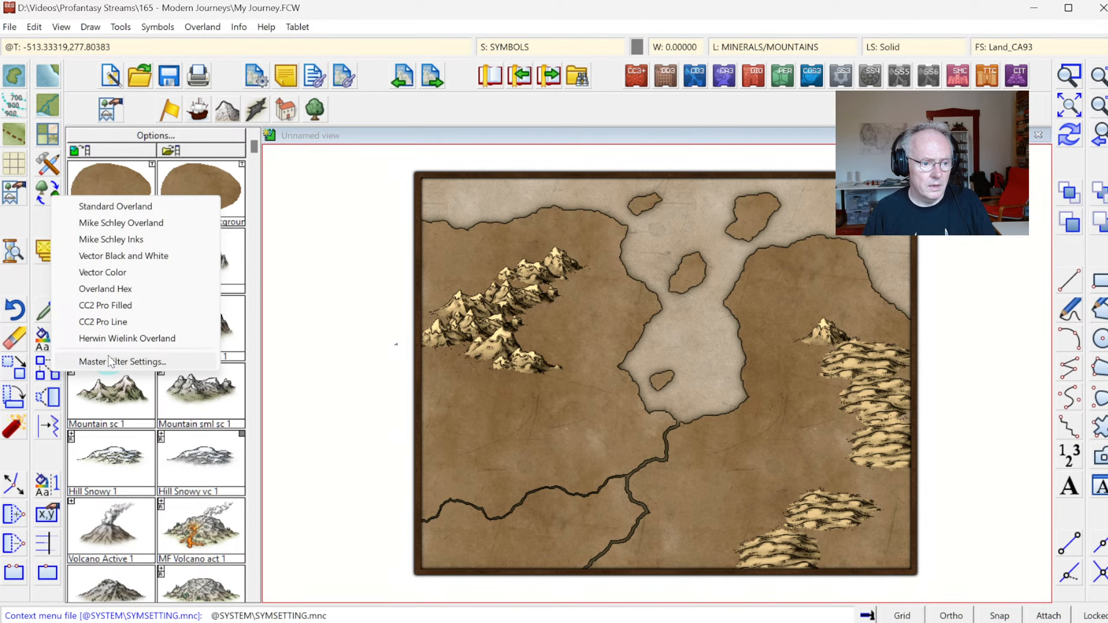
pyautogui.click(110, 361)
pyautogui.click(655, 337)
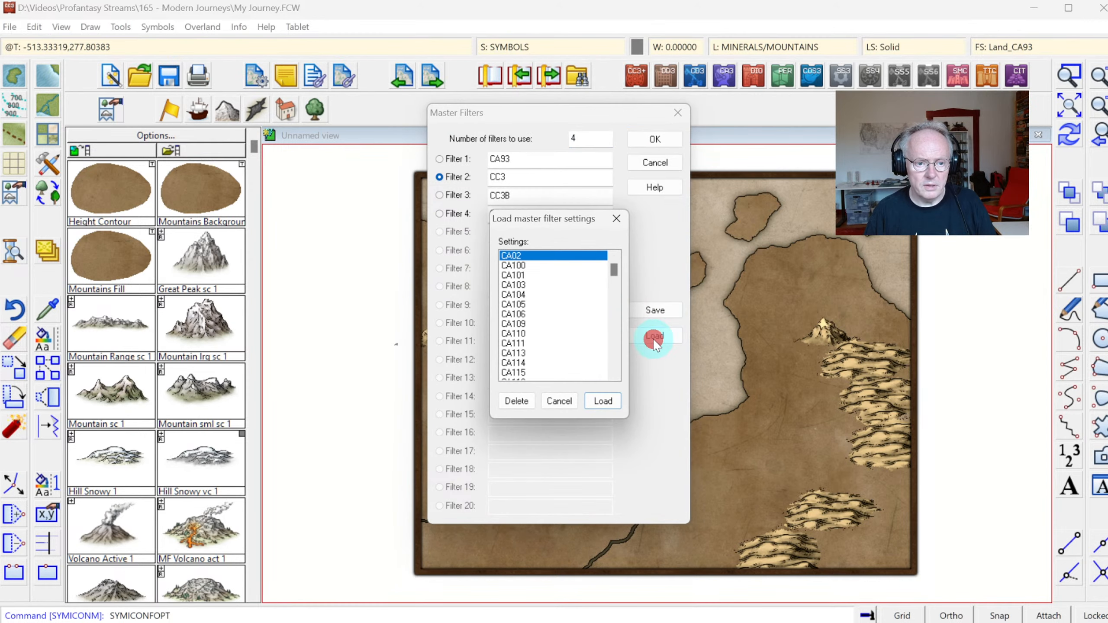
pyautogui.moveTo(614, 266); pyautogui.dragTo(597, 349)
pyautogui.click(612, 291)
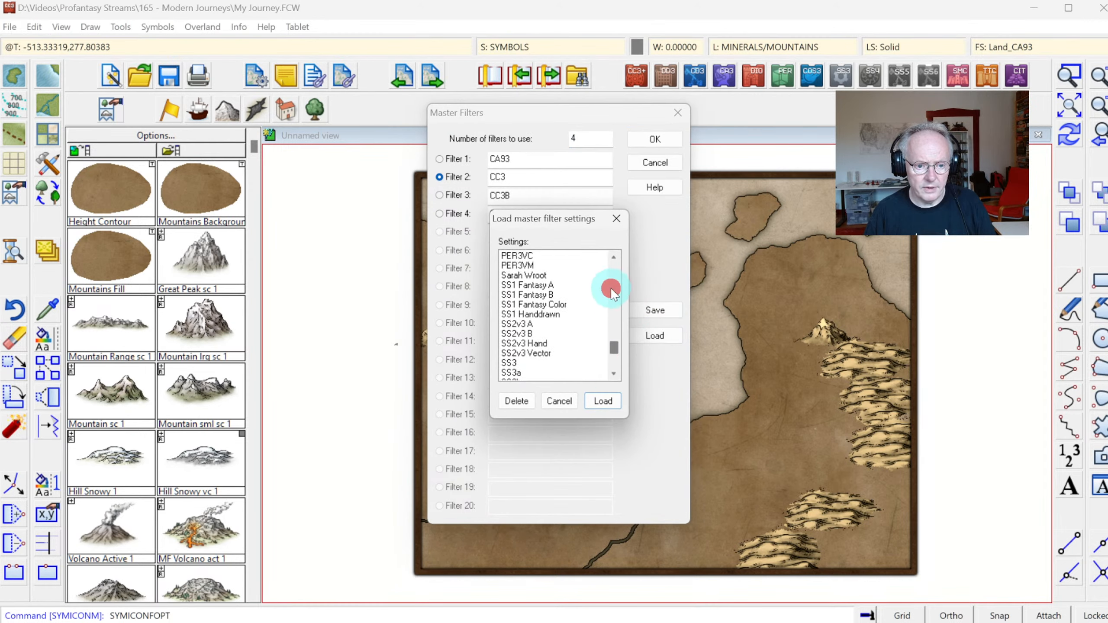
pyautogui.moveTo(612, 292); pyautogui.dragTo(614, 288)
pyautogui.click(513, 255)
pyautogui.click(603, 401)
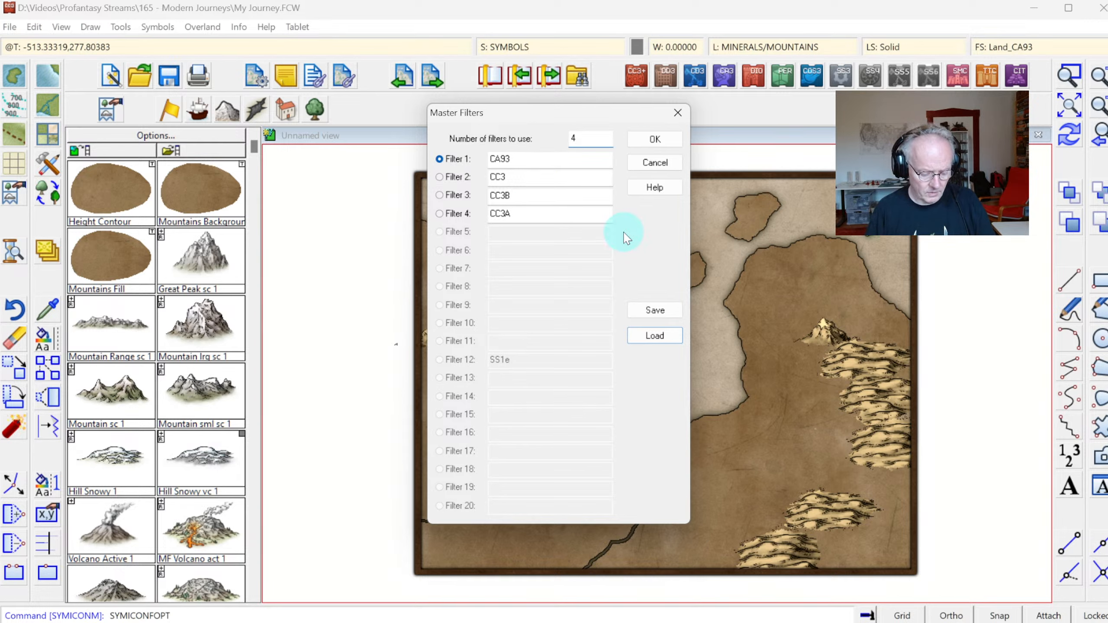
# Set the number of master filters to 2 and change Filter 2 to CC3MS.
pyautogui.press('Tab')
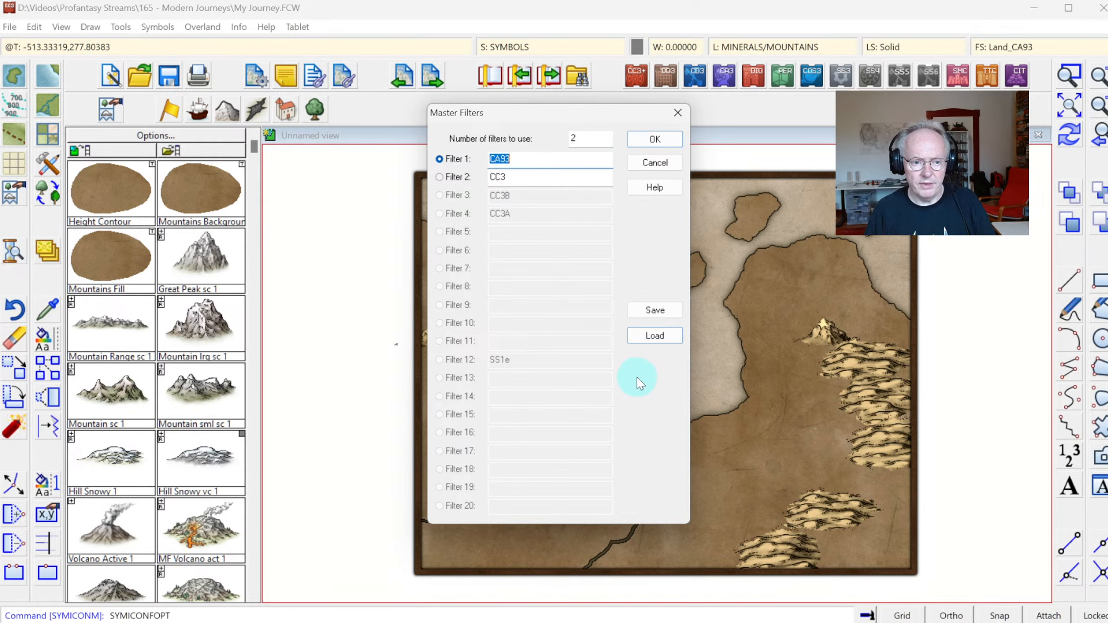
pyautogui.press('Tab')
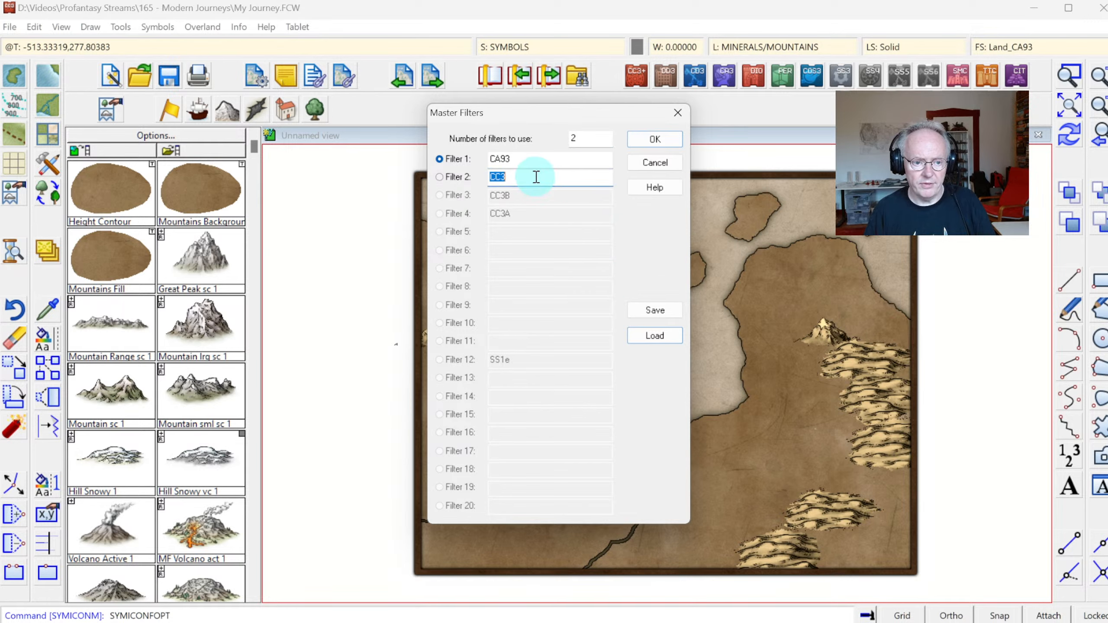
pyautogui.click(526, 171)
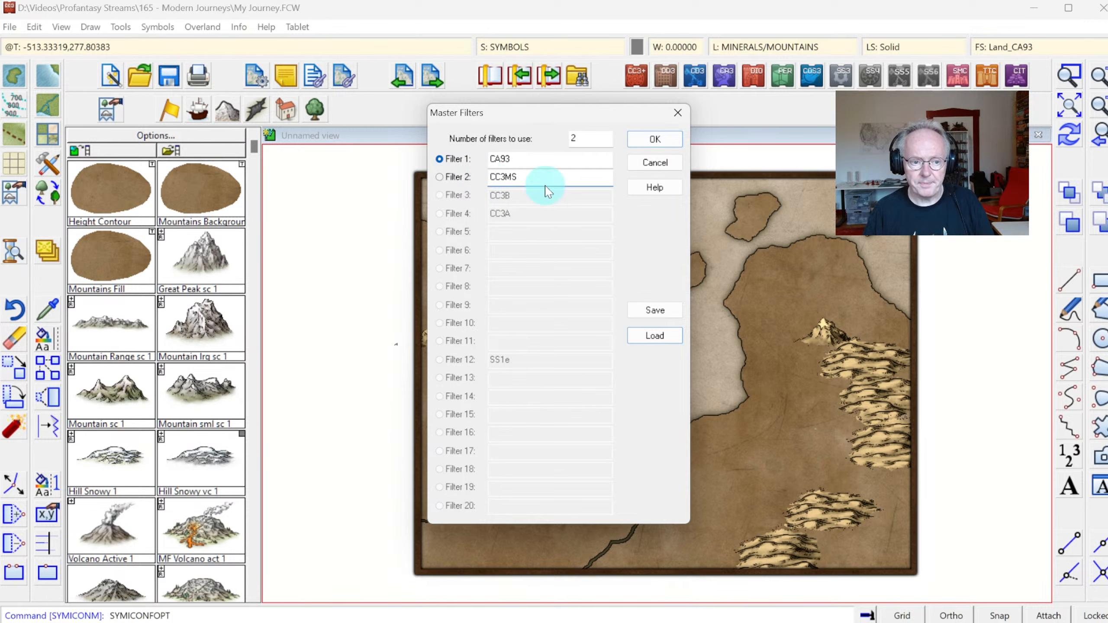
# Save the master filter settings under the name CA93a and accept them.
pyautogui.click(655, 310)
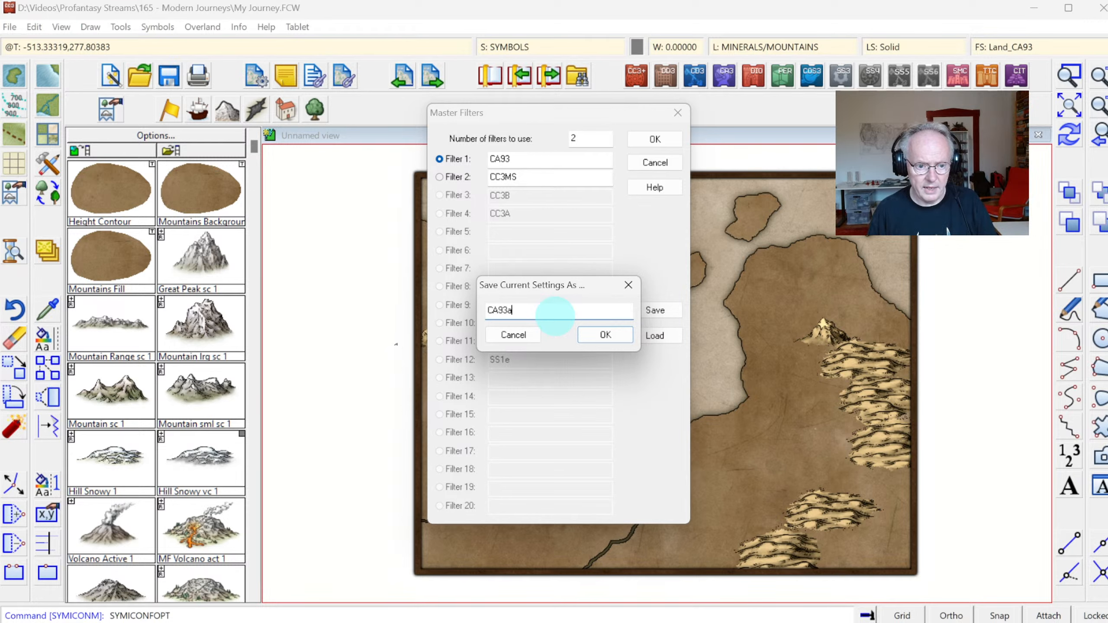
pyautogui.press('Return')
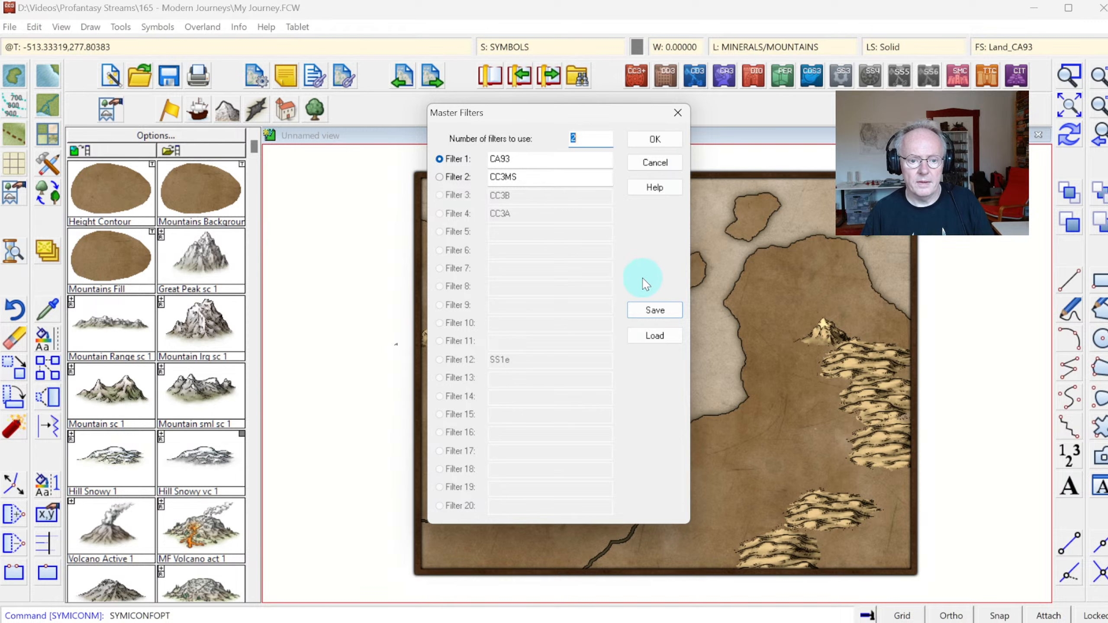
pyautogui.click(659, 144)
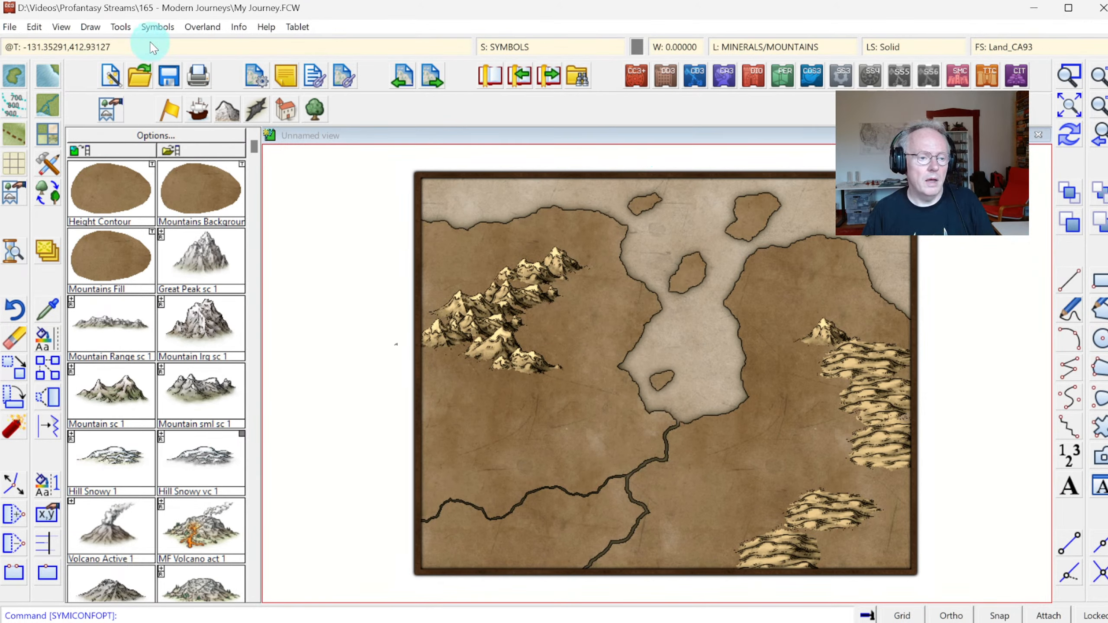
# Edit the OnOpenMacro map note so its SYMICONFLOAD line loads CA93a, and accept the change.
pyautogui.click(155, 28)
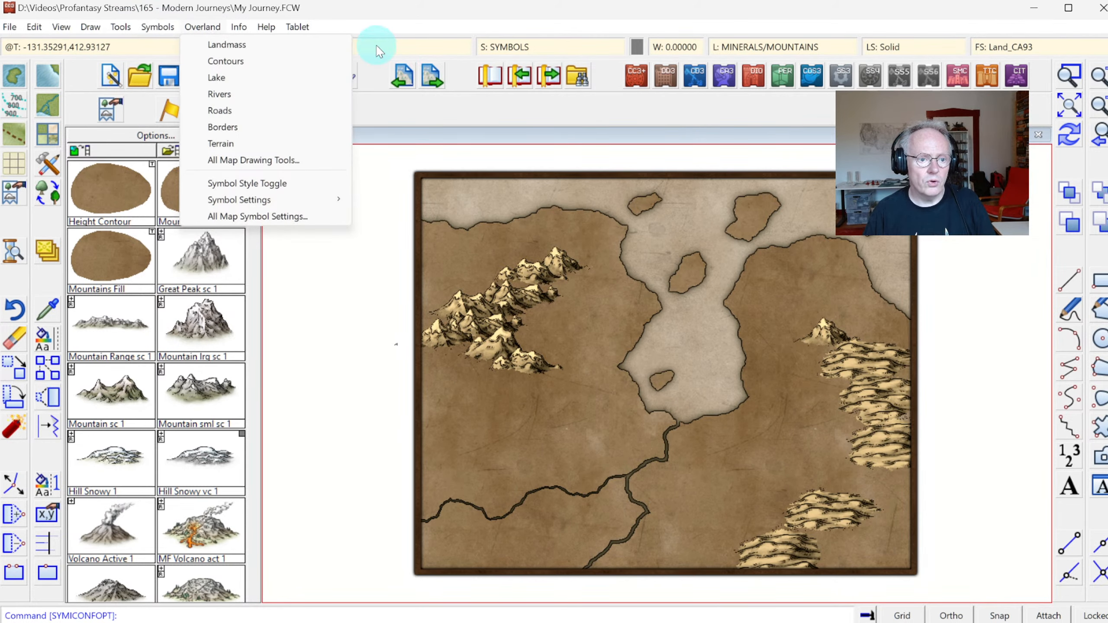
pyautogui.click(371, 66)
pyautogui.click(265, 79)
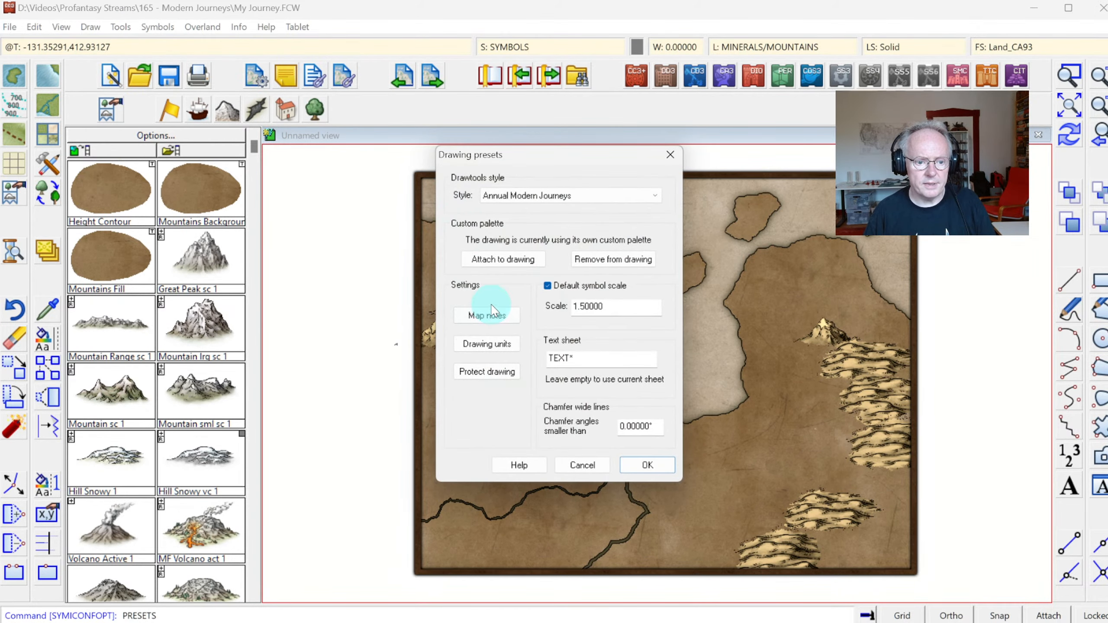
pyautogui.click(481, 318)
pyautogui.click(463, 276)
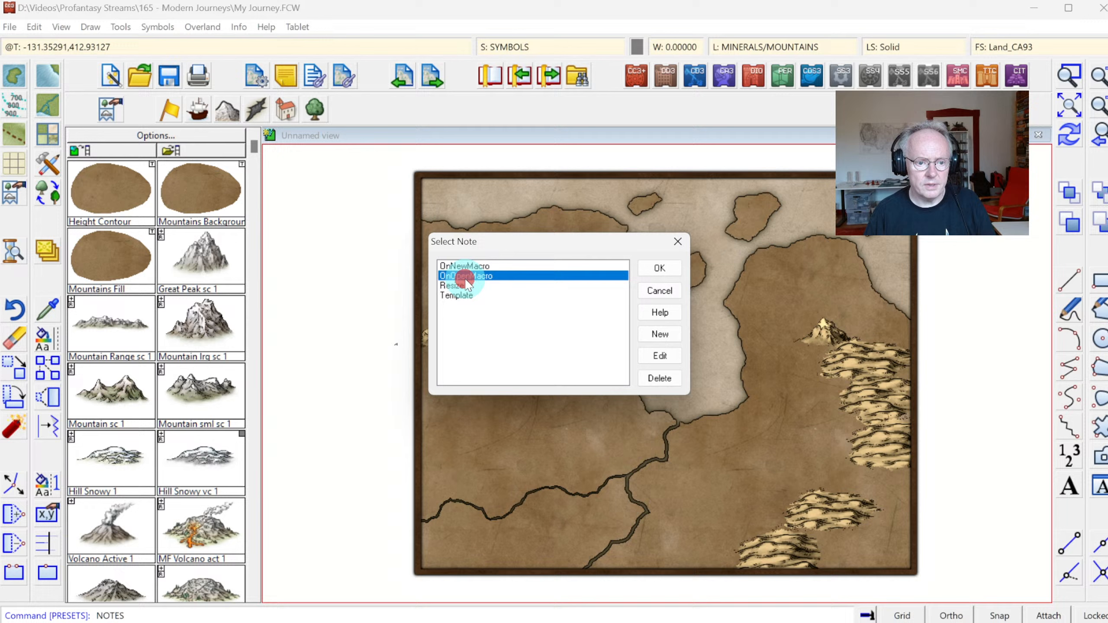
pyautogui.click(660, 356)
pyautogui.click(588, 281)
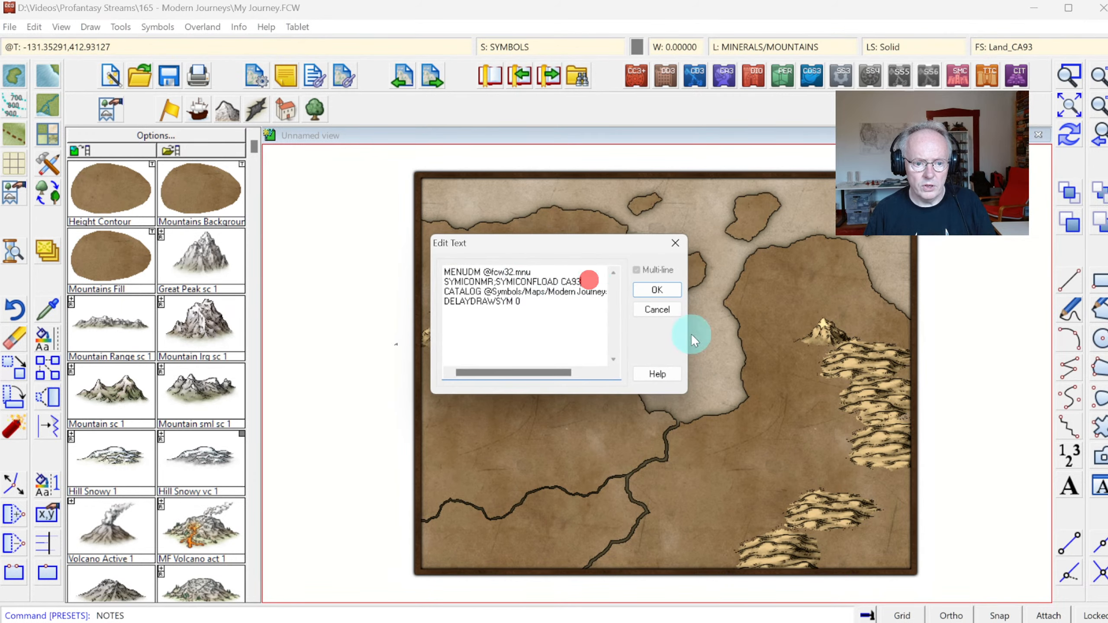
pyautogui.write('a')
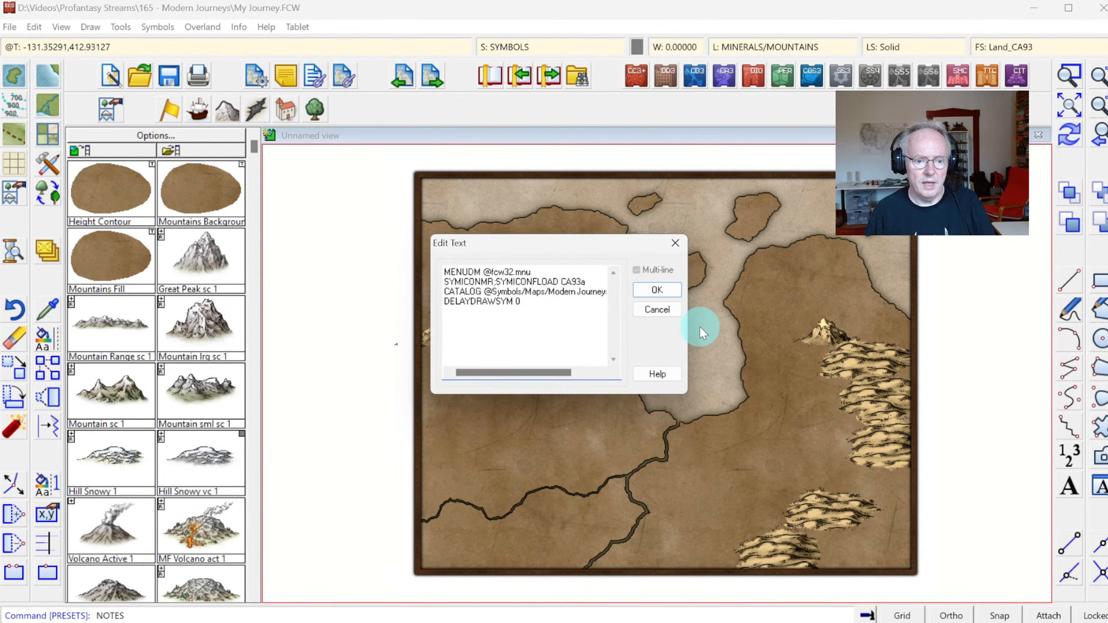
pyautogui.click(654, 291)
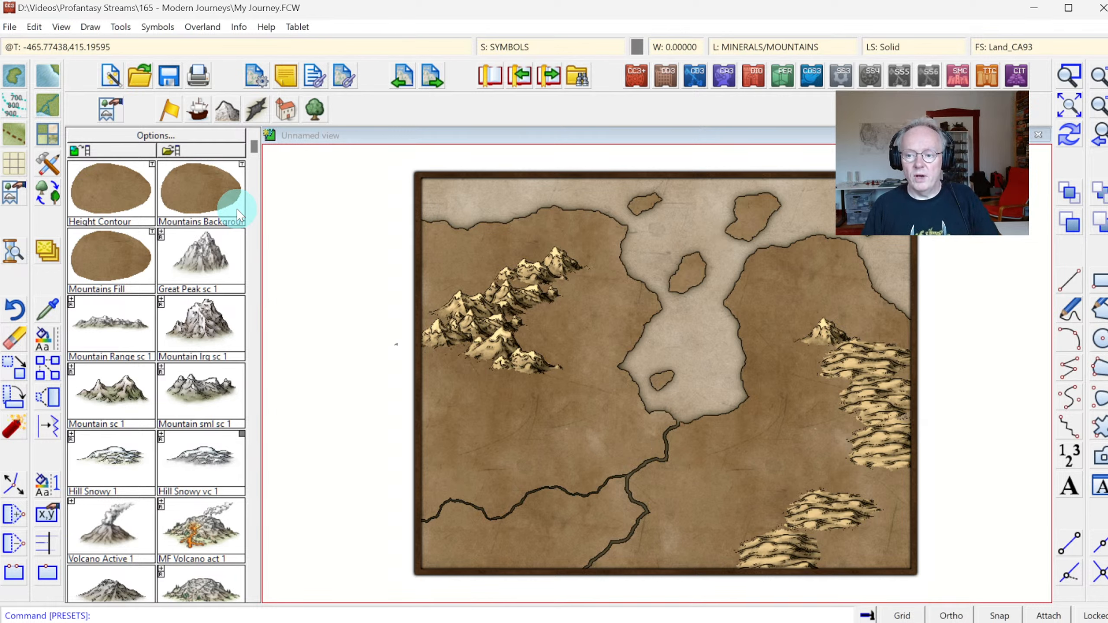
# Bring up the varicolor mountain symbols in the catalog and set the current drawing color to red.
pyautogui.click(254, 454)
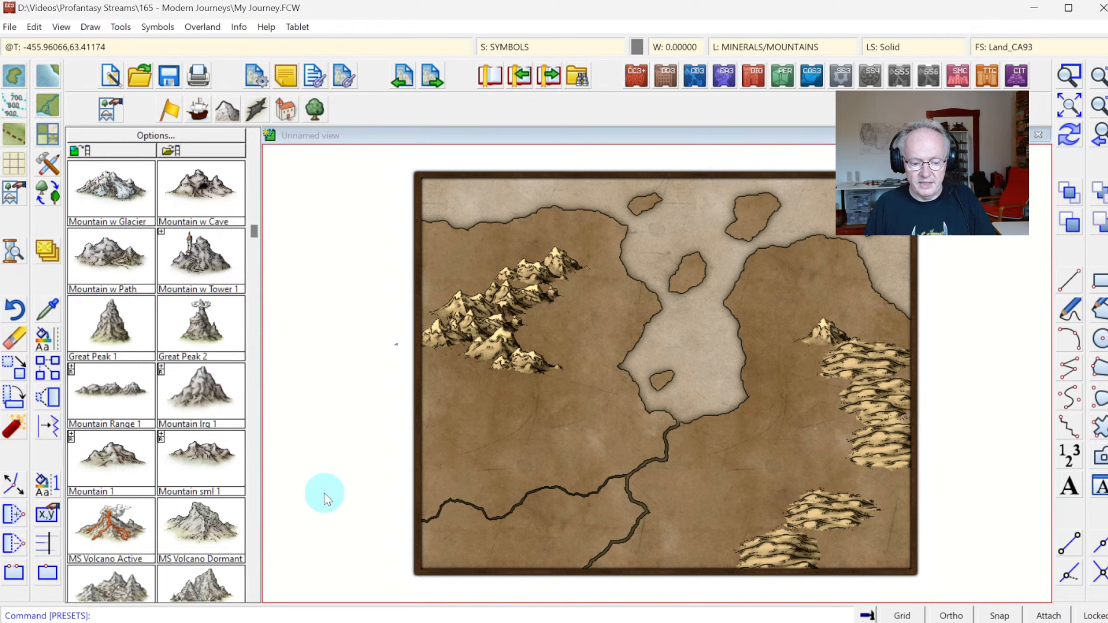
pyautogui.click(253, 402)
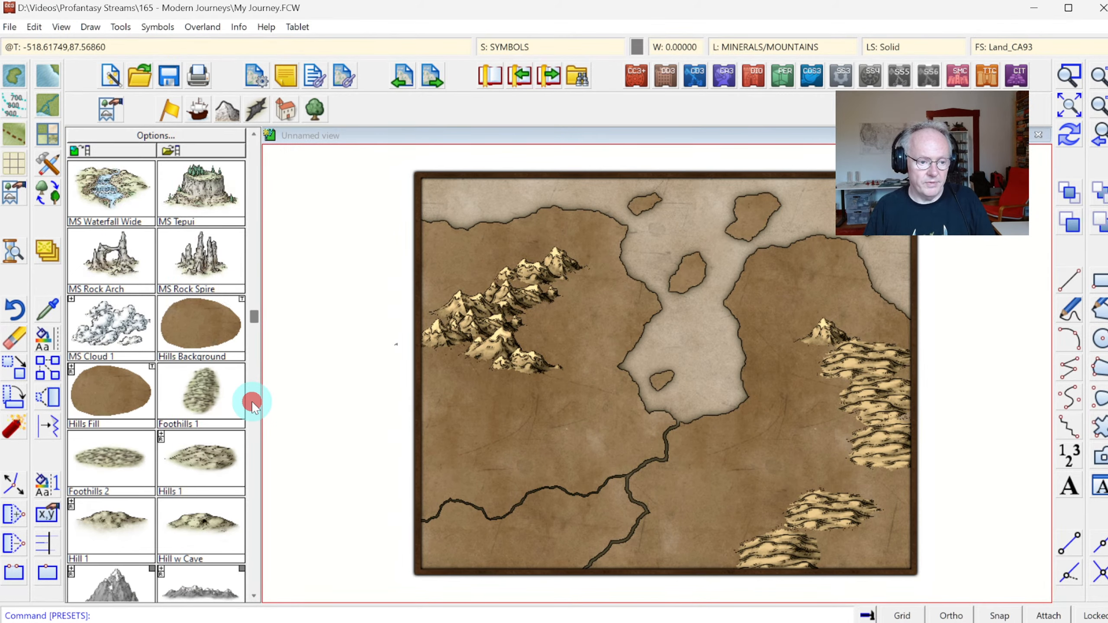
pyautogui.click(251, 449)
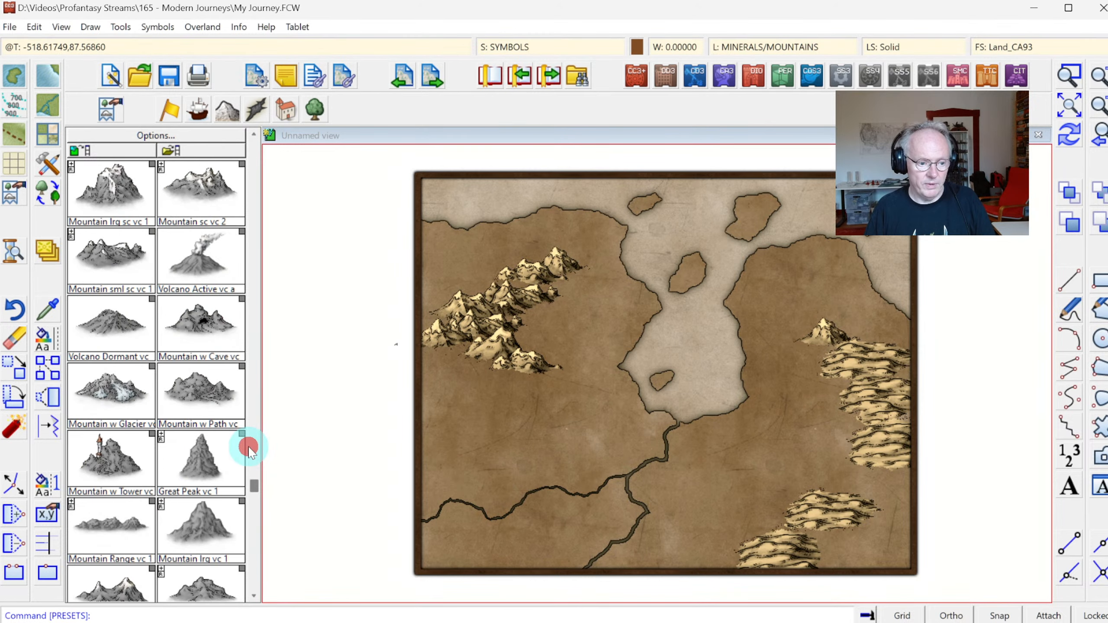
pyautogui.click(637, 43)
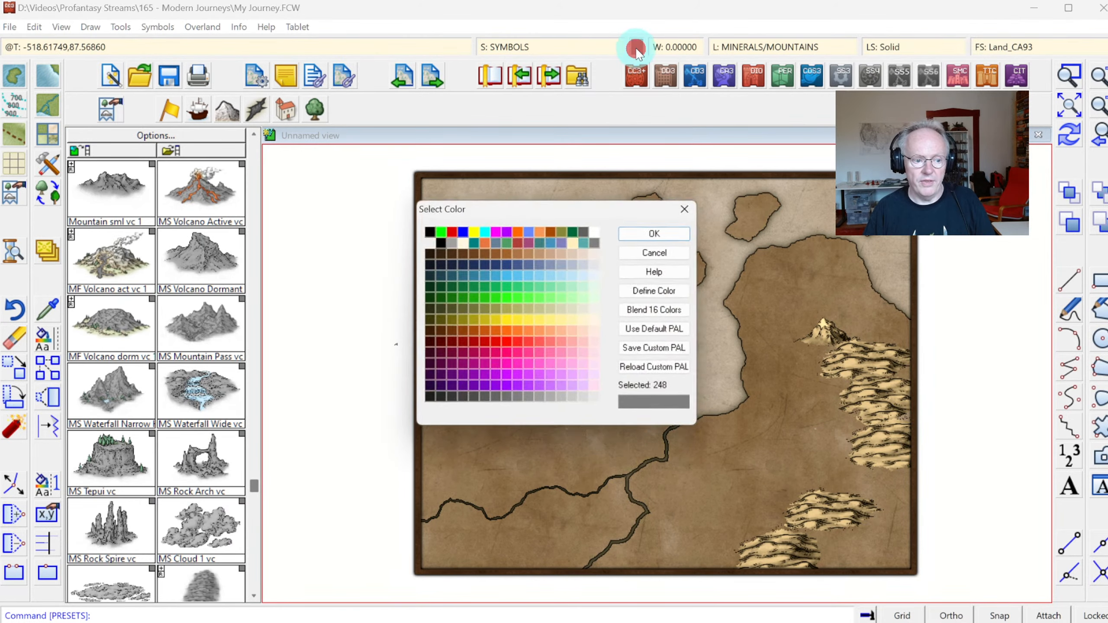
pyautogui.click(641, 236)
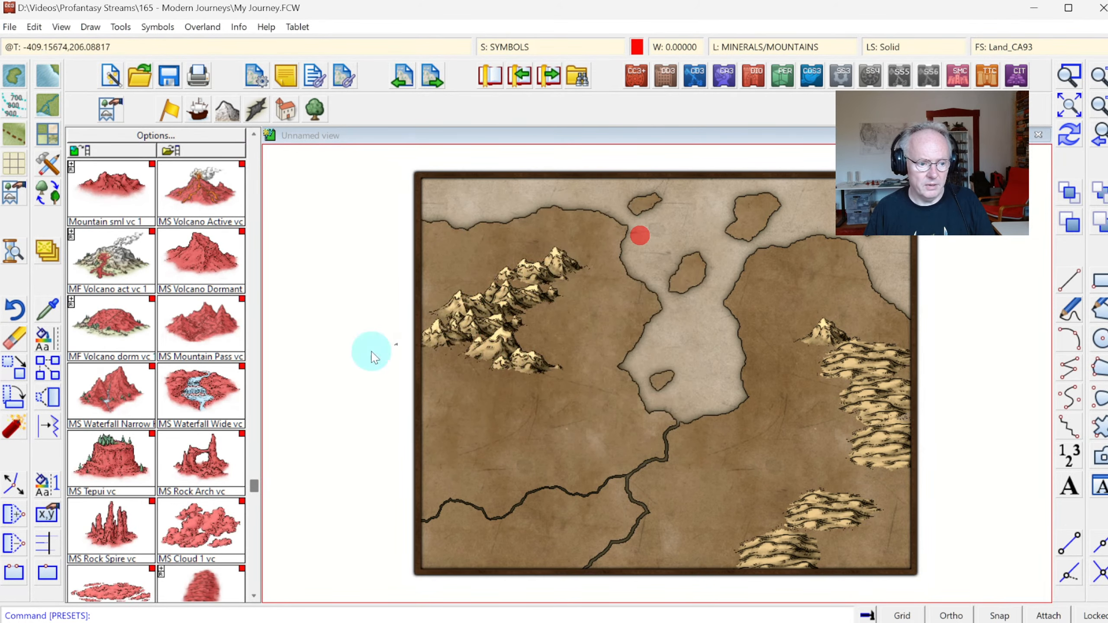
# Place a red MS Mountain Pass vc symbol south of the western mountains, redraw the map, and undo the placement.
pyautogui.click(205, 336)
pyautogui.click(523, 425)
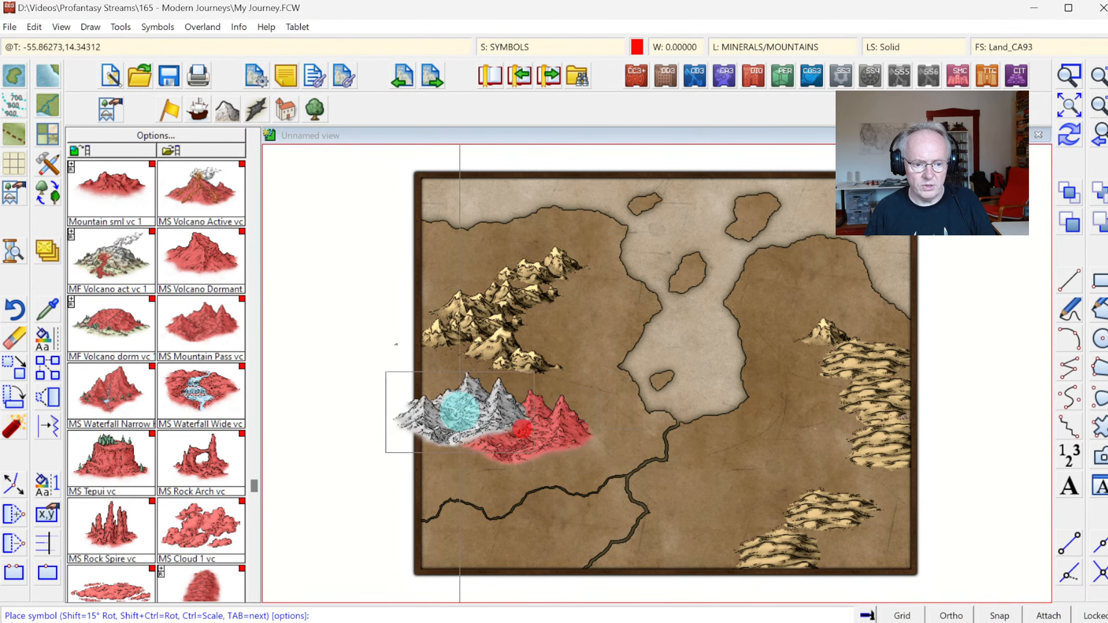
pyautogui.click(1076, 143)
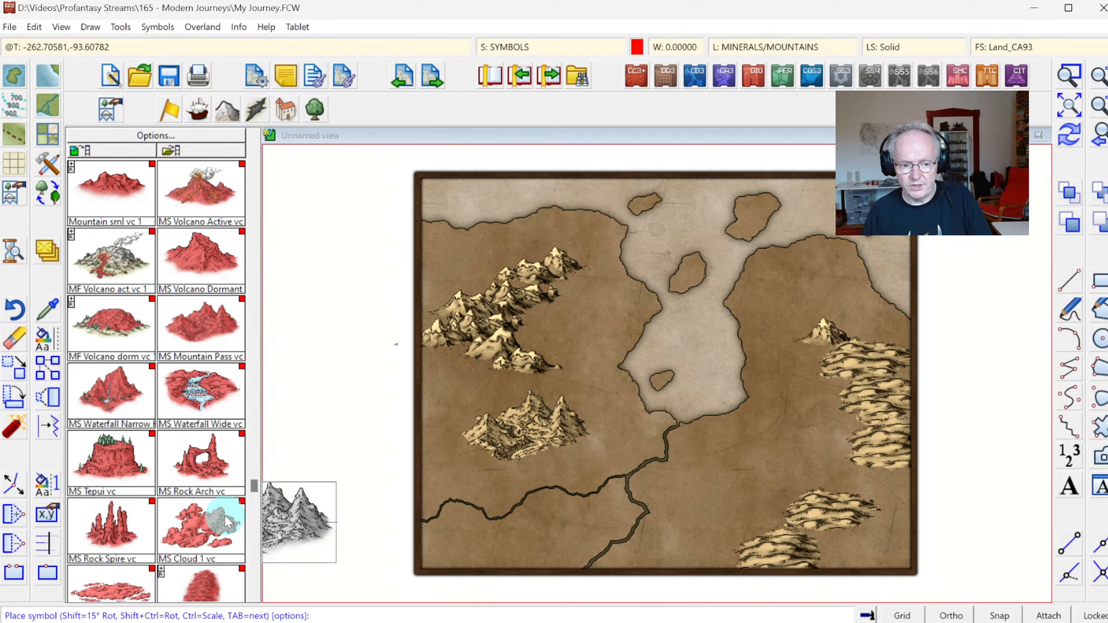
pyautogui.hotkey('ctrl', 'z')
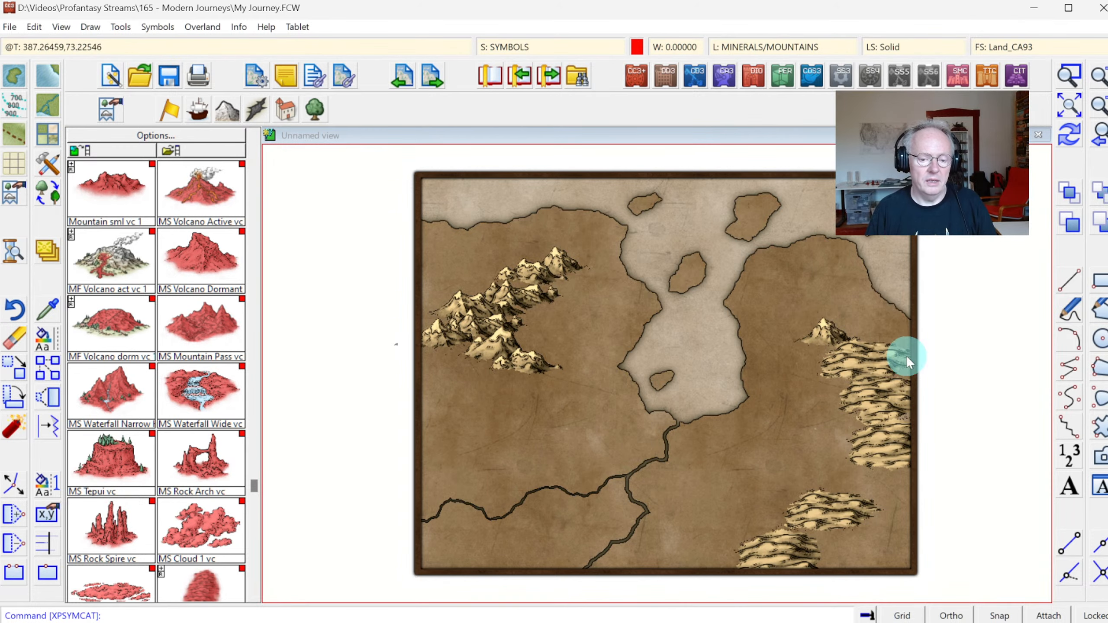
pyautogui.click(48, 193)
pyautogui.rightClick(45, 191)
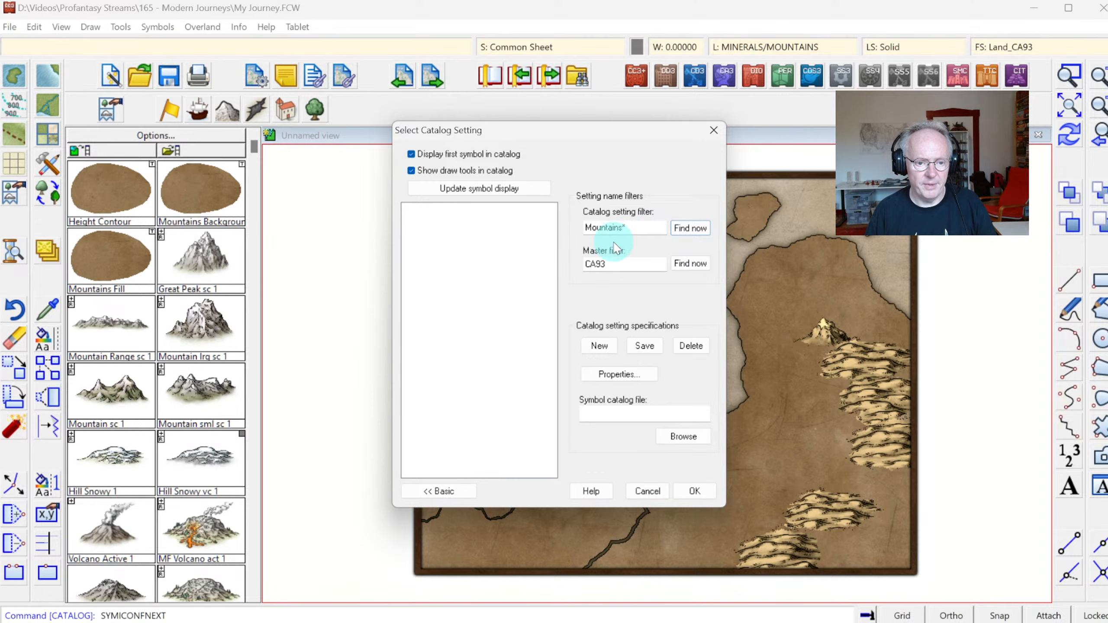
pyautogui.click(648, 490)
# Load the structure symbols and toggle the symbol style between the CA93 and Mike Schley sets, ending on the Mike Schley structures.
pyautogui.click(285, 109)
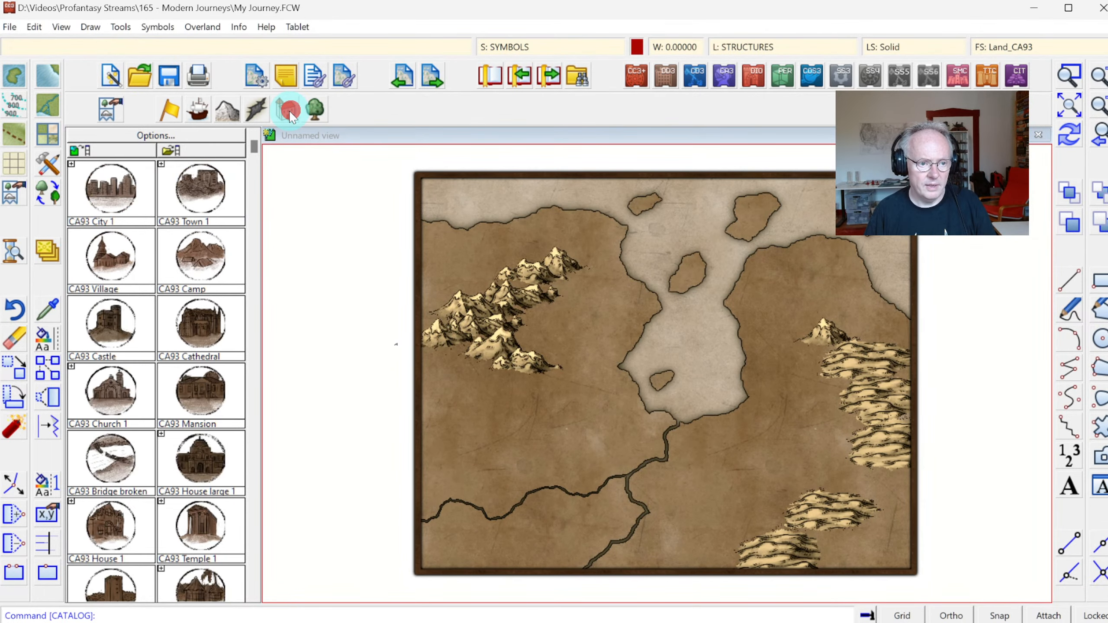
pyautogui.click(40, 198)
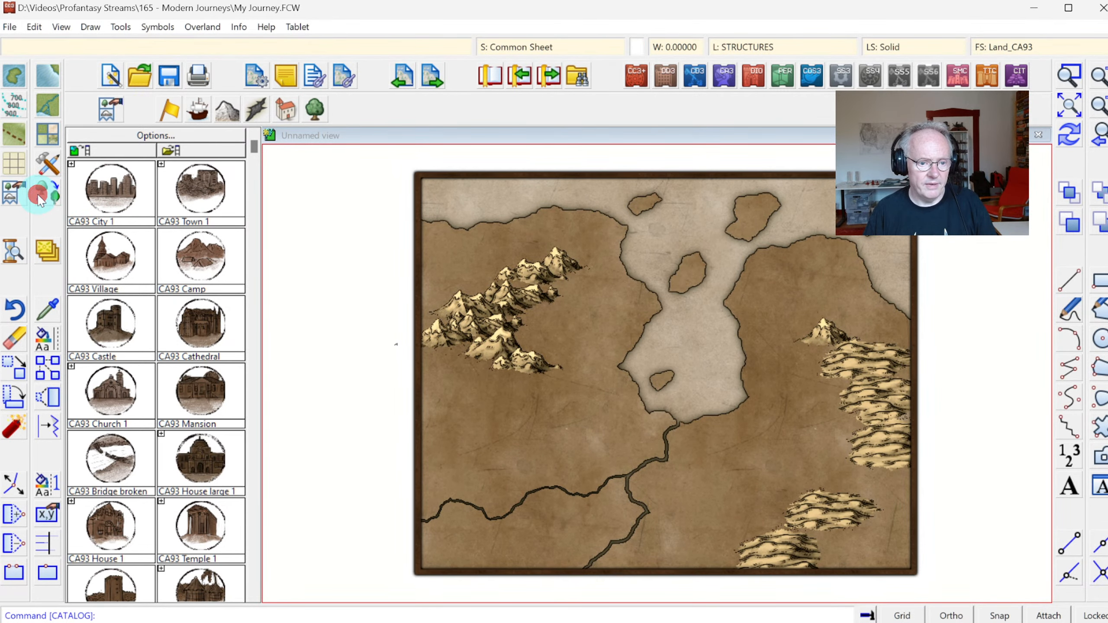
pyautogui.click(40, 197)
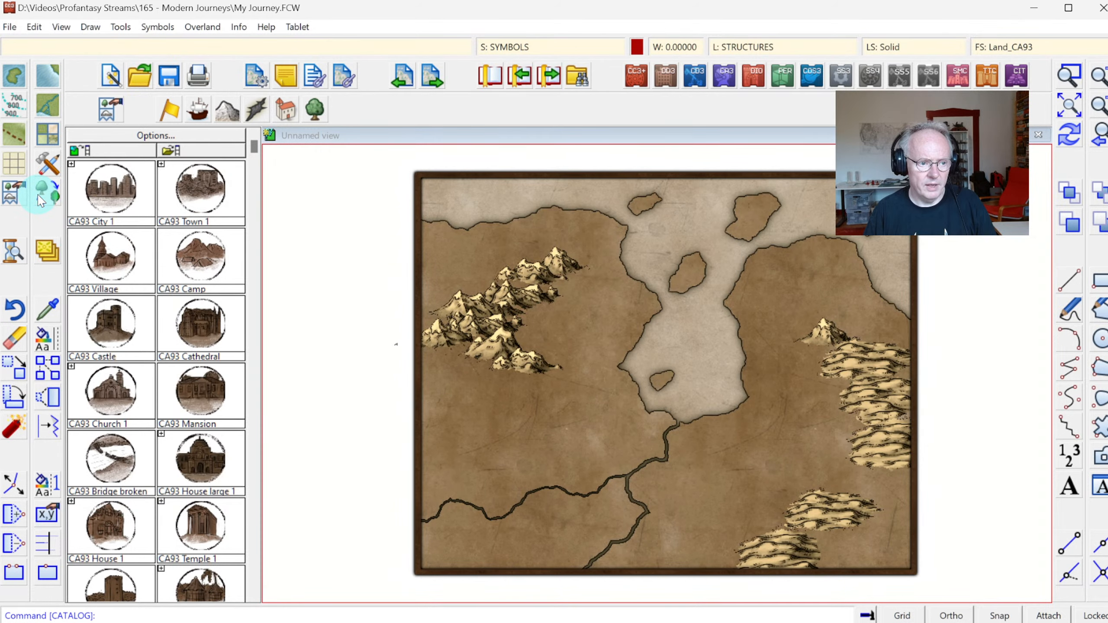
pyautogui.click(40, 198)
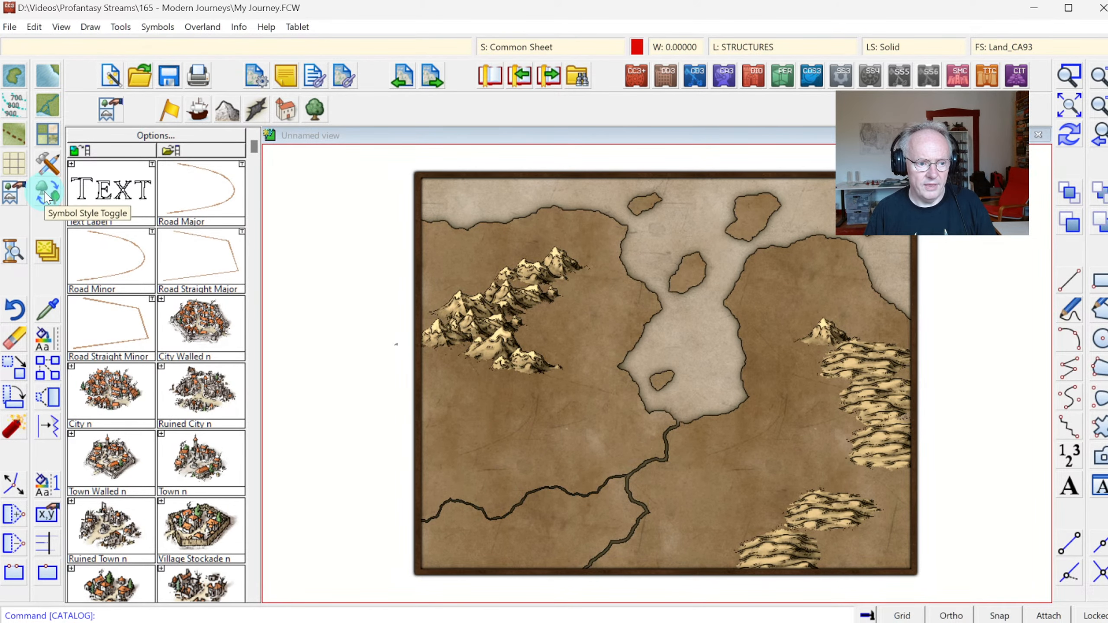
pyautogui.click(45, 195)
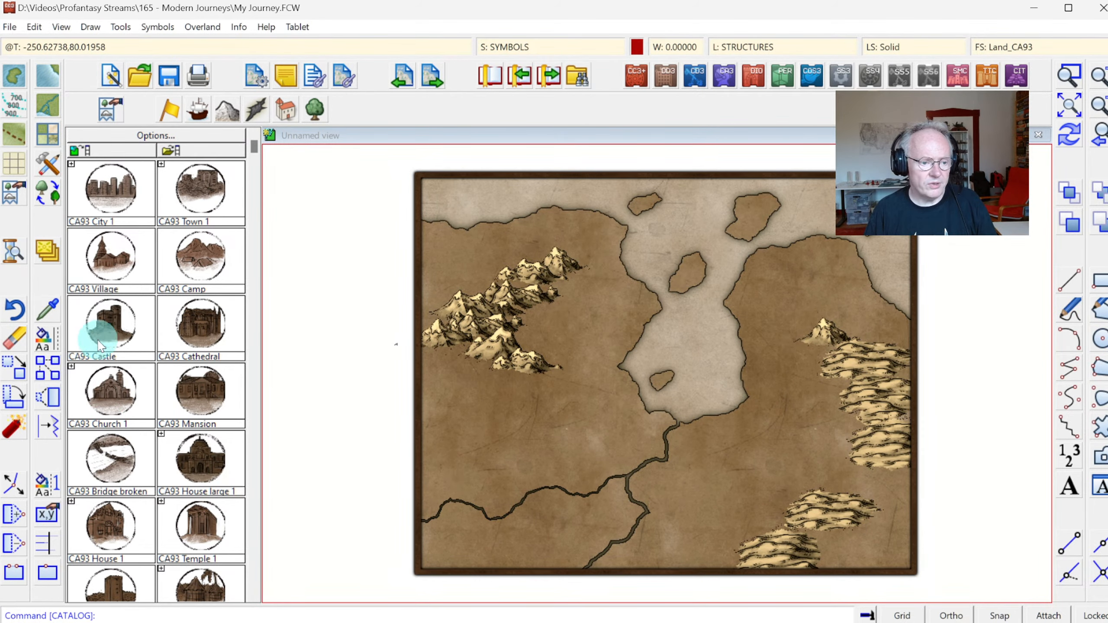
pyautogui.click(41, 198)
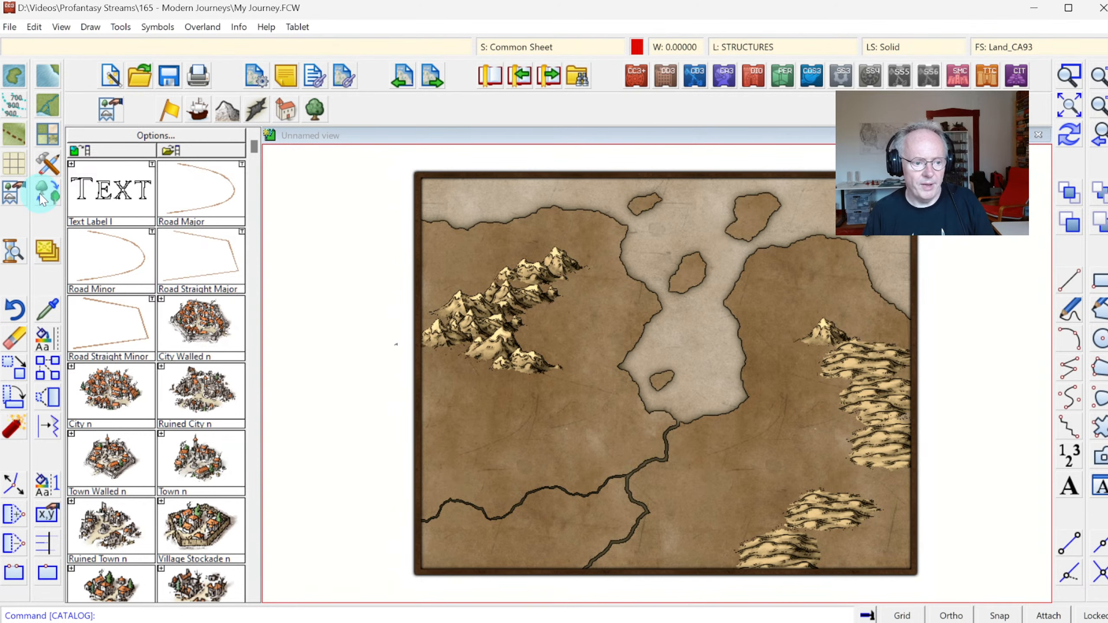
# Place a Town n symbol at scale 1.5 west of the river mouth, at the southern end of the bay, and redraw the map.
pyautogui.click(196, 470)
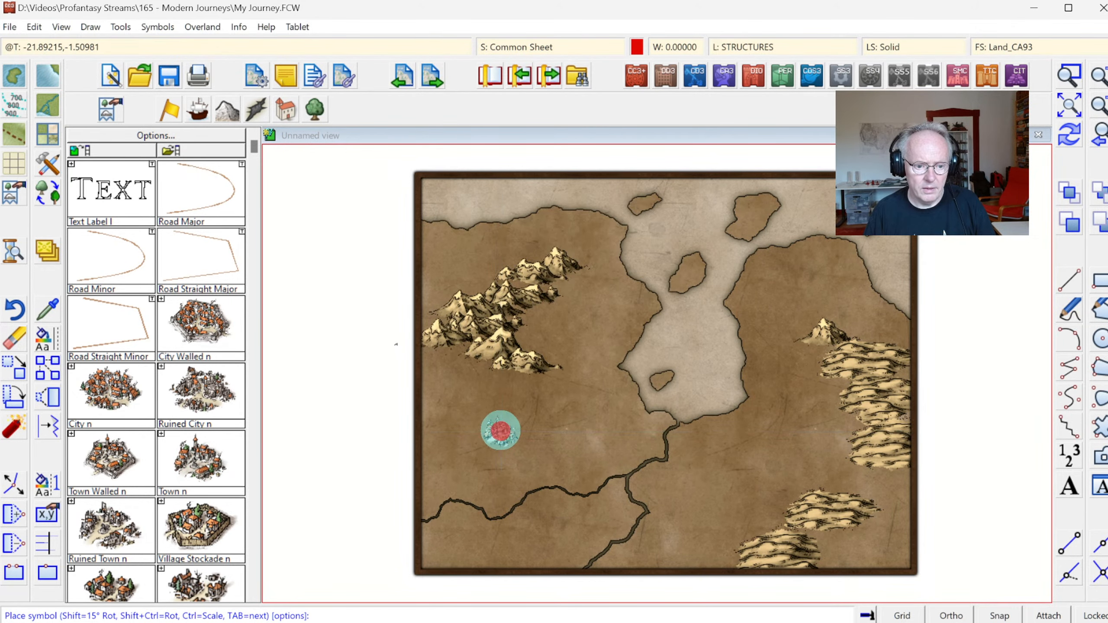
pyautogui.rightClick(500, 432)
pyautogui.write('1.5')
pyautogui.click(633, 299)
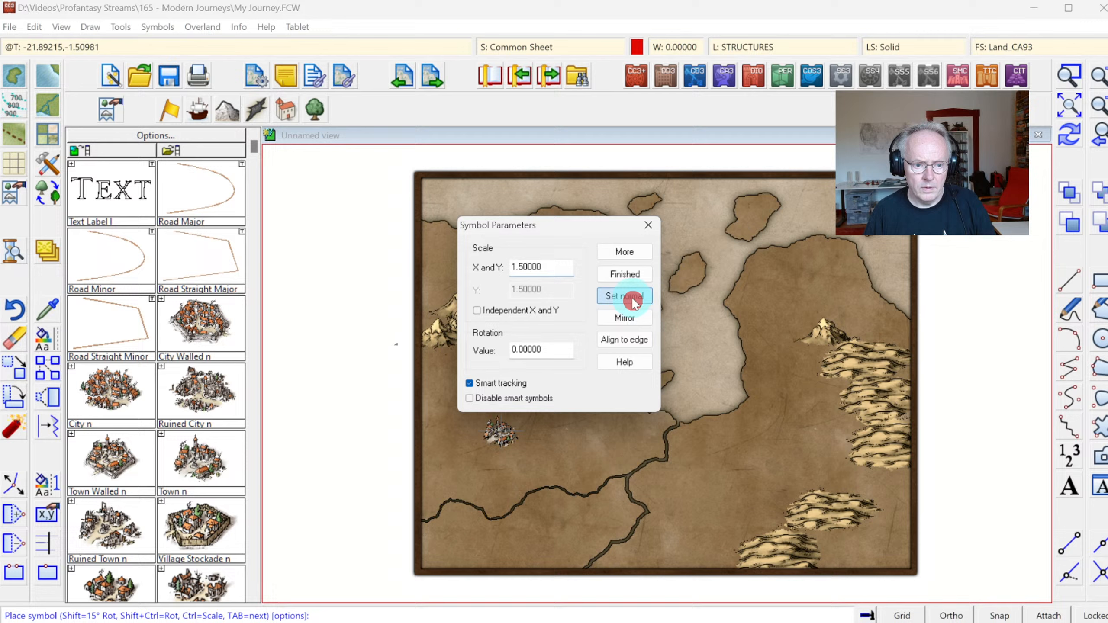
pyautogui.click(636, 255)
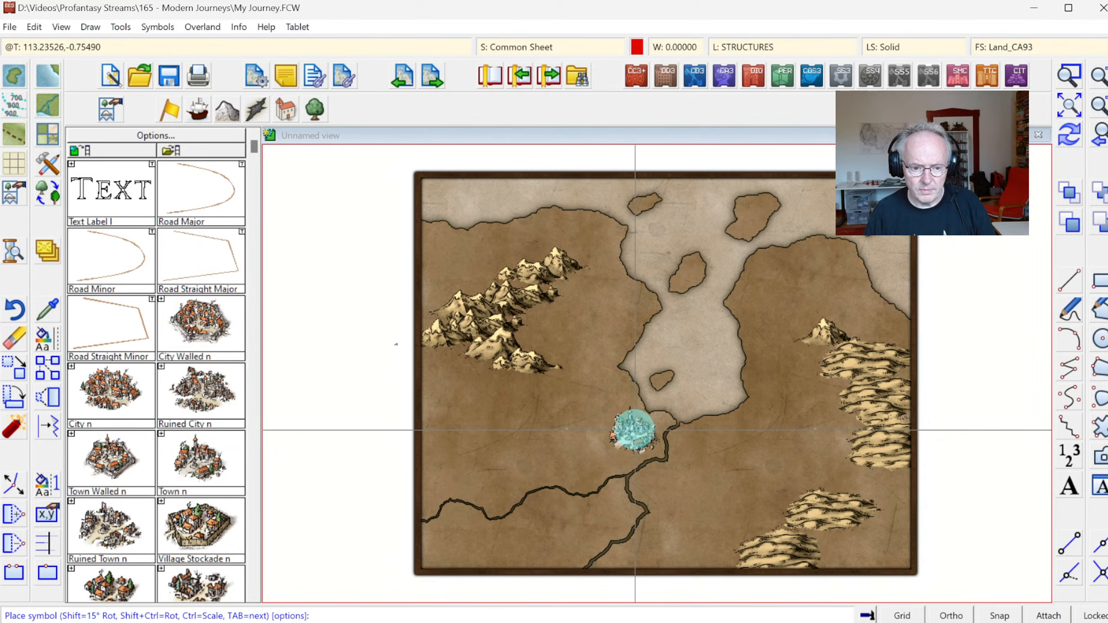
pyautogui.click(634, 430)
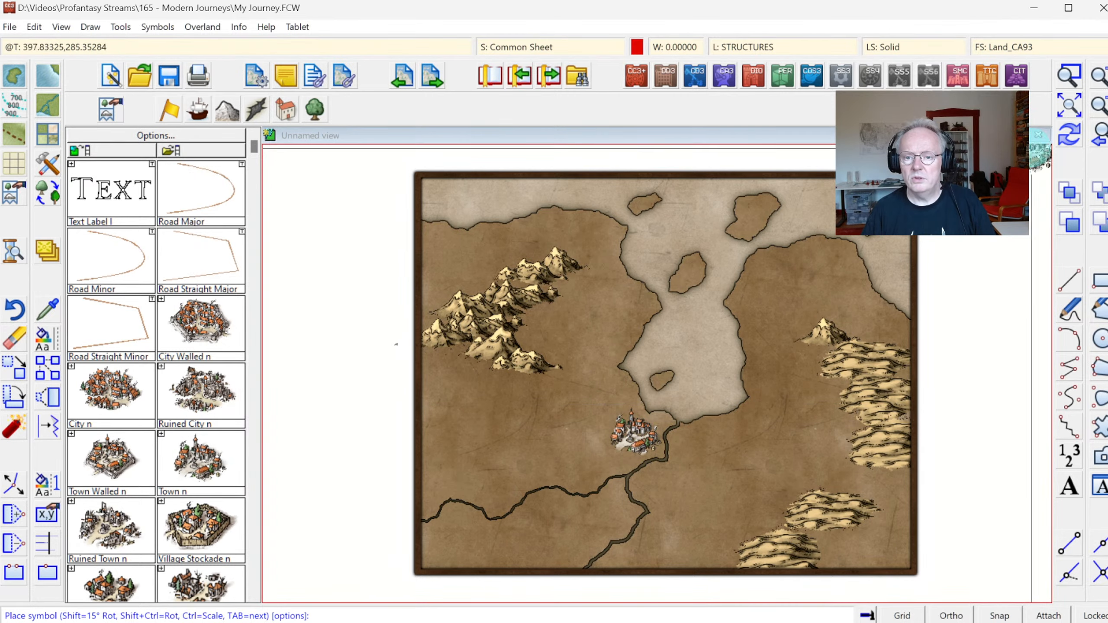
pyautogui.click(1070, 137)
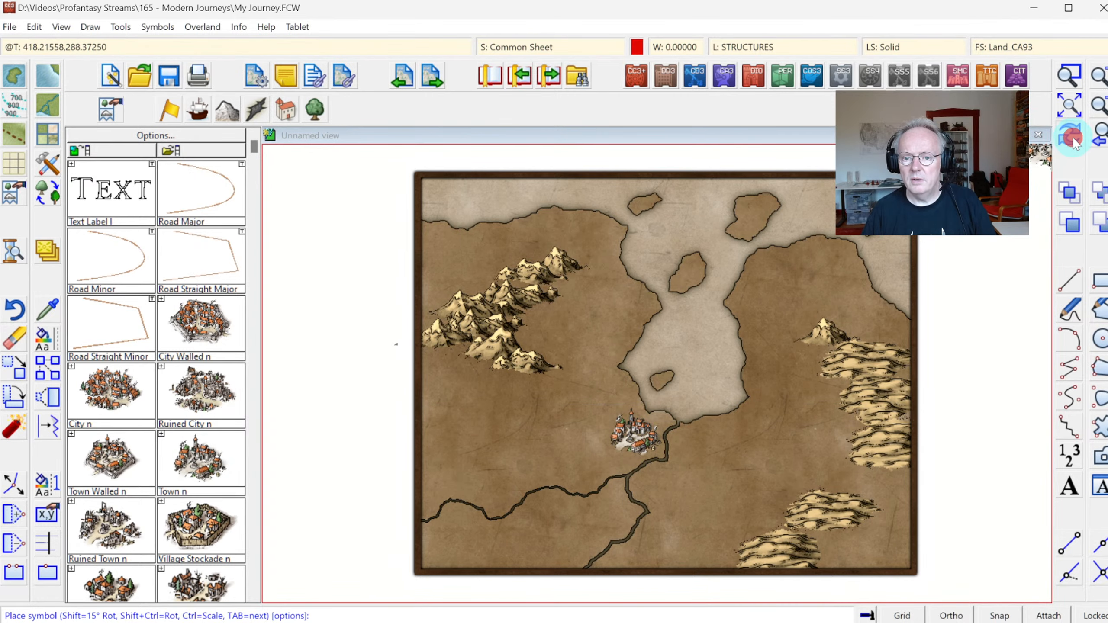
pyautogui.click(1063, 74)
pyautogui.click(584, 391)
pyautogui.click(675, 465)
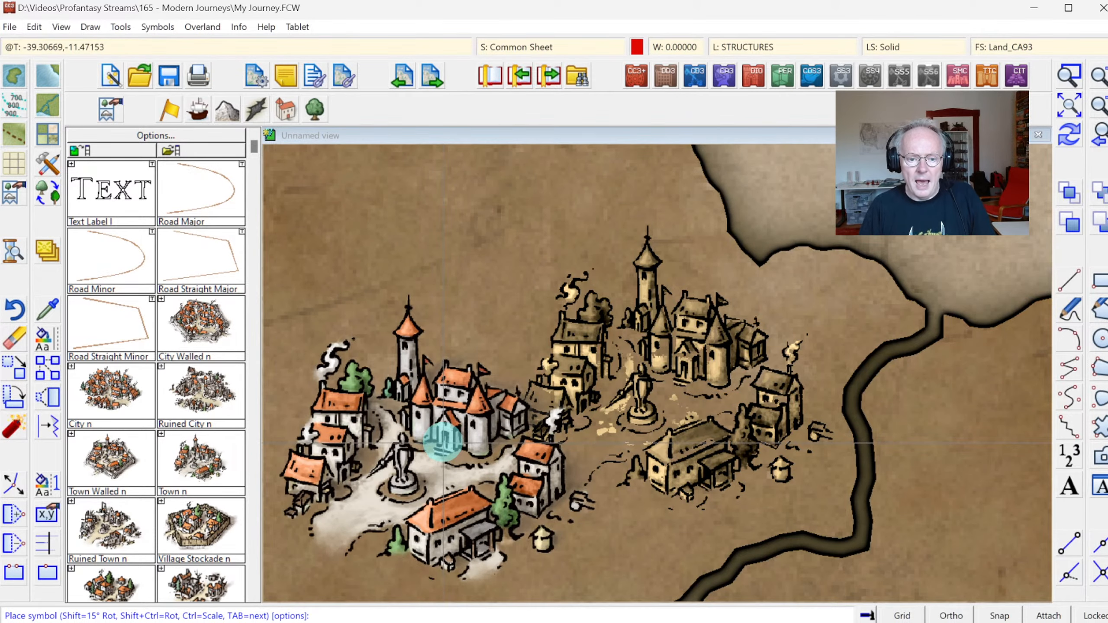
pyautogui.rightClick(441, 440)
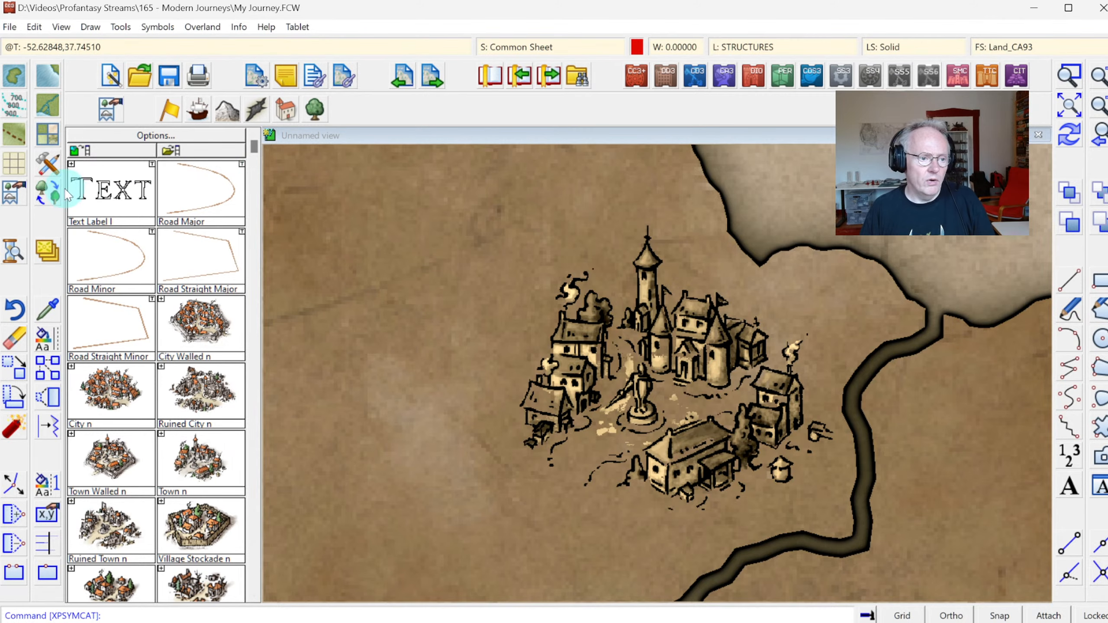
# Switch to the CA93 structure symbols and try sizing the CA93 Town 1 symbol against the placed town.
pyautogui.click(48, 197)
pyautogui.click(199, 188)
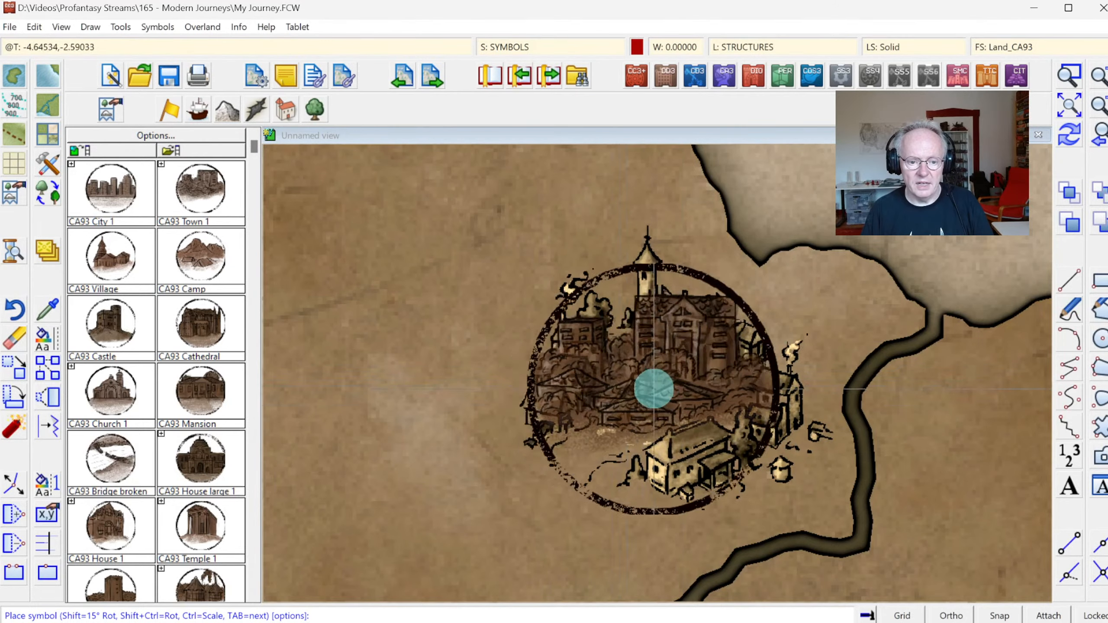
pyautogui.press('ctrl')
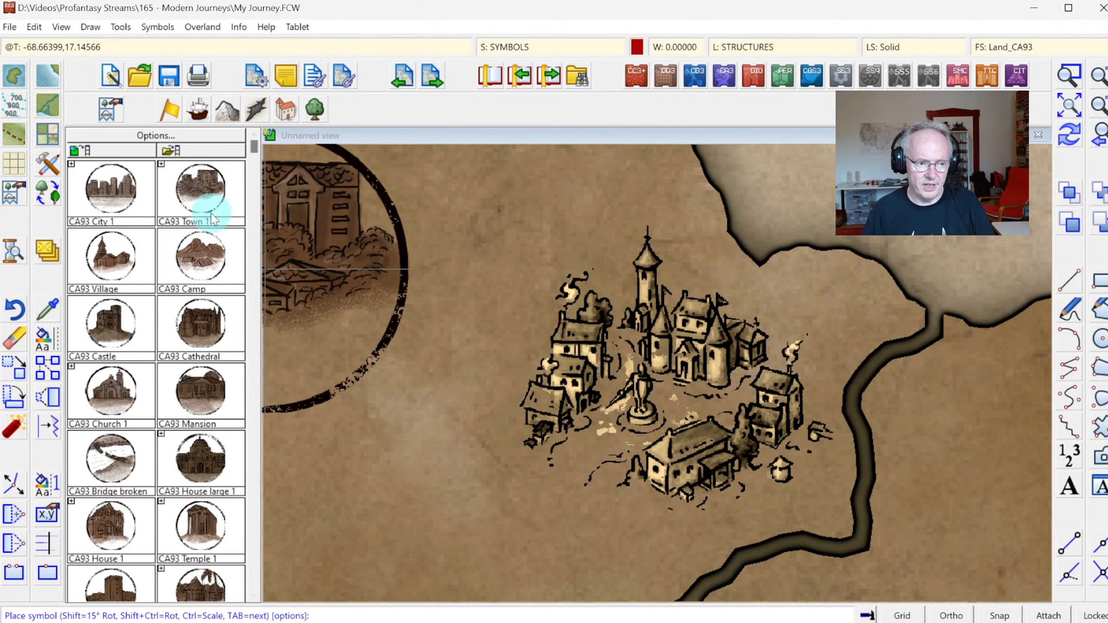
# Check the CA93 circle symbols in the Modern Journeys Other.FSC catalog and reload the Structures.FSC catalog.
pyautogui.click(176, 153)
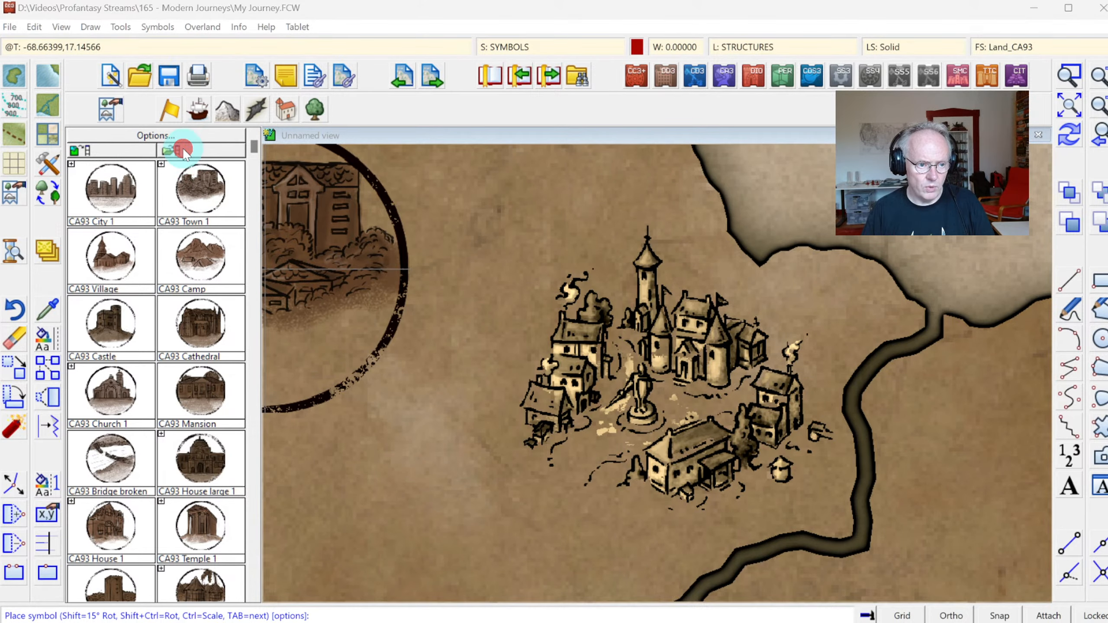
pyautogui.doubleClick(279, 365)
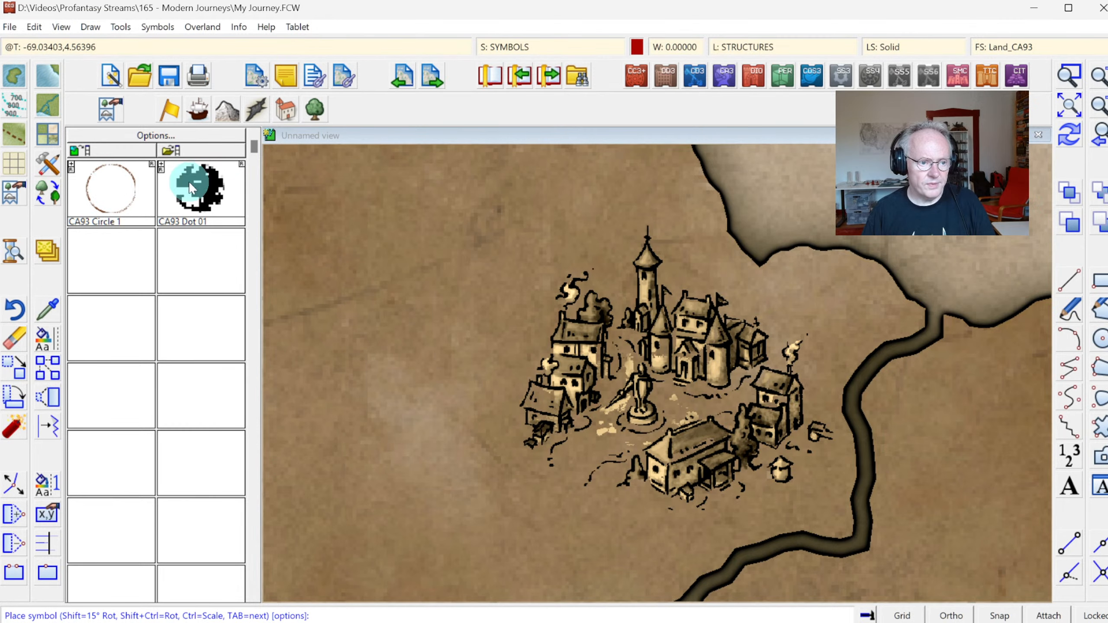
pyautogui.click(201, 152)
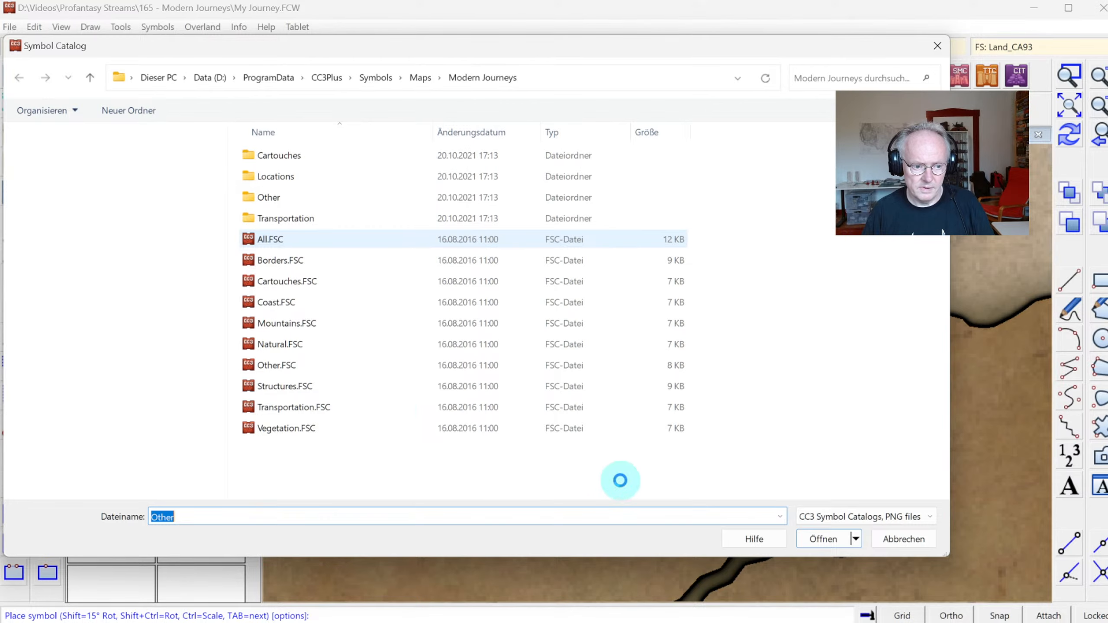
pyautogui.doubleClick(298, 387)
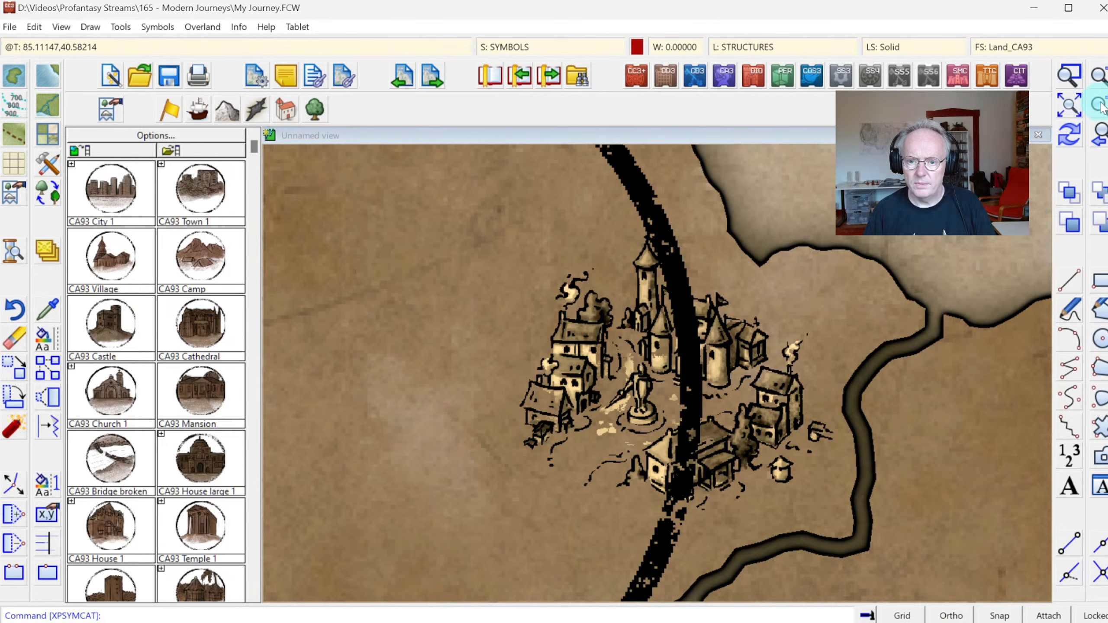
# Erase the oversized CA93 town symbol west of the placed town and redraw the map.
pyautogui.click(1100, 104)
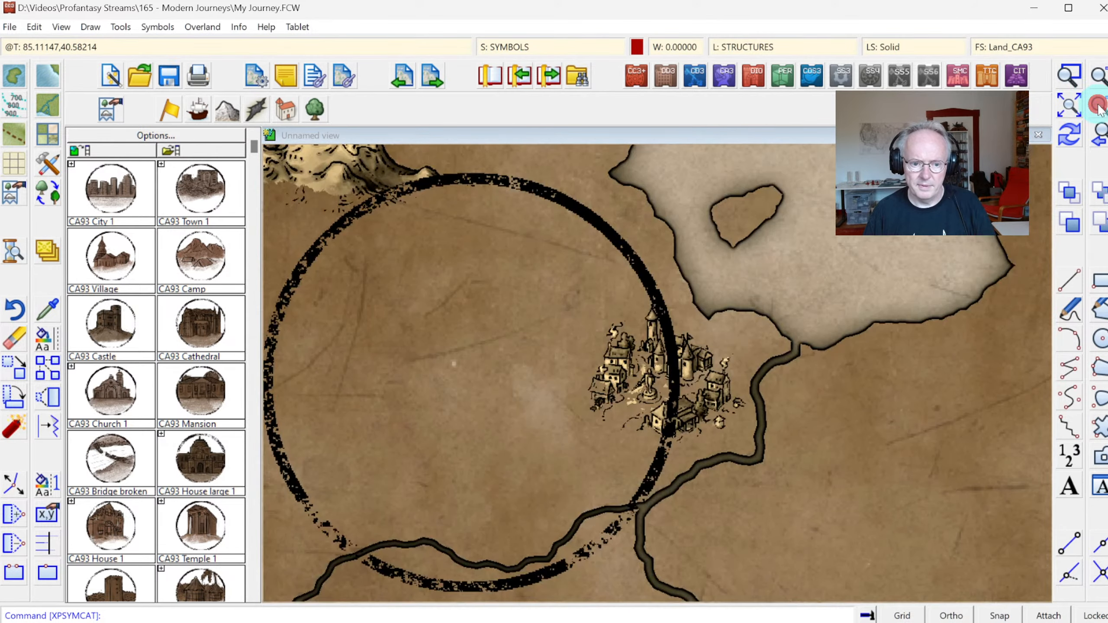
pyautogui.click(14, 340)
pyautogui.click(543, 190)
pyautogui.rightClick(456, 248)
pyautogui.click(501, 268)
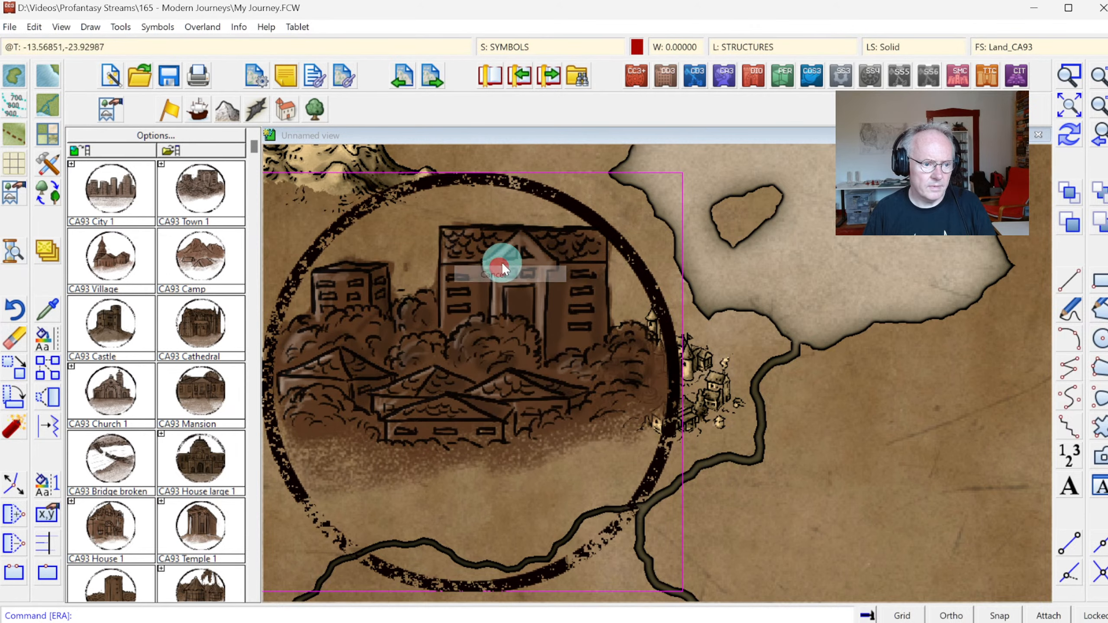
pyautogui.click(512, 183)
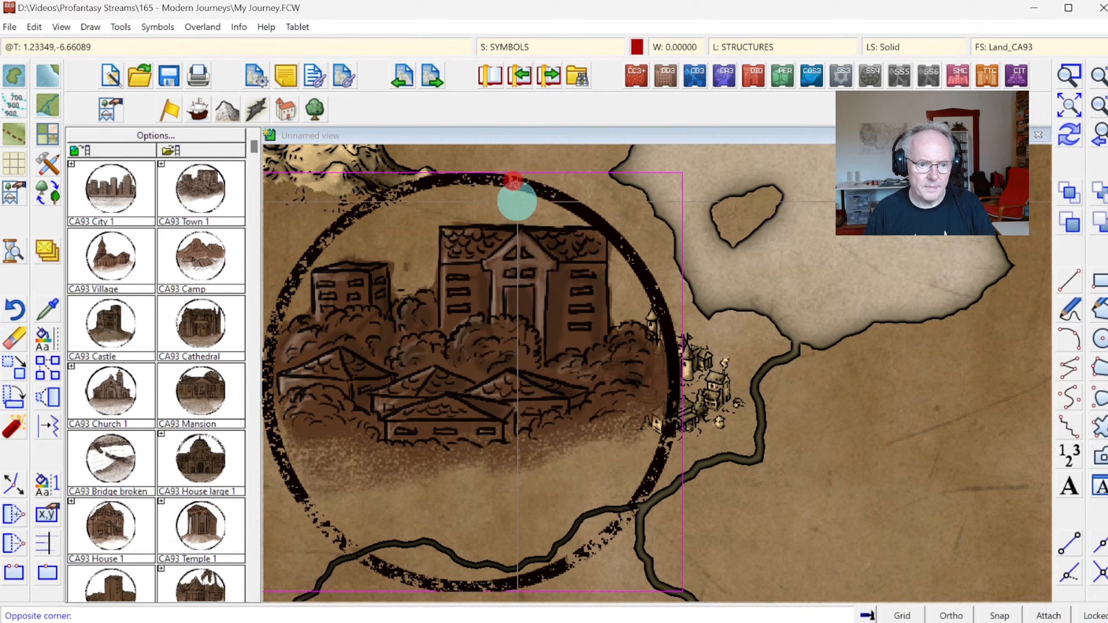
pyautogui.click(562, 174)
pyautogui.rightClick(548, 207)
pyautogui.click(543, 215)
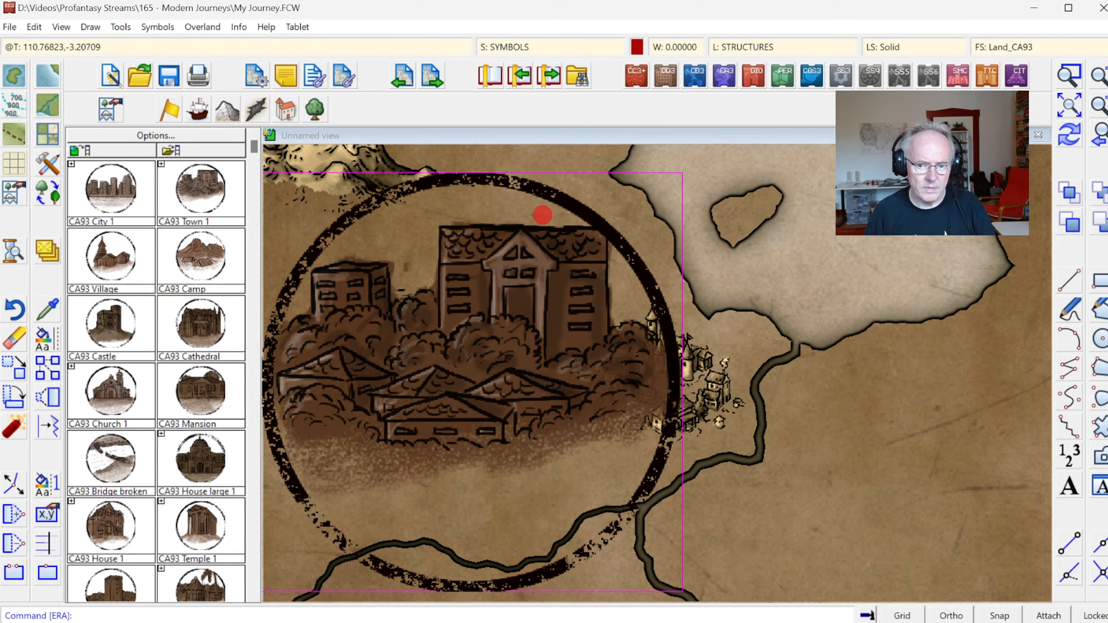
pyautogui.click(1065, 137)
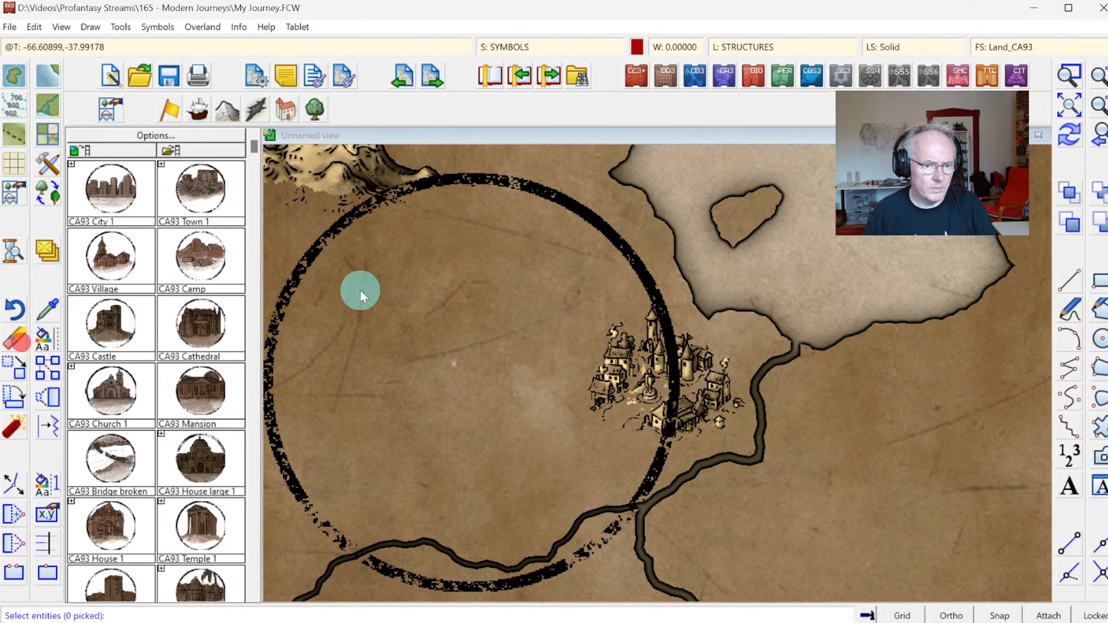
# Erase the remaining oversized ring overlapping the town and redraw the map.
pyautogui.click(533, 217)
pyautogui.rightClick(515, 249)
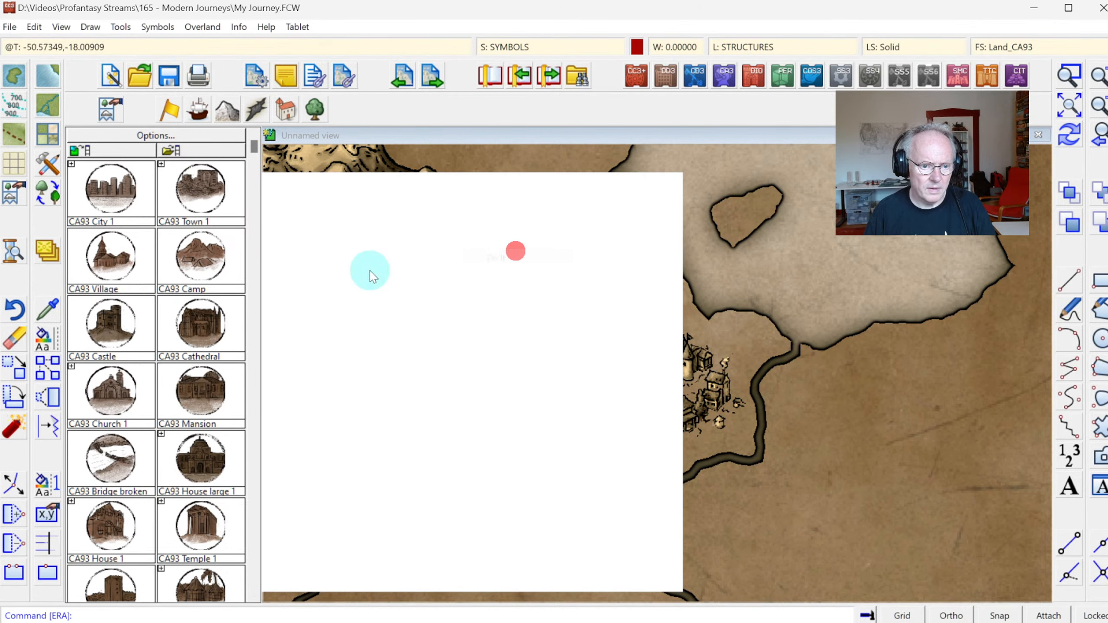
pyautogui.click(1067, 136)
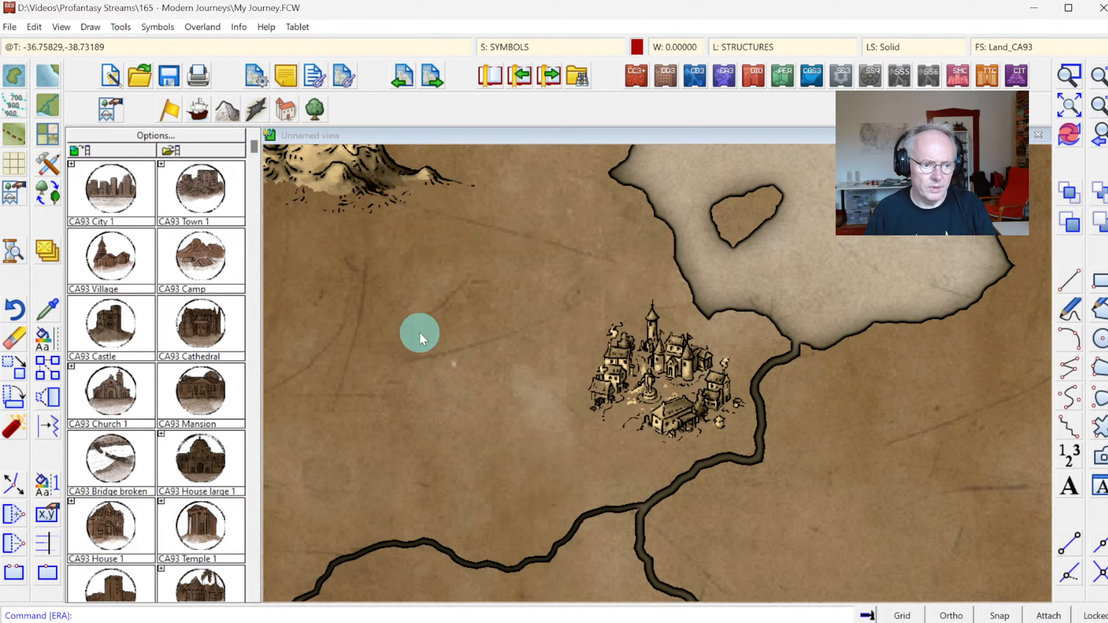
# Fit the CA93 Circle blank symbol around the town to check the scale it needs, and cancel the placement.
pyautogui.click(258, 400)
pyautogui.click(202, 265)
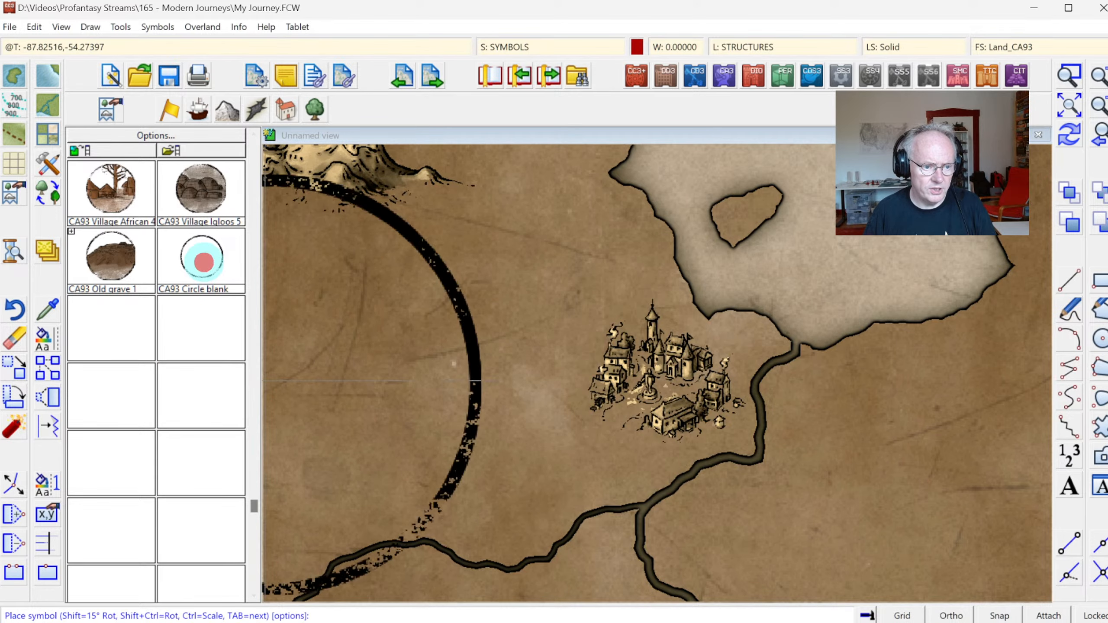
pyautogui.press('ctrl')
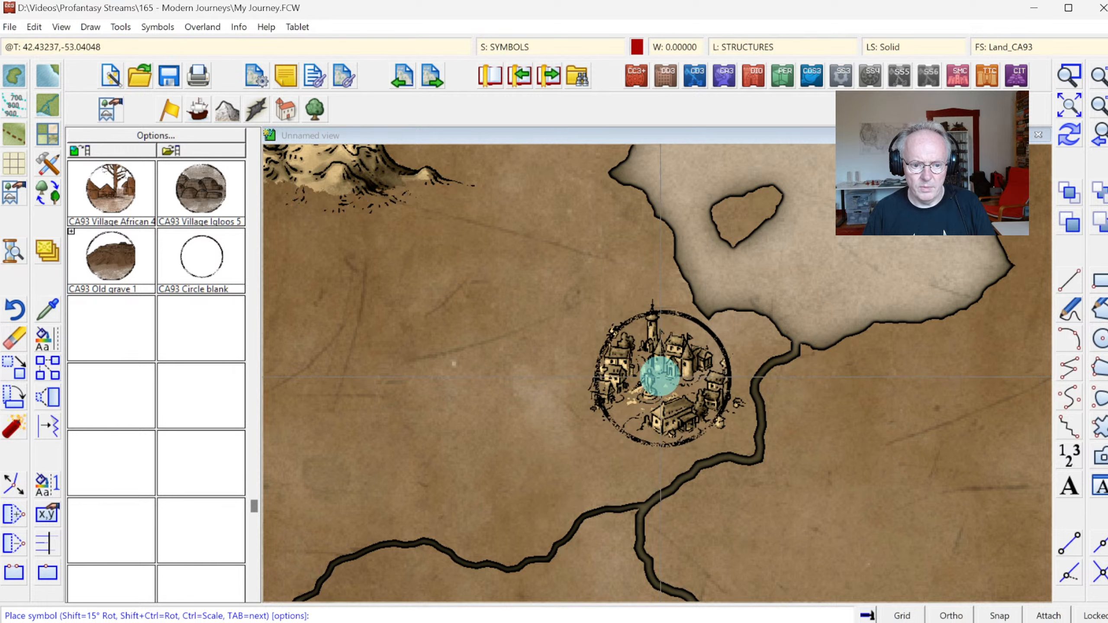
pyautogui.press('ctrl')
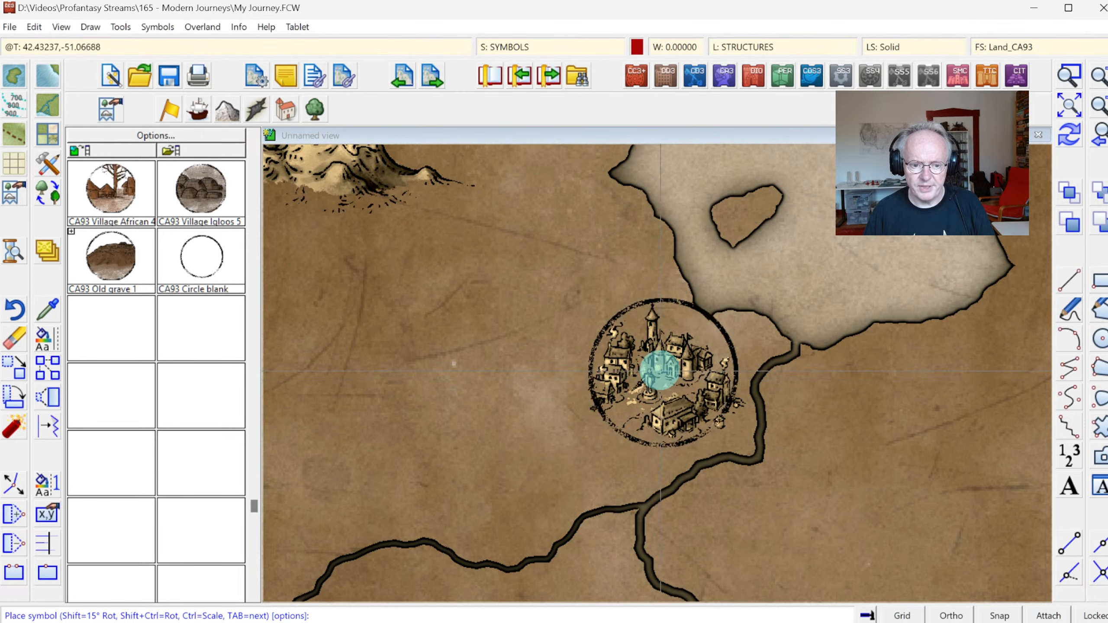
pyautogui.rightClick(658, 378)
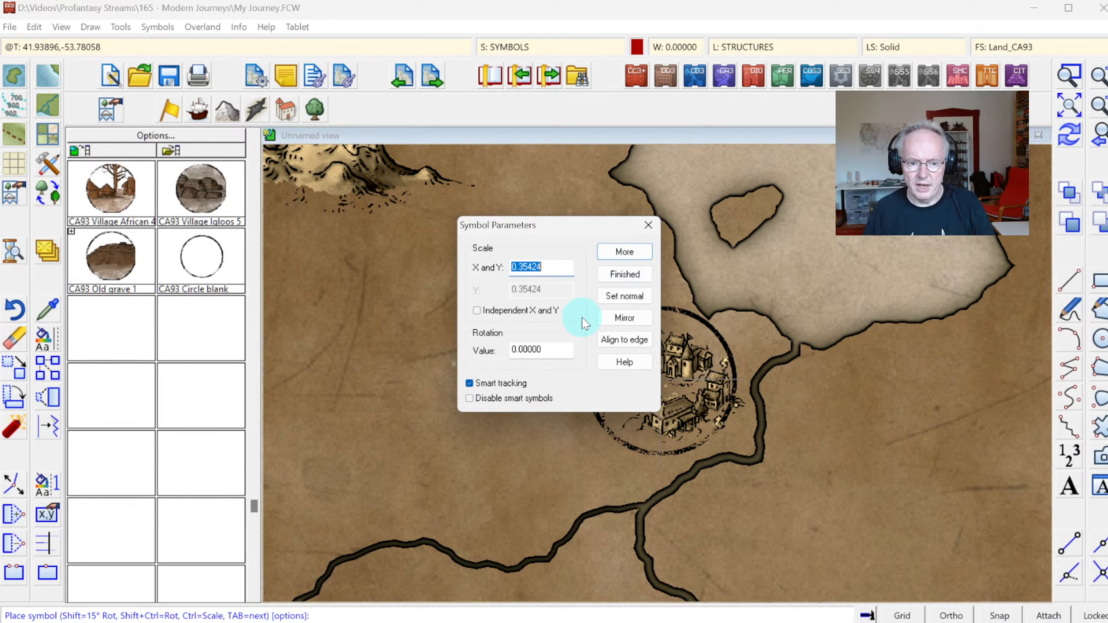
pyautogui.press('Escape')
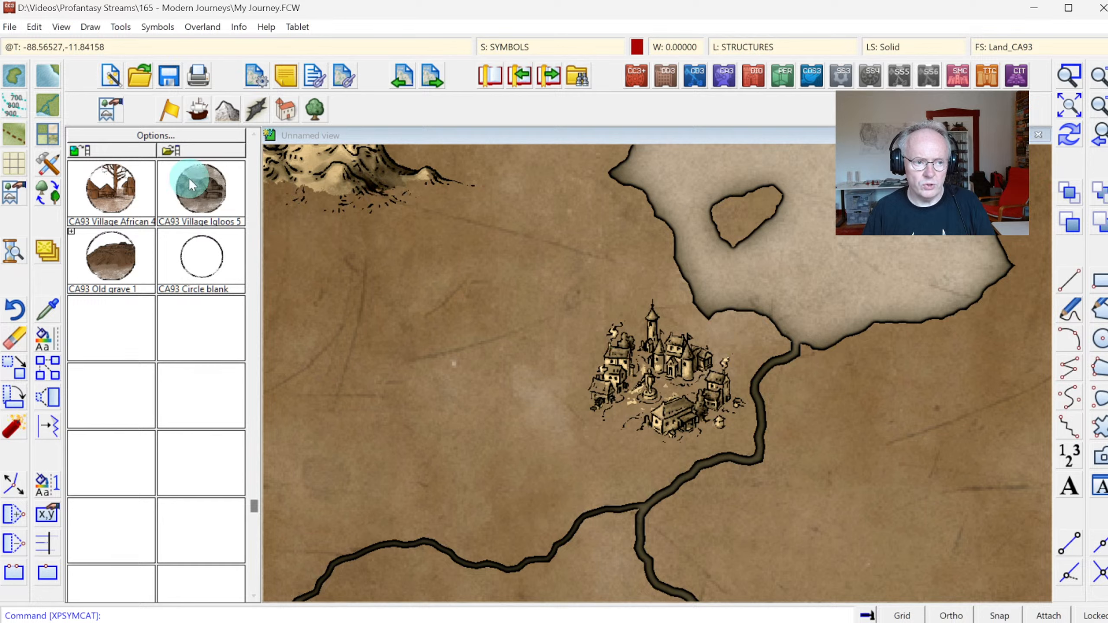
# Scale the CA93 Circle blank symbol definition by .35 in the Symbol Manager.
pyautogui.click(171, 26)
pyautogui.click(174, 45)
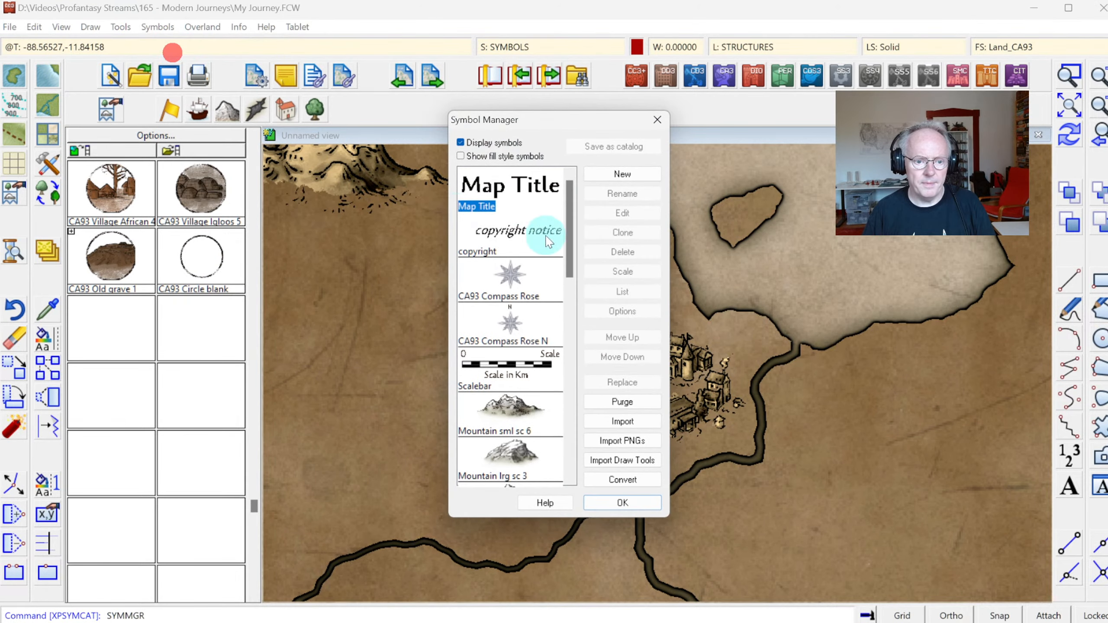
pyautogui.moveTo(568, 207); pyautogui.dragTo(601, 448)
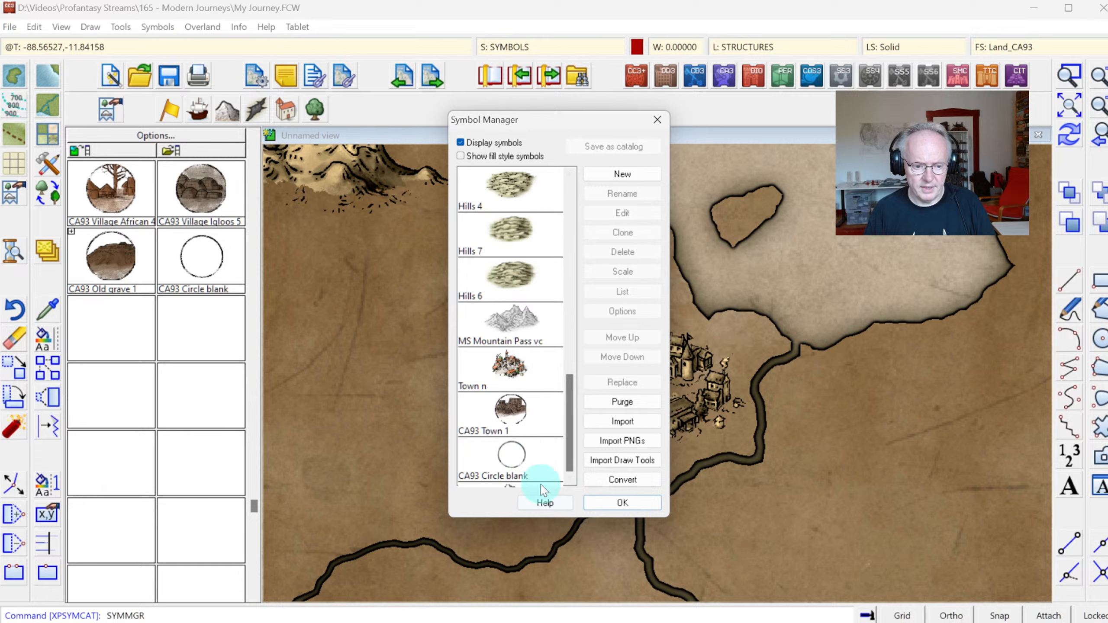
pyautogui.click(522, 463)
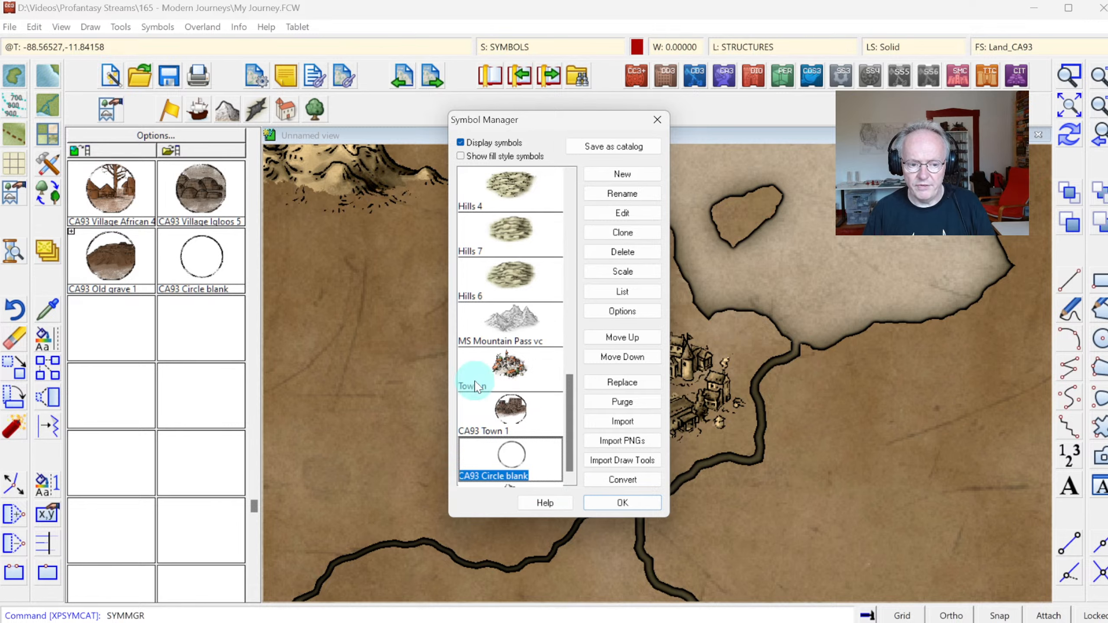
pyautogui.click(625, 276)
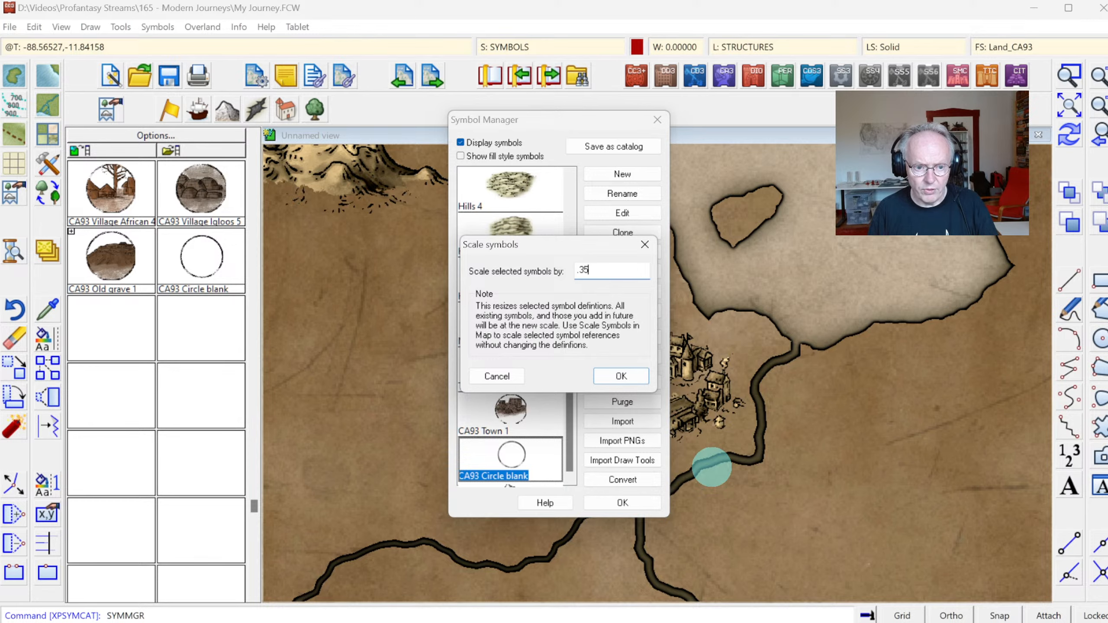
pyautogui.write('.35')
pyautogui.press('Return')
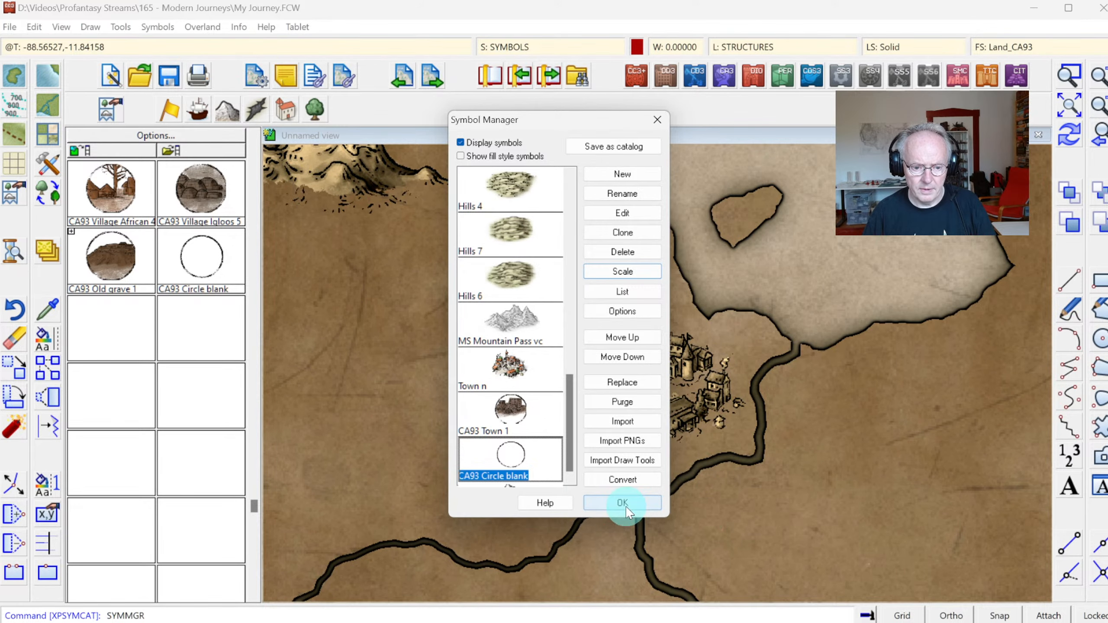
pyautogui.click(626, 506)
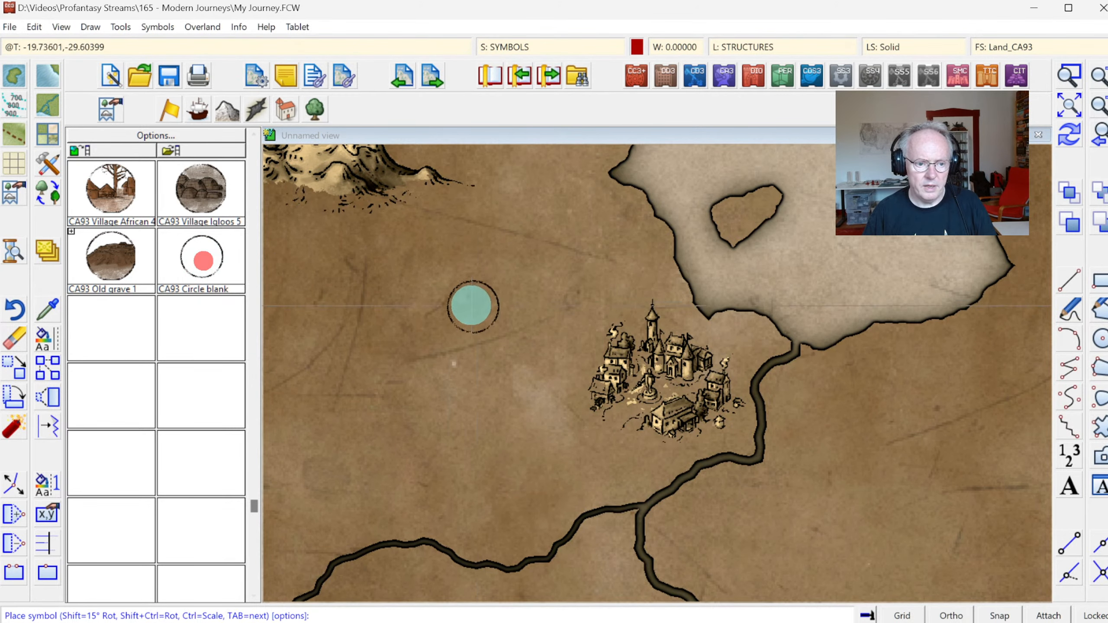
# Set the placement scale of the CA93 Circle blank symbol to its normal value of 1.5.
pyautogui.rightClick(471, 306)
pyautogui.click(619, 295)
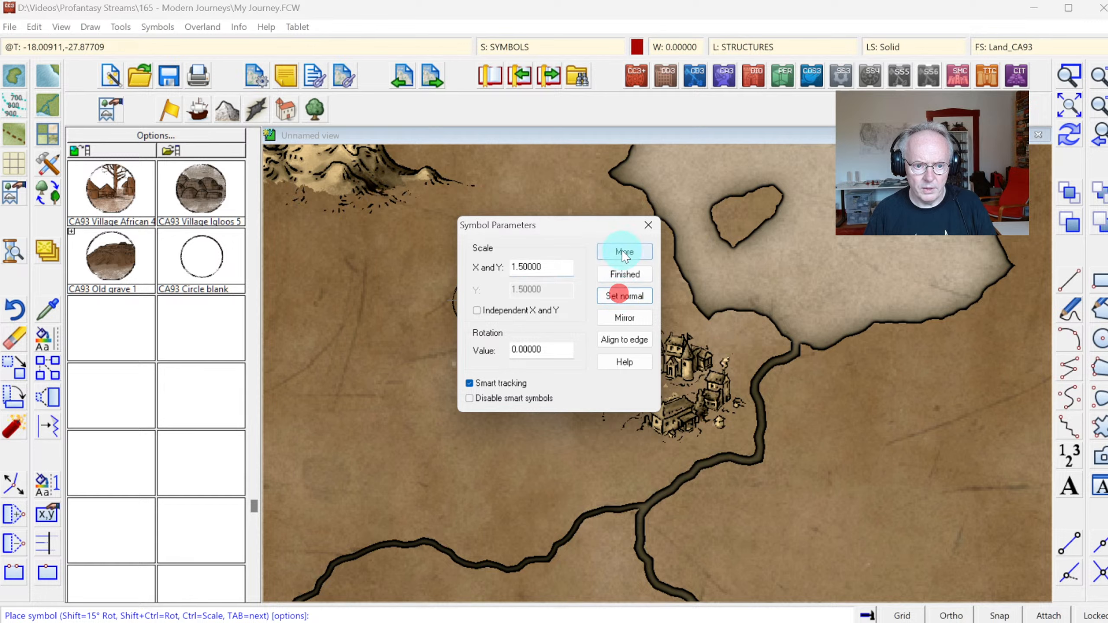
pyautogui.click(625, 252)
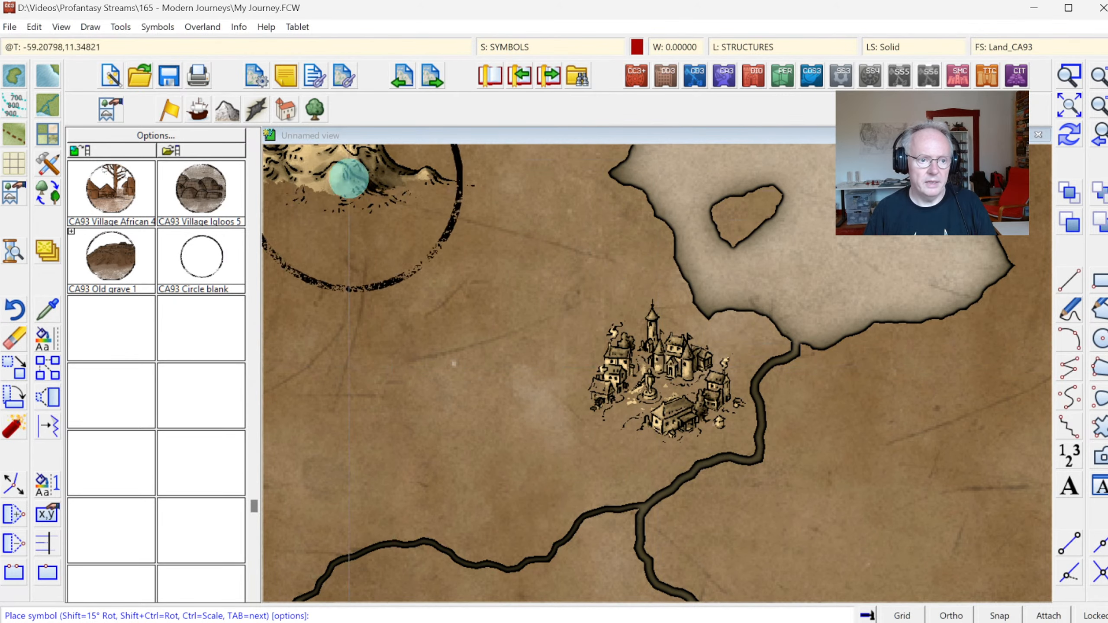
# Scale the CA93 Circle blank symbol definition by .667 in the Symbol Manager.
pyautogui.click(157, 27)
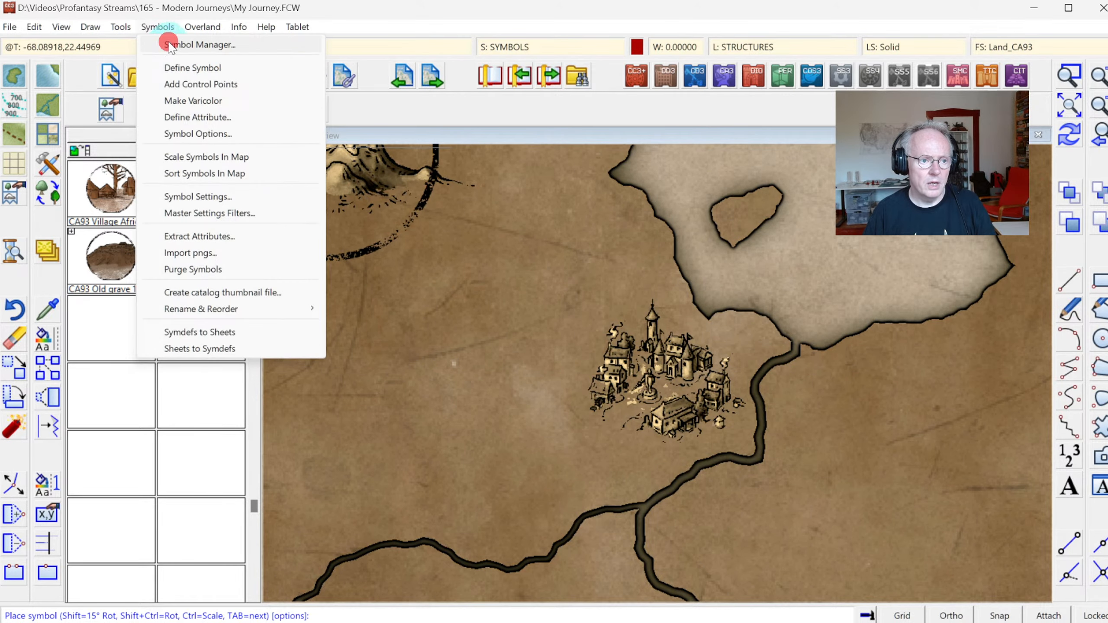
pyautogui.click(169, 46)
pyautogui.moveTo(569, 203); pyautogui.dragTo(528, 439)
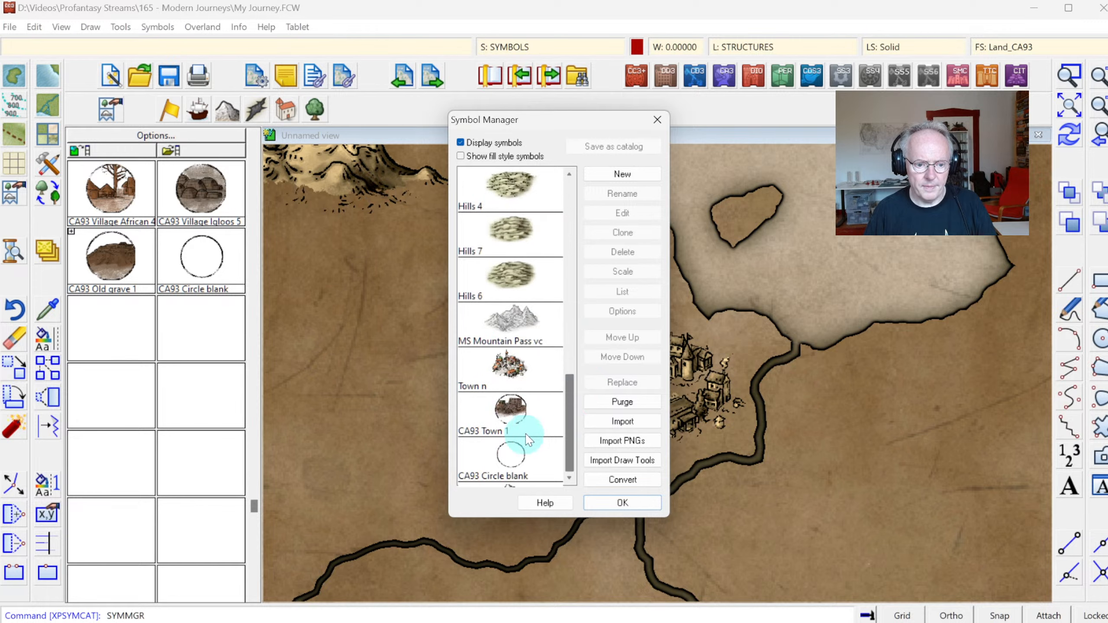
pyautogui.click(527, 438)
pyautogui.click(623, 272)
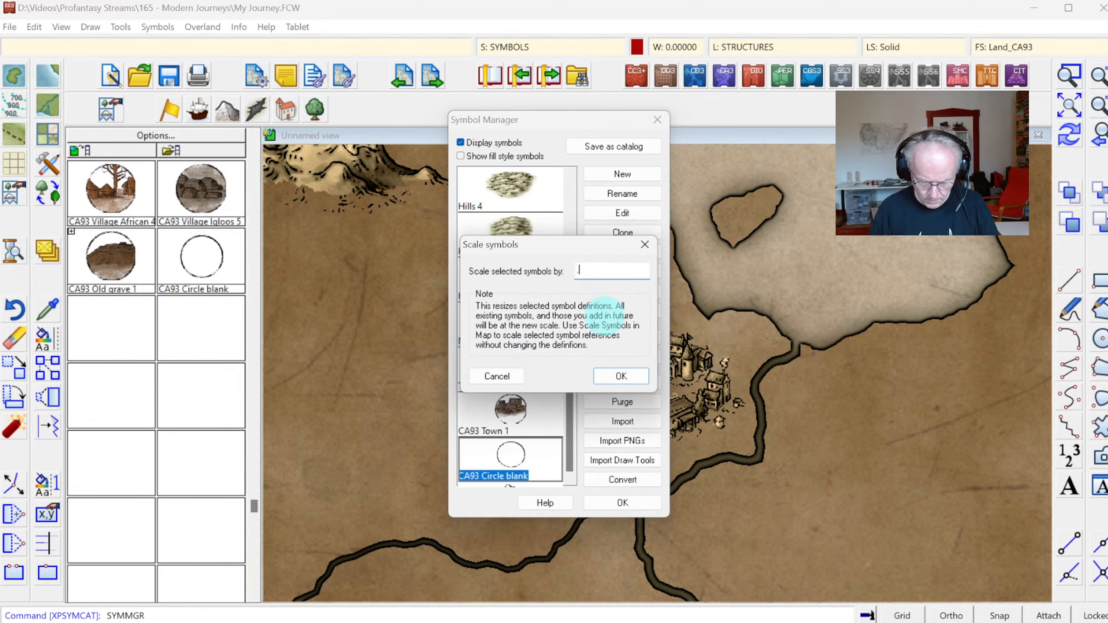
pyautogui.write('.667')
pyautogui.press('Return')
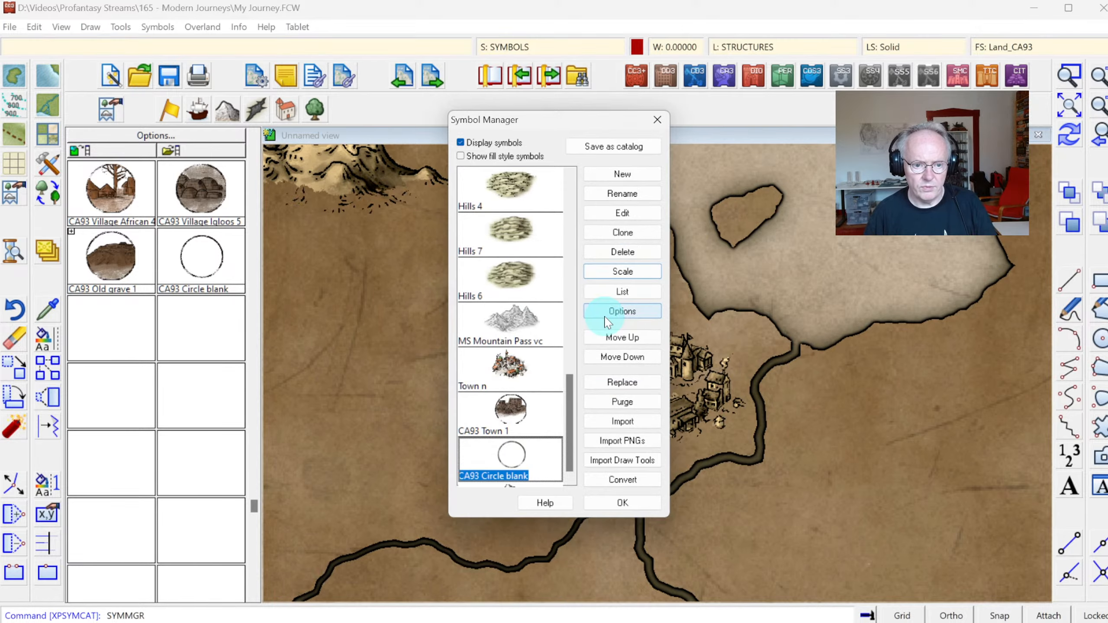
pyautogui.click(628, 502)
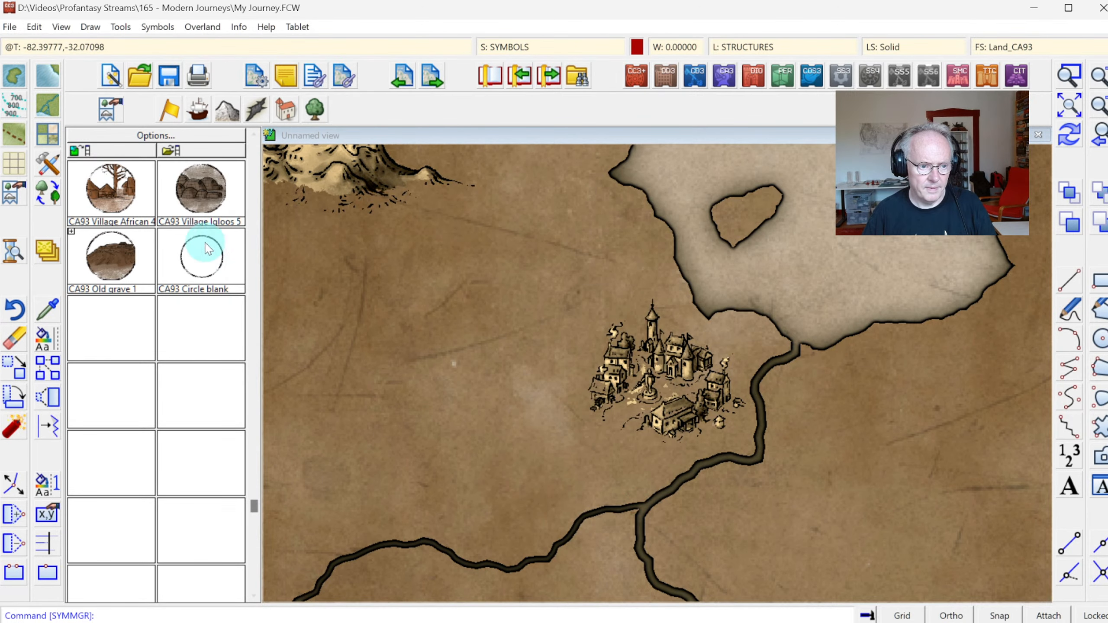
# Place the CA93 Circle blank symbol around the town beside the river, check the fit up close, and end the placement.
pyautogui.rightClick(508, 312)
pyautogui.click(633, 293)
pyautogui.click(629, 244)
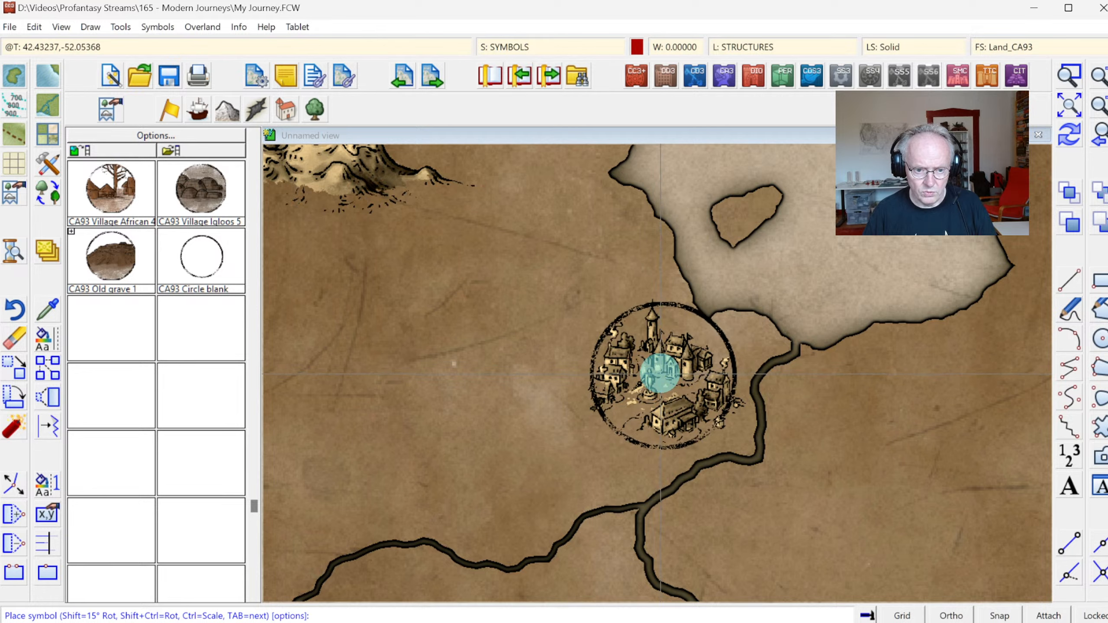
pyautogui.click(659, 374)
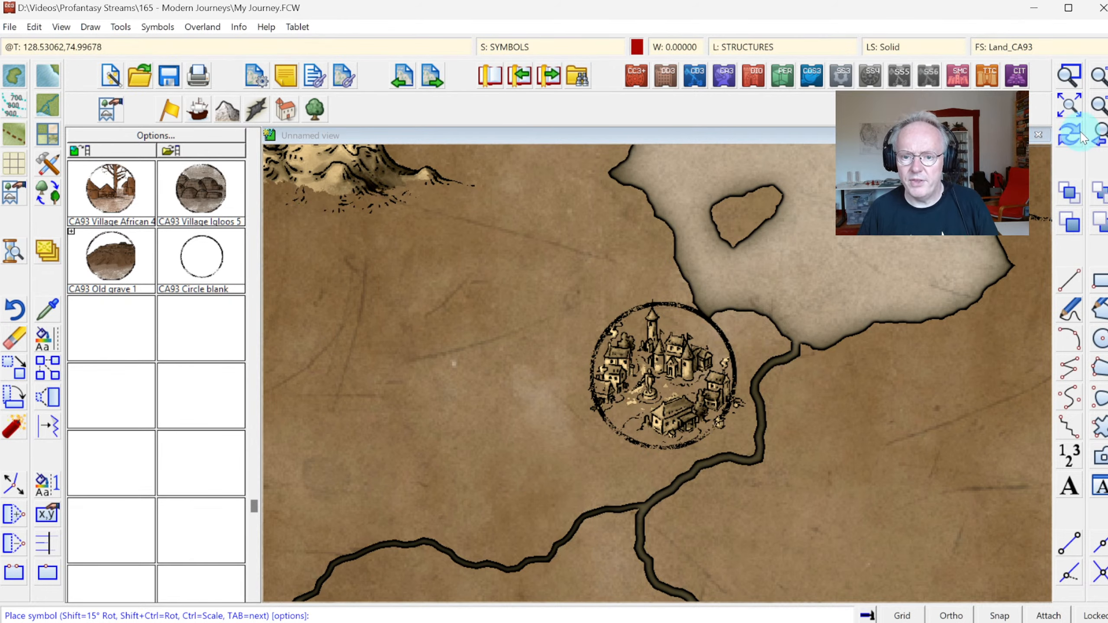
pyautogui.click(1069, 75)
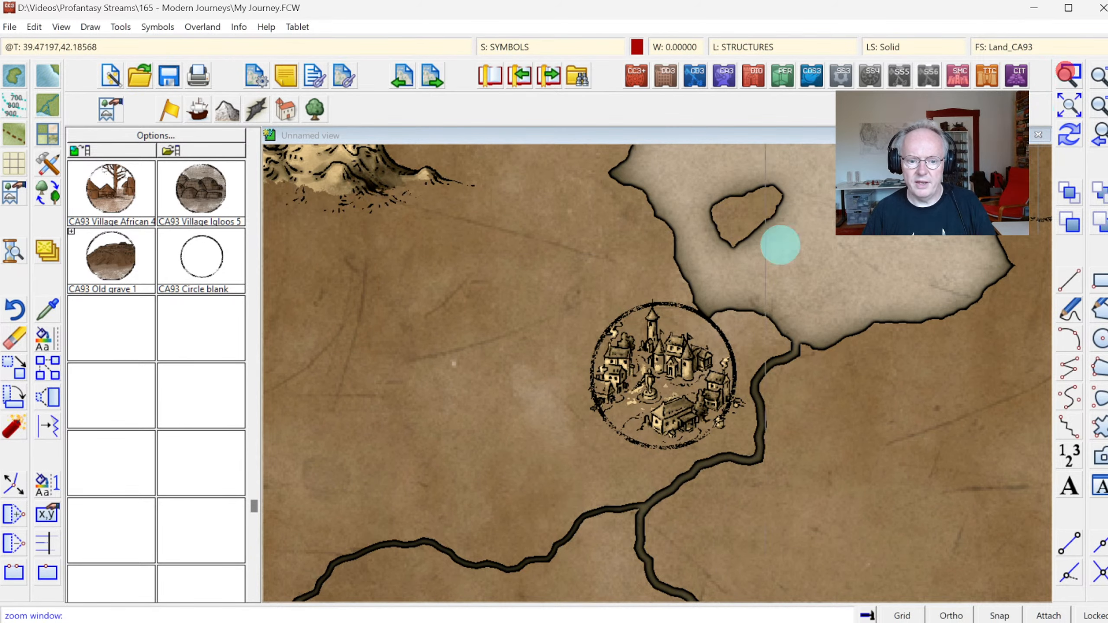
pyautogui.click(576, 272)
pyautogui.click(795, 466)
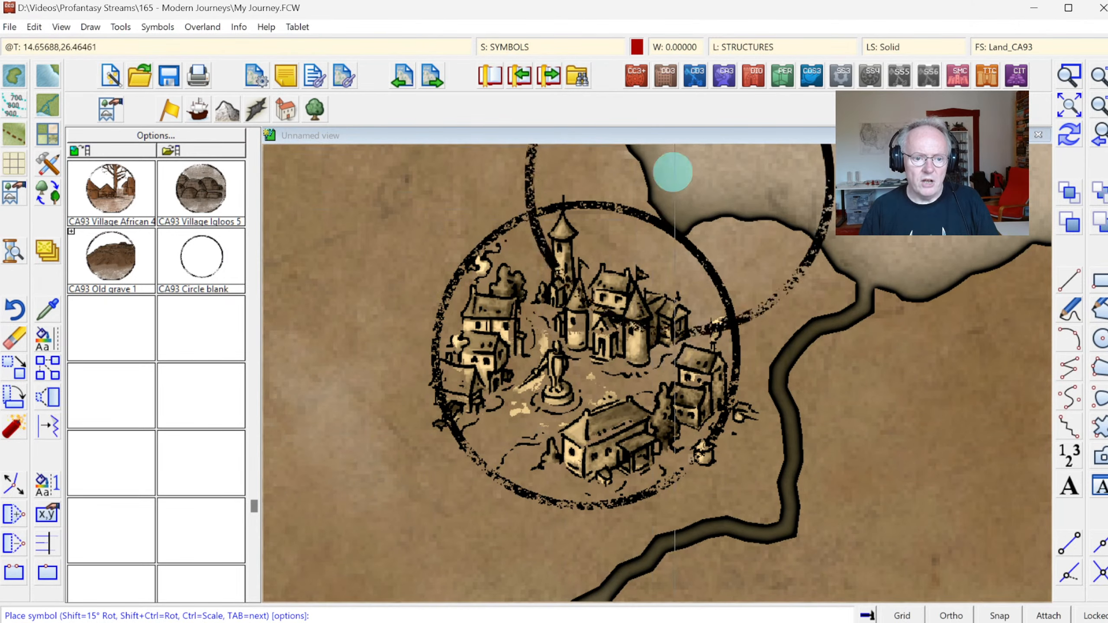
pyautogui.press('Escape')
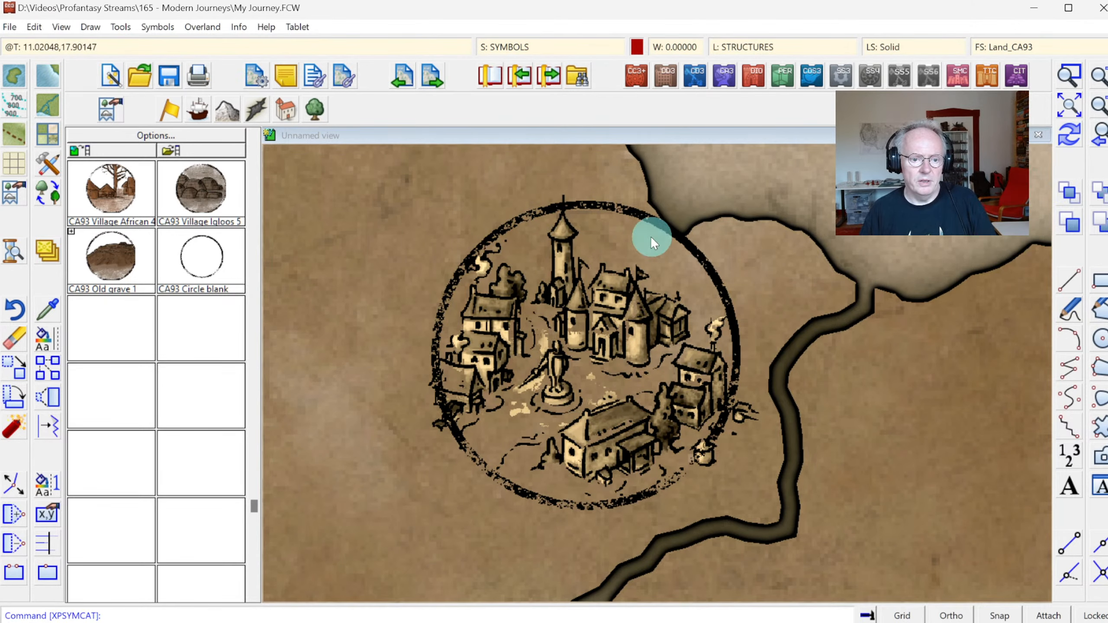
# Switch the structure symbols to the Mike Schley style and place the Castle n symbol just west of the lone eastern mountain.
pyautogui.click(1069, 104)
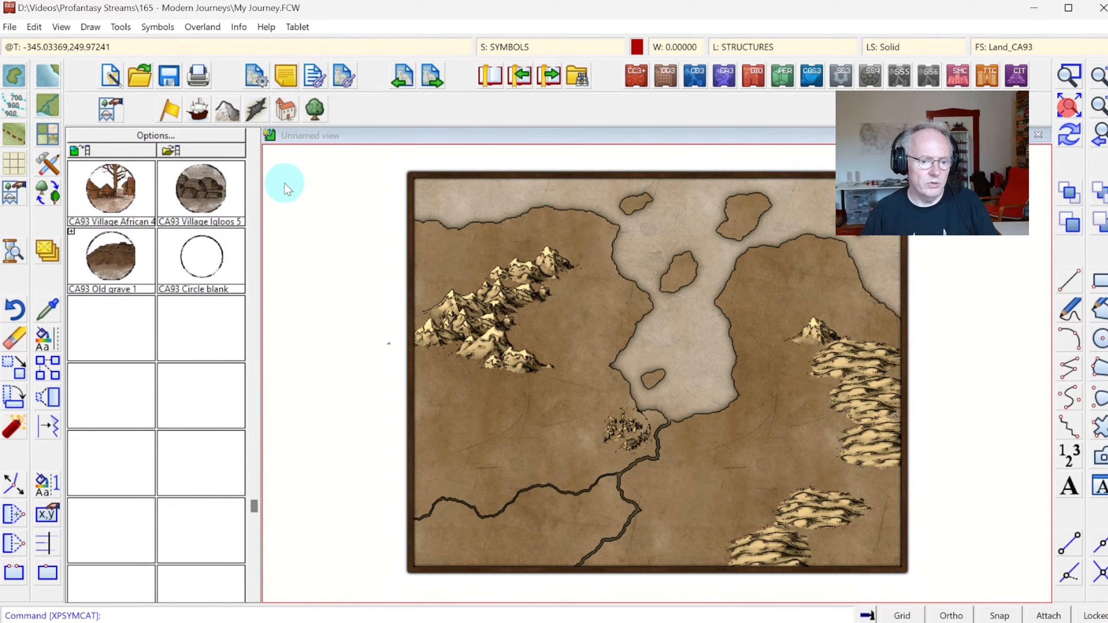
pyautogui.click(285, 109)
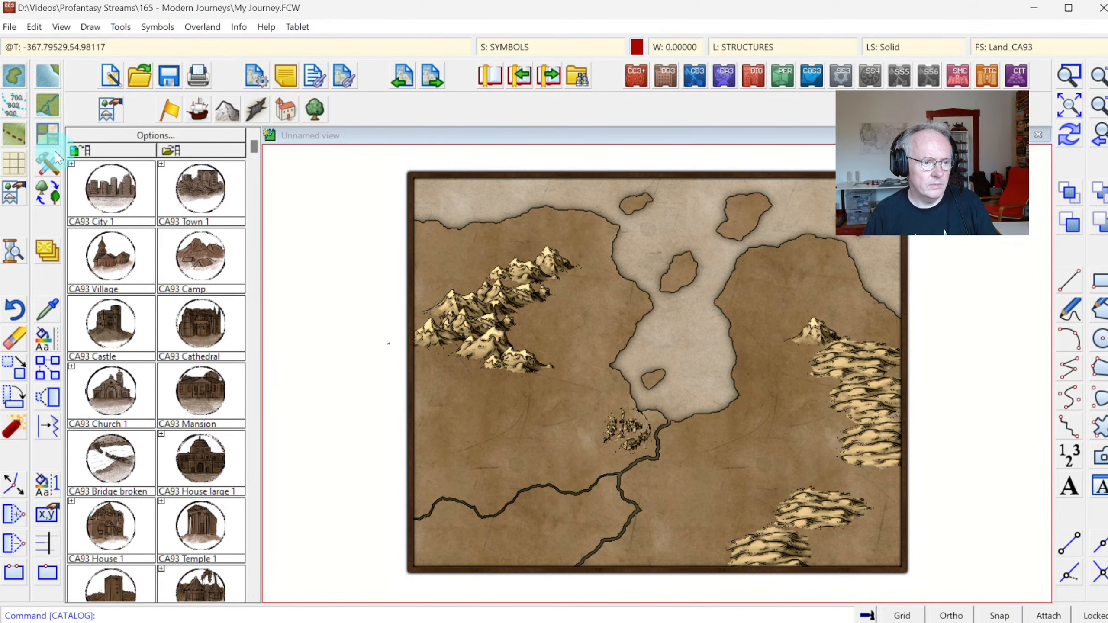
pyautogui.click(47, 187)
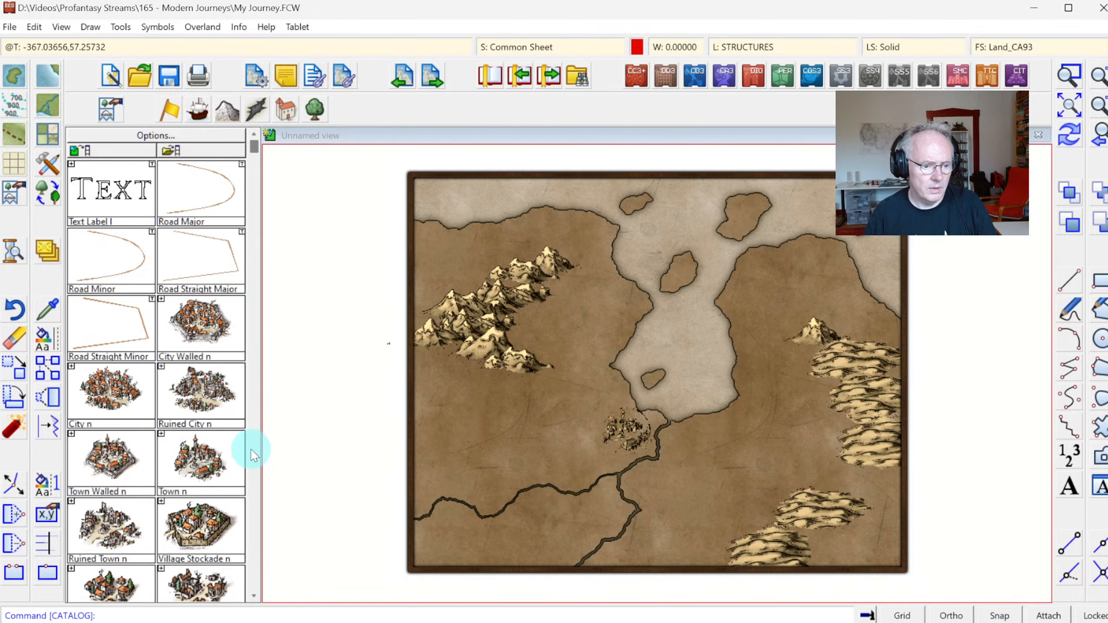
pyautogui.click(258, 553)
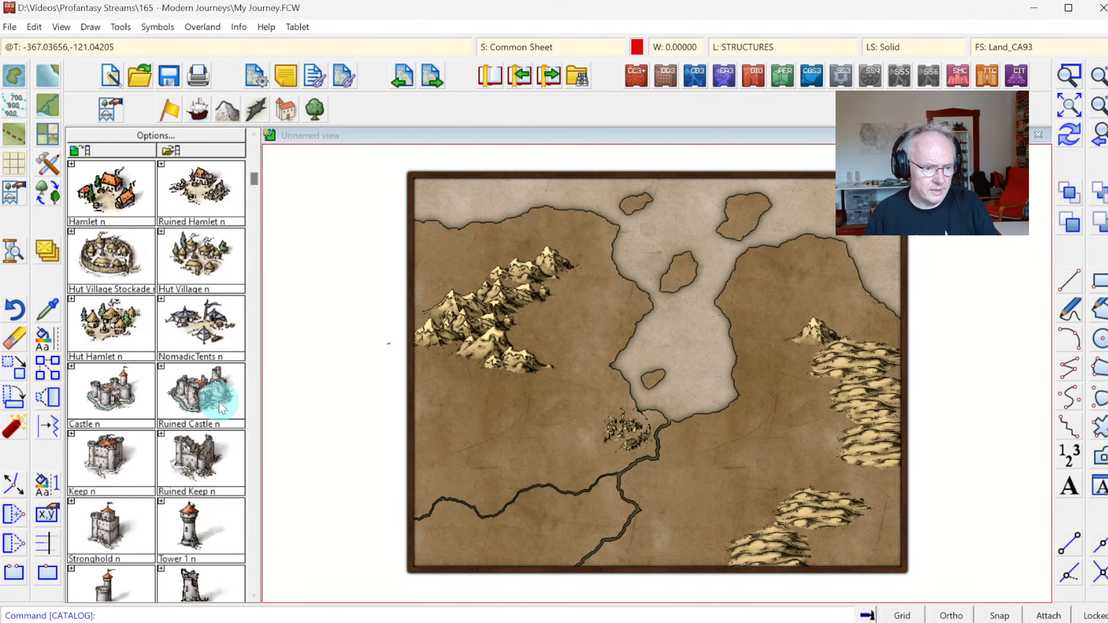
pyautogui.click(114, 391)
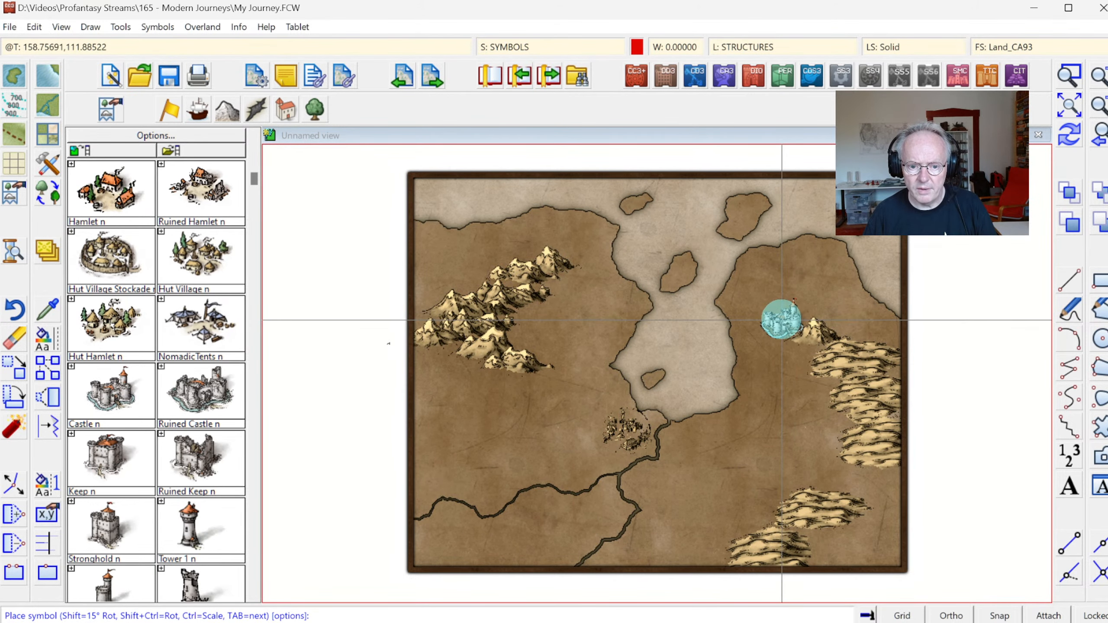
pyautogui.click(779, 318)
# Place the CA93 Circle blank symbol from the symbols used in the map over the castle, and end the placement.
pyautogui.click(1069, 75)
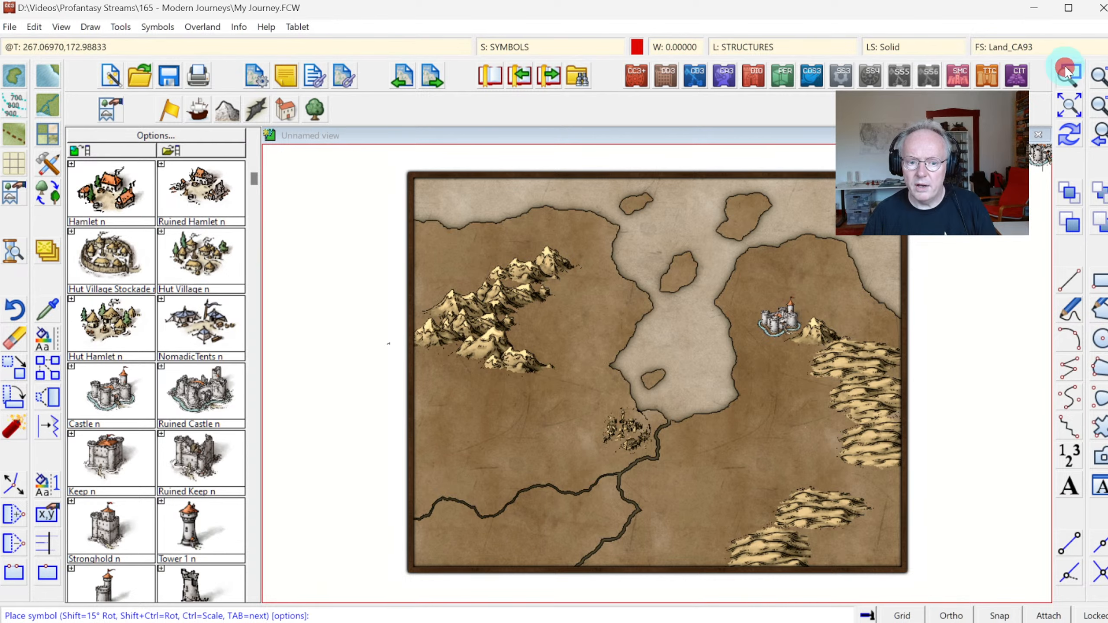
pyautogui.click(699, 272)
pyautogui.click(878, 402)
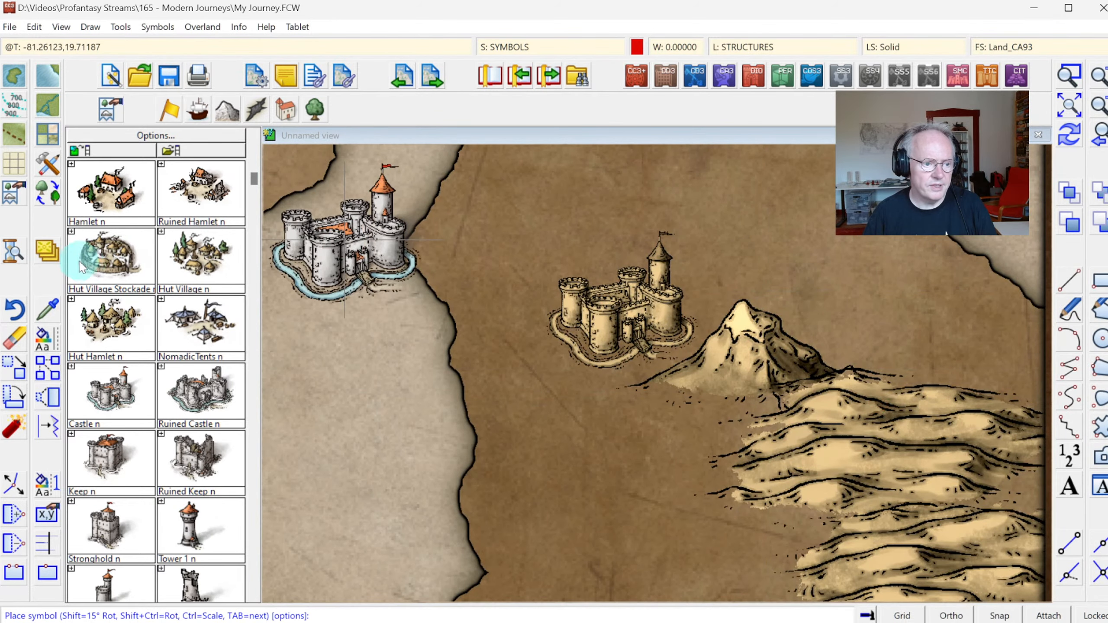
pyautogui.click(112, 157)
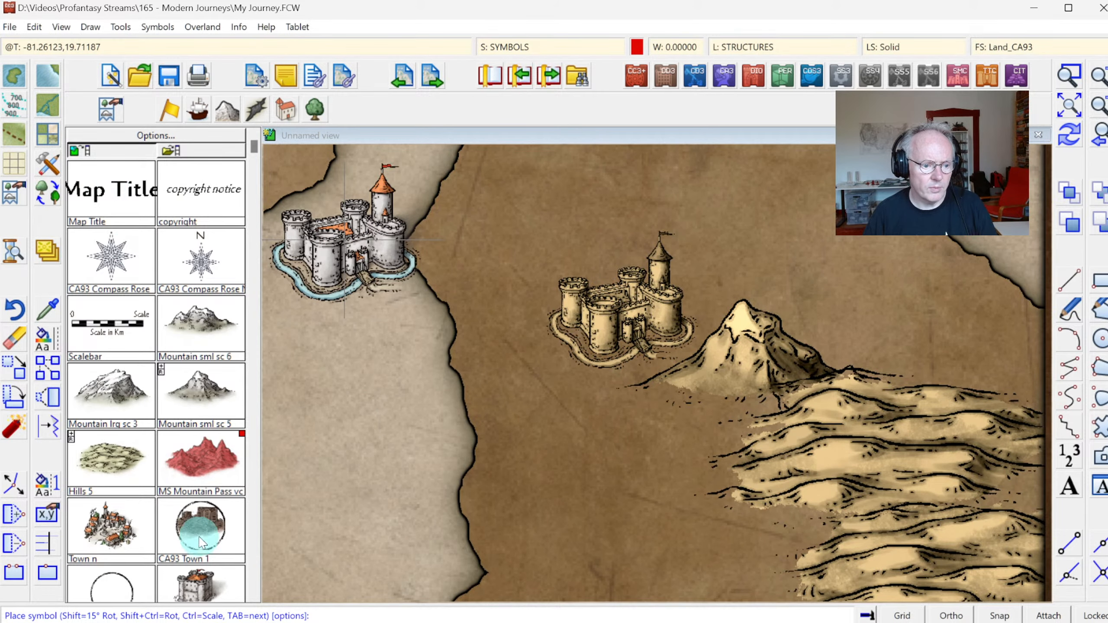
pyautogui.click(129, 593)
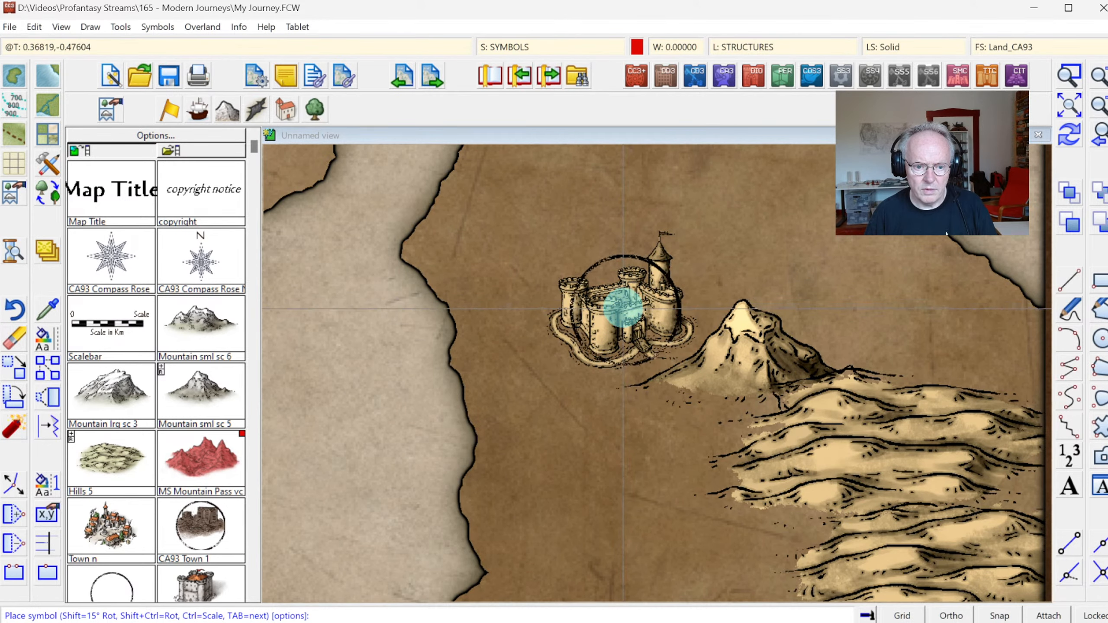
pyautogui.click(623, 308)
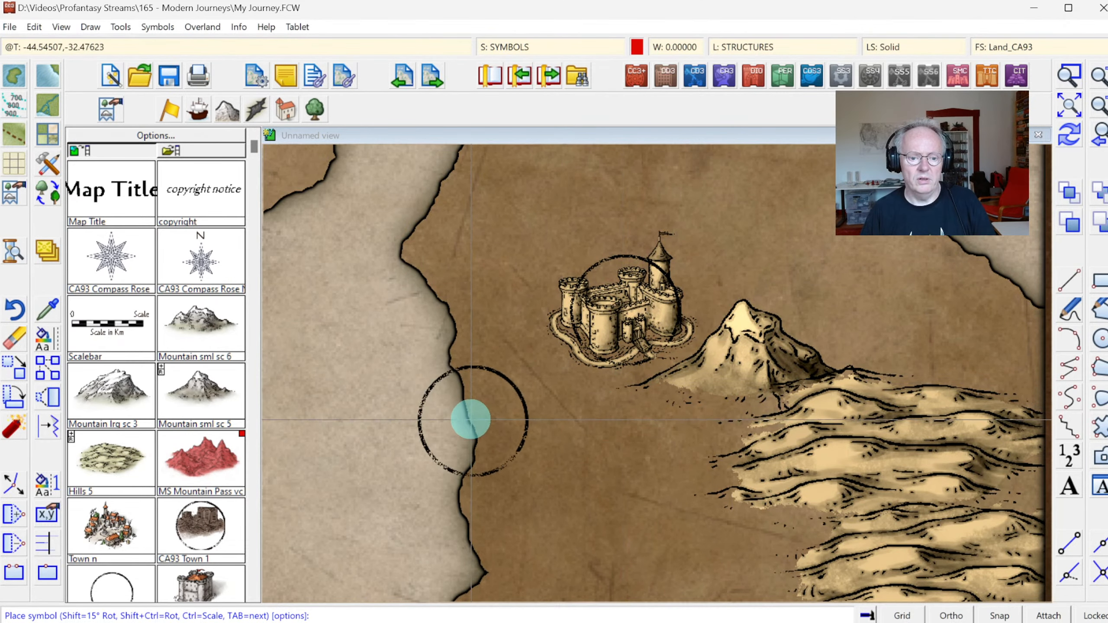
pyautogui.rightClick(469, 421)
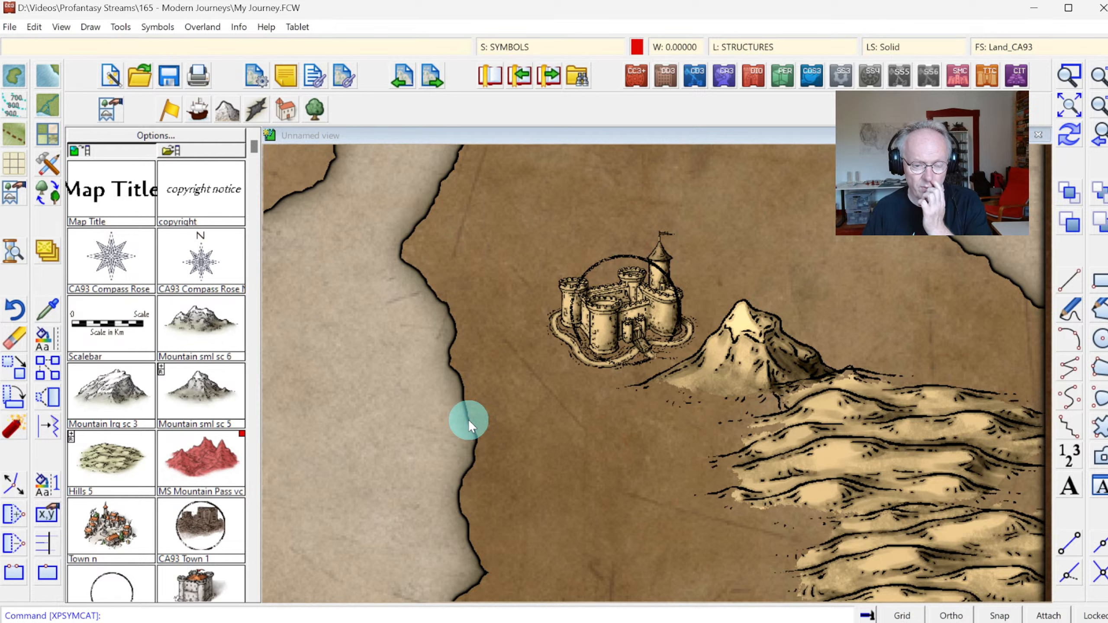
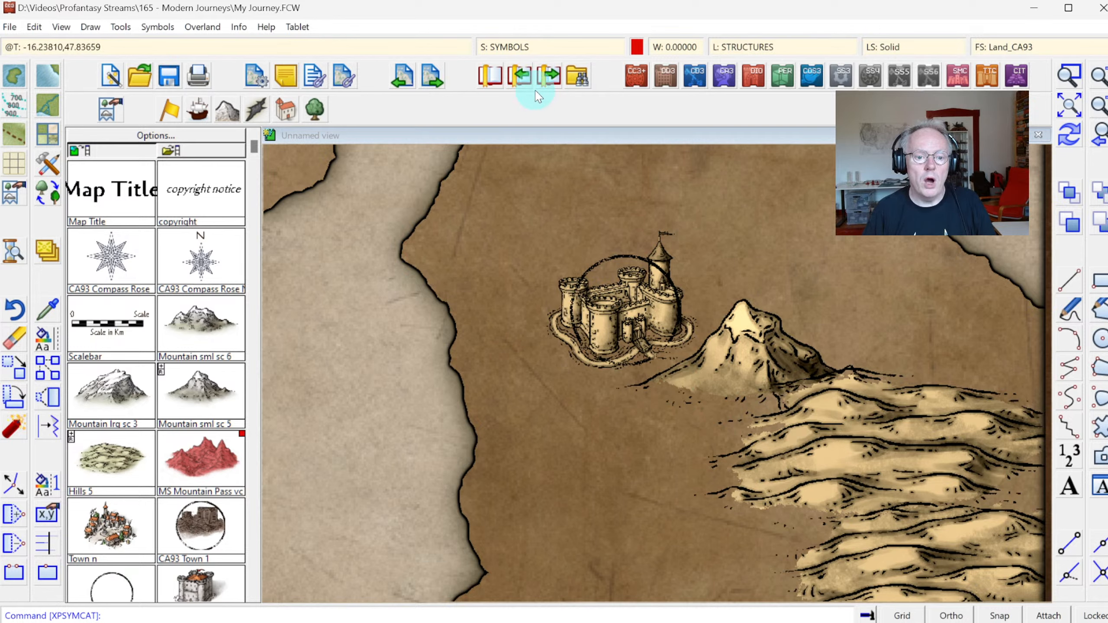
# Open the list of available effects to add one to the SYMBOLS sheet.
pyautogui.click(511, 51)
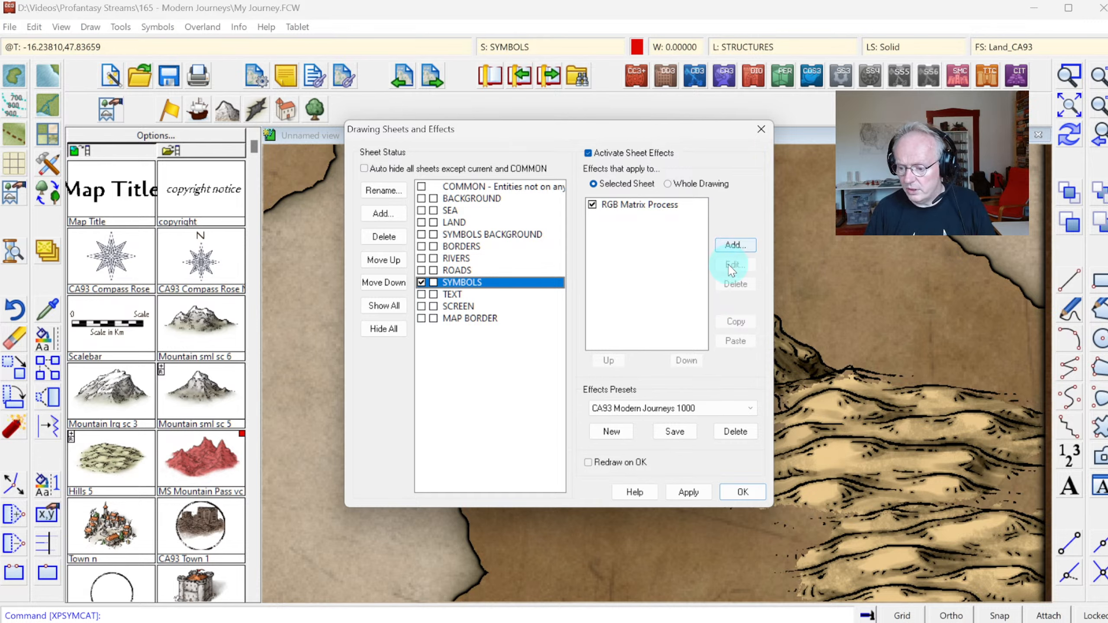
pyautogui.click(735, 244)
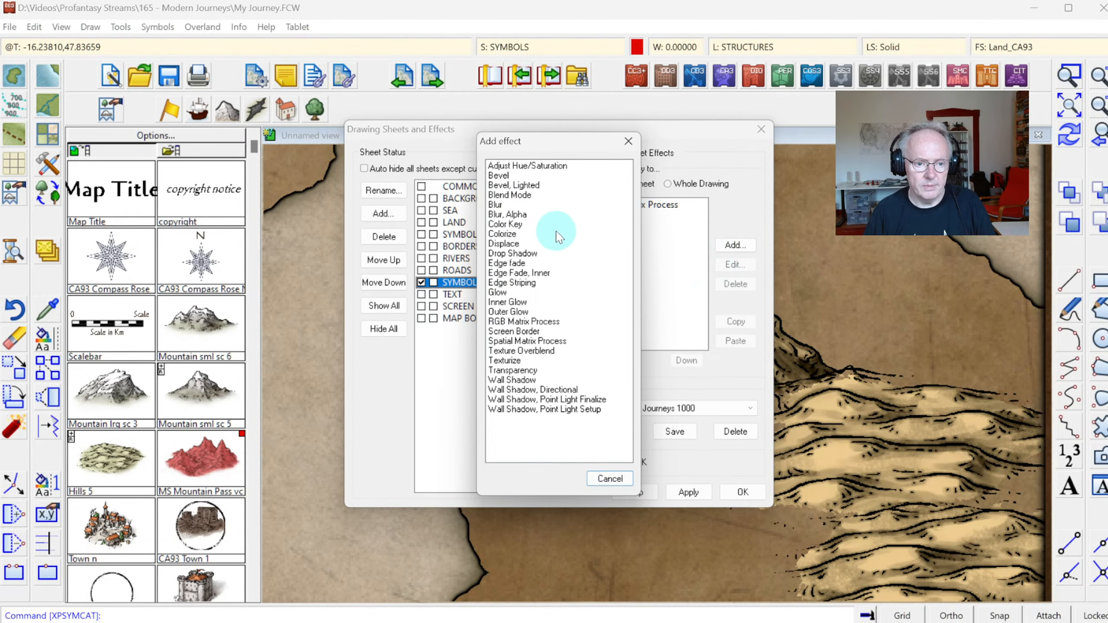
# Add a Color Key effect to the SYMBOLS sheet and move it above RGB Matrix Process.
pyautogui.doubleClick(505, 223)
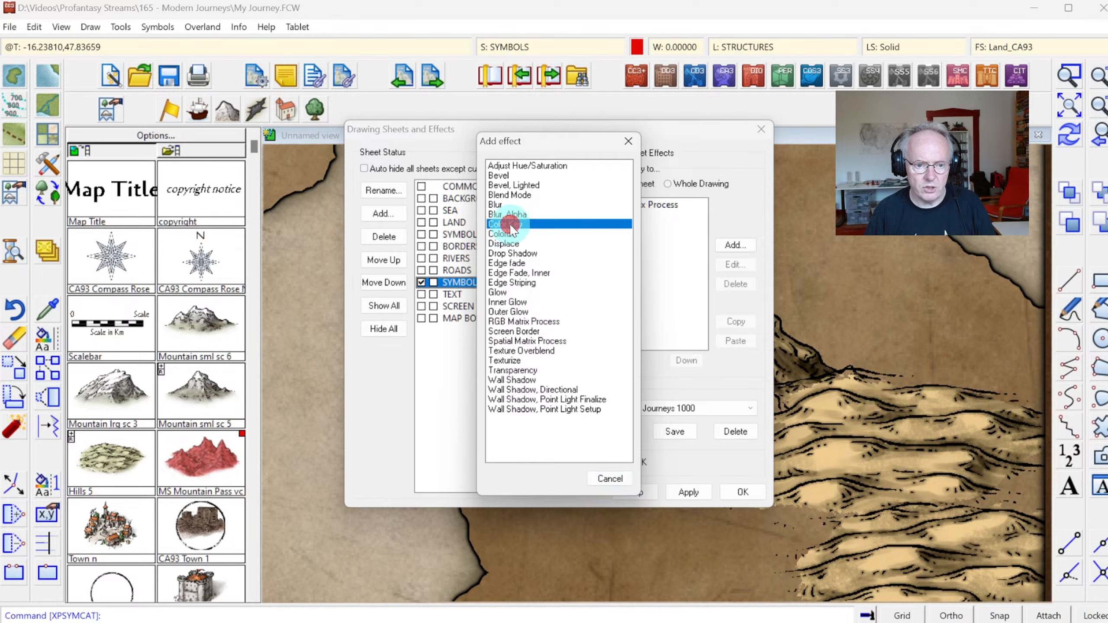
pyautogui.click(658, 285)
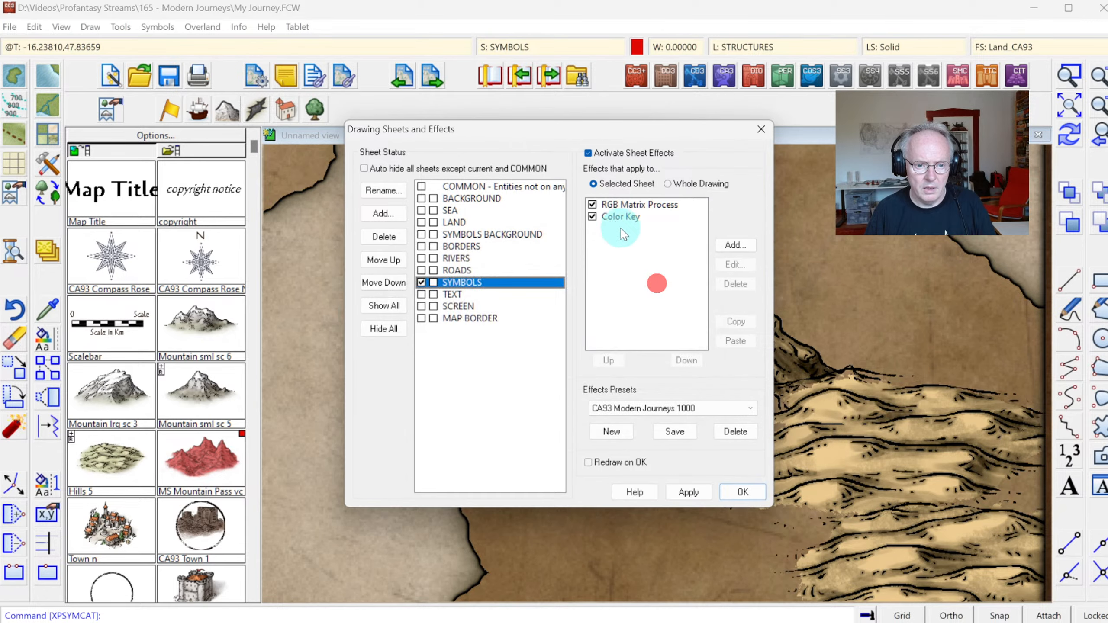
pyautogui.click(613, 217)
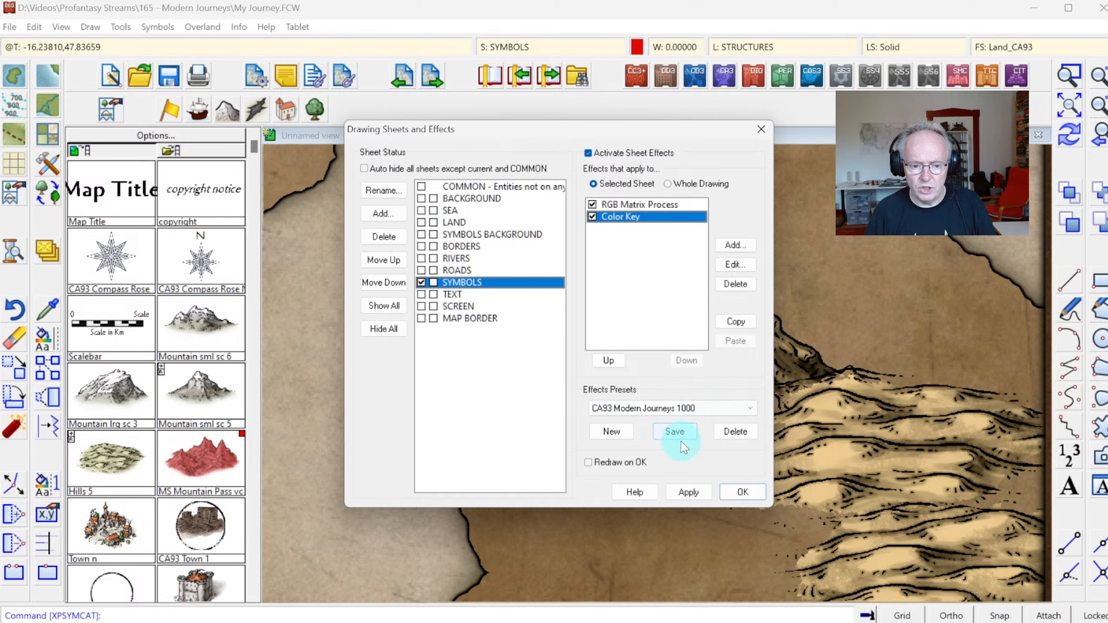
pyautogui.click(610, 361)
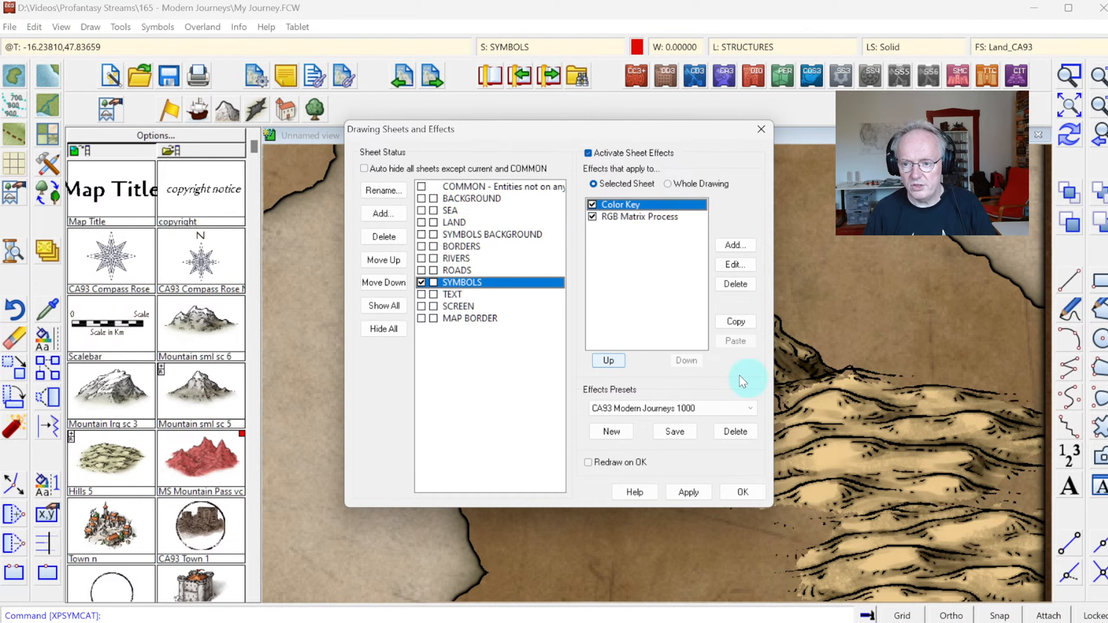
pyautogui.click(741, 491)
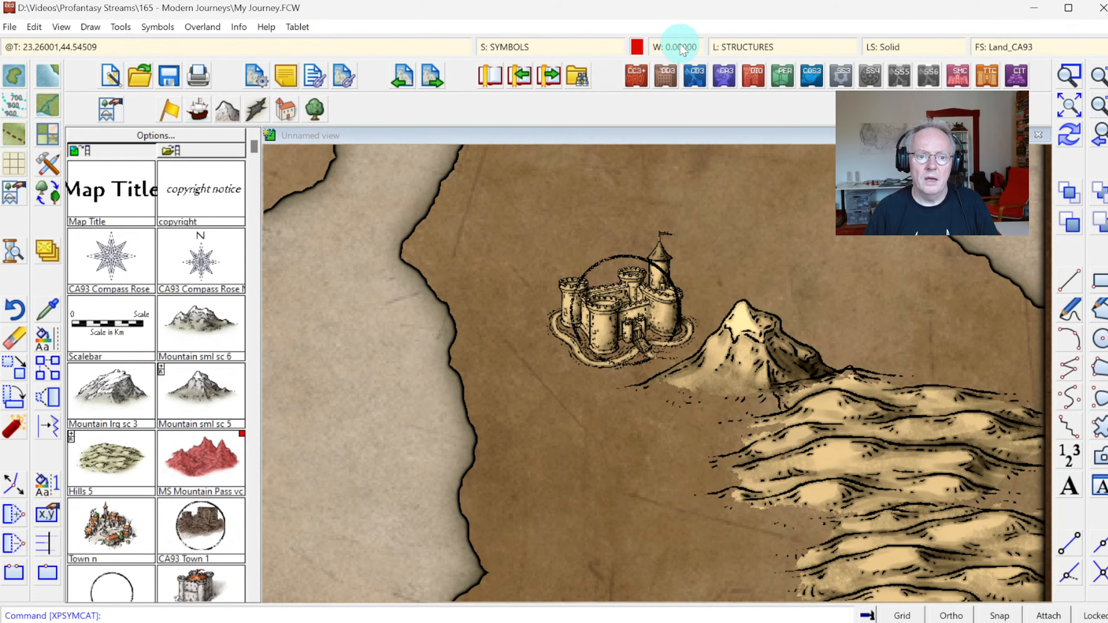
# Set the current drawing colour to magenta (colour 6) and the fill style to the Solid brush pattern.
pyautogui.click(637, 47)
pyautogui.click(496, 230)
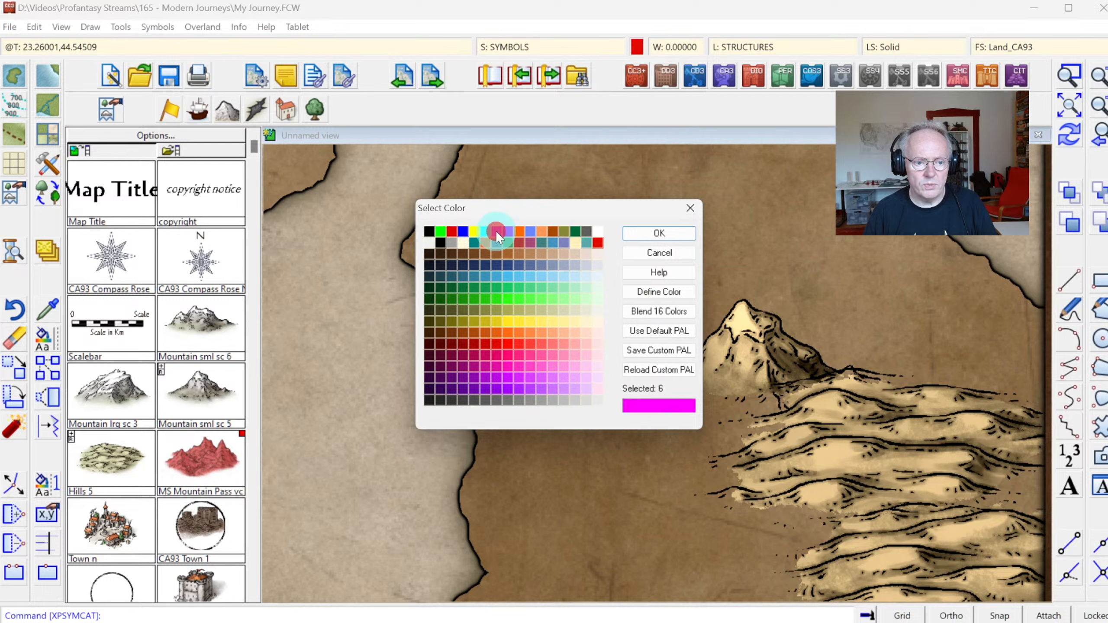
pyautogui.click(645, 233)
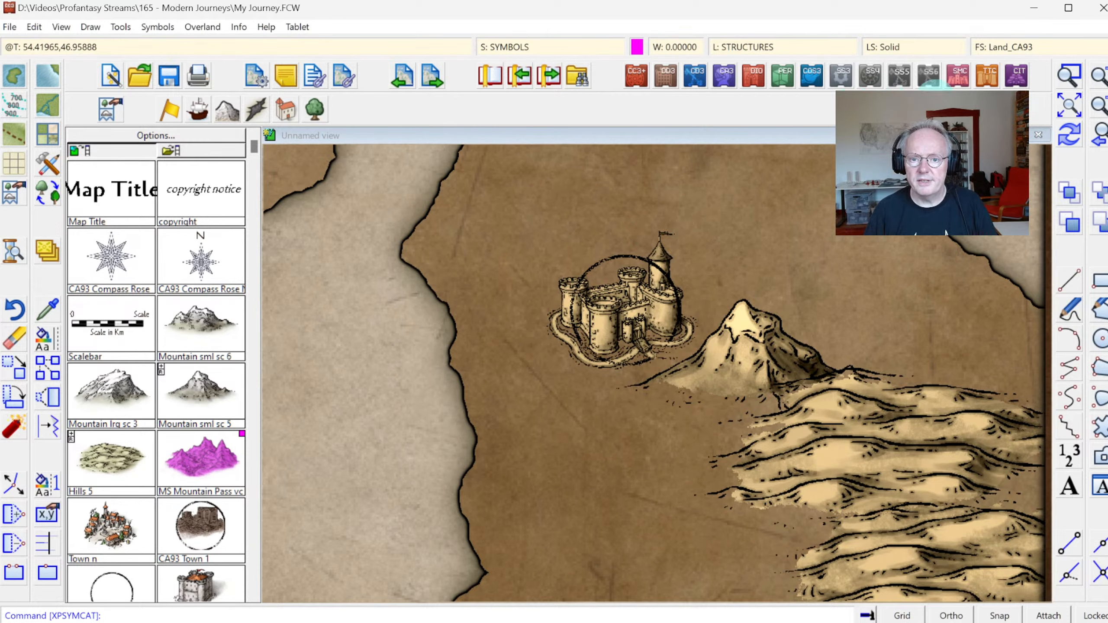
pyautogui.click(999, 47)
pyautogui.click(425, 171)
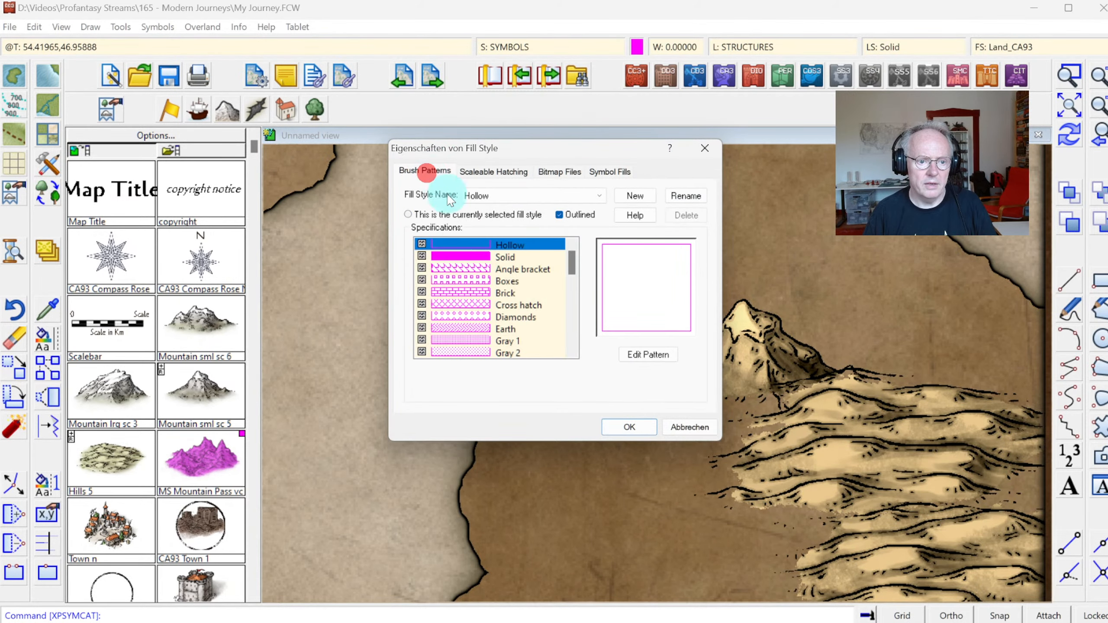
pyautogui.click(461, 253)
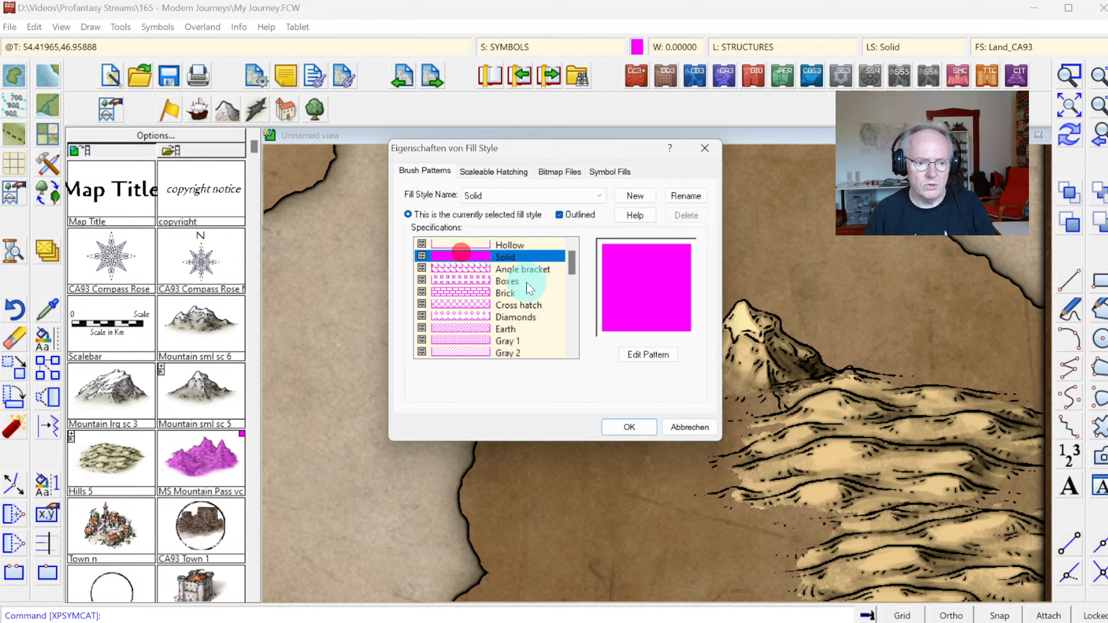
pyautogui.click(629, 427)
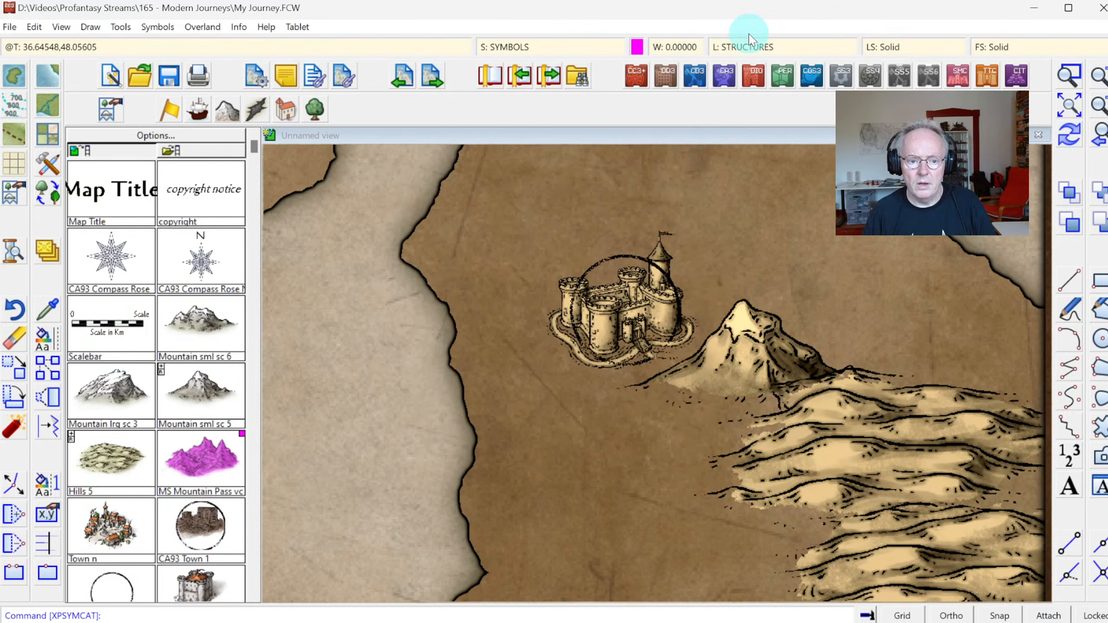
# Make SYMBOL DEFINITION the current layer.
pyautogui.click(734, 46)
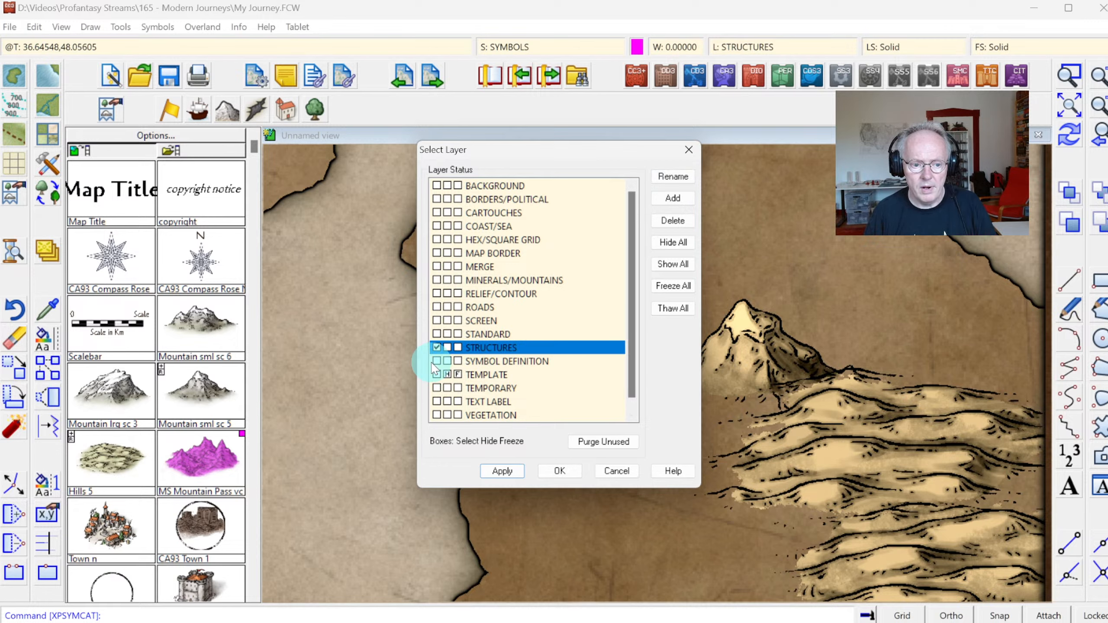
pyautogui.click(437, 362)
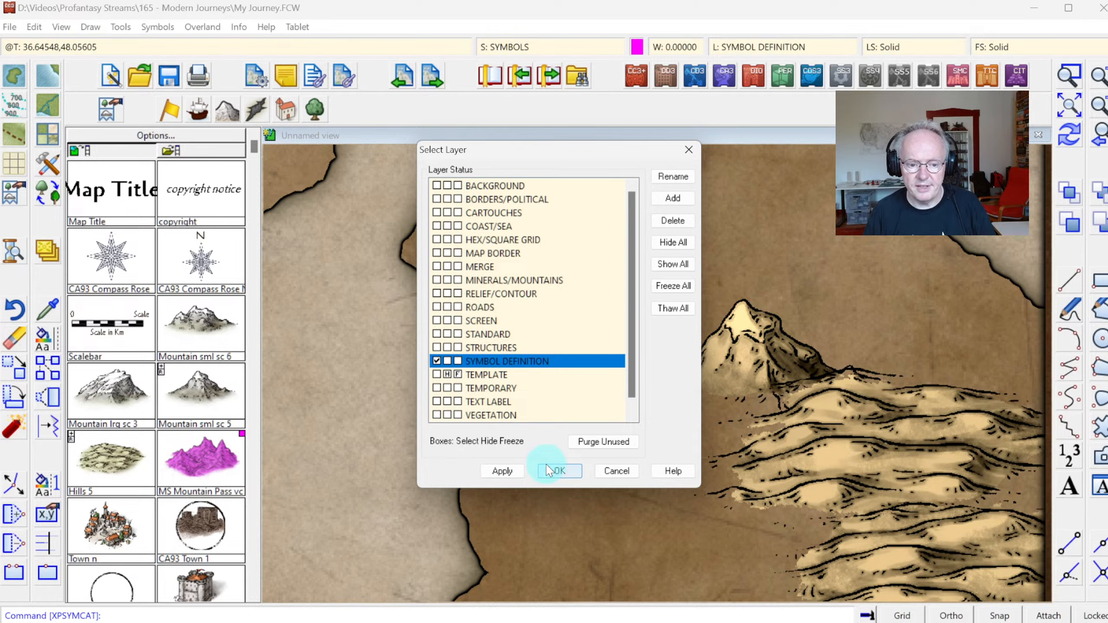
pyautogui.click(560, 471)
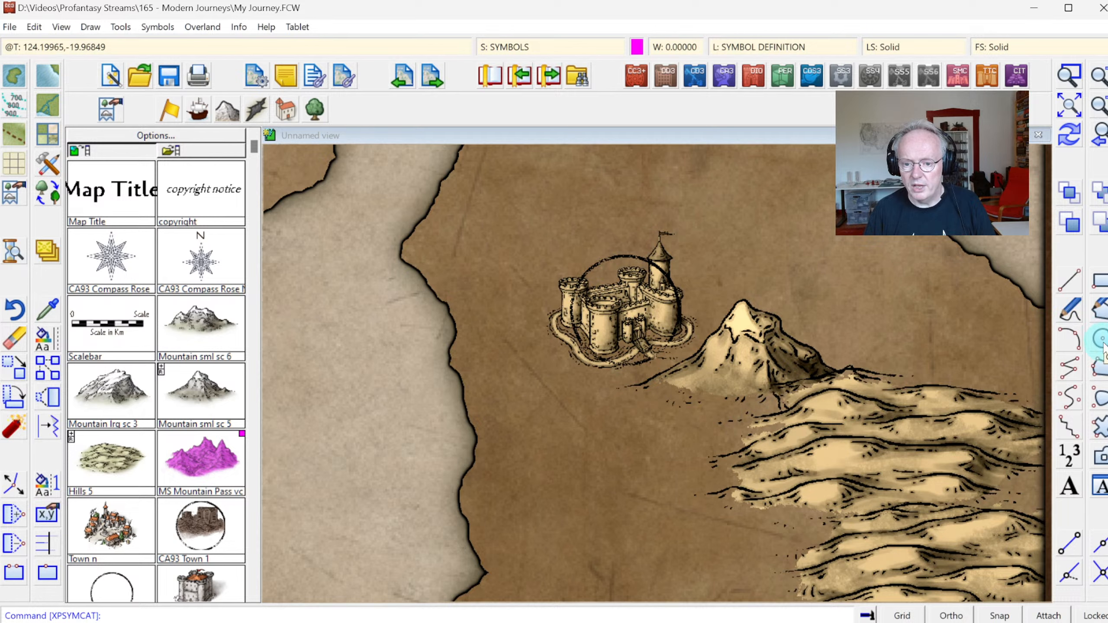
pyautogui.click(1101, 340)
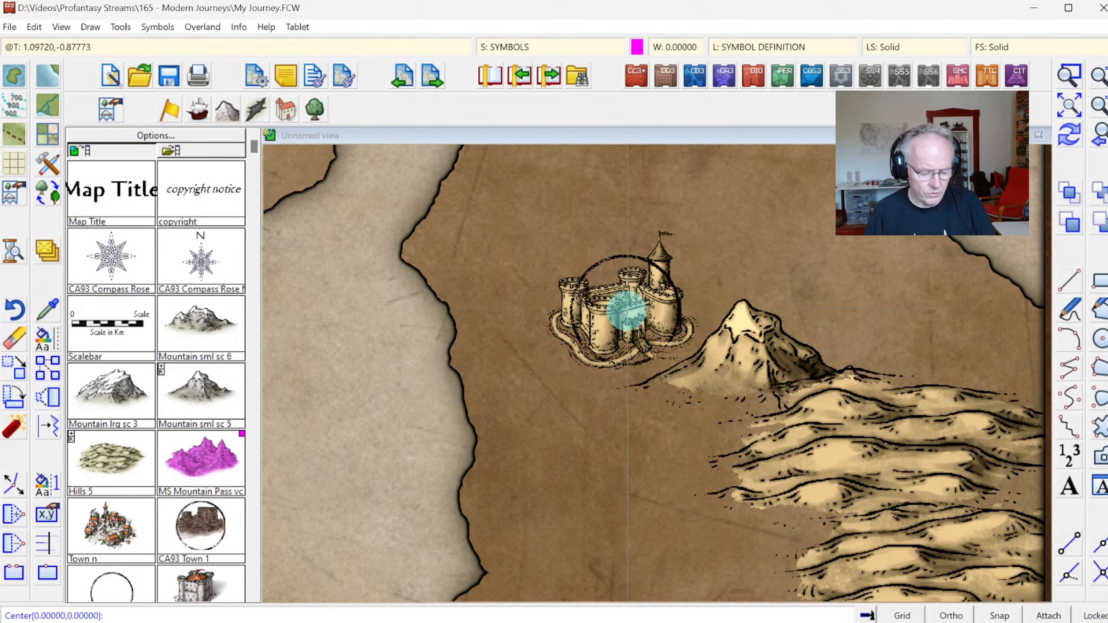
pyautogui.click(1067, 76)
pyautogui.click(507, 230)
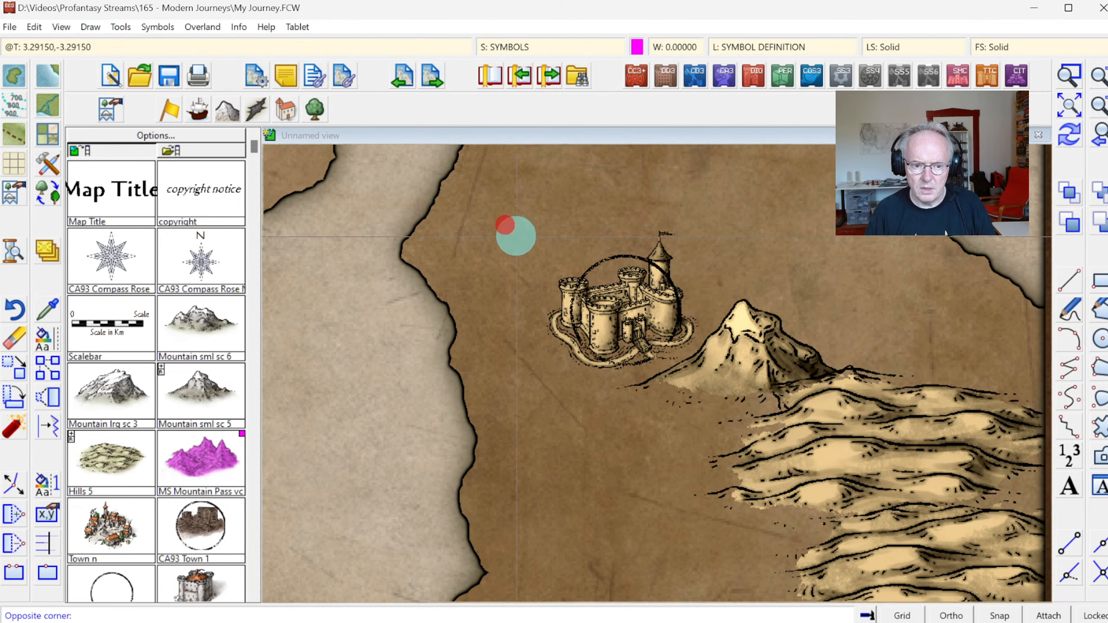
pyautogui.click(763, 402)
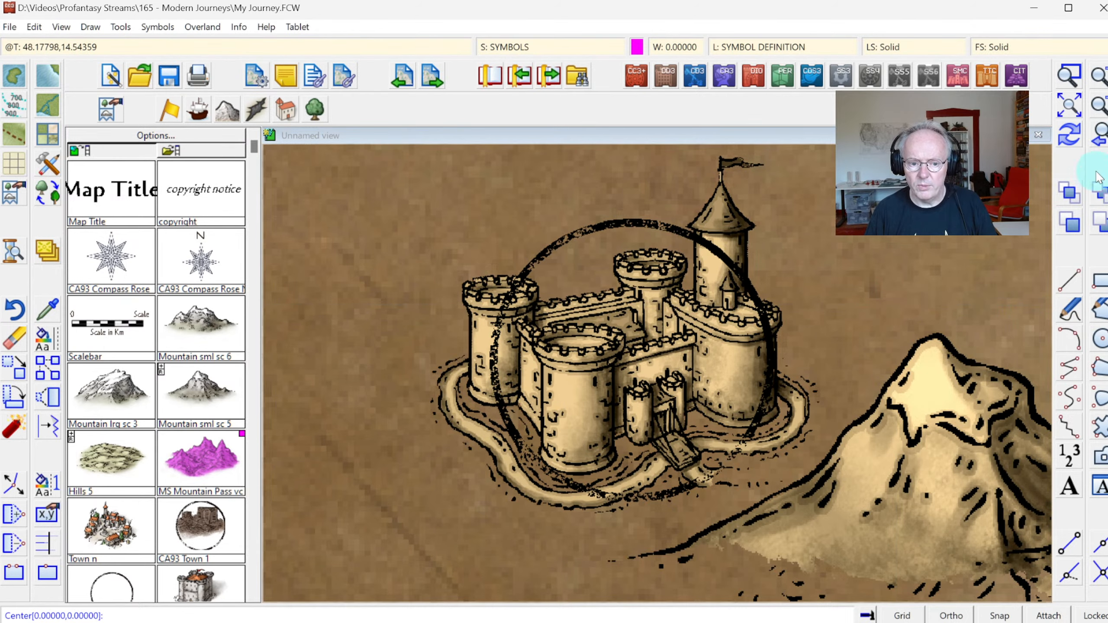
pyautogui.click(1100, 125)
pyautogui.click(759, 290)
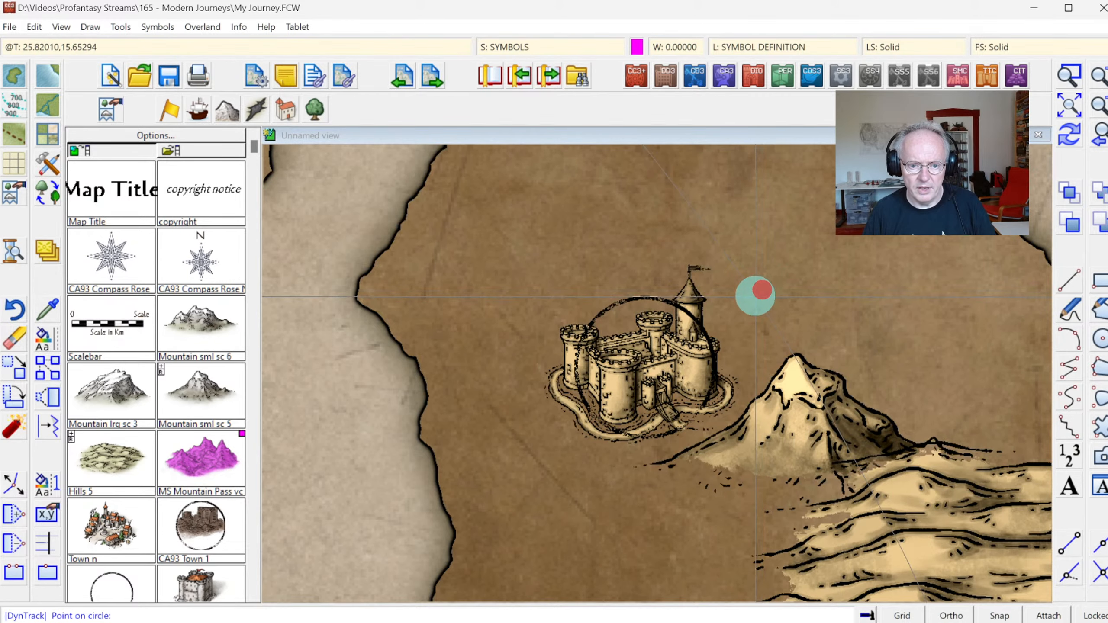
pyautogui.click(707, 307)
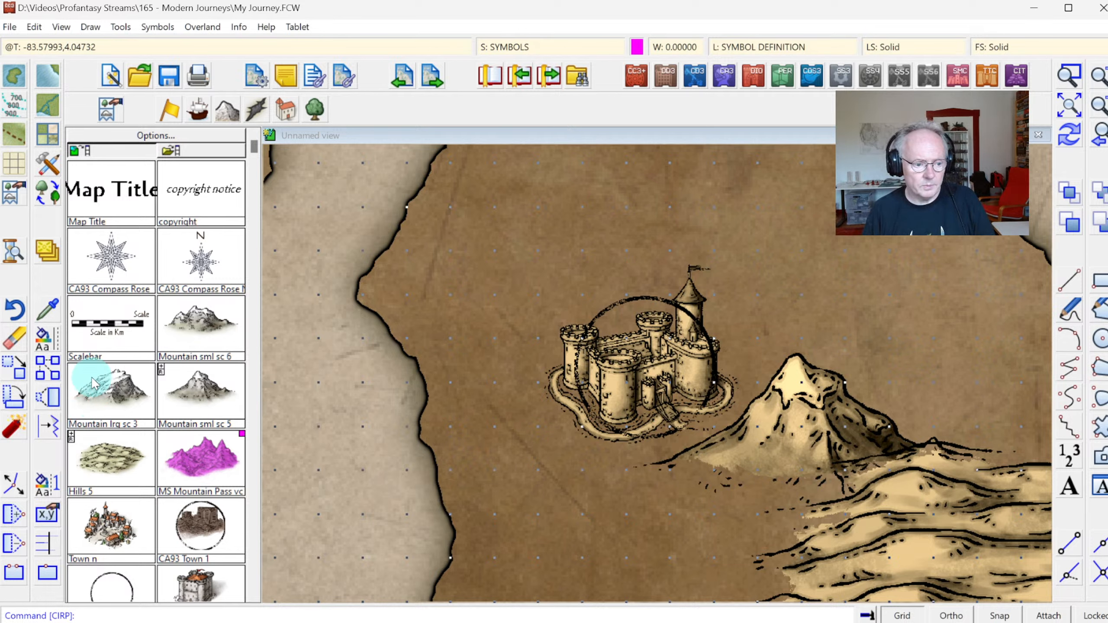
# Erase the castle and its circle symbol from the map, excluding the neighbouring mountain from the selection.
pyautogui.click(17, 361)
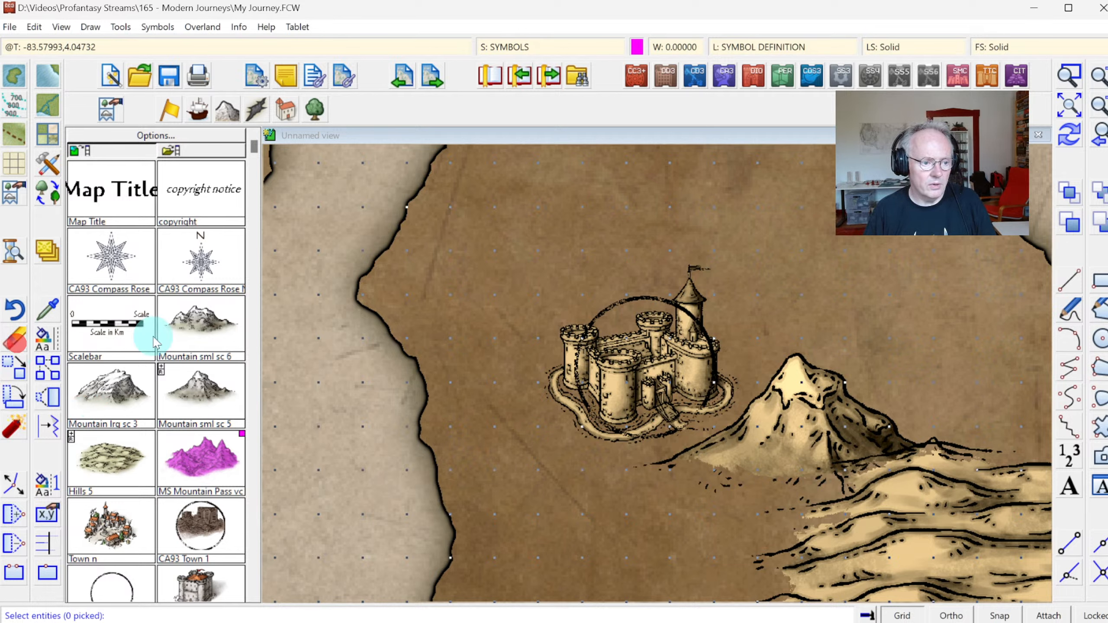
pyautogui.moveTo(565, 268); pyautogui.dragTo(624, 361)
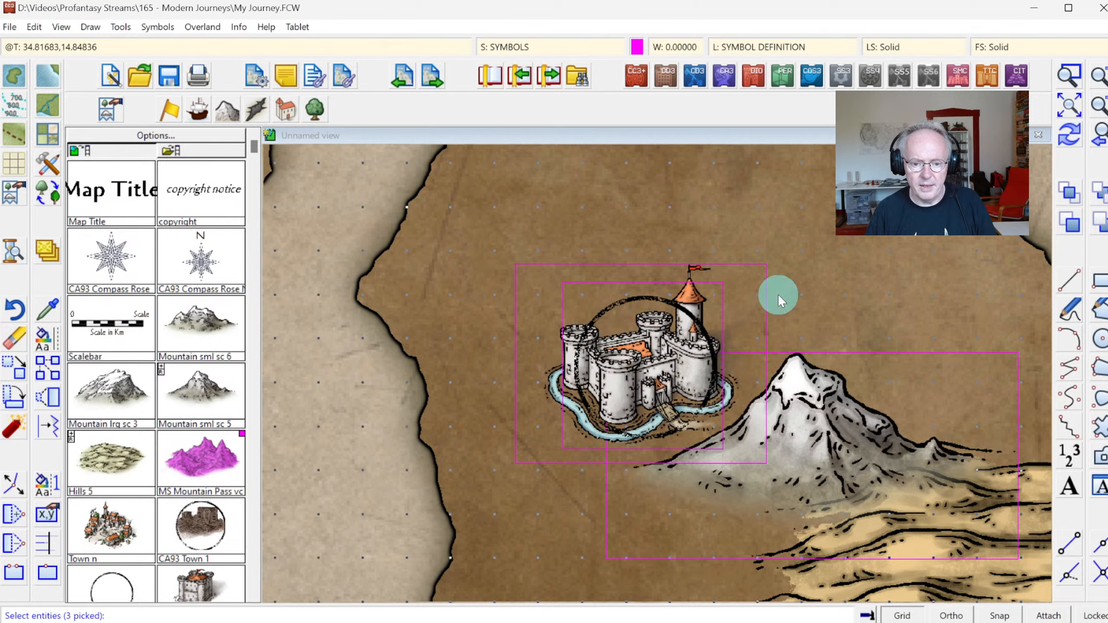
pyautogui.rightClick(840, 262)
pyautogui.moveTo(856, 304)
pyautogui.click(916, 336)
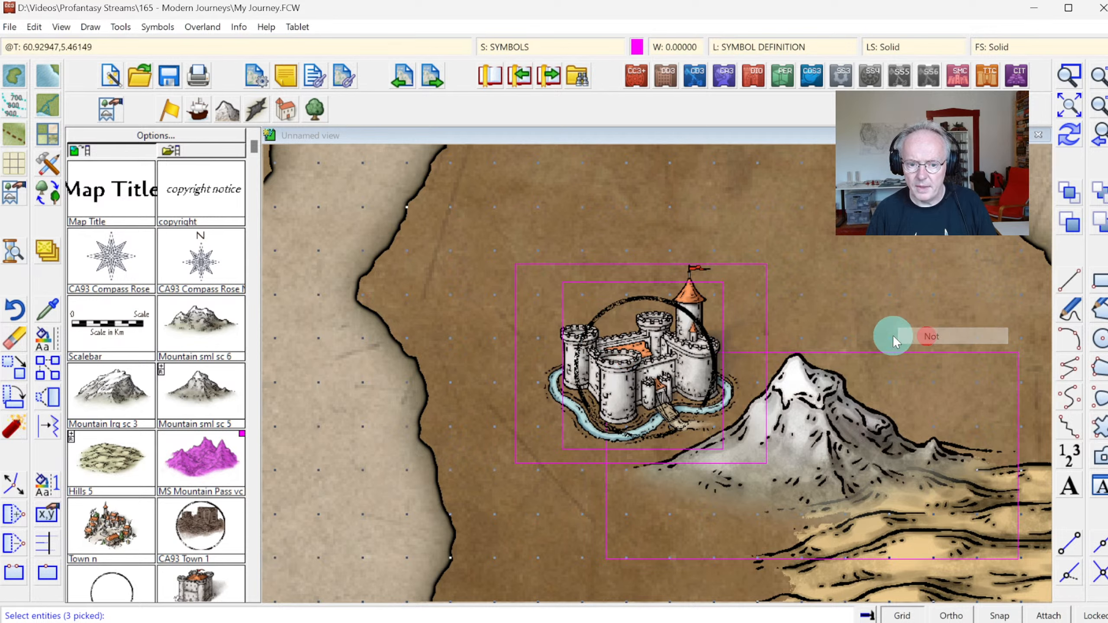
pyautogui.click(889, 334)
pyautogui.click(863, 295)
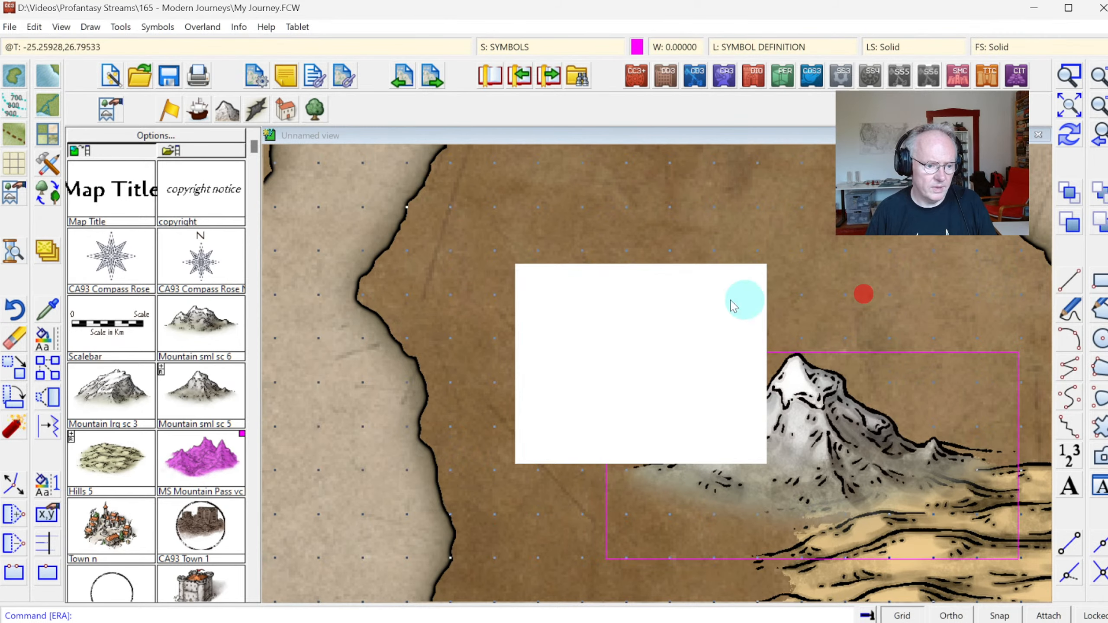
# Place the Castle n symbol at a grid point with Snap on, and the circle outline symbol over it at the same point.
pyautogui.click(256, 545)
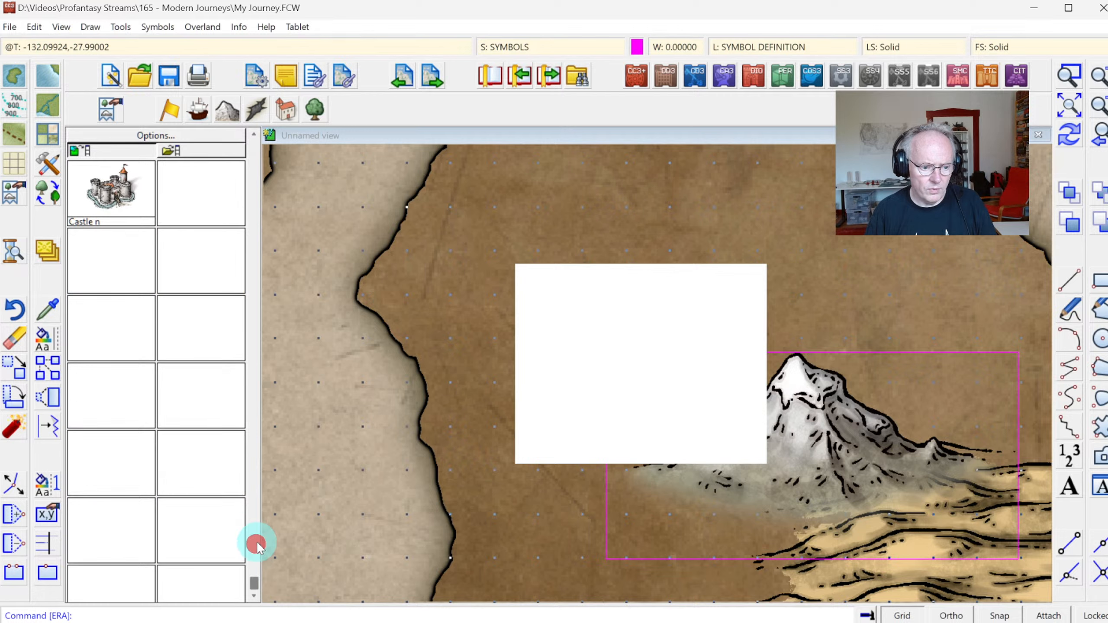
pyautogui.click(135, 241)
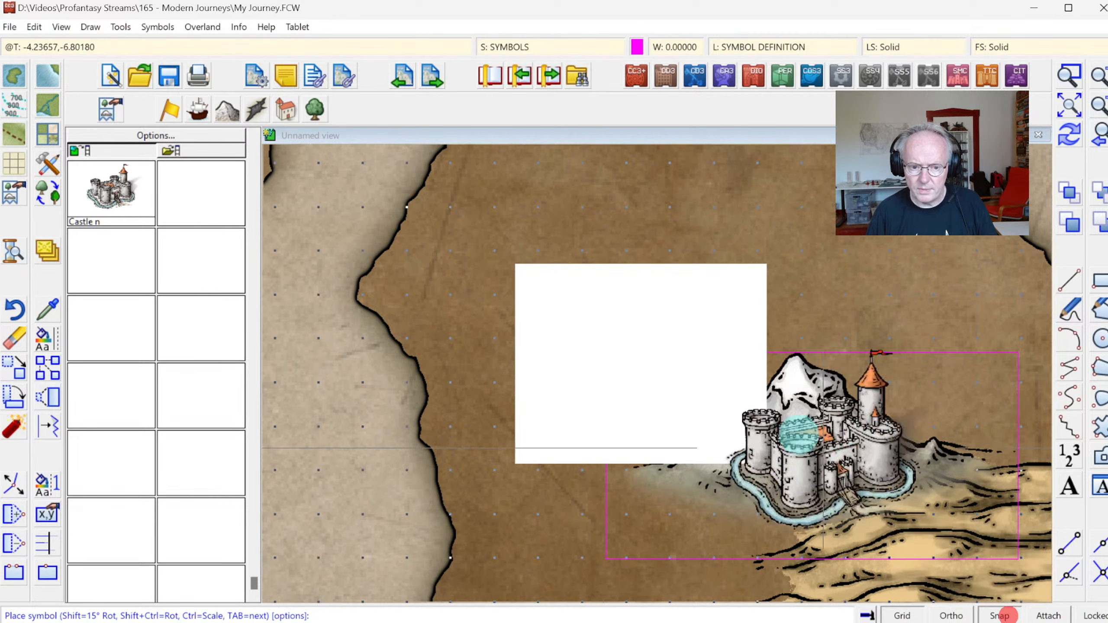
pyautogui.click(620, 289)
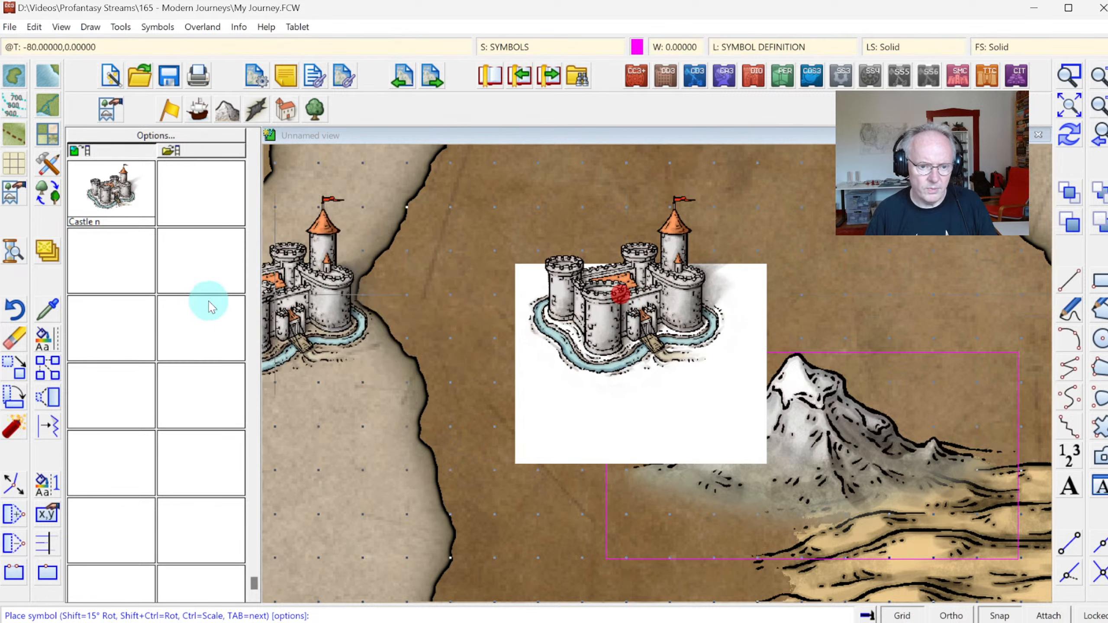
pyautogui.scroll(10, 238, 181)
pyautogui.click(104, 578)
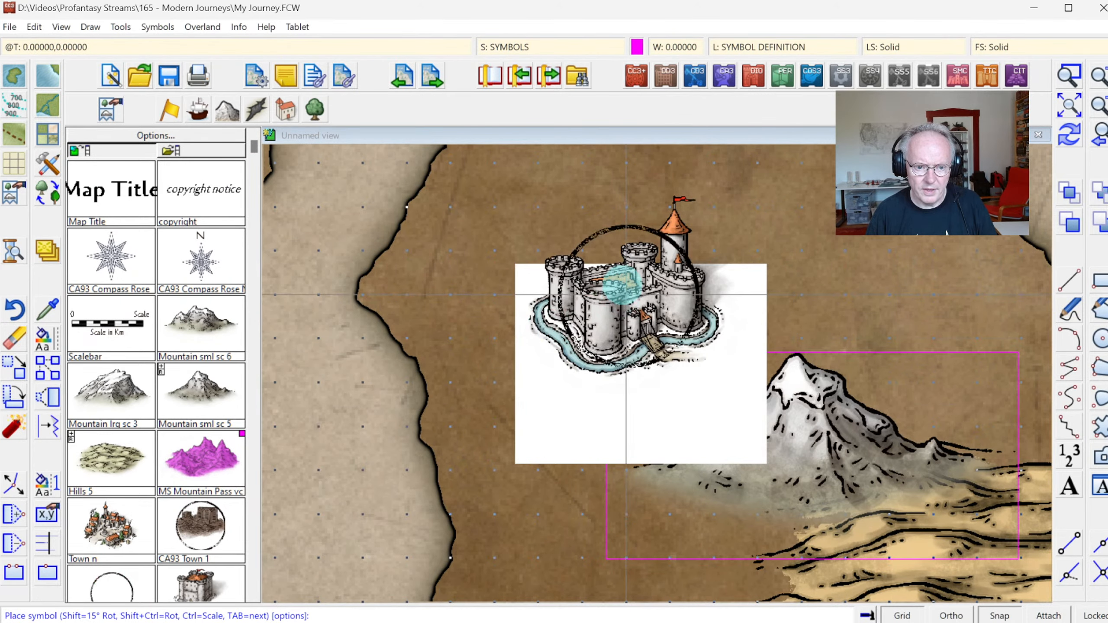
pyautogui.click(622, 286)
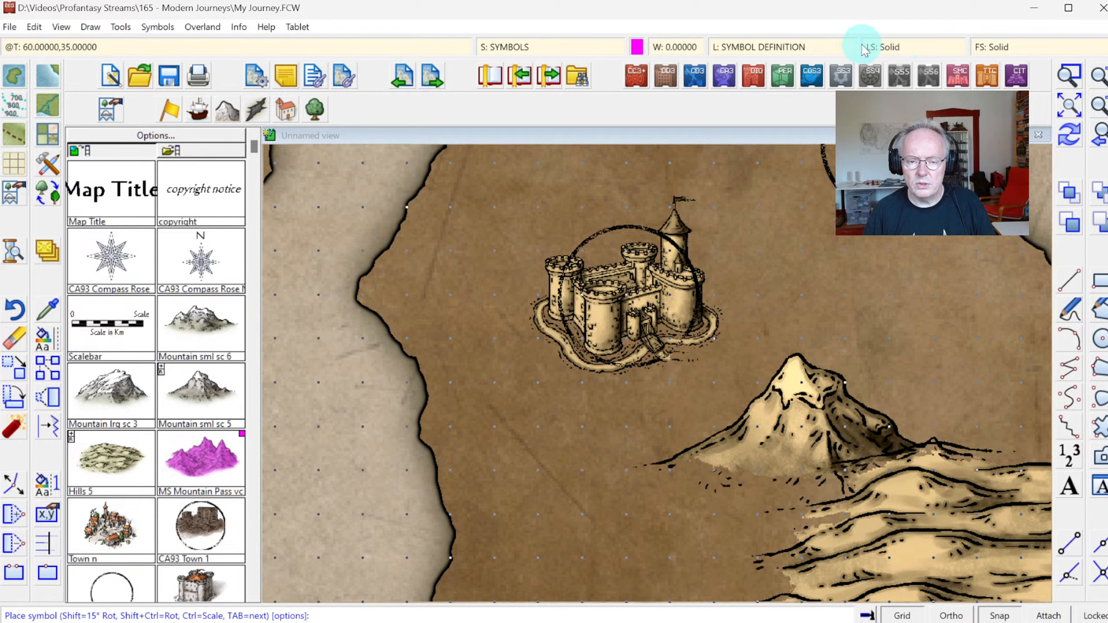
# Set the line width to 2 and draw a circle from the castle's grid point out to the circle symbol's outline, redrawing the map.
pyautogui.click(677, 44)
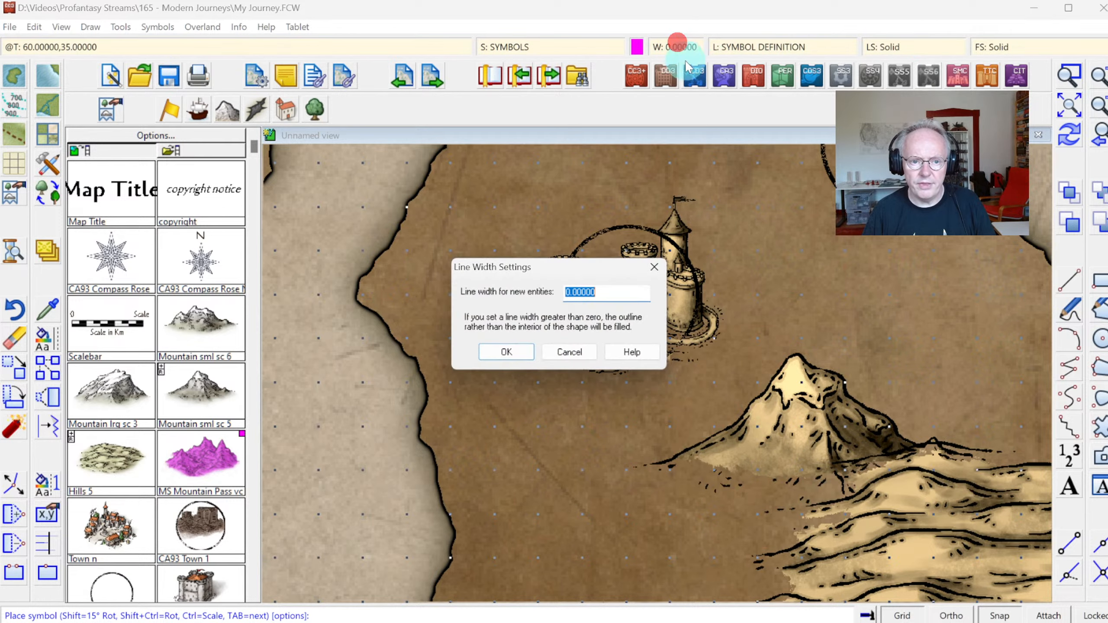
pyautogui.press('Return')
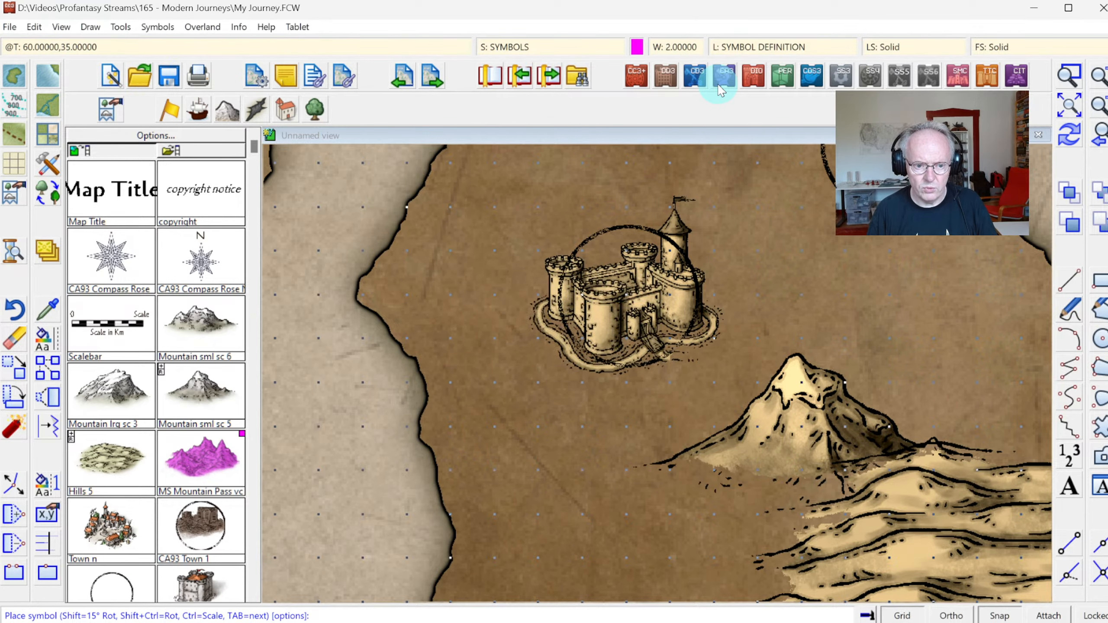
pyautogui.click(1102, 341)
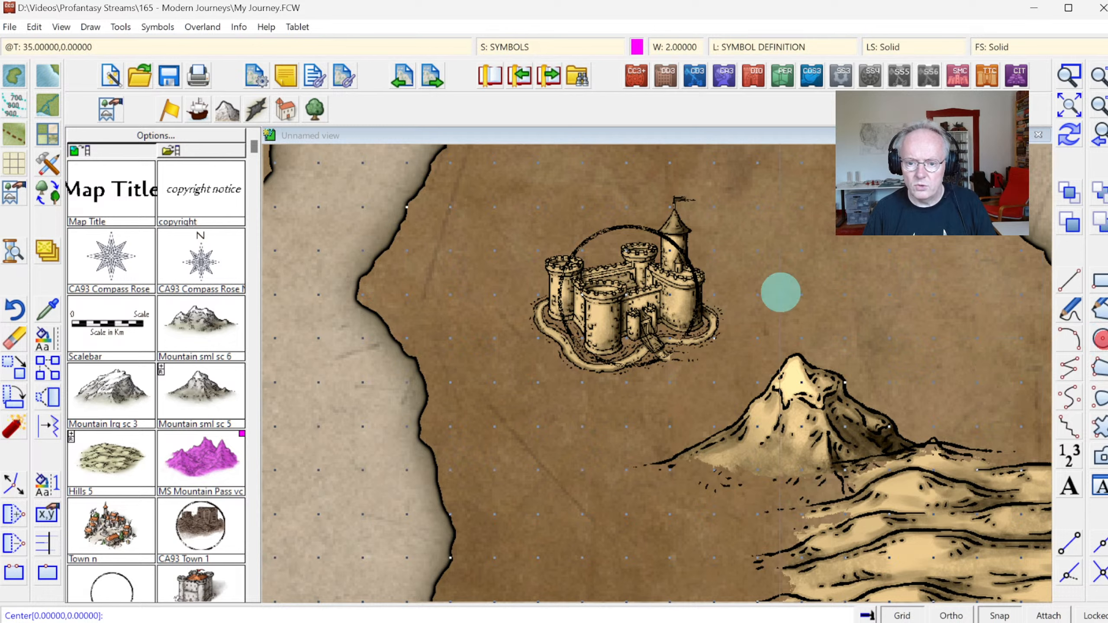
pyautogui.click(628, 300)
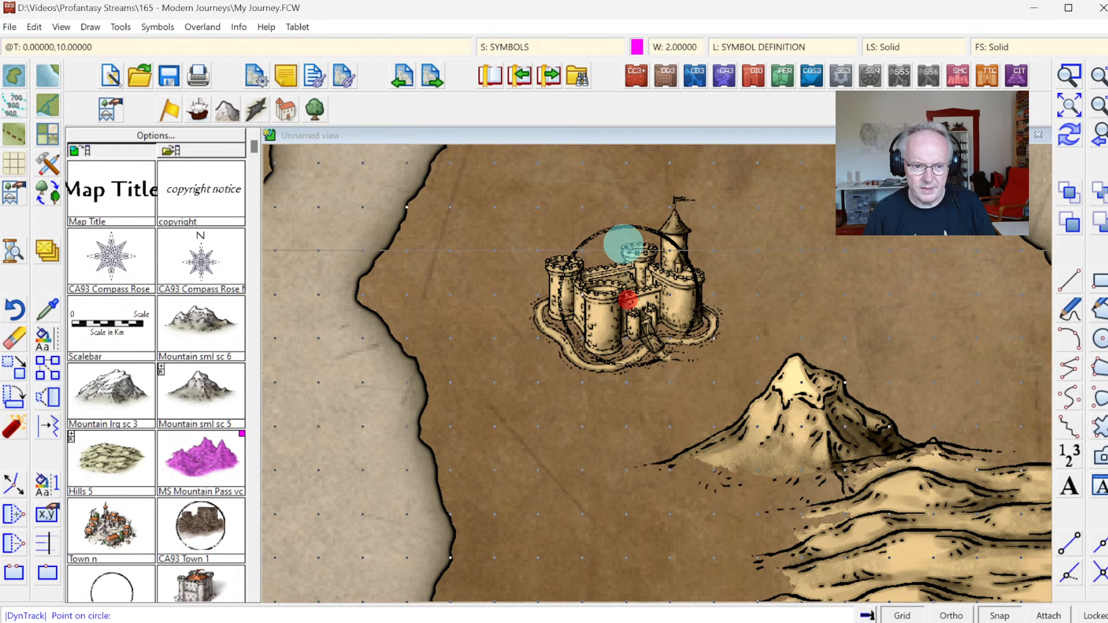
pyautogui.click(635, 219)
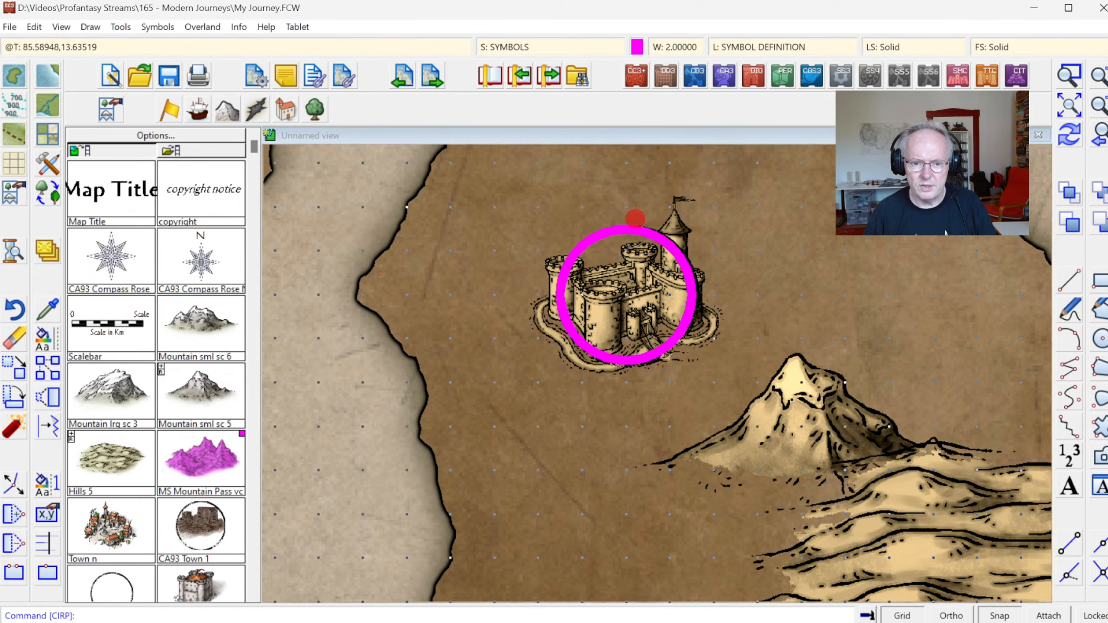
pyautogui.click(1072, 137)
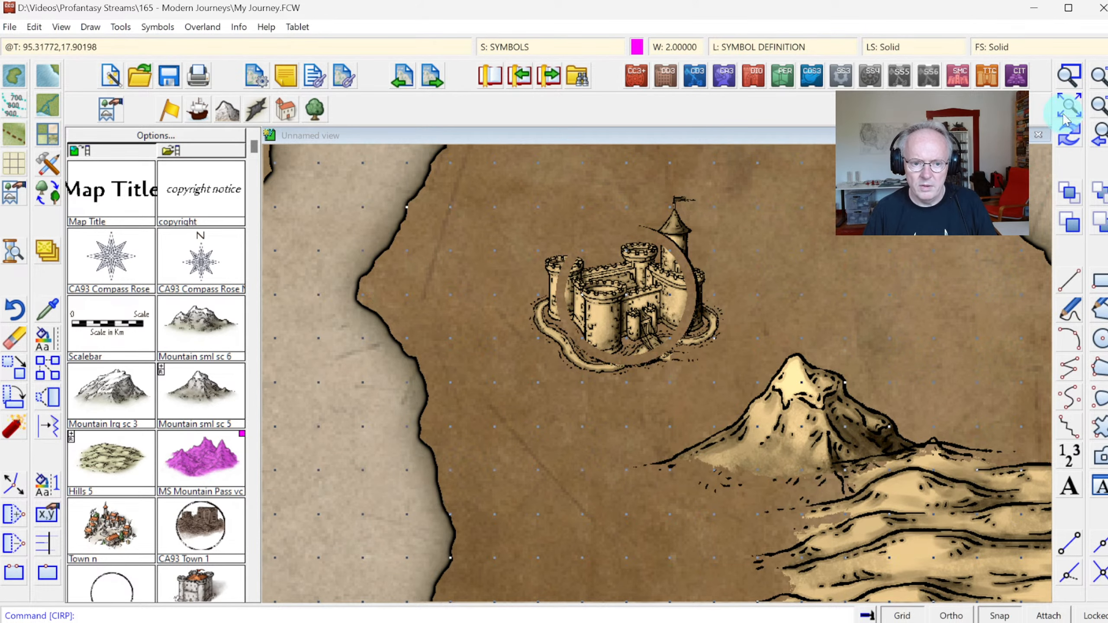
pyautogui.click(1067, 75)
pyautogui.click(524, 196)
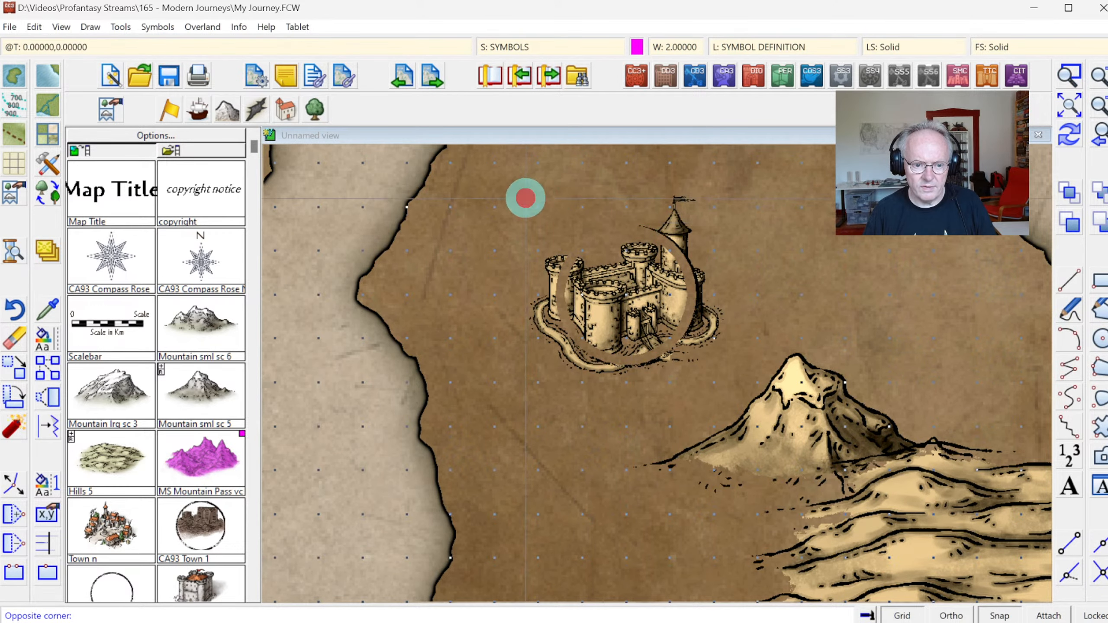
pyautogui.click(744, 406)
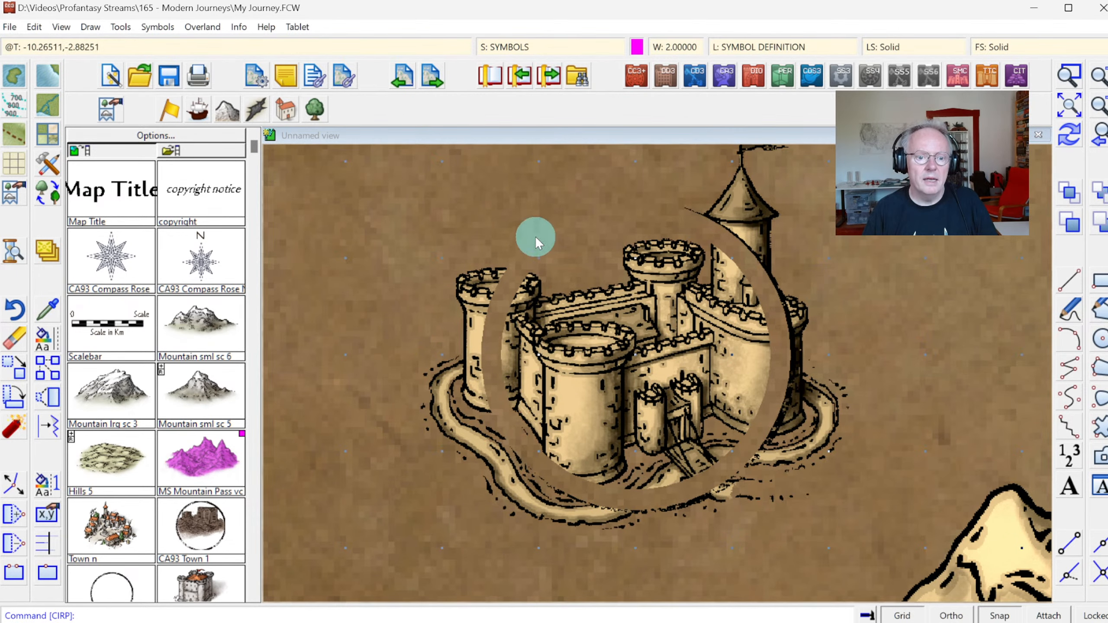
# Deactivate the sheet effects for the drawing and redraw the map.
pyautogui.click(507, 45)
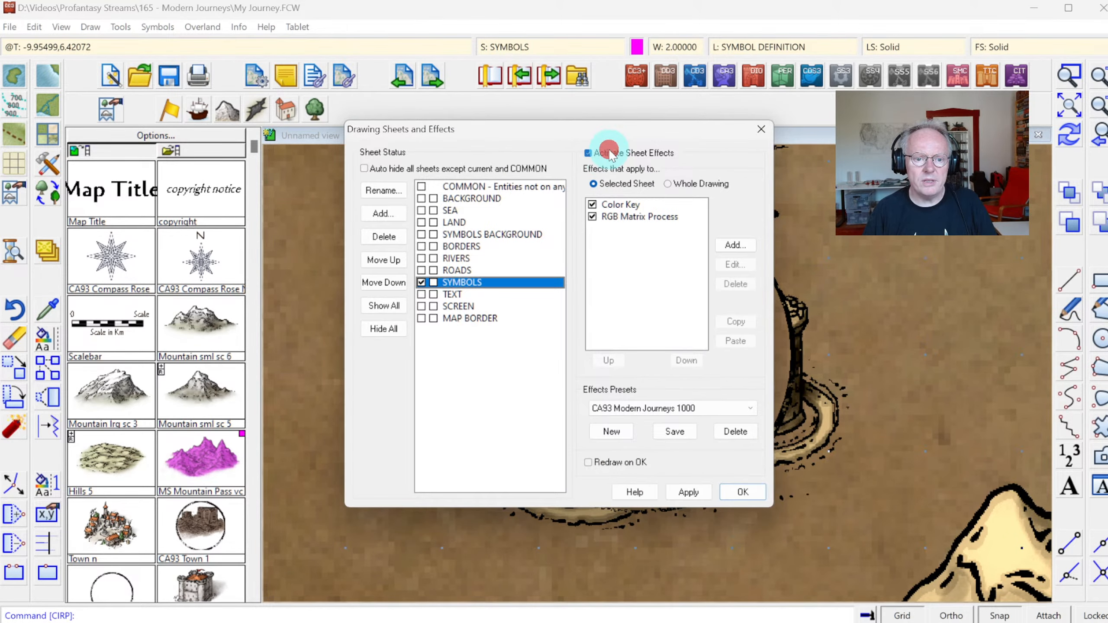
pyautogui.click(611, 154)
pyautogui.click(743, 492)
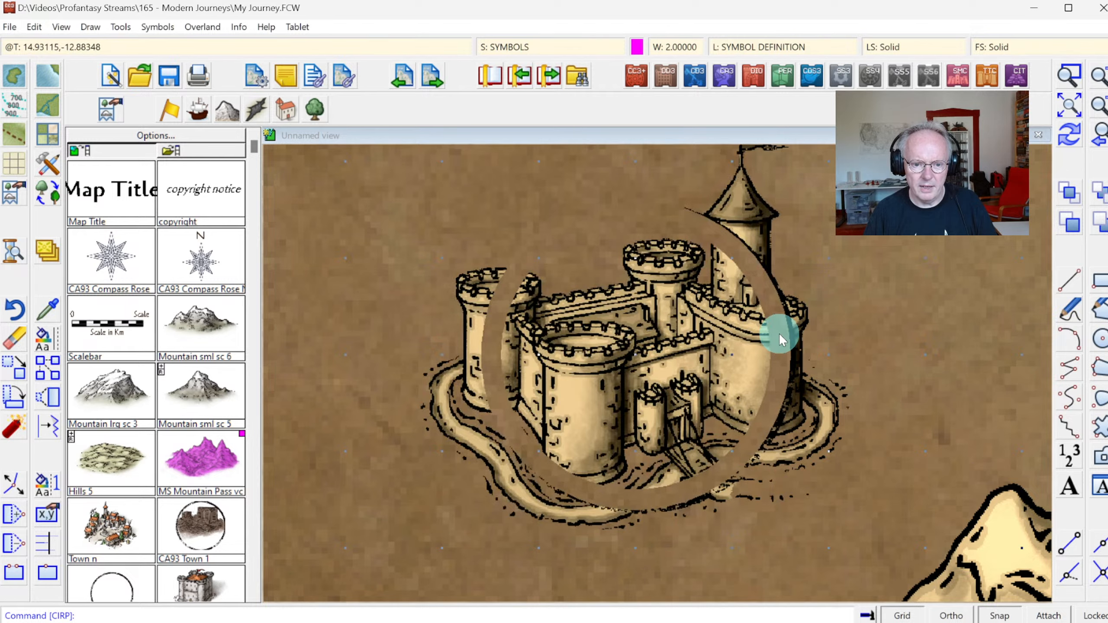
pyautogui.click(1072, 146)
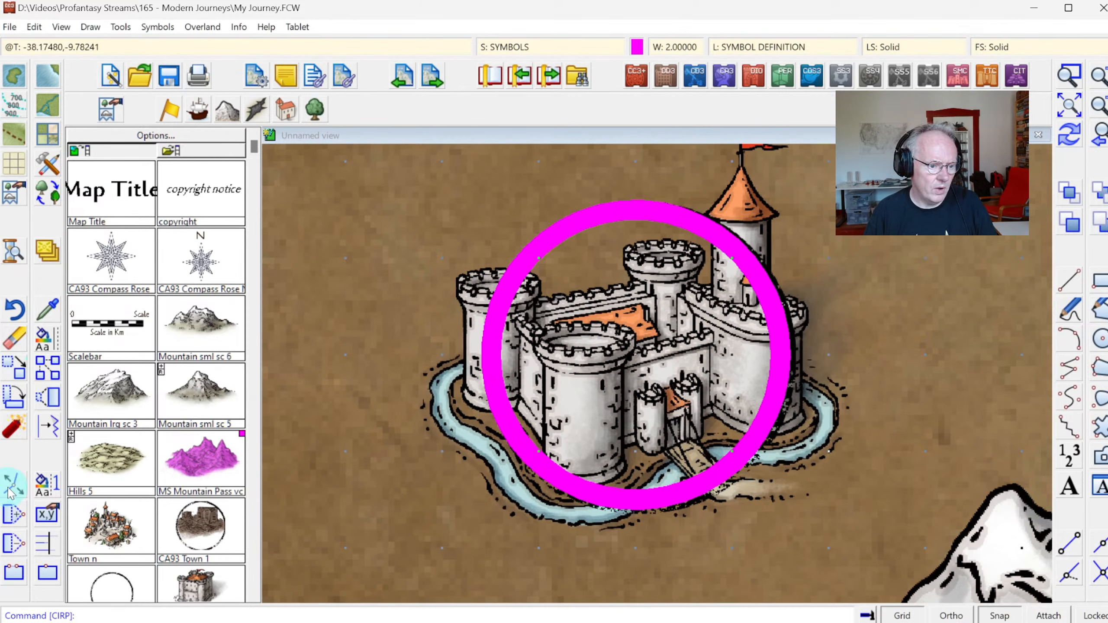
# Try to pick the magenta circle for dynamic editing, checking the layer status between tries.
pyautogui.click(12, 488)
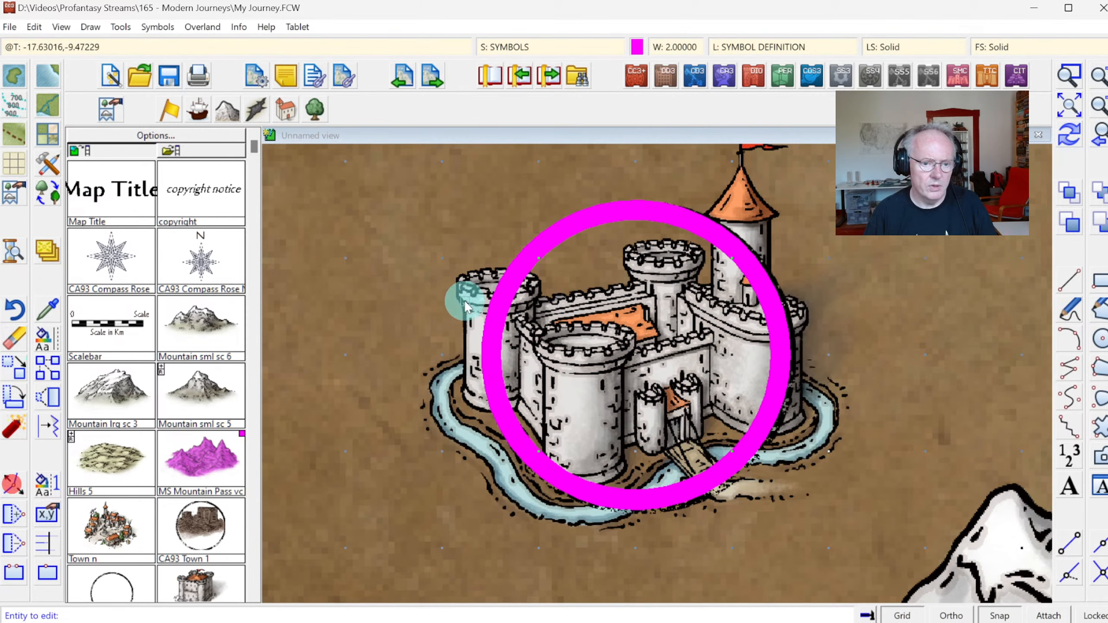
pyautogui.click(613, 215)
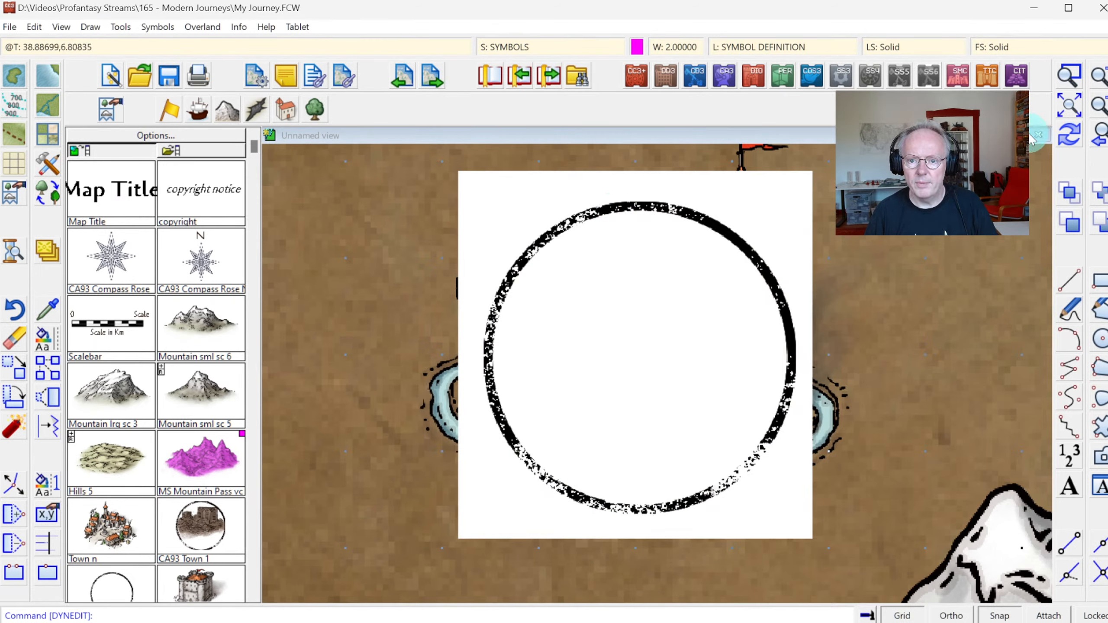
pyautogui.click(1068, 136)
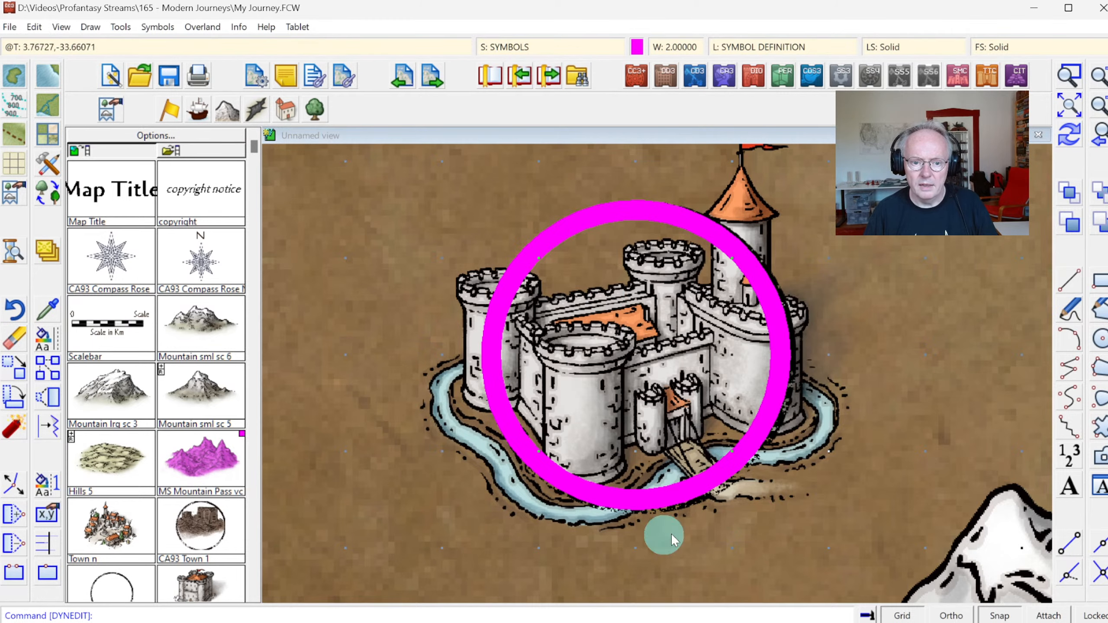
pyautogui.click(751, 46)
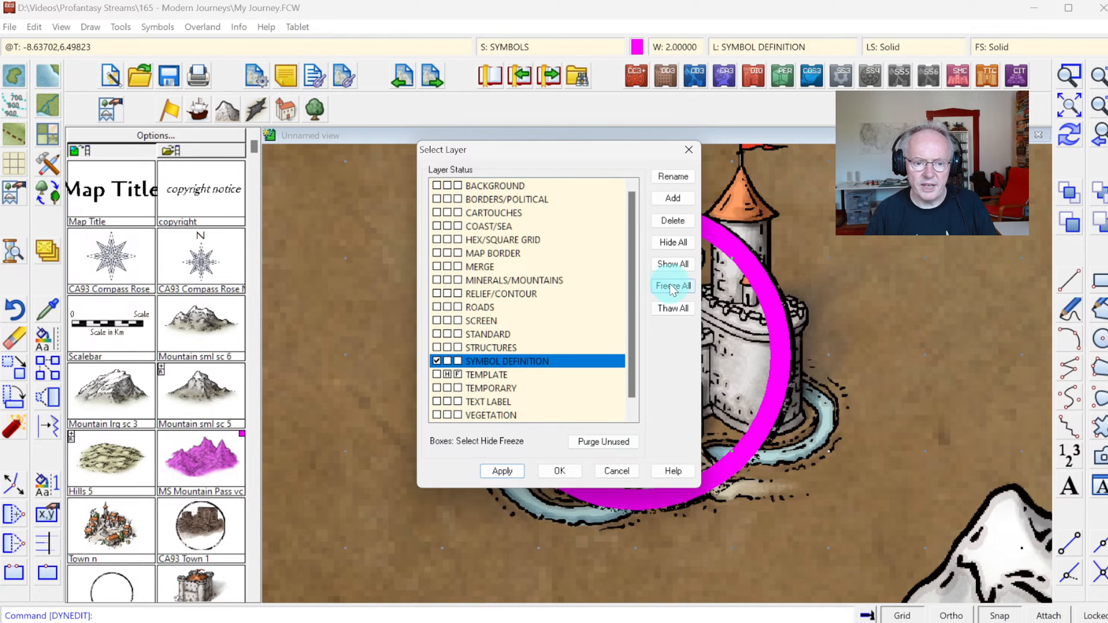
pyautogui.click(556, 470)
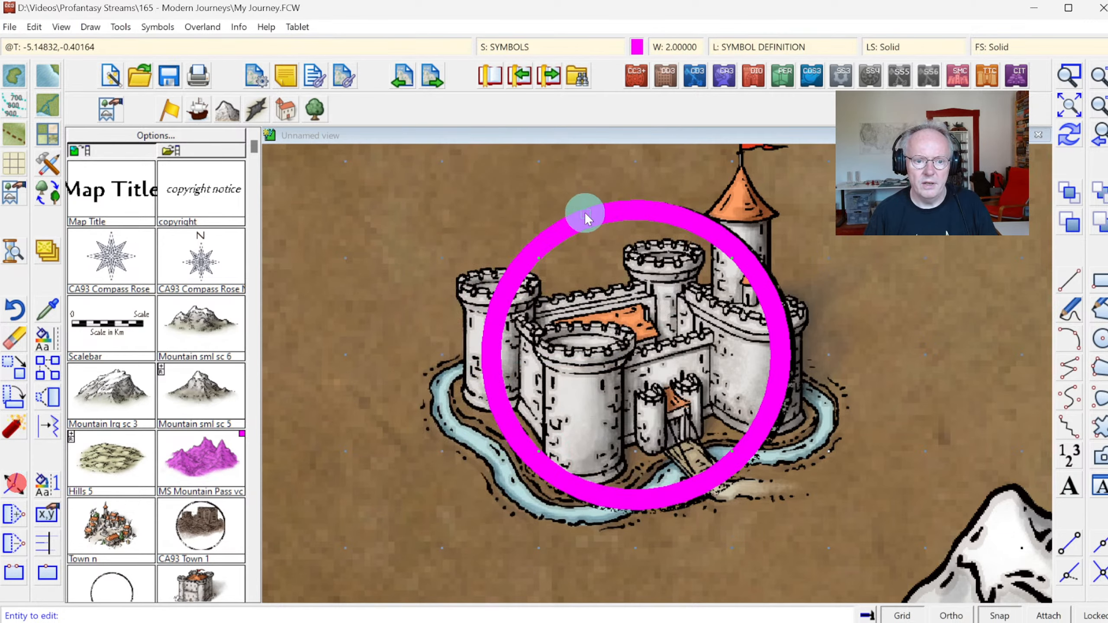
pyautogui.click(610, 215)
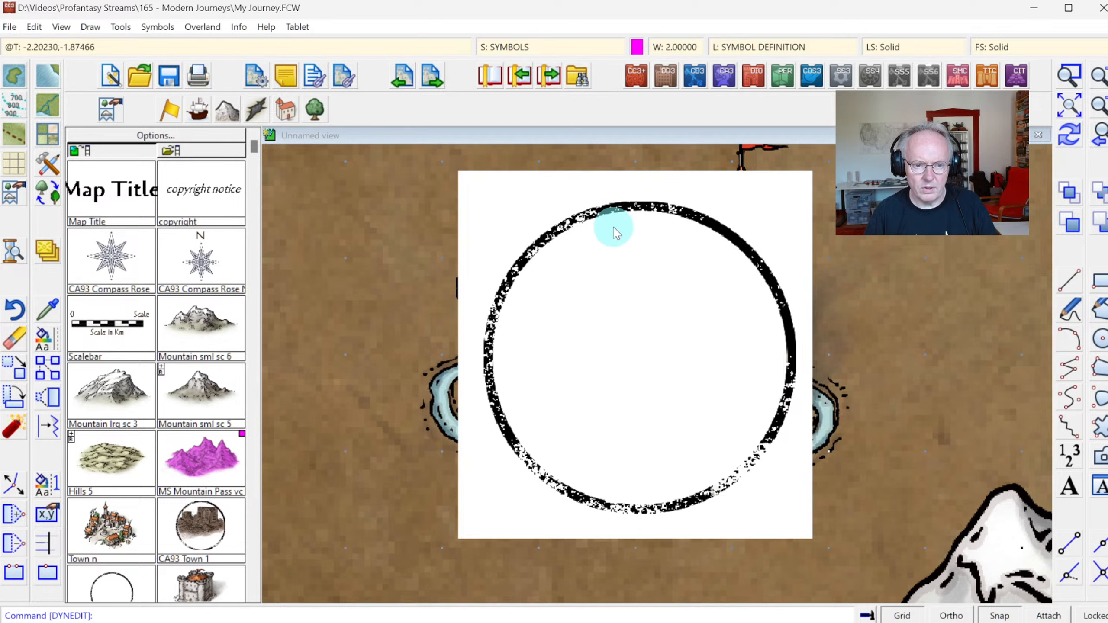
pyautogui.rightClick(614, 226)
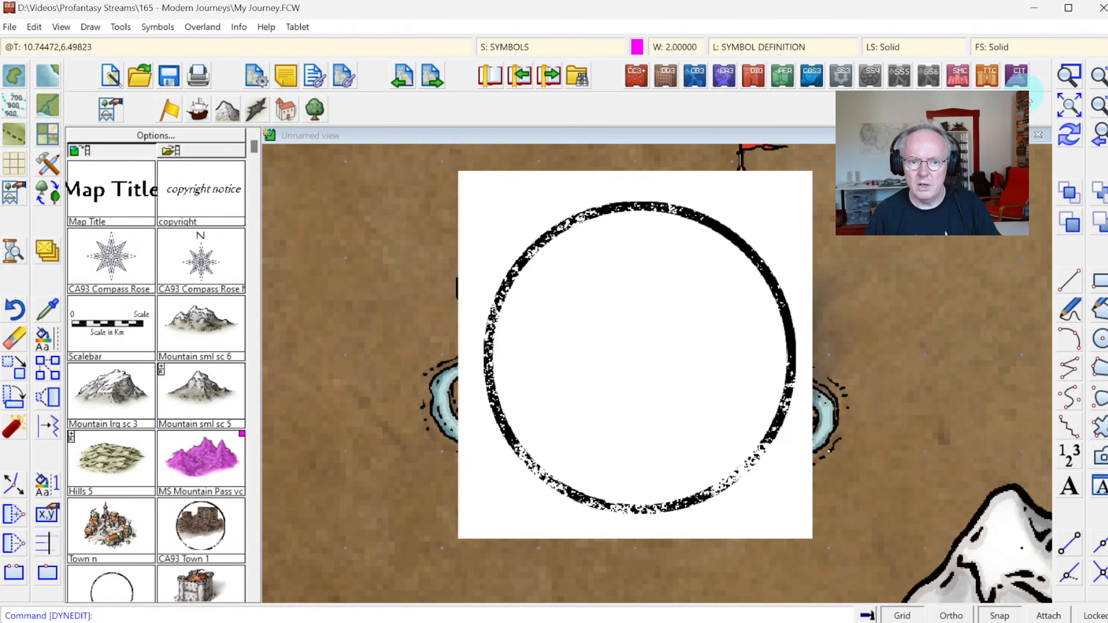
pyautogui.click(1072, 136)
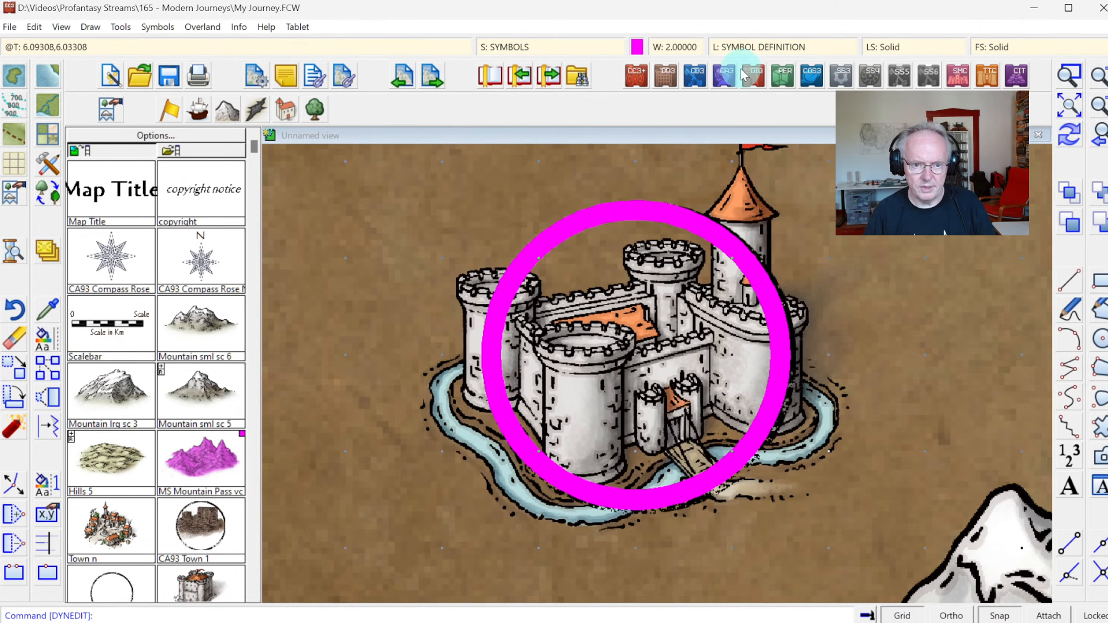
# Thaw all layers of the drawing.
pyautogui.click(760, 50)
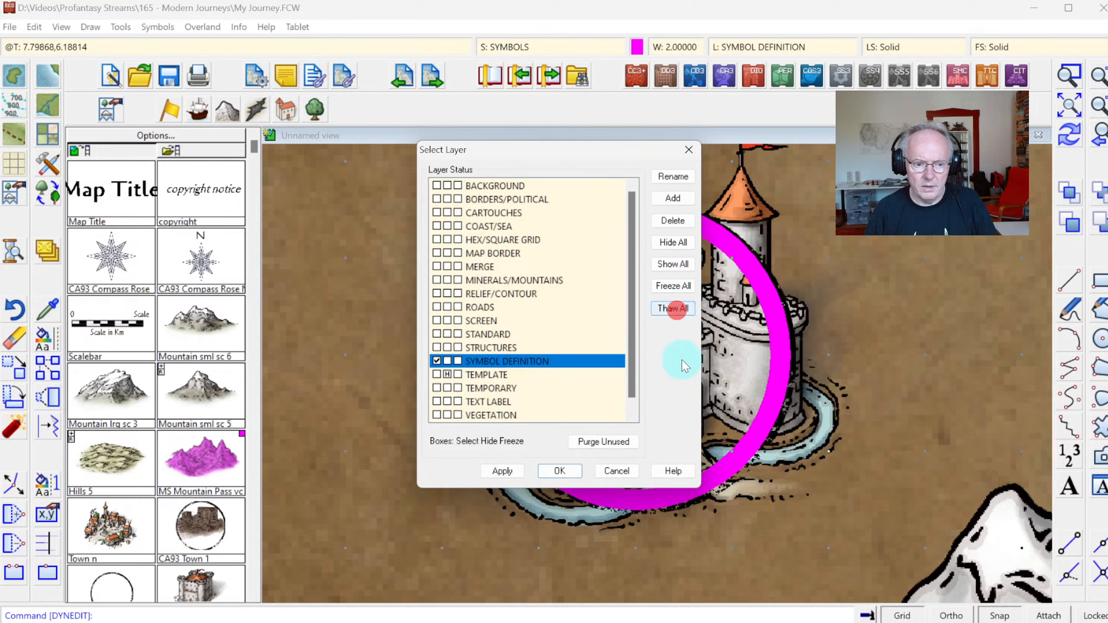
pyautogui.click(560, 471)
# List the entity properties of the magenta circle and the circle symbol over the castle, checking the layer status as well.
pyautogui.click(243, 31)
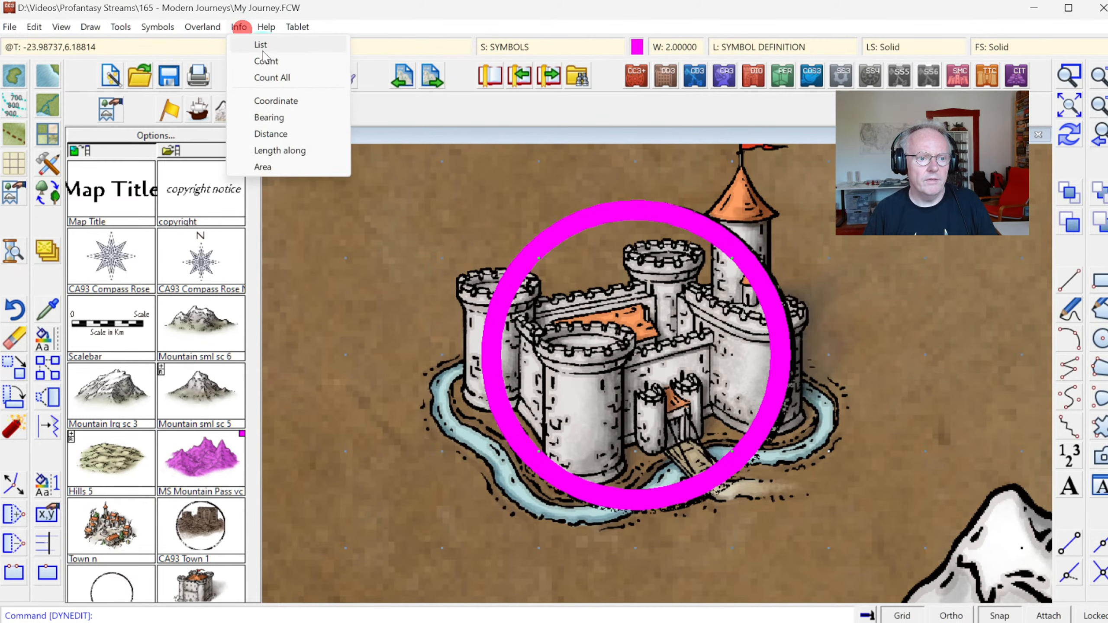
pyautogui.click(264, 43)
pyautogui.click(563, 195)
pyautogui.click(607, 243)
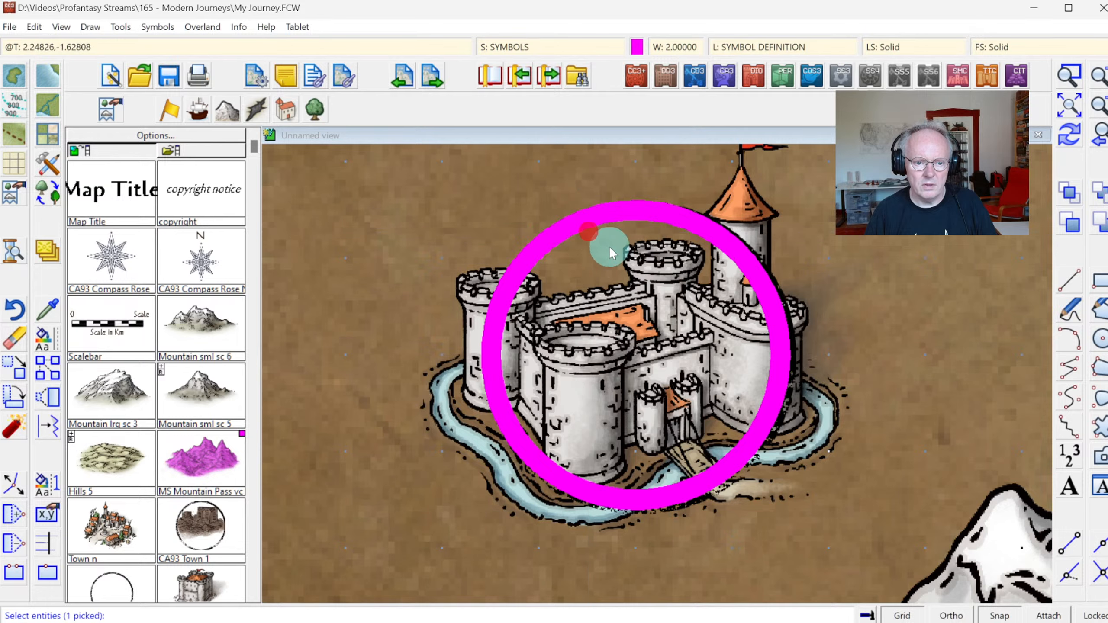
pyautogui.click(771, 48)
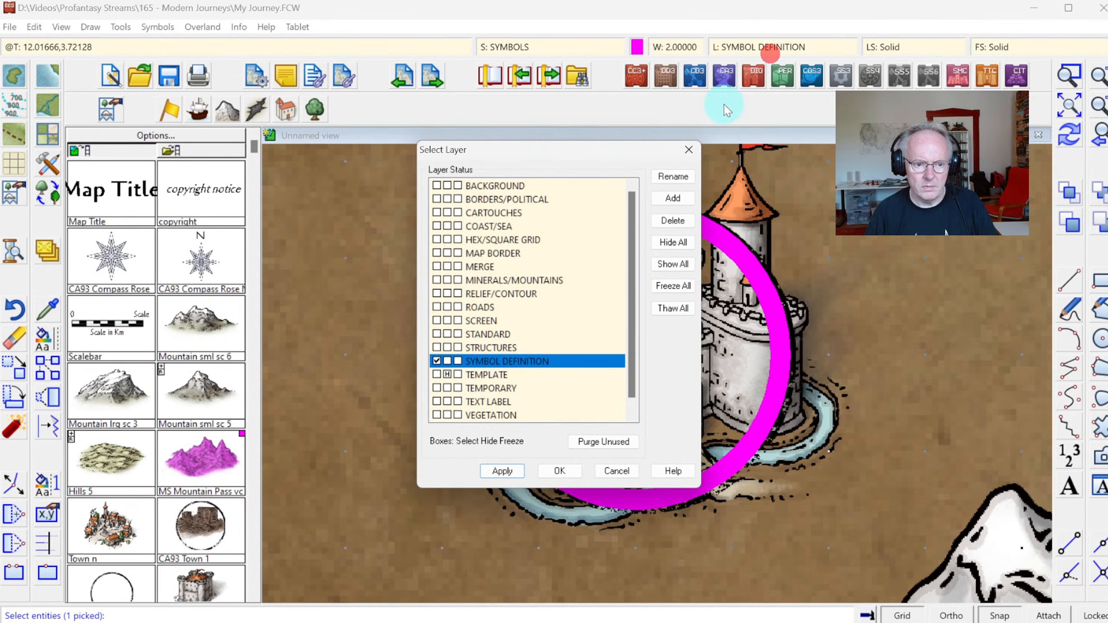
pyautogui.press('Escape')
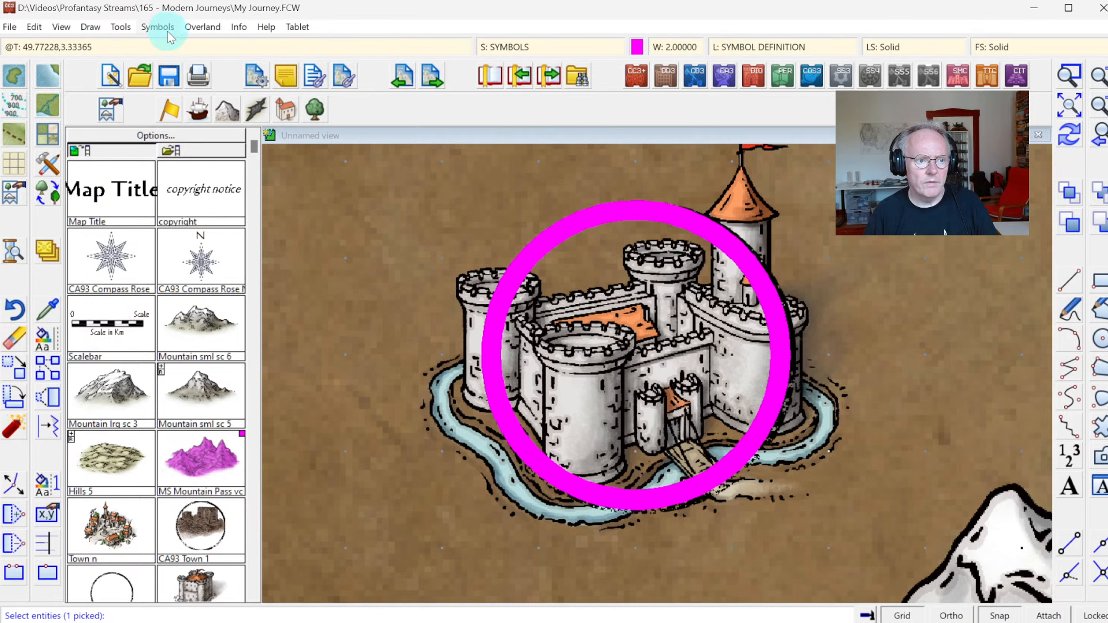
pyautogui.click(239, 27)
pyautogui.click(257, 52)
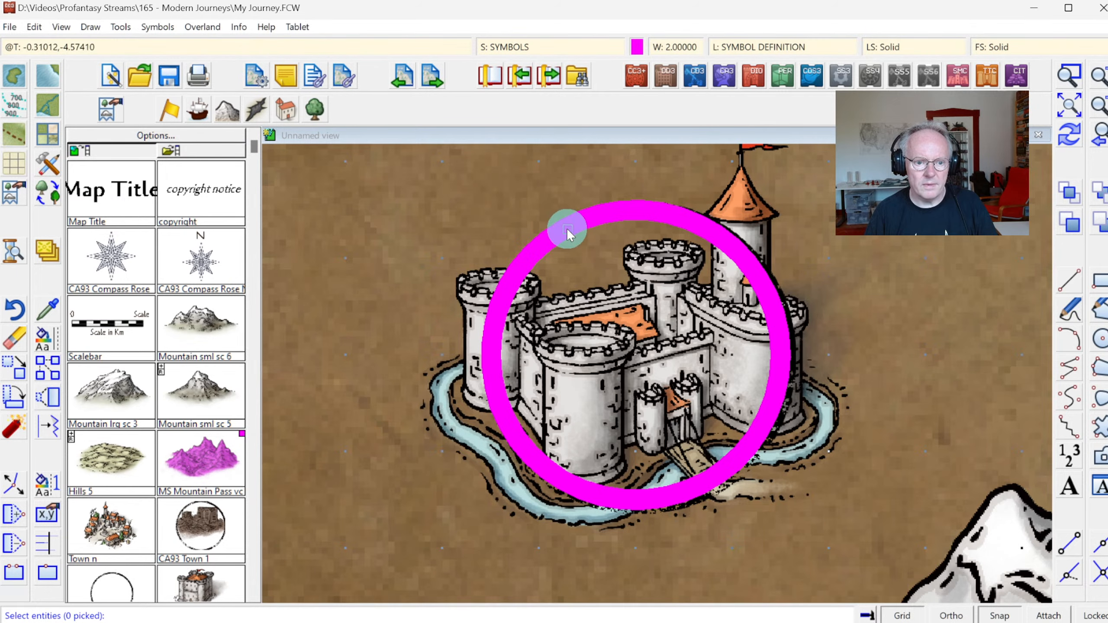
pyautogui.click(567, 227)
pyautogui.rightClick(490, 205)
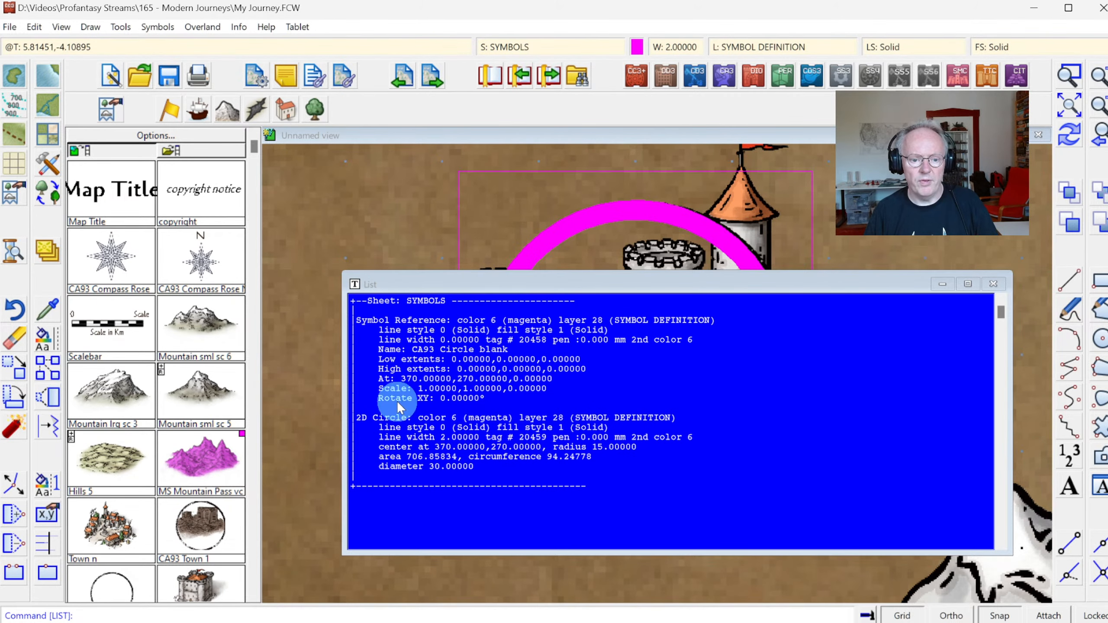
pyautogui.click(621, 411)
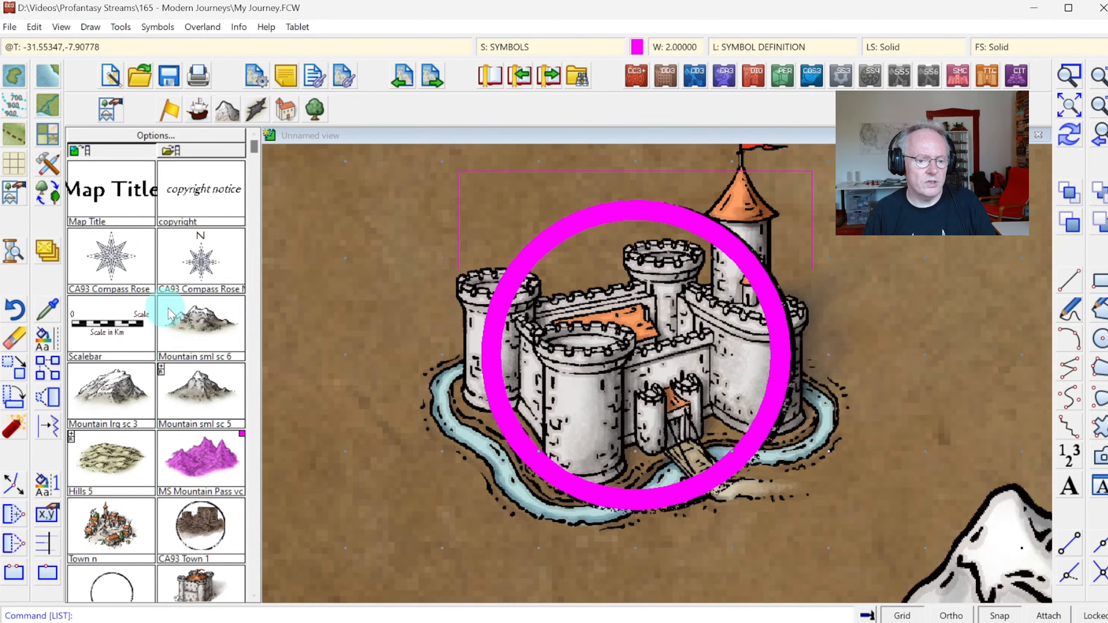
# Try to select the castle and circle symbols for a layer change, excluding entities of color 6 from the selection.
pyautogui.rightClick(44, 339)
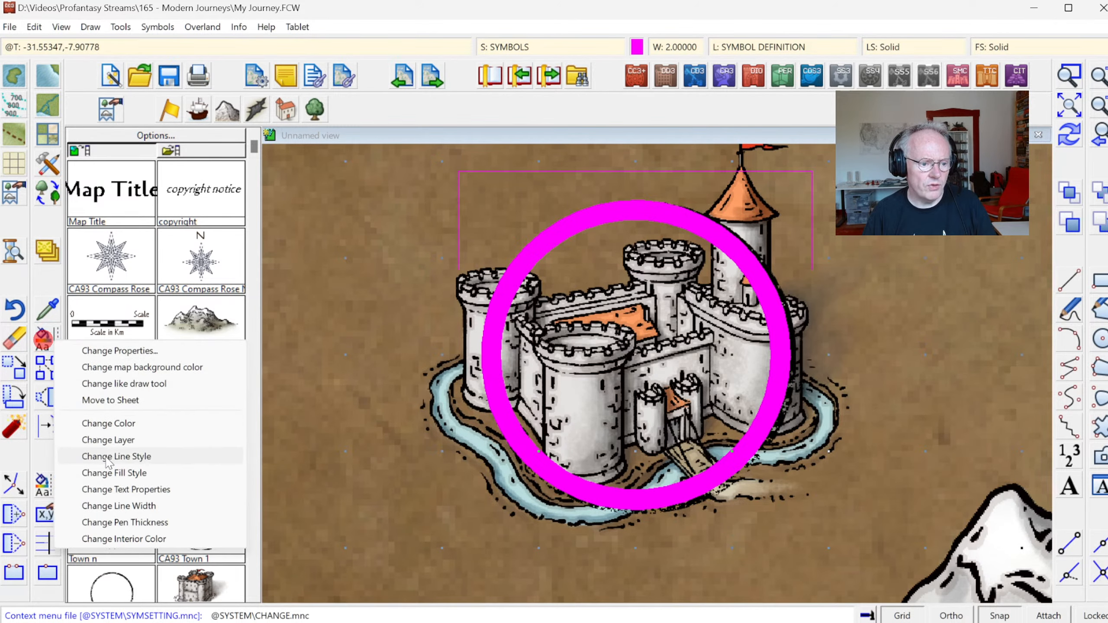
pyautogui.click(109, 440)
pyautogui.click(433, 216)
pyautogui.click(660, 394)
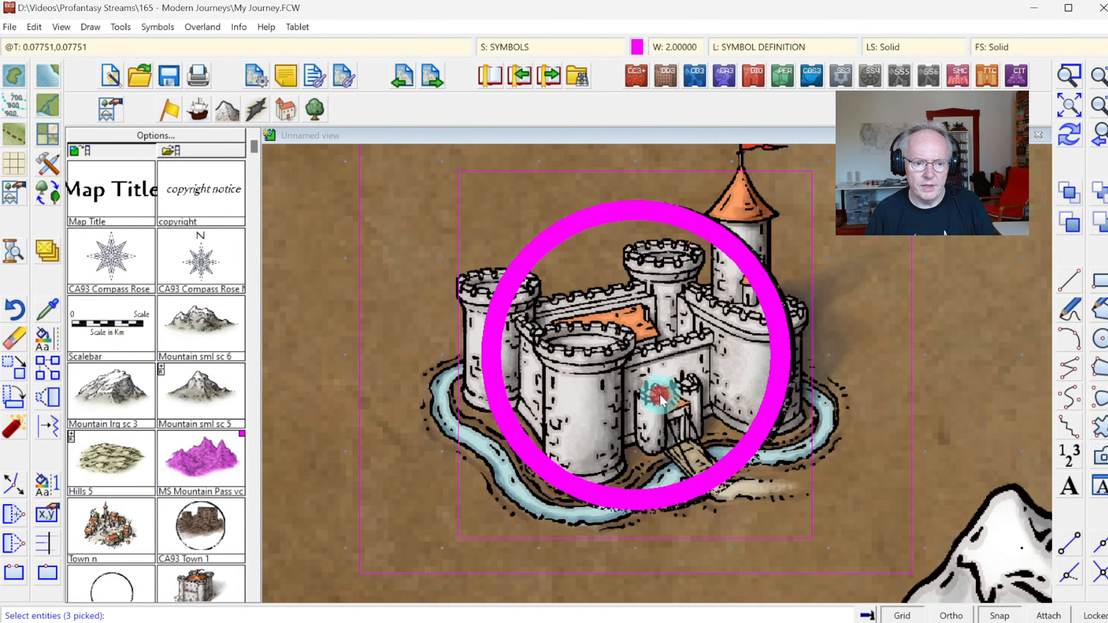
pyautogui.rightClick(594, 348)
pyautogui.moveTo(628, 383)
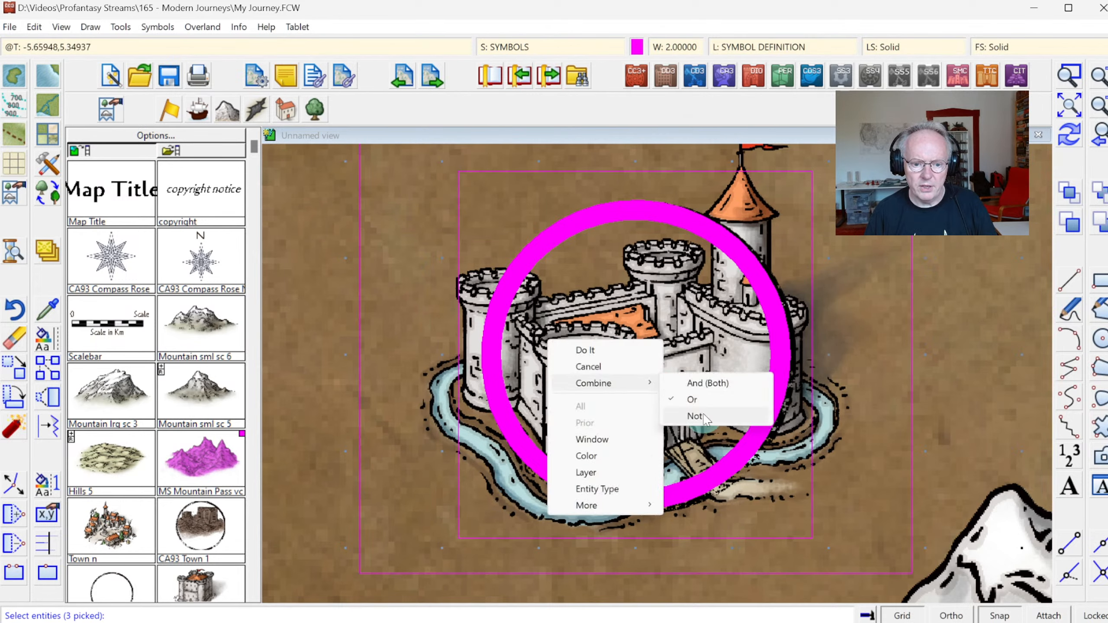
pyautogui.click(707, 419)
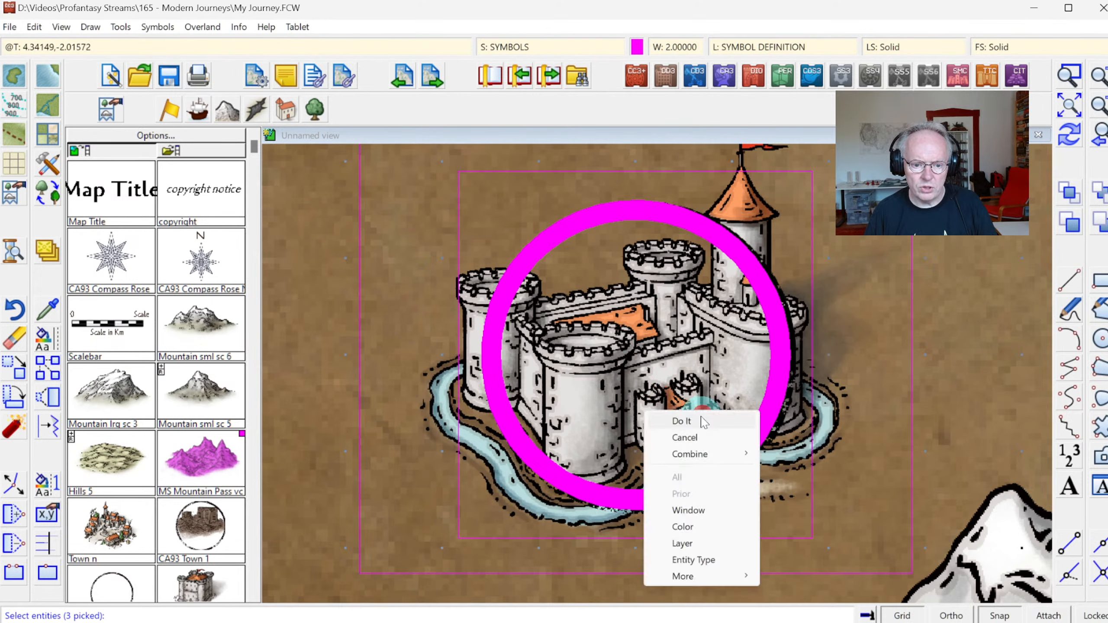
pyautogui.click(697, 525)
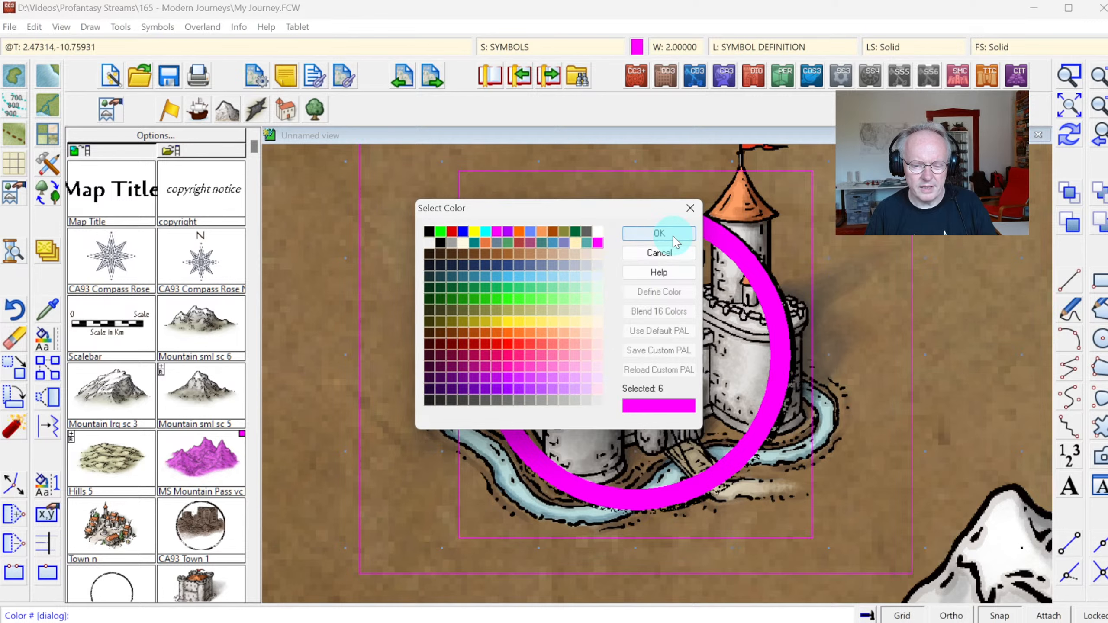
pyautogui.click(674, 238)
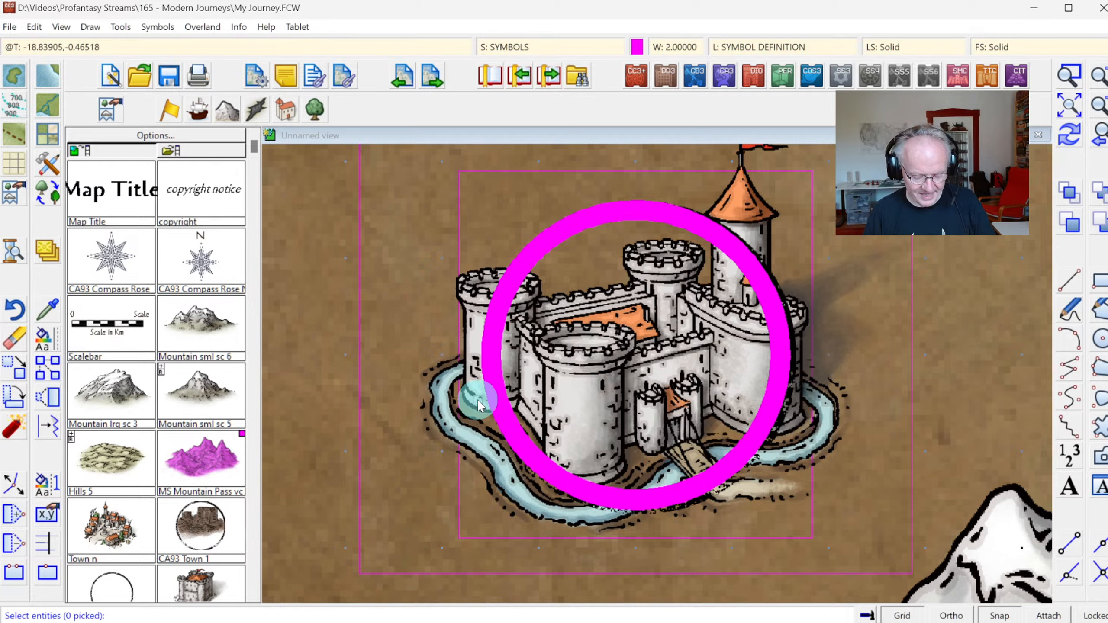
# Window-select the castle, circle symbol and magenta circle for a layer change, excluding 2D Circle entities from the selection.
pyautogui.click(390, 321)
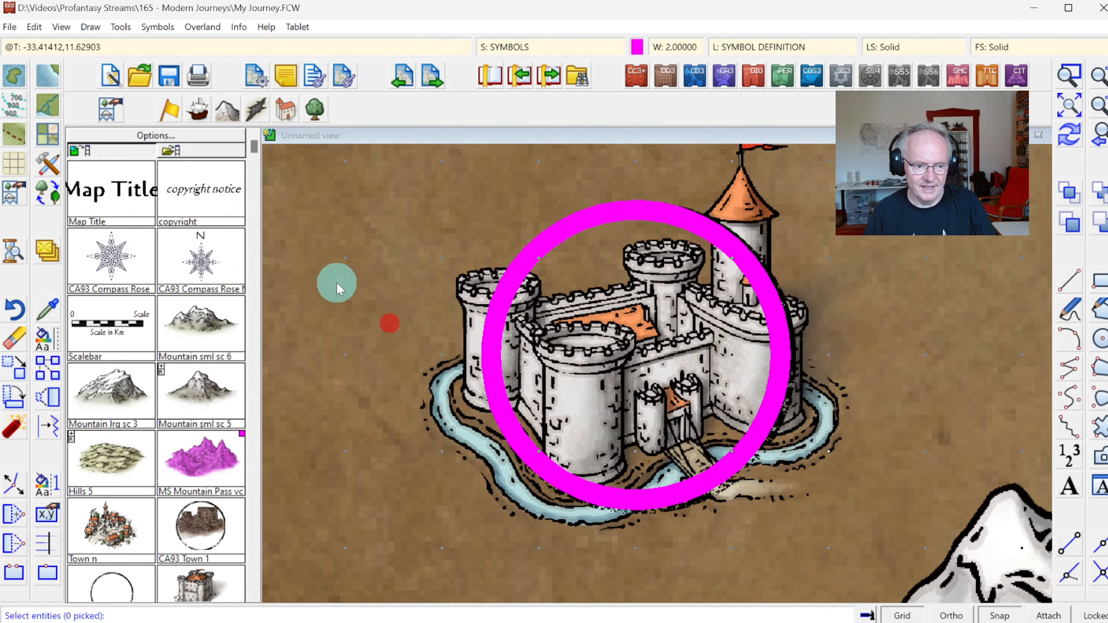
pyautogui.click(619, 384)
pyautogui.rightClick(585, 339)
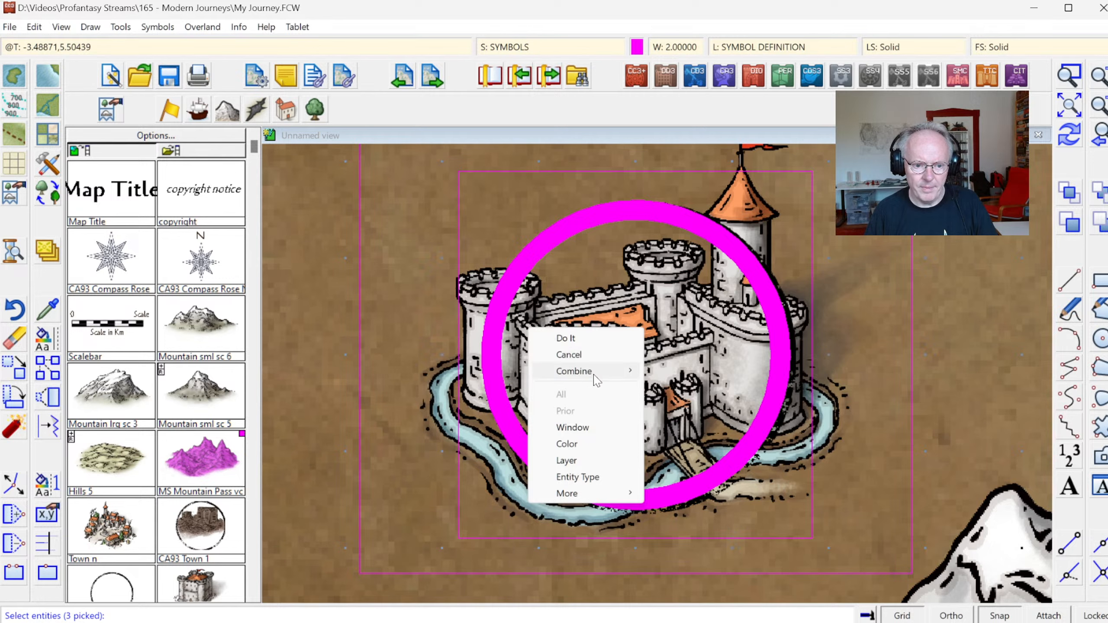
pyautogui.moveTo(611, 371)
pyautogui.click(674, 391)
pyautogui.rightClick(675, 395)
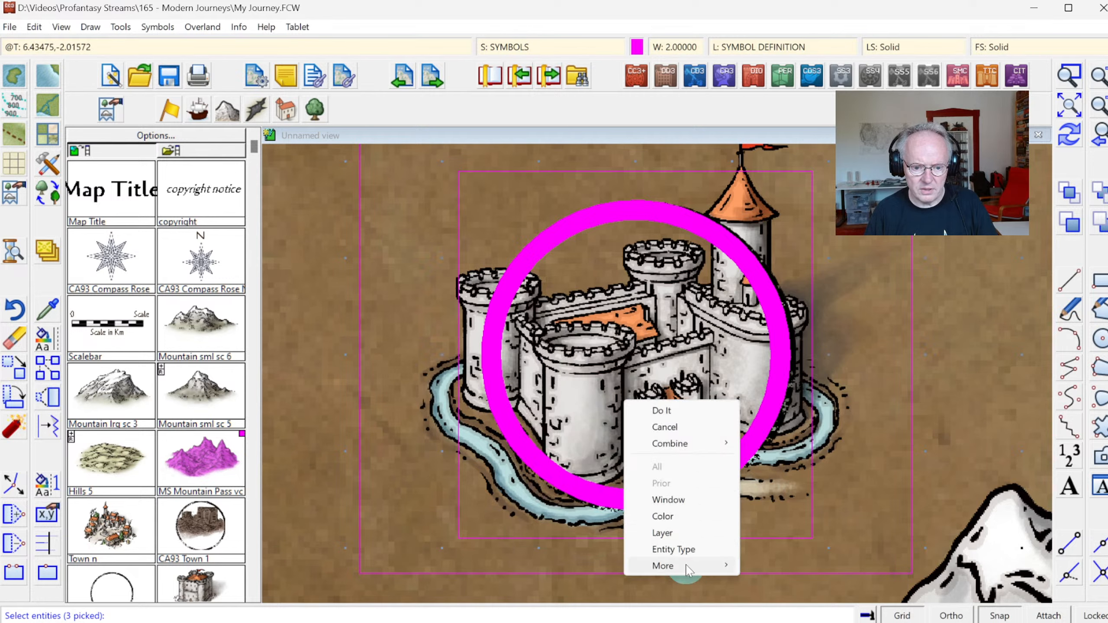
pyautogui.click(687, 550)
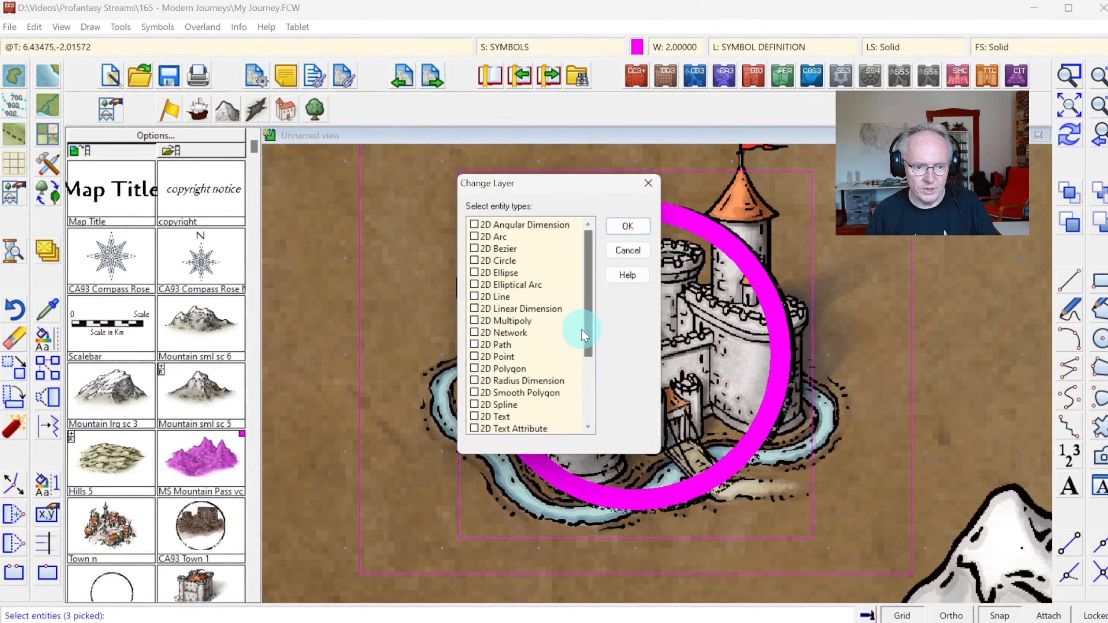
pyautogui.click(506, 261)
pyautogui.click(628, 226)
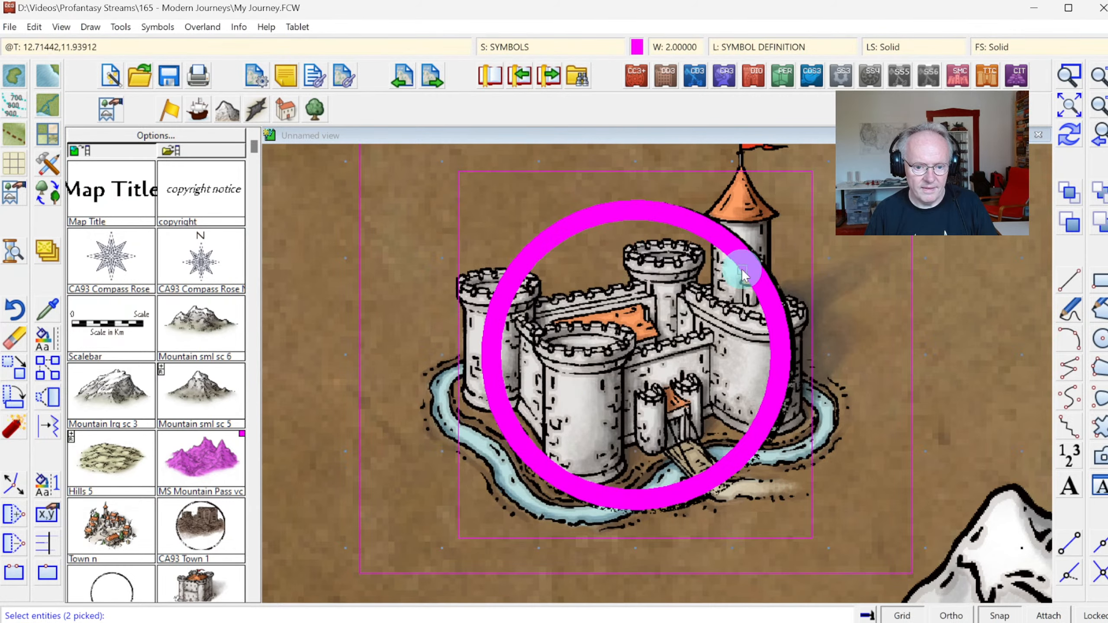
pyautogui.click(1070, 135)
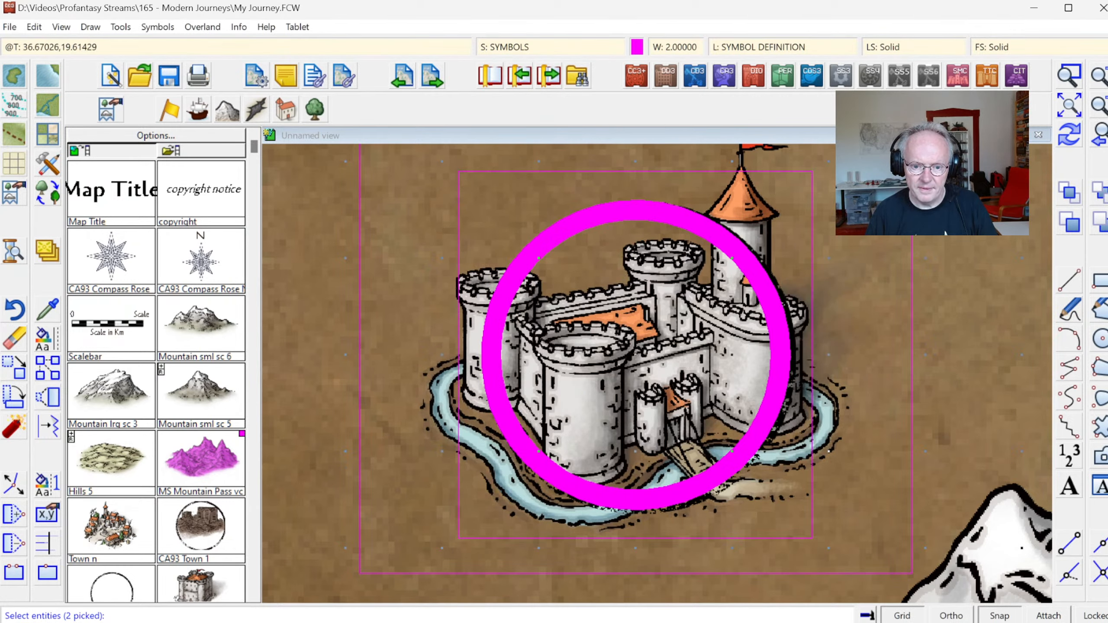
# Try to exclude an entity from the layer-change selection by its entity tag number.
pyautogui.rightClick(667, 251)
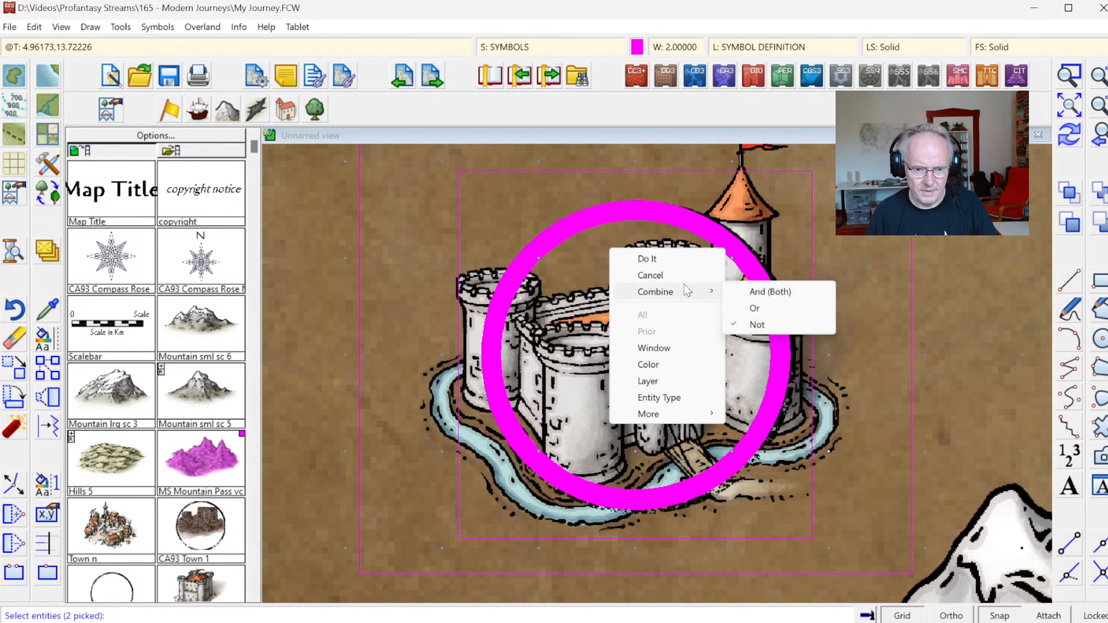
pyautogui.moveTo(671, 413)
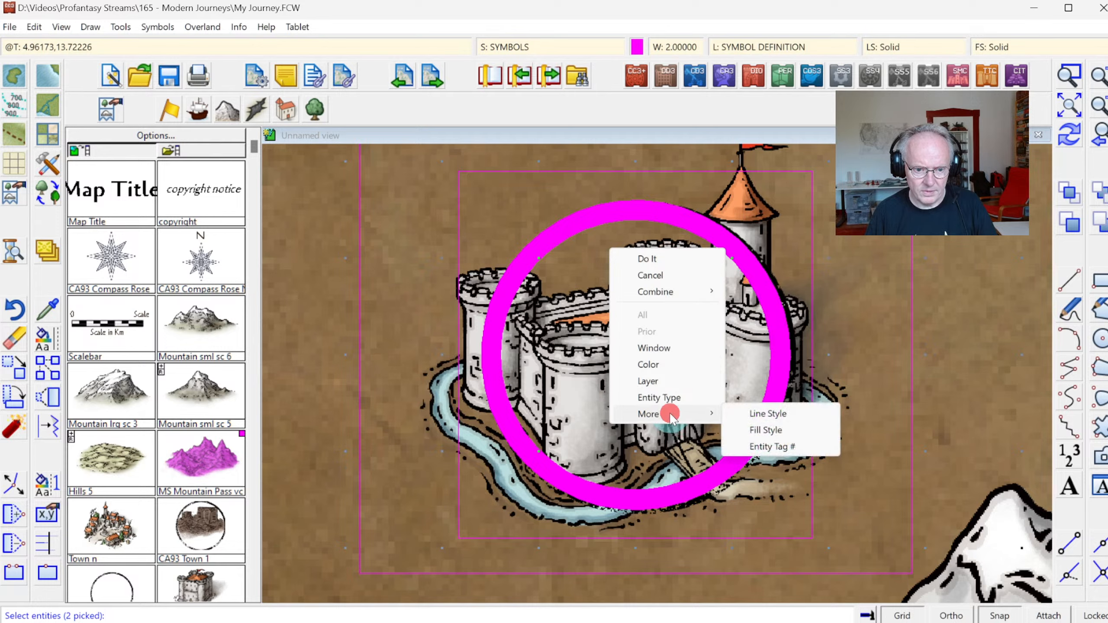
pyautogui.click(778, 448)
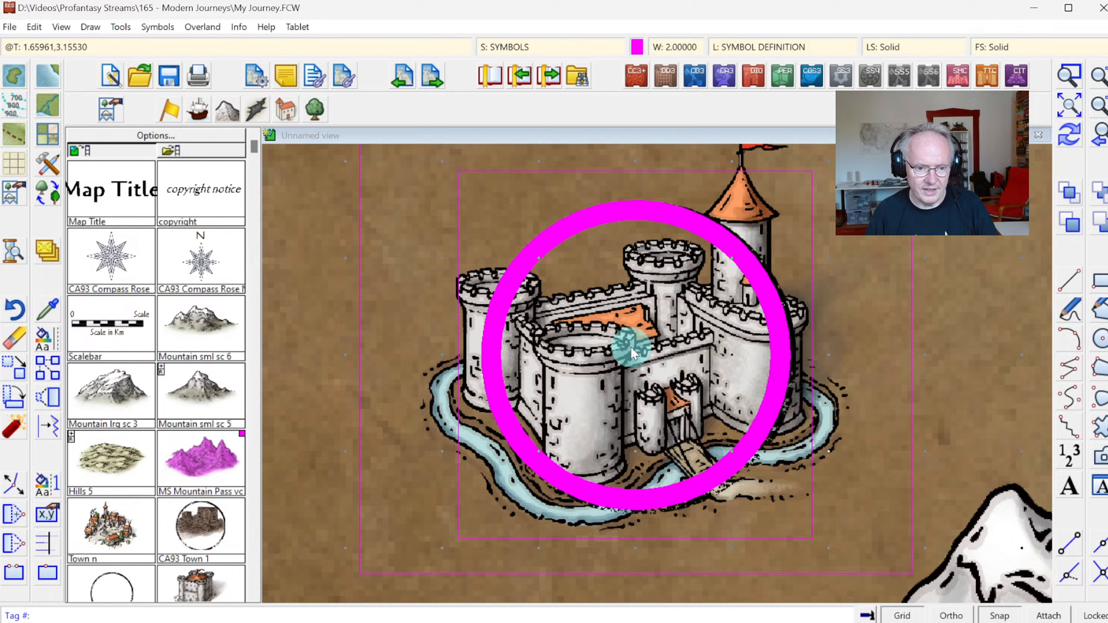
pyautogui.press('Escape')
pyautogui.rightClick(615, 275)
pyautogui.click(495, 202)
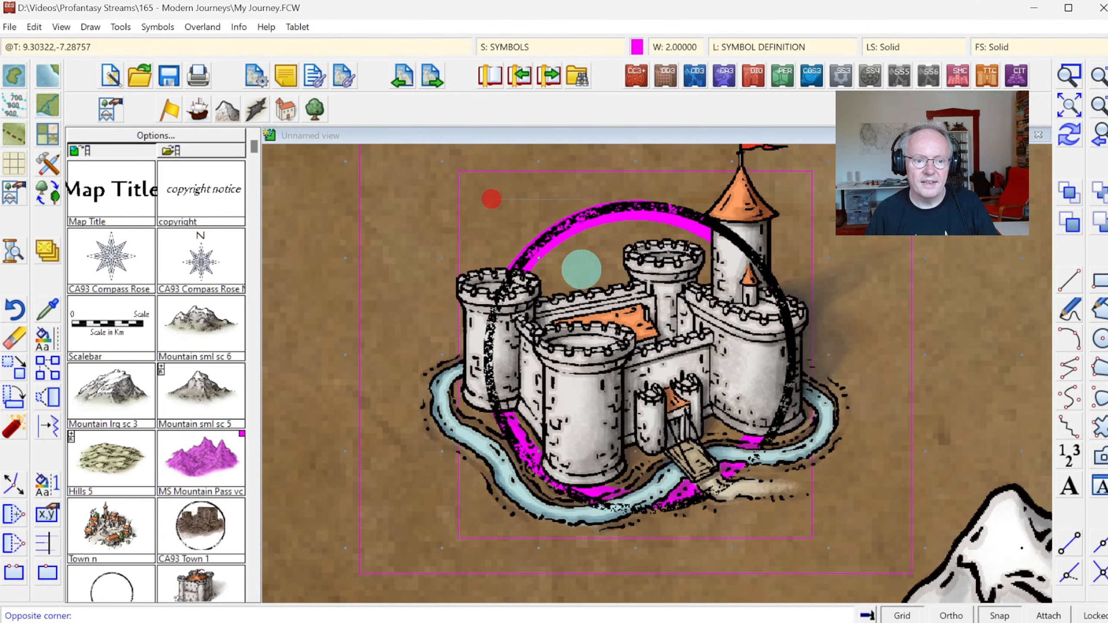
pyautogui.click(617, 321)
pyautogui.press('d')
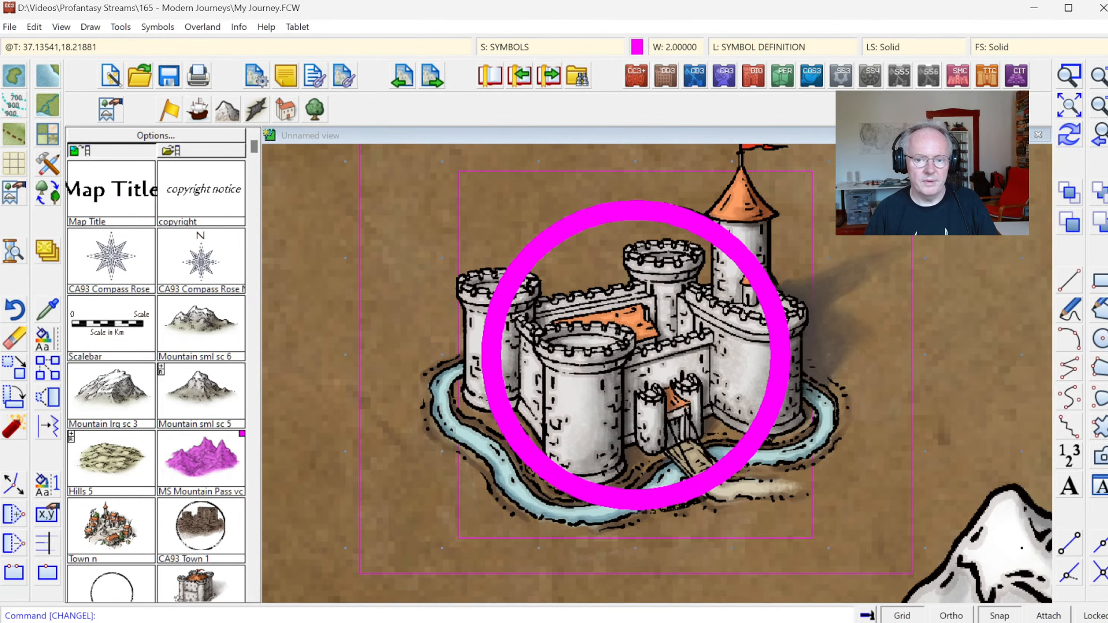
pyautogui.click(1069, 133)
# Count the entities by type in a window selection of the castle, circle symbol and magenta circle, and dismiss the report.
pyautogui.click(238, 27)
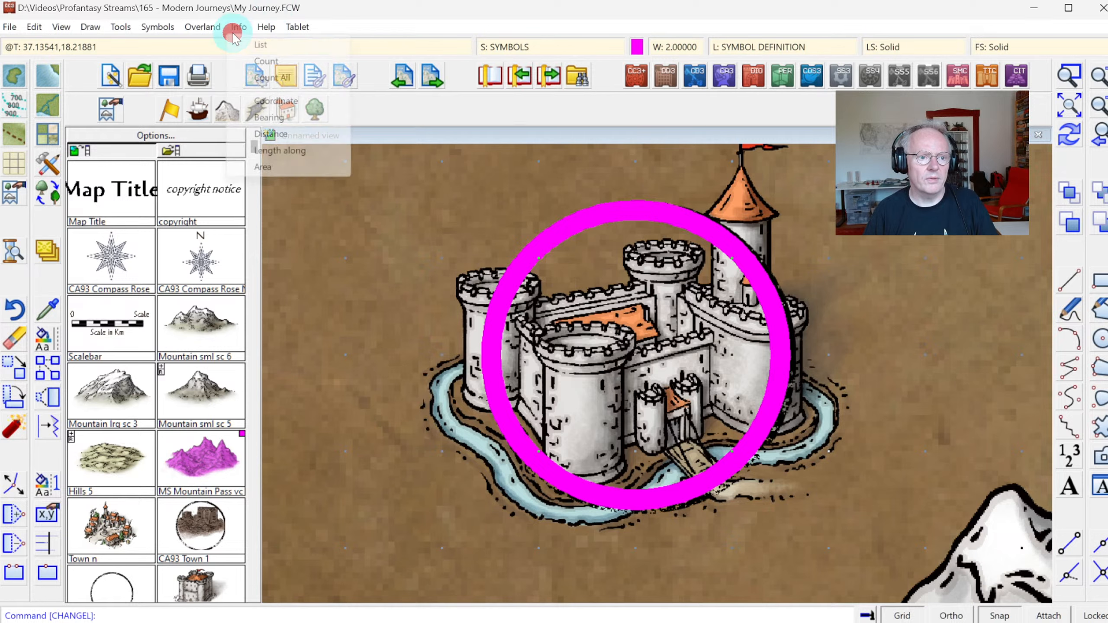
pyautogui.click(270, 43)
pyautogui.click(386, 270)
pyautogui.click(616, 412)
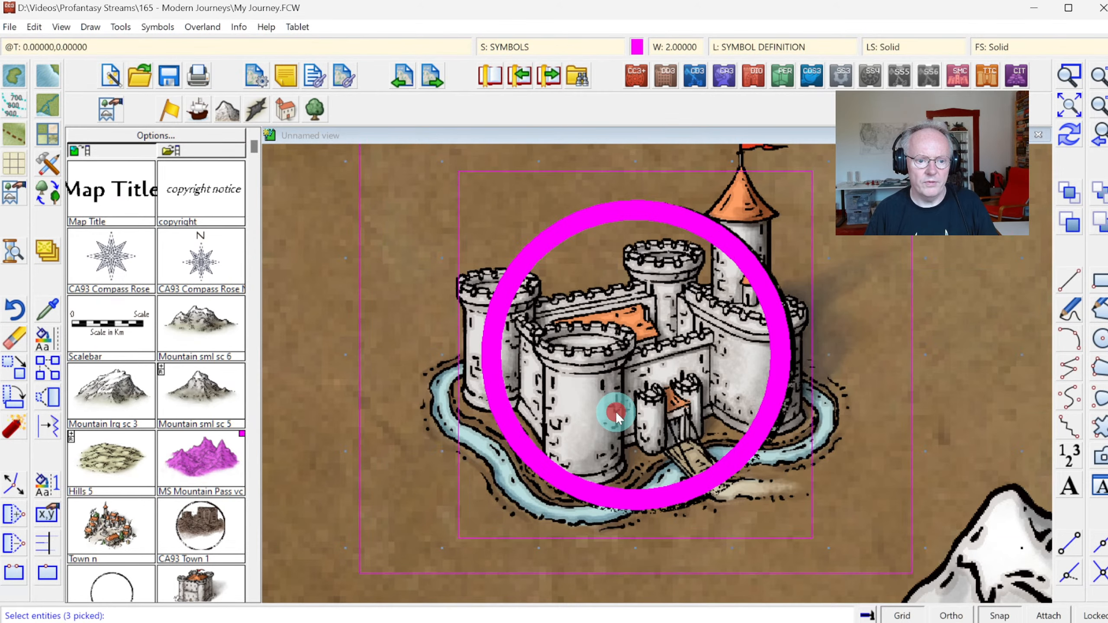
pyautogui.rightClick(618, 294)
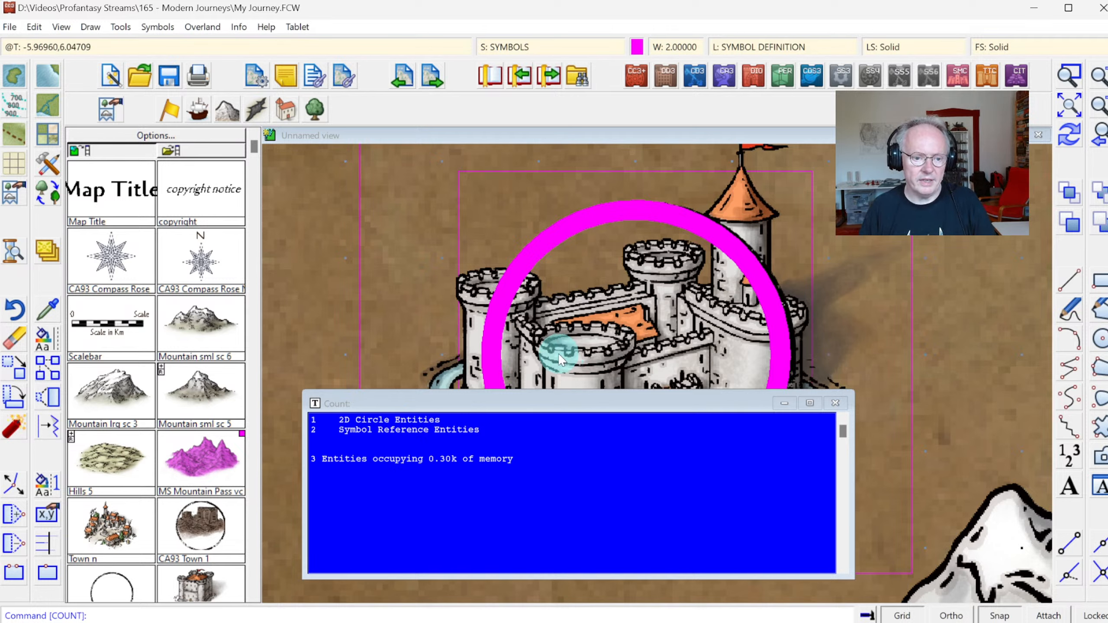
pyautogui.click(490, 324)
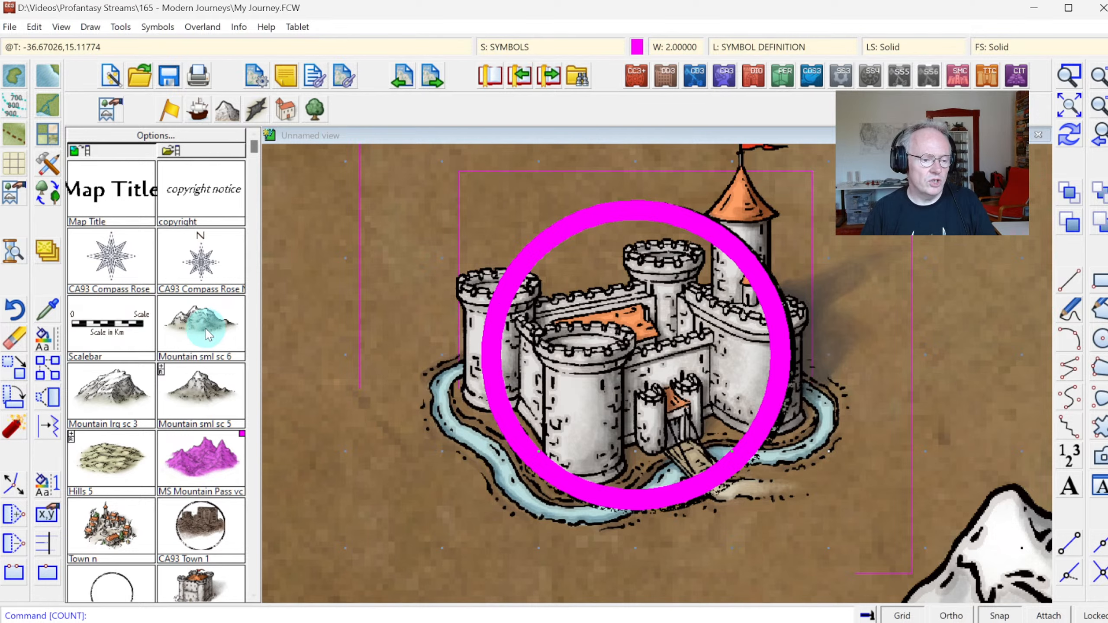
# Window-select the castle, circle symbol and magenta circle for a layer change, removing the 2D Circle entity type with a Not combination.
pyautogui.click(49, 346)
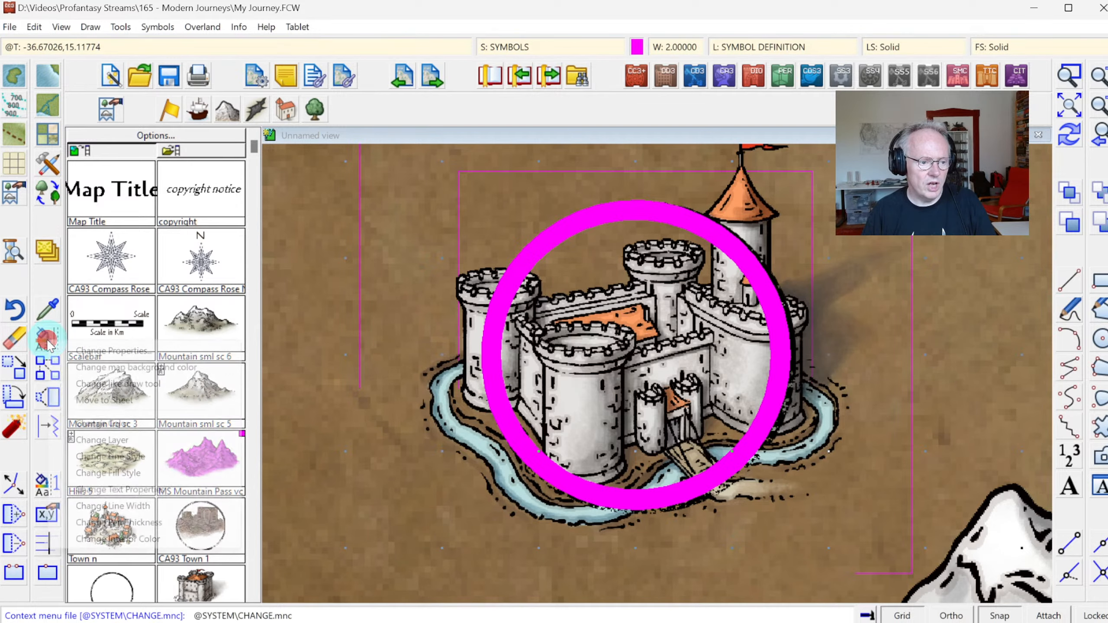
pyautogui.click(88, 443)
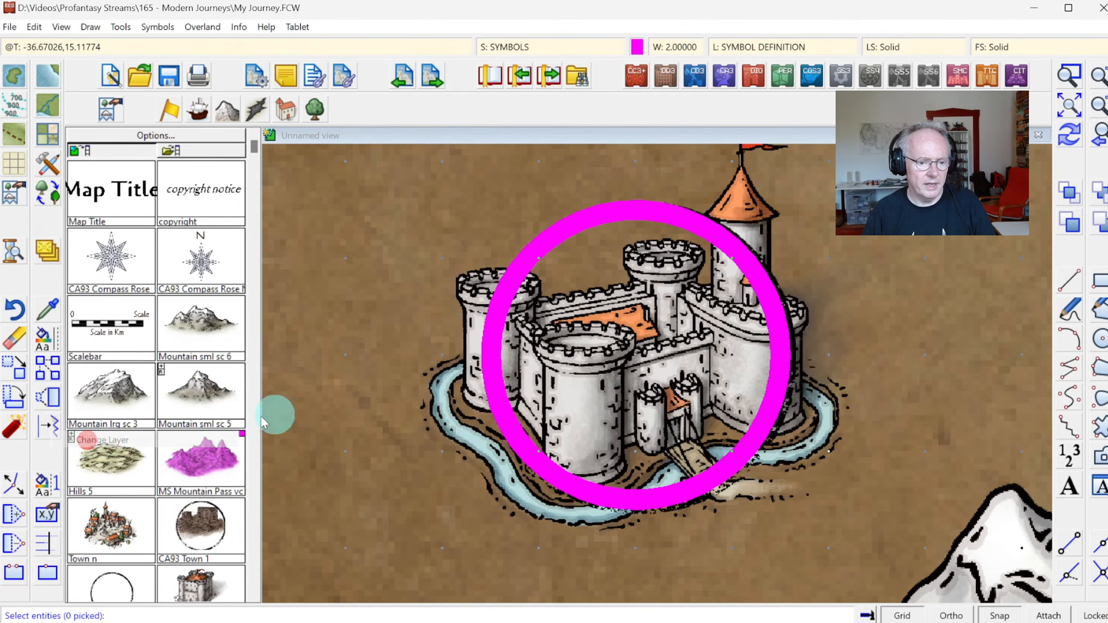
pyautogui.click(352, 308)
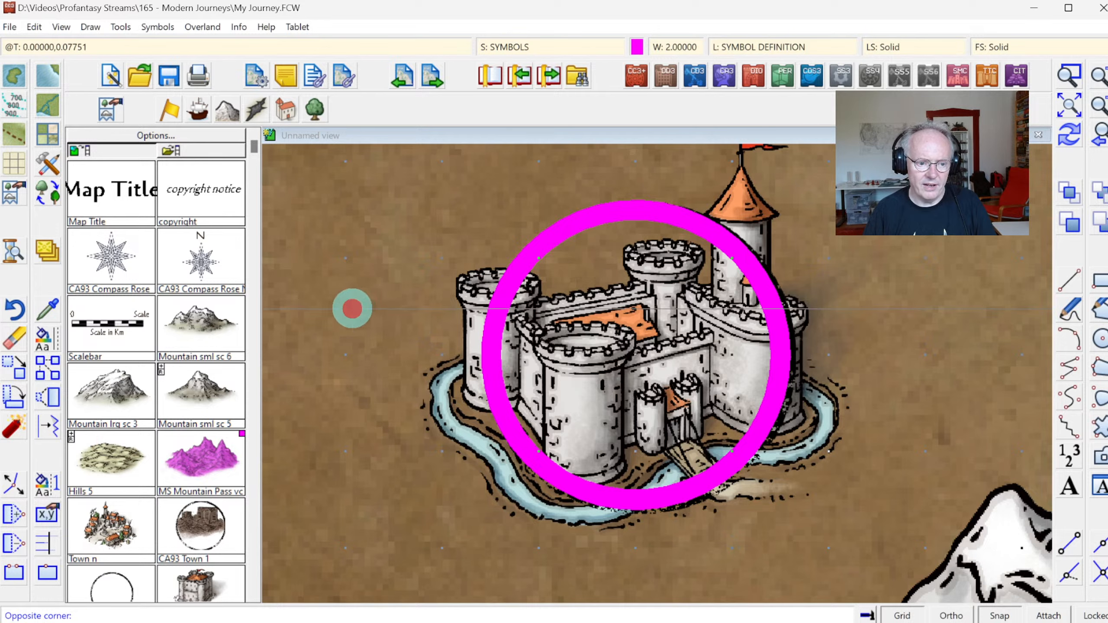
pyautogui.click(679, 453)
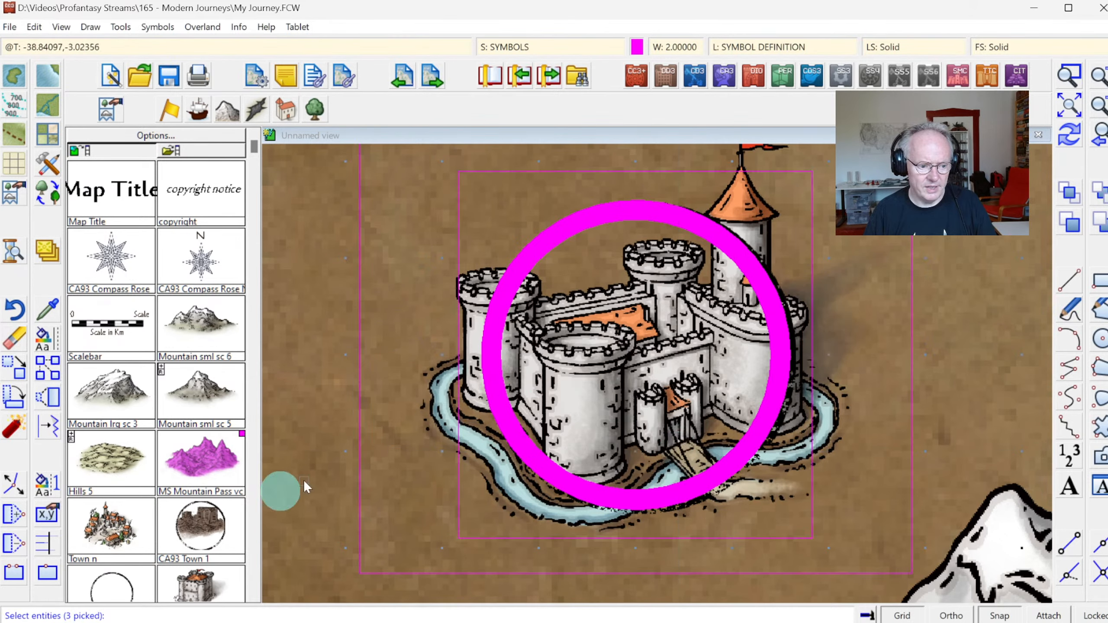
pyautogui.rightClick(486, 341)
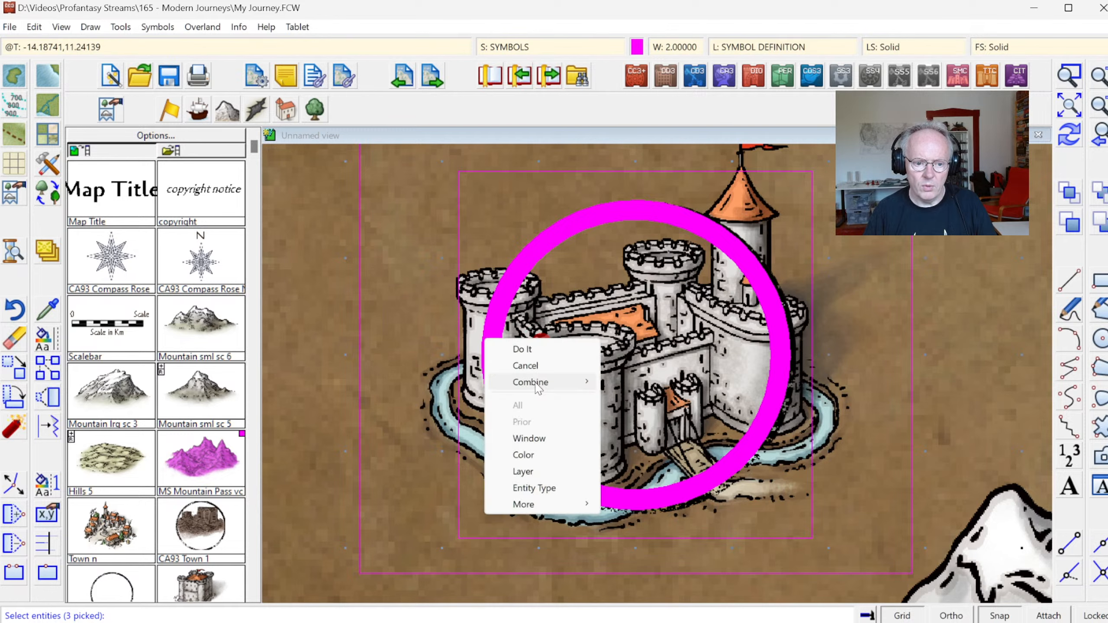
pyautogui.moveTo(563, 382)
pyautogui.click(638, 415)
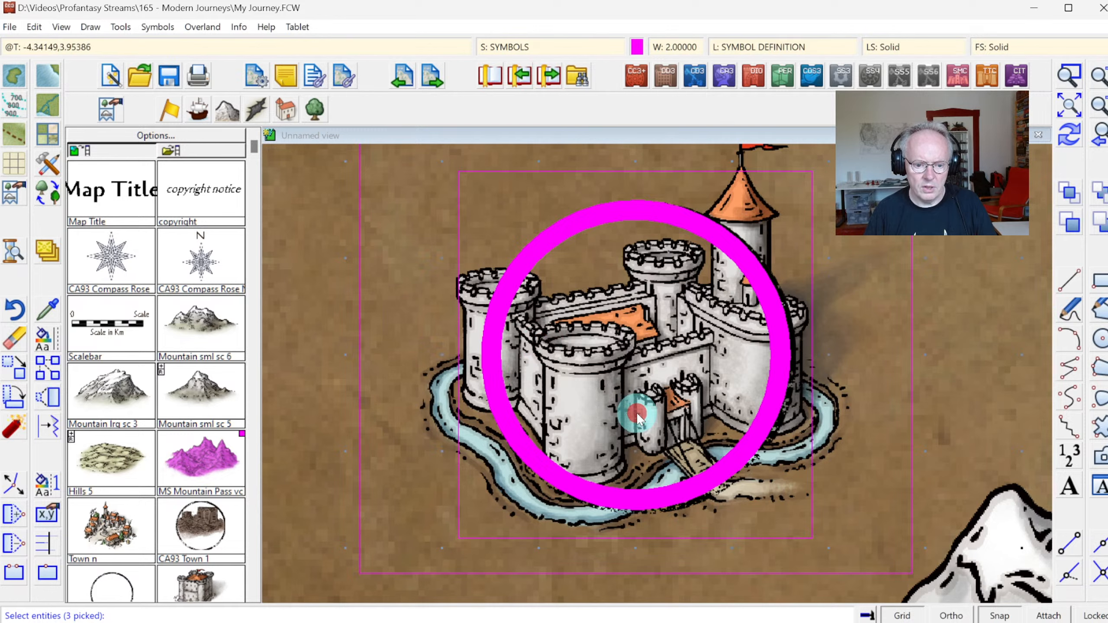
pyautogui.rightClick(636, 413)
pyautogui.click(640, 560)
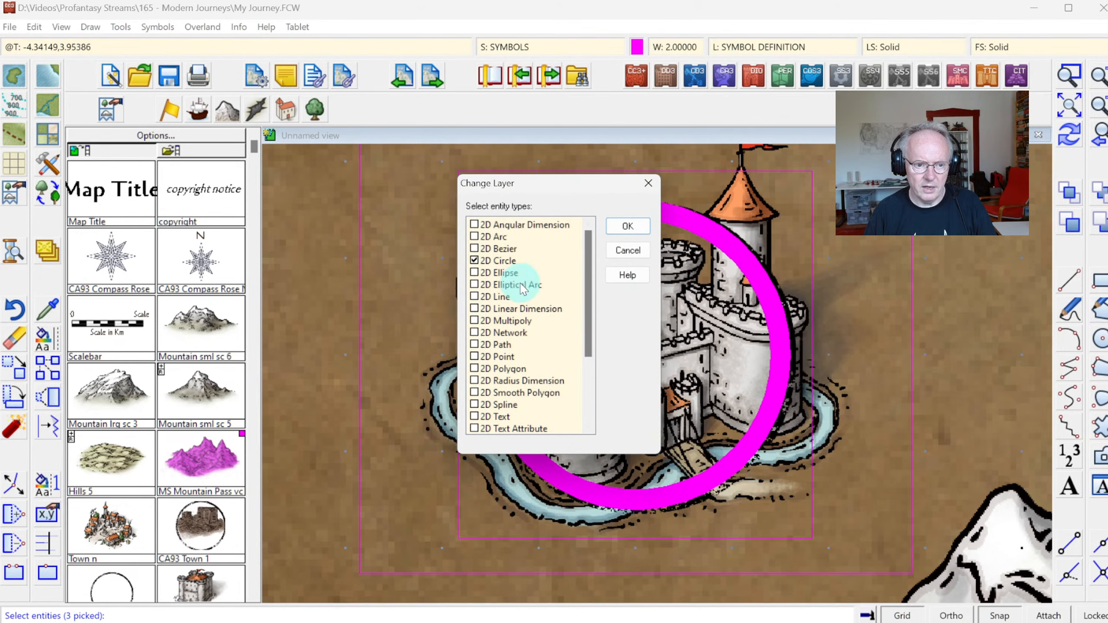
pyautogui.click(513, 262)
pyautogui.moveTo(587, 265); pyautogui.dragTo(602, 240)
pyautogui.click(624, 226)
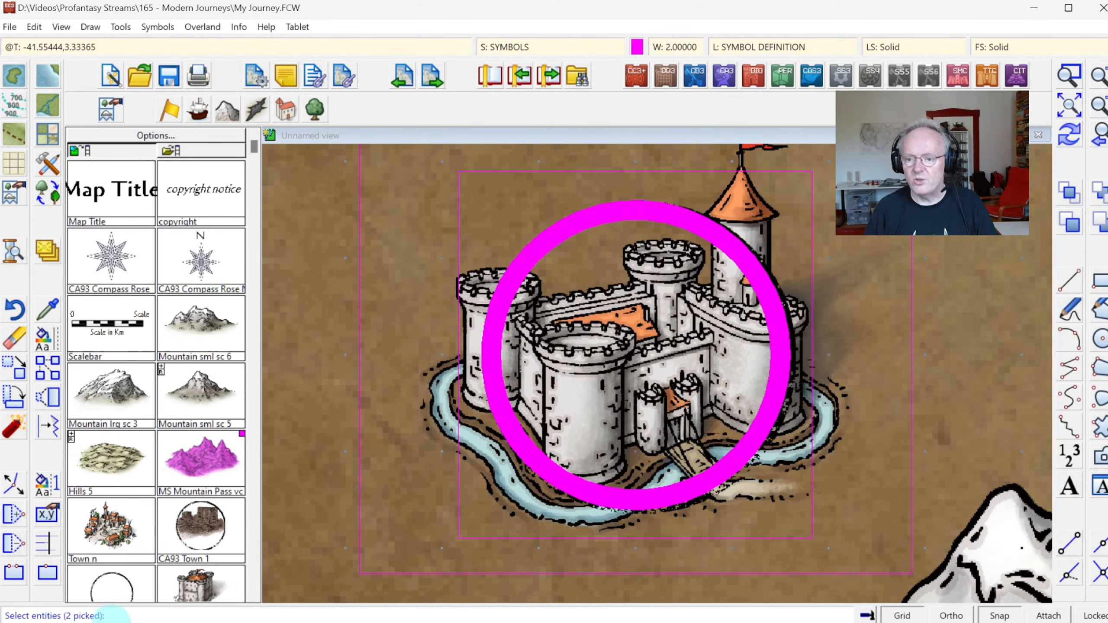
# Assign the selected castle and circle symbols to the STRUCTURES layer and refresh the drawing.
pyautogui.press('Return')
pyautogui.rightClick(576, 324)
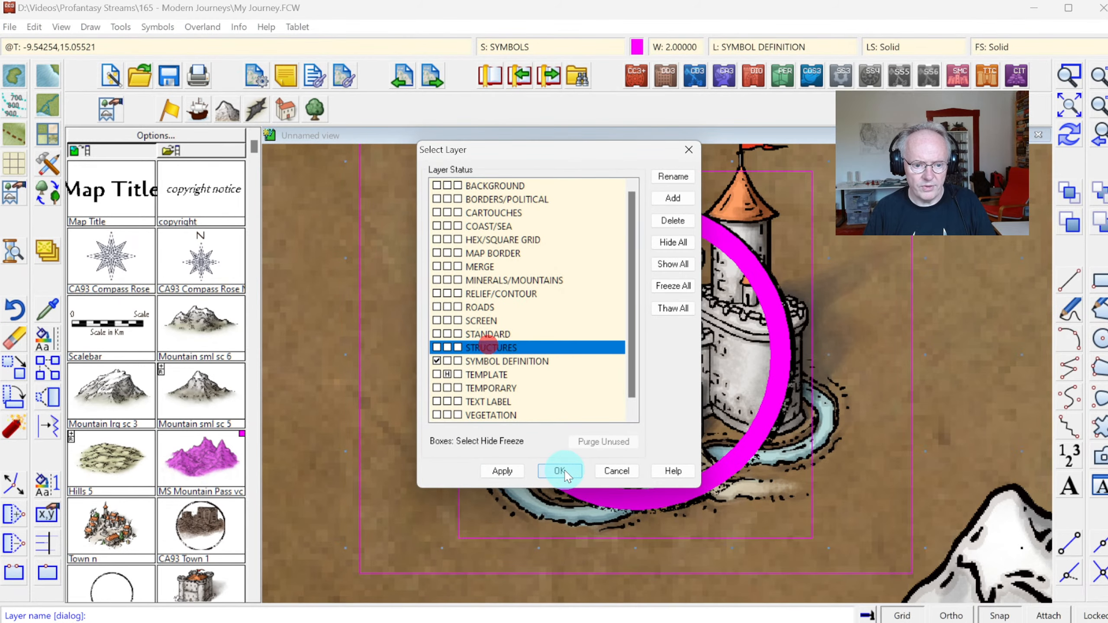
pyautogui.click(560, 471)
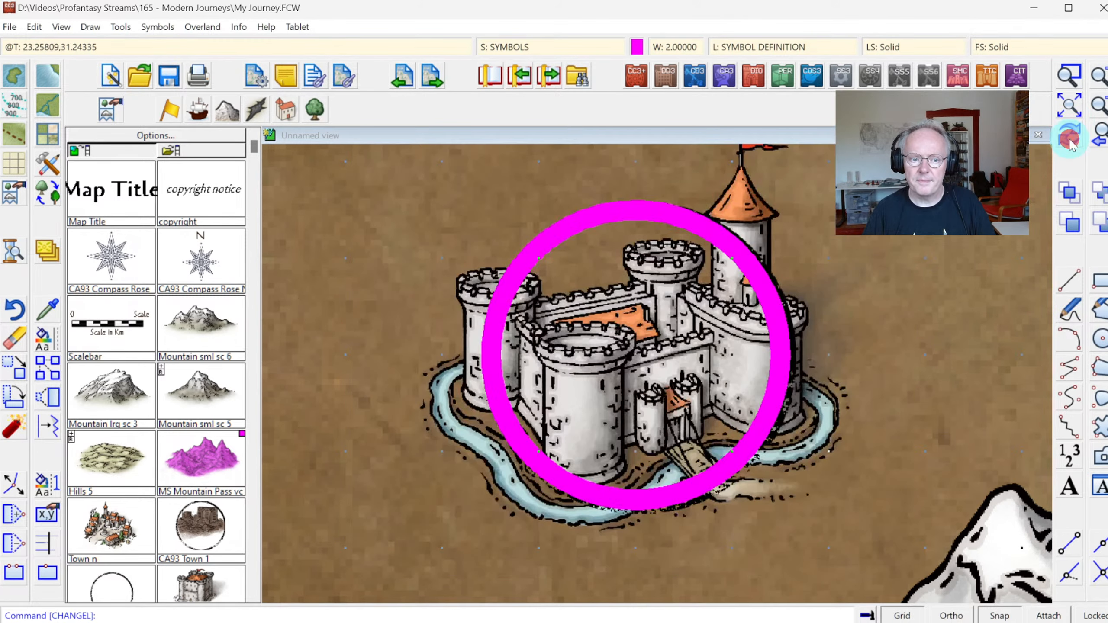
pyautogui.click(1070, 134)
# Freeze all layers except the current SYMBOL DEFINITION layer.
pyautogui.click(751, 49)
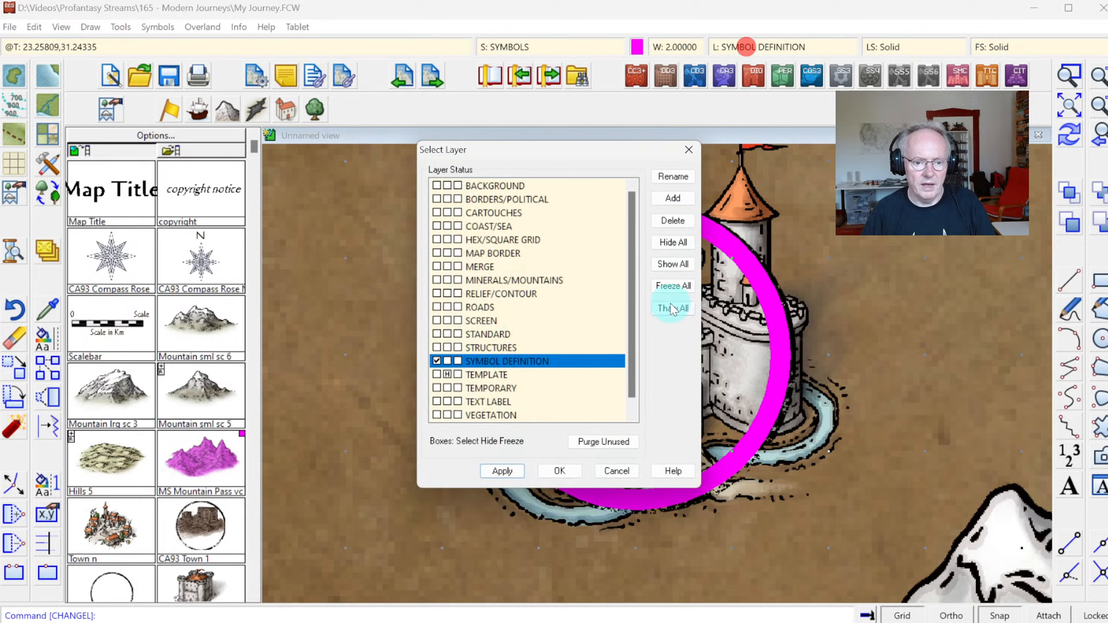
pyautogui.click(672, 286)
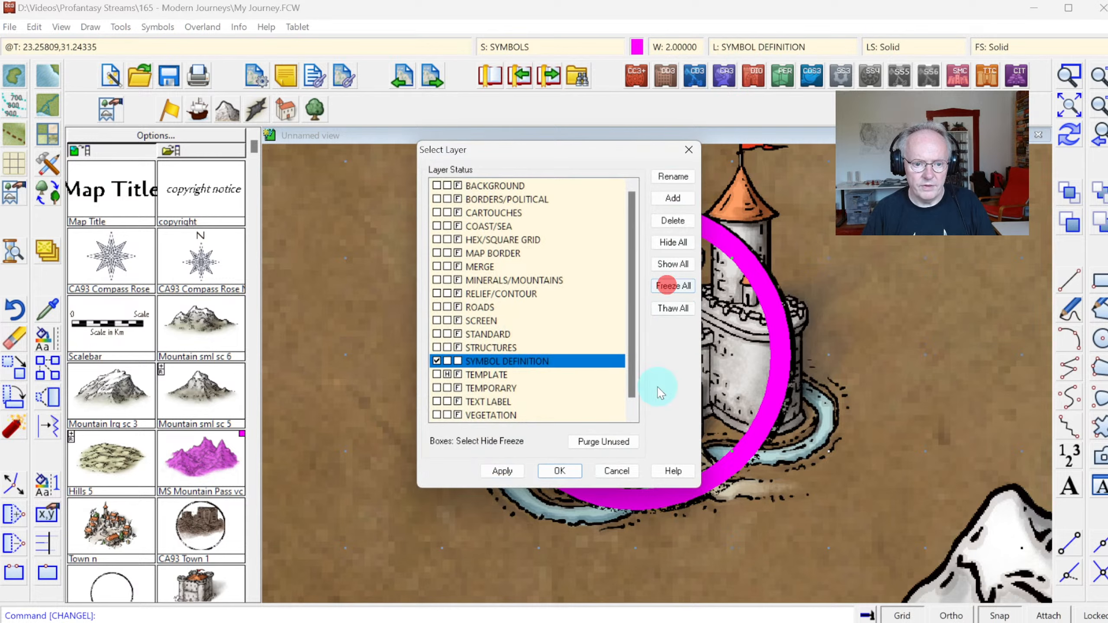
pyautogui.click(560, 472)
# Enlarge the magenta circle dynamically with snap off so its band lies just outside the circle symbol's black ring.
pyautogui.click(13, 486)
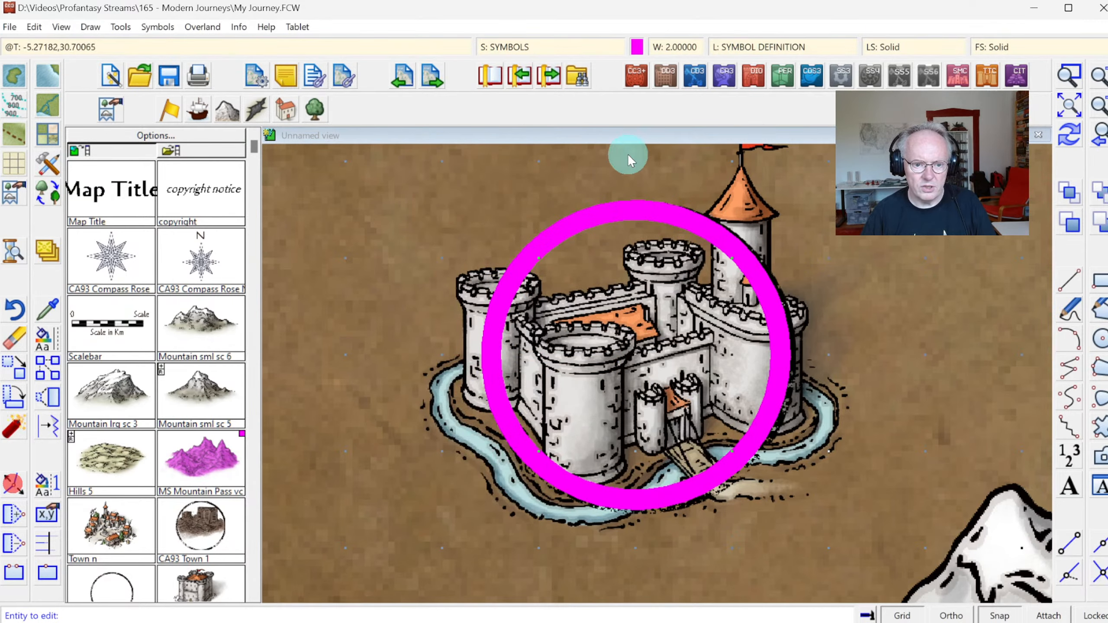
pyautogui.click(616, 210)
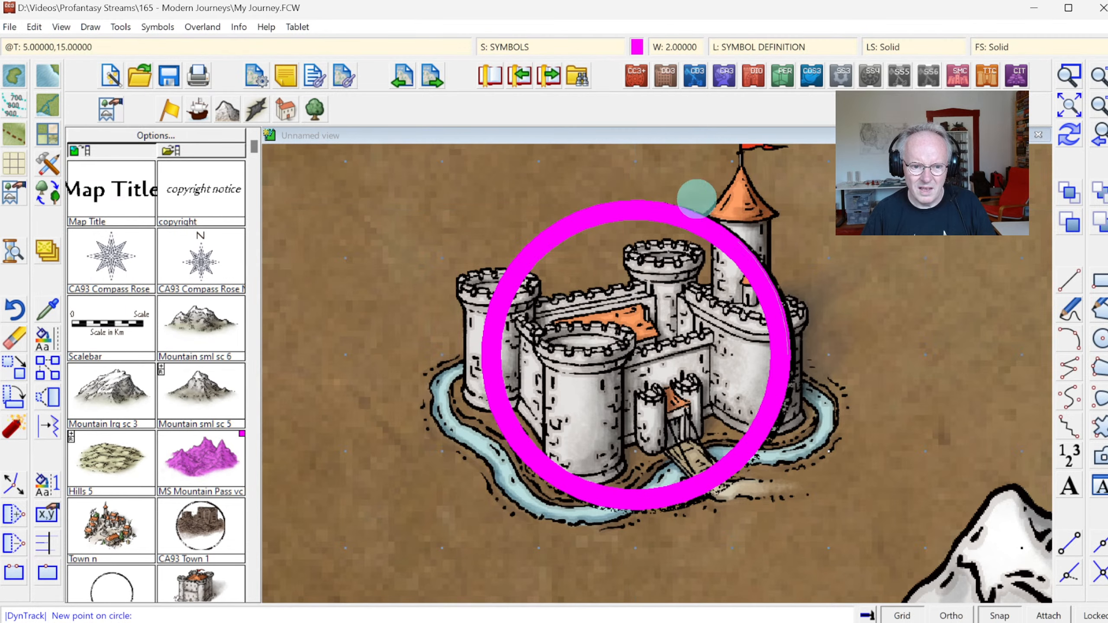
pyautogui.click(995, 610)
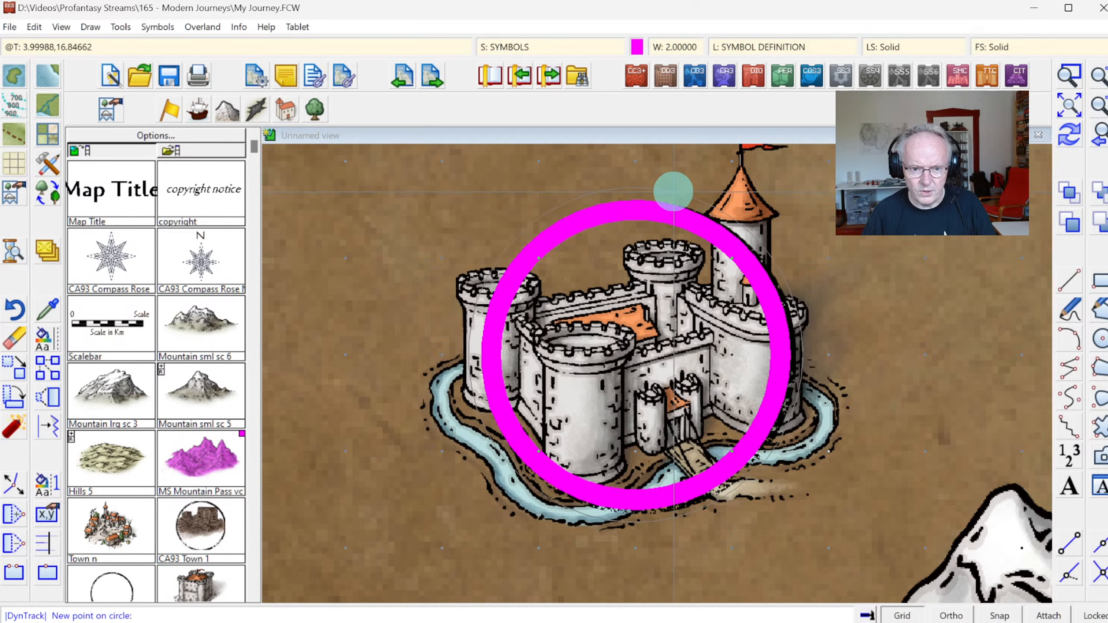
pyautogui.click(674, 188)
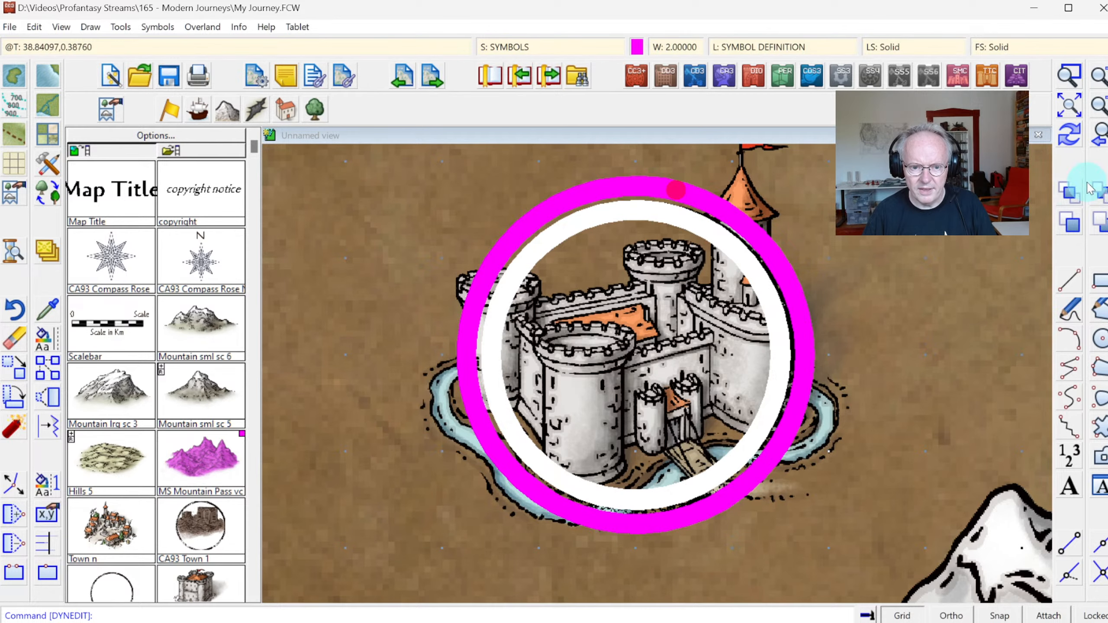
pyautogui.click(1069, 143)
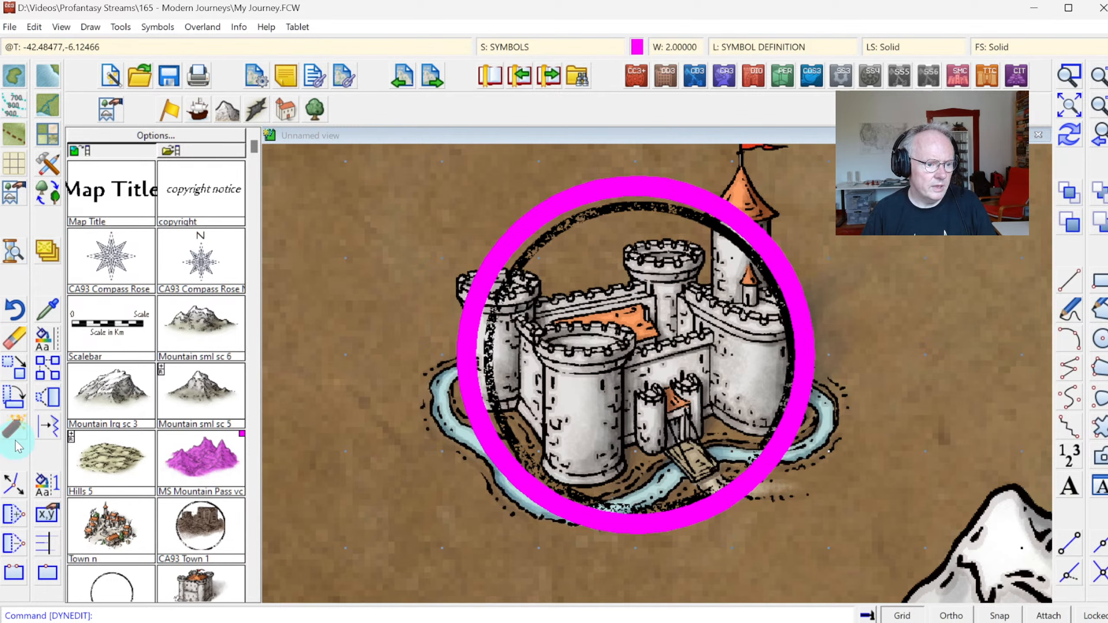
# Fine-tune the magenta circle's radius with a second dynamic edit, making it slightly smaller.
pyautogui.click(8, 481)
pyautogui.click(591, 193)
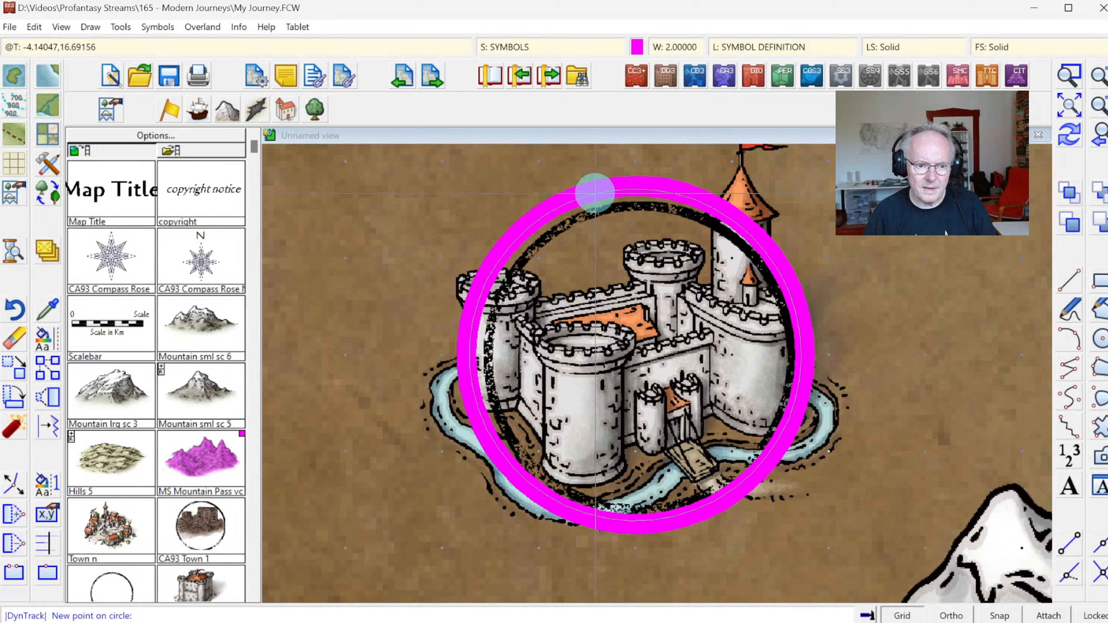
pyautogui.click(594, 193)
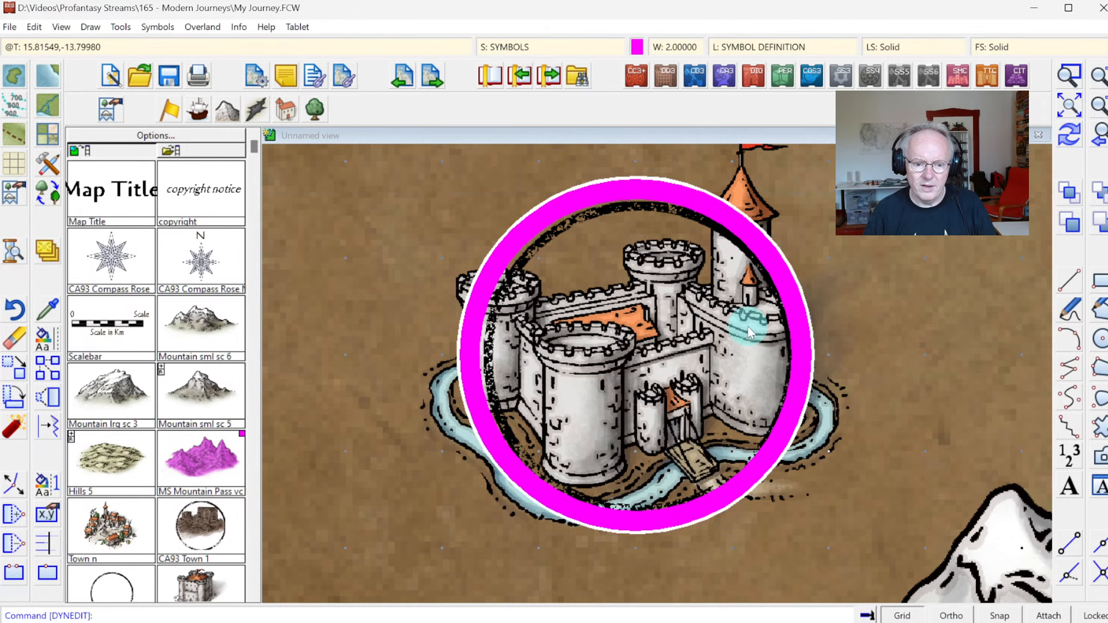
# Move the magenta circle slightly right and down to centre it around the circle symbol's ring.
pyautogui.click(19, 371)
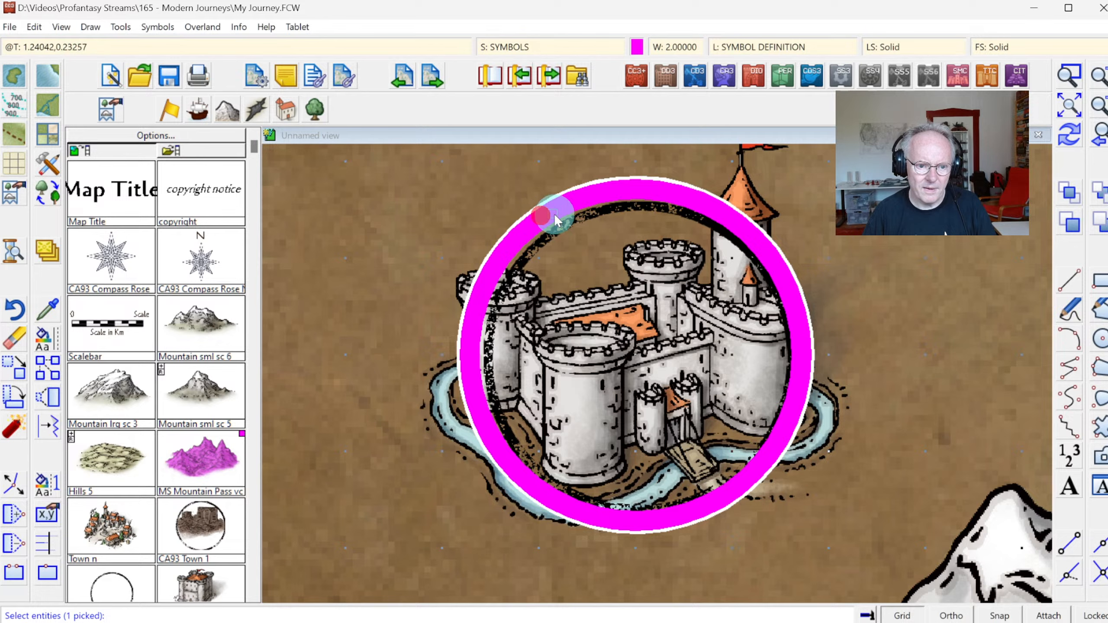
pyautogui.rightClick(604, 244)
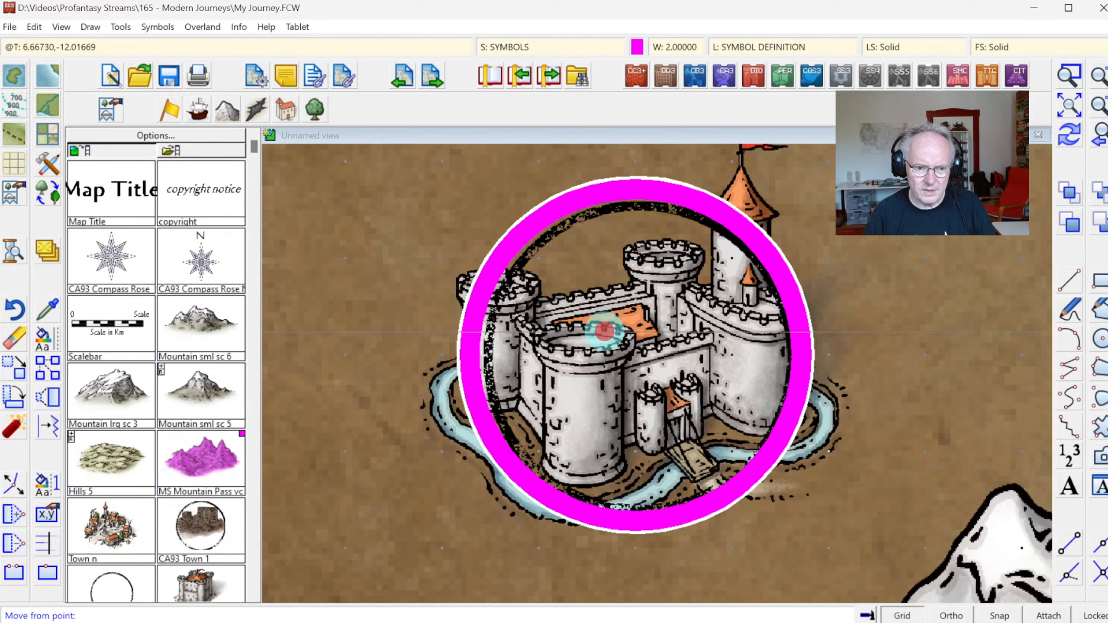
pyautogui.click(604, 331)
pyautogui.click(608, 333)
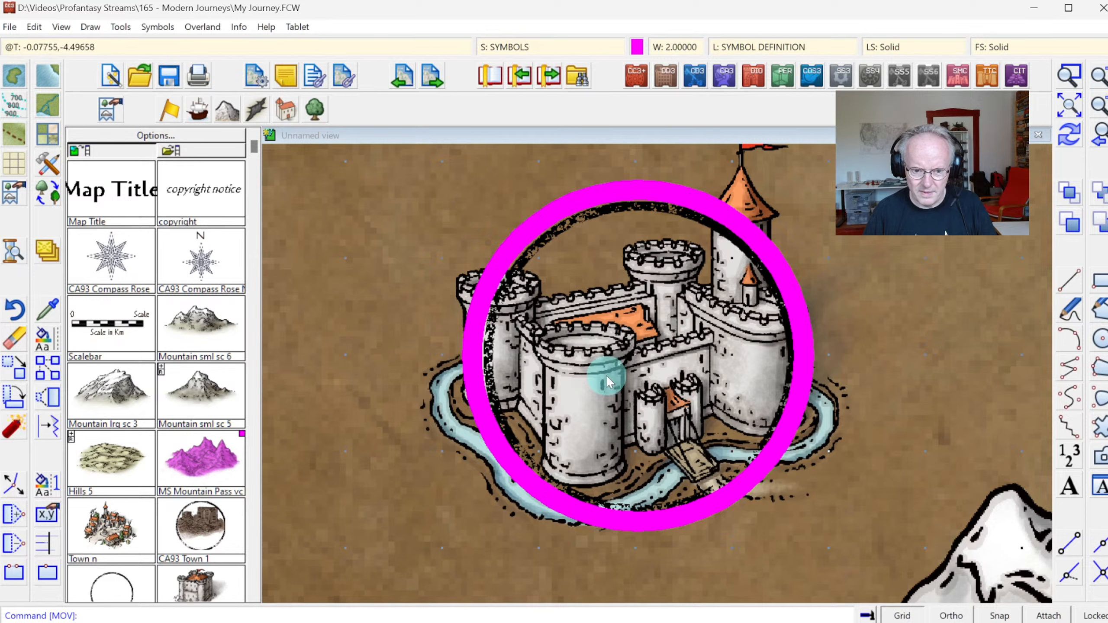
# Nudge the magenta circle slightly further down around the symbol's ring and refresh the drawing.
pyautogui.rightClick(578, 214)
pyautogui.click(561, 212)
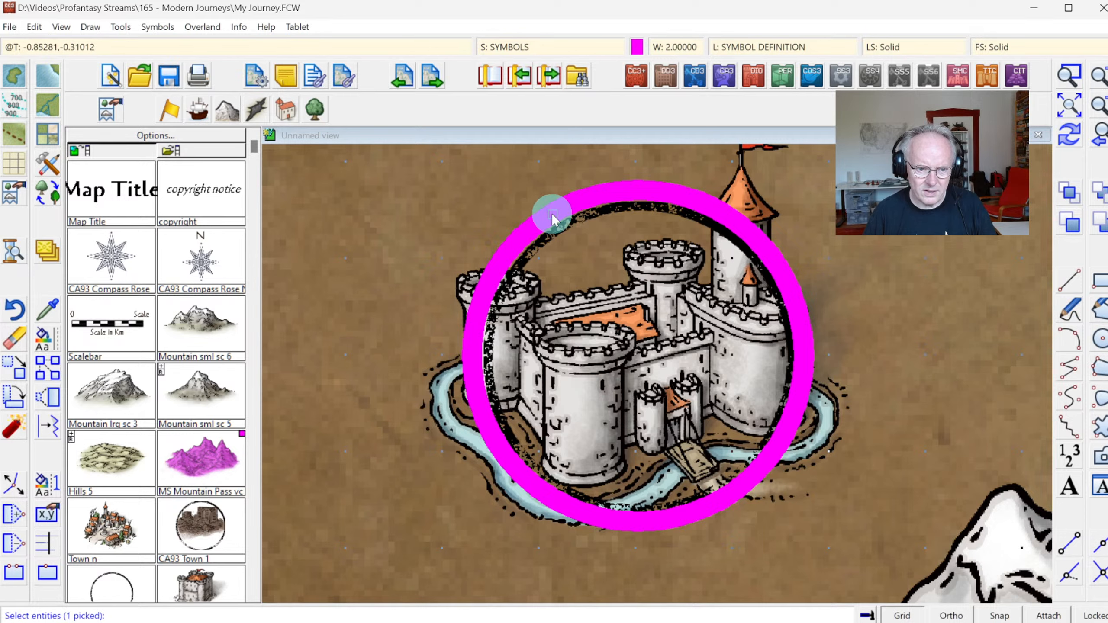
pyautogui.rightClick(583, 243)
pyautogui.click(576, 248)
pyautogui.click(540, 226)
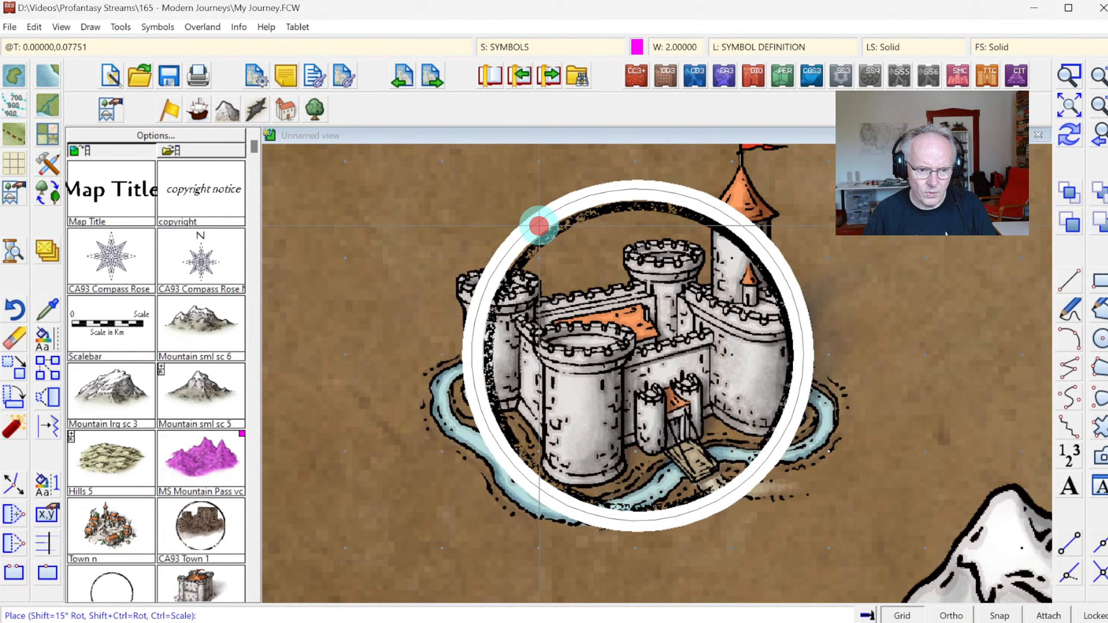
pyautogui.click(539, 227)
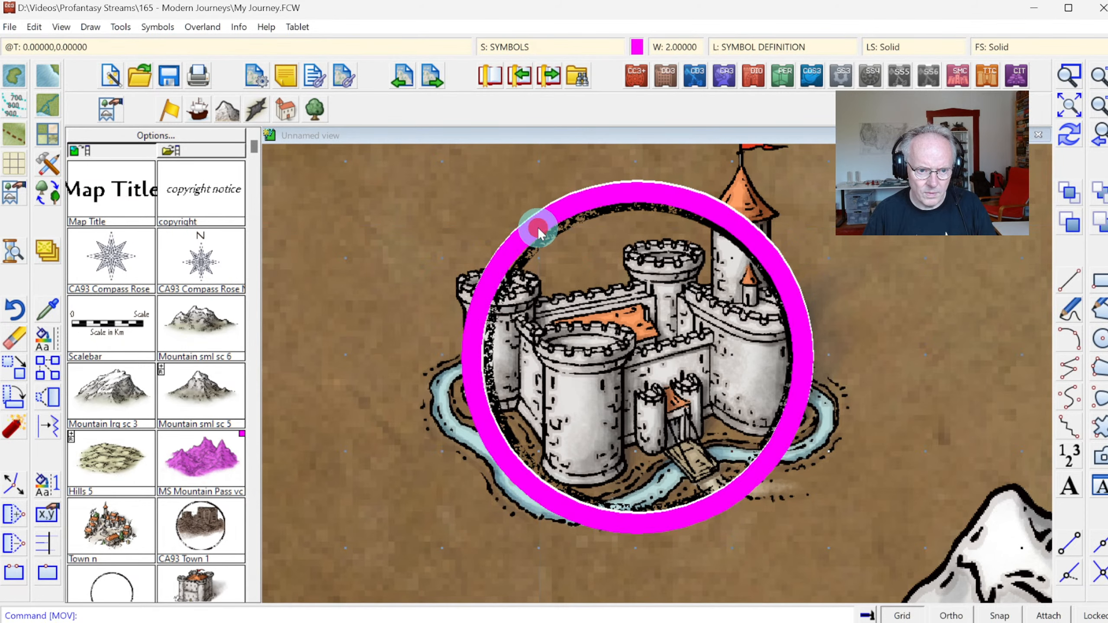
pyautogui.click(1069, 136)
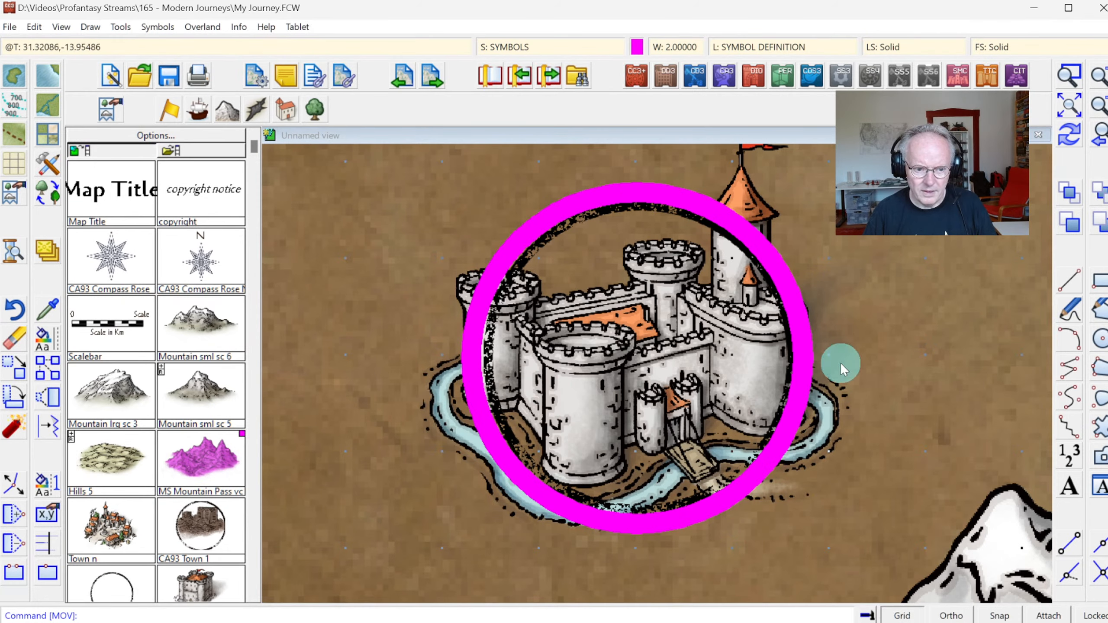
# Move the magenta circle slightly right to centre it around the circle symbol's black ring and refresh the drawing.
pyautogui.click(13, 369)
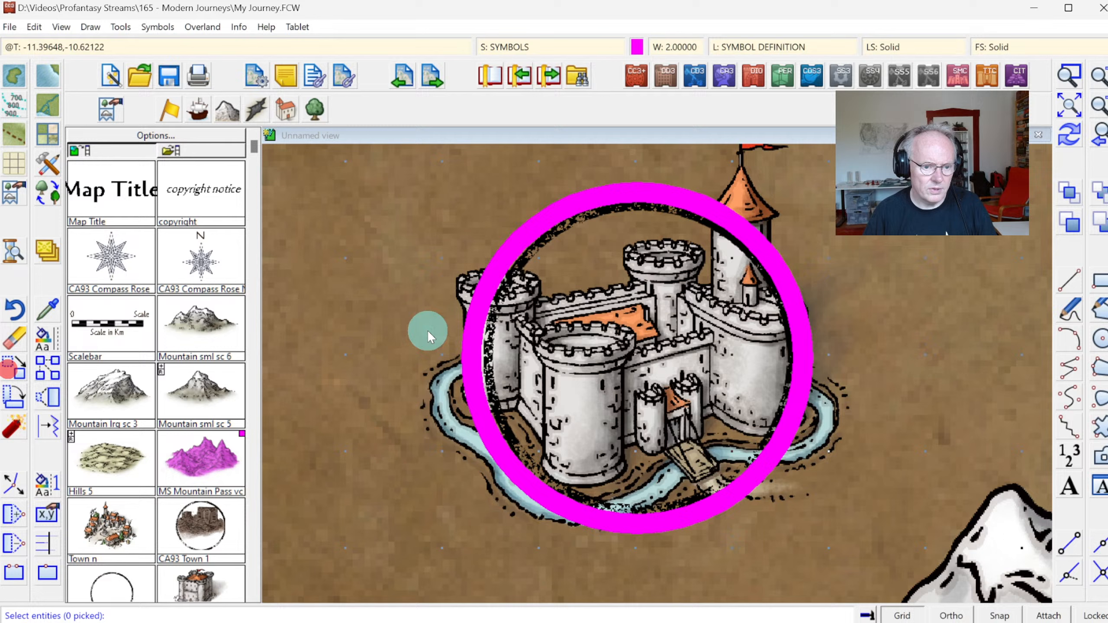
pyautogui.click(472, 350)
pyautogui.rightClick(496, 349)
pyautogui.click(496, 352)
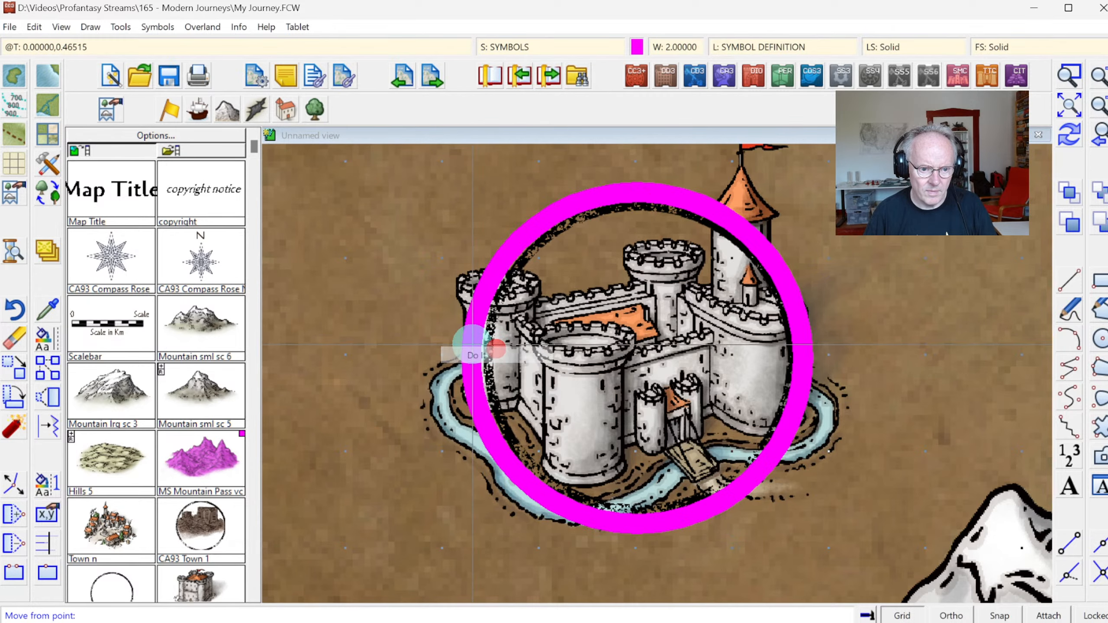
pyautogui.click(472, 345)
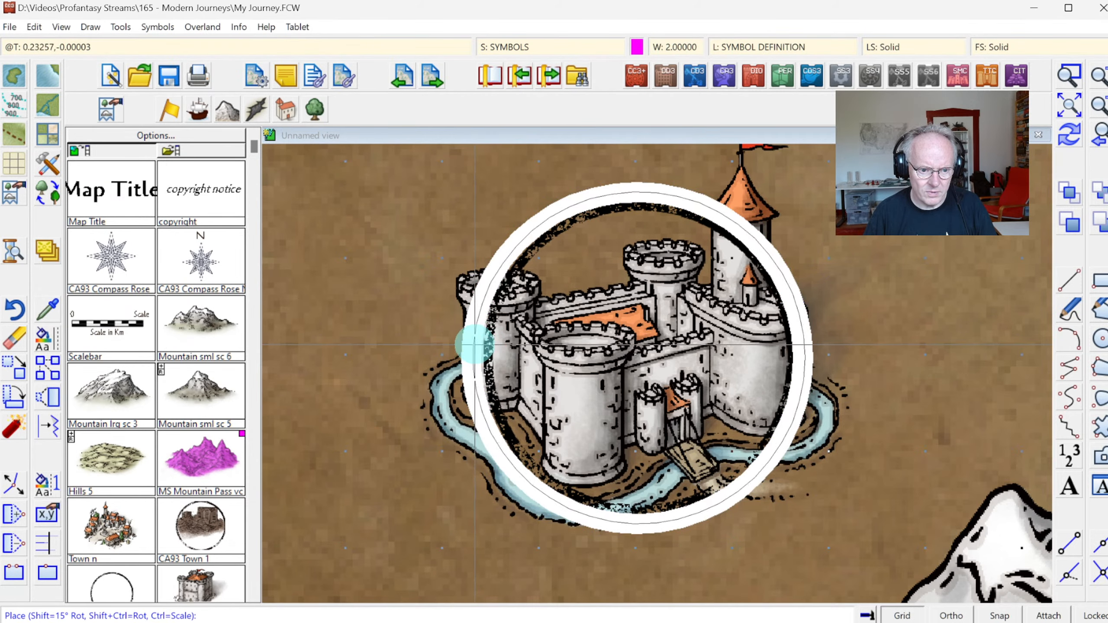
pyautogui.click(473, 345)
pyautogui.click(1082, 142)
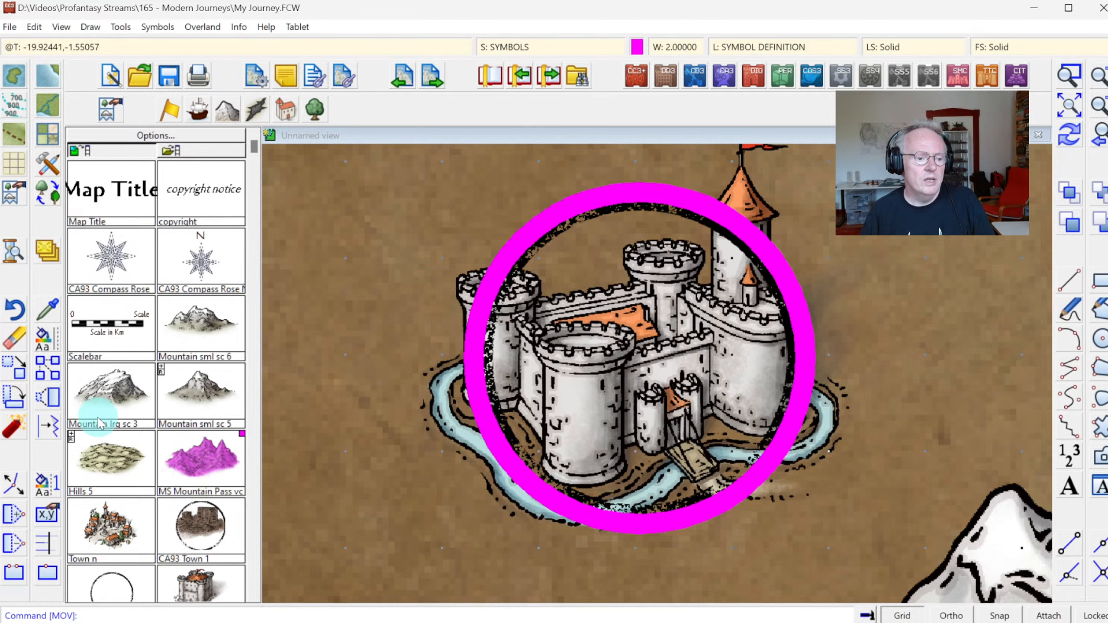
# Change the magenta circle's line width to 3.
pyautogui.rightClick(49, 342)
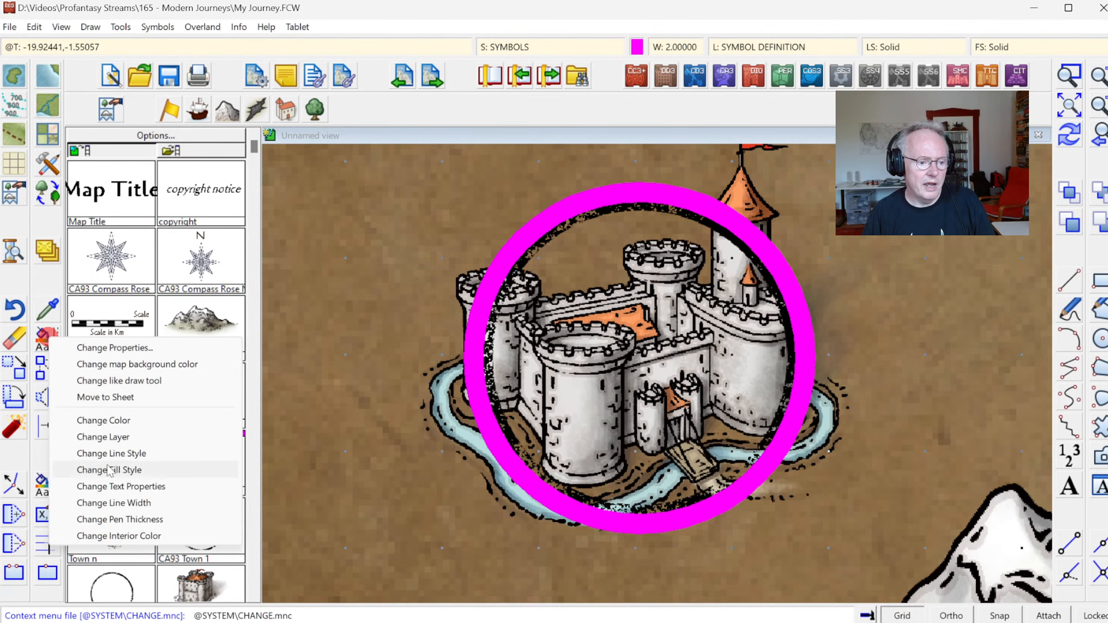
pyautogui.click(120, 504)
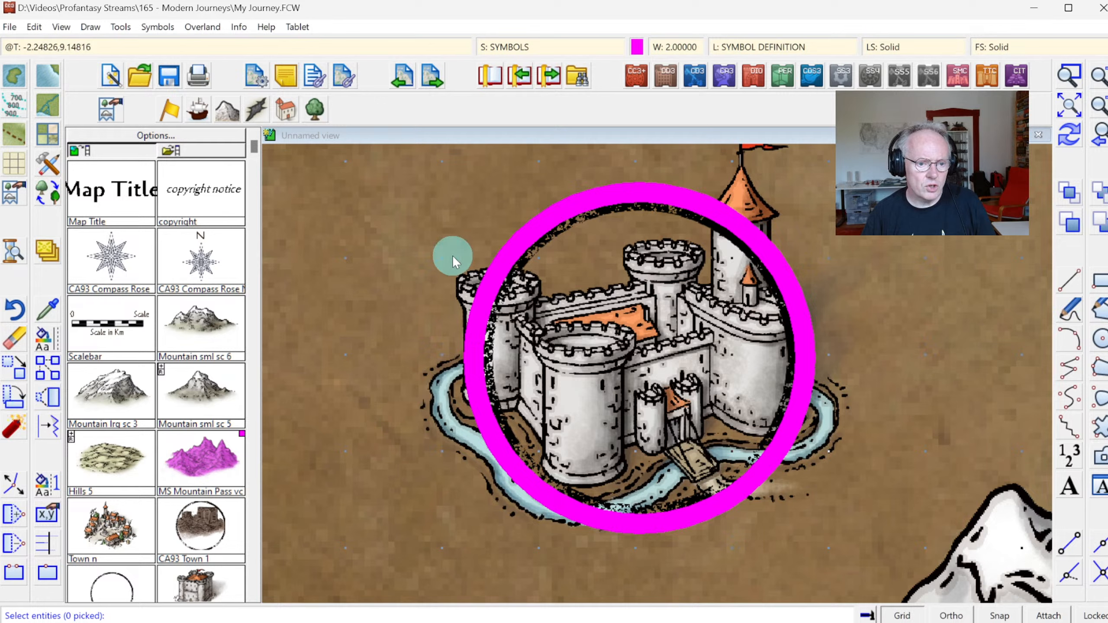
pyautogui.click(508, 257)
pyautogui.rightClick(562, 274)
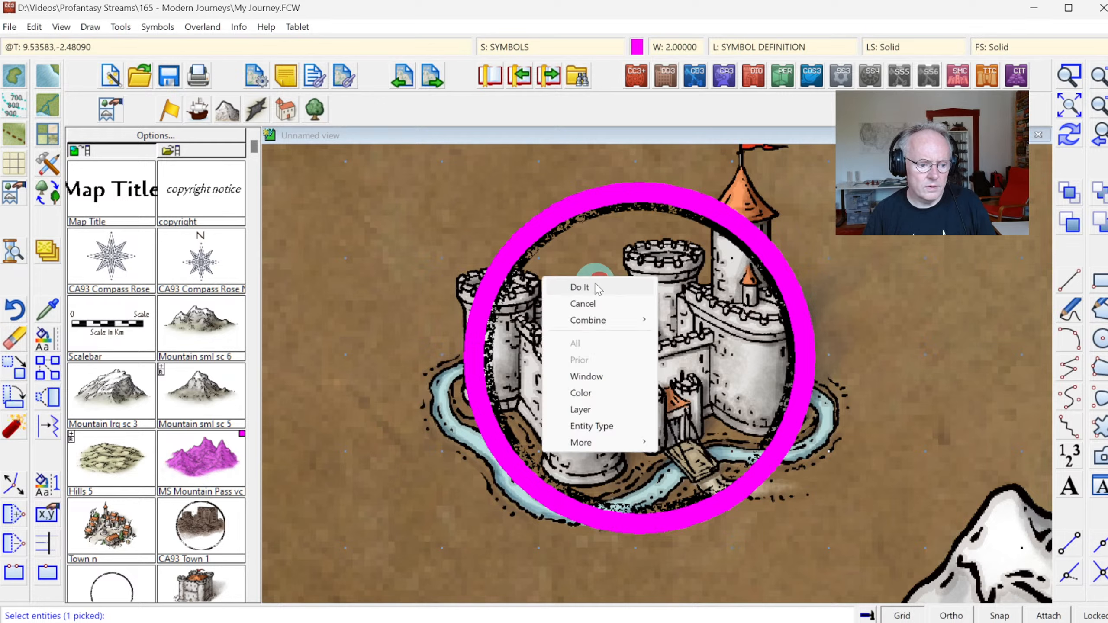
pyautogui.click(590, 287)
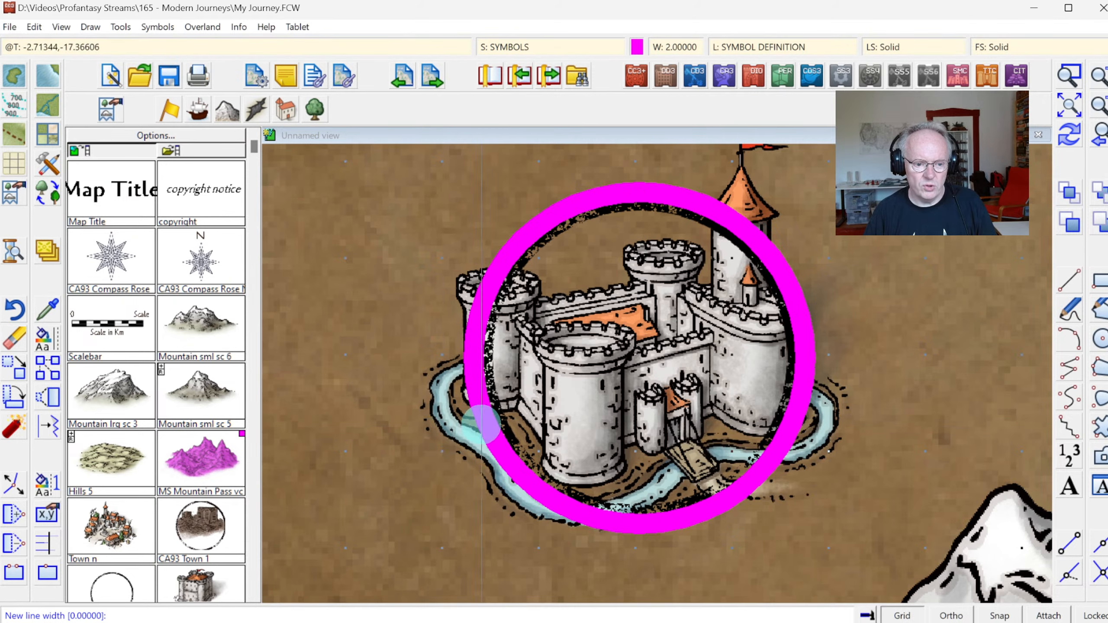
pyautogui.write('3')
pyautogui.press('Return')
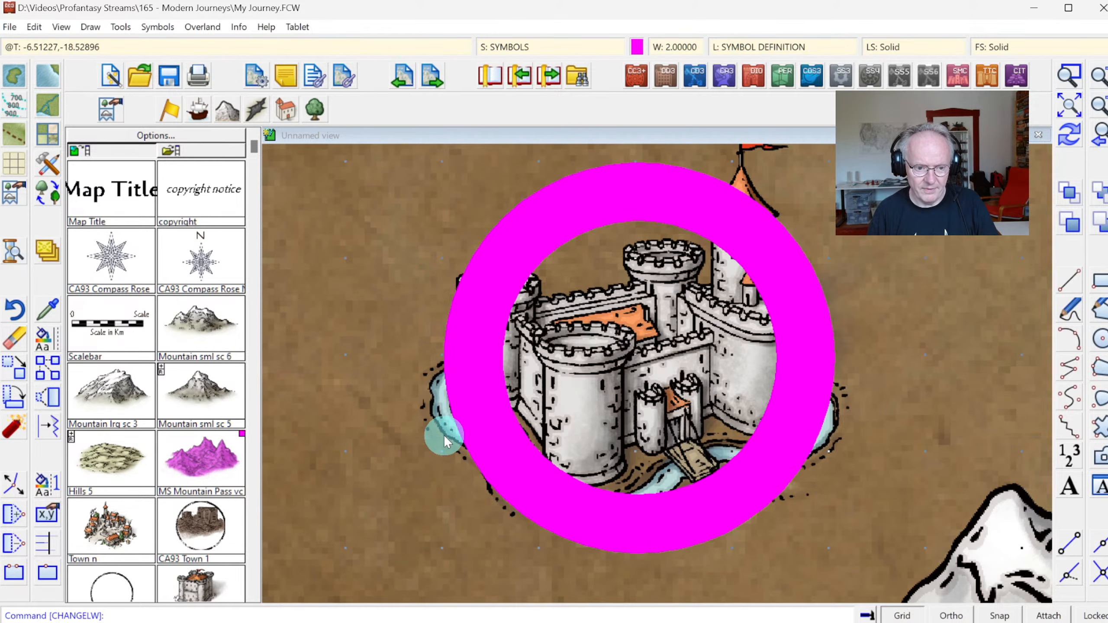
# Enlarge the widened magenta circle dynamically so its inner edge moves outward towards the symbol's ring, and refresh the drawing.
pyautogui.click(15, 483)
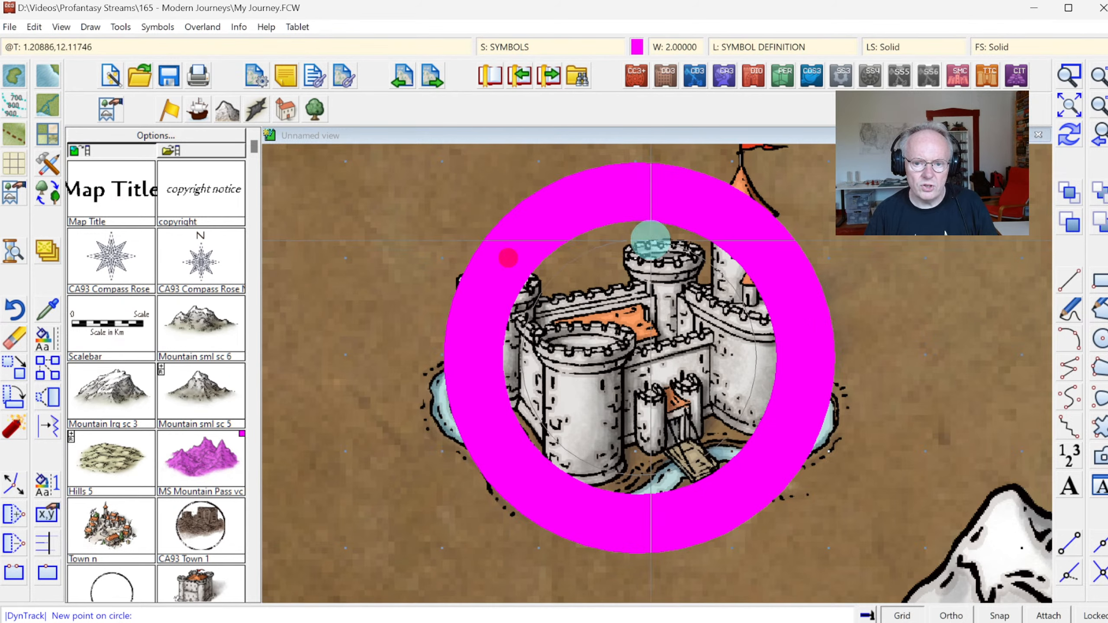
pyautogui.click(1071, 133)
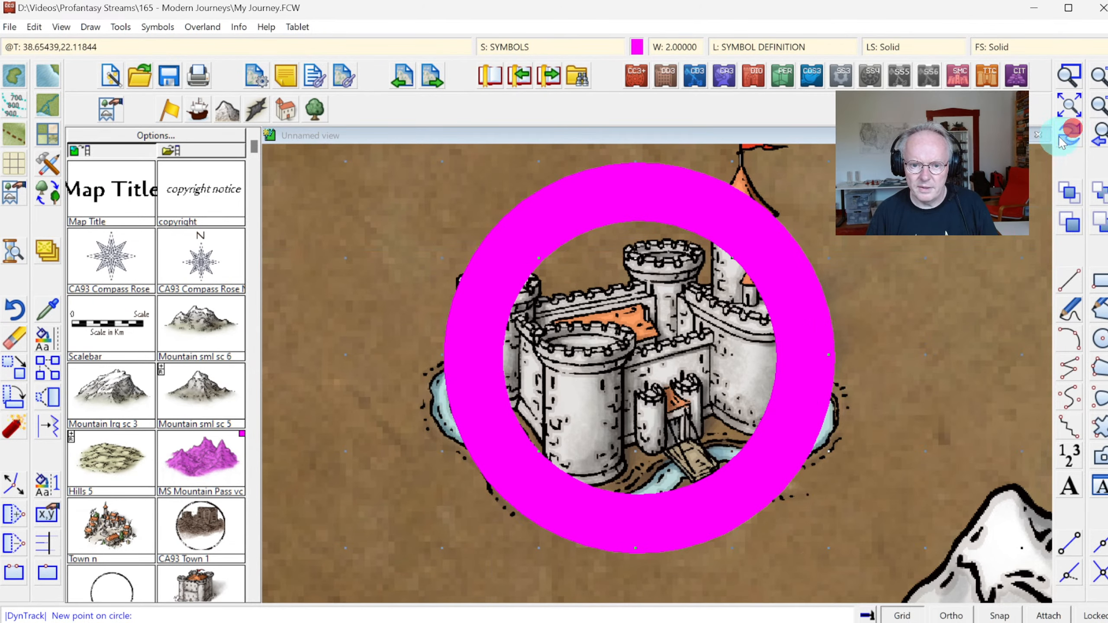
pyautogui.click(500, 244)
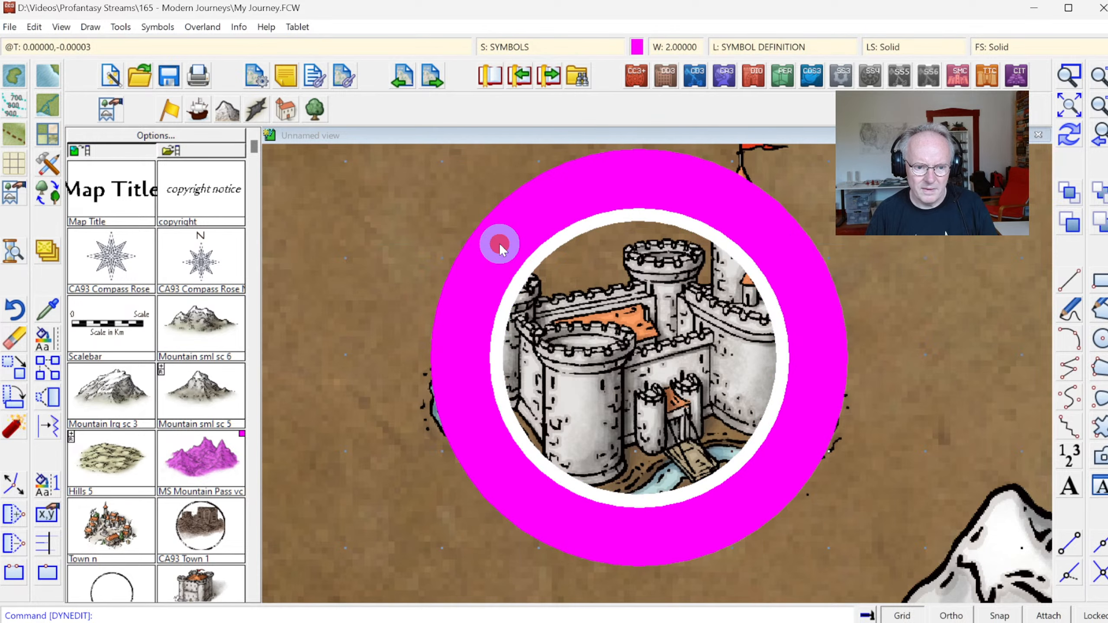
pyautogui.click(1072, 132)
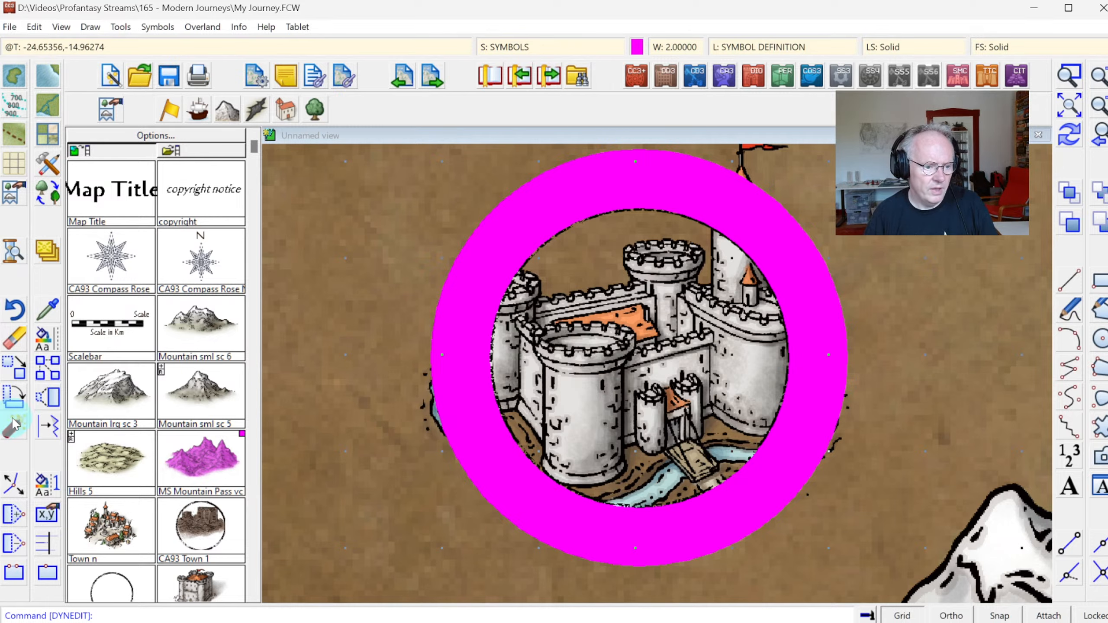
# Increase the magenta circle's line width further so the band reaches well beyond the castle, and refresh the drawing.
pyautogui.click(43, 345)
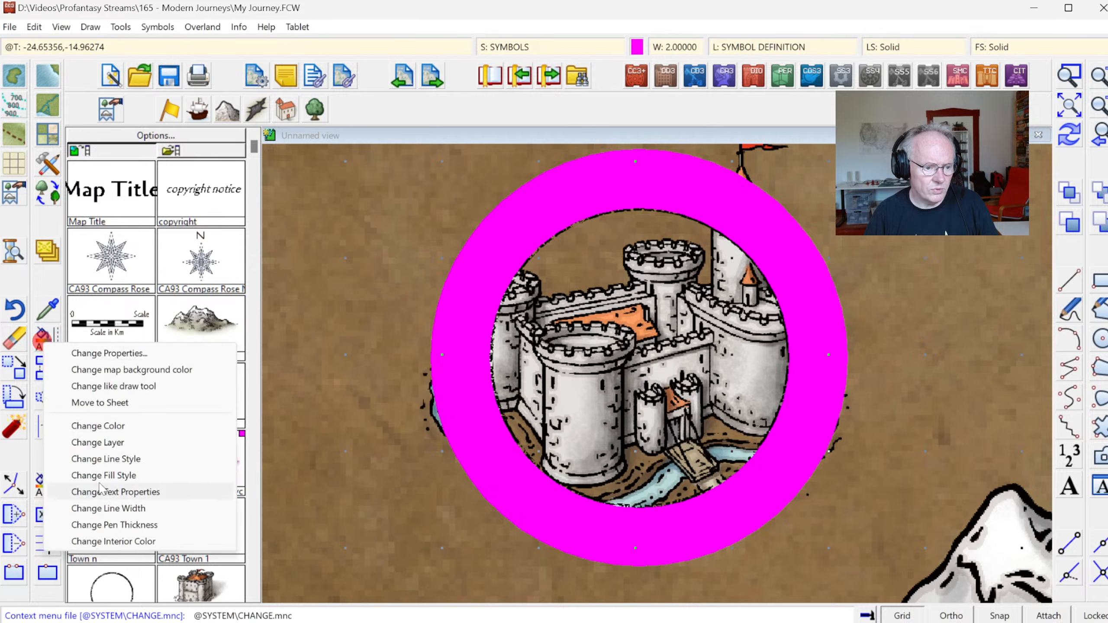
pyautogui.click(111, 510)
pyautogui.click(465, 323)
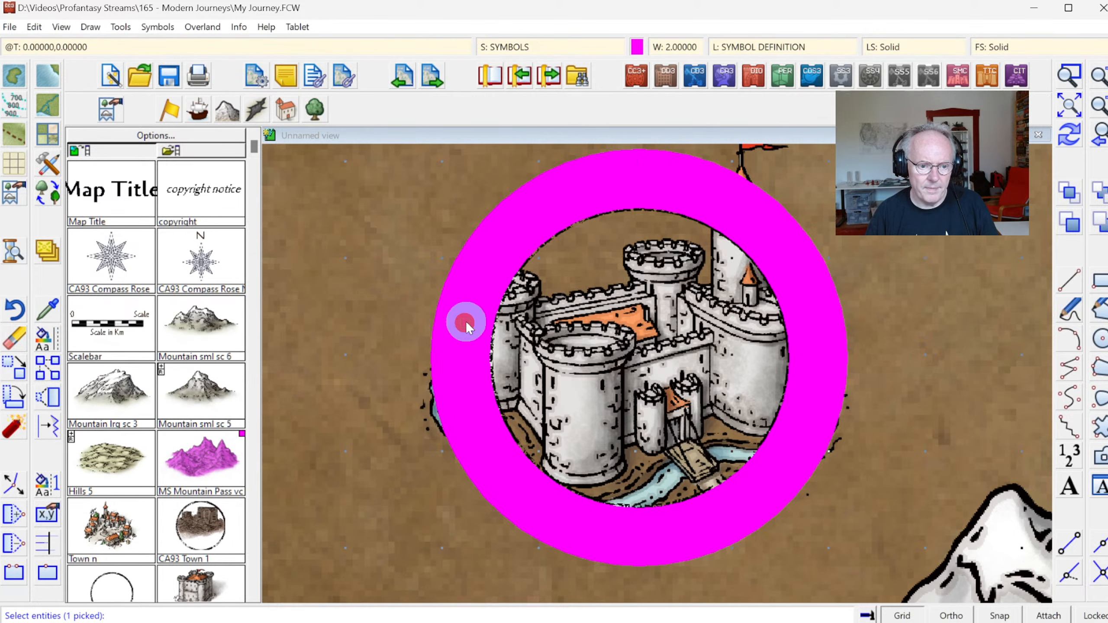
pyautogui.rightClick(611, 341)
pyautogui.press('Return')
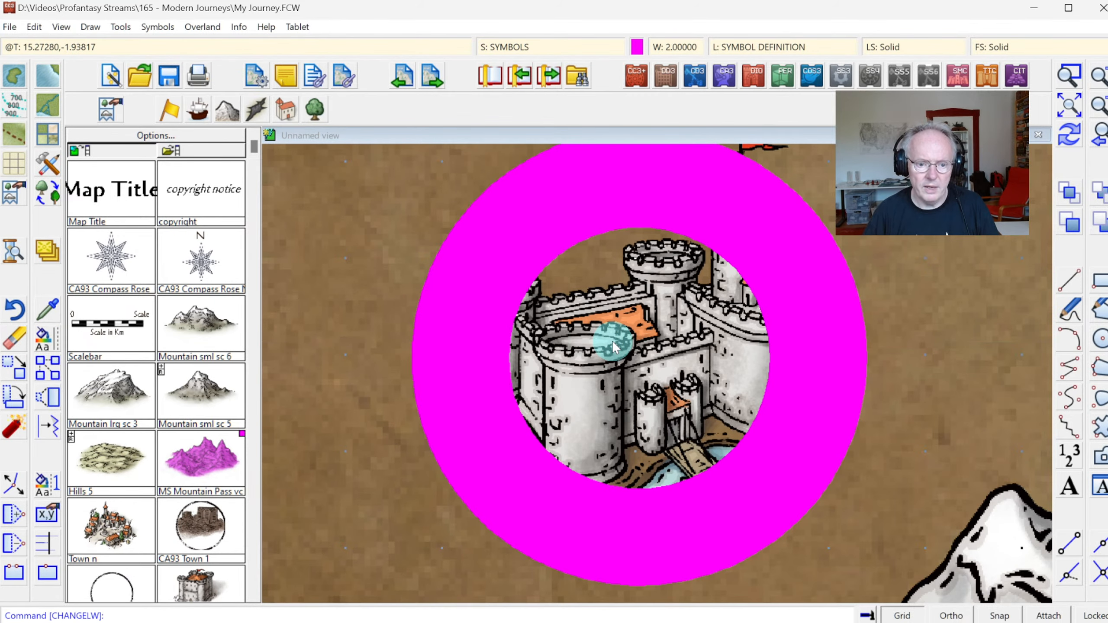
pyautogui.click(1074, 136)
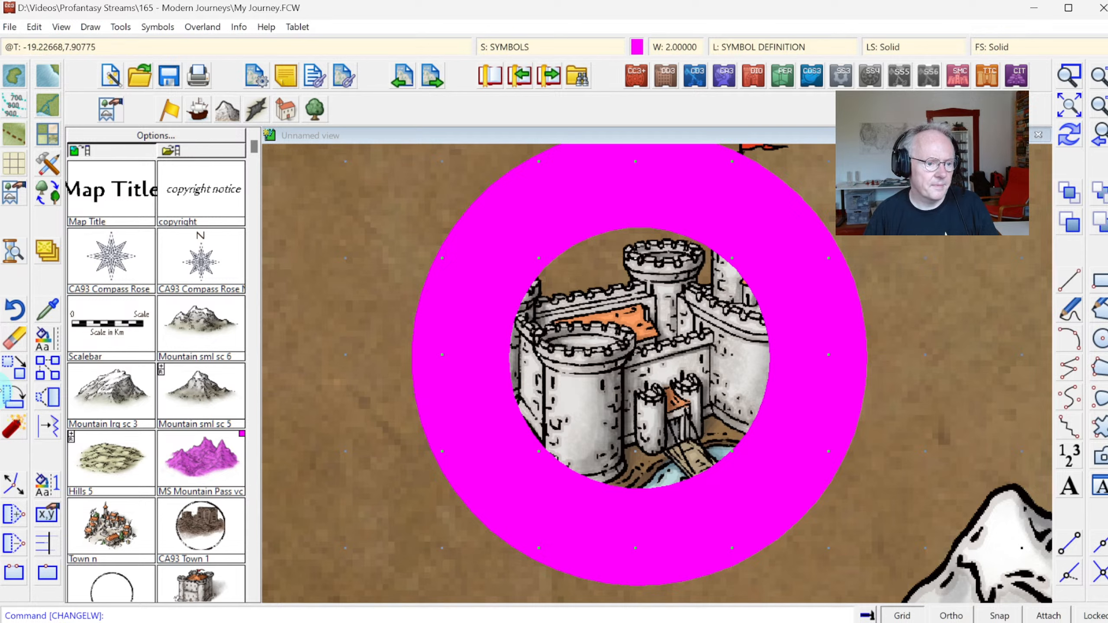
# Enlarge the magenta circle with two dynamic edits so its inner edge meets the outside of the symbol's black ring.
pyautogui.click(13, 485)
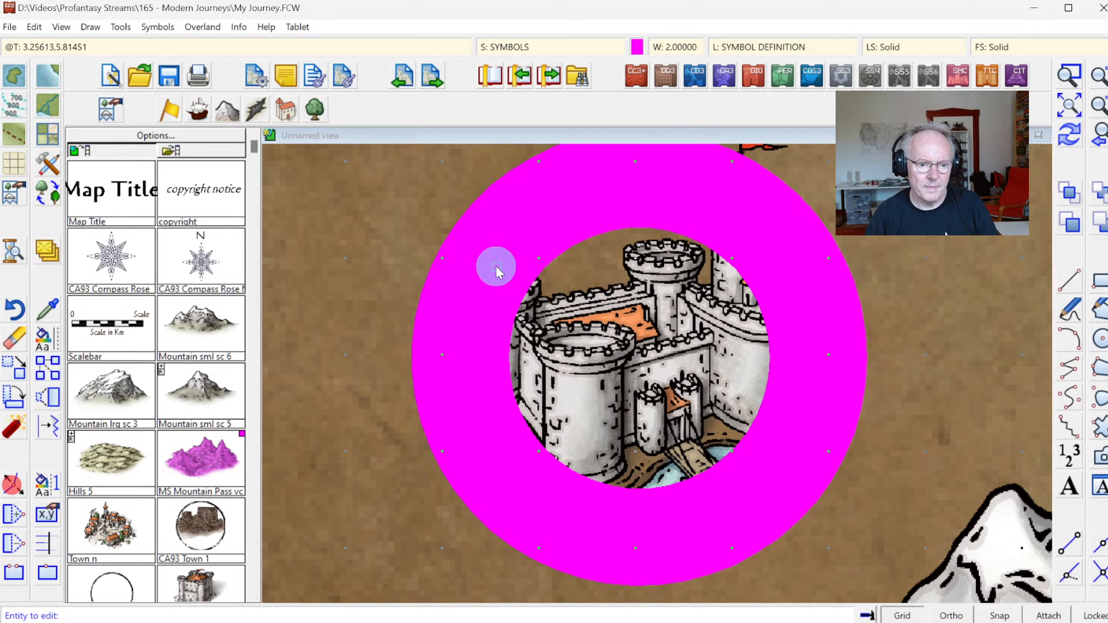
pyautogui.click(467, 261)
pyautogui.click(473, 260)
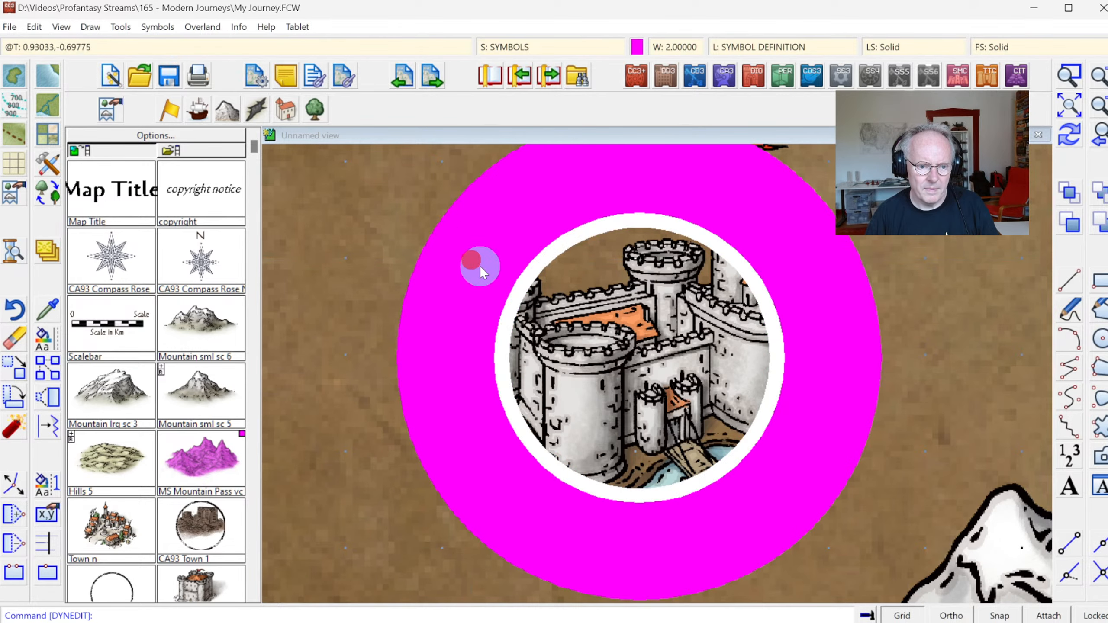
pyautogui.click(1069, 135)
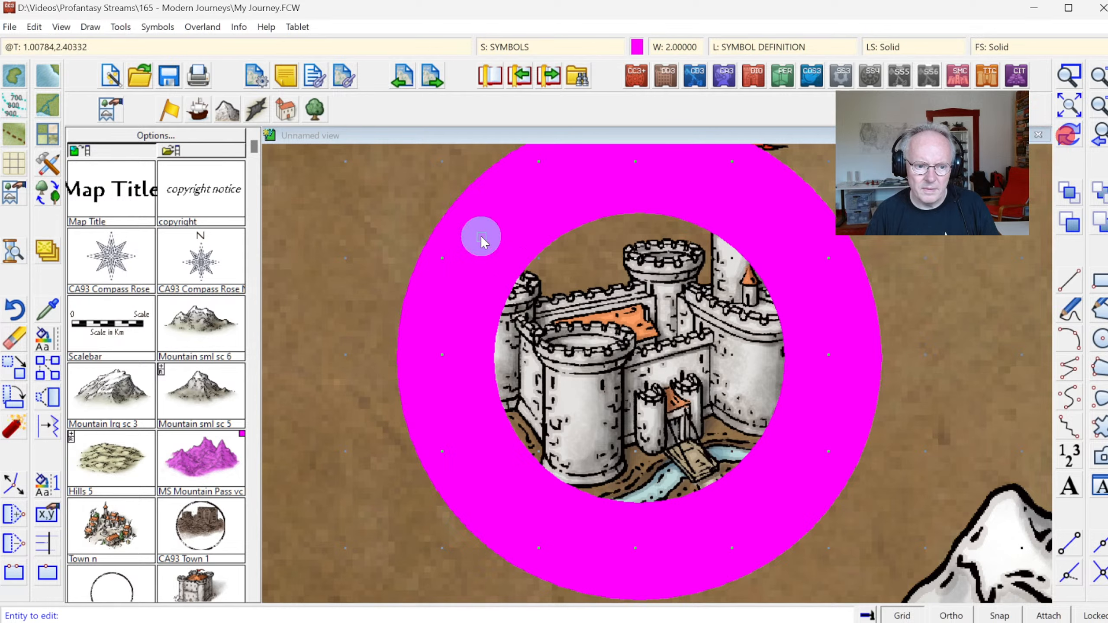
pyautogui.click(462, 266)
pyautogui.click(460, 266)
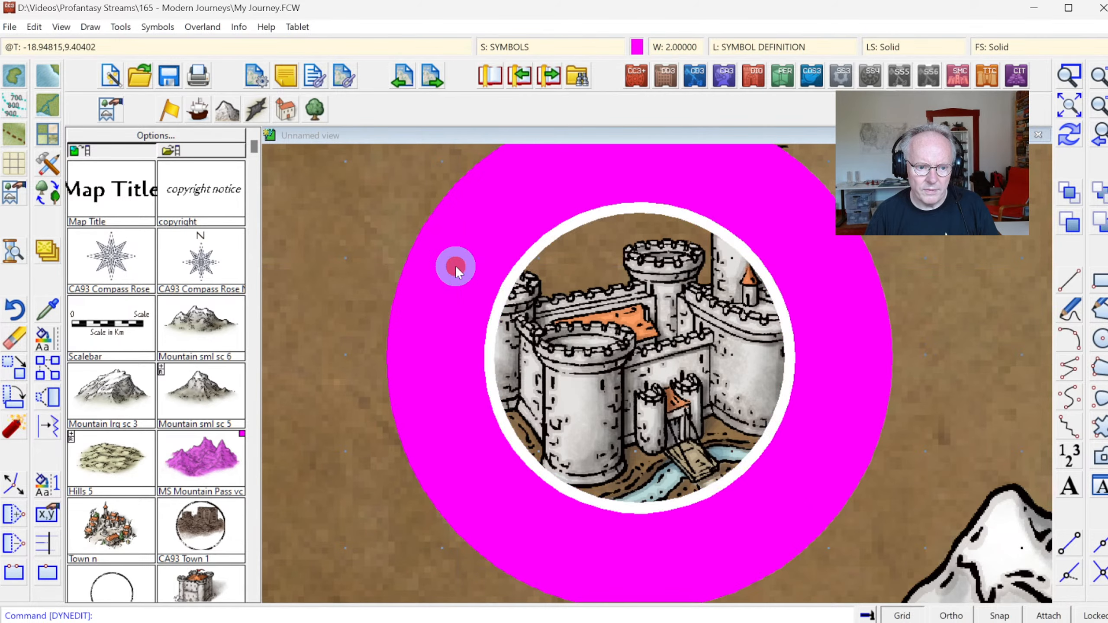
pyautogui.click(1069, 135)
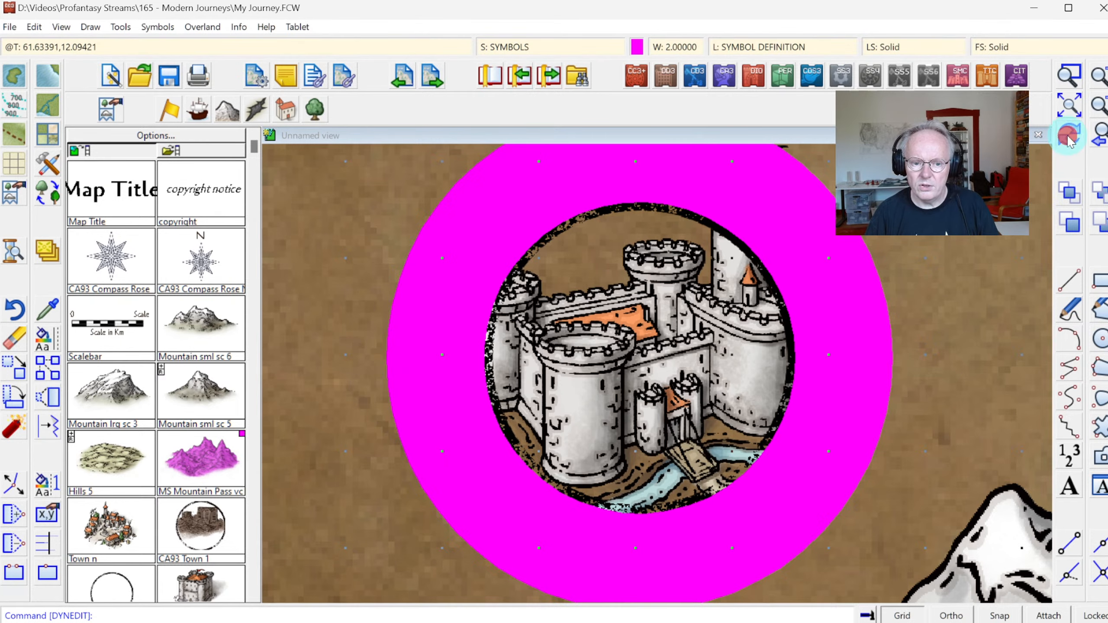
# Activate the sheet effects for the drawing and apply them.
pyautogui.click(609, 48)
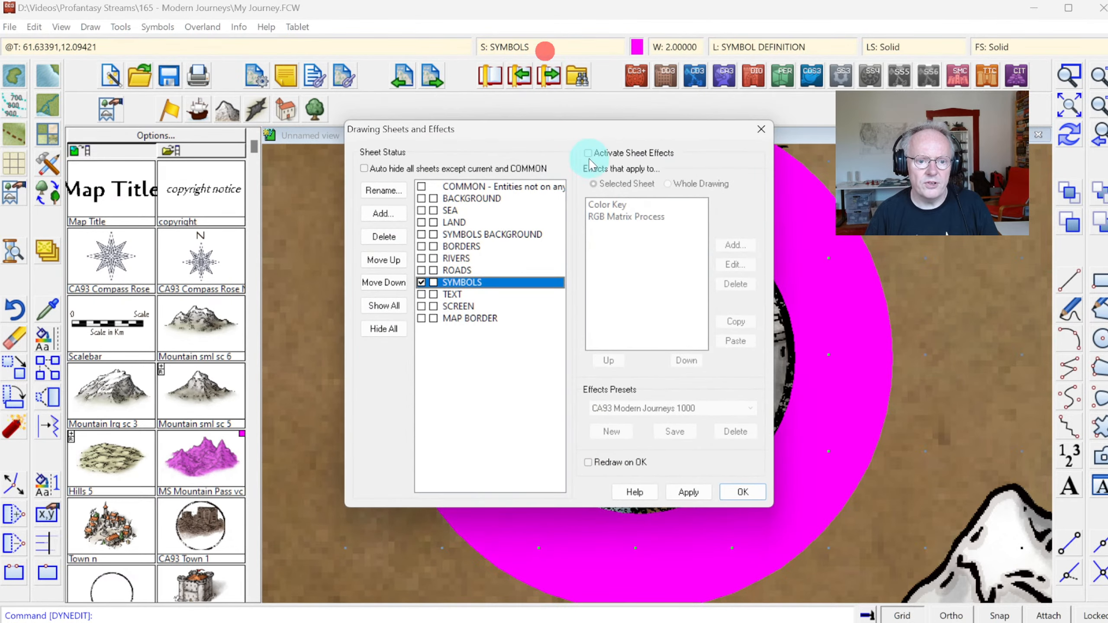
pyautogui.click(637, 155)
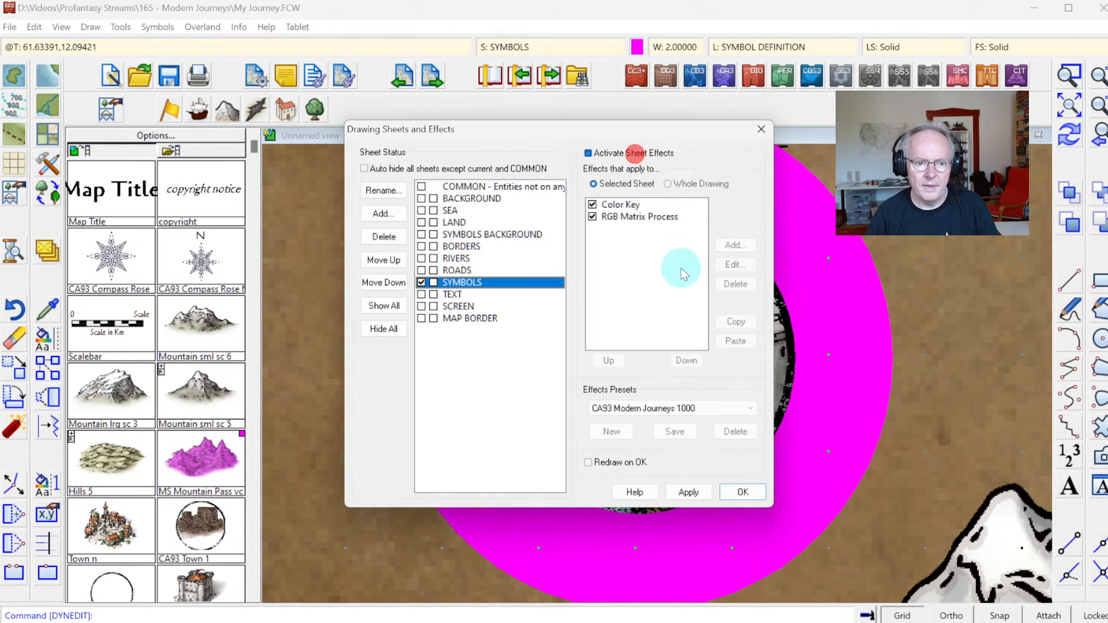
pyautogui.click(745, 495)
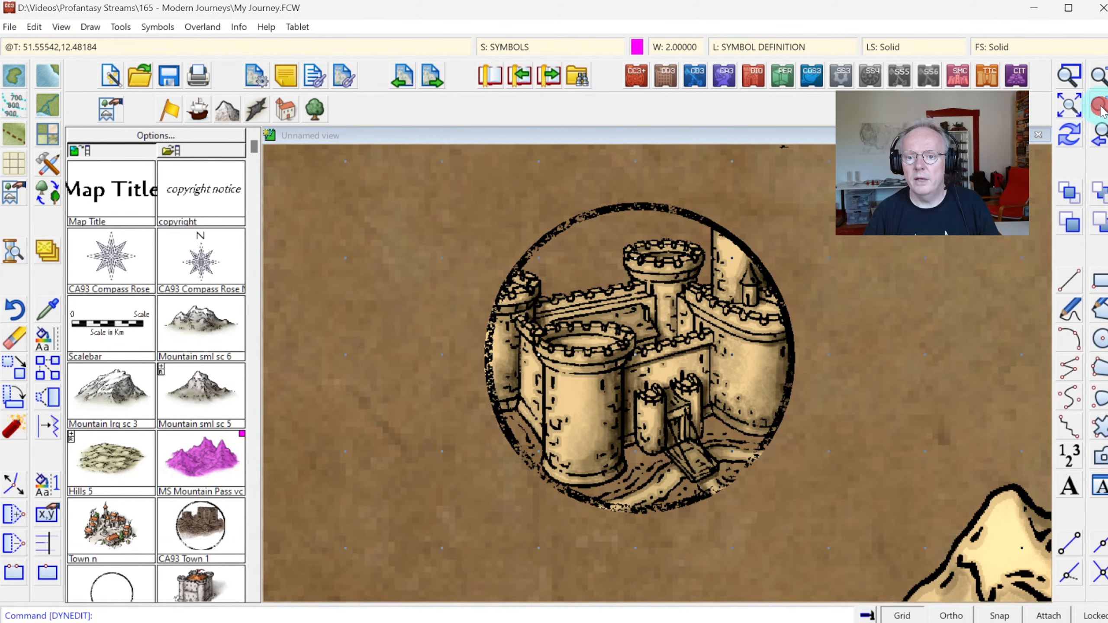
# Turn off the grid display and examine the cut-out castle symbol on the whole map and close up.
pyautogui.click(1071, 107)
pyautogui.click(1074, 112)
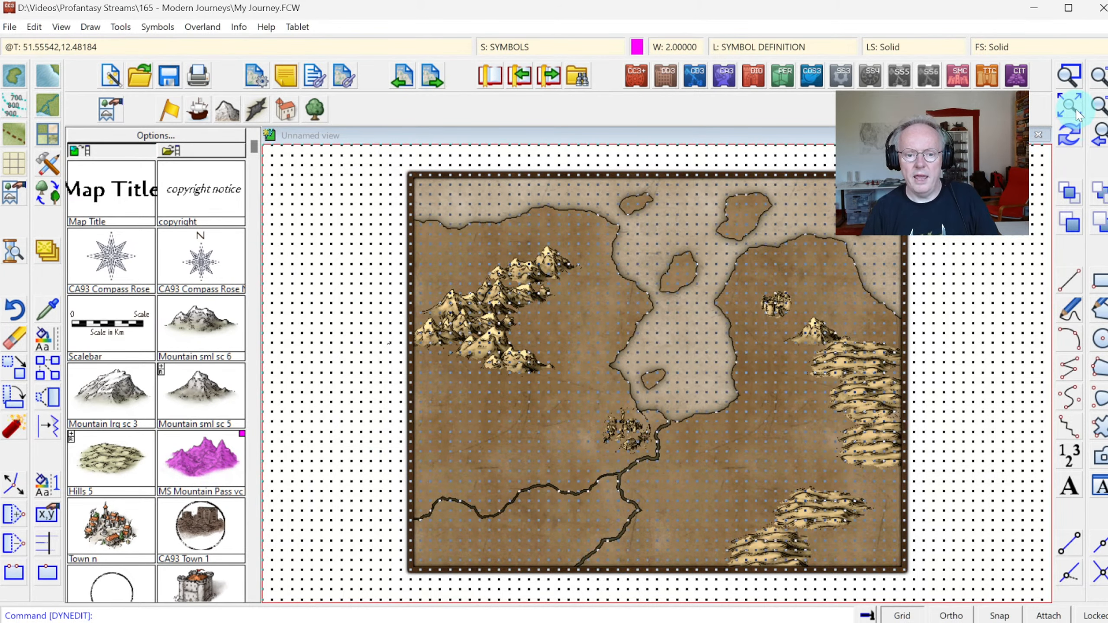
pyautogui.click(903, 615)
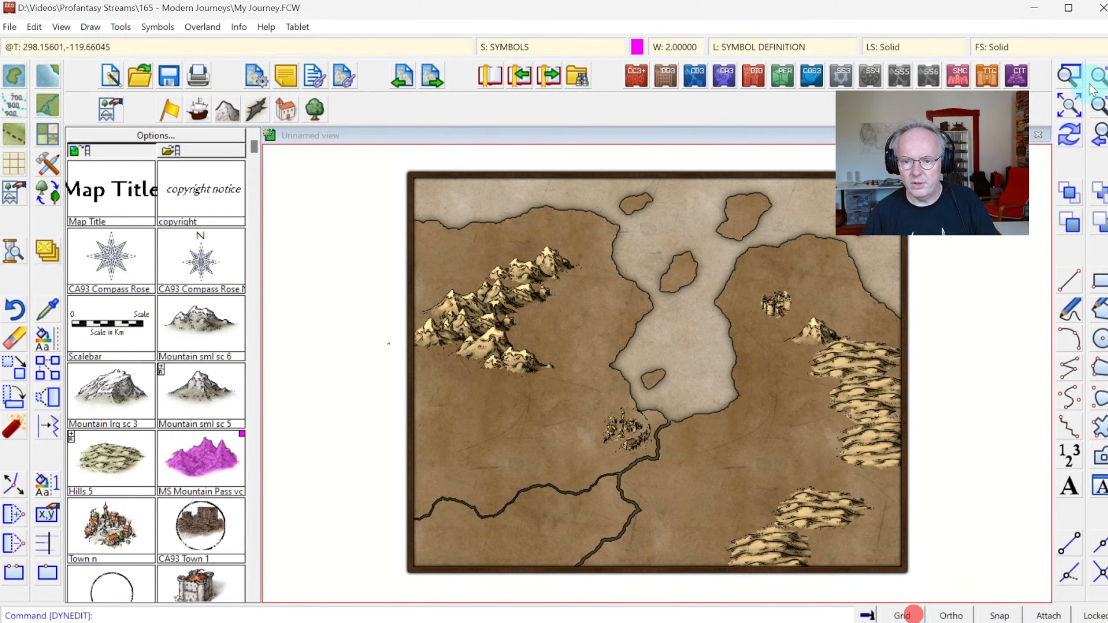
pyautogui.click(1070, 74)
pyautogui.click(729, 260)
pyautogui.click(843, 354)
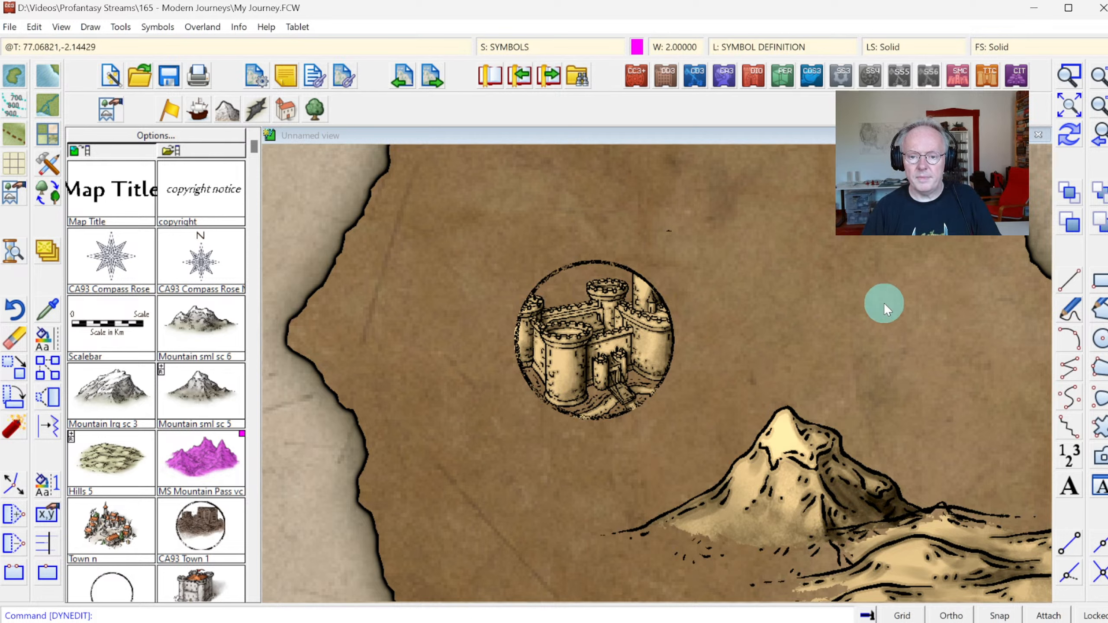
pyautogui.click(1070, 143)
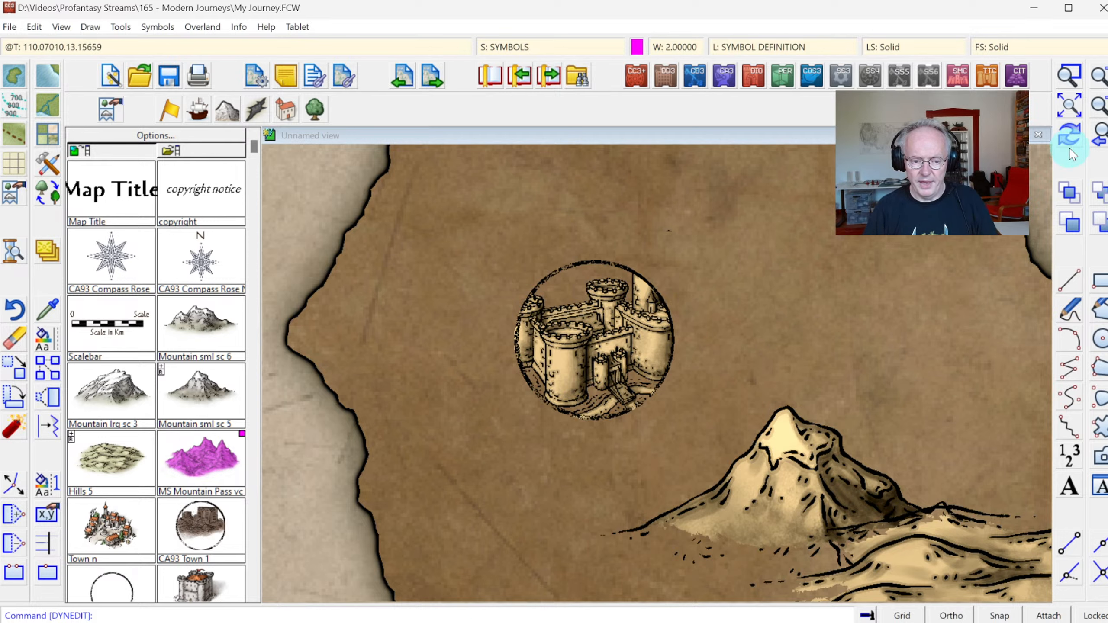
pyautogui.click(1077, 110)
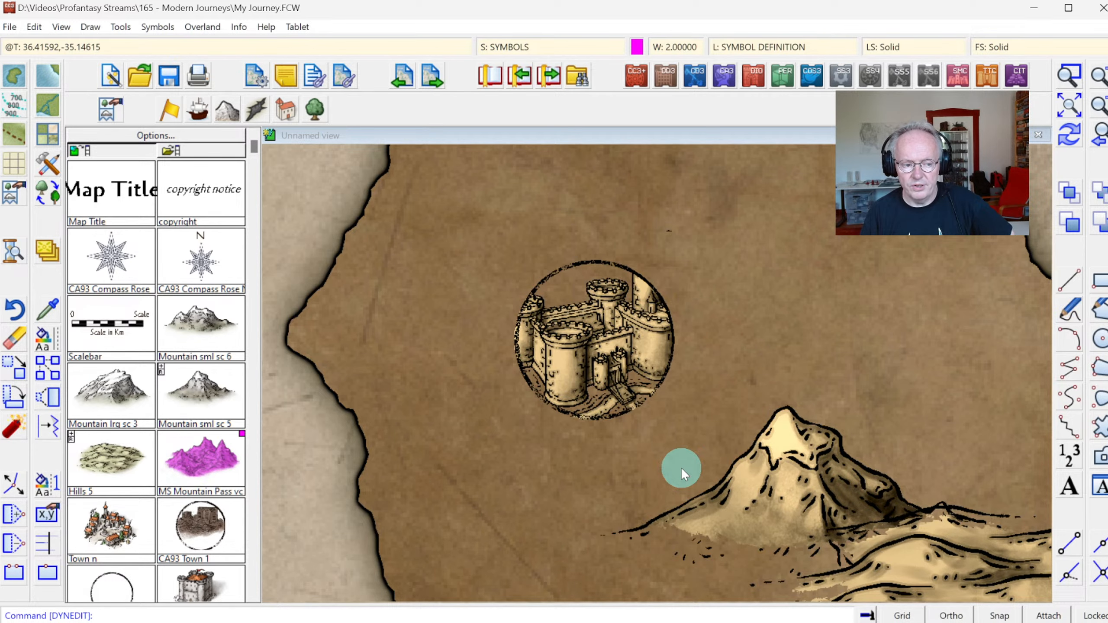
pyautogui.scroll(1, 681, 468)
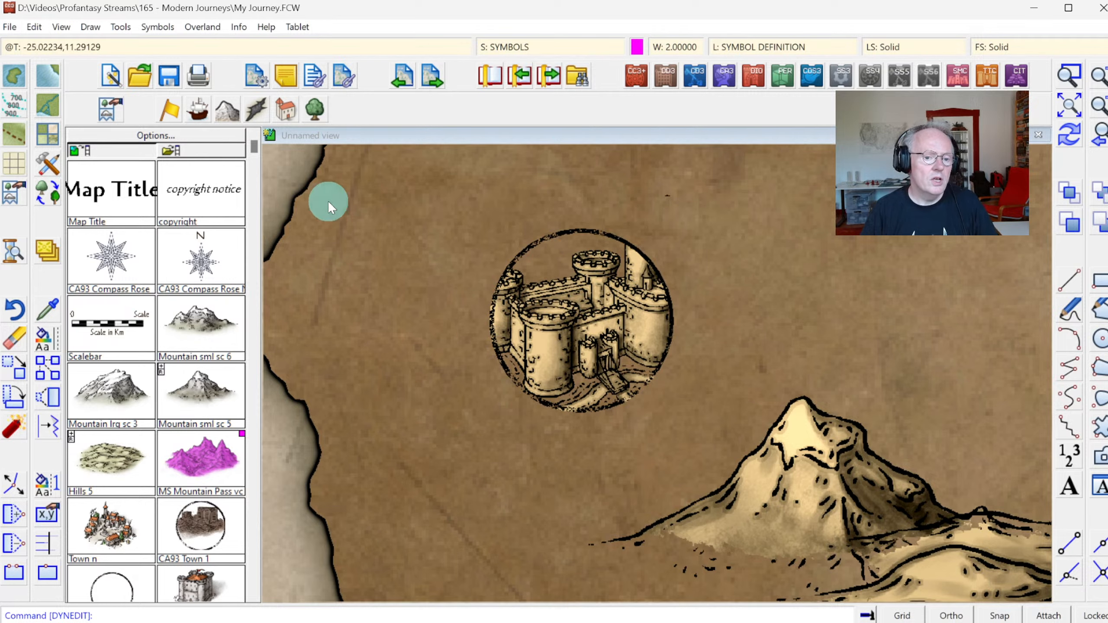
pyautogui.click(50, 372)
pyautogui.click(536, 237)
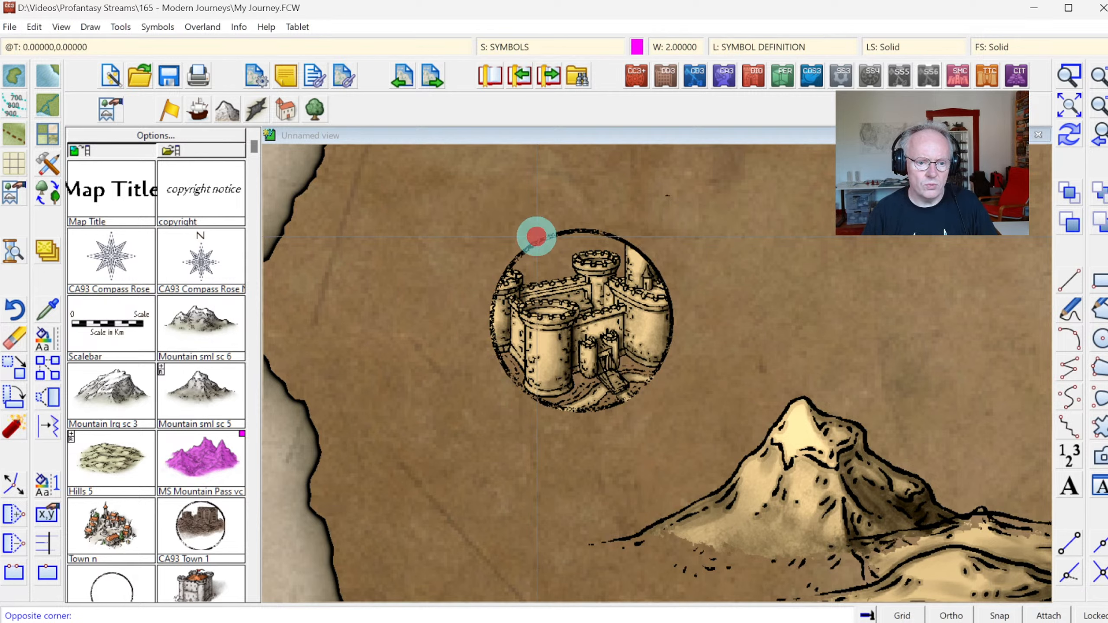
pyautogui.click(501, 191)
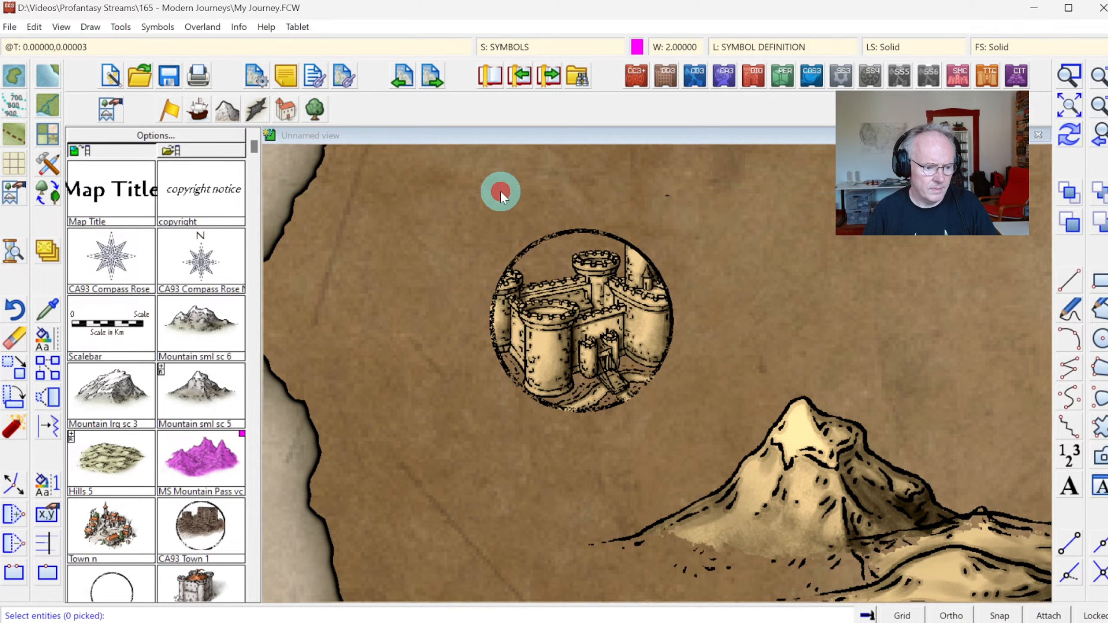
pyautogui.press('Escape')
# Thaw all frozen layers in the drawing.
pyautogui.click(741, 51)
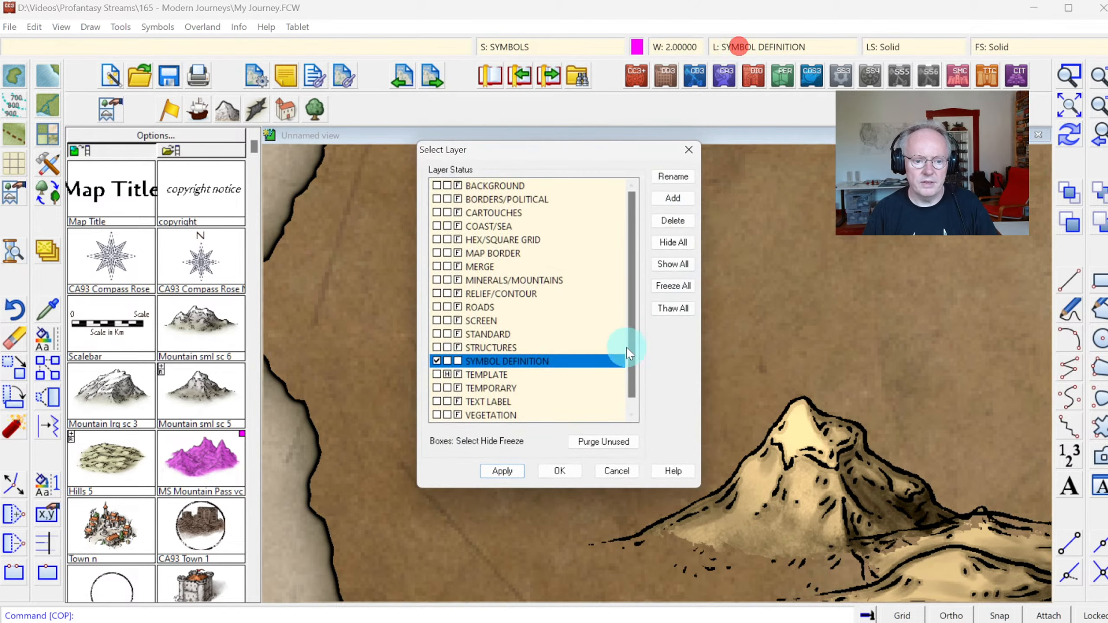
pyautogui.click(676, 309)
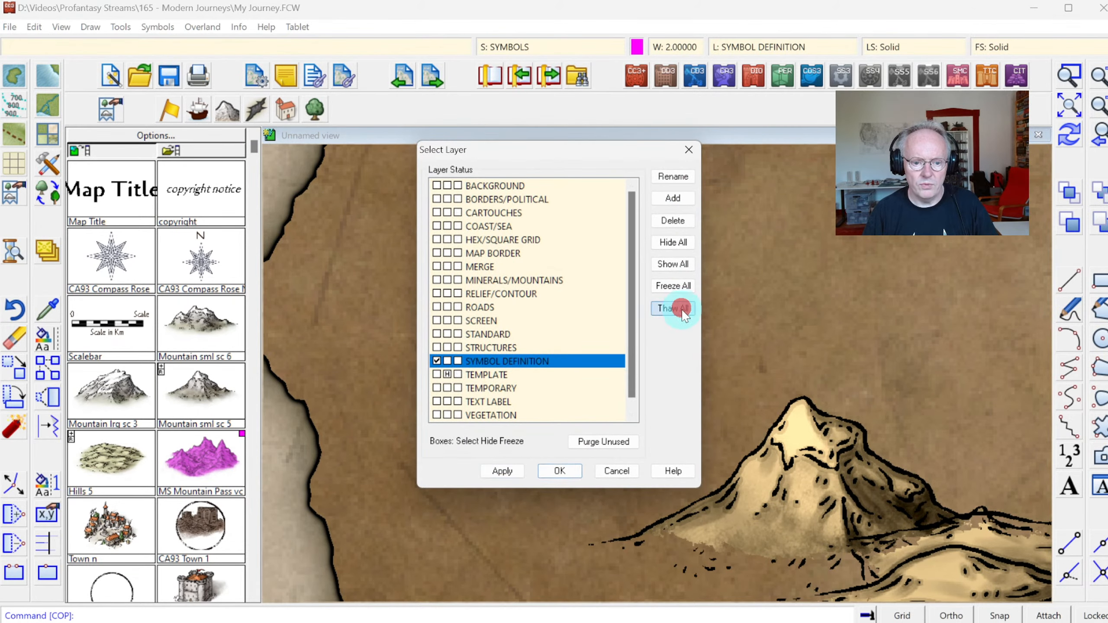
pyautogui.click(560, 471)
# Deactivate the sheet effects for the drawing.
pyautogui.click(512, 49)
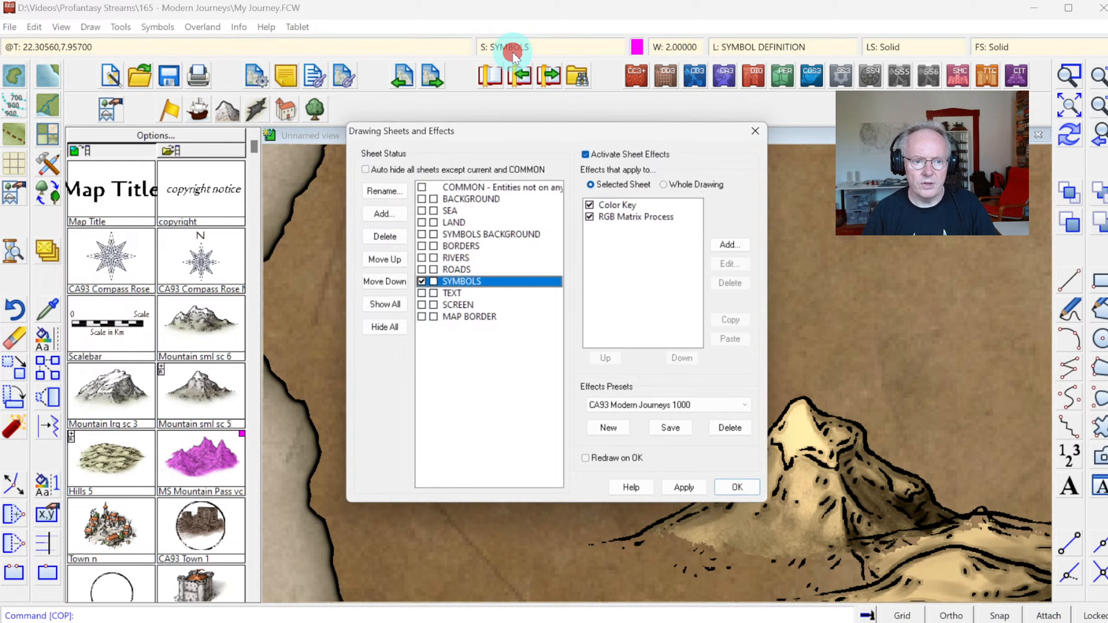
pyautogui.click(585, 154)
pyautogui.click(742, 488)
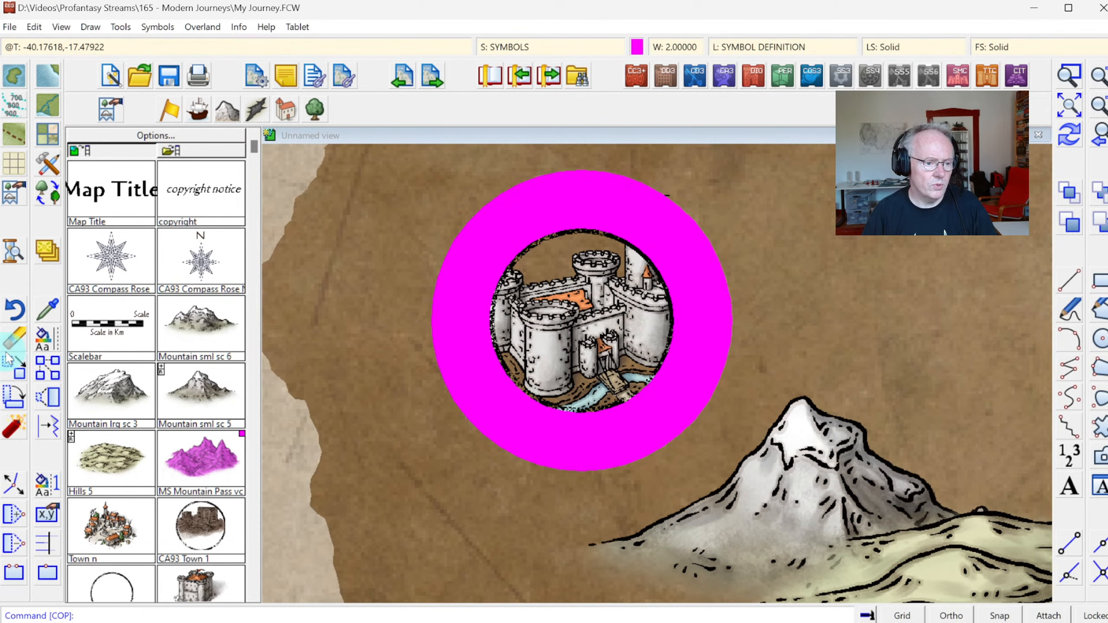
# Copy the magenta circle and the black ring symbol, with snap on, from their centre to the empty land northeast of the castle.
pyautogui.click(47, 375)
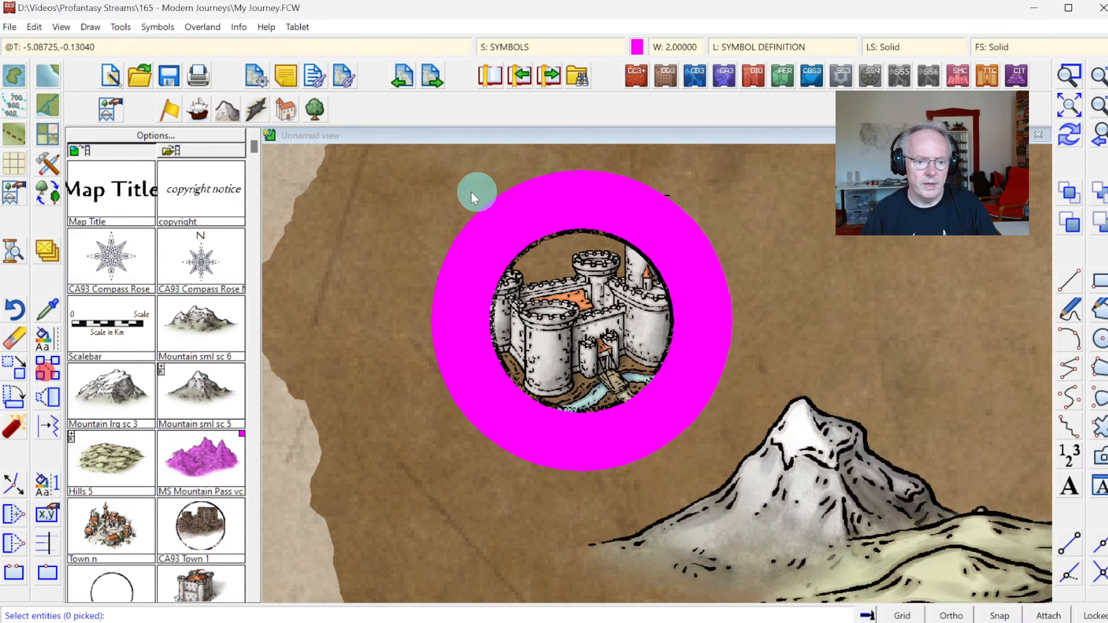
pyautogui.click(549, 238)
pyautogui.click(543, 224)
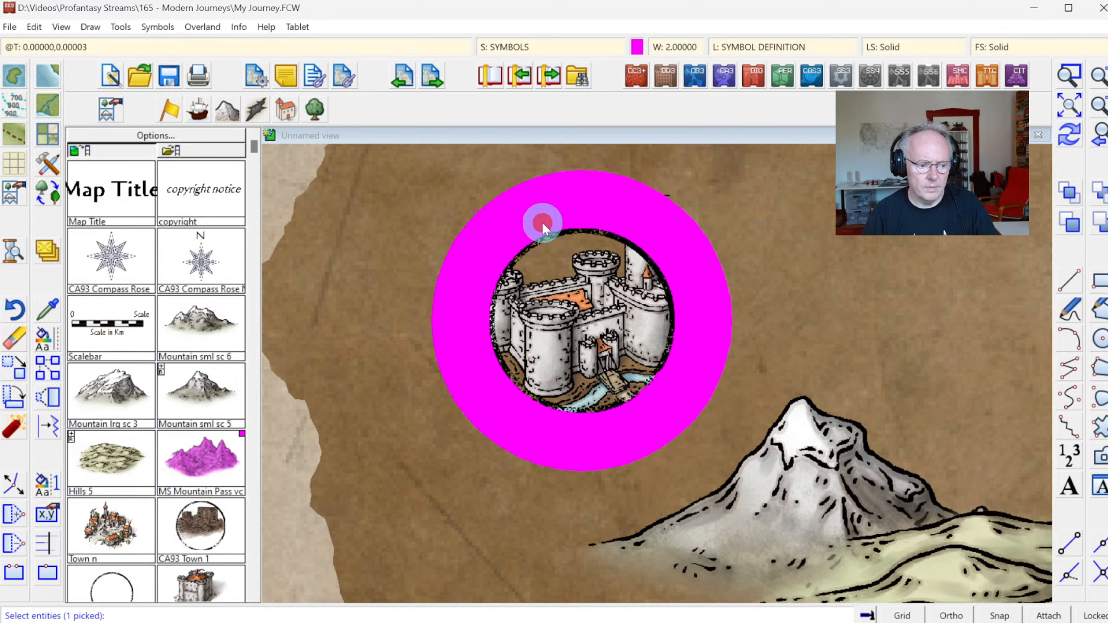
pyautogui.click(522, 205)
pyautogui.click(530, 225)
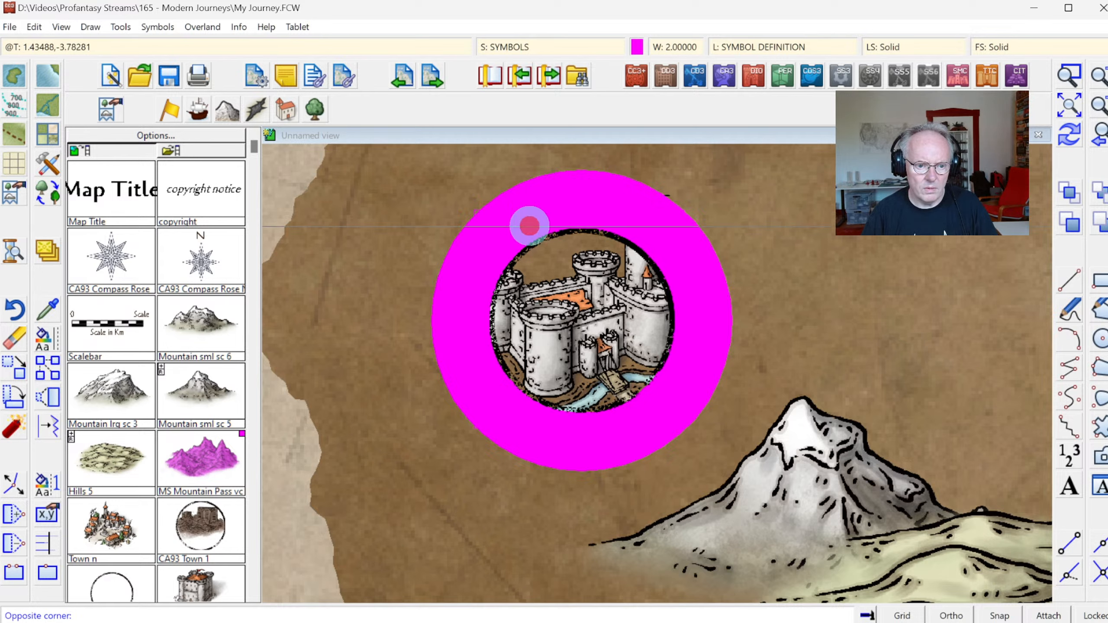
pyautogui.rightClick(548, 234)
pyautogui.click(545, 236)
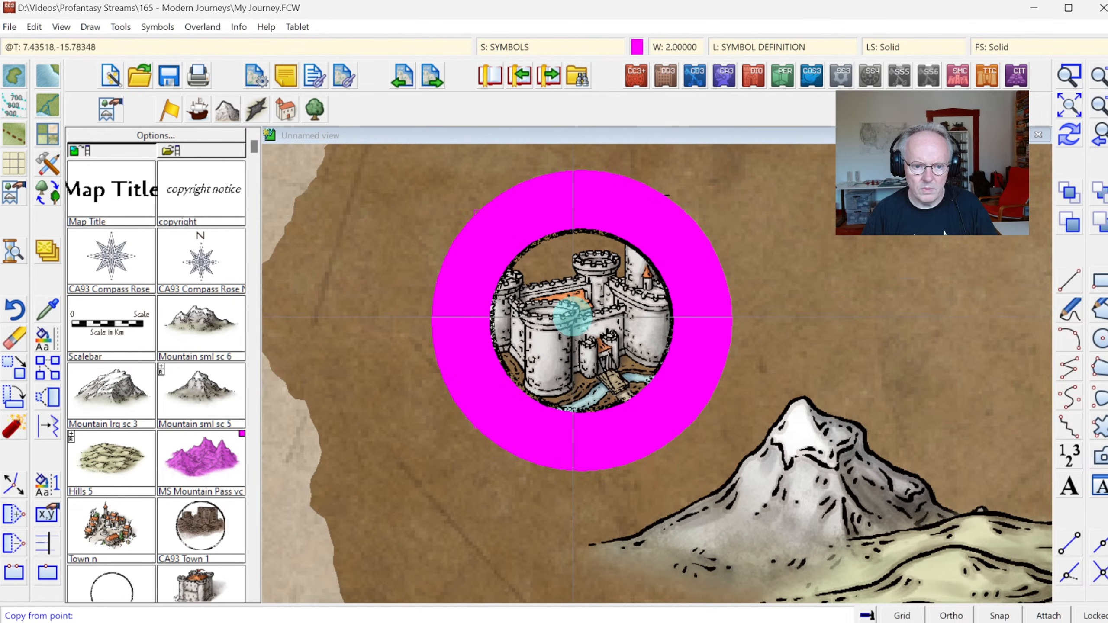
pyautogui.click(1000, 616)
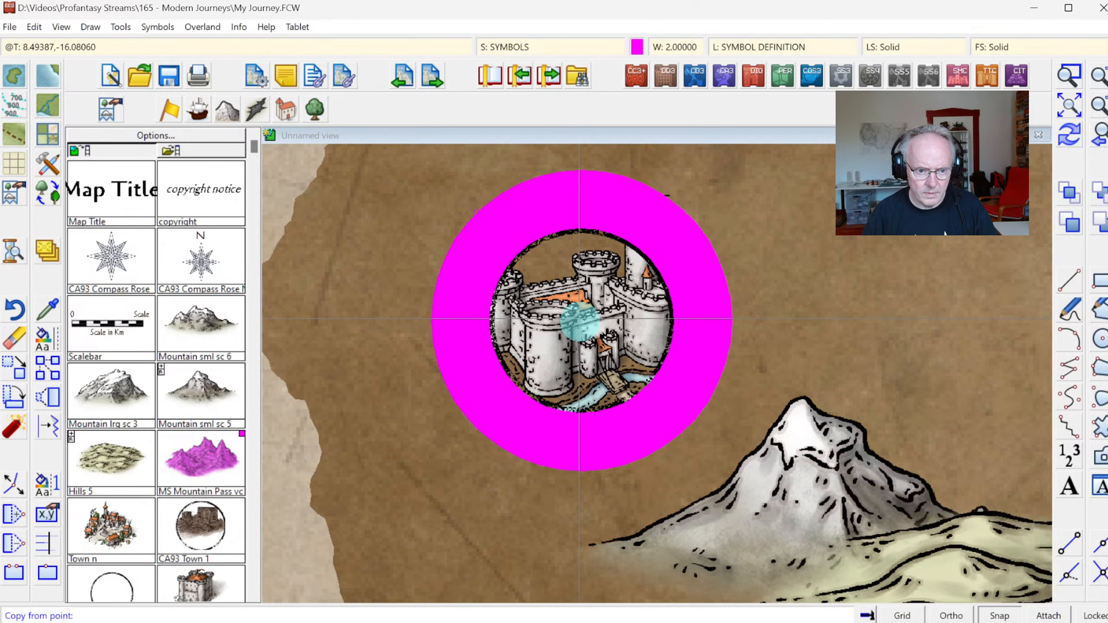
pyautogui.click(579, 322)
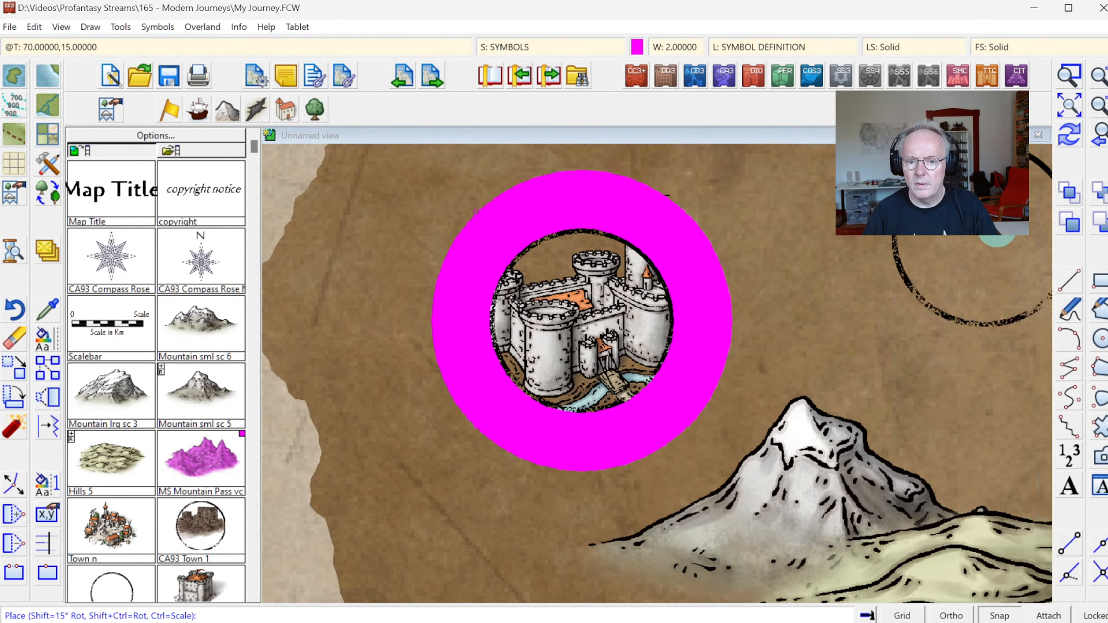
pyautogui.click(1099, 105)
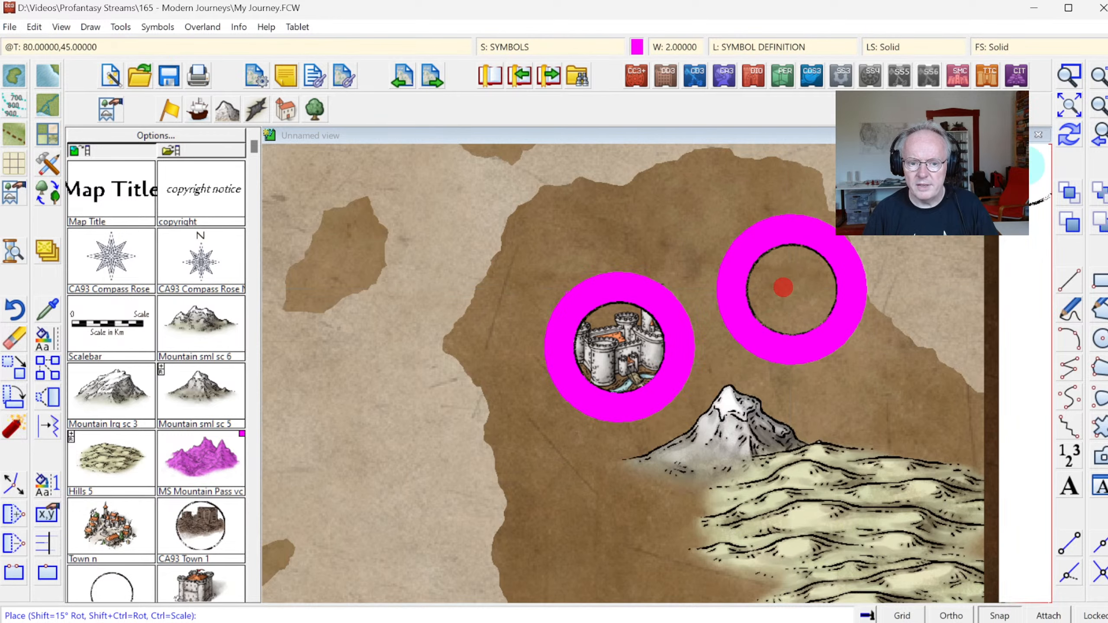
# Explode the copied black ring symbol inside the new magenta circle.
pyautogui.click(1068, 75)
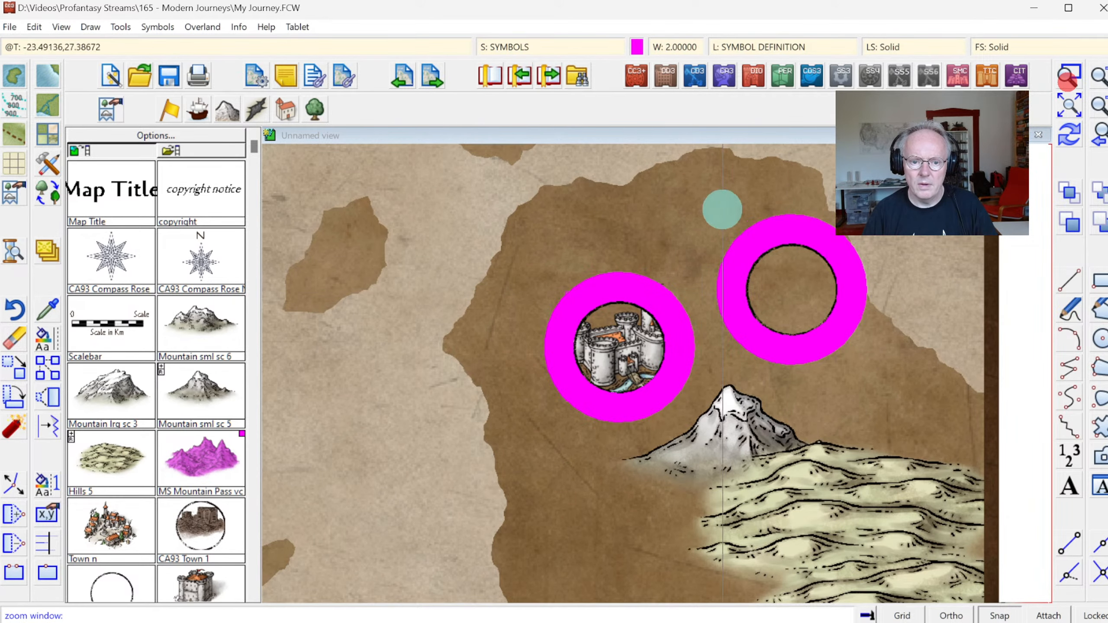
pyautogui.click(693, 204)
pyautogui.click(878, 398)
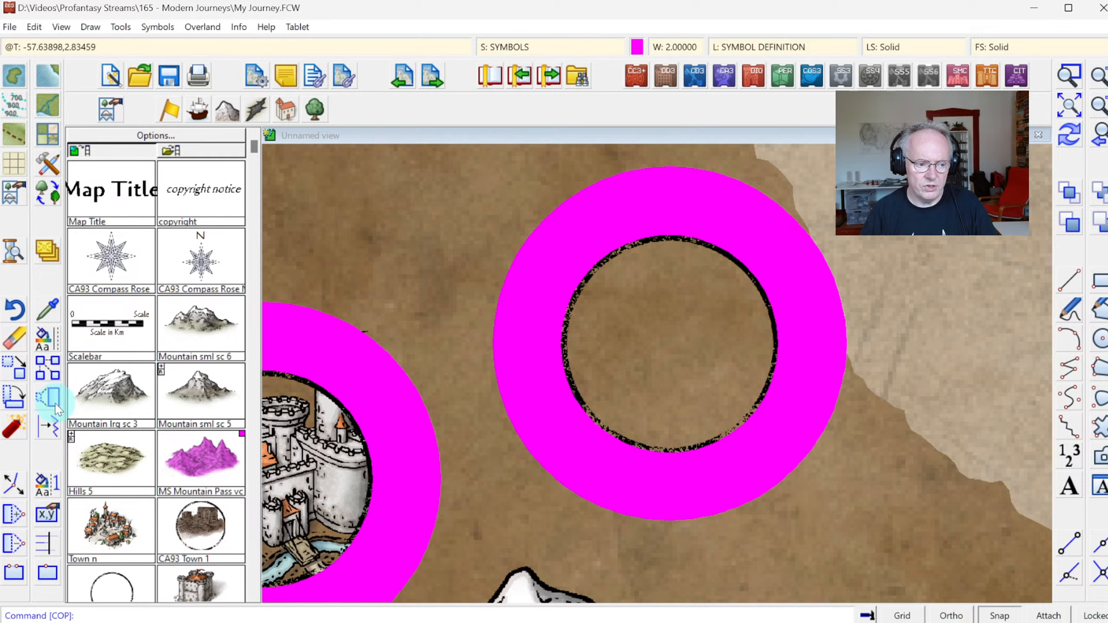
pyautogui.click(19, 432)
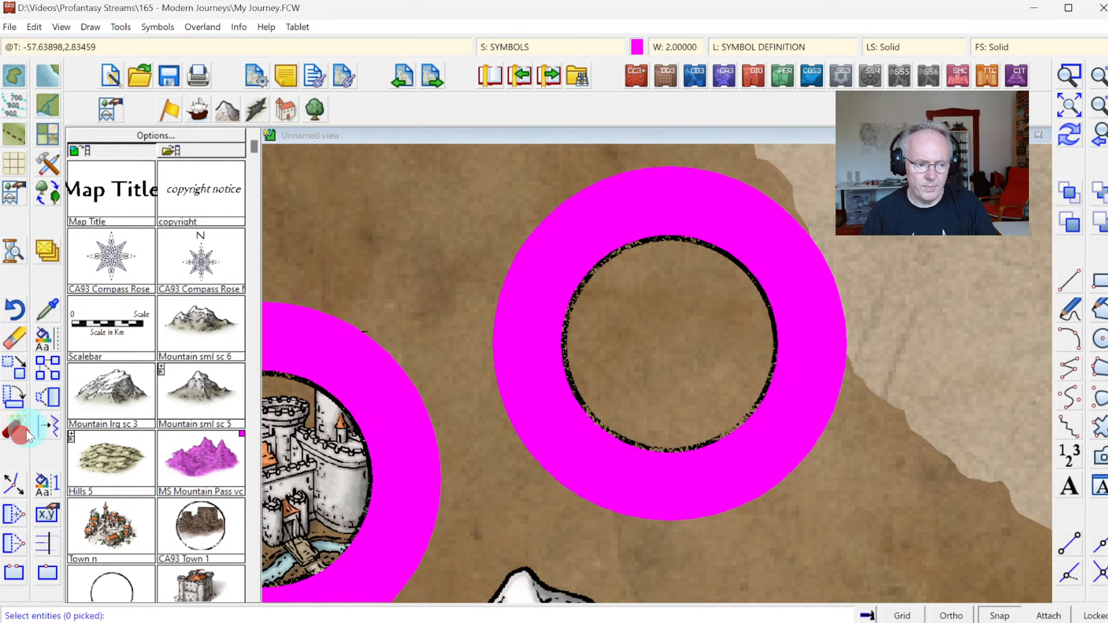
pyautogui.click(563, 340)
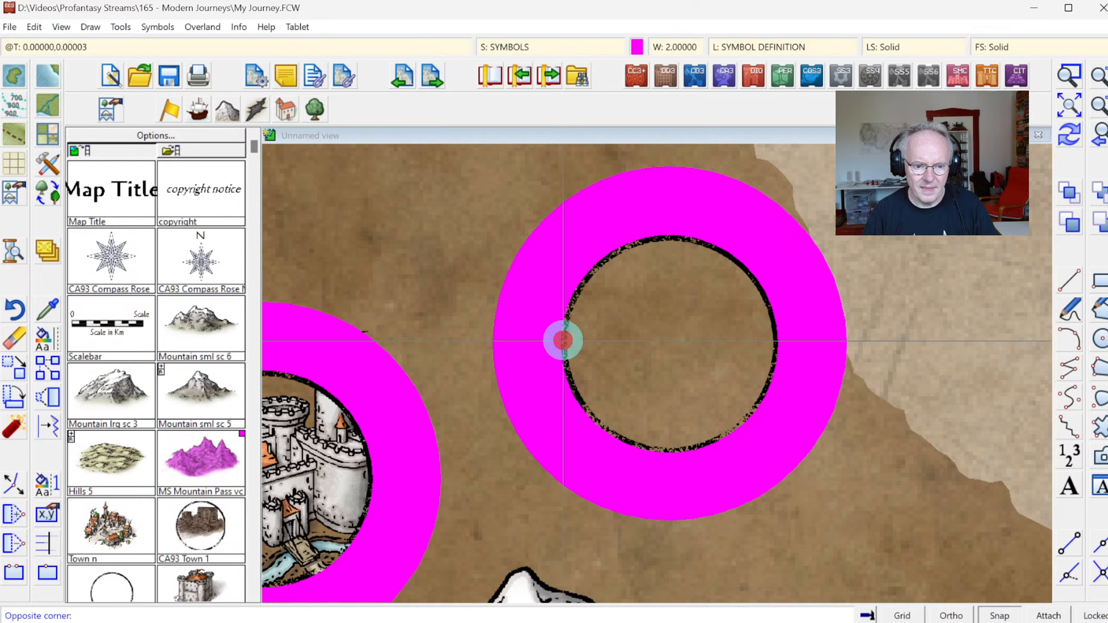
pyautogui.click(595, 354)
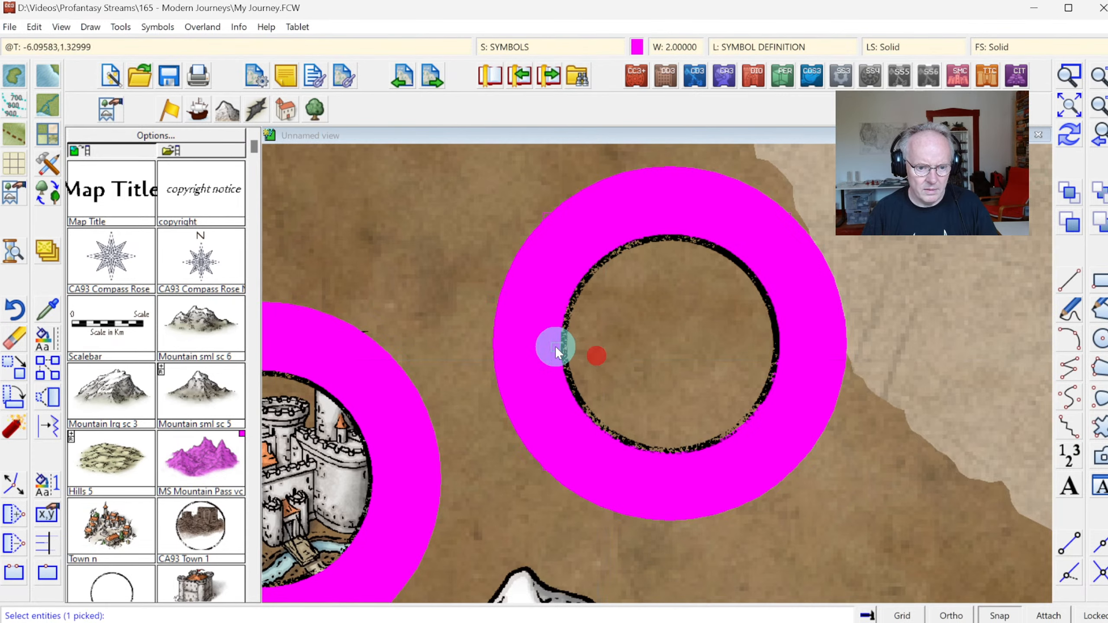
pyautogui.rightClick(630, 327)
pyautogui.click(629, 327)
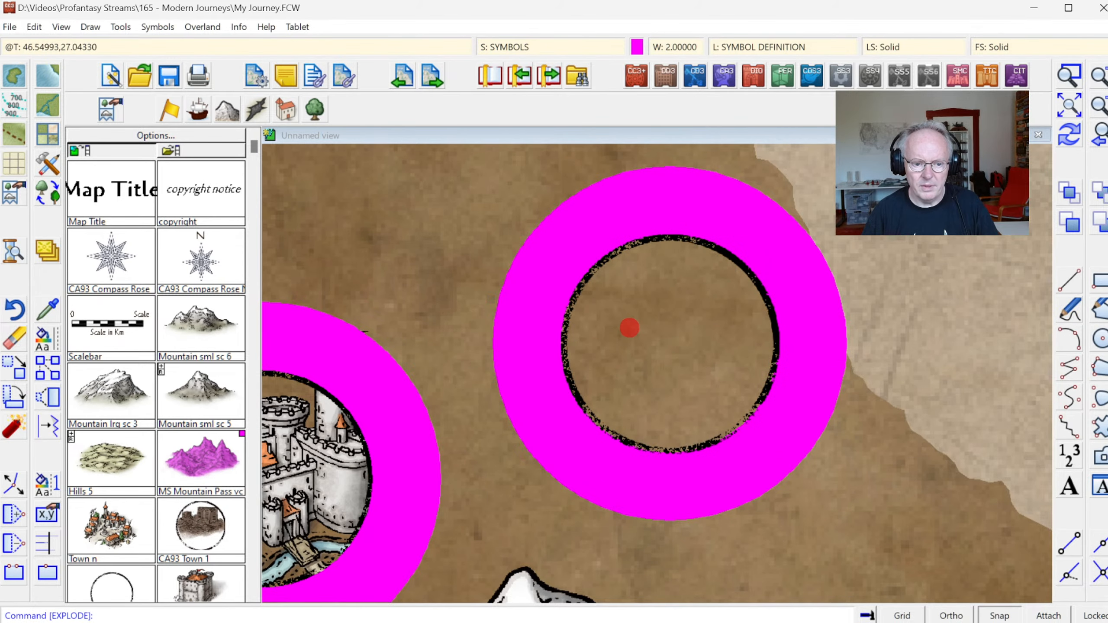
# List the entity properties of the copied magenta circle and black ring, and close the listing.
pyautogui.click(238, 27)
pyautogui.click(261, 44)
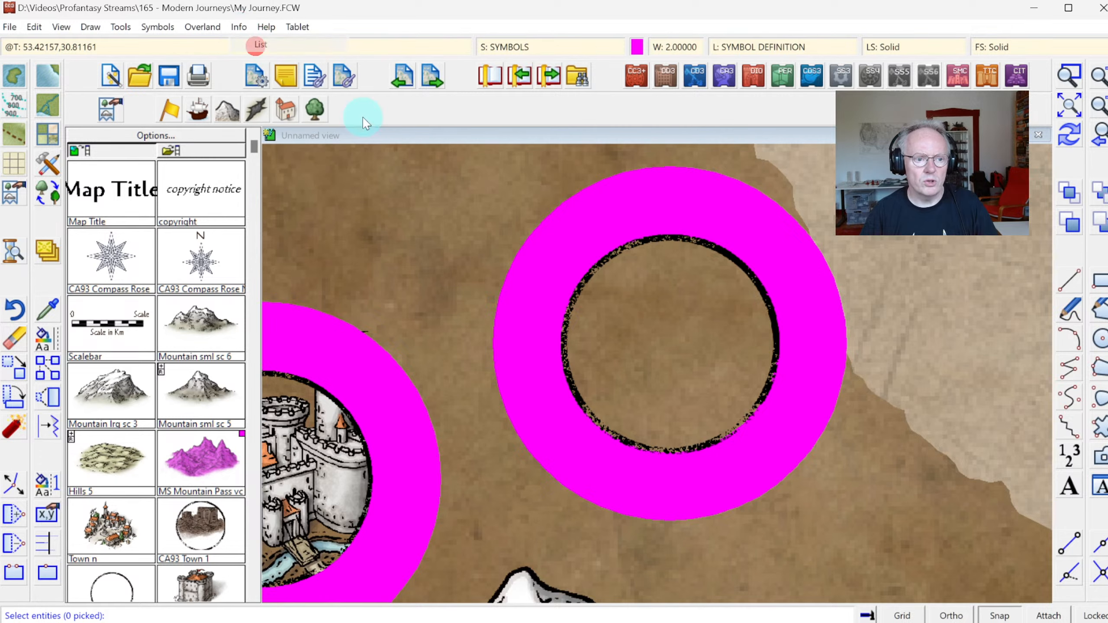
pyautogui.click(596, 307)
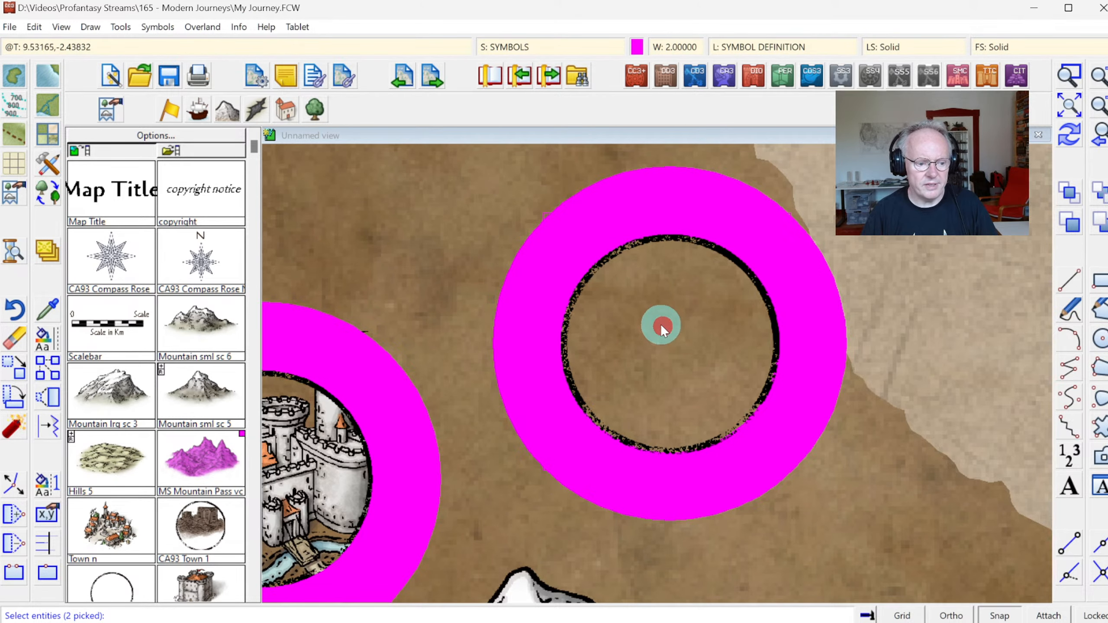
pyautogui.press('Return')
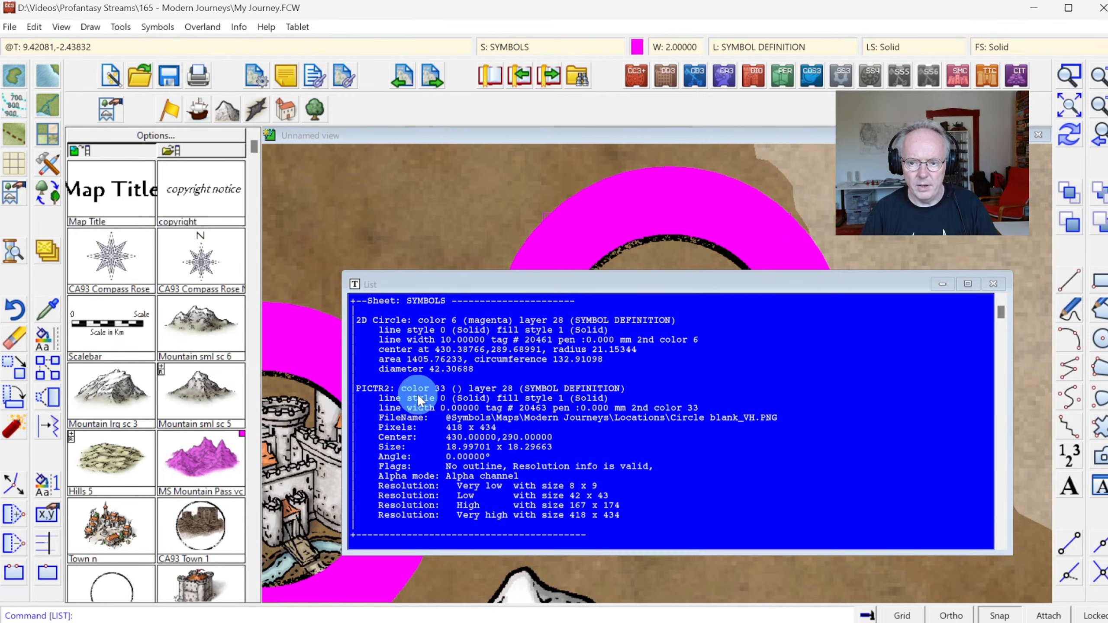
pyautogui.click(993, 284)
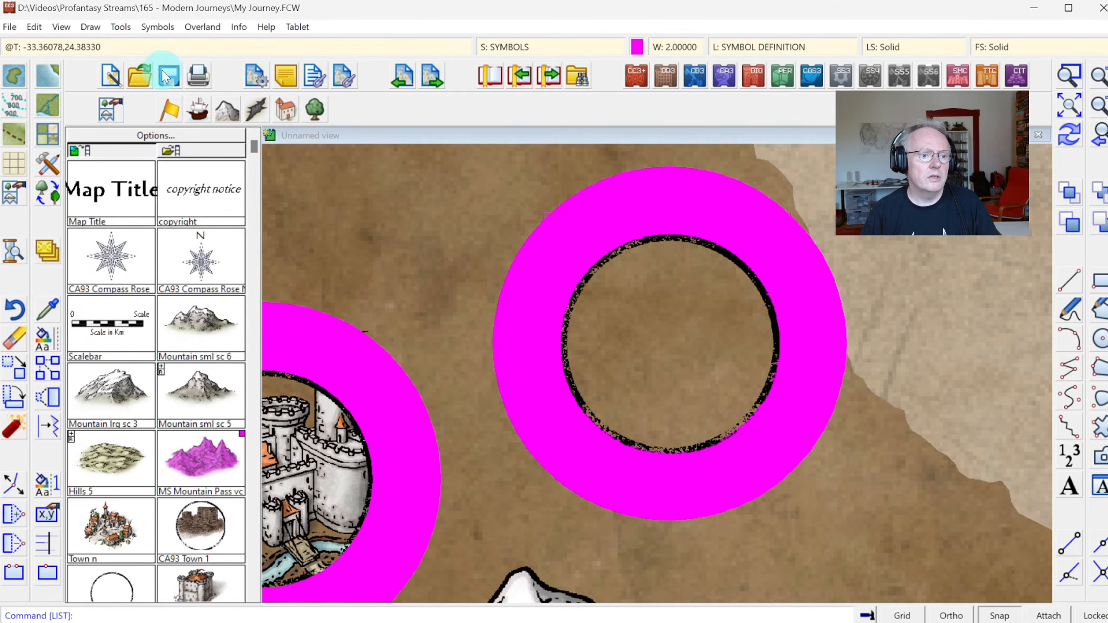
# Define the copied magenta circle and black ring as a symbol named Cut Away Frame with a middle-centre origin, and refresh the drawing.
pyautogui.click(157, 27)
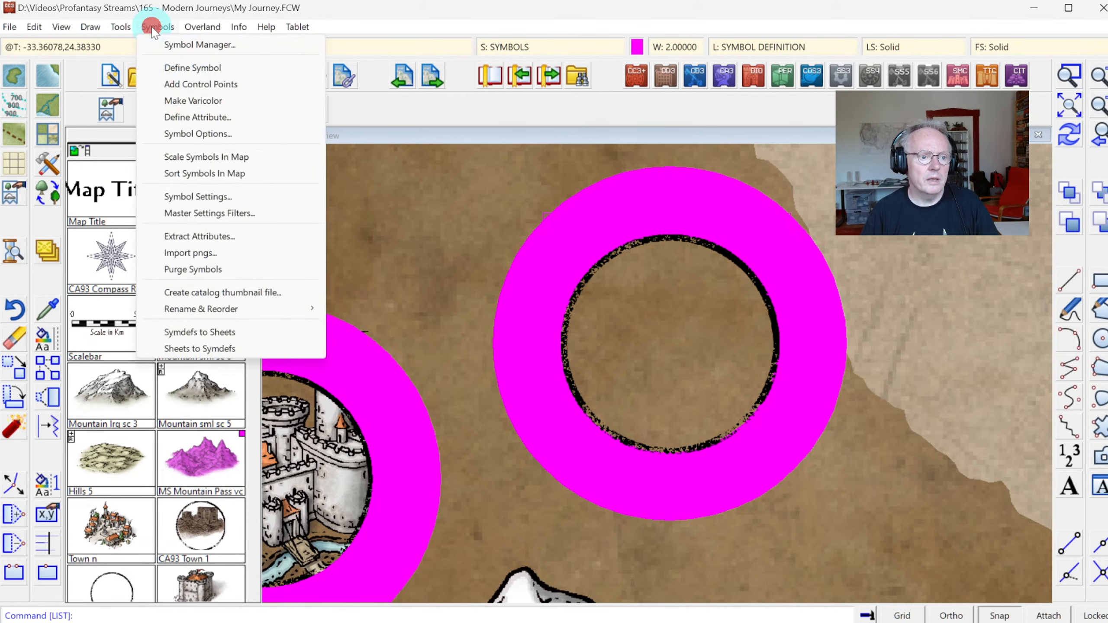
pyautogui.click(183, 68)
pyautogui.click(504, 226)
pyautogui.click(641, 333)
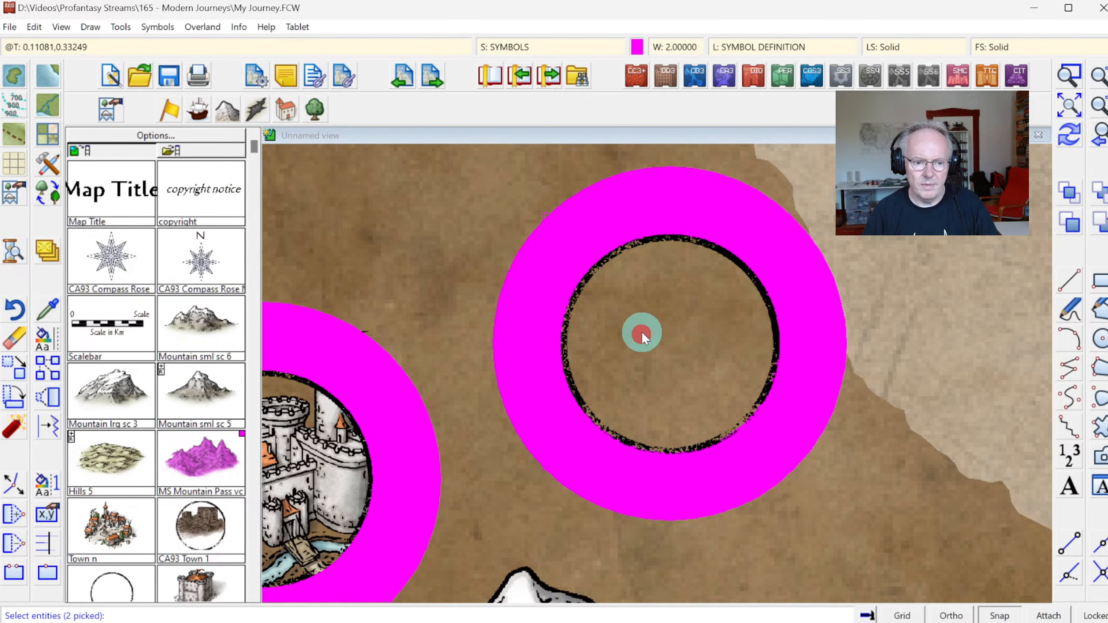
pyautogui.rightClick(635, 315)
pyautogui.click(633, 316)
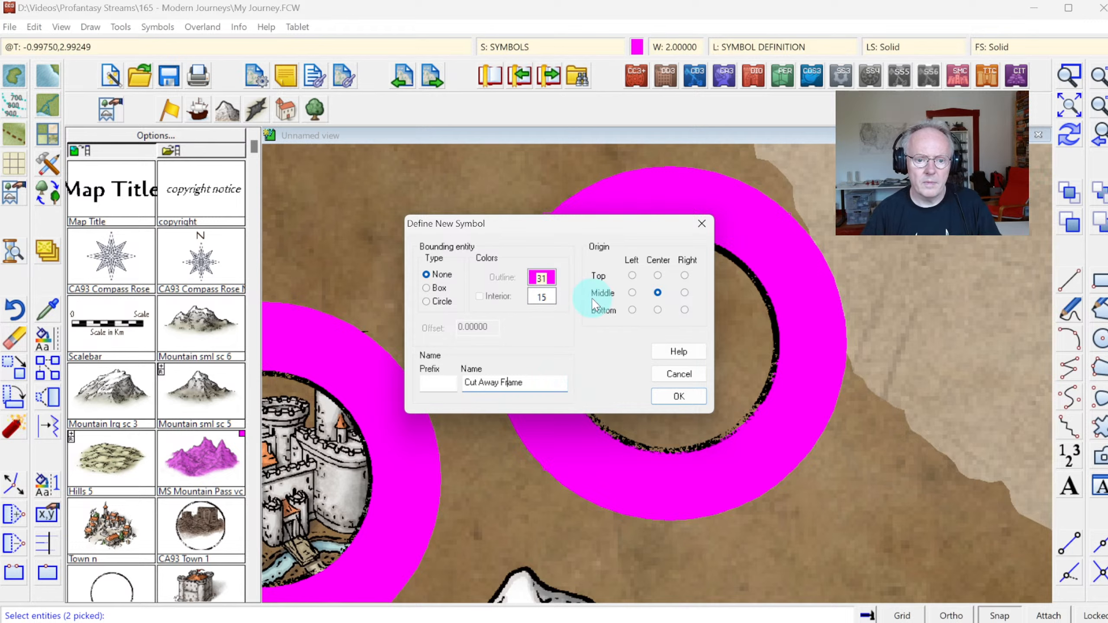
pyautogui.click(680, 395)
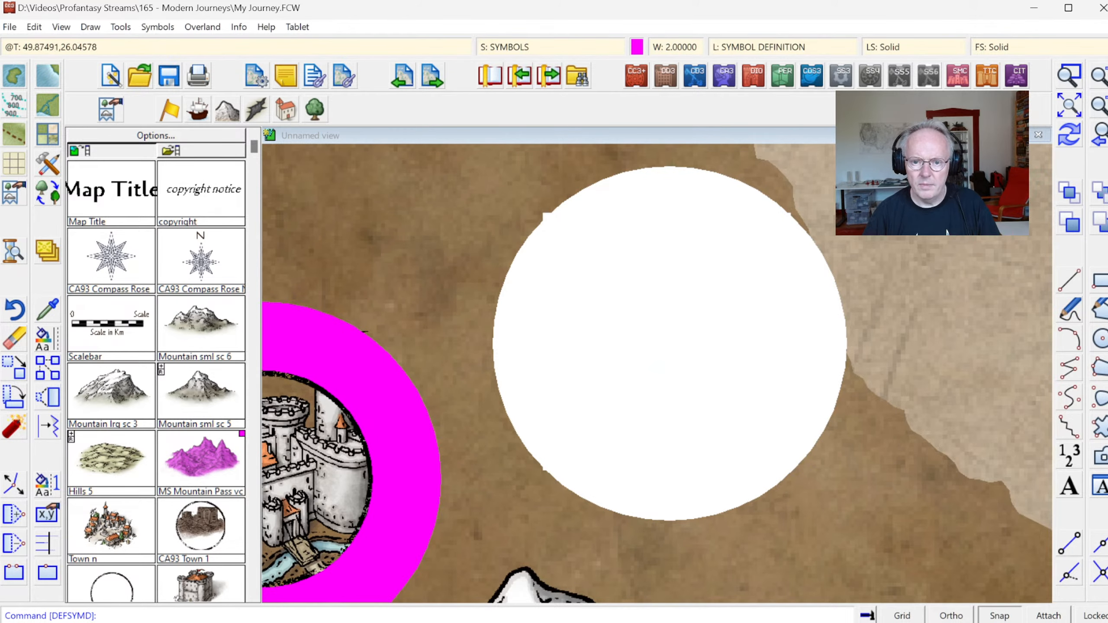
pyautogui.click(1069, 137)
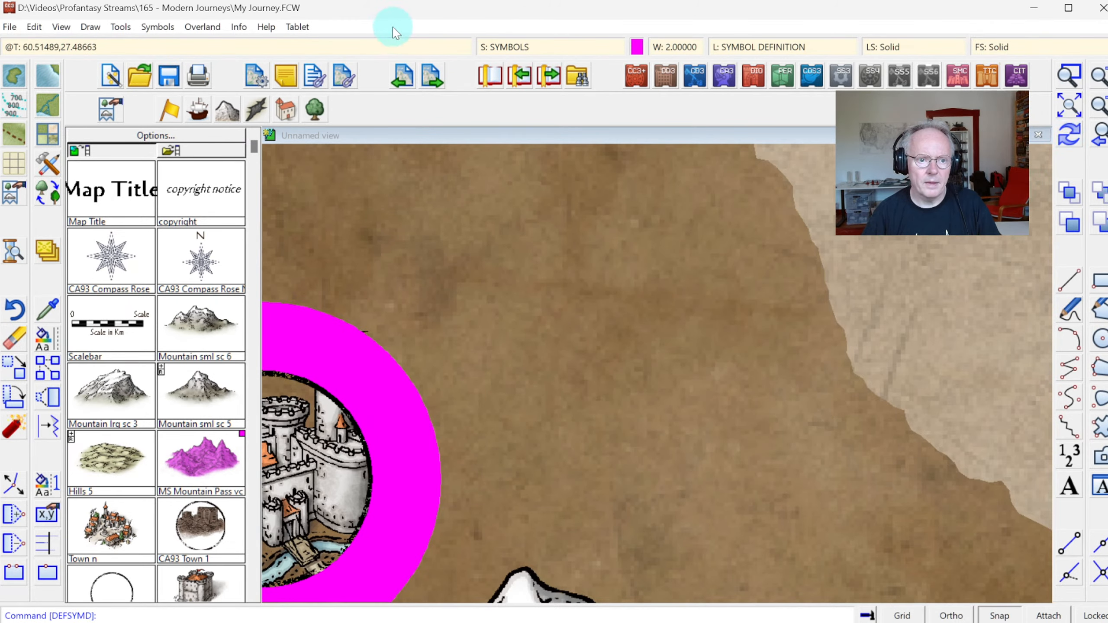
# Set the Cut Away Frame symbol's options to force the sheet SYMBOLS* and close the symbol management.
pyautogui.click(157, 27)
pyautogui.click(160, 44)
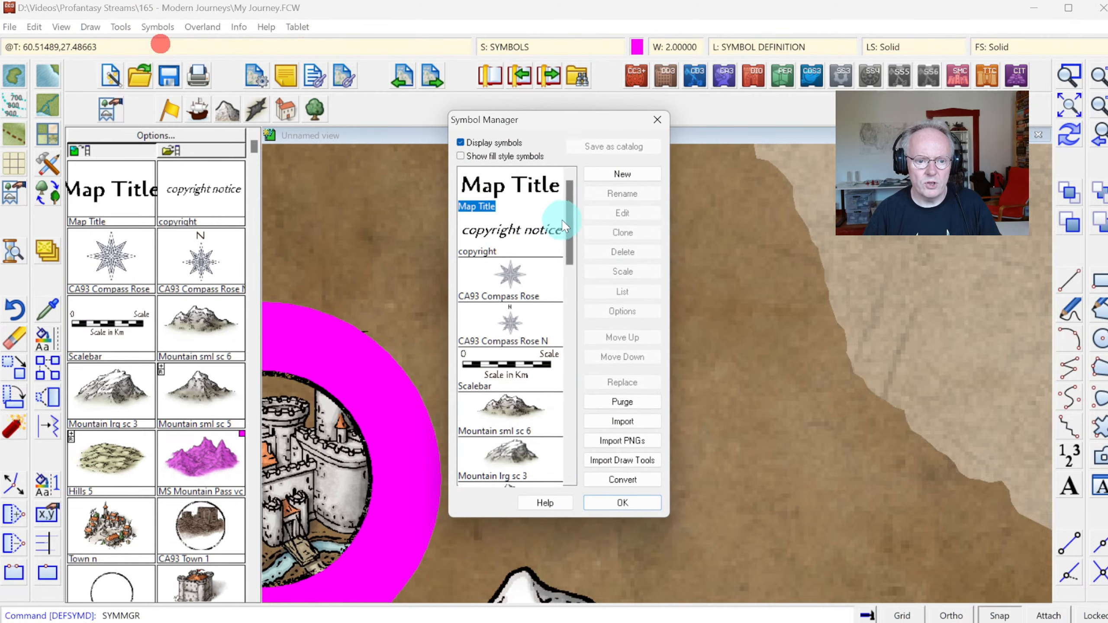
pyautogui.moveTo(566, 212); pyautogui.dragTo(595, 461)
pyautogui.click(531, 471)
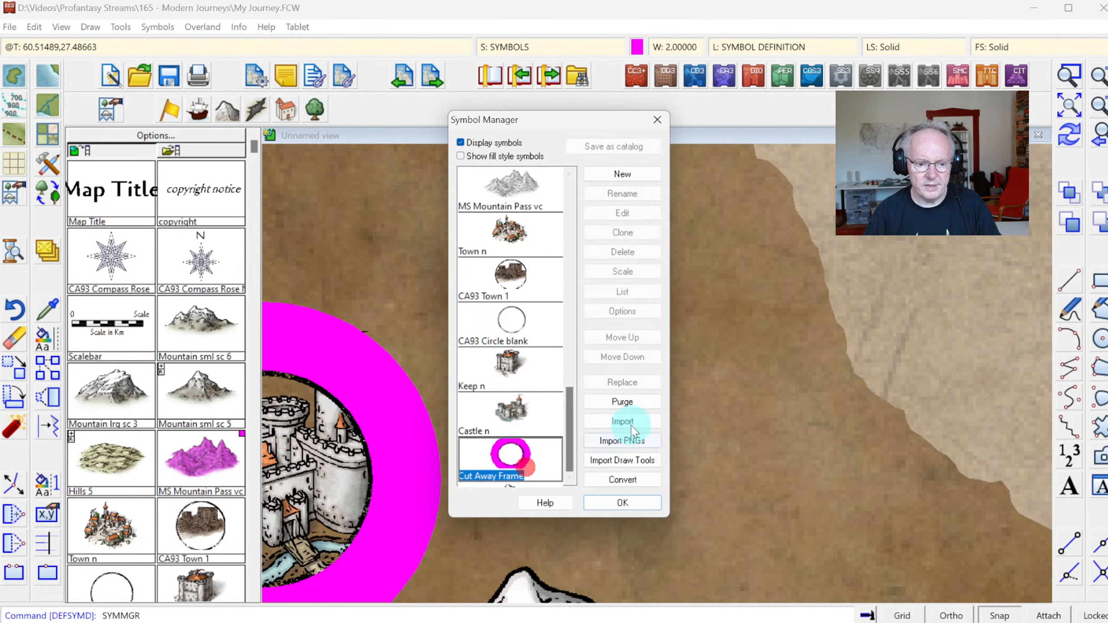
pyautogui.click(633, 310)
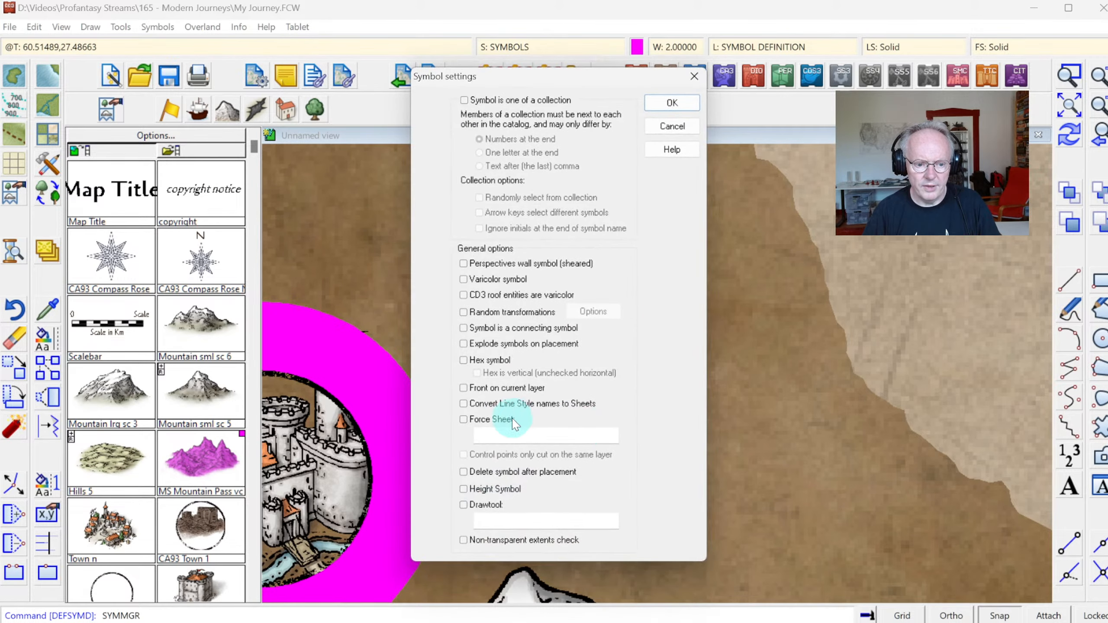
pyautogui.click(463, 417)
pyautogui.click(496, 433)
pyautogui.write('SYMBOLS*')
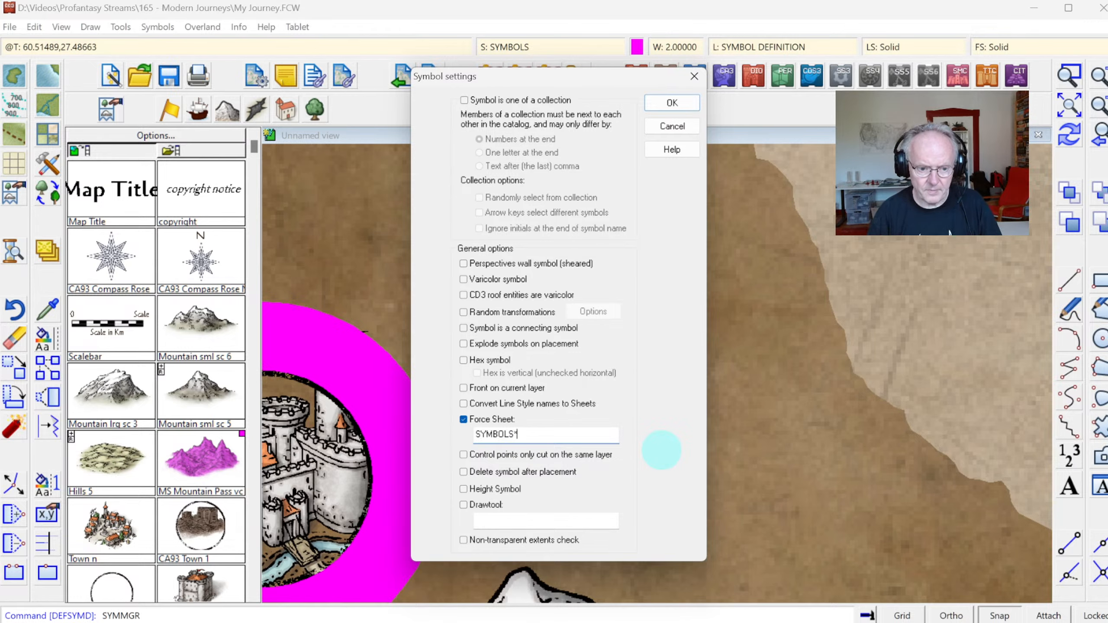
pyautogui.click(672, 102)
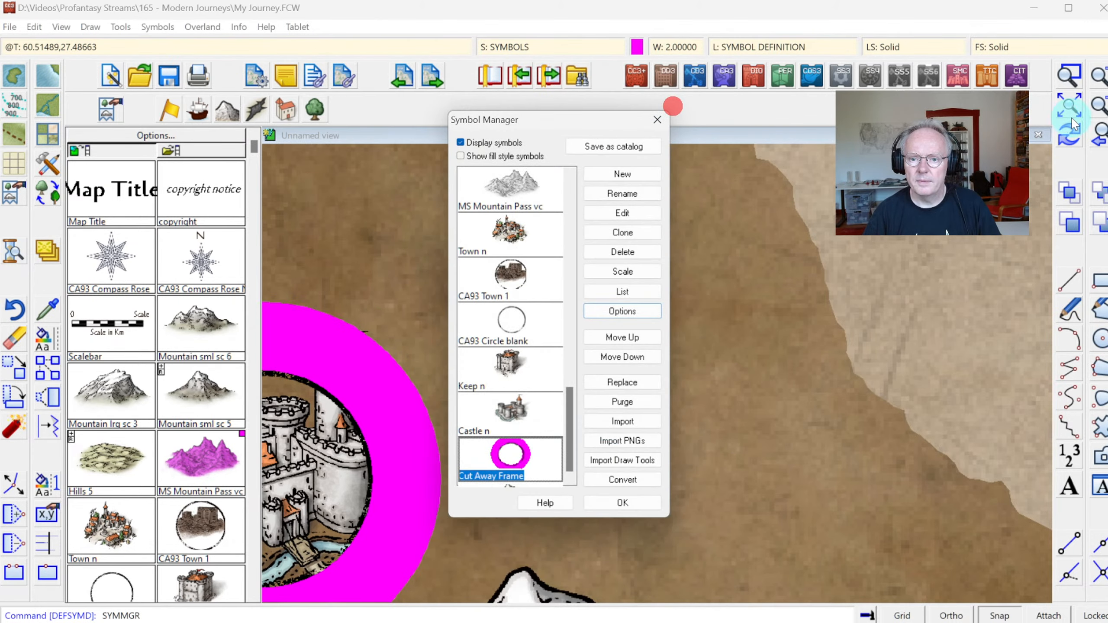
pyautogui.click(633, 501)
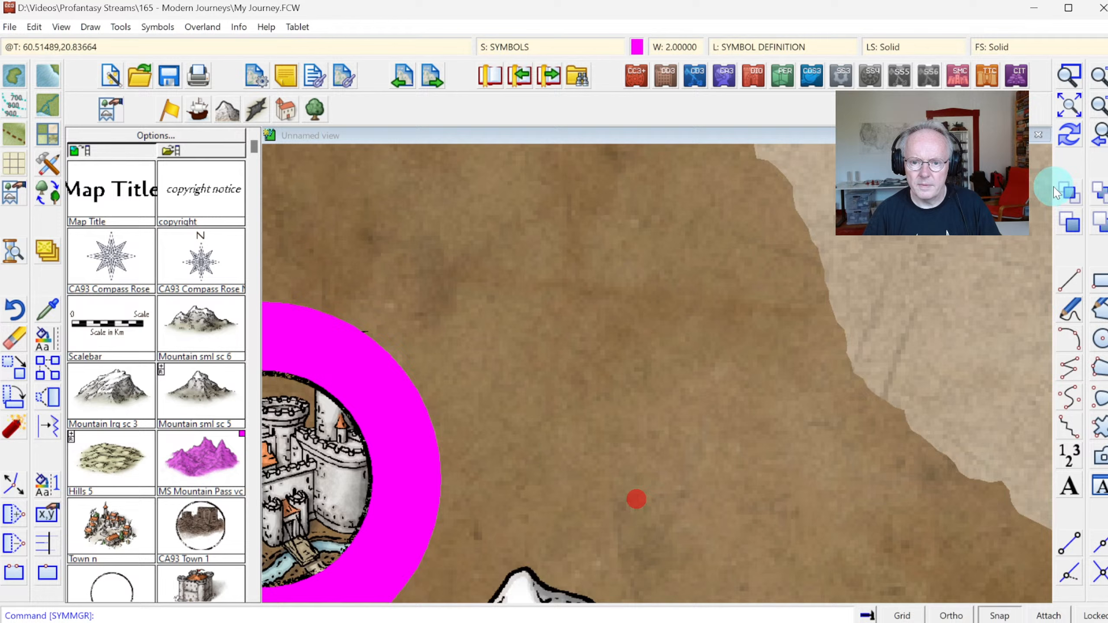
# Activate the sheet effects for the drawing again and bring the land between the western mountains and the town into view.
pyautogui.click(1069, 108)
pyautogui.click(539, 46)
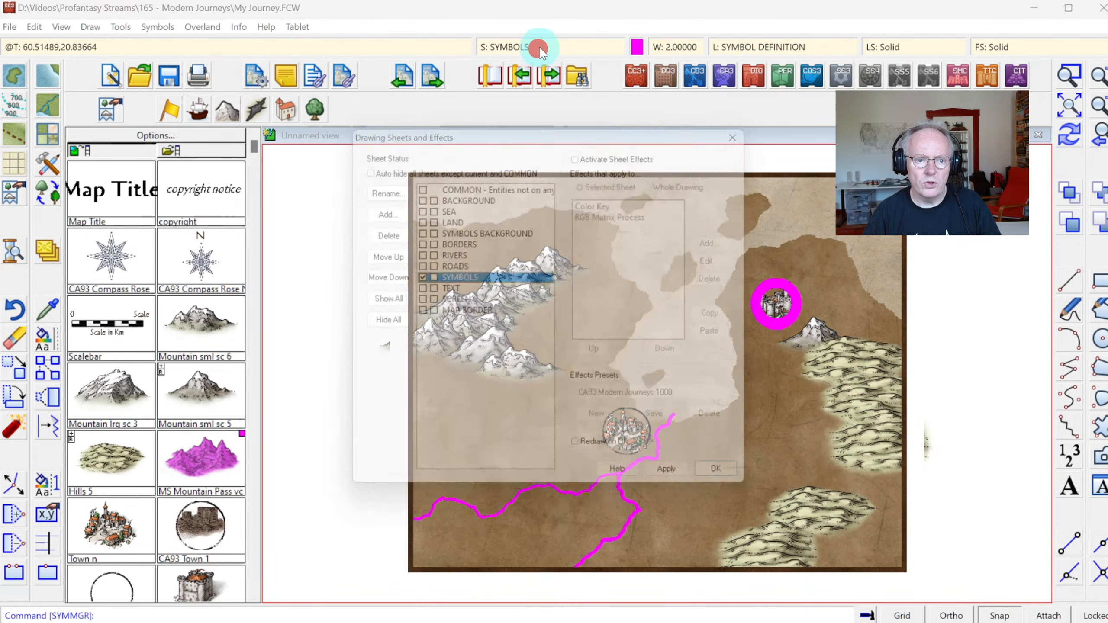
pyautogui.click(639, 153)
pyautogui.click(743, 492)
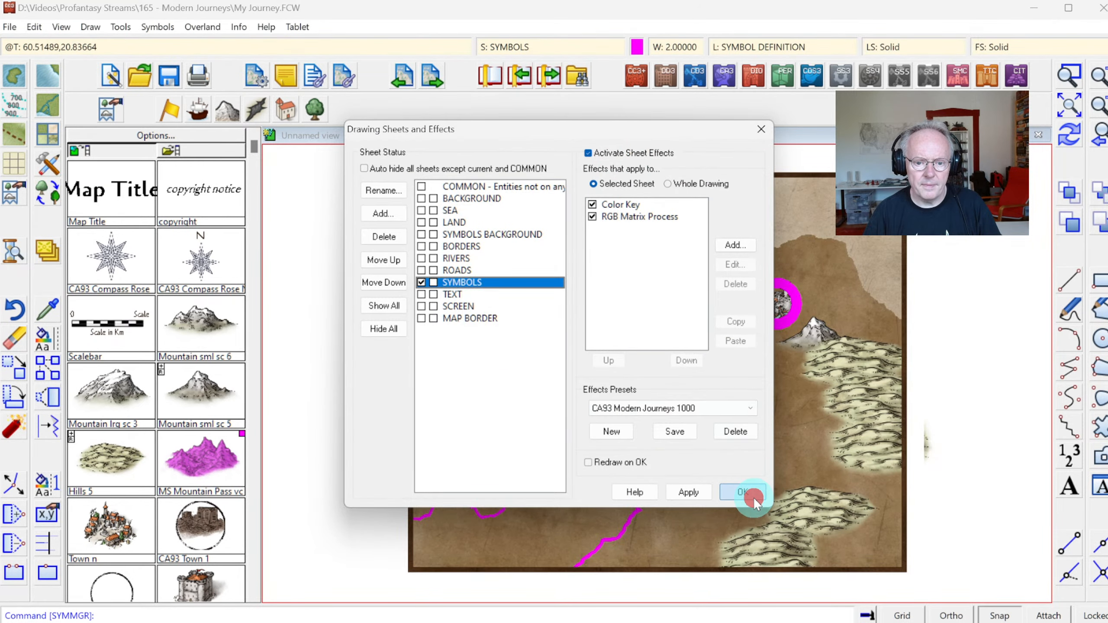
pyautogui.click(1068, 76)
pyautogui.click(448, 275)
pyautogui.click(697, 448)
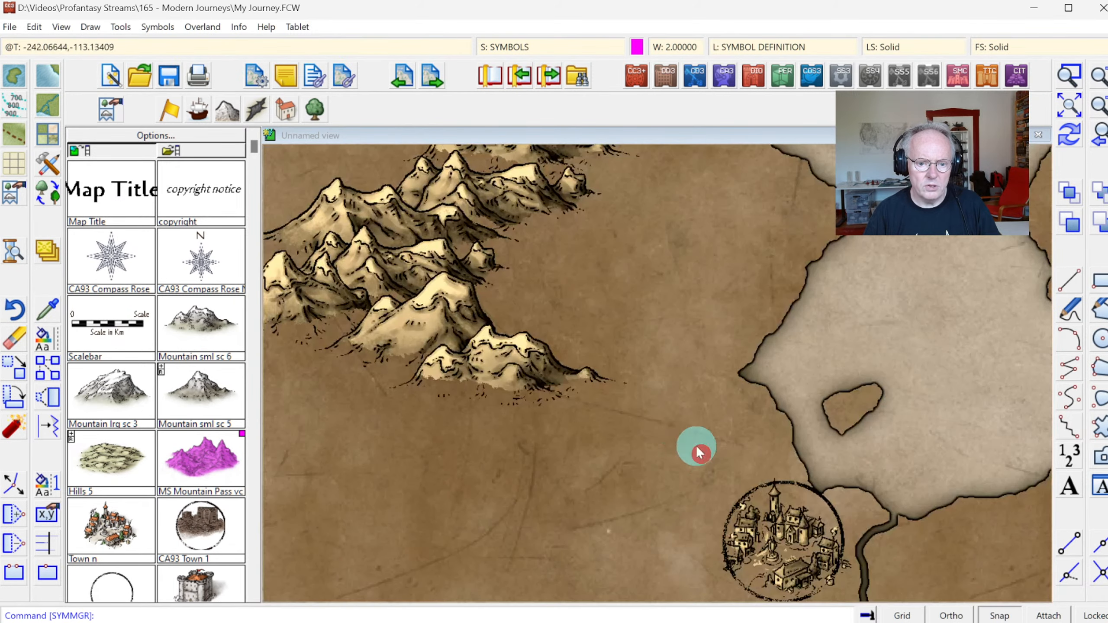
# Place a City Walled symbol from the structures catalog on the land between the western mountains and the inland water.
pyautogui.click(280, 113)
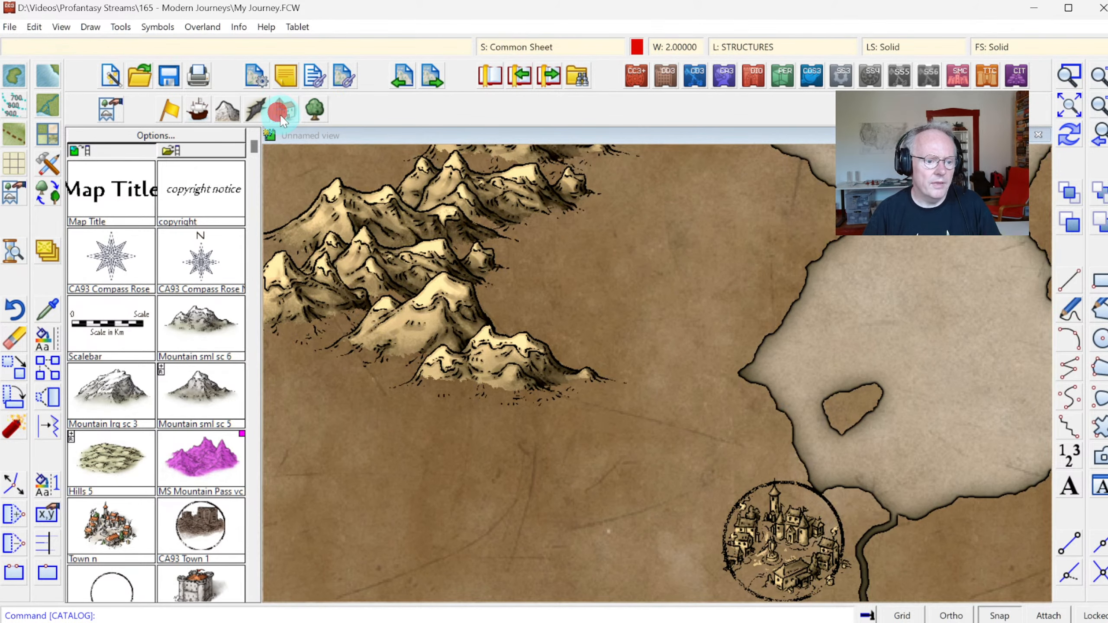
pyautogui.click(183, 318)
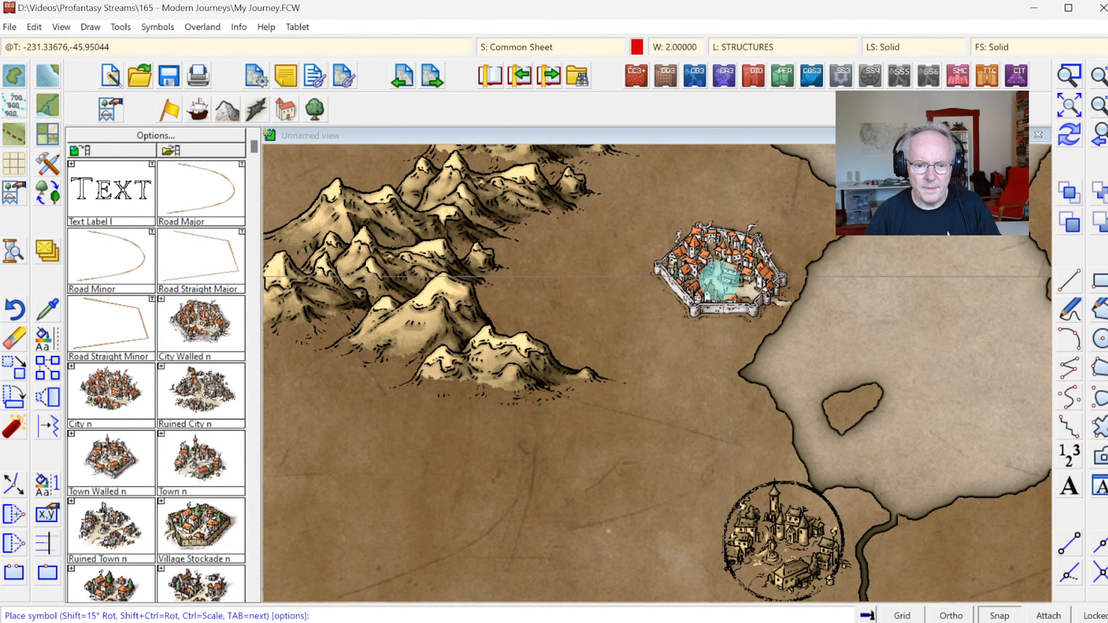
pyautogui.click(709, 280)
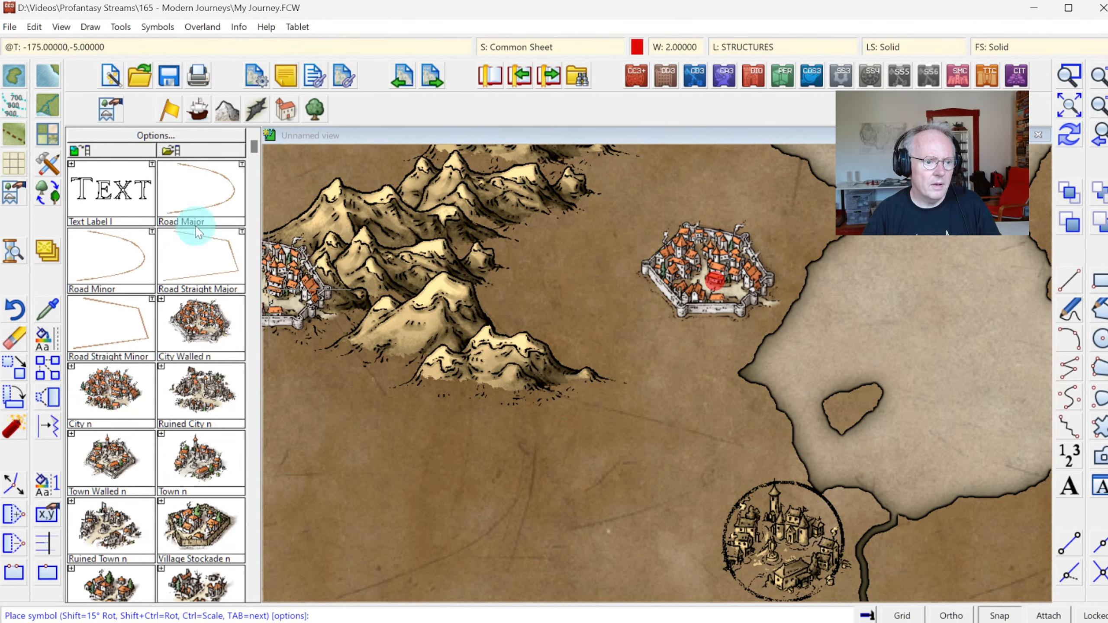
# Place the Cut Away Frame symbol centred over the new walled city and end symbol placement.
pyautogui.click(124, 152)
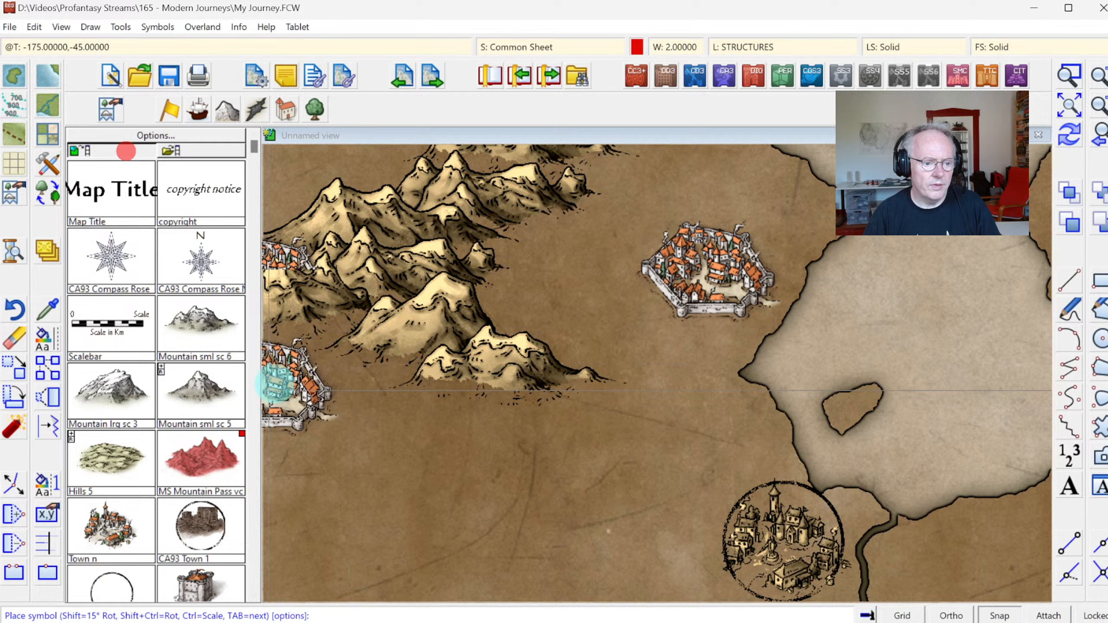
pyautogui.click(252, 471)
pyautogui.click(203, 209)
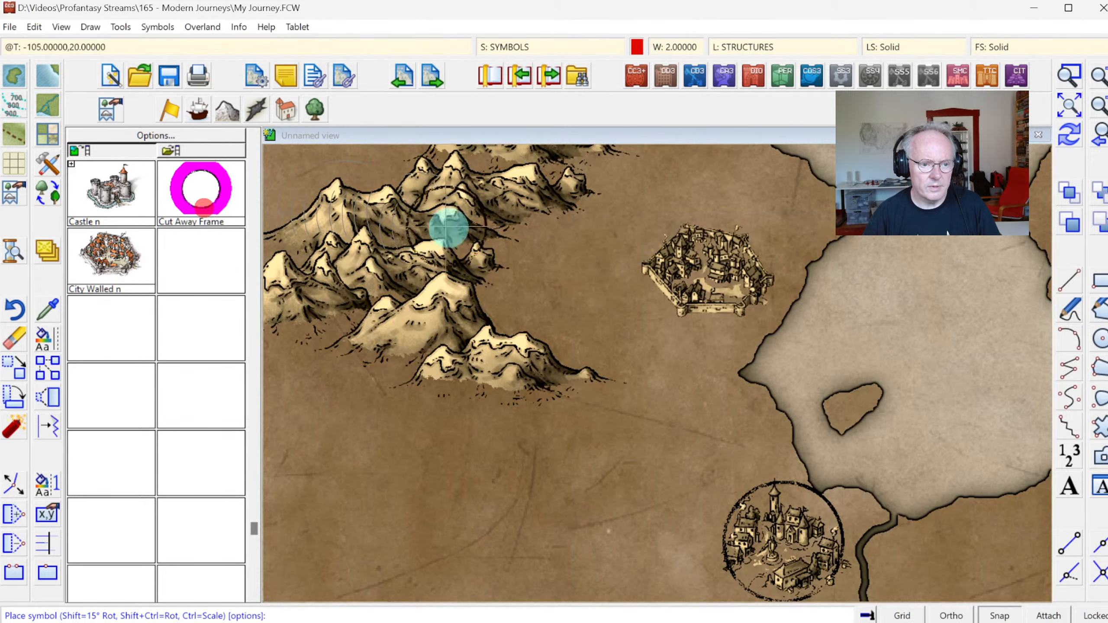
pyautogui.click(706, 261)
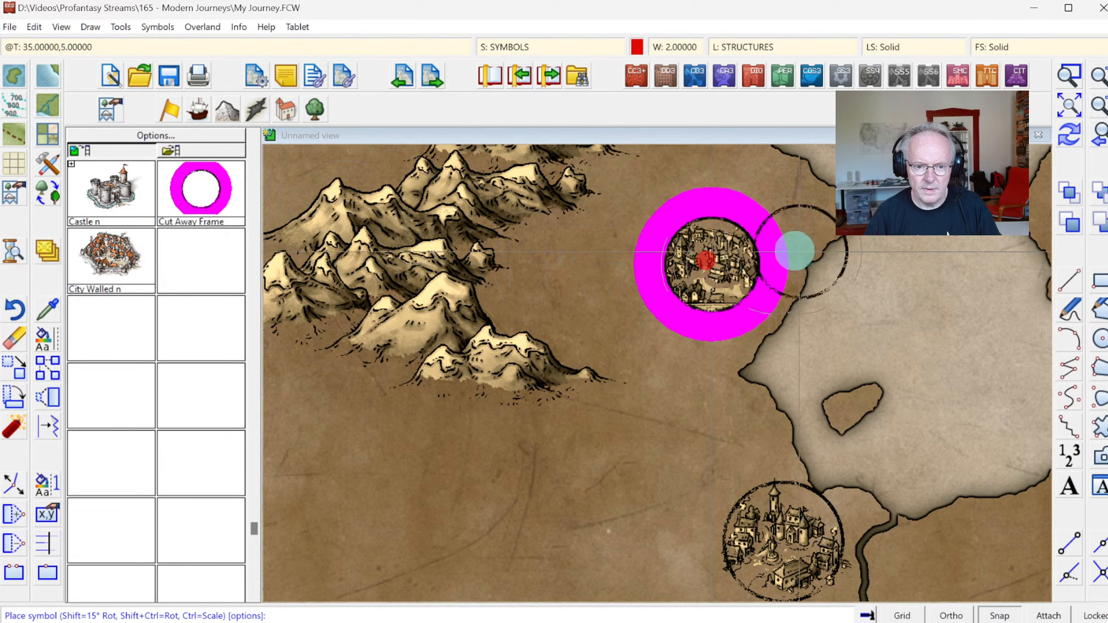
pyautogui.click(1066, 136)
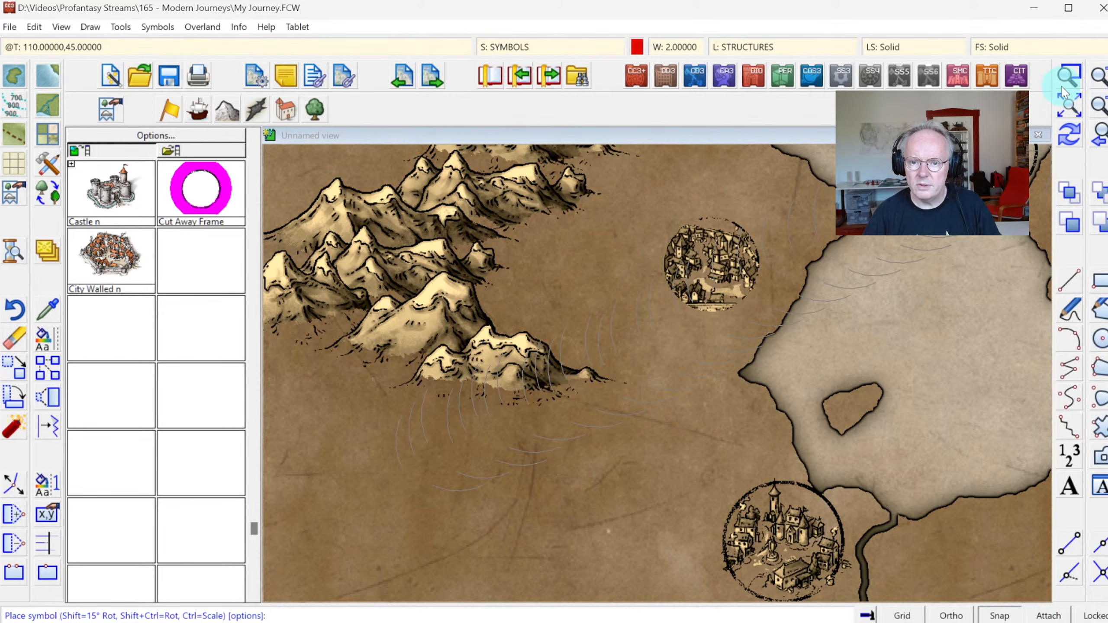
pyautogui.click(1069, 75)
pyautogui.click(649, 198)
pyautogui.click(782, 342)
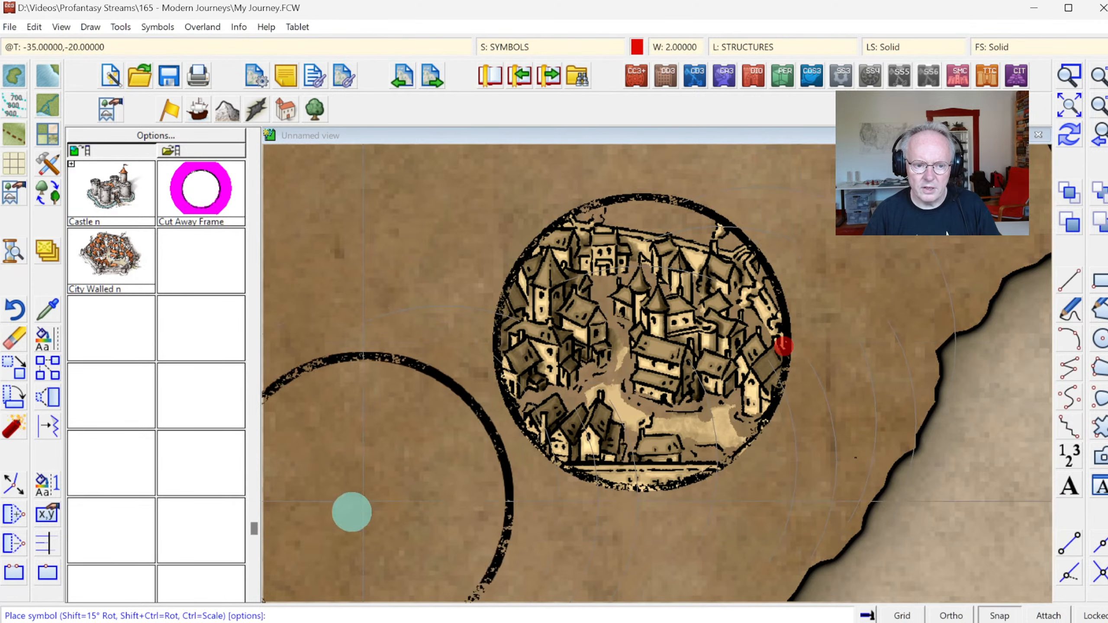
pyautogui.press('Escape')
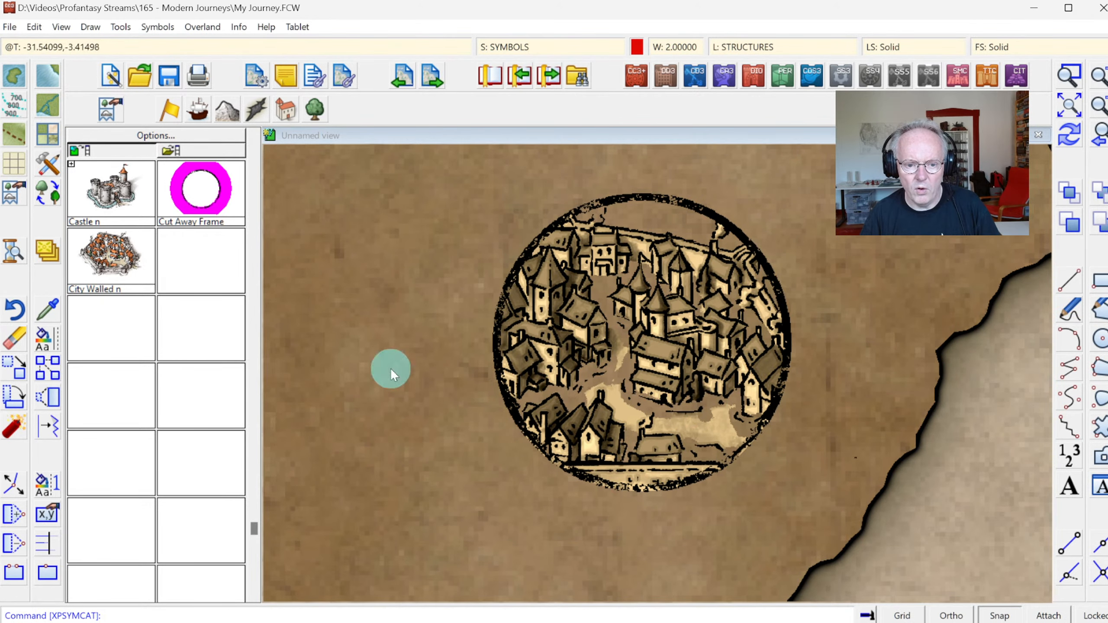
# Examine the framed walled city up close and compare it with its appearance at whole-map and regional scale.
pyautogui.click(1069, 105)
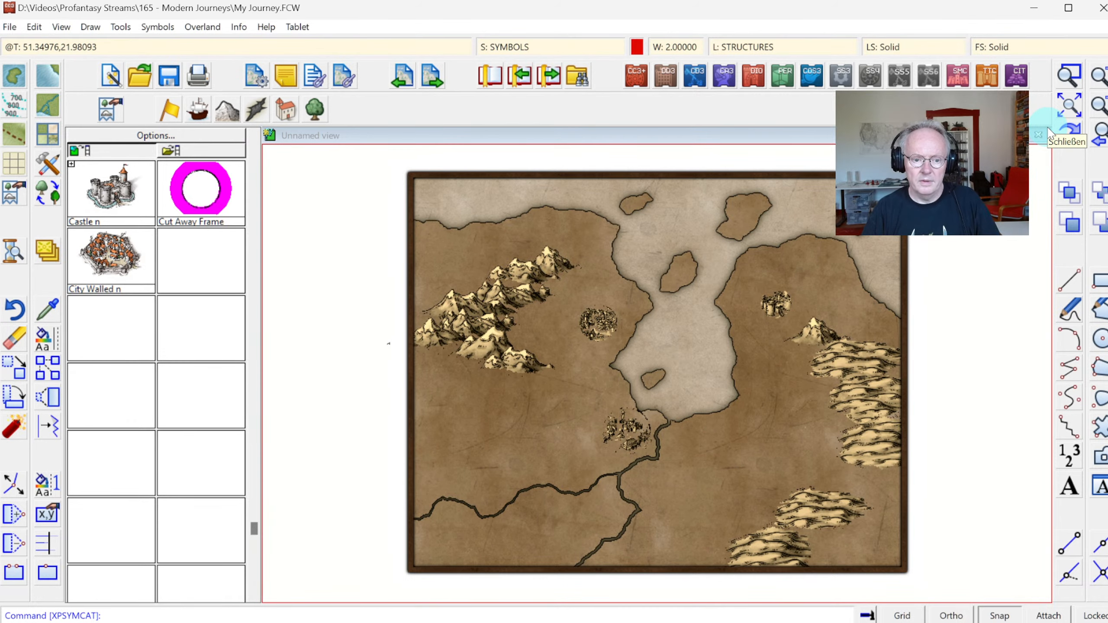
pyautogui.click(1089, 75)
pyautogui.click(1069, 75)
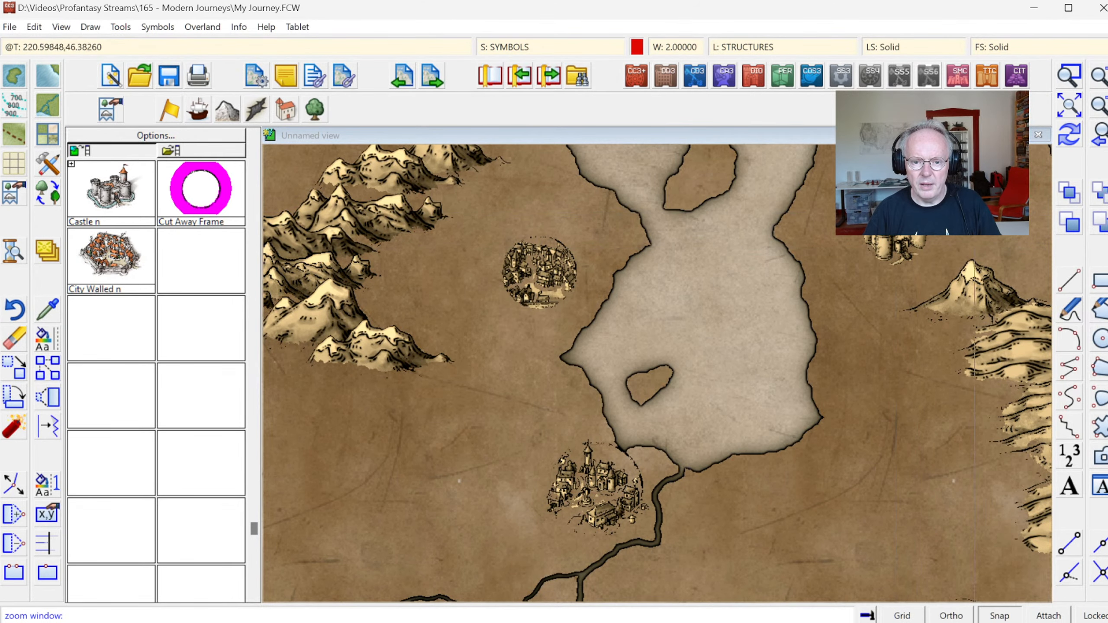
pyautogui.click(503, 227)
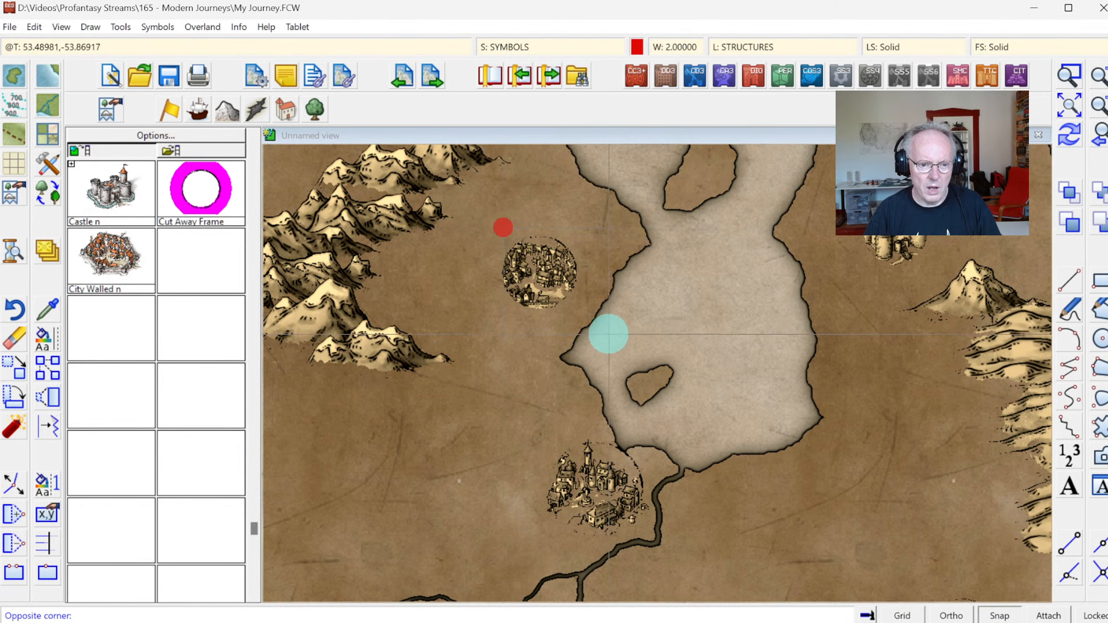
pyautogui.click(609, 334)
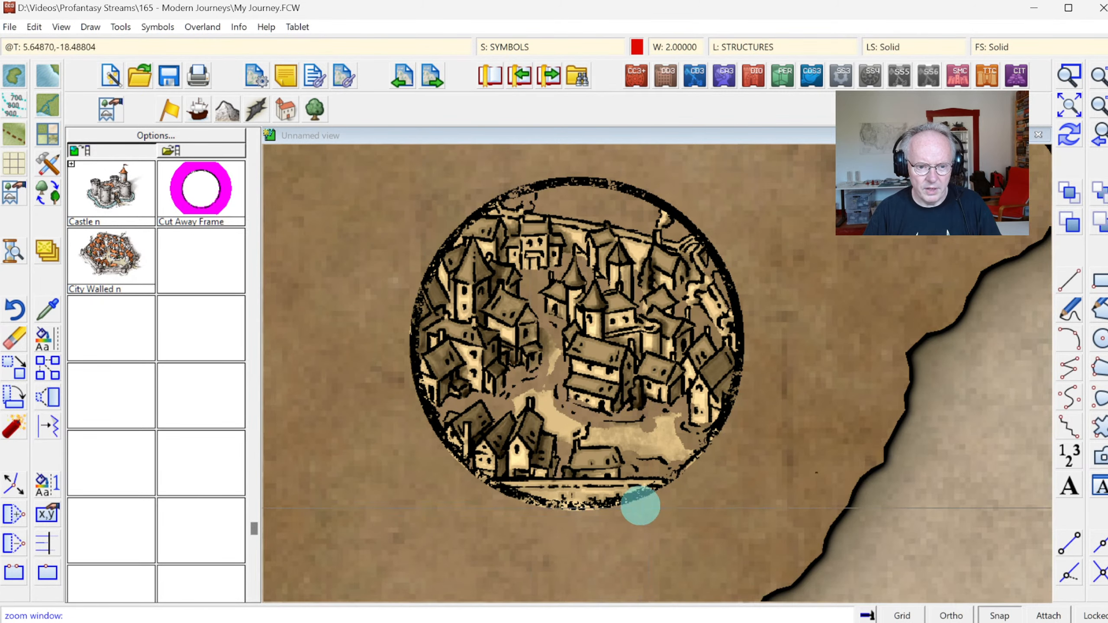
pyautogui.click(1074, 105)
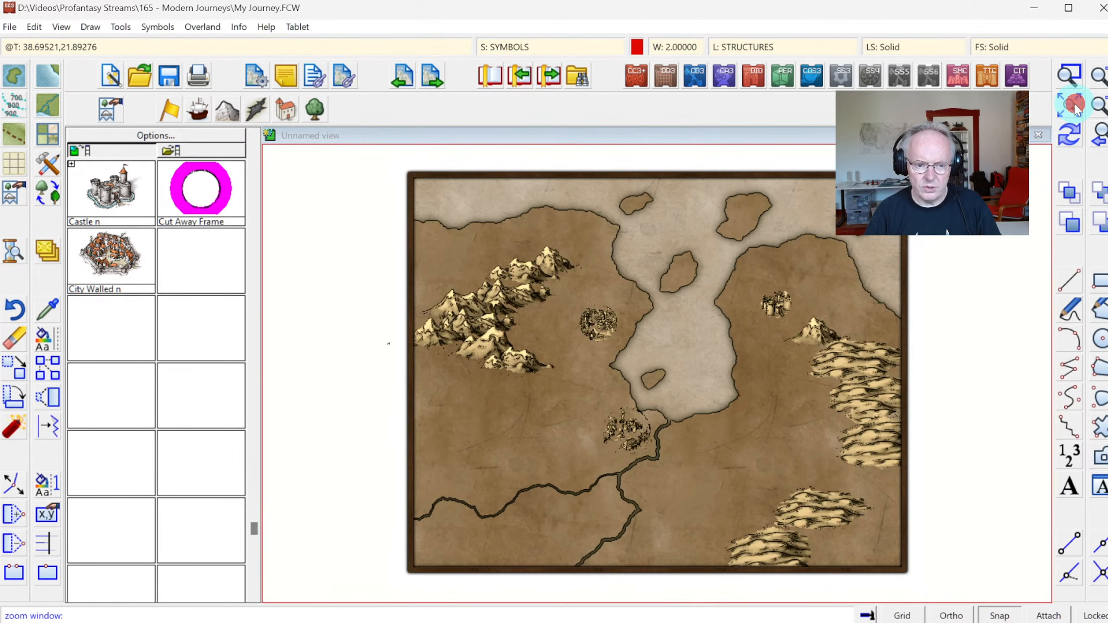
pyautogui.click(1072, 70)
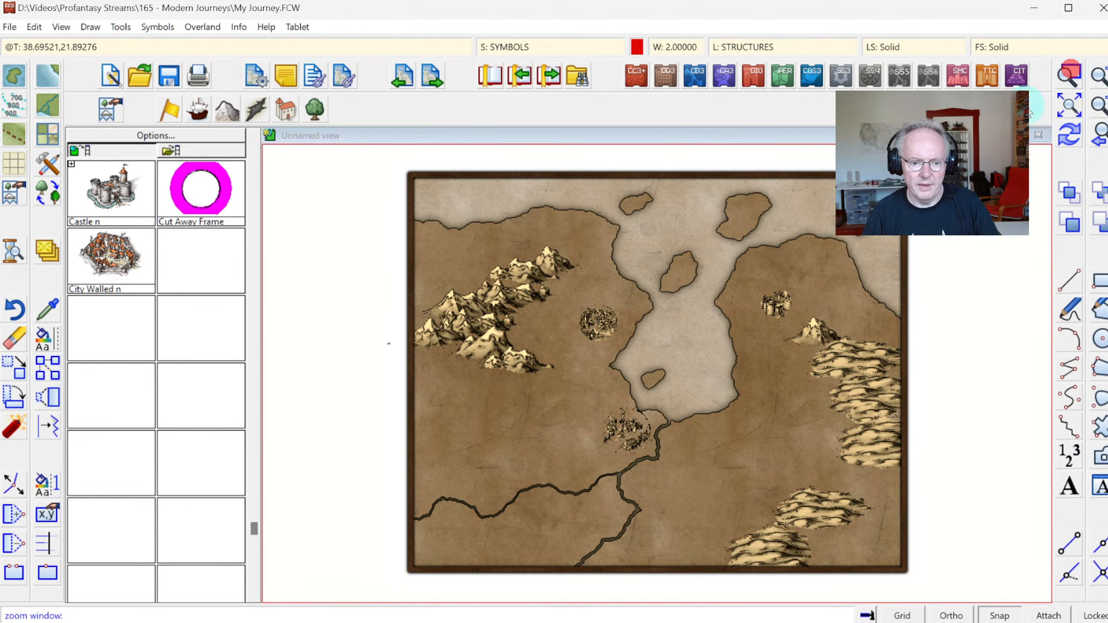
pyautogui.click(514, 284)
pyautogui.click(723, 469)
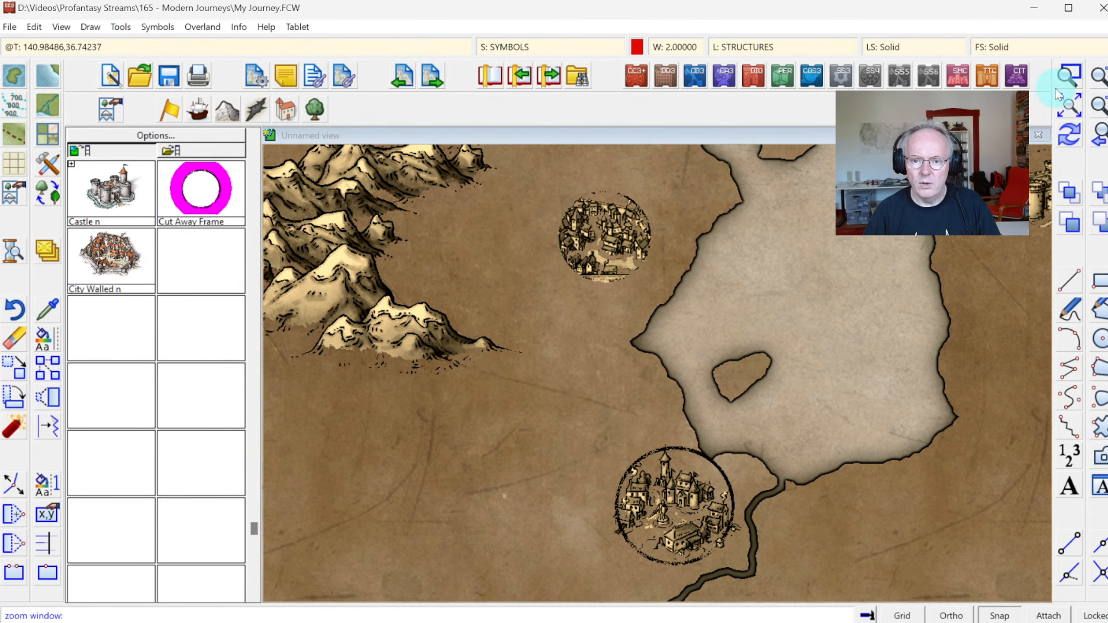
pyautogui.click(555, 174)
pyautogui.click(674, 308)
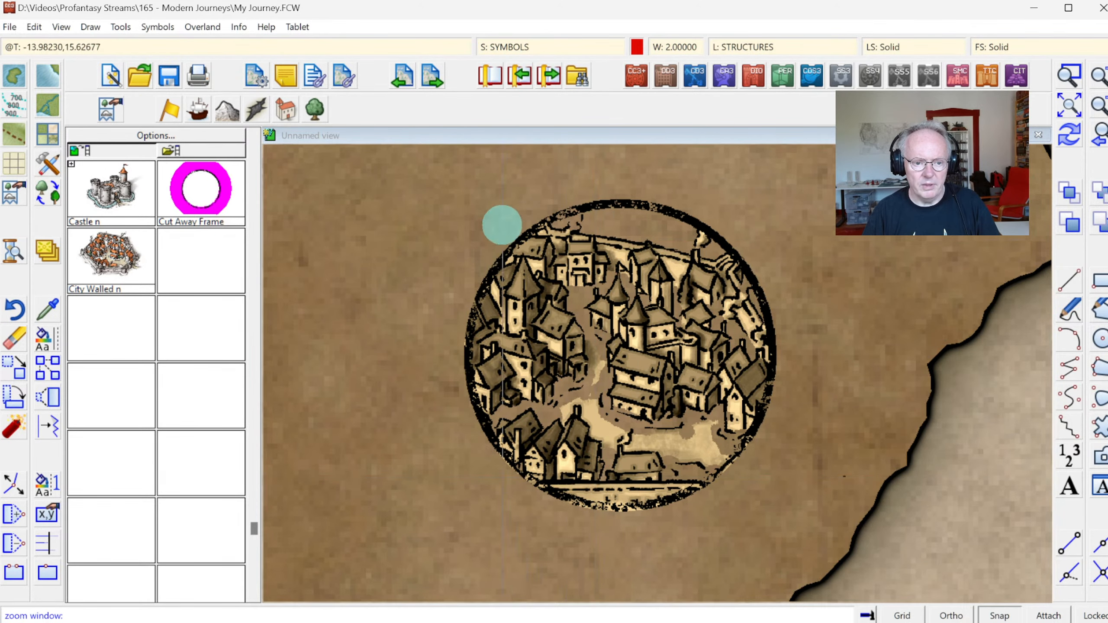
pyautogui.click(1070, 107)
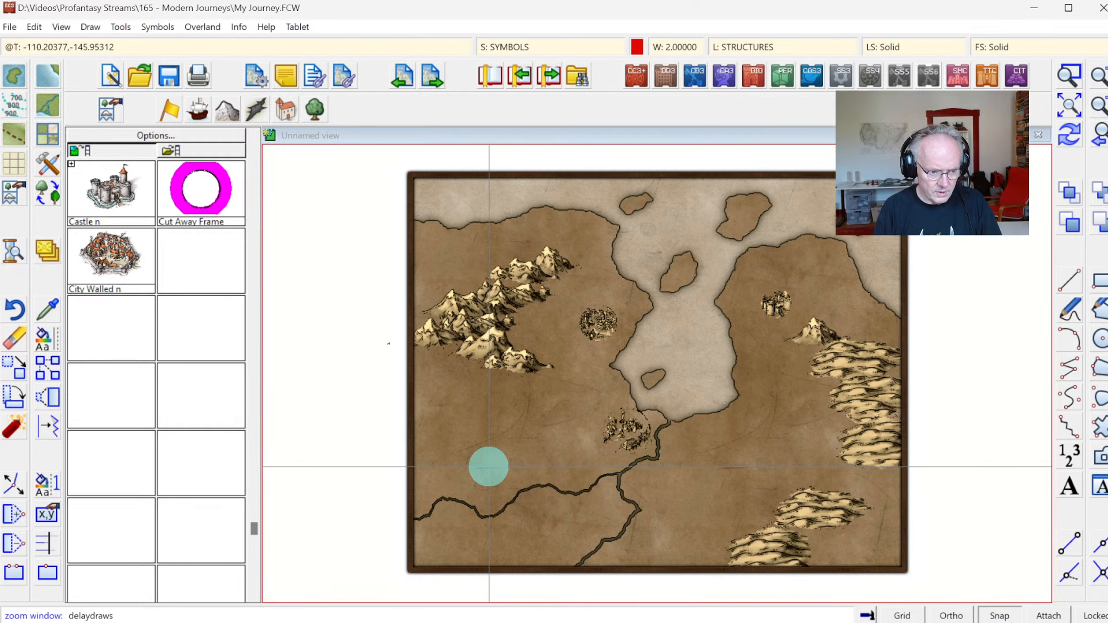
# Enable delay-drawn symbols with DELAYDRAWSYM set to 1 and inspect how the framed walled city is drawn.
pyautogui.press('Escape')
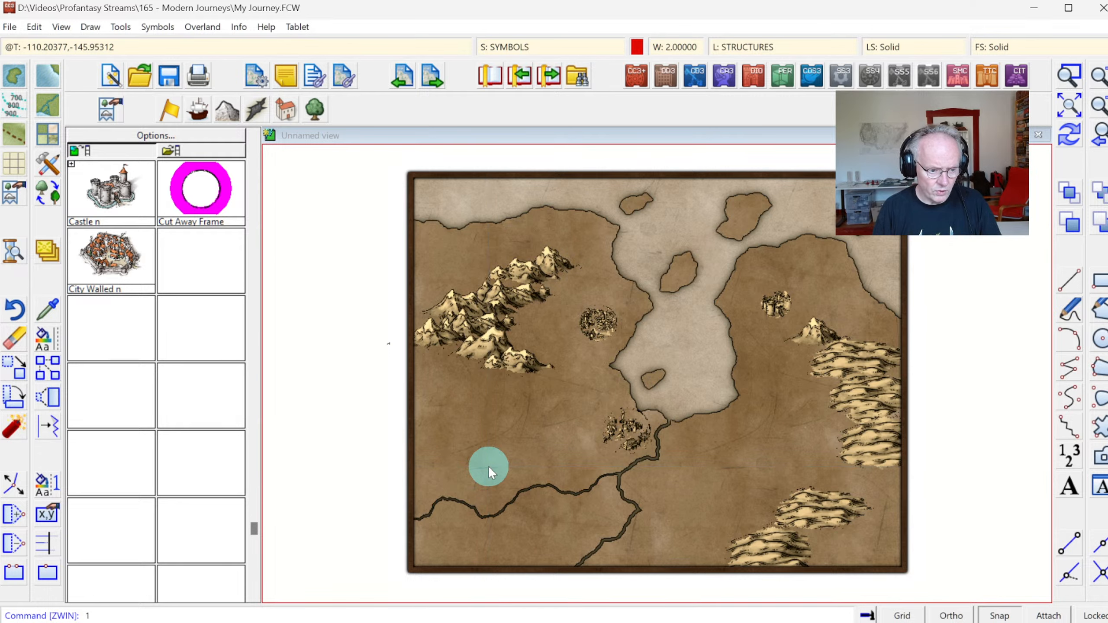
pyautogui.press('Return')
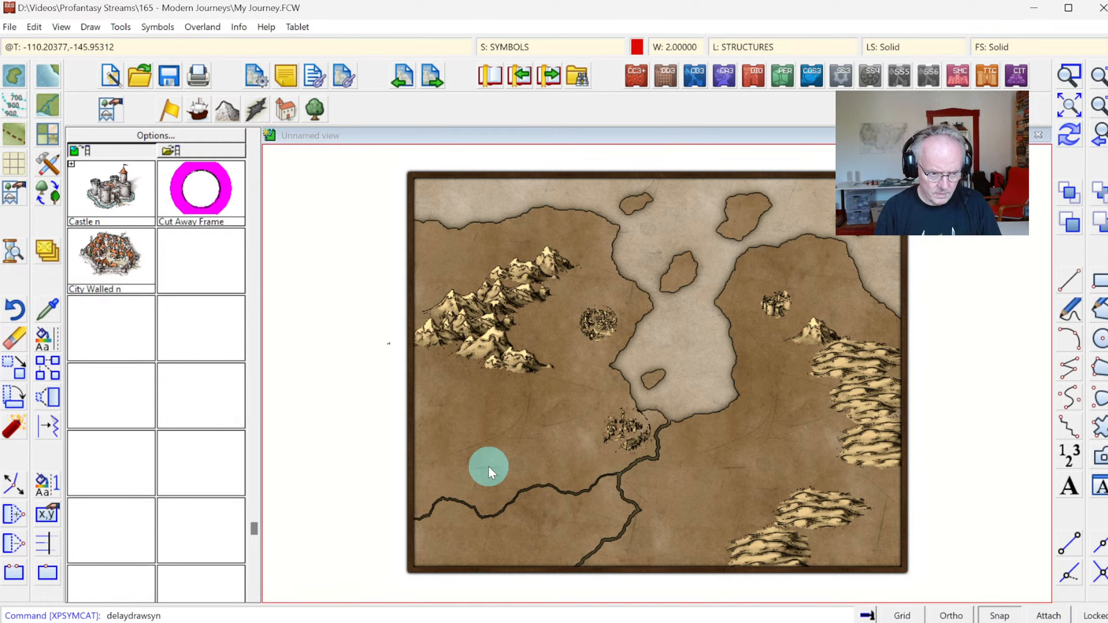
pyautogui.press('Return')
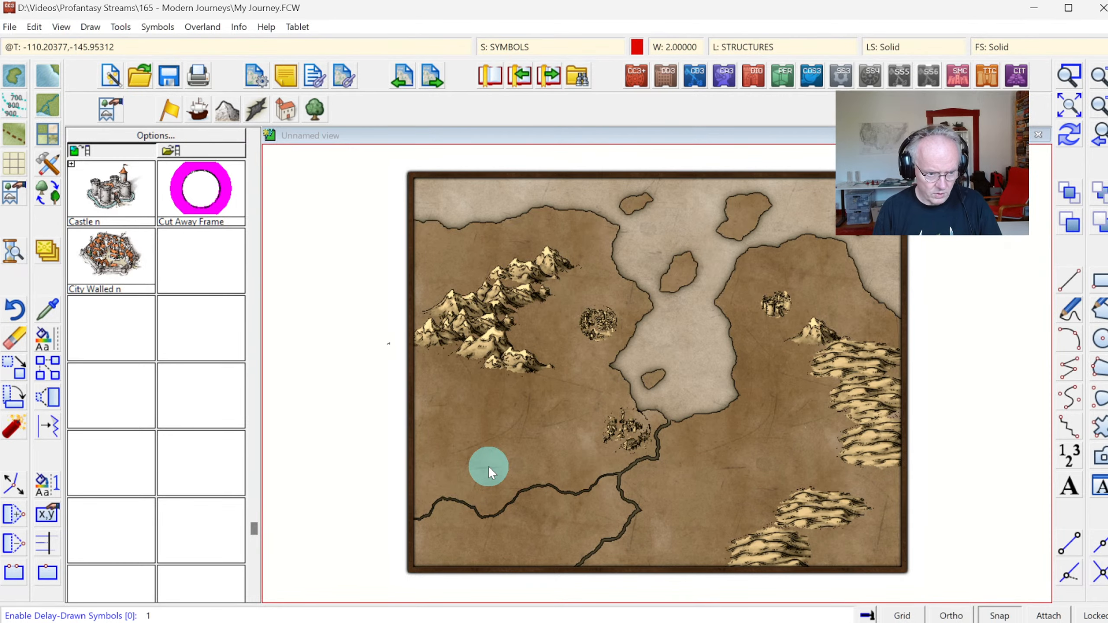
pyautogui.press('Return')
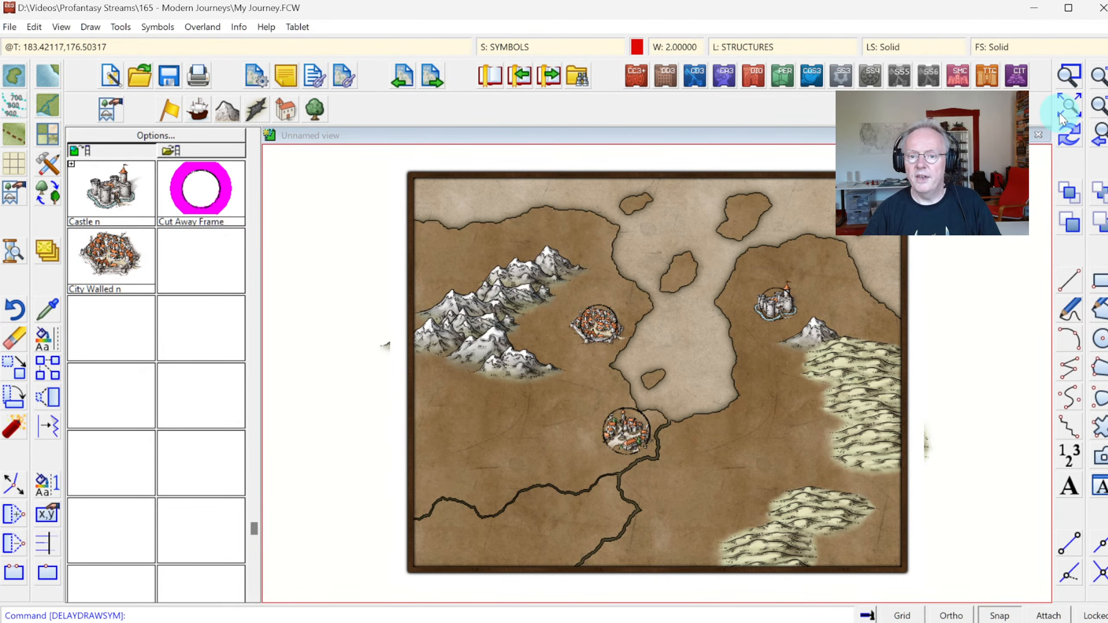
pyautogui.click(1070, 105)
pyautogui.click(525, 280)
pyautogui.click(659, 380)
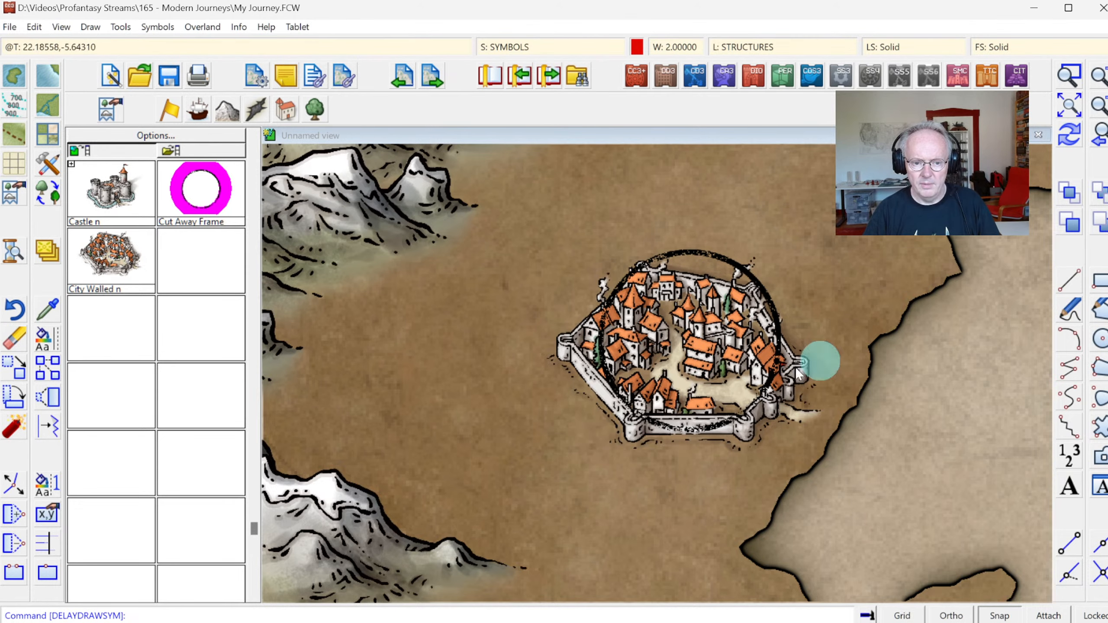
# Inspect the framed walled city once more and disable delay-drawn symbols with DELAYDRAWSYM.
pyautogui.click(1069, 105)
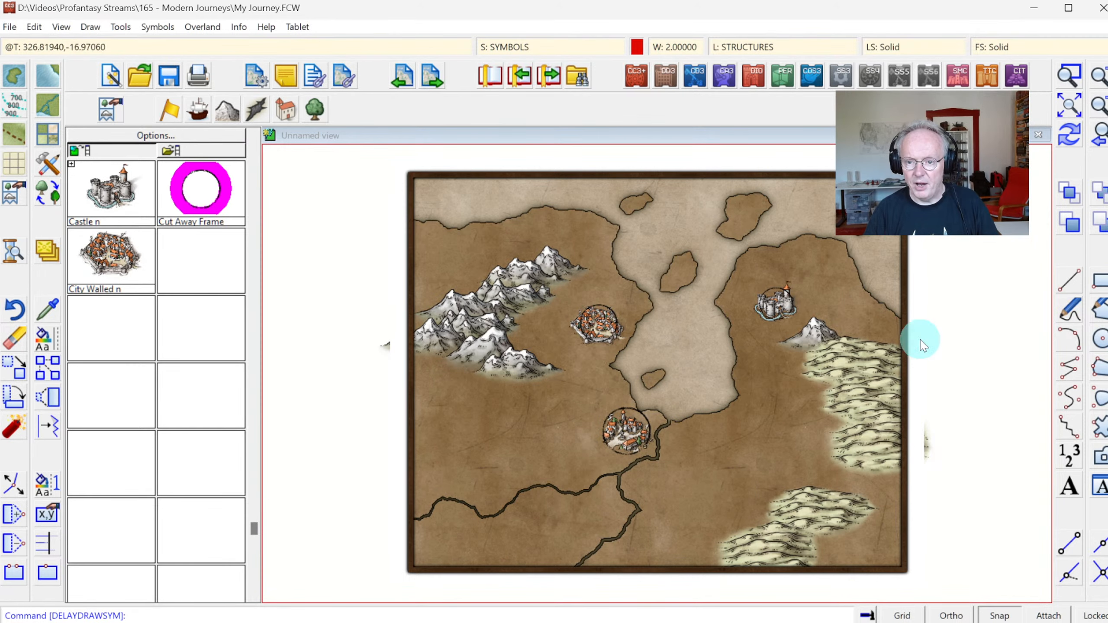
pyautogui.click(1069, 75)
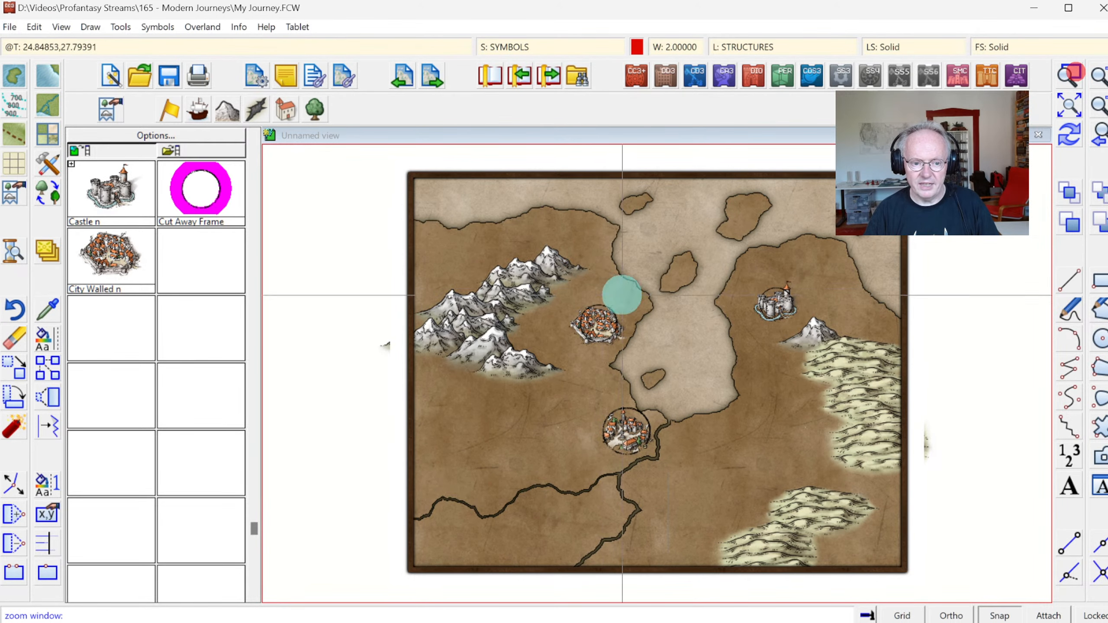
pyautogui.click(538, 284)
pyautogui.click(656, 372)
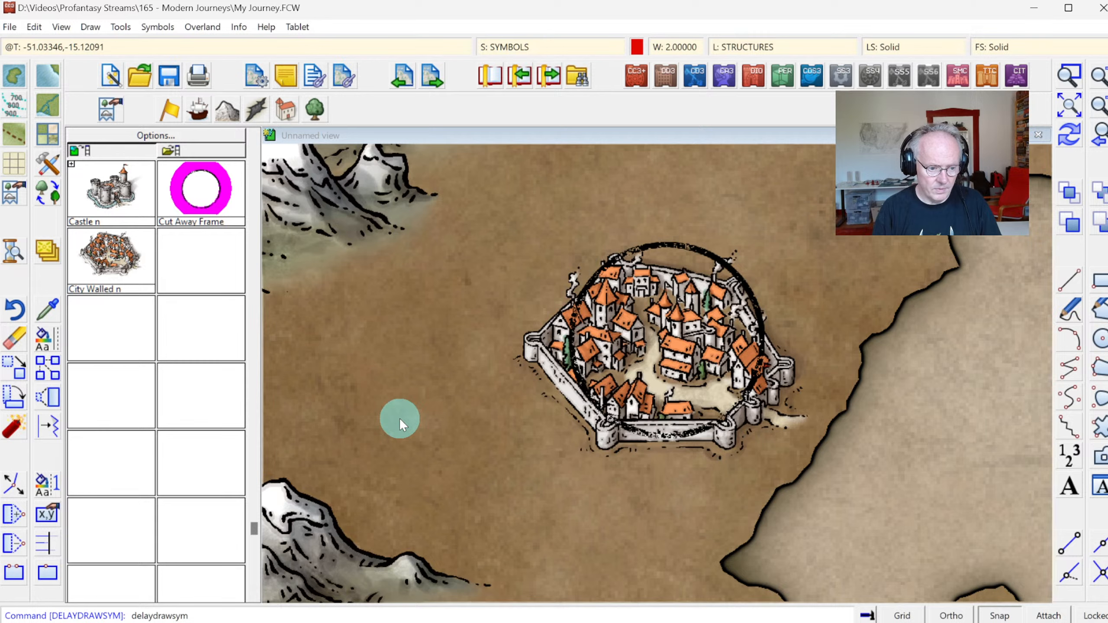
pyautogui.press('Return')
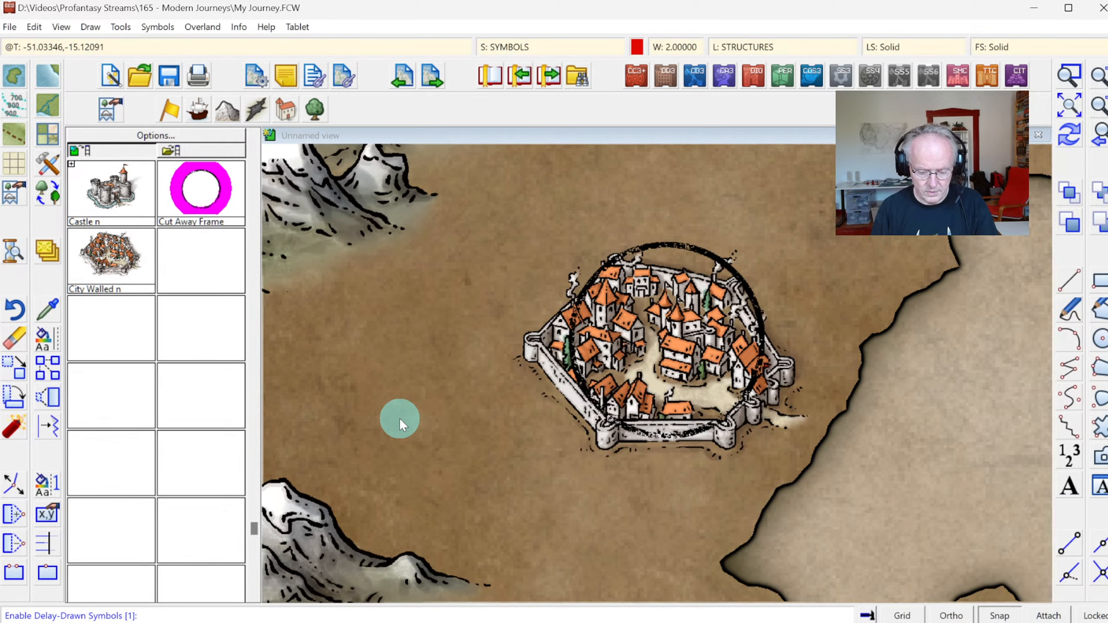
pyautogui.write('1')
pyautogui.press('Return')
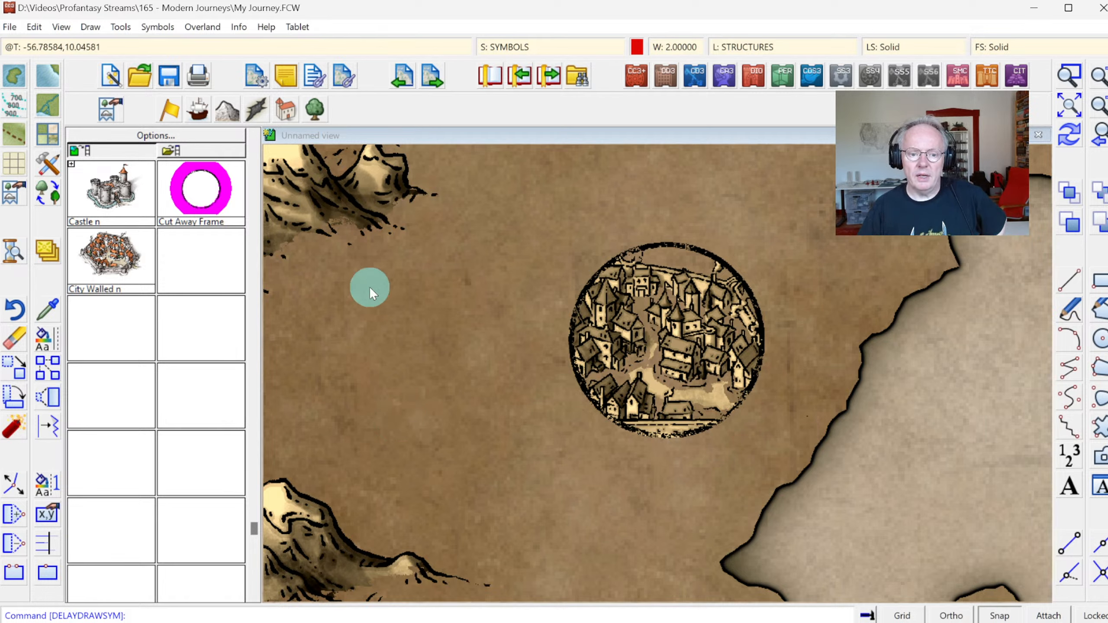
# Compare the framed walled city and the other settlements at whole-map and regional scale.
pyautogui.click(1066, 111)
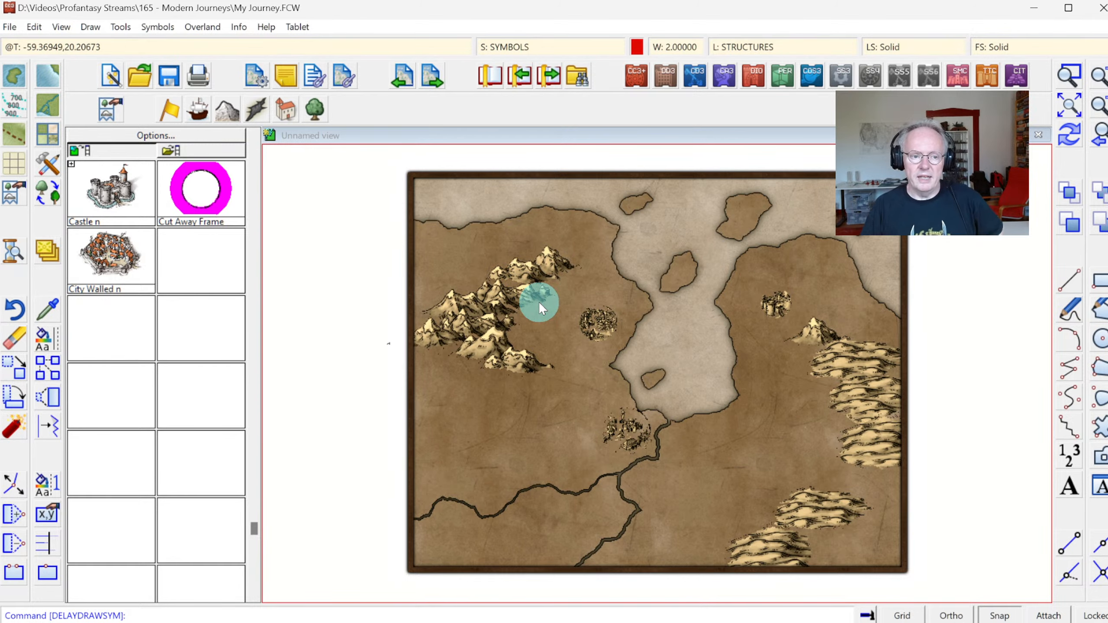
pyautogui.scroll(1, 539, 302)
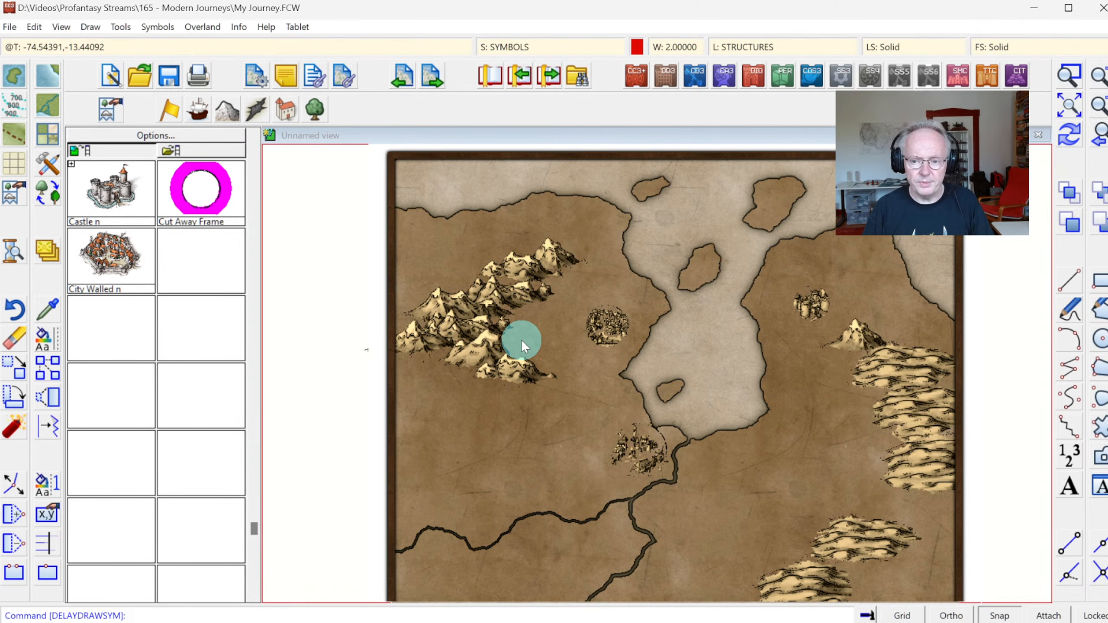
pyautogui.scroll(1, 522, 340)
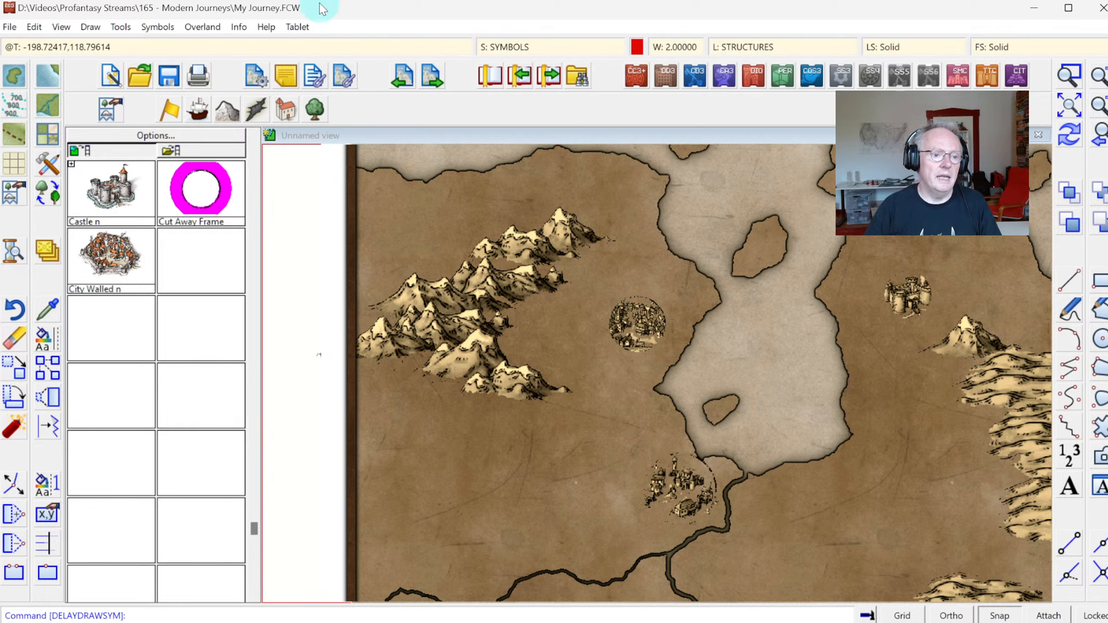
# Open the drawing's macros for editing, look through the macro text and close it without changes.
pyautogui.click(121, 27)
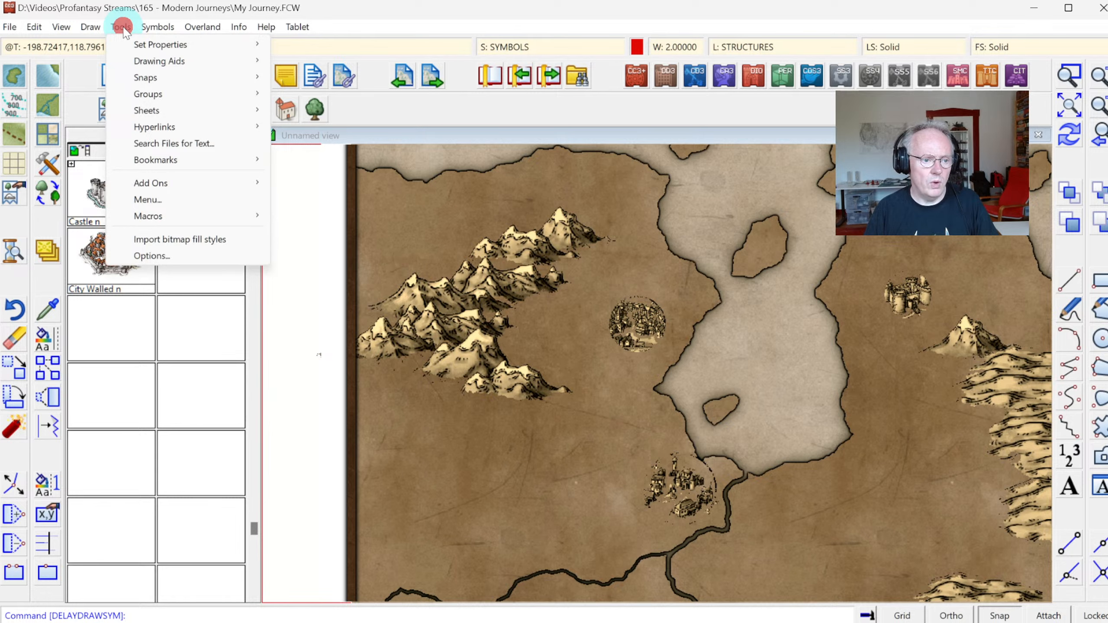
pyautogui.click(173, 215)
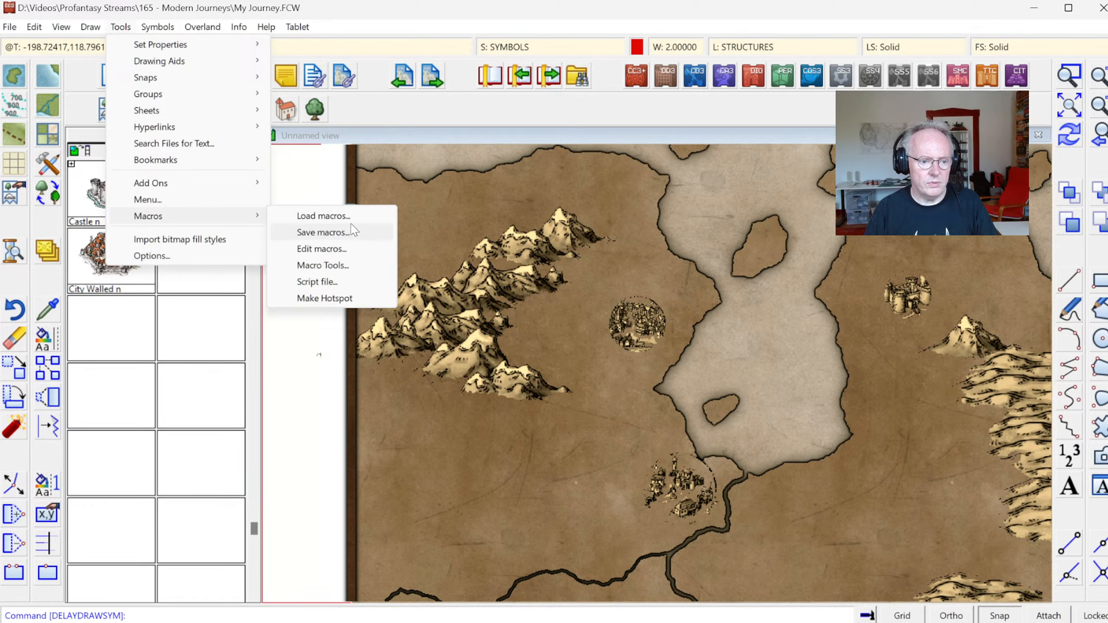
pyautogui.click(253, 218)
pyautogui.click(322, 247)
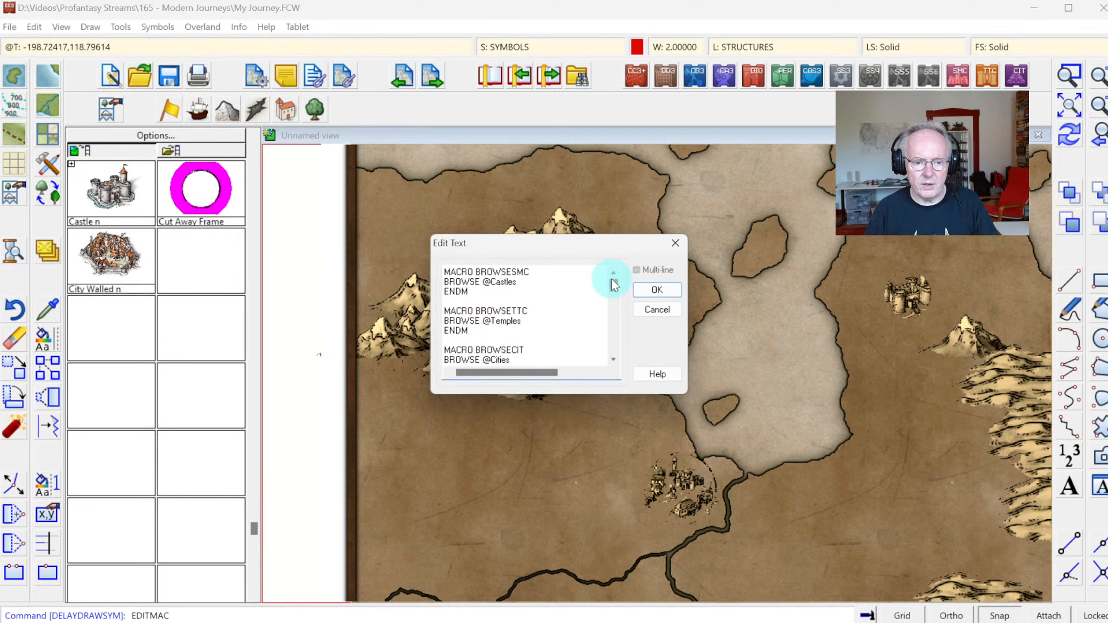
pyautogui.moveTo(615, 285)
pyautogui.mouseDown()
pyautogui.moveTo(613, 368)
pyautogui.moveTo(613, 270)
pyautogui.mouseUp()
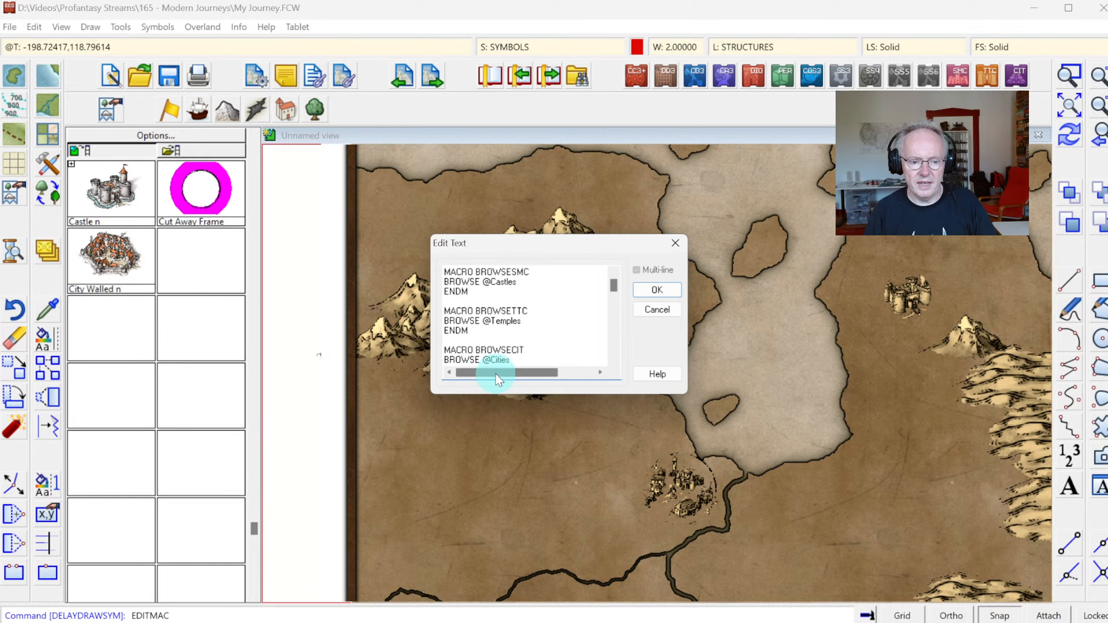
pyautogui.moveTo(498, 379); pyautogui.dragTo(432, 373)
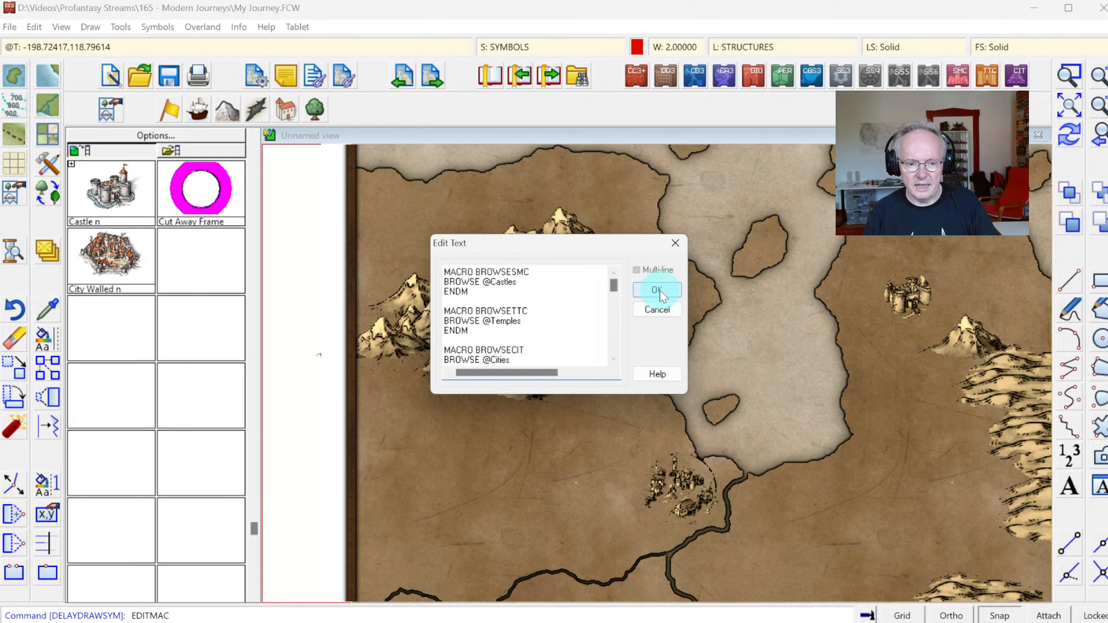
pyautogui.click(676, 243)
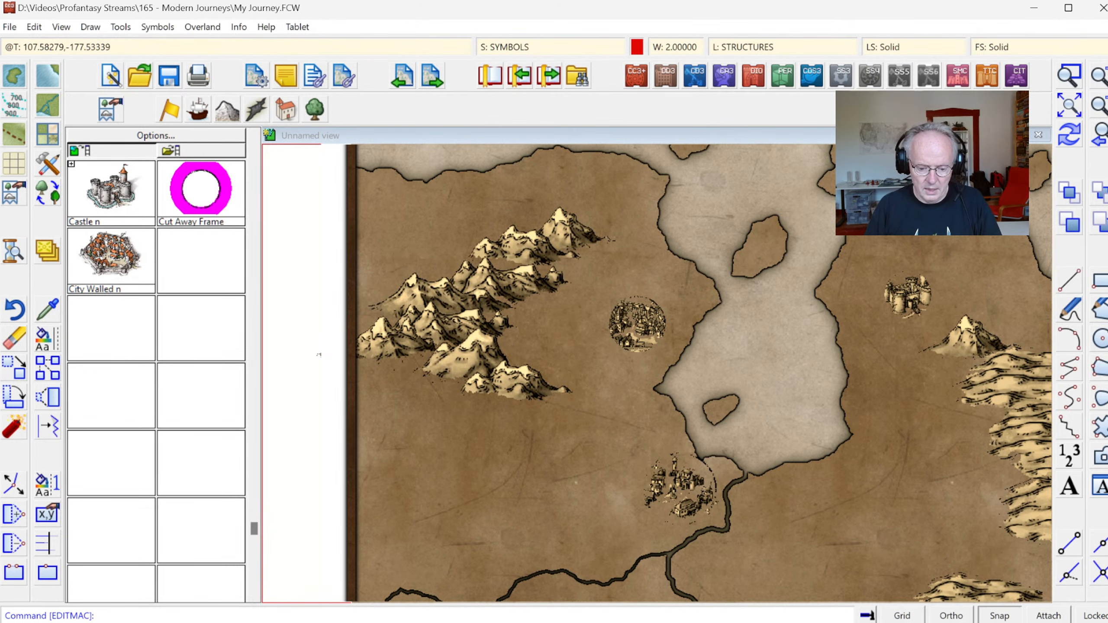
# Switch to File Explorer, go to D:\ProgramData\CC3Plus and locate the Fcw32.mac macro file.
pyautogui.press('super+e')
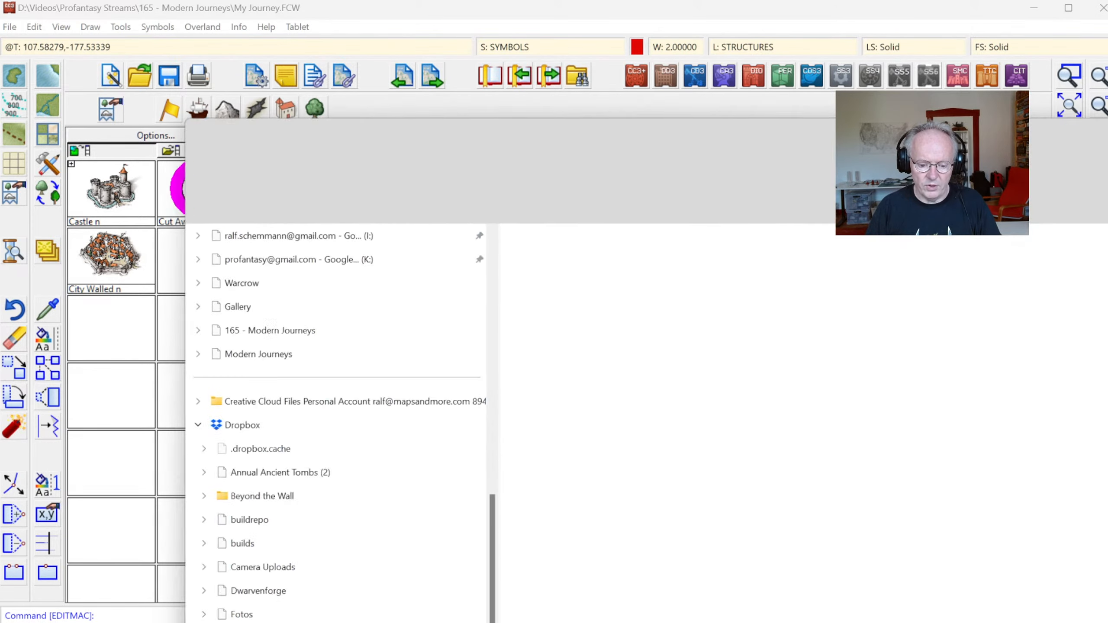
pyautogui.click(600, 535)
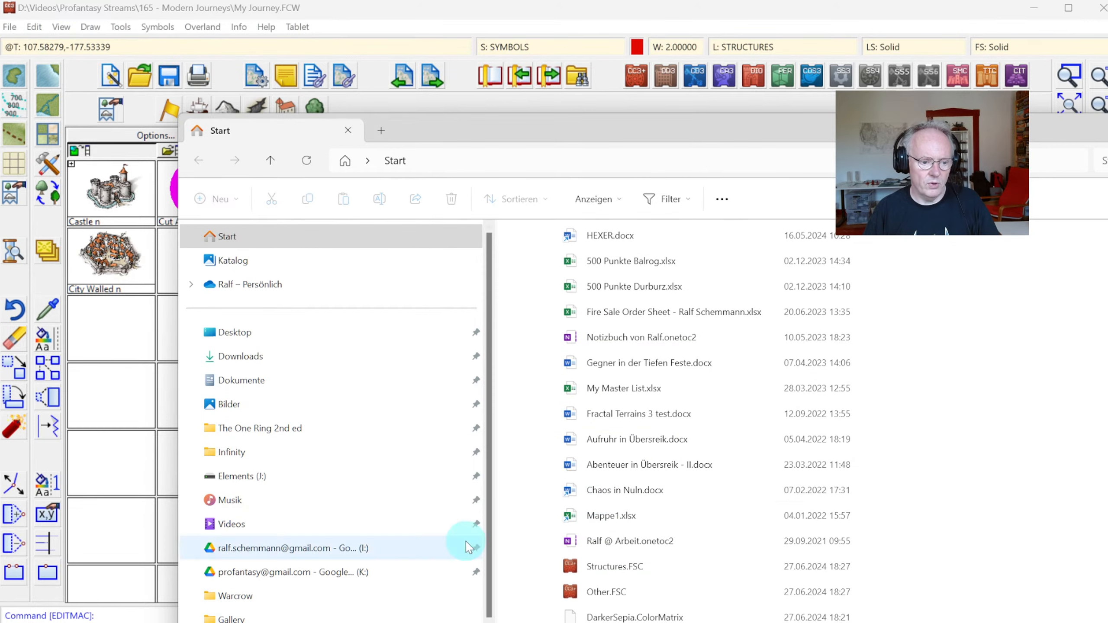
pyautogui.scroll(-10, 472, 541)
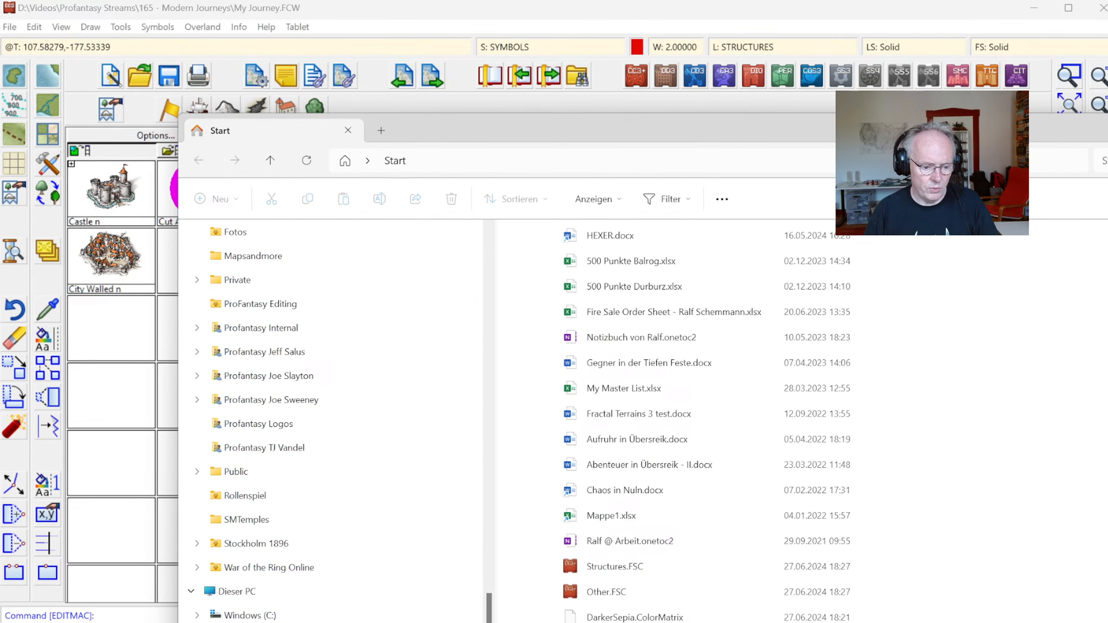
pyautogui.click(244, 622)
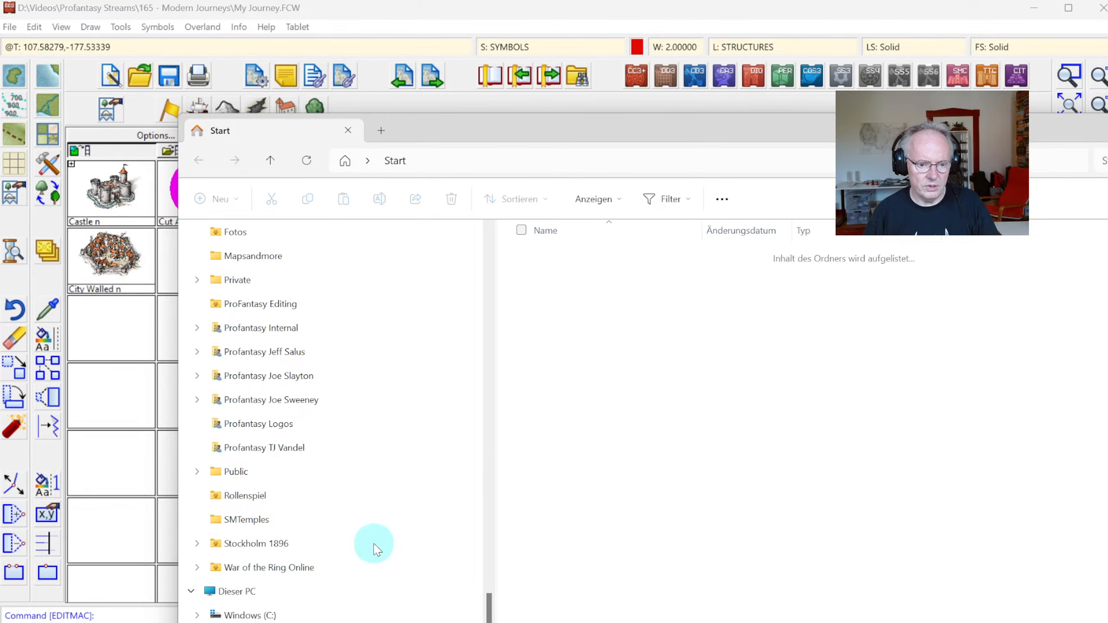
pyautogui.doubleClick(578, 427)
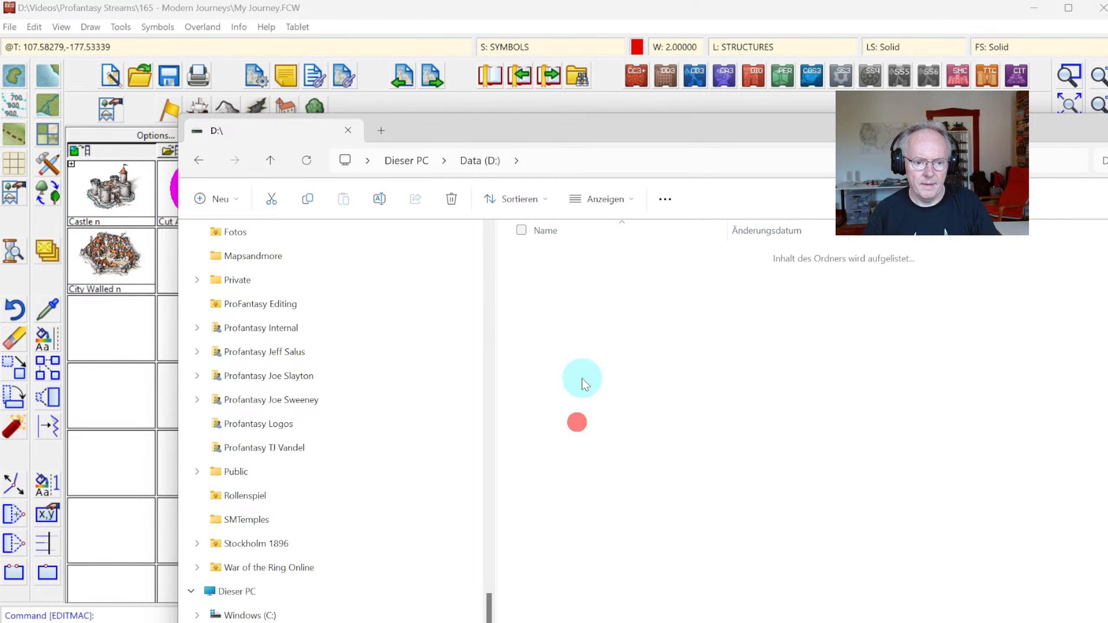
pyautogui.doubleClick(565, 272)
pyautogui.scroll(-20, 680, 436)
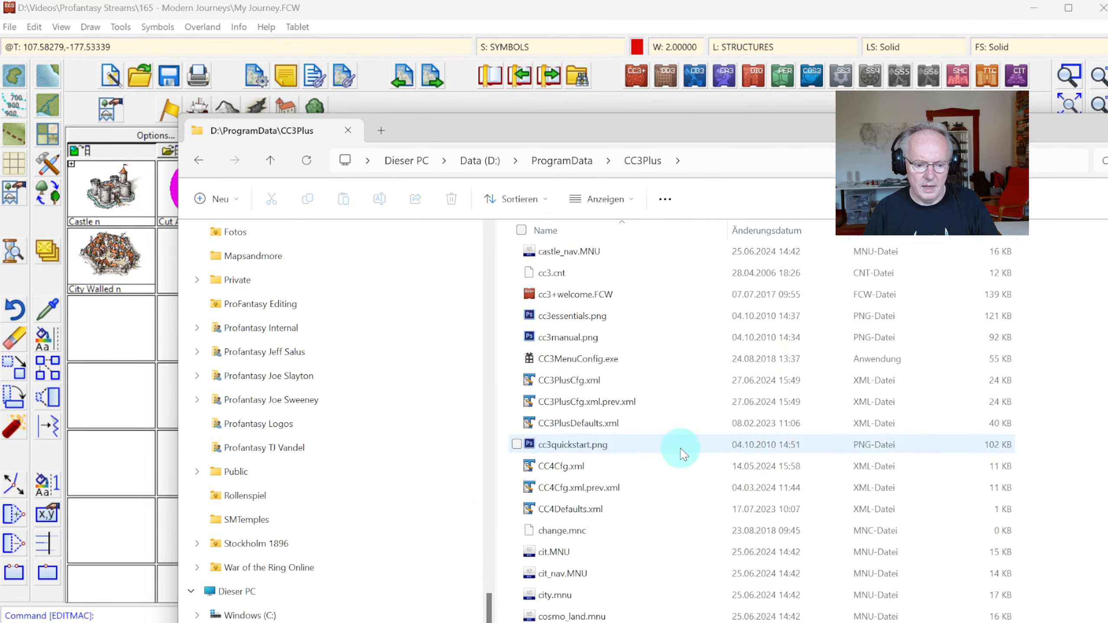
pyautogui.scroll(-10, 611, 437)
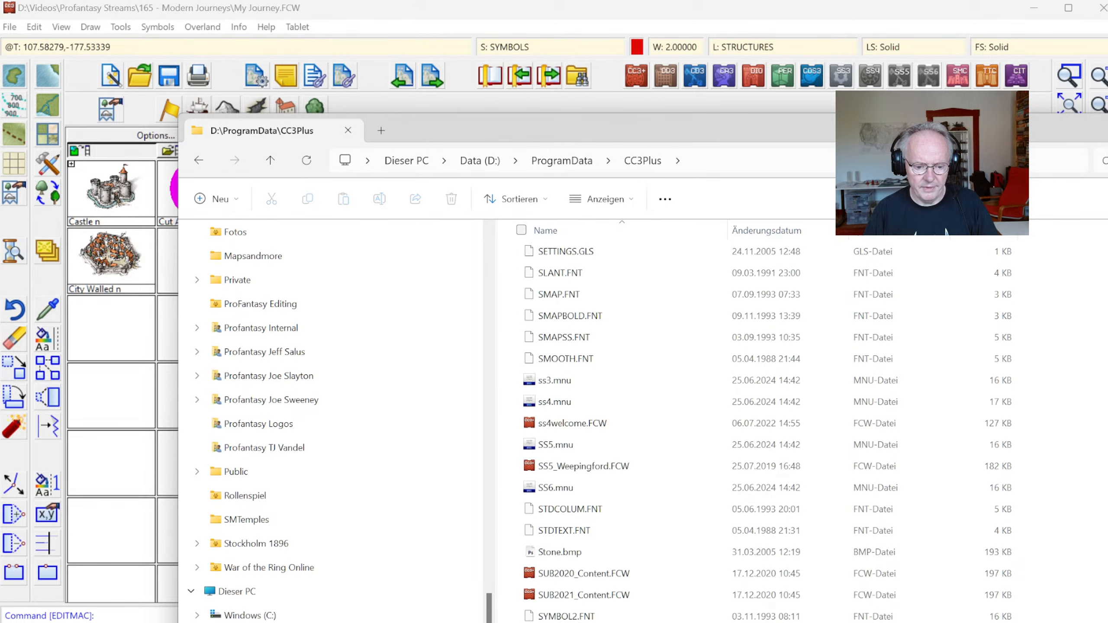
pyautogui.scroll(20, 607, 563)
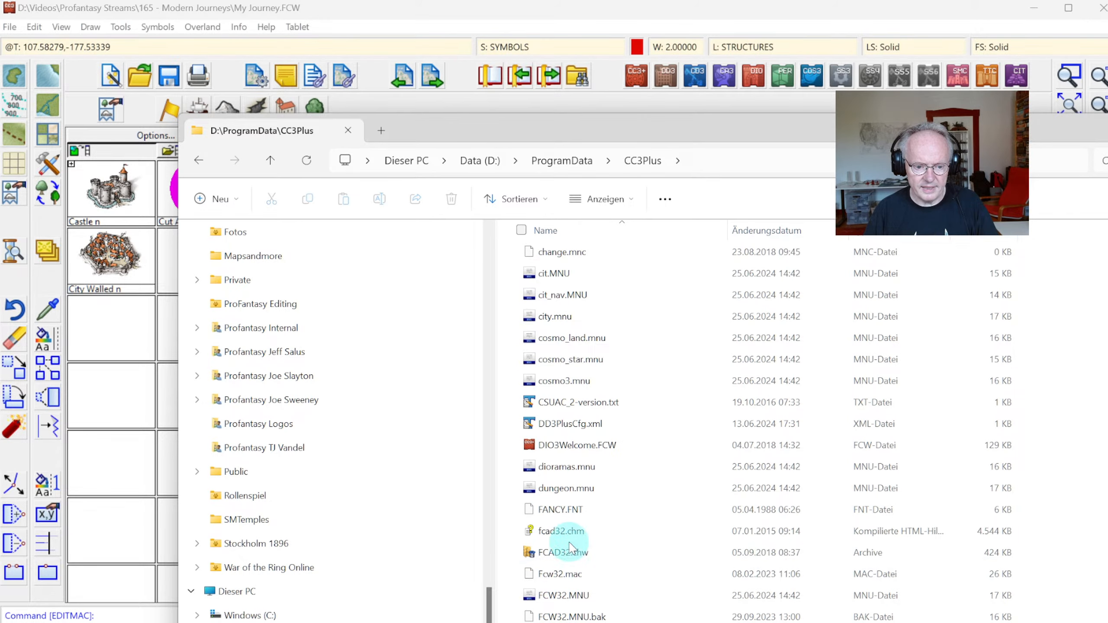
# Open Fcw32.mac in TextPad and arrange the editor and File Explorer windows so the macro text is unobstructed.
pyautogui.click(561, 575)
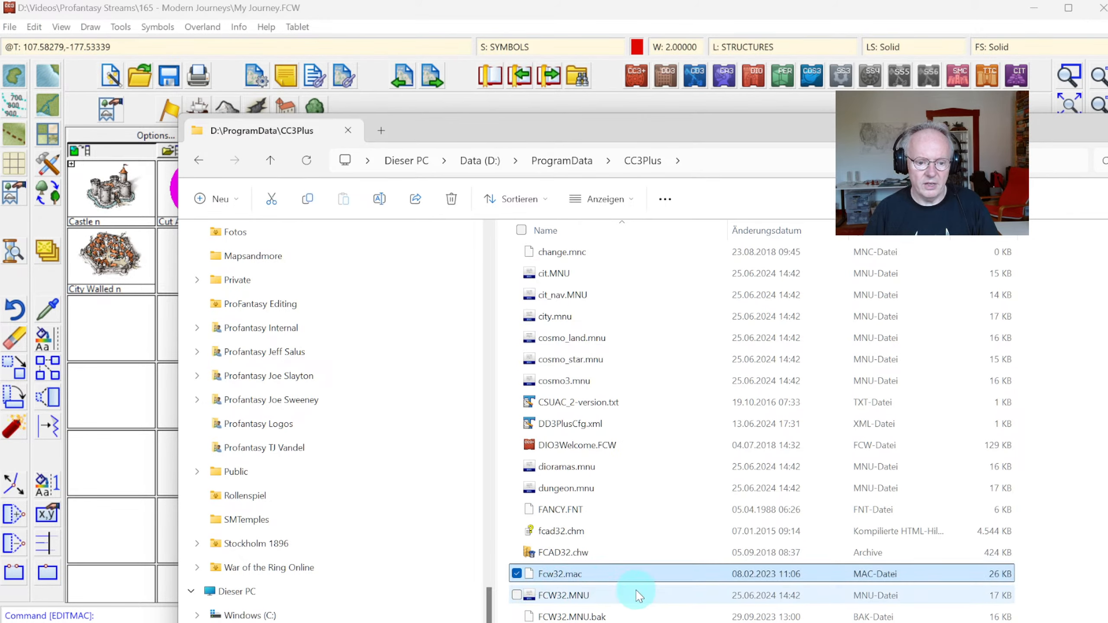
pyautogui.click(577, 574)
pyautogui.rightClick(581, 570)
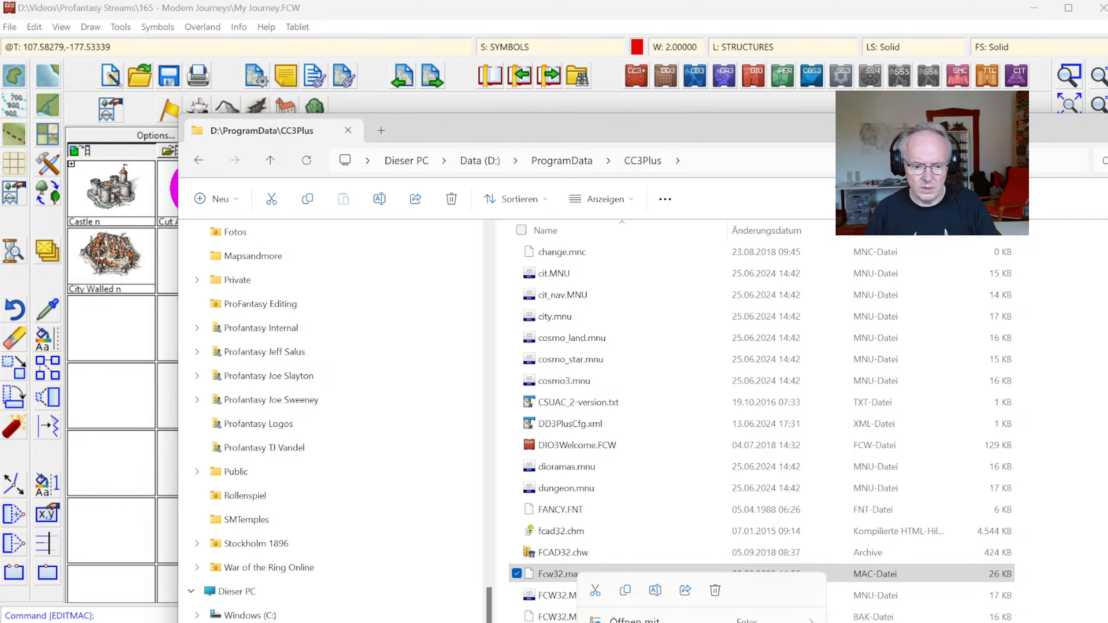
pyautogui.moveTo(649, 619)
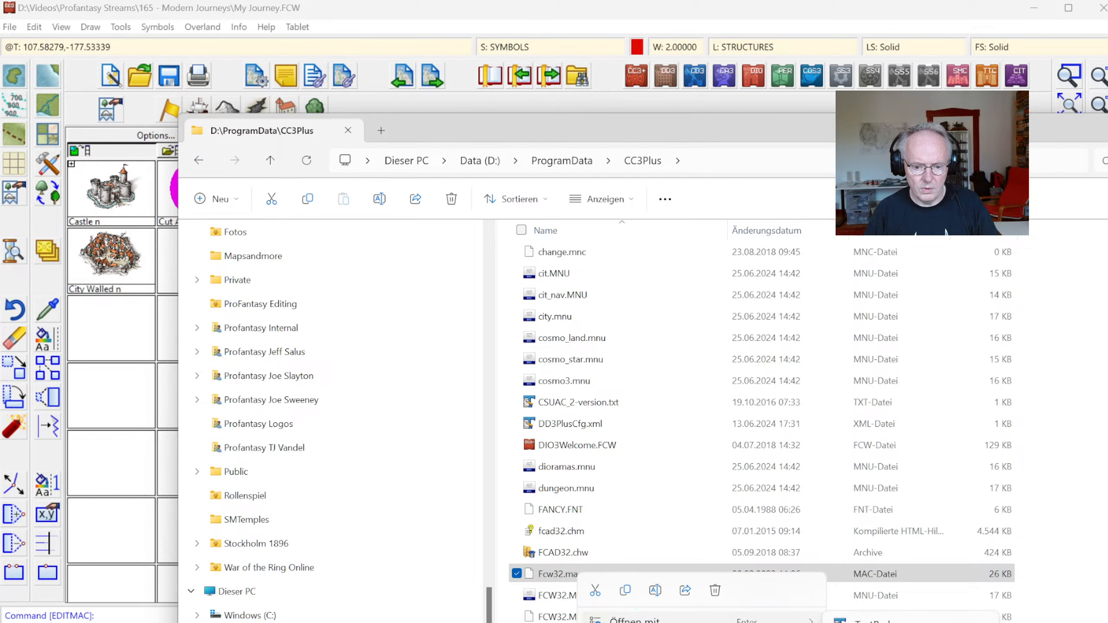
pyautogui.click(862, 620)
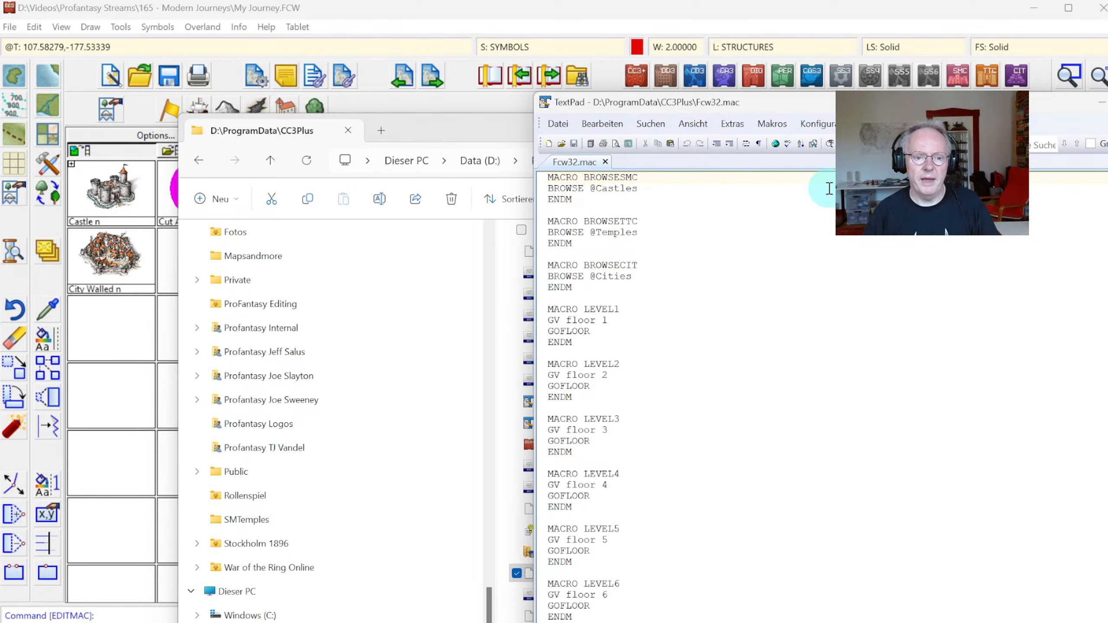
pyautogui.moveTo(851, 103); pyautogui.dragTo(568, 33)
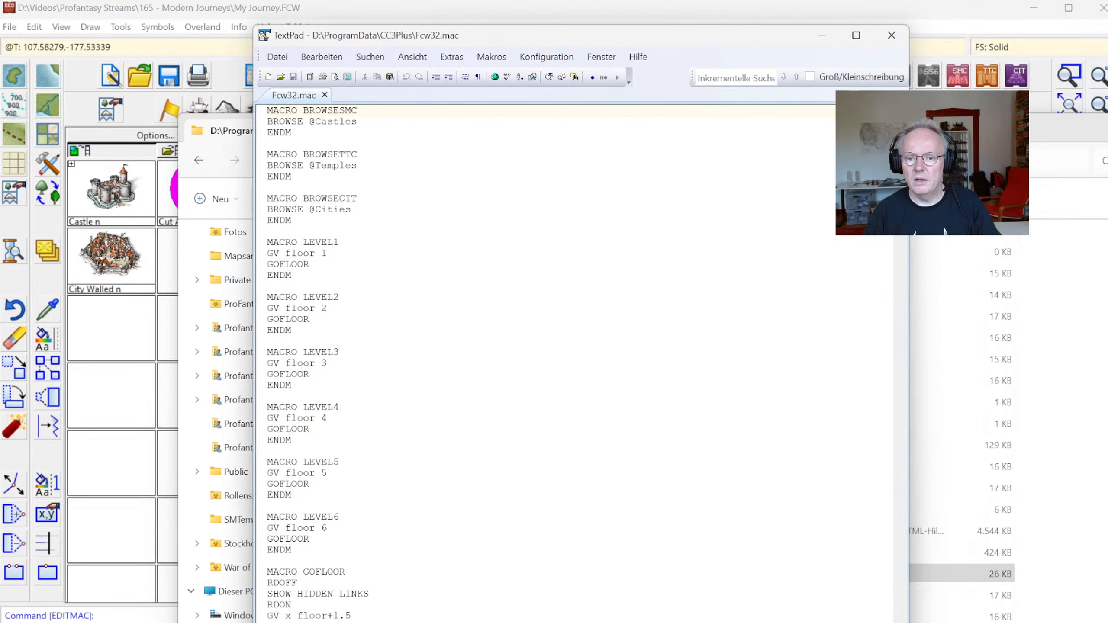
pyautogui.moveTo(223, 130); pyautogui.dragTo(984, 380)
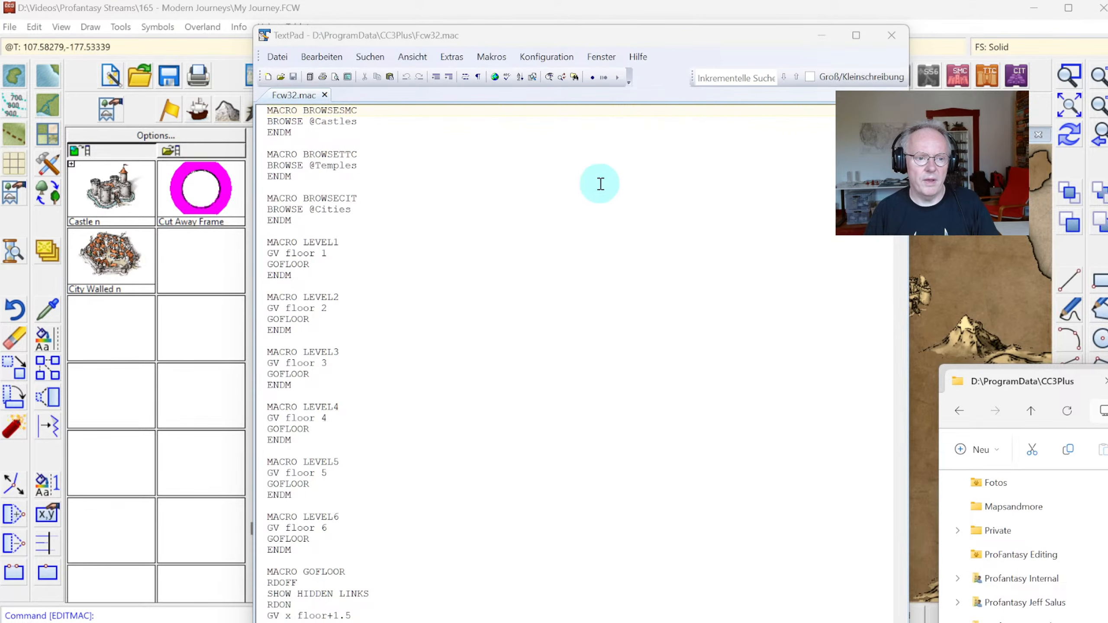
# Add an empty macro named SYMEFFECTON, closed with ENDM, above the first macro in Fcw32.mac.
pyautogui.click(413, 165)
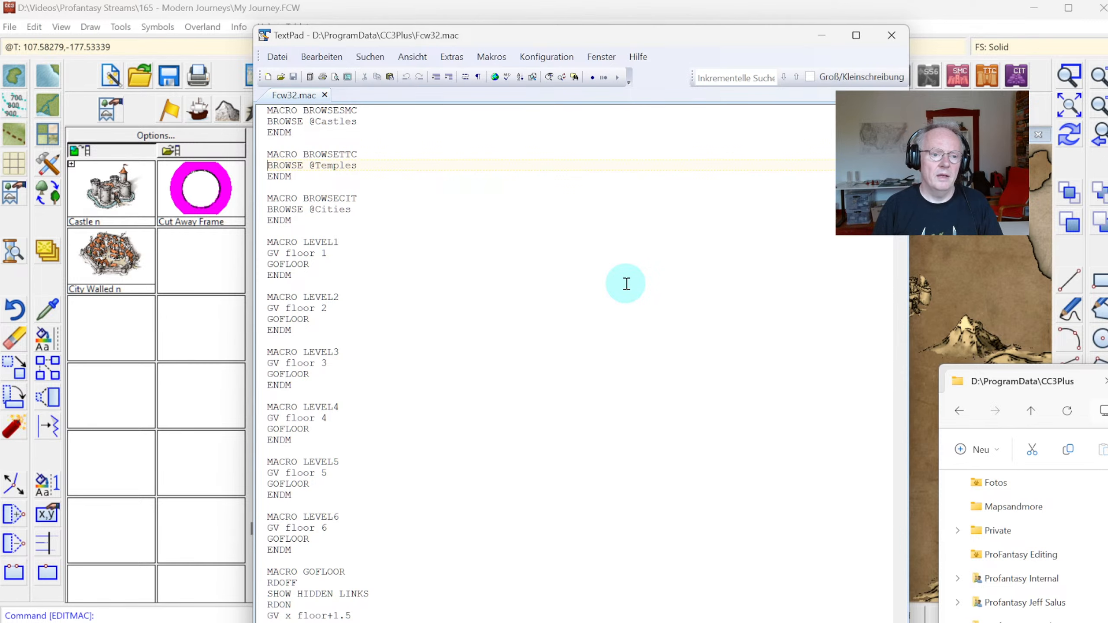
pyautogui.press('Home')
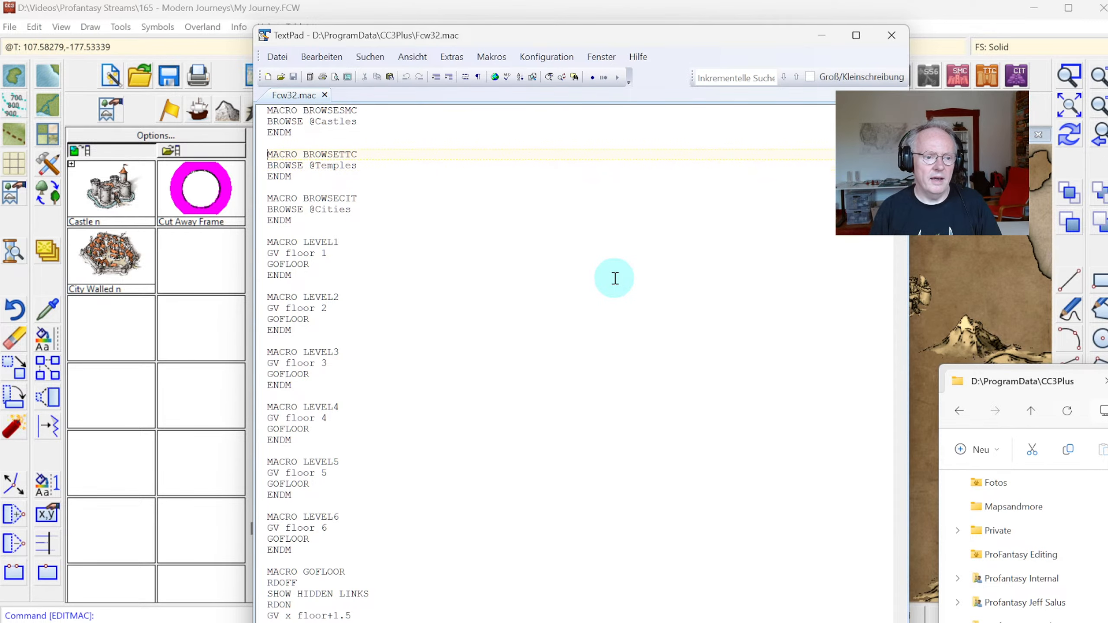
pyautogui.press('Return')
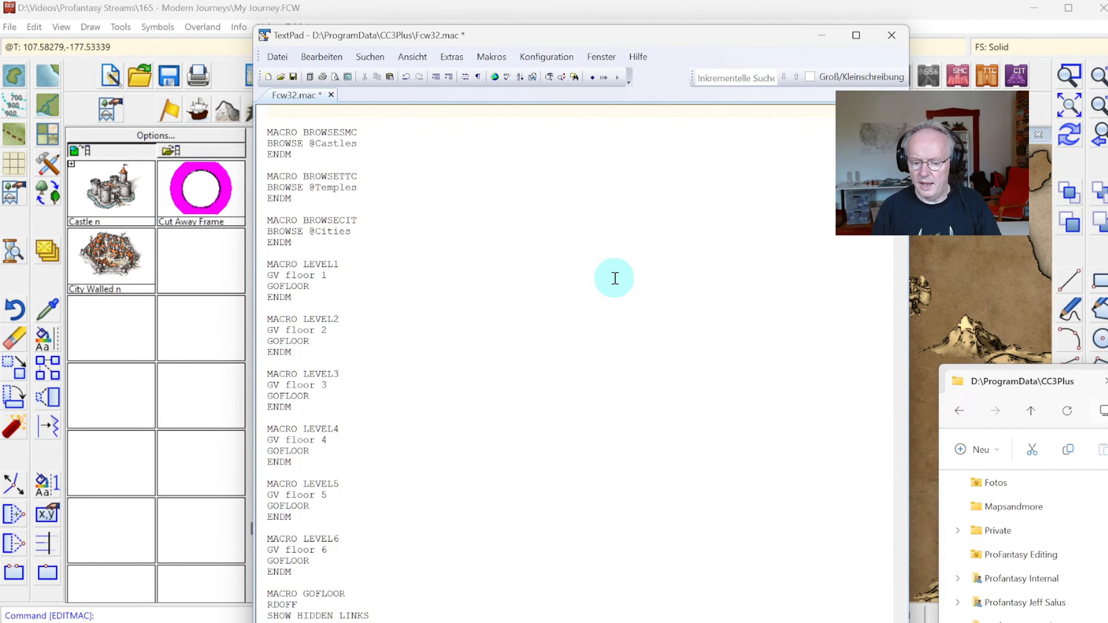
pyautogui.write('Mac')
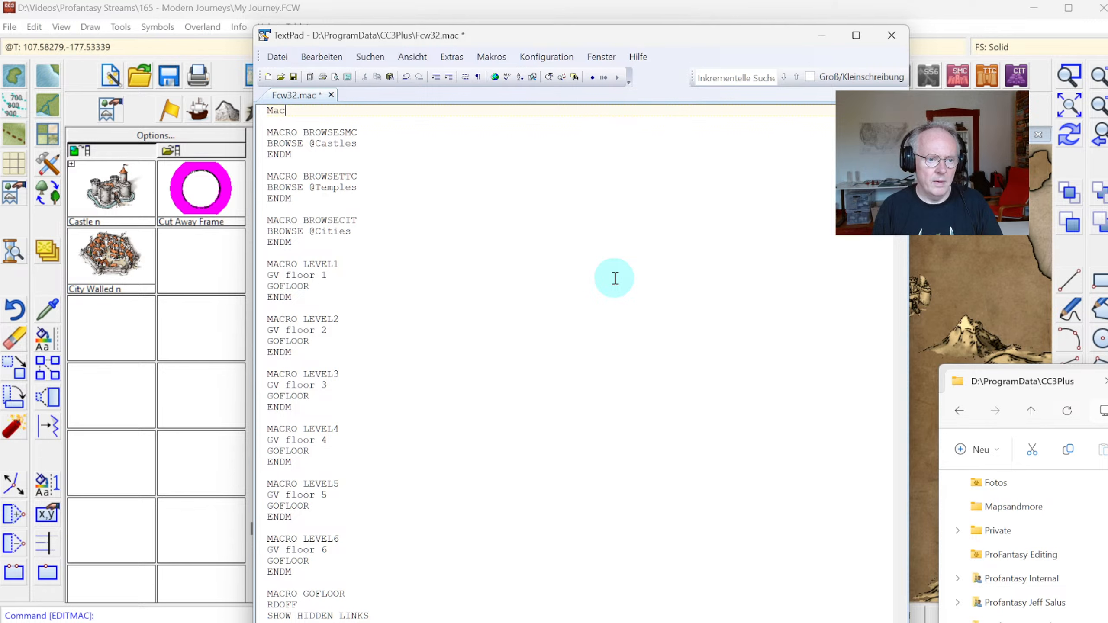
pyautogui.press('BackSpace')
pyautogui.press('BackSpace')
pyautogui.write('ACRO')
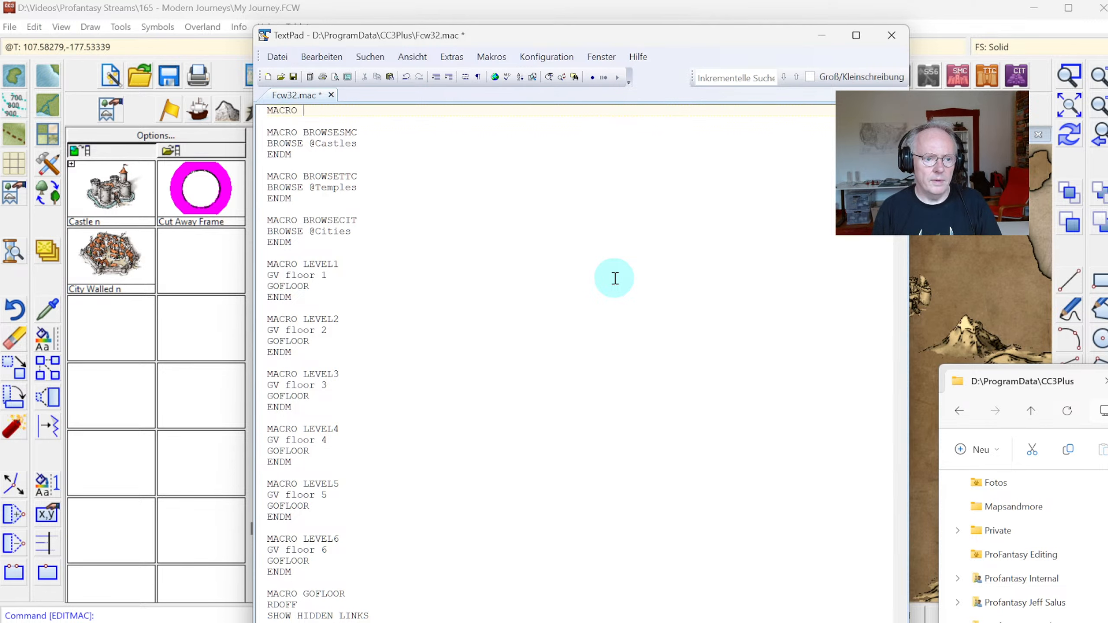
pyautogui.write(' SYME')
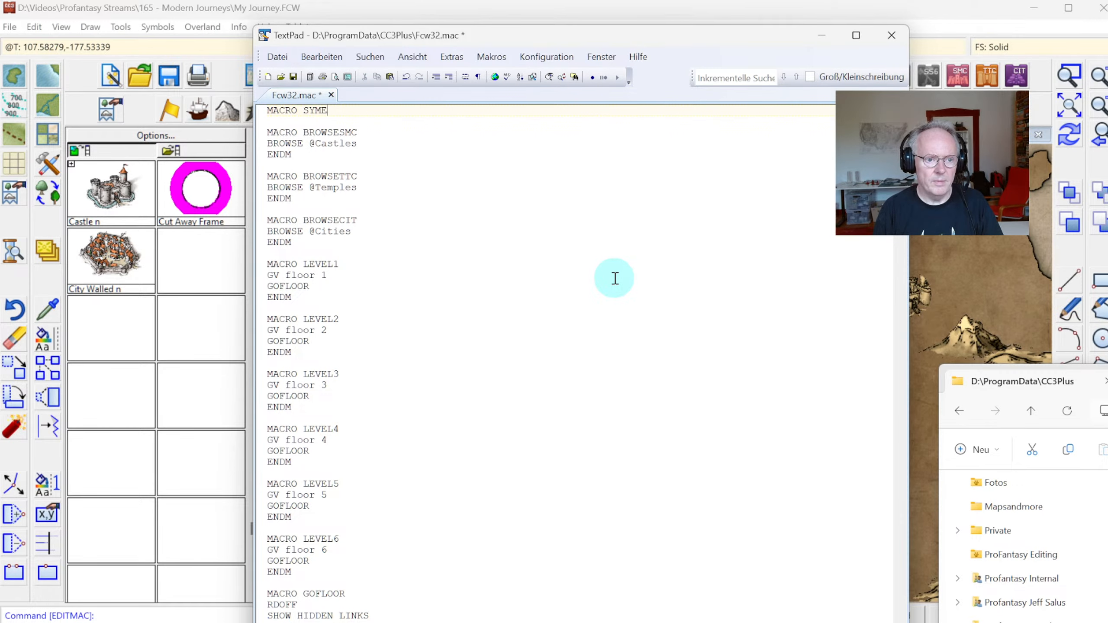
pyautogui.write('FFECT')
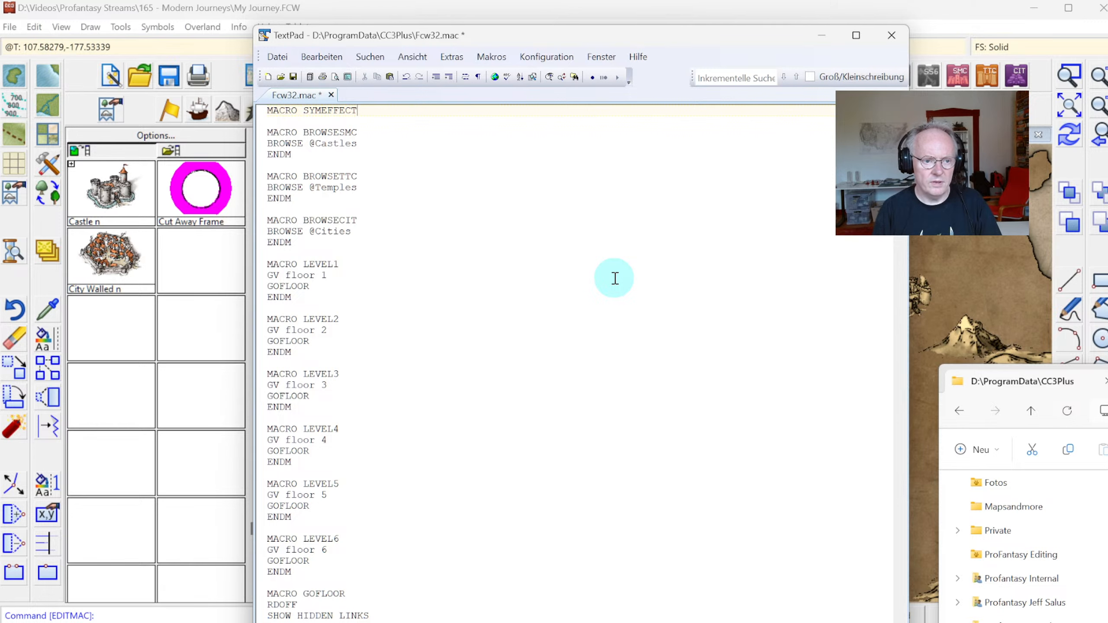
pyautogui.write('ON')
pyautogui.press('Return')
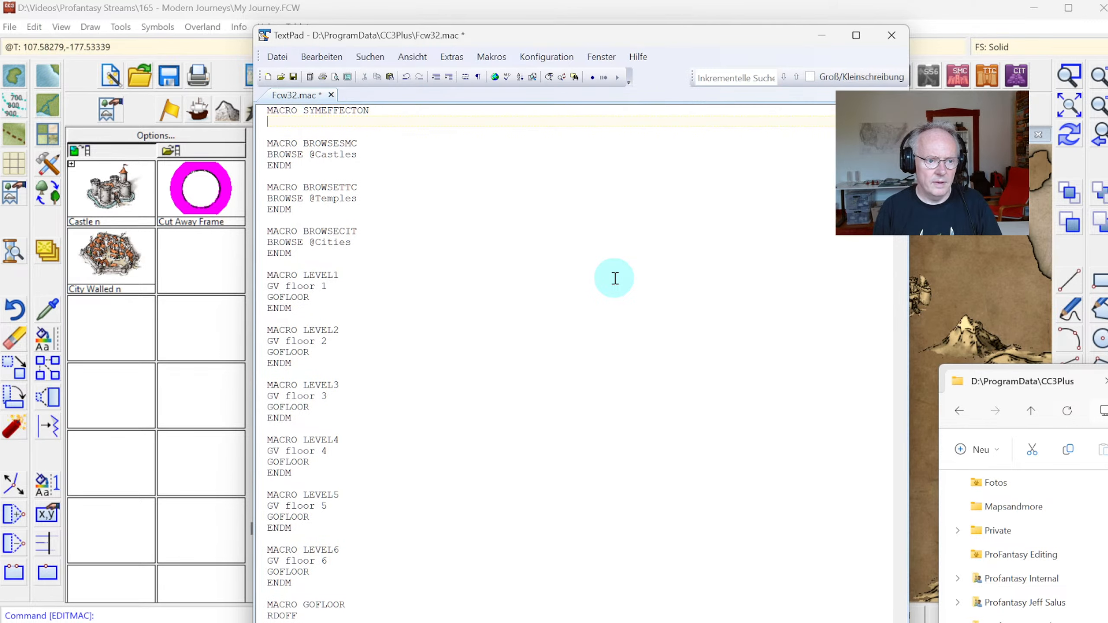
pyautogui.write('ENDM')
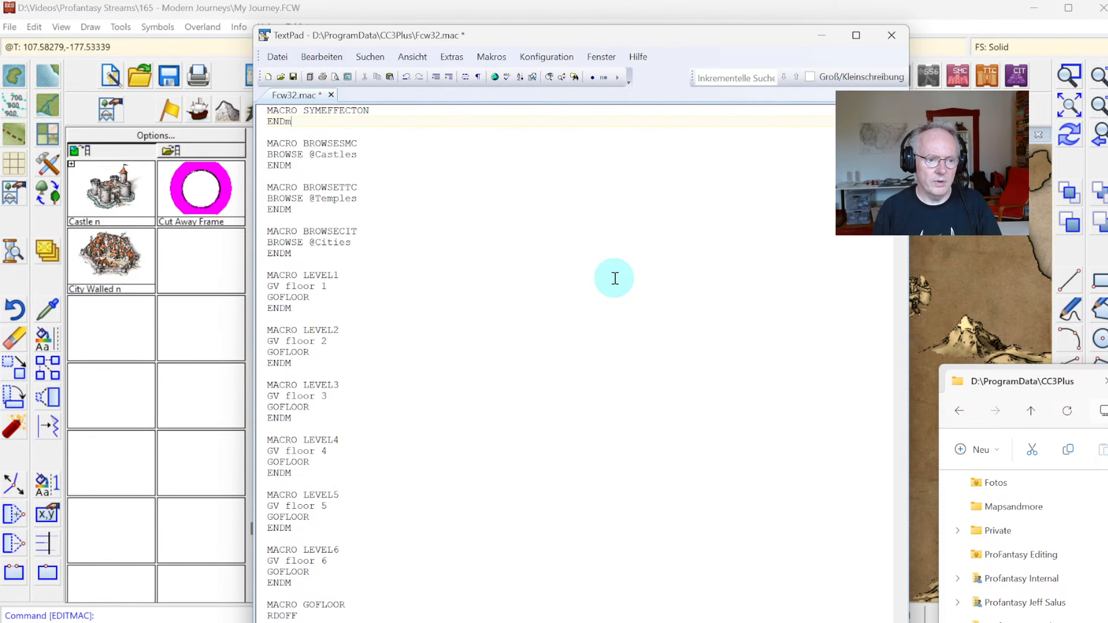
# Add the command line DELAYDRAWSYM 0 inside the SYMEFFECTON macro, above its ENDM line.
pyautogui.press('Return')
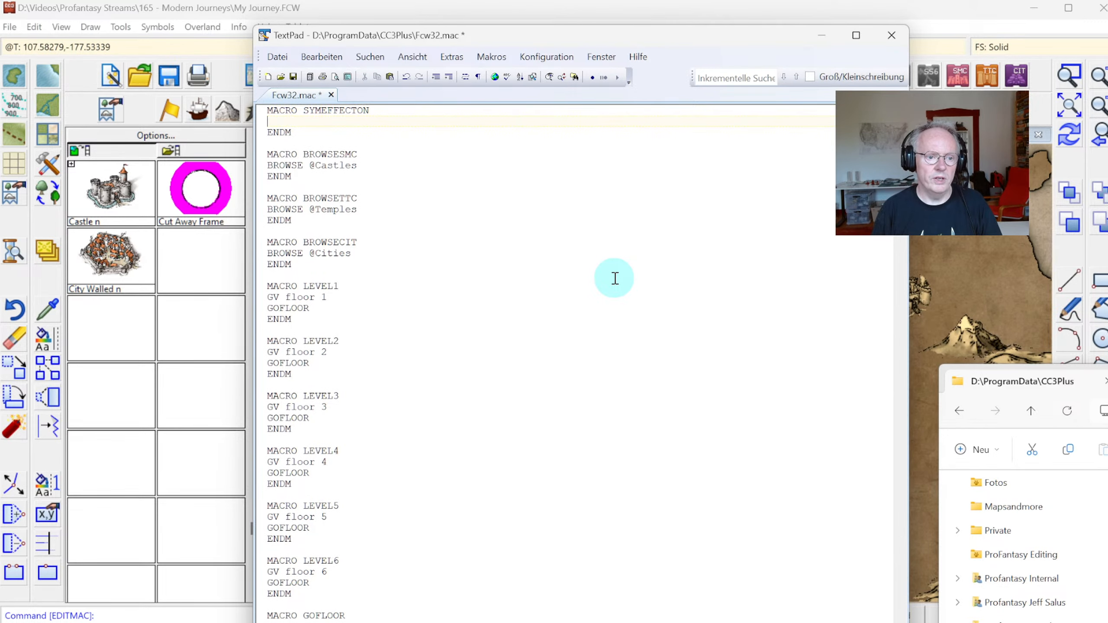
pyautogui.write('D')
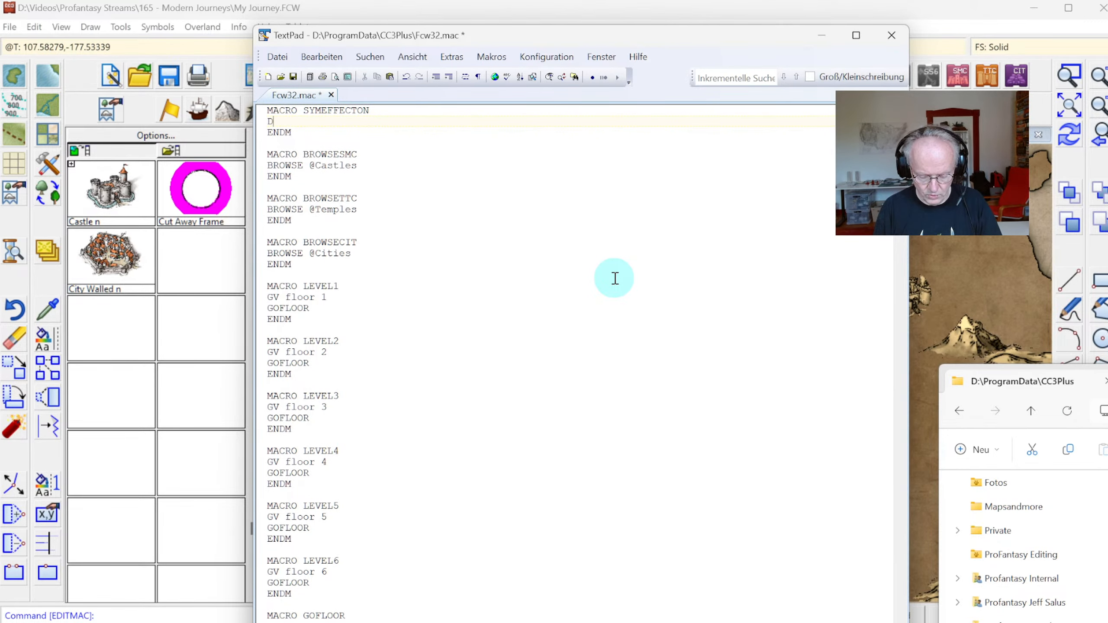
pyautogui.write('ELAYD')
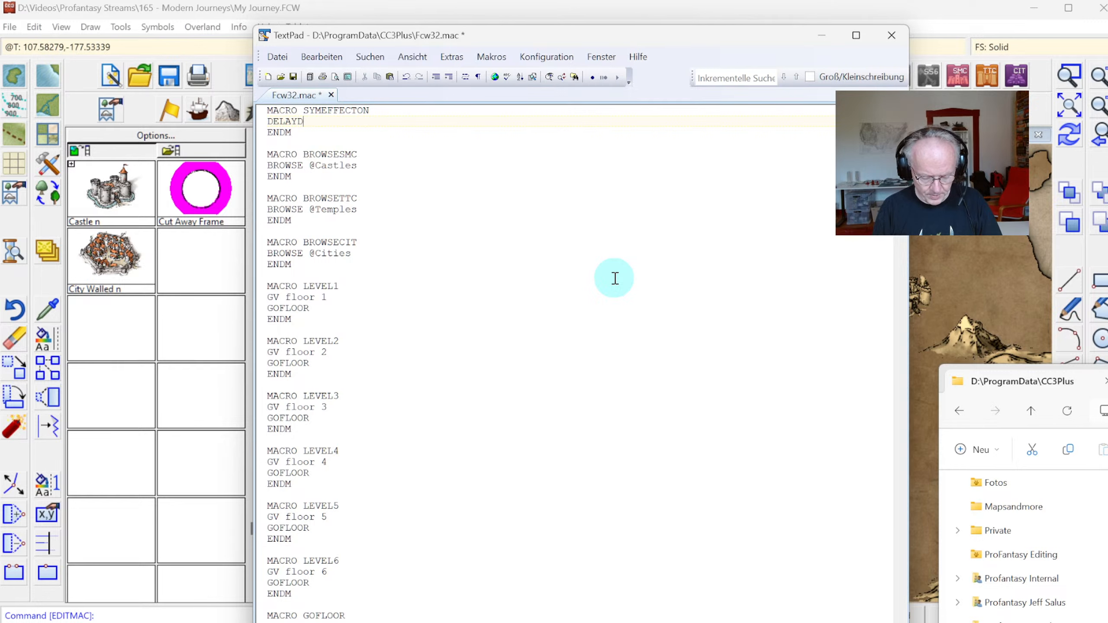
pyautogui.write('RAWSYM 0')
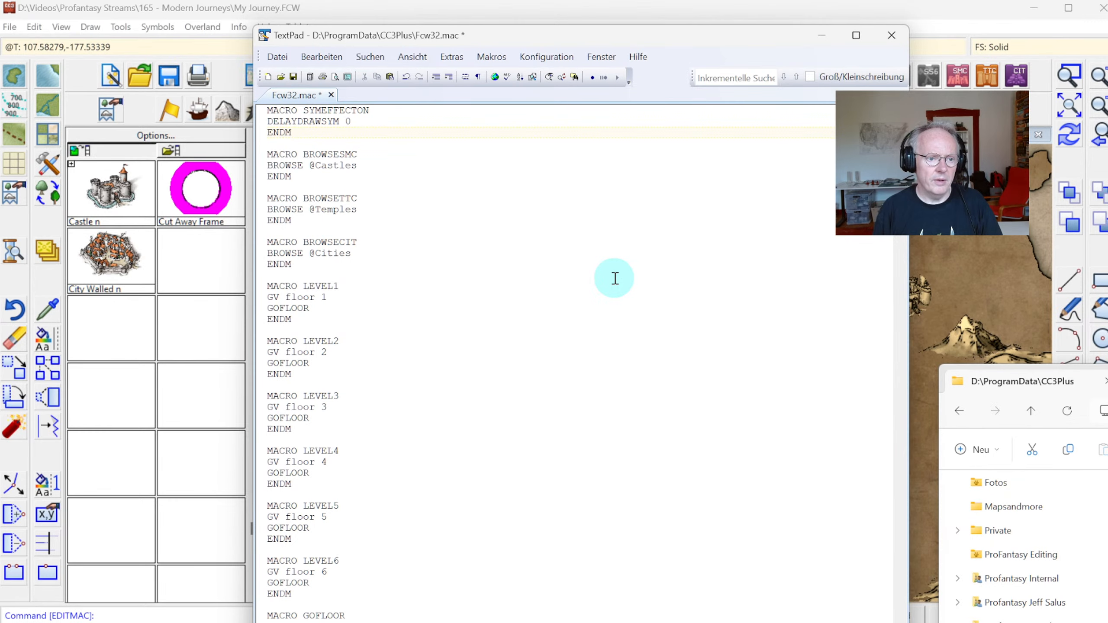
# Duplicate the complete SYMEFFECTON macro directly below the original, with blank lines separating it from its neighbours.
pyautogui.hotkey('shift', 'Up')
pyautogui.hotkey('shift', 'Up')
pyautogui.hotkey('shift', 'Home')
pyautogui.hotkey('ctrl', 'c')
pyautogui.press('Down')
pyautogui.press('Down')
pyautogui.press('Down')
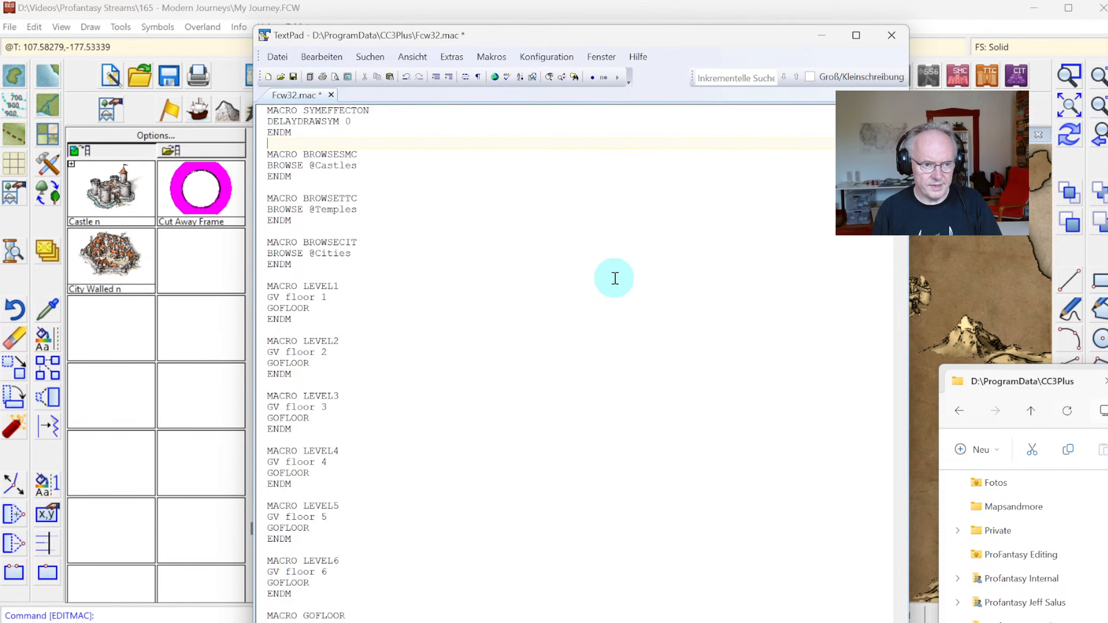
pyautogui.press('Return')
pyautogui.press('Return')
pyautogui.press('Up')
pyautogui.hotkey('ctrl', 'v')
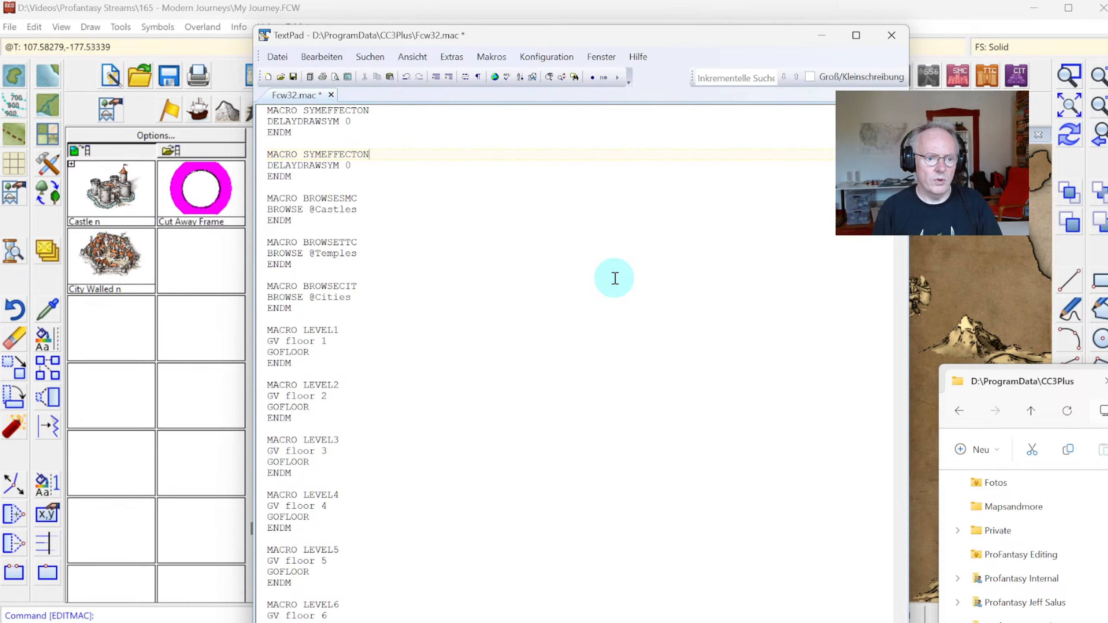
# Change the copied macro to SYMEFFECTOFF with DELAYDRAWSYM 1, then save Fcw32.mac and close TextPad.
pyautogui.write('ff')
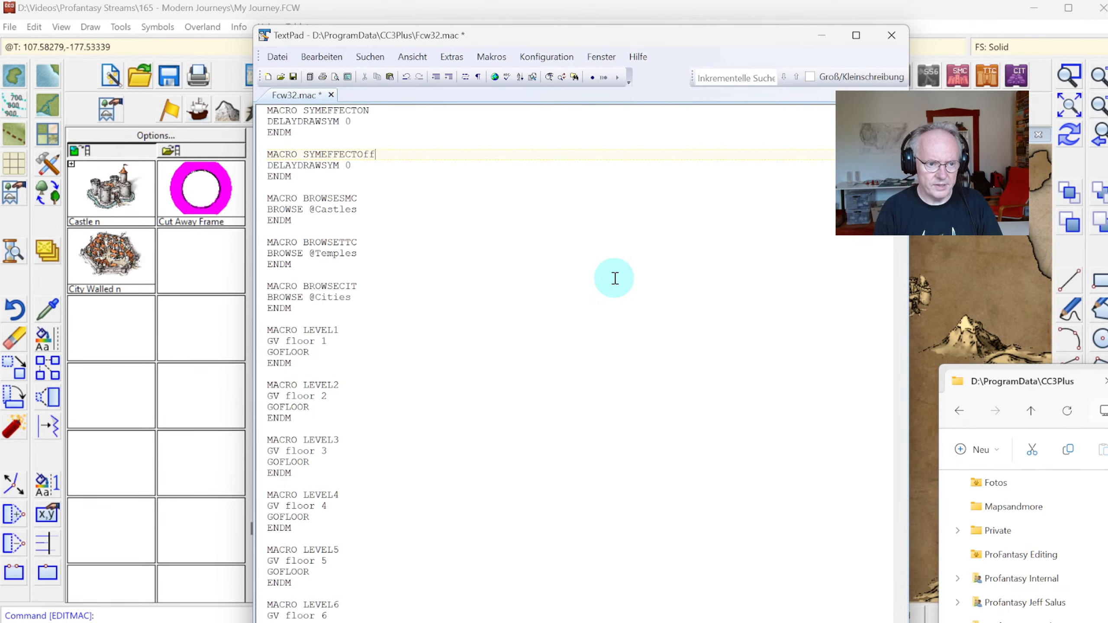
pyautogui.press('BackSpace')
pyautogui.write('FF')
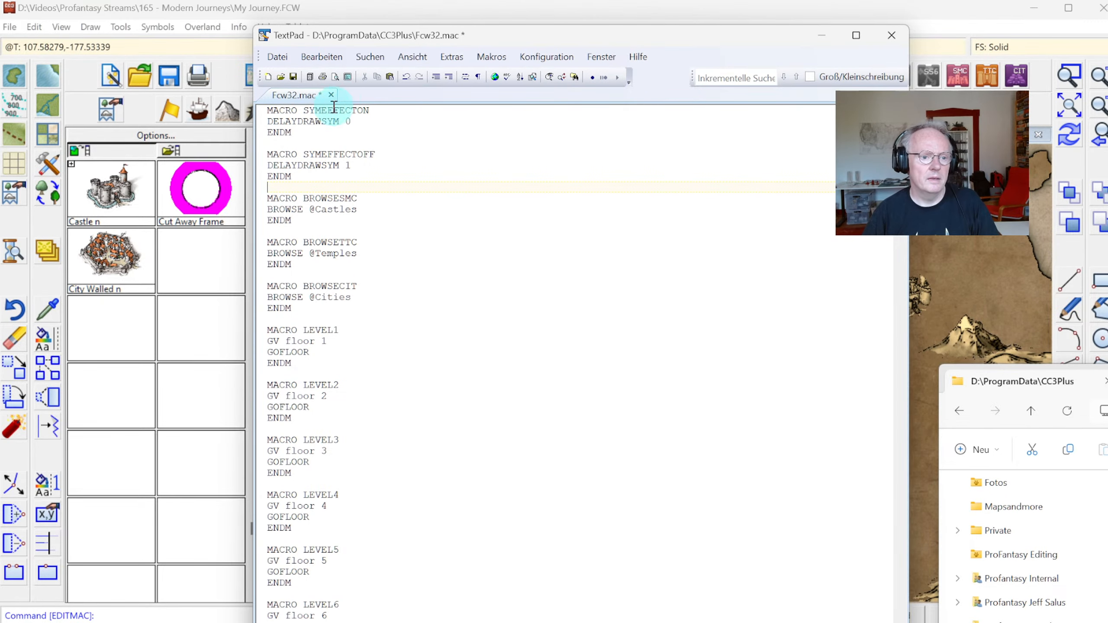
pyautogui.click(293, 77)
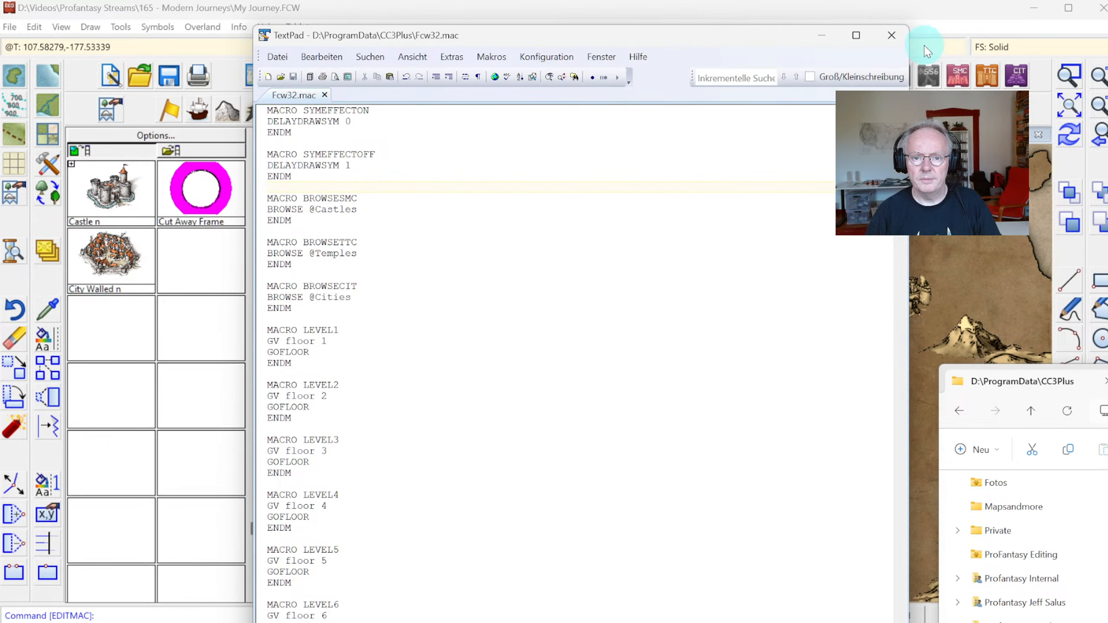
pyautogui.click(891, 36)
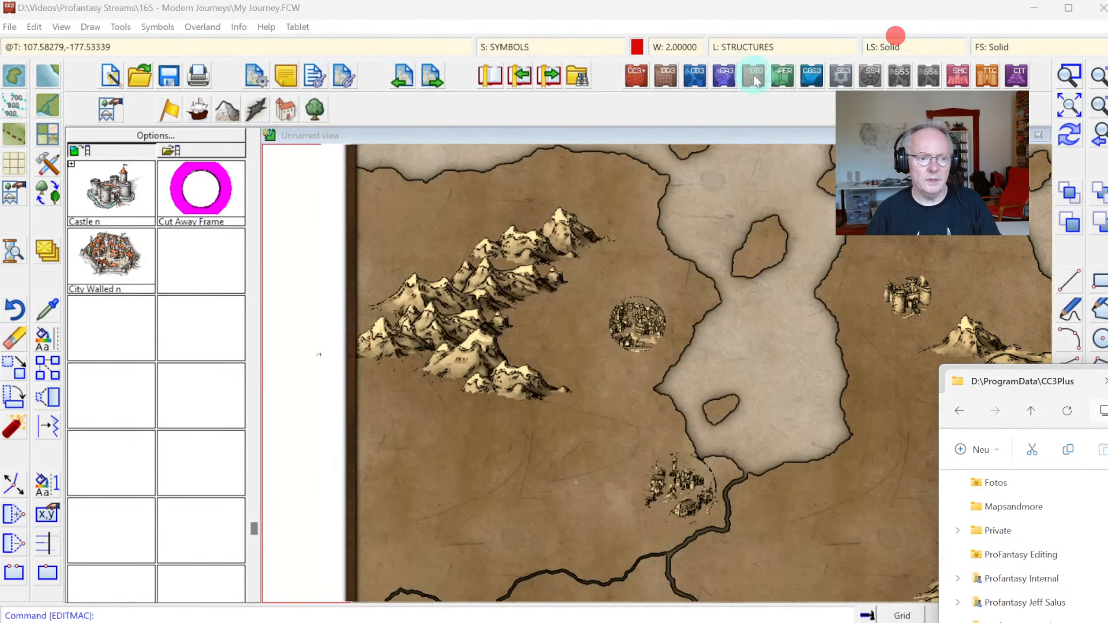
# Restart CC3+ without saving the drawing changes and activate sheet effects in My Journey.FCW.
pyautogui.doubleClick(9, 7)
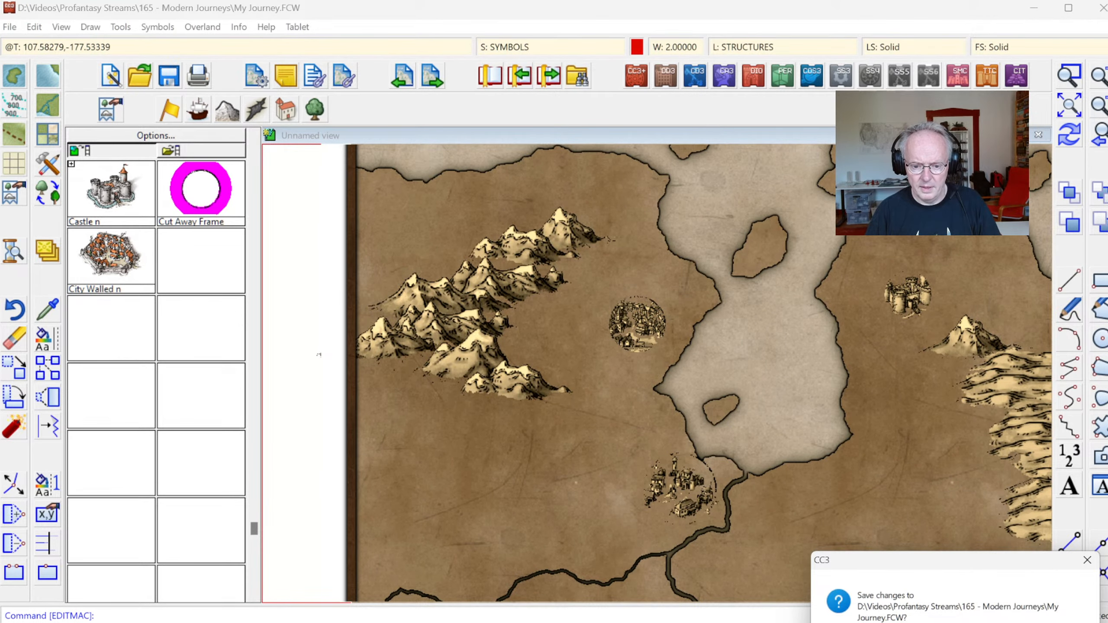
pyautogui.press('n')
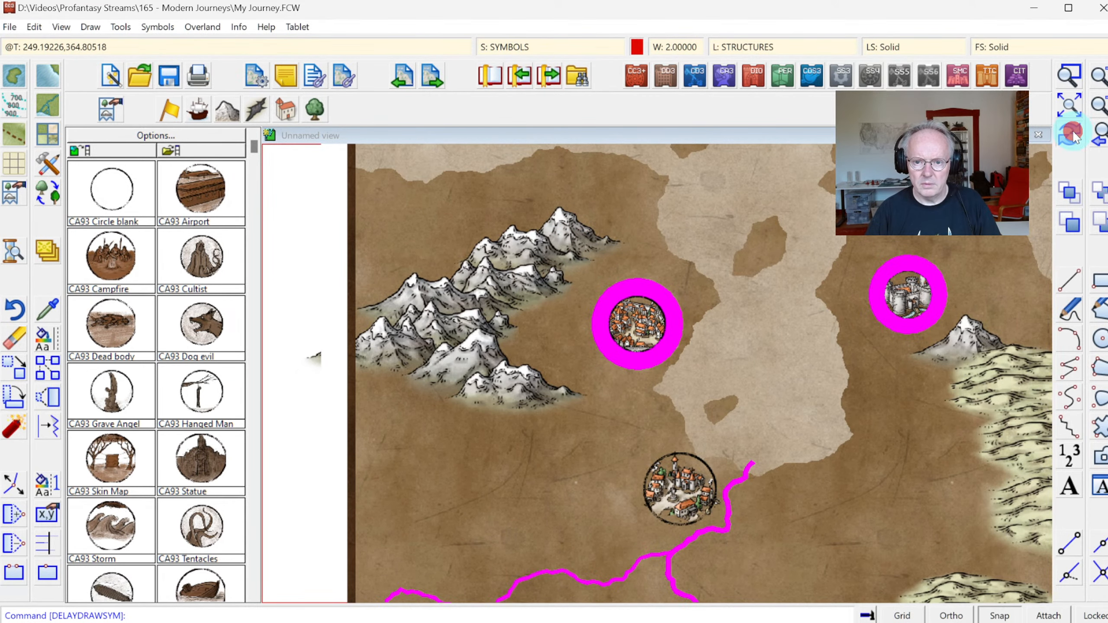
pyautogui.click(522, 49)
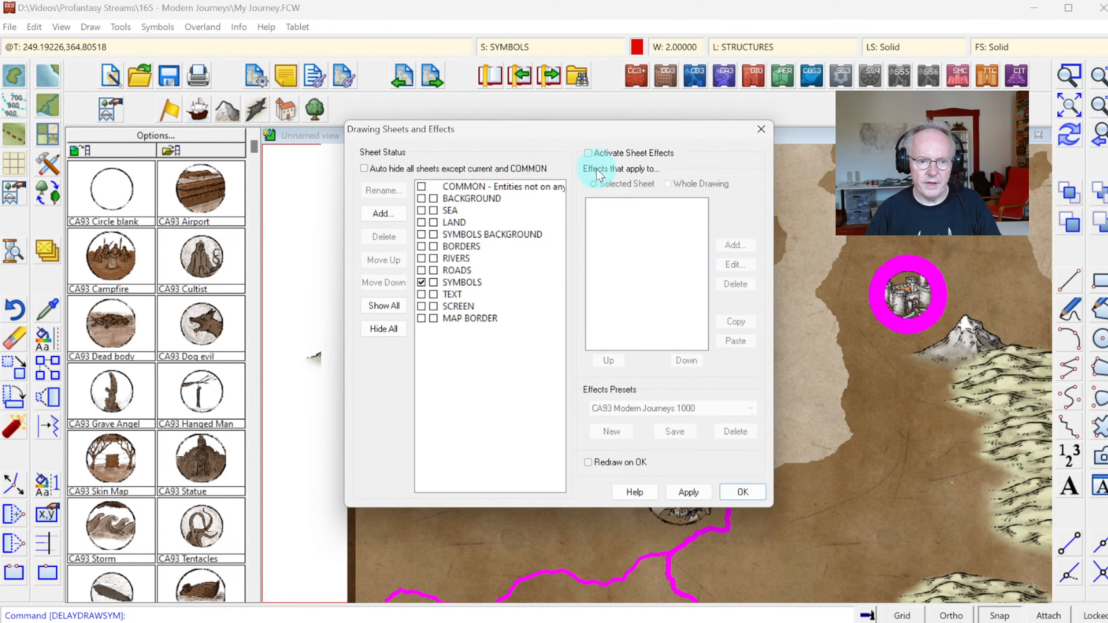
pyautogui.click(590, 153)
pyautogui.click(757, 496)
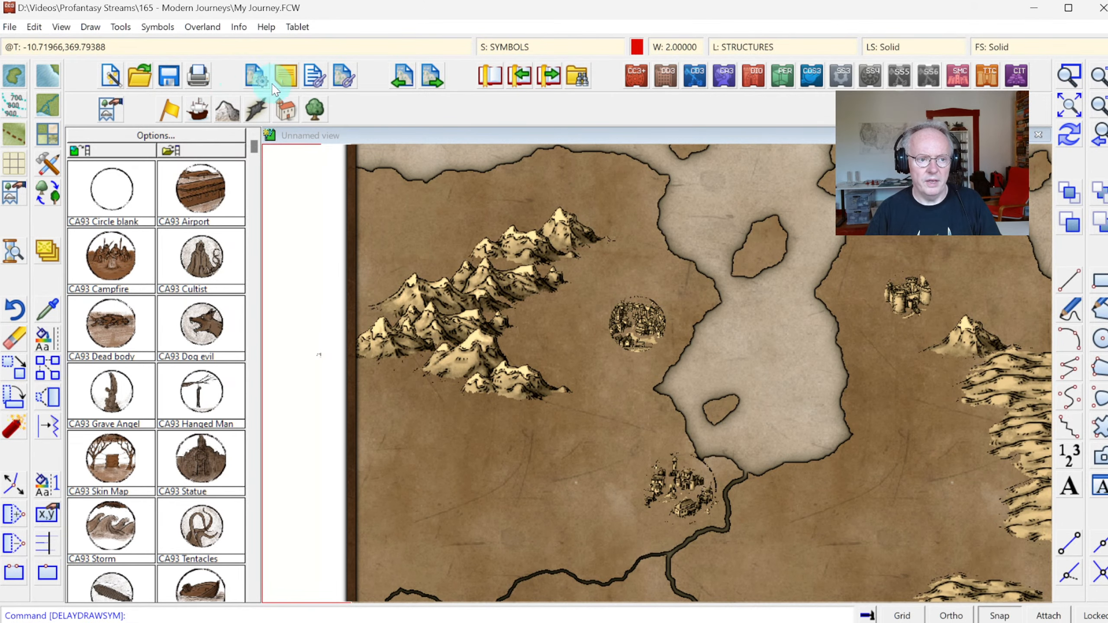
# Enable the display speed option "Effects are on when loaded" and save the drawing.
pyautogui.click(256, 77)
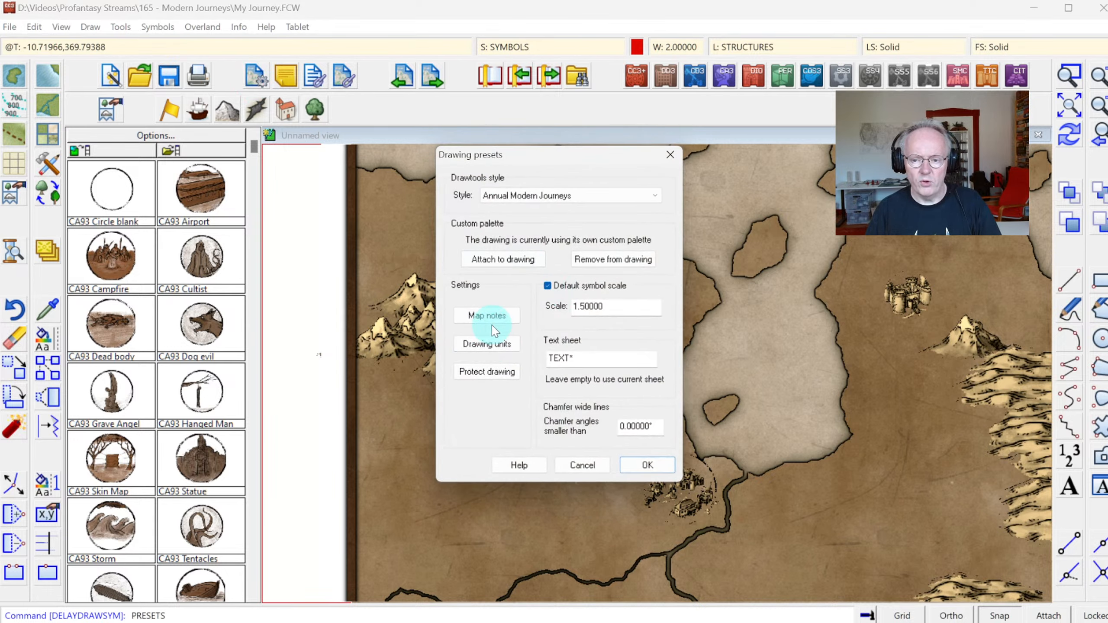
pyautogui.press('Escape')
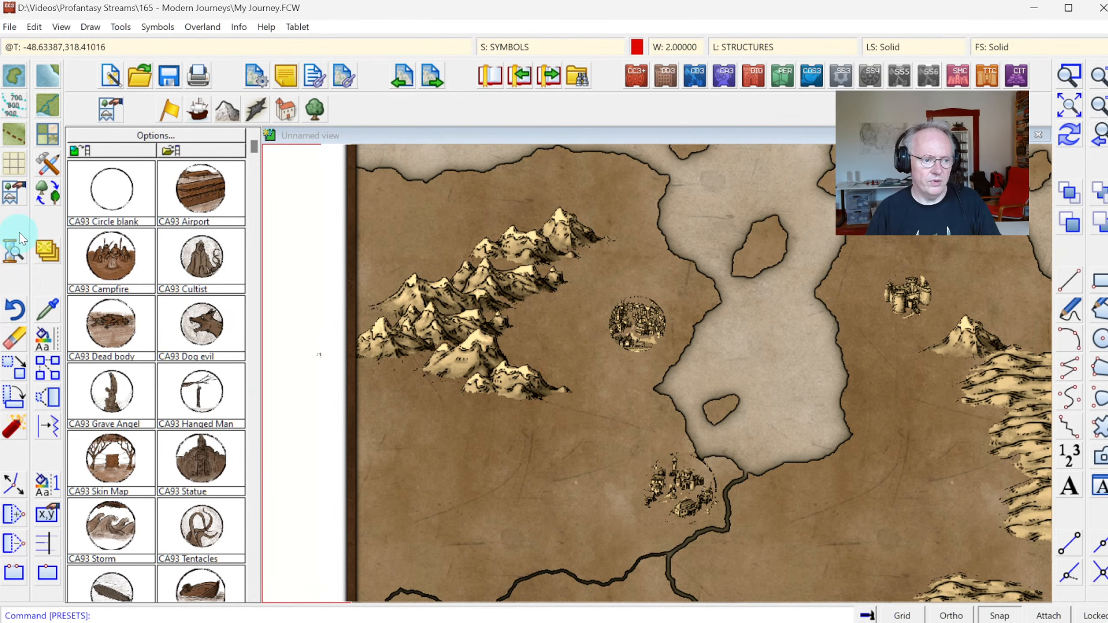
pyautogui.click(13, 255)
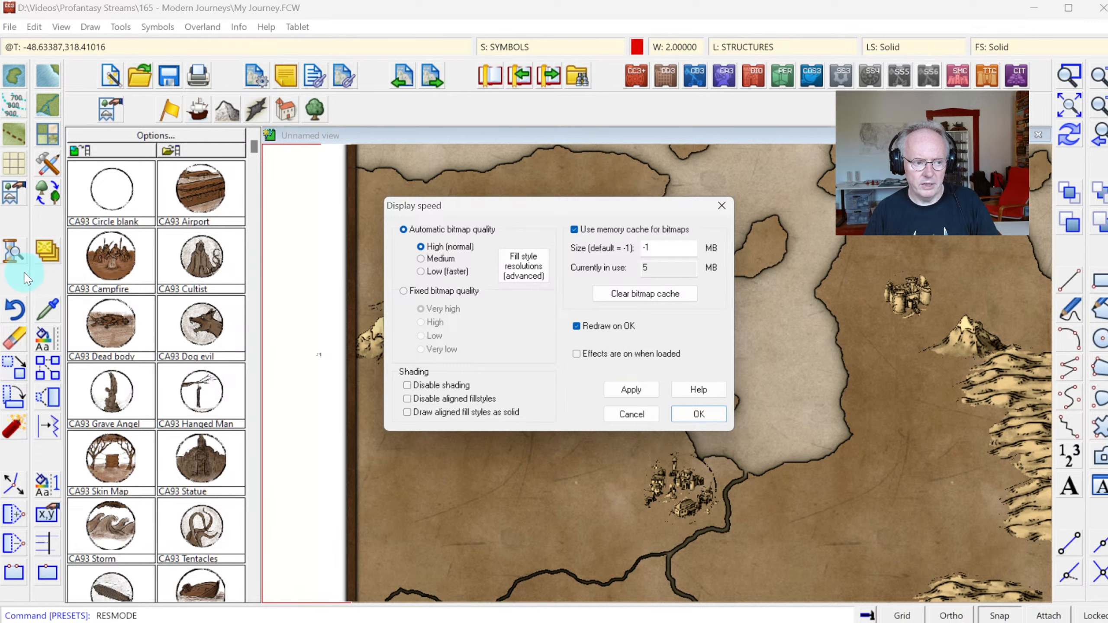
pyautogui.click(576, 354)
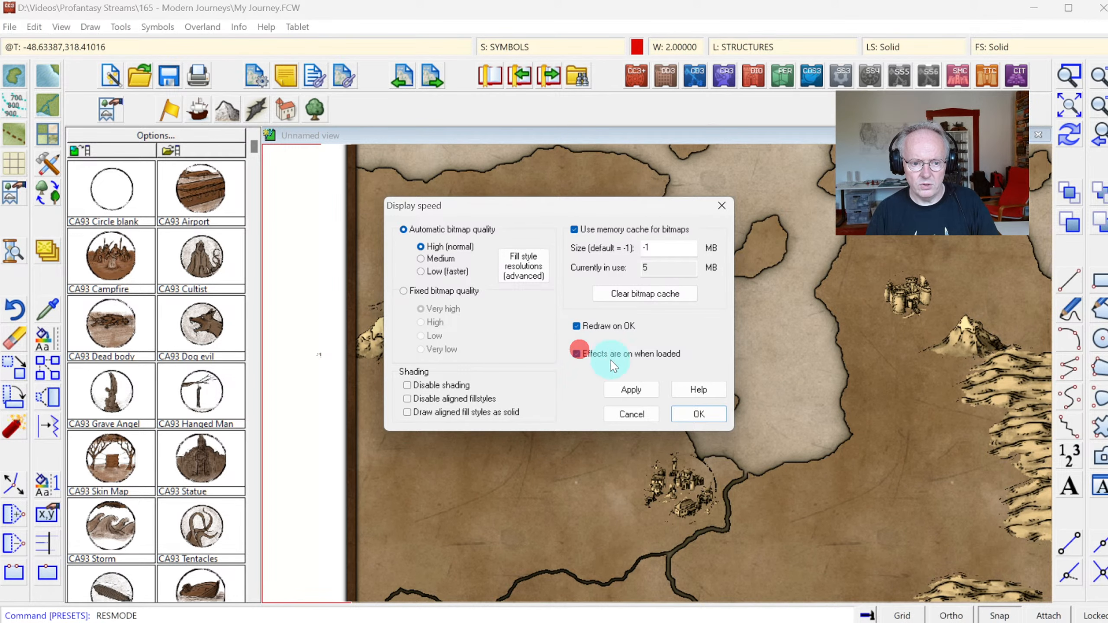
pyautogui.click(699, 413)
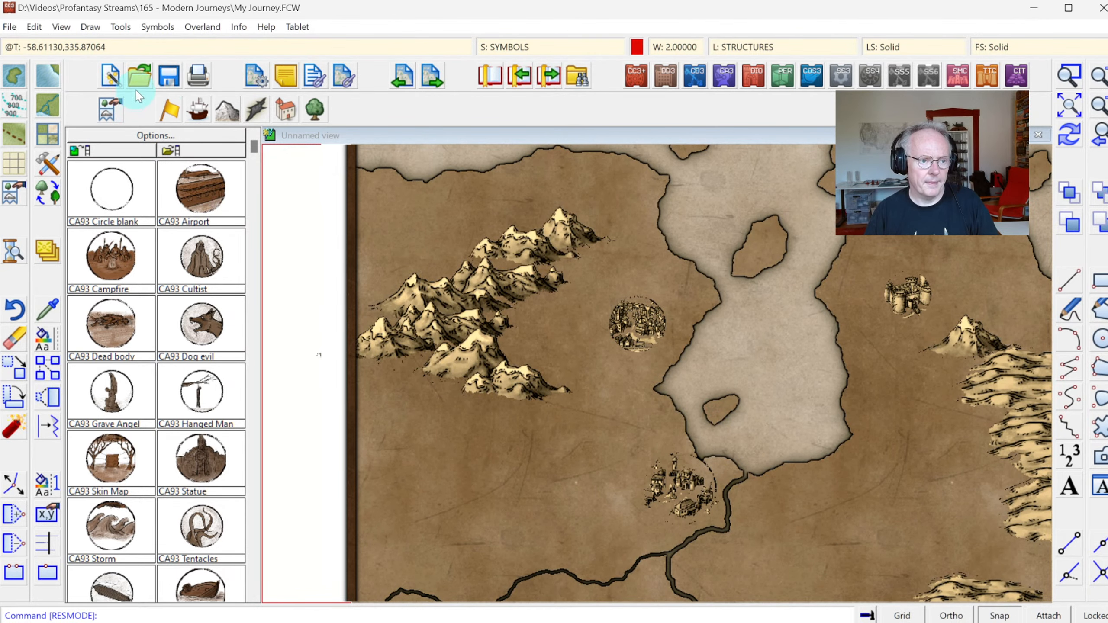
pyautogui.click(168, 77)
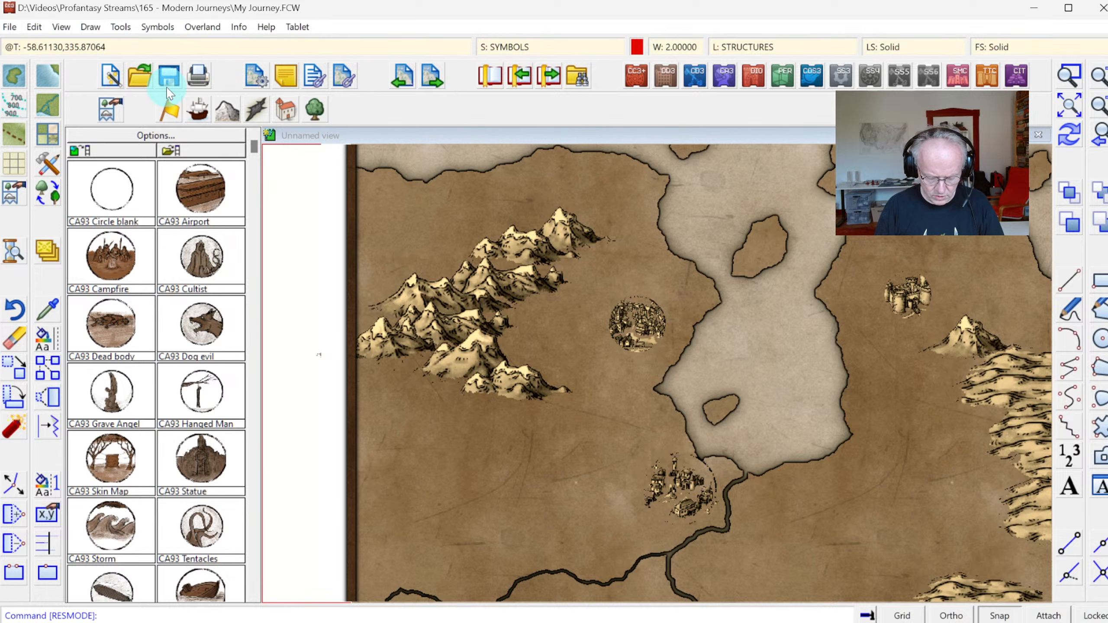
# Test the new macros by running SYMEFFECTOFF and then SYMEFFECTON on the map.
pyautogui.write('SYMEFFECT')
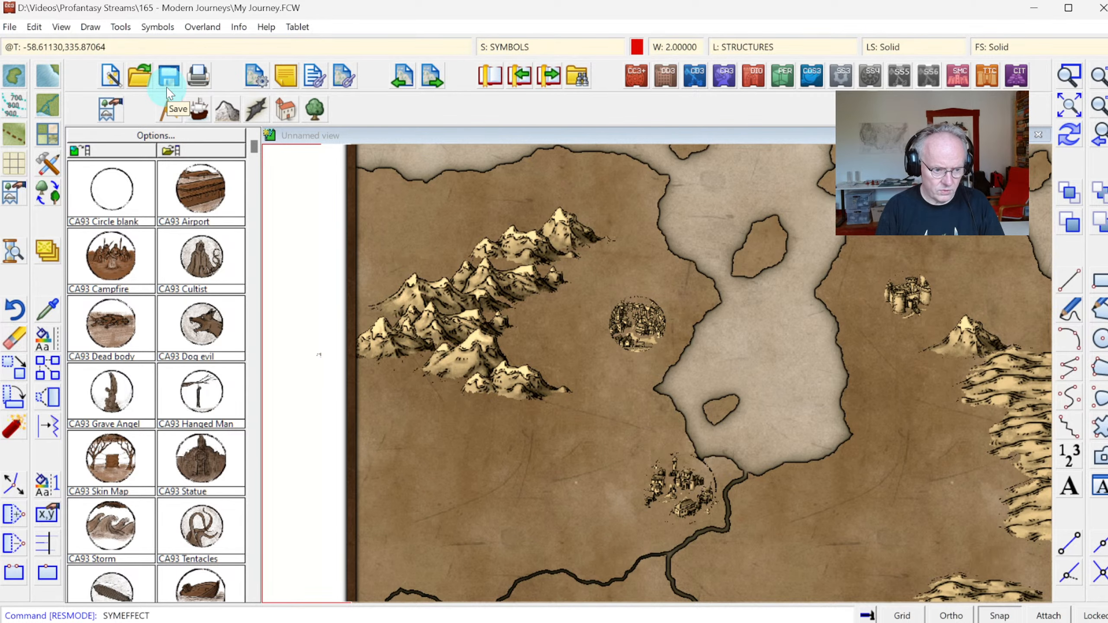
pyautogui.write('OFF')
pyautogui.press('Return')
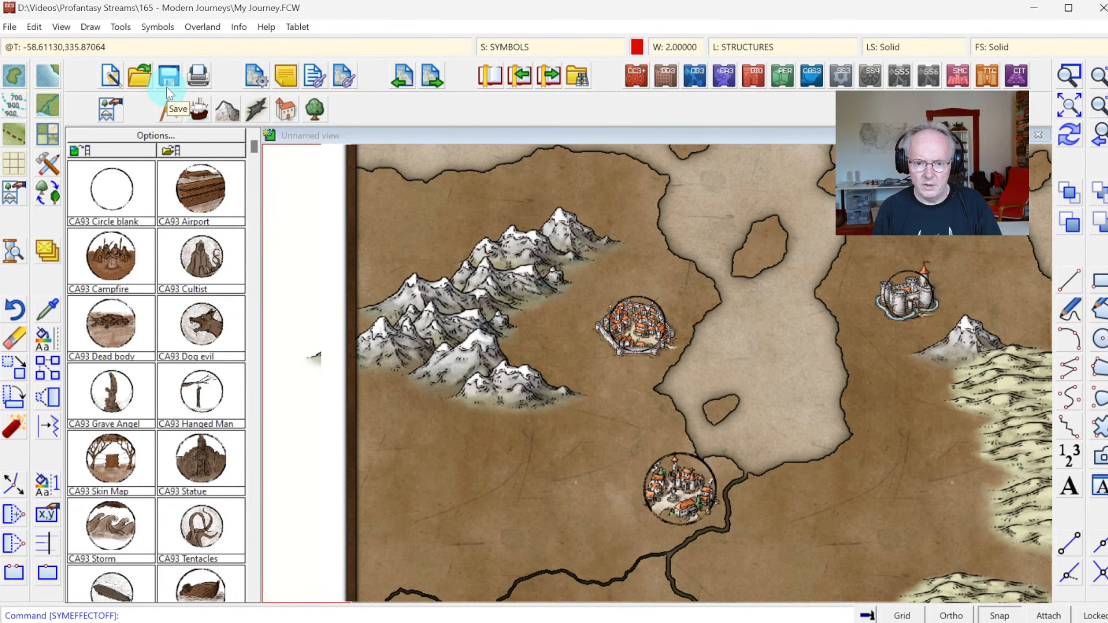
pyautogui.write('SYMEFFECTOB')
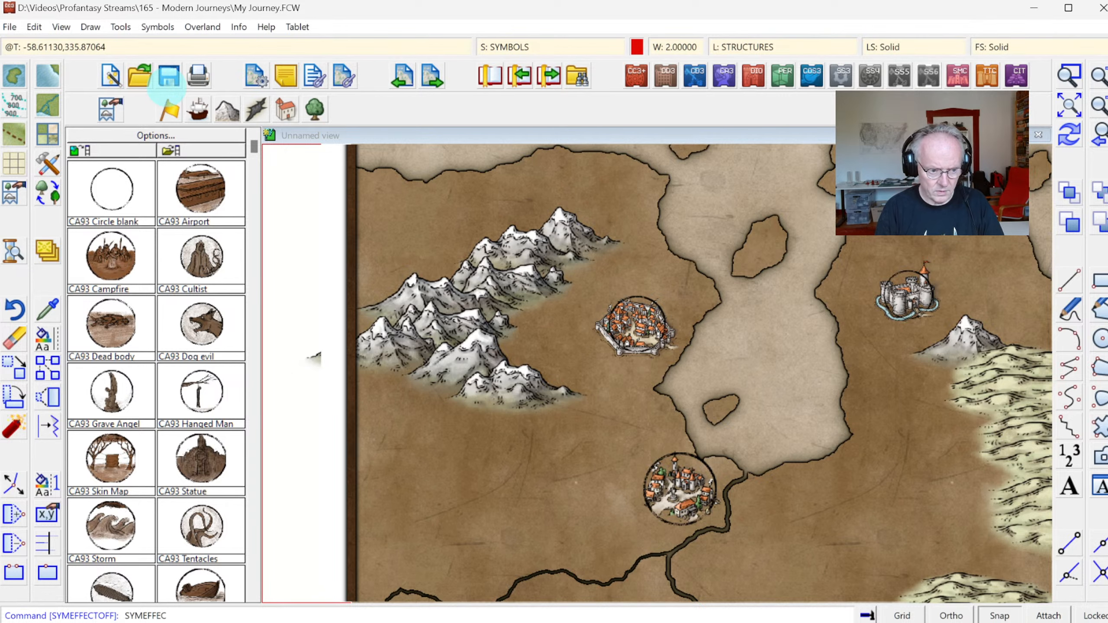
pyautogui.press('Return')
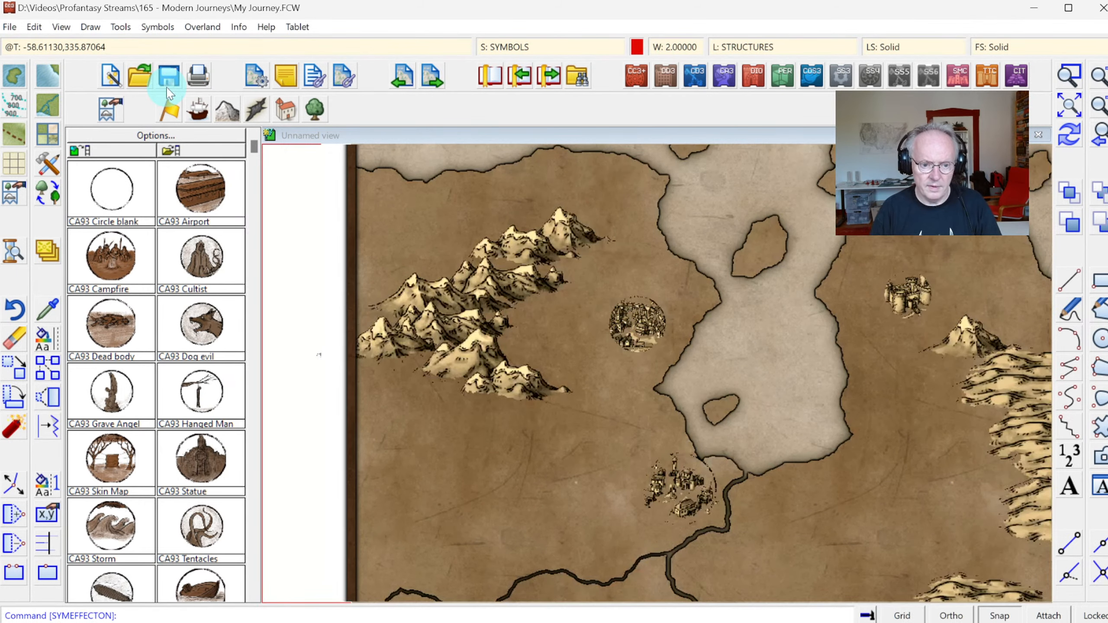
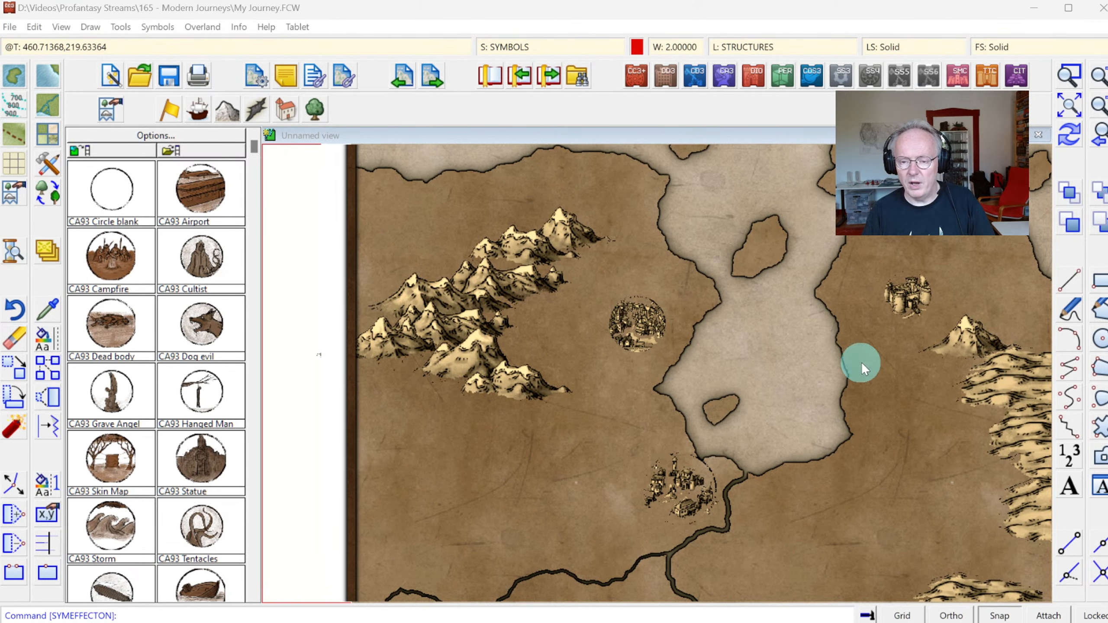
# Choose CC3MS Vegetation as the vegetation catalog setting and show its tree and forest symbols for the lower-left land area.
pyautogui.click(1068, 106)
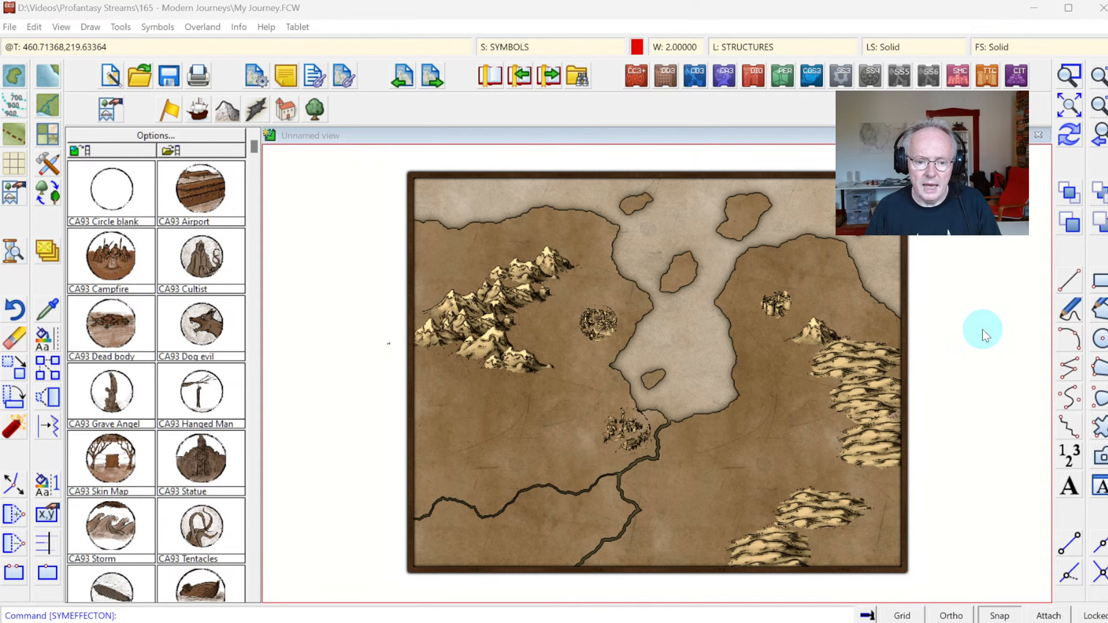
pyautogui.click(1069, 76)
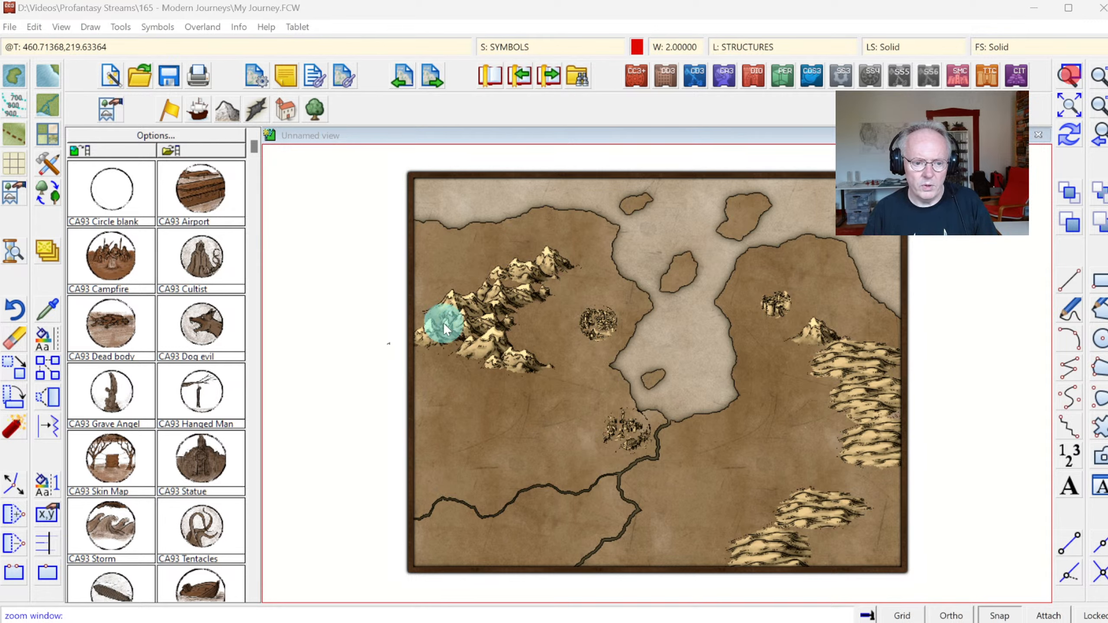
pyautogui.click(713, 513)
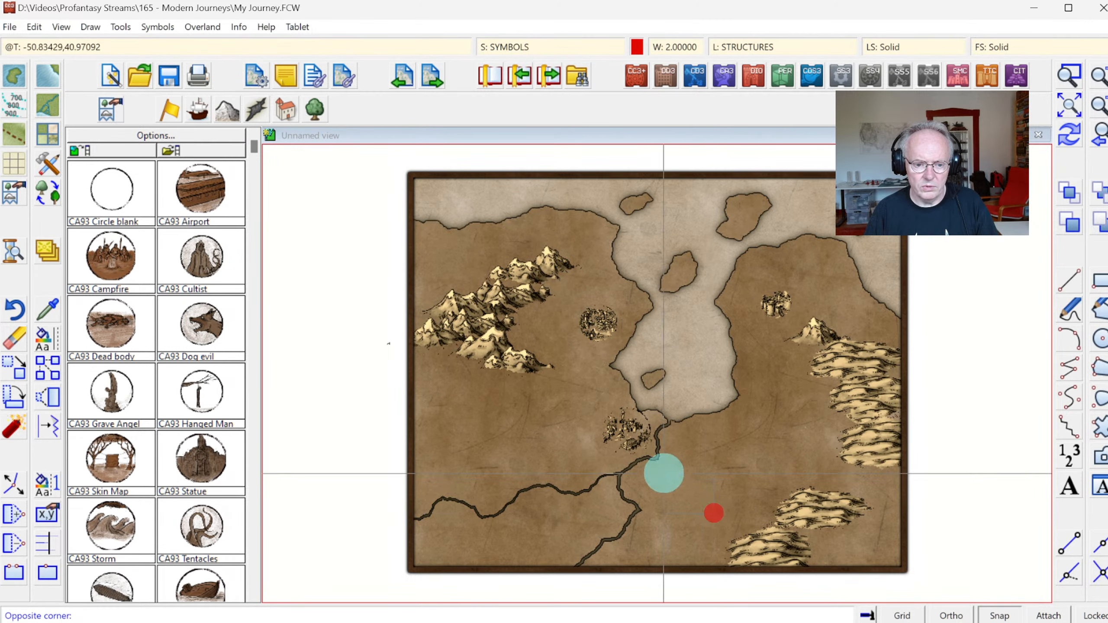
pyautogui.click(1069, 77)
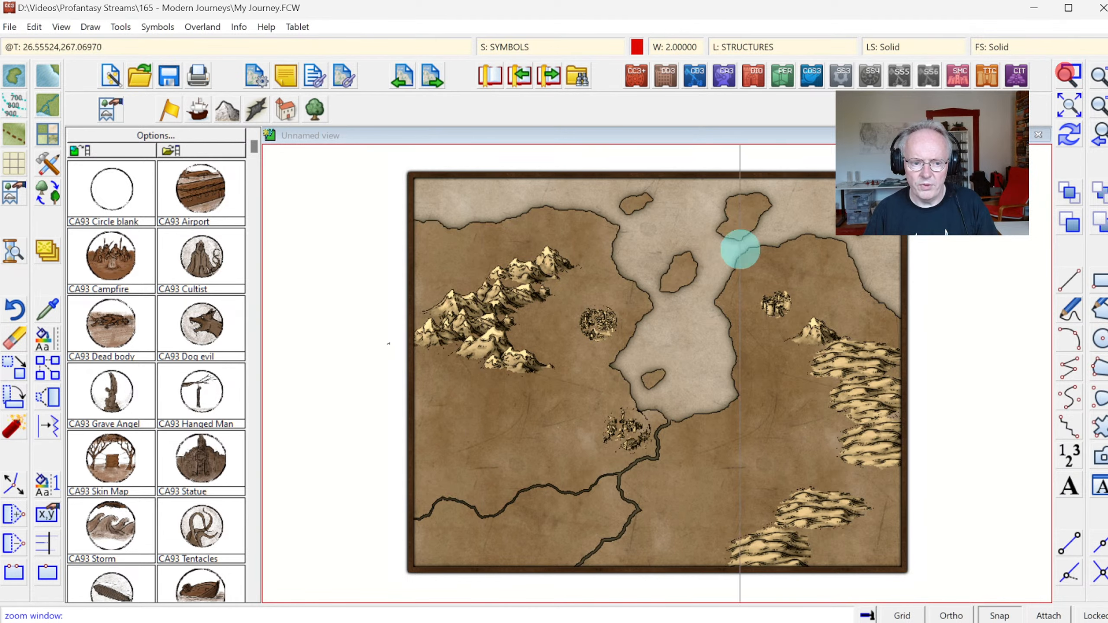
pyautogui.click(376, 292)
pyautogui.click(729, 513)
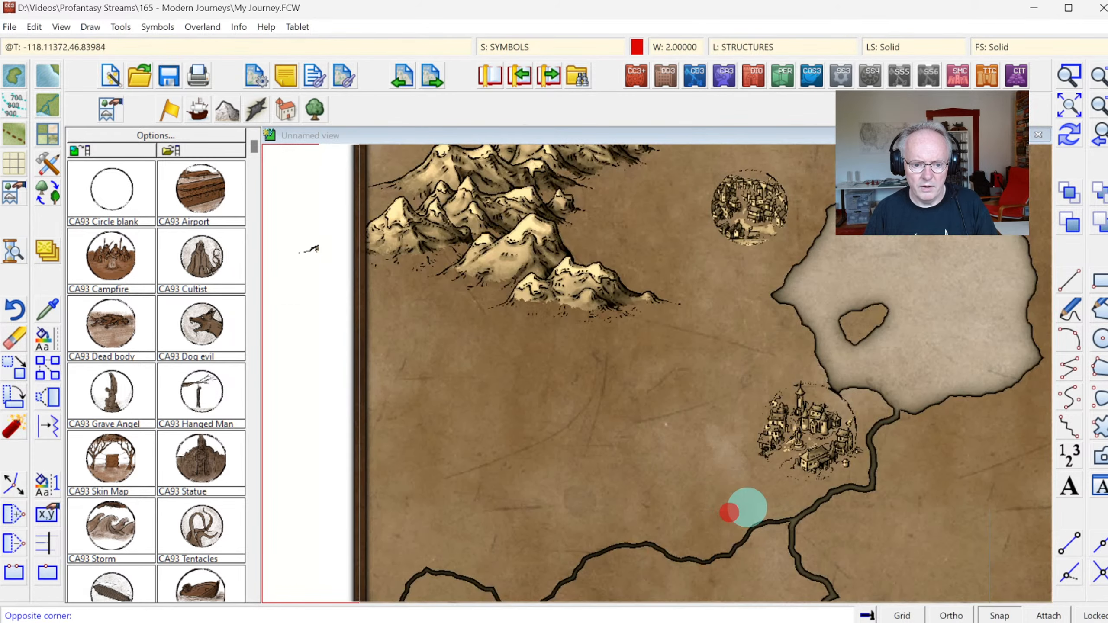
pyautogui.click(314, 107)
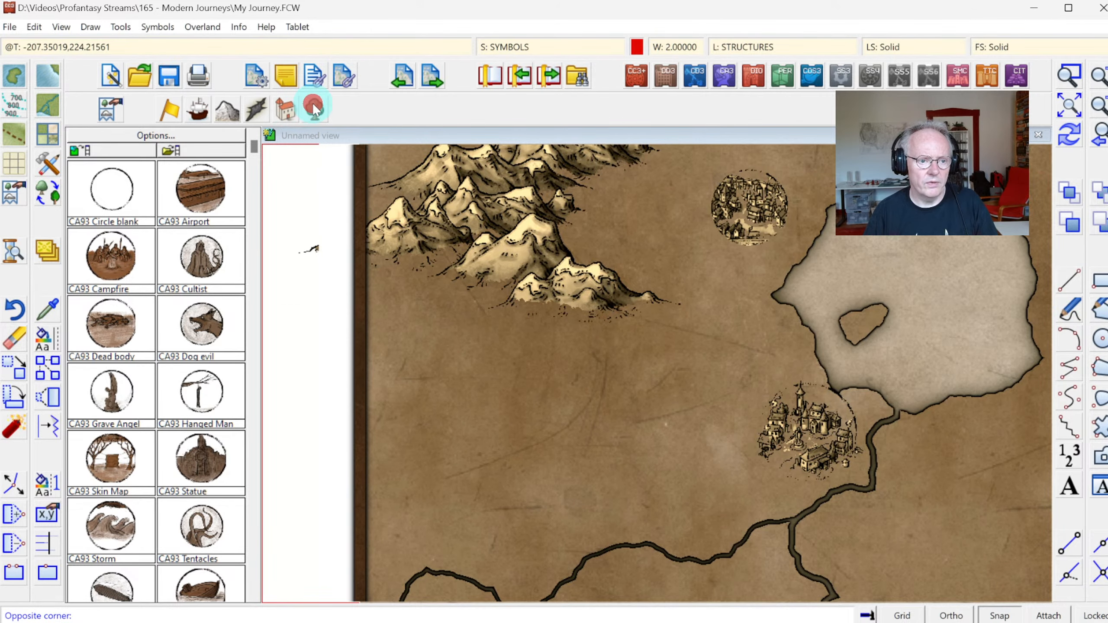
pyautogui.click(316, 109)
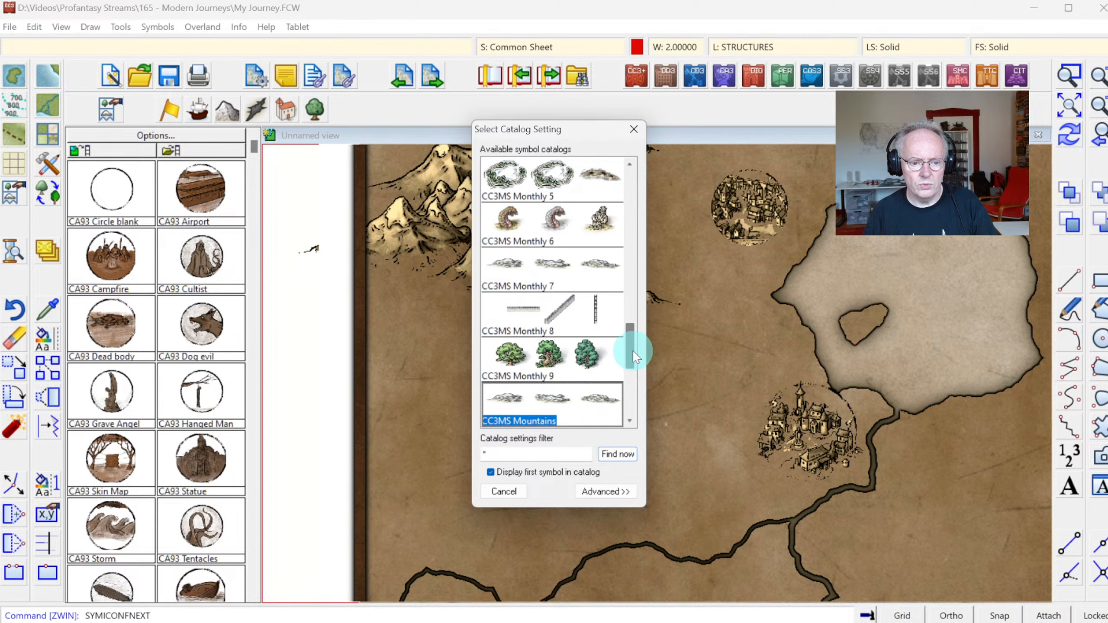
pyautogui.scroll(-5, 628, 345)
pyautogui.click(529, 359)
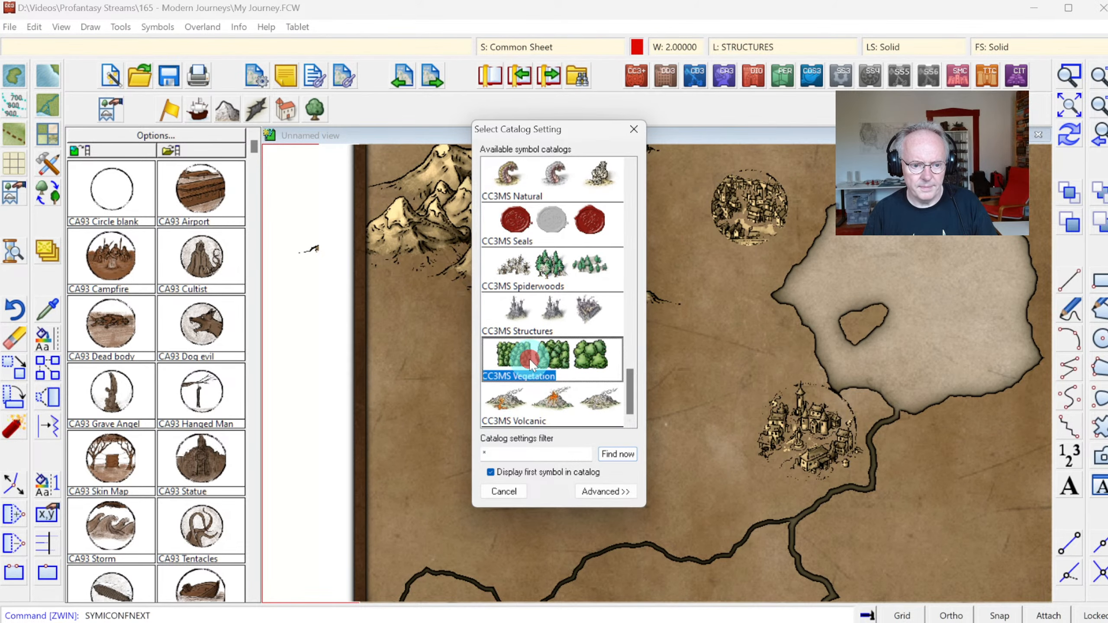
pyautogui.click(528, 357)
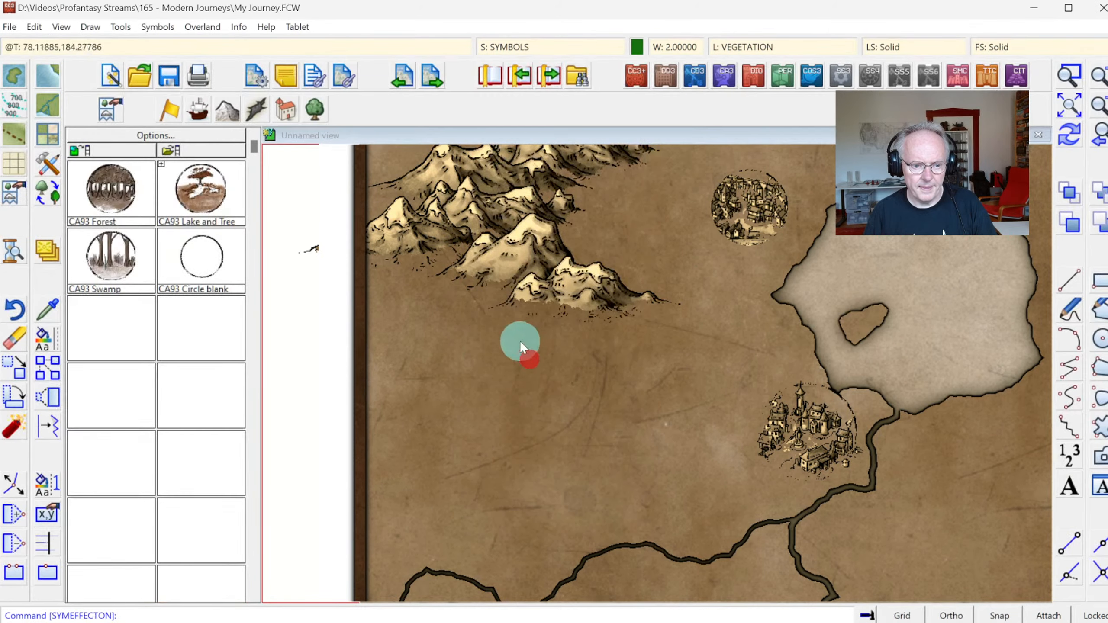
pyautogui.click(51, 191)
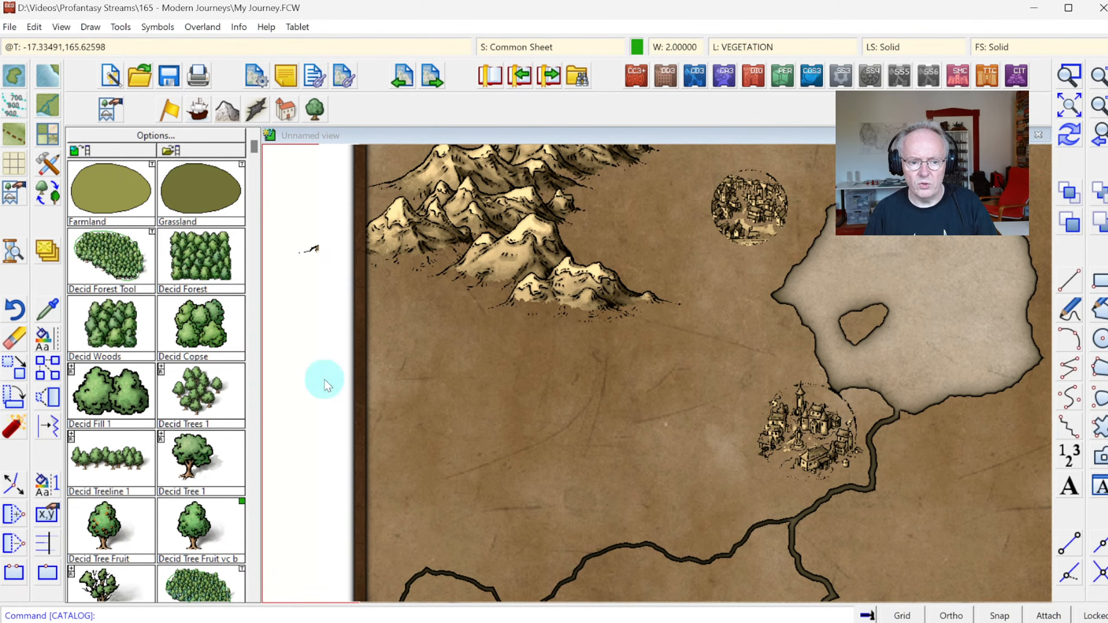
# Start placing the Decid Trees 1 symbol and reset its symbol scale to the drawing's normal value.
pyautogui.click(185, 401)
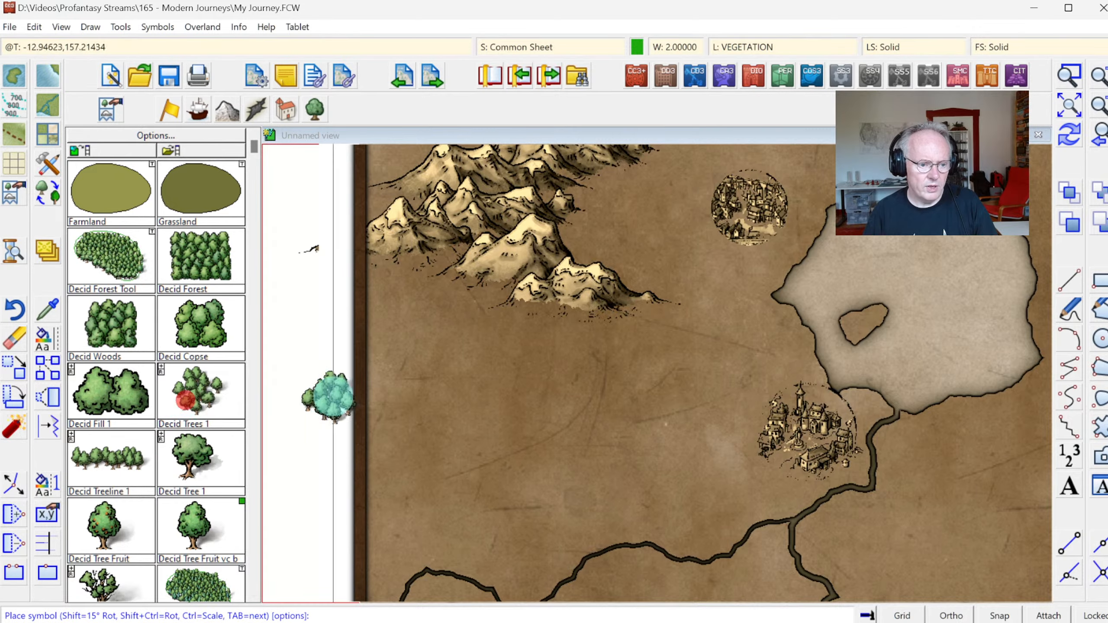
pyautogui.rightClick(522, 356)
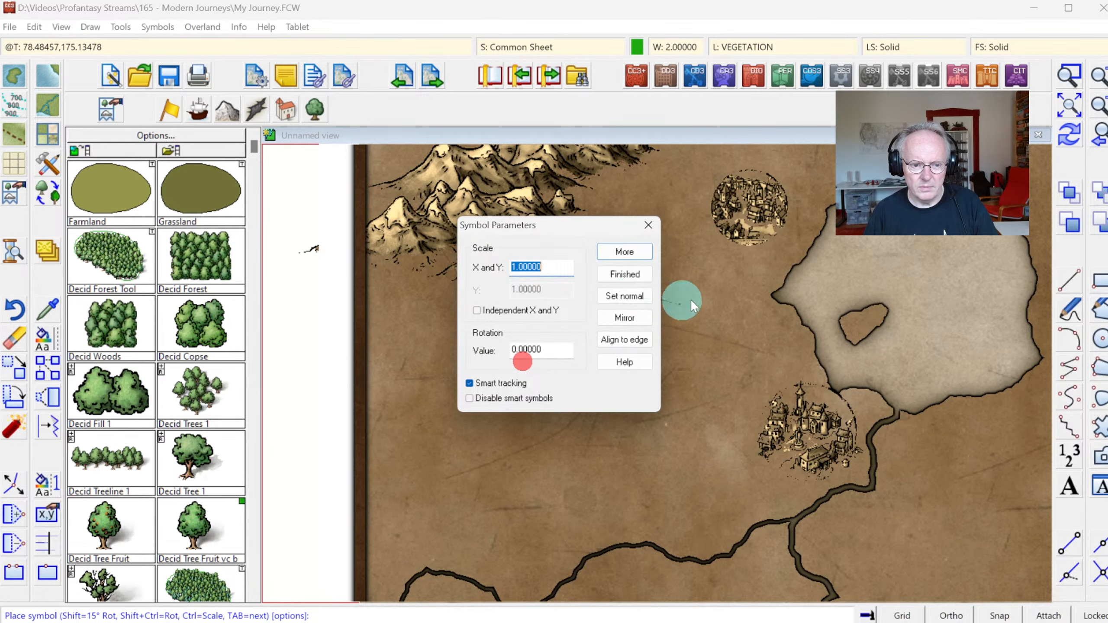
pyautogui.click(619, 297)
pyautogui.click(625, 274)
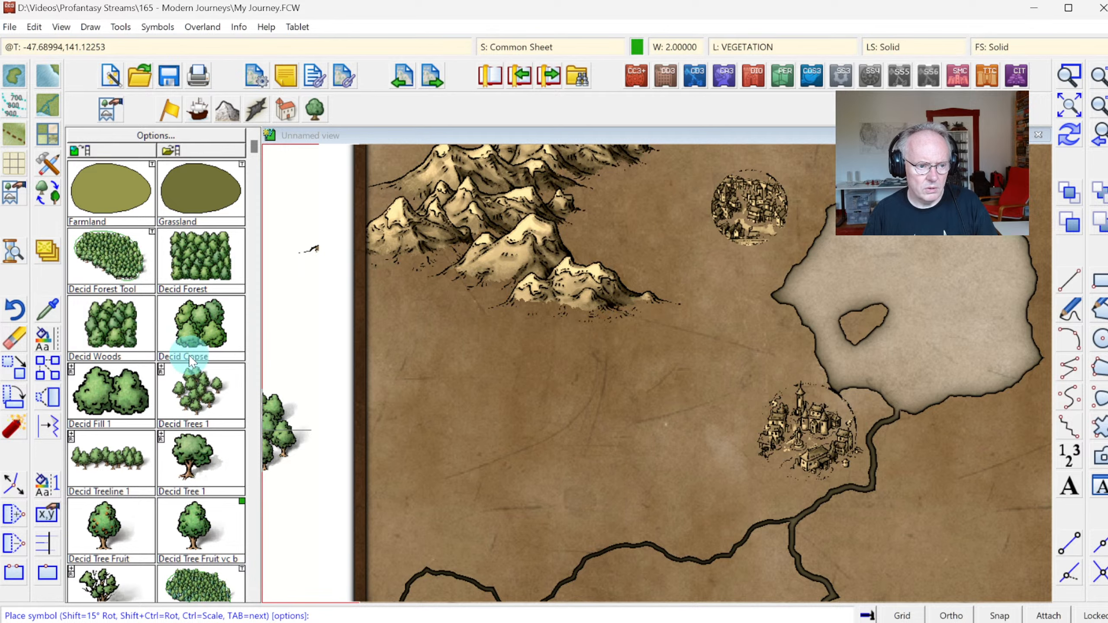
# Draw a deciduous forest area with the Decid Forest Tool directly south of the western mountain range and redraw the map.
pyautogui.click(131, 273)
pyautogui.click(495, 297)
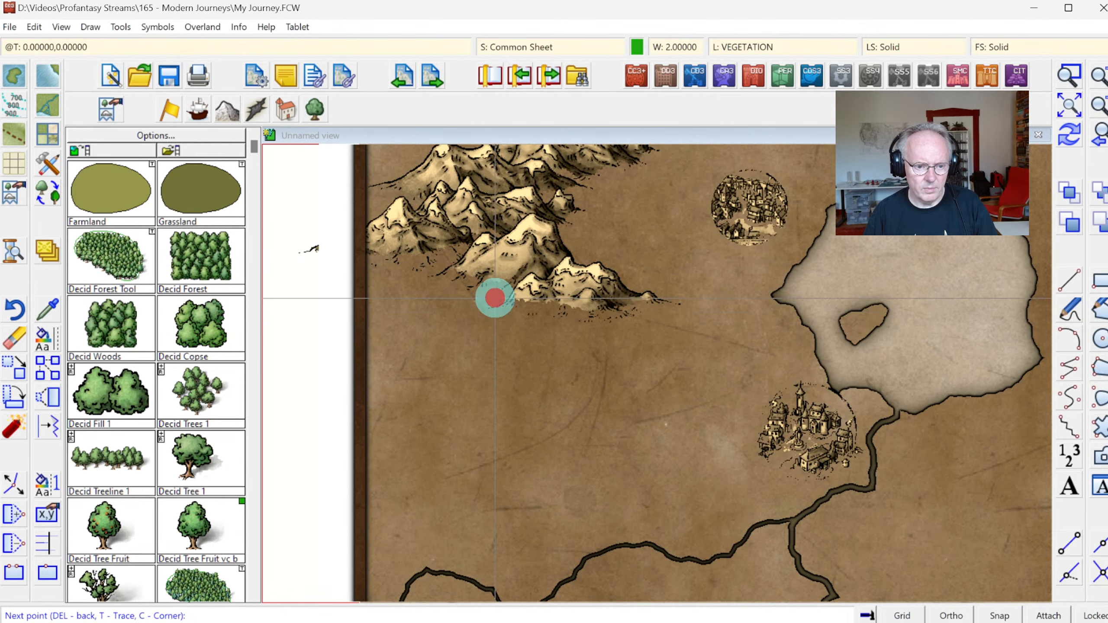
pyautogui.click(422, 343)
pyautogui.click(456, 395)
pyautogui.click(547, 409)
pyautogui.click(565, 471)
pyautogui.click(668, 477)
pyautogui.click(702, 415)
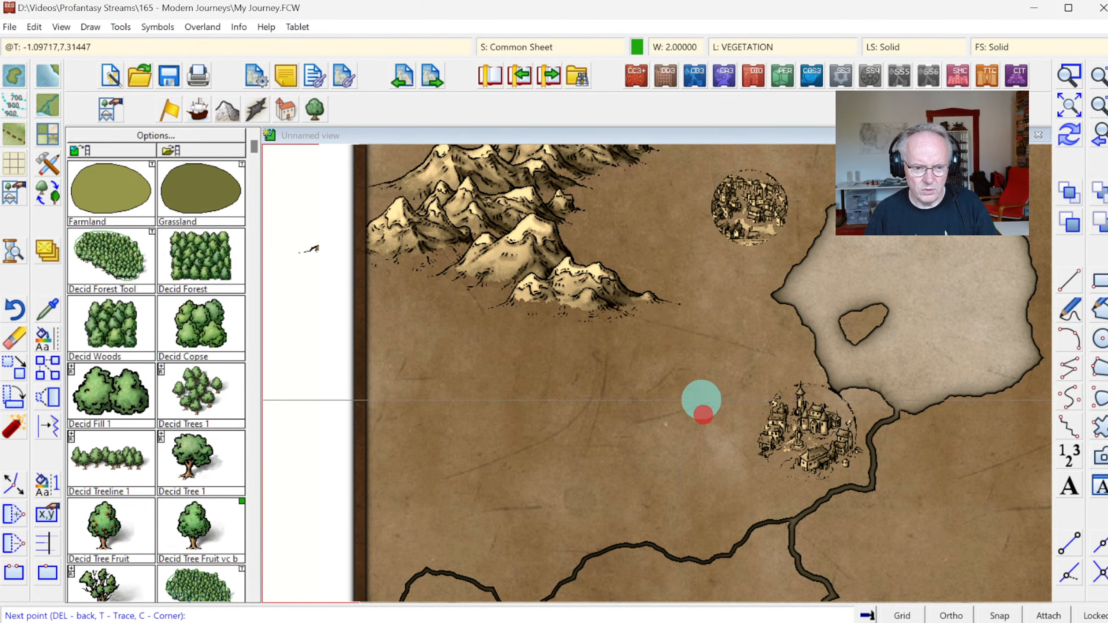
pyautogui.click(683, 336)
pyautogui.click(601, 309)
pyautogui.rightClick(601, 309)
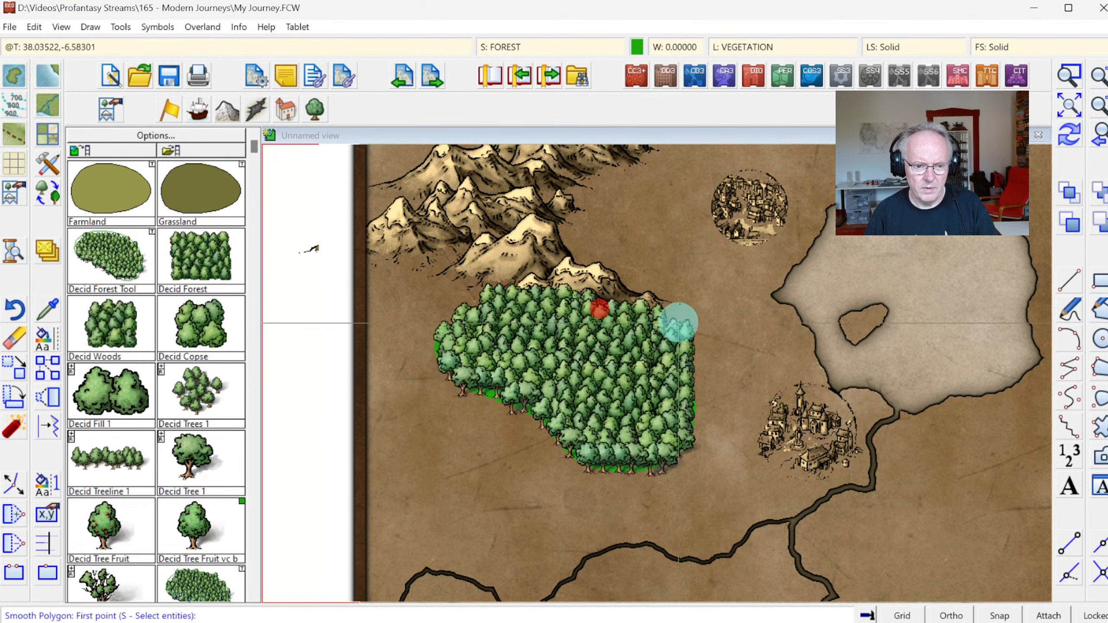
pyautogui.click(1070, 132)
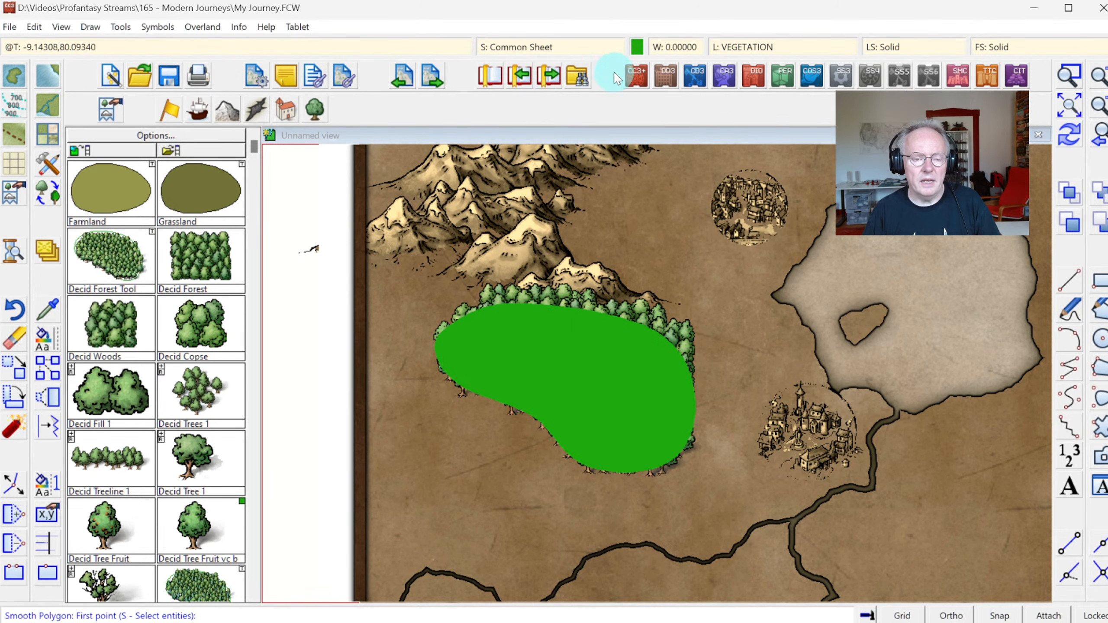
# Move the FOREST sheet up in the sheet order so it sits directly after LAND.
pyautogui.click(538, 48)
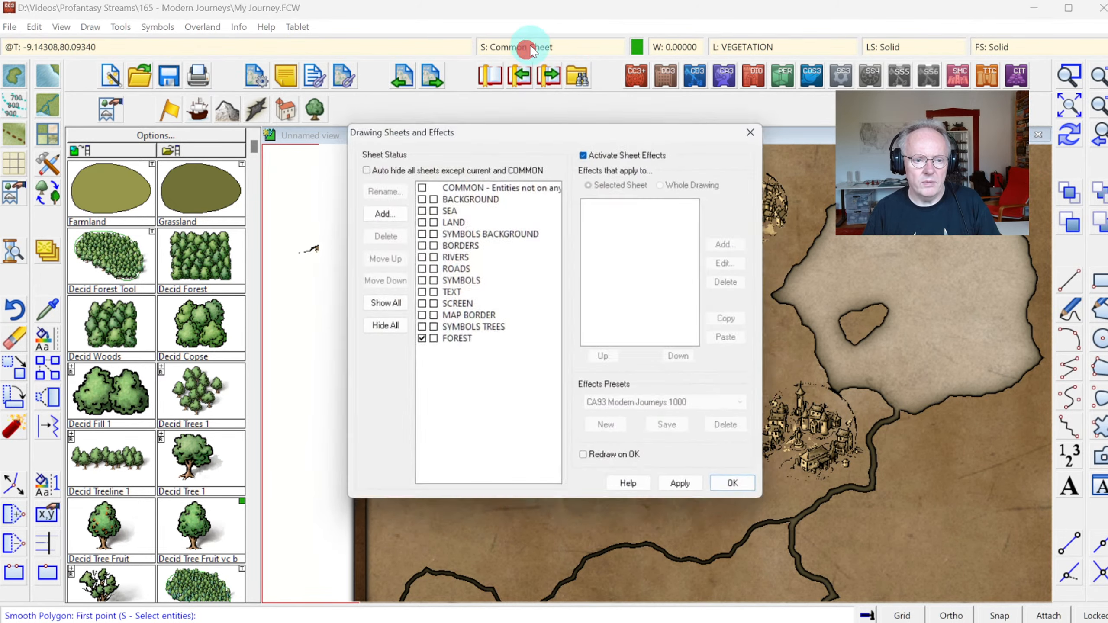
pyautogui.click(426, 342)
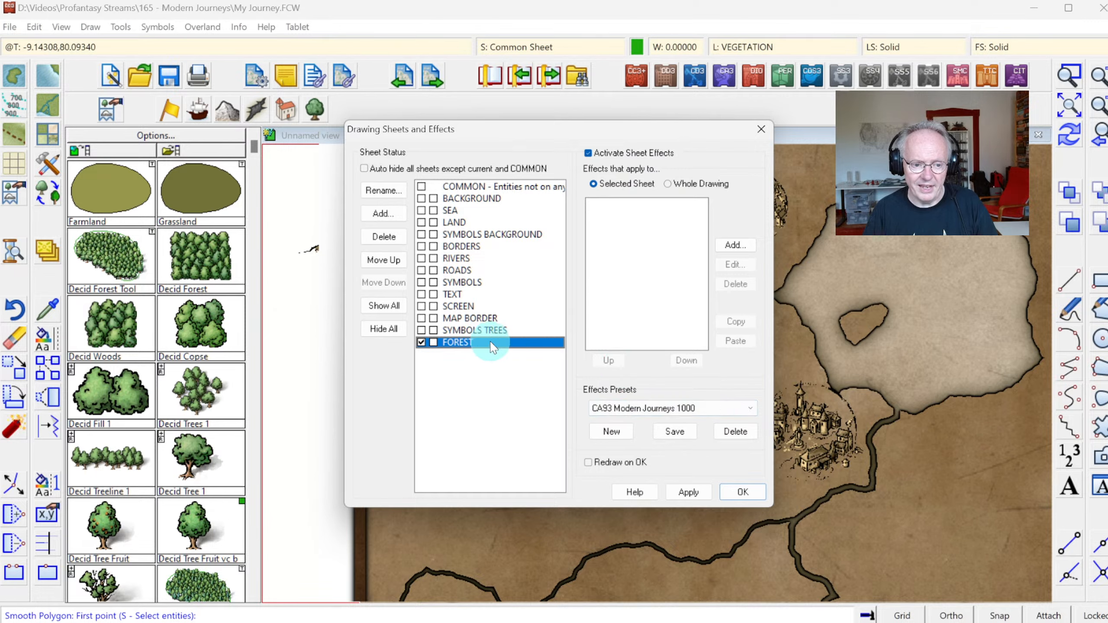
pyautogui.click(384, 260)
pyautogui.click(384, 260)
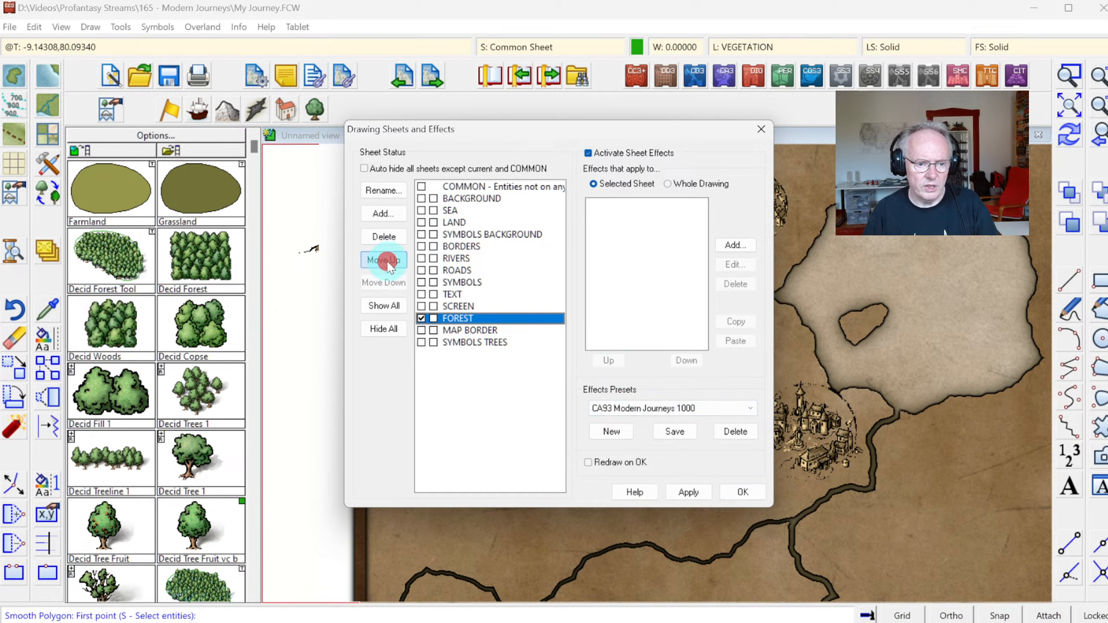
pyautogui.click(384, 260)
pyautogui.click(384, 261)
pyautogui.click(384, 260)
pyautogui.click(384, 260)
pyautogui.click(384, 260)
pyautogui.click(385, 261)
pyautogui.click(384, 260)
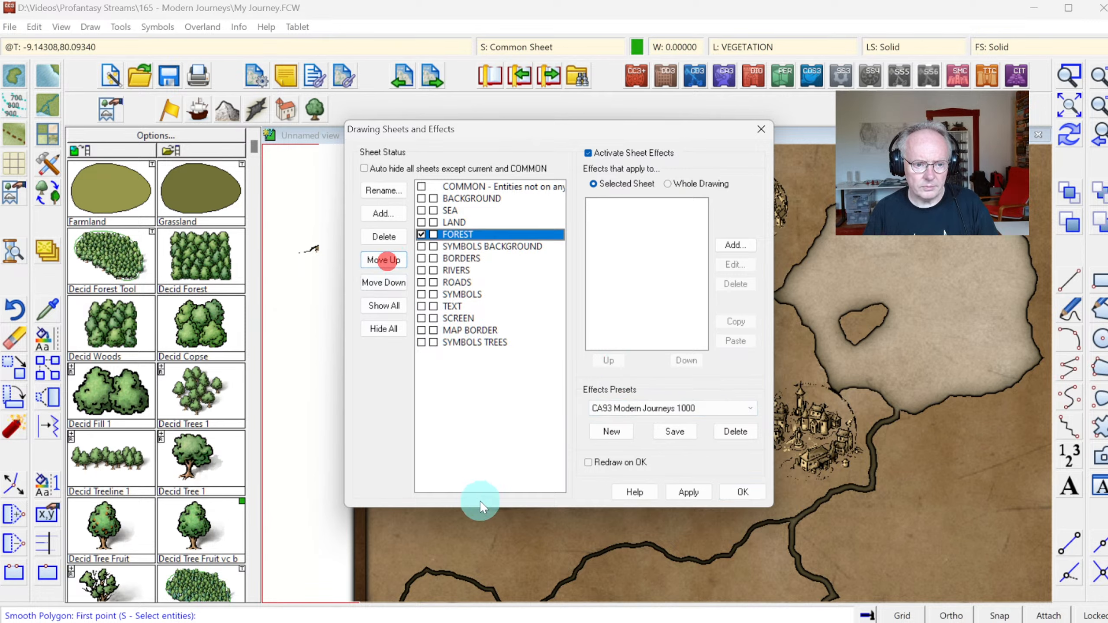
# Add an Edge Fade, Inner effect with 100% inner and 0% outer opacity to the FOREST sheet.
pyautogui.click(472, 343)
pyautogui.click(461, 235)
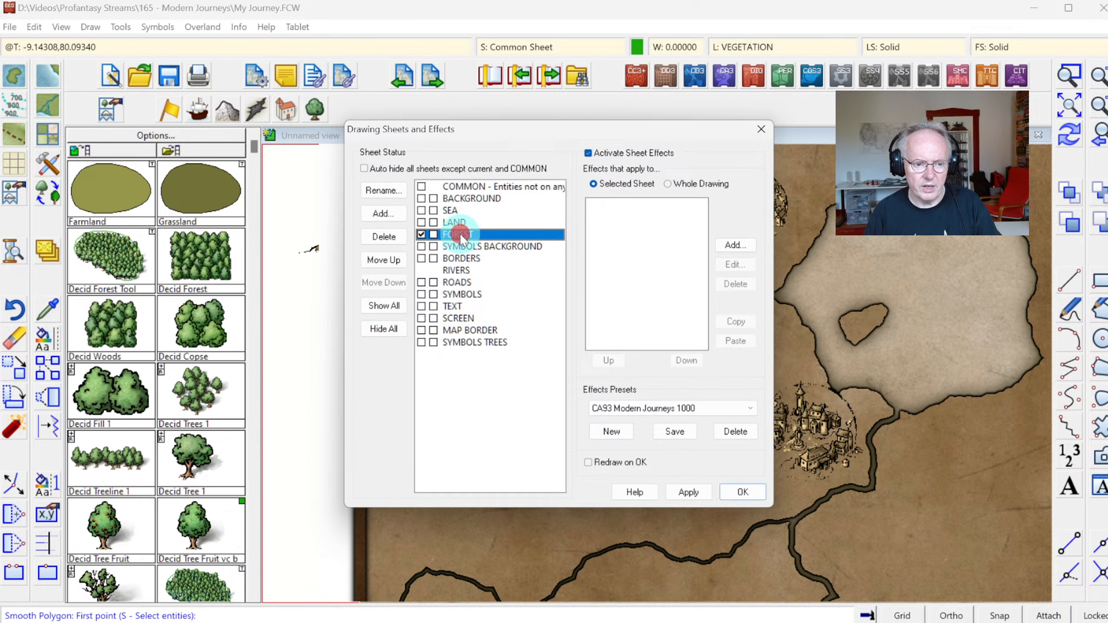
pyautogui.click(733, 247)
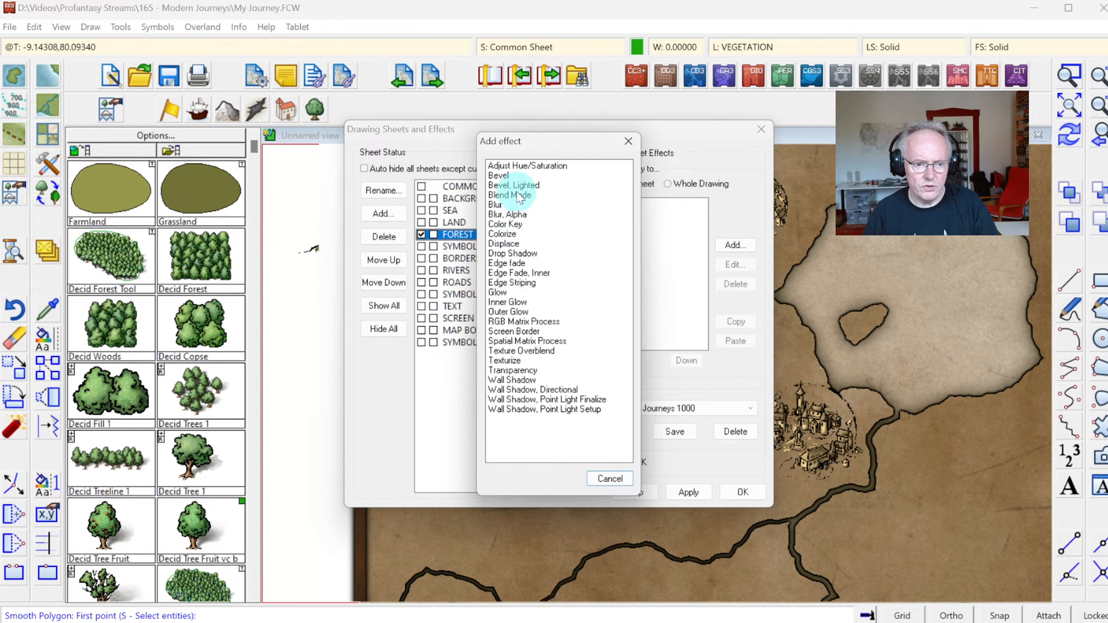
pyautogui.click(513, 273)
pyautogui.doubleClick(513, 273)
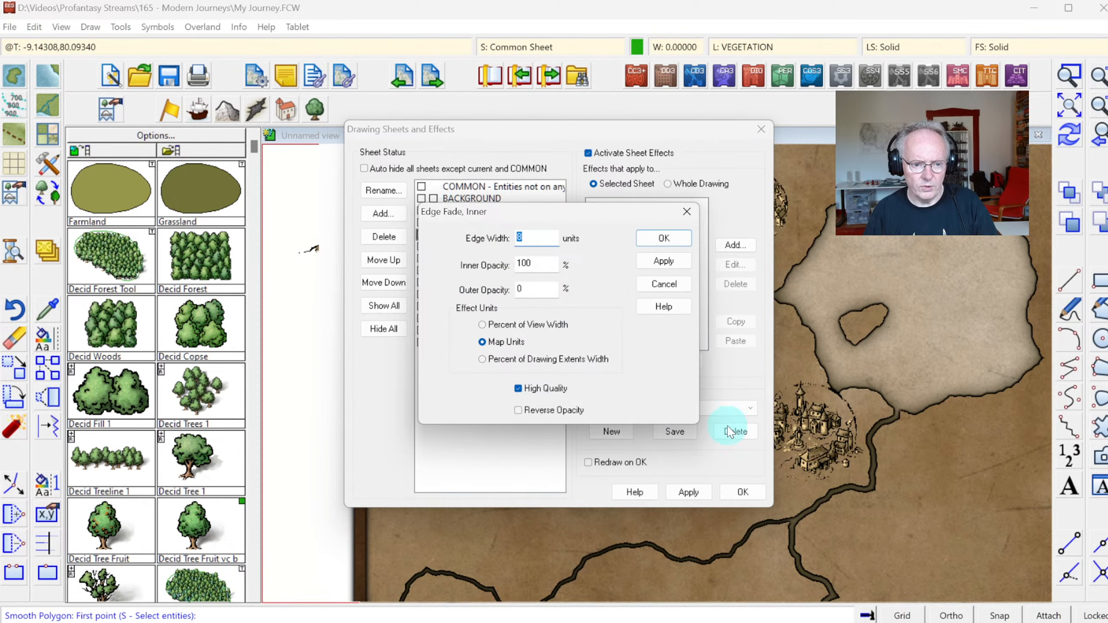
pyautogui.click(665, 242)
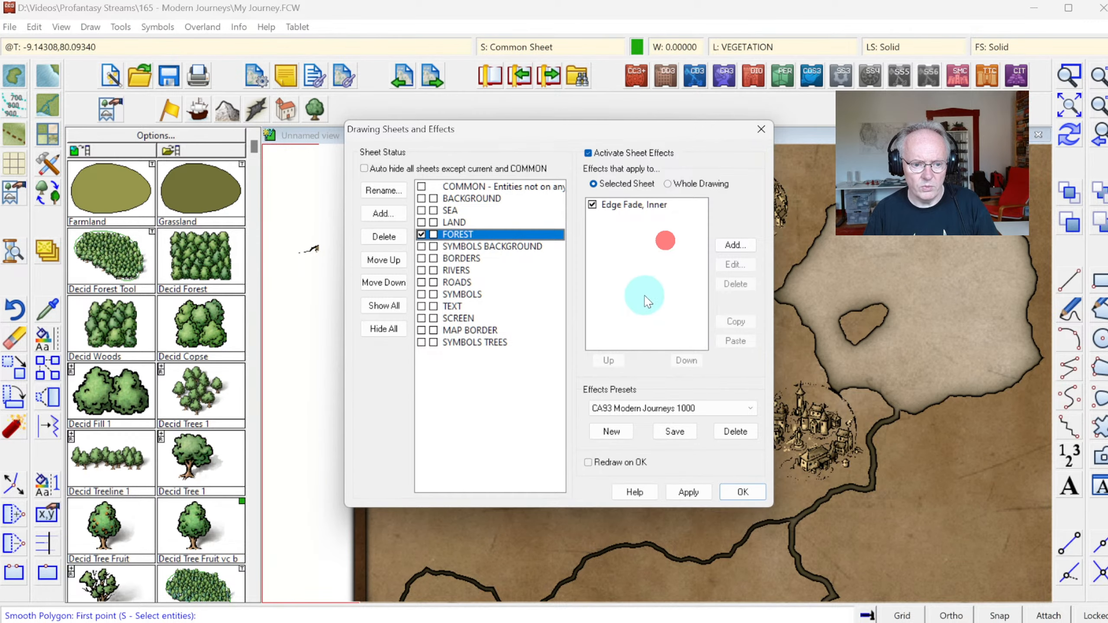
# Move the SYMBOLS TREES sheet up to directly after SYMBOLS and apply the sheet settings.
pyautogui.click(475, 342)
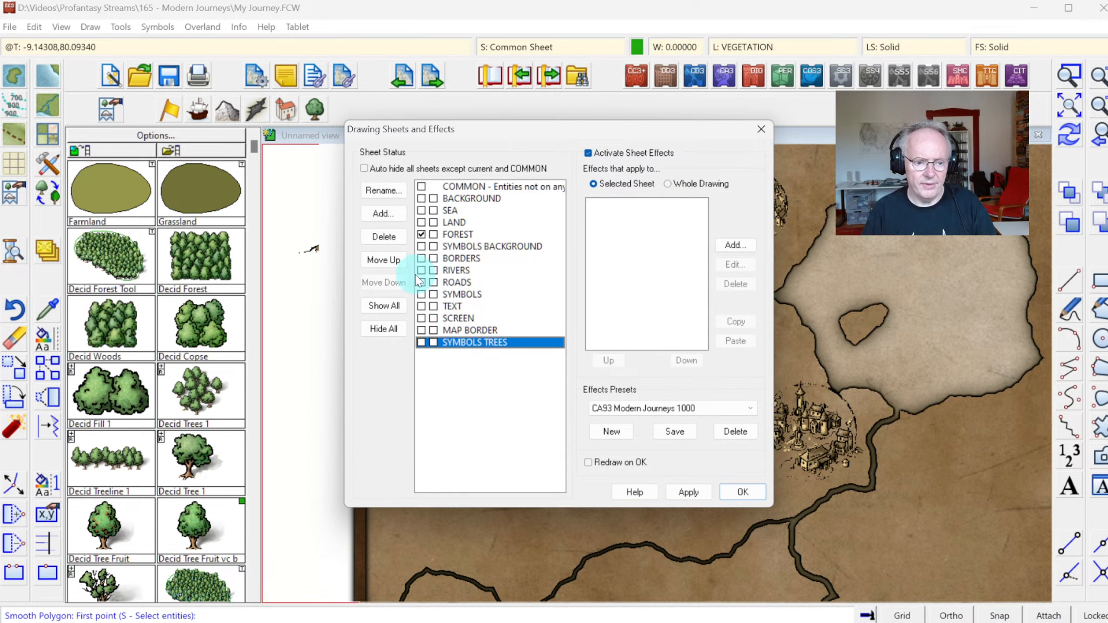
pyautogui.click(376, 260)
pyautogui.click(376, 261)
pyautogui.click(376, 261)
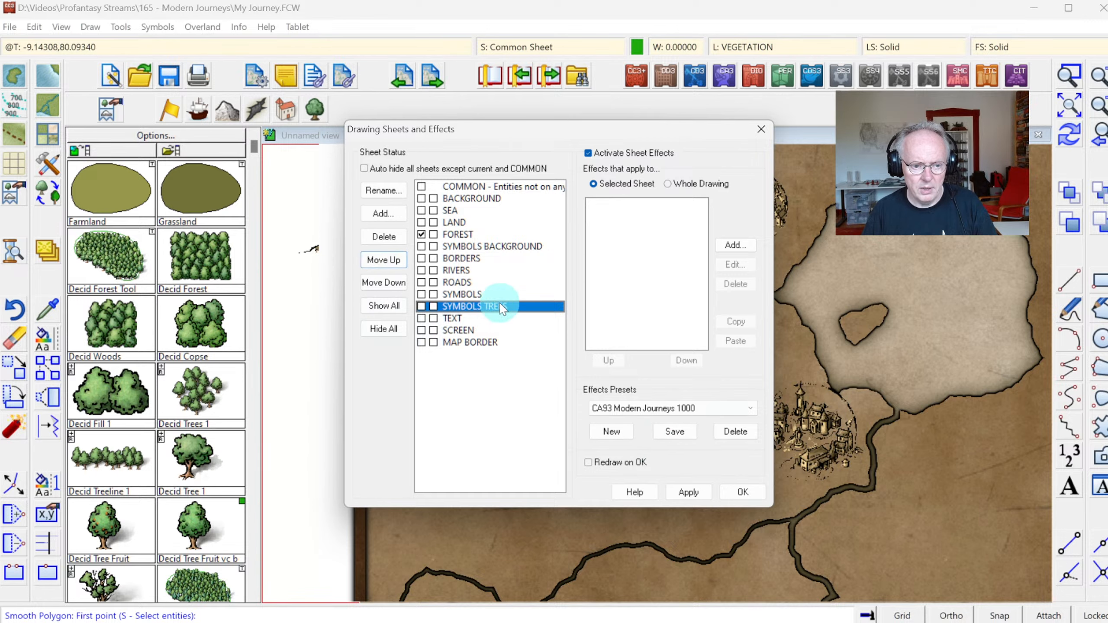
pyautogui.click(743, 492)
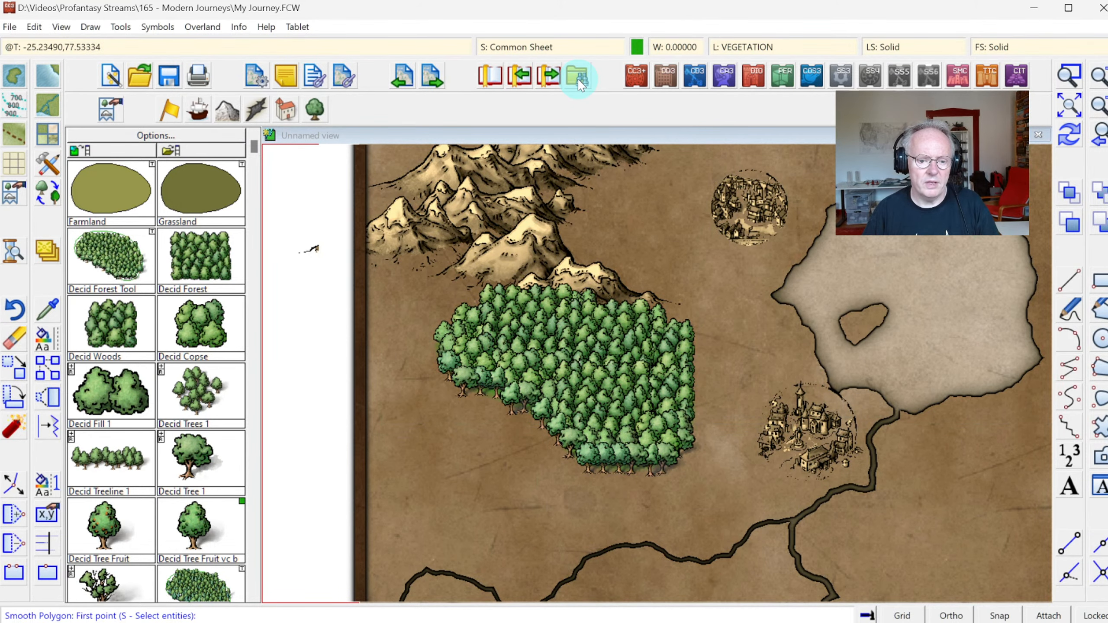
# Copy the RGB Matrix Process effect from the SYMBOLS sheet to the SYMBOLS TREES sheet and apply it.
pyautogui.click(530, 49)
pyautogui.click(477, 294)
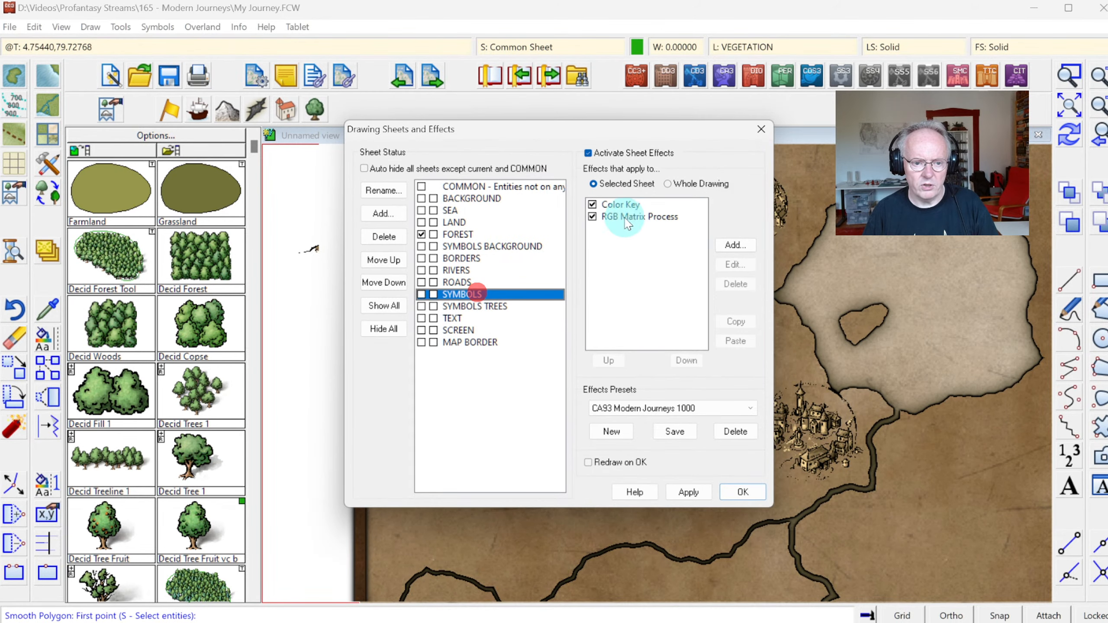
pyautogui.click(735, 323)
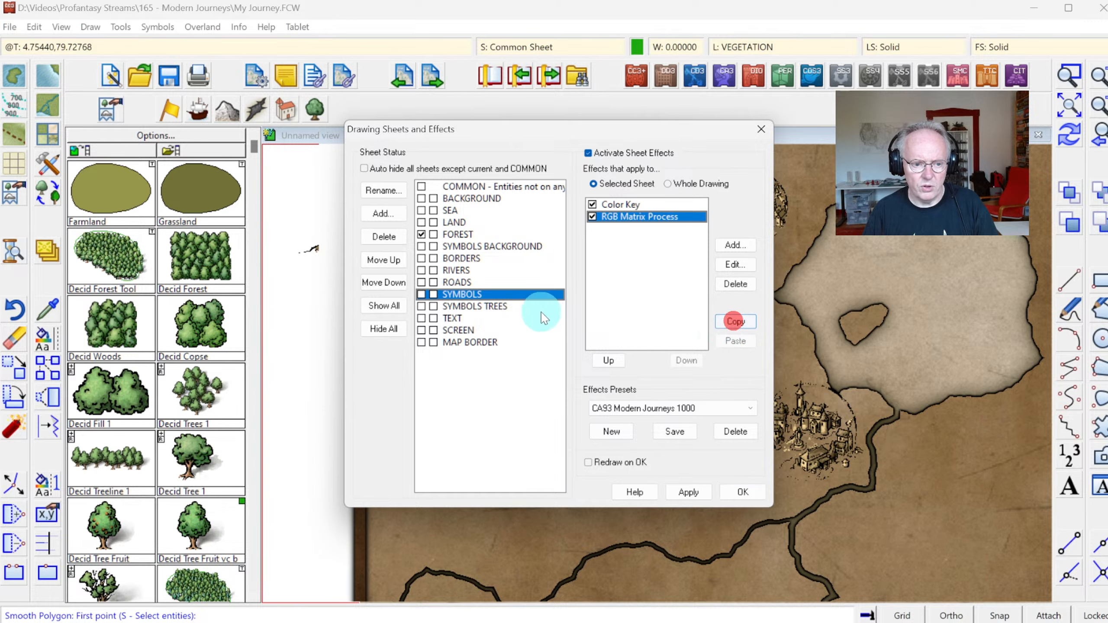
pyautogui.click(496, 306)
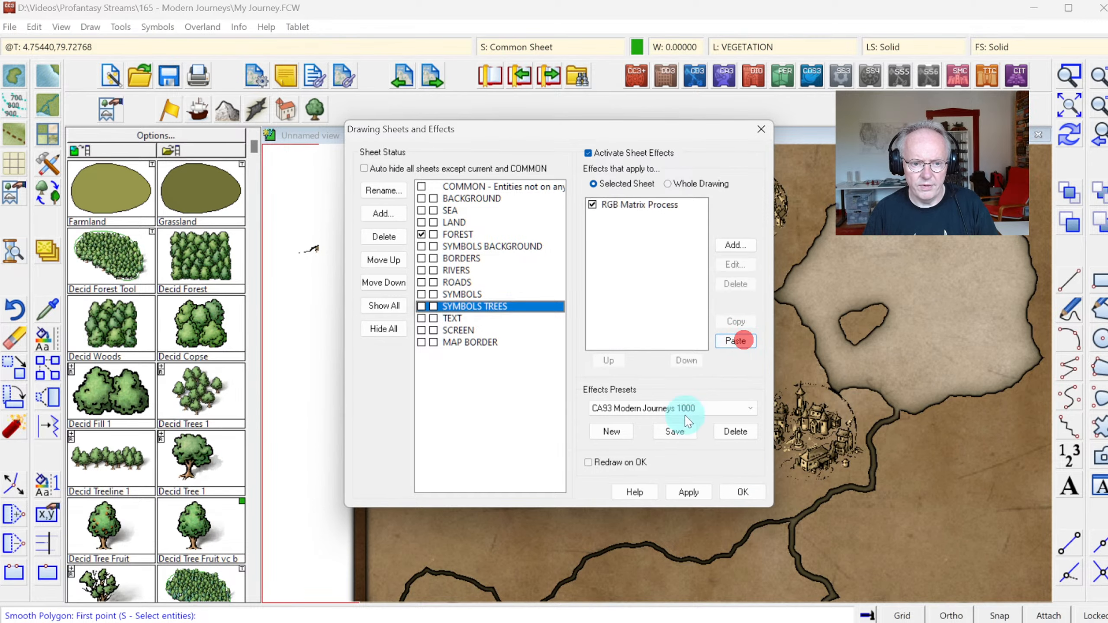
pyautogui.click(747, 494)
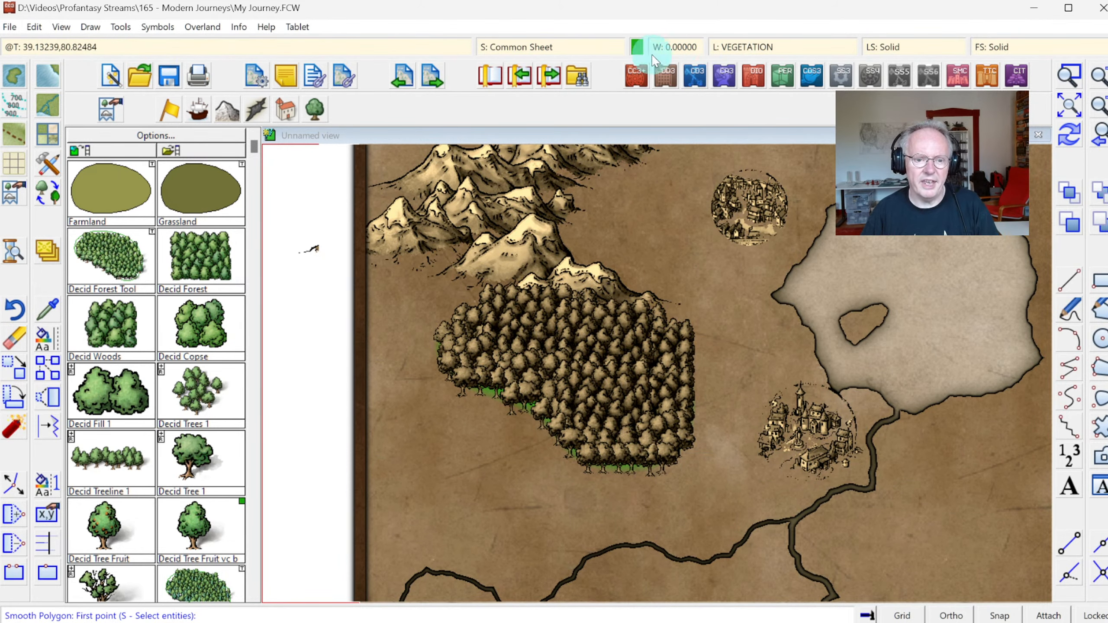
# Copy the RGB Matrix Process effect from the SYMBOLS TREES sheet to the FOREST sheet and apply it.
pyautogui.click(520, 51)
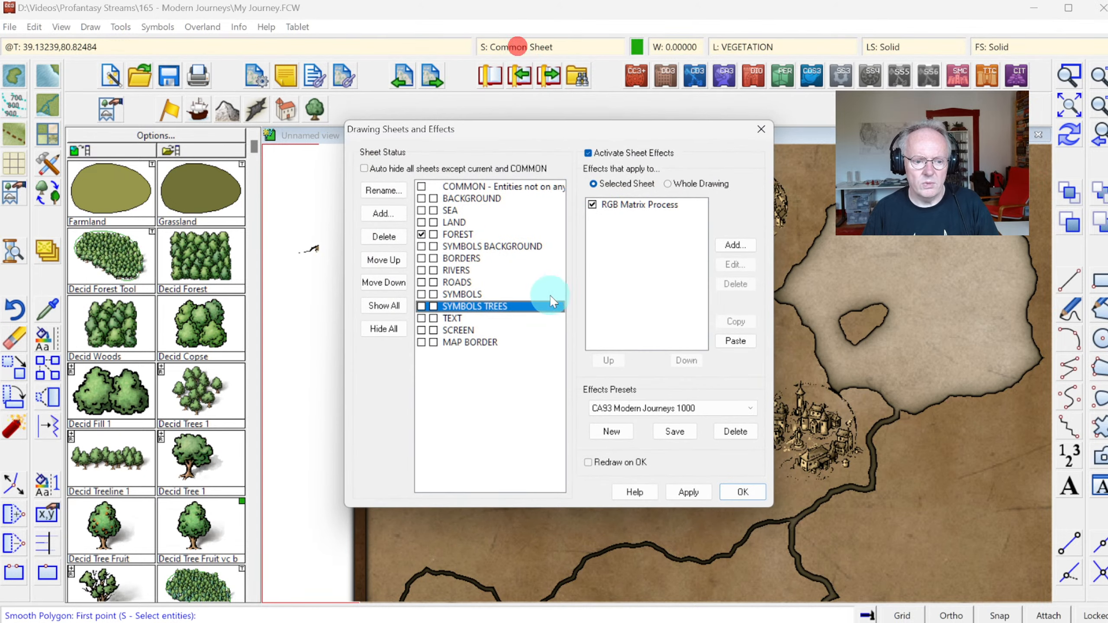
pyautogui.click(618, 205)
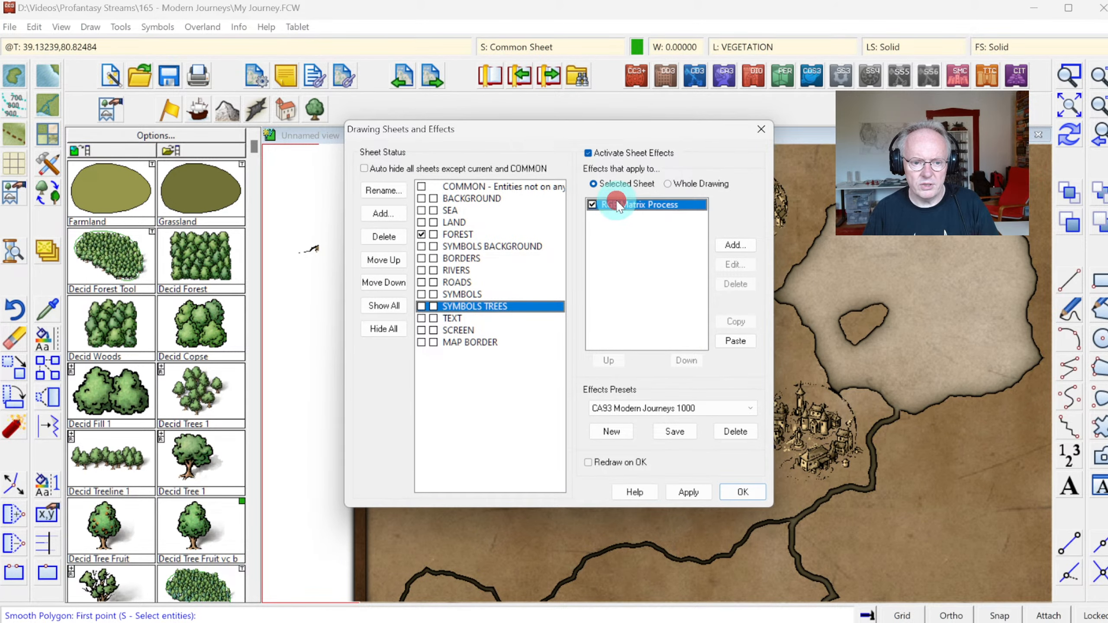
pyautogui.click(736, 321)
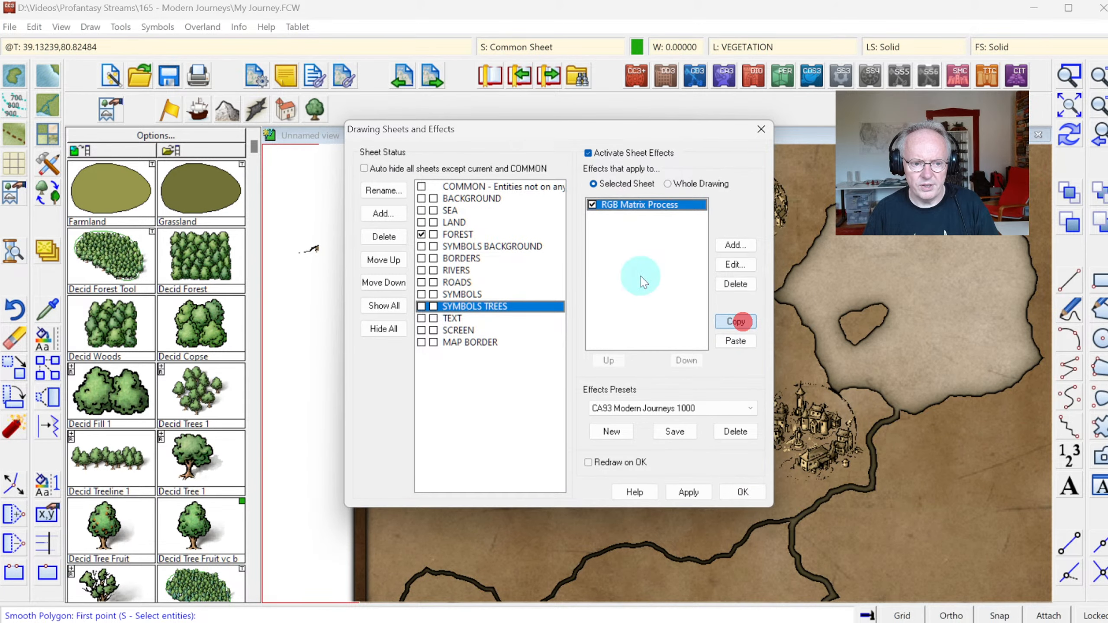
pyautogui.click(492, 235)
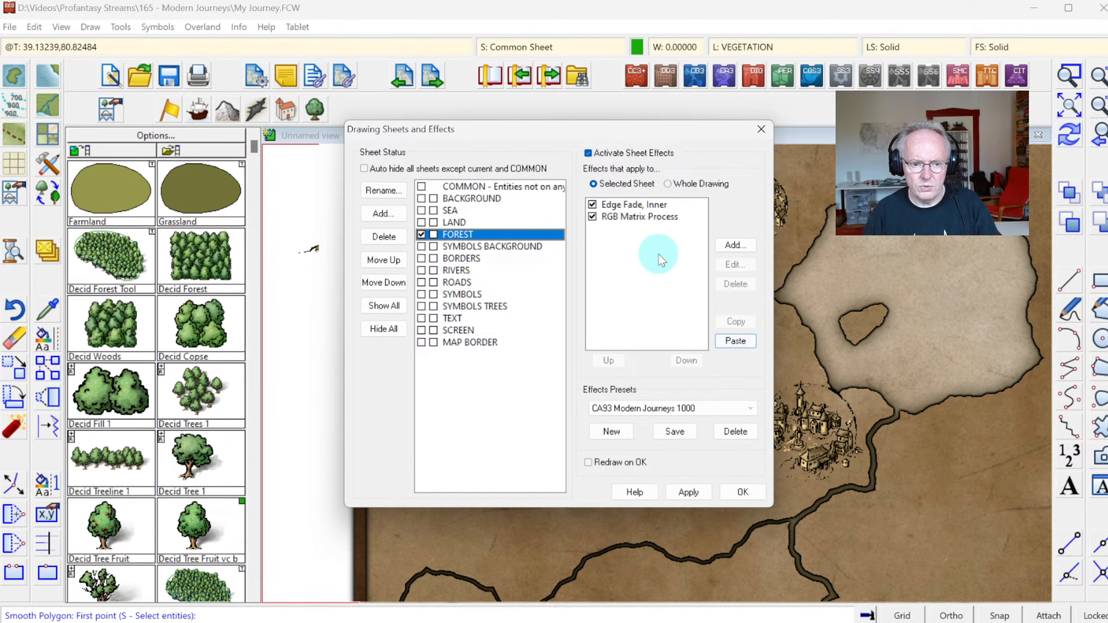
pyautogui.click(636, 217)
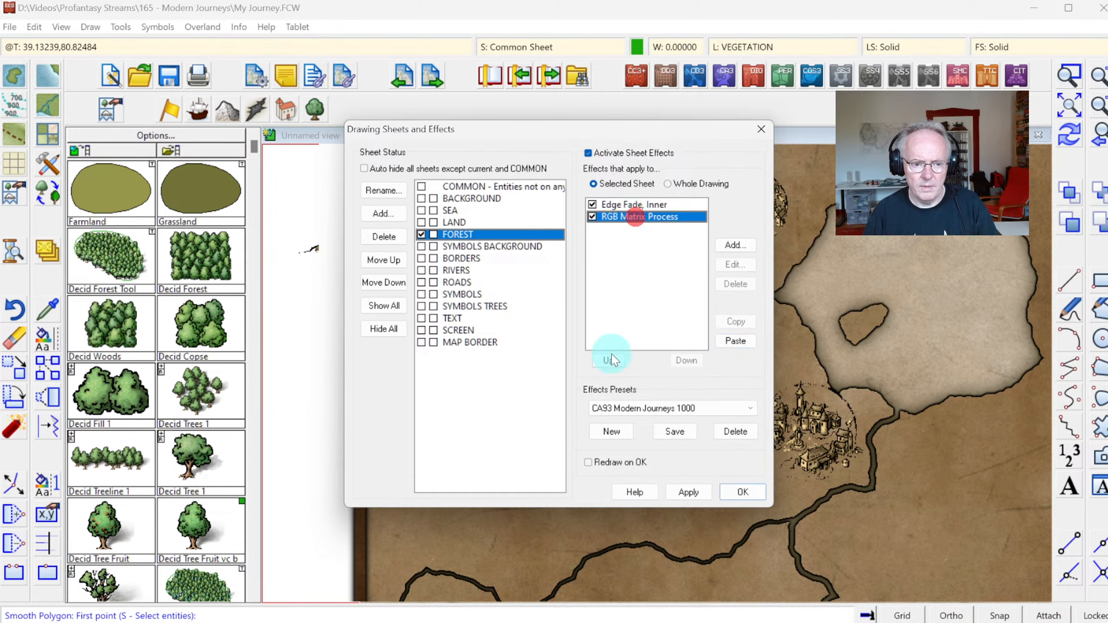
pyautogui.click(743, 492)
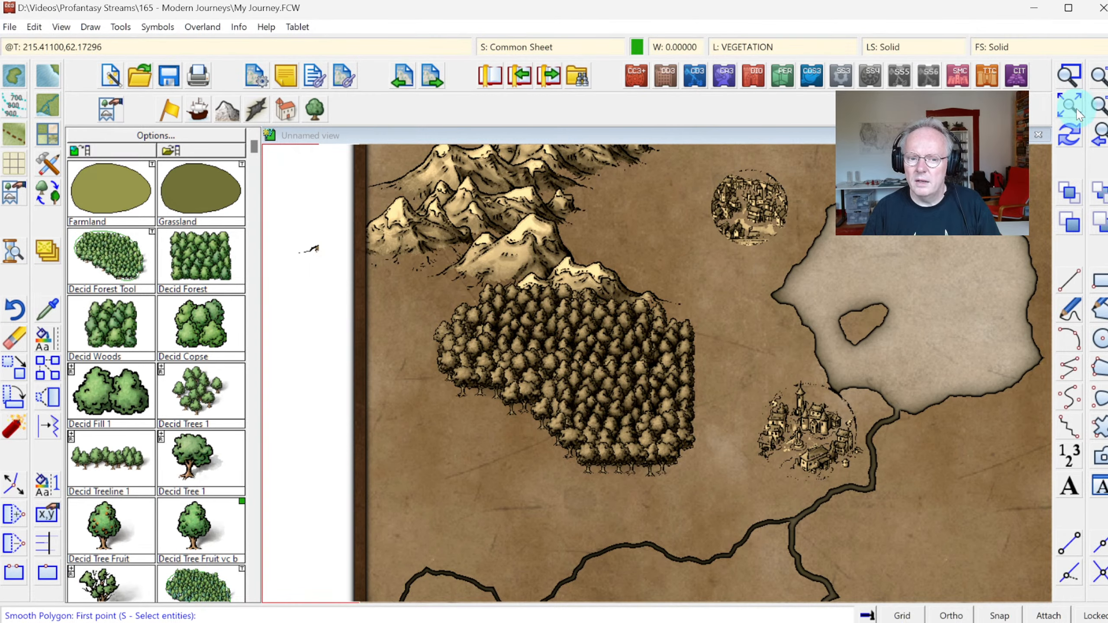
# Place individual Decid Tree 1 symbols along the southwestern and southern edge of the forest.
pyautogui.click(1076, 112)
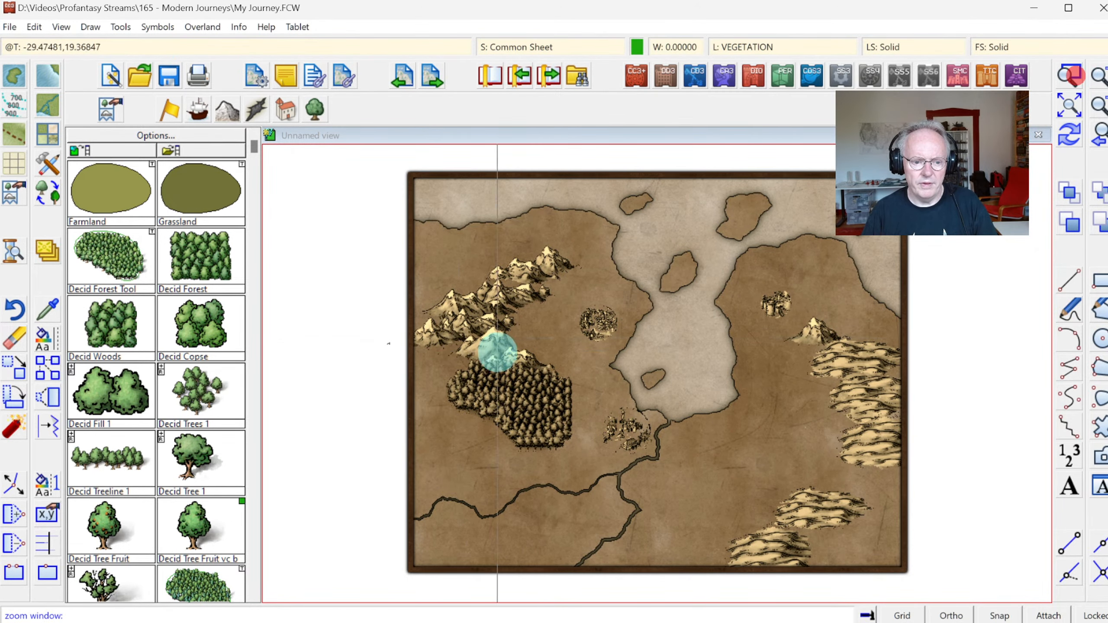
pyautogui.click(455, 336)
pyautogui.click(657, 492)
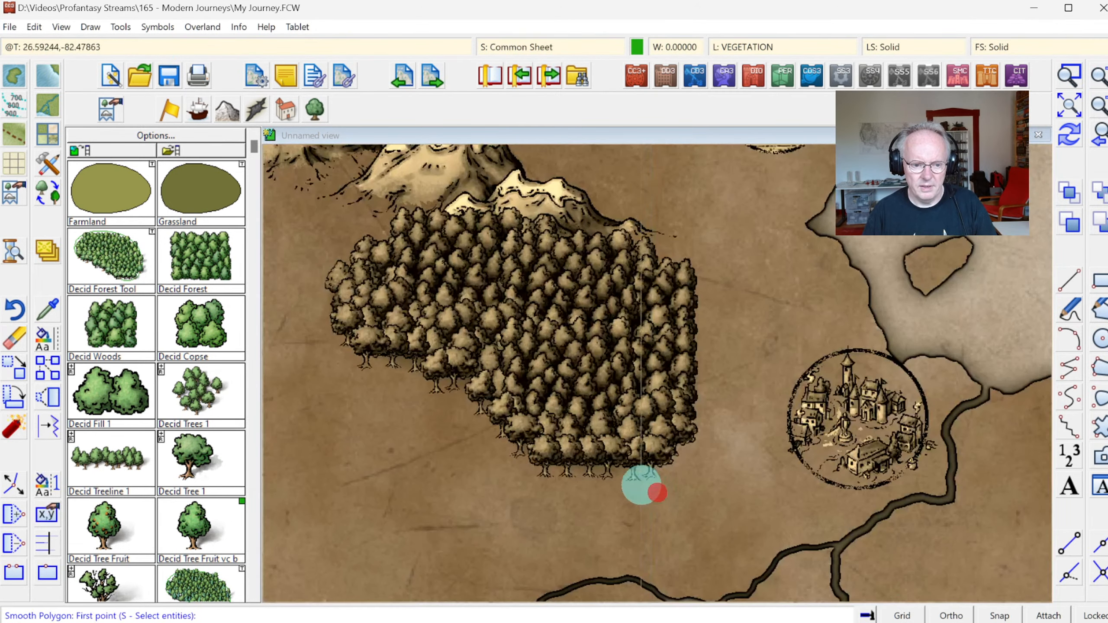
pyautogui.click(193, 461)
pyautogui.click(434, 386)
pyautogui.click(385, 366)
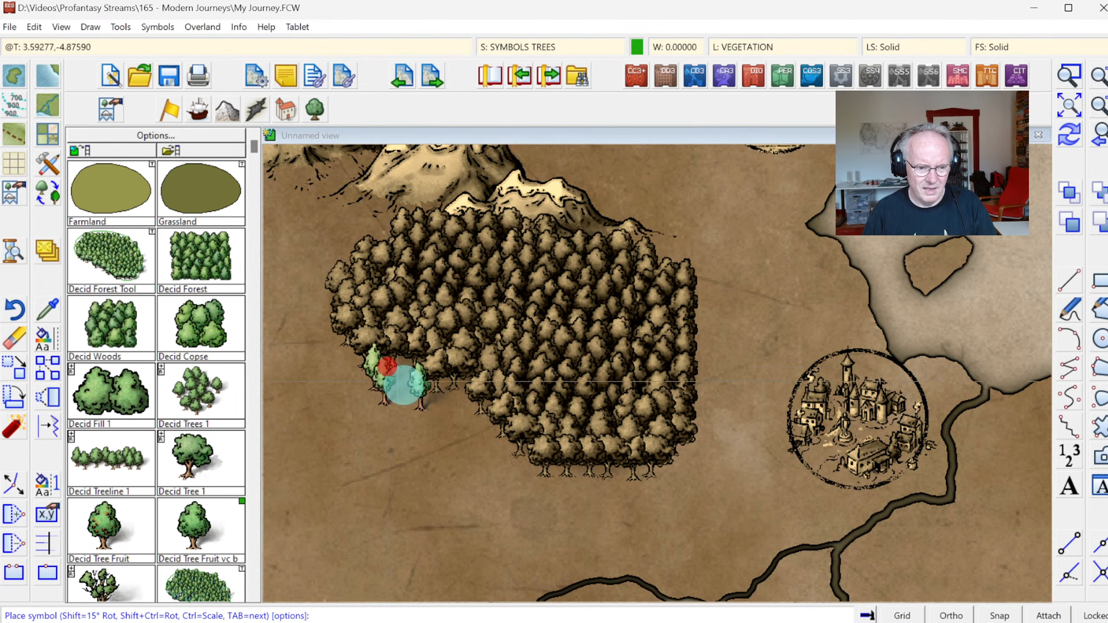
pyautogui.click(525, 438)
pyautogui.click(562, 467)
pyautogui.click(608, 467)
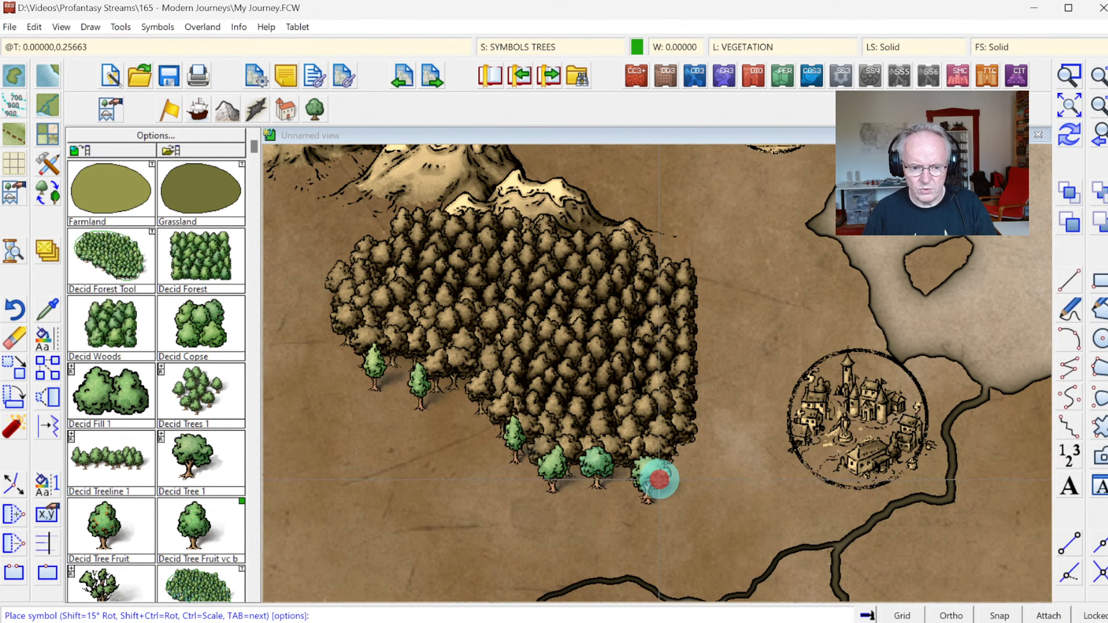
pyautogui.click(658, 479)
pyautogui.click(708, 458)
# Place more single trees along the forest's eastern edge, add stray ones to the northeast and southwest, and redraw the map.
pyautogui.click(765, 340)
pyautogui.click(711, 363)
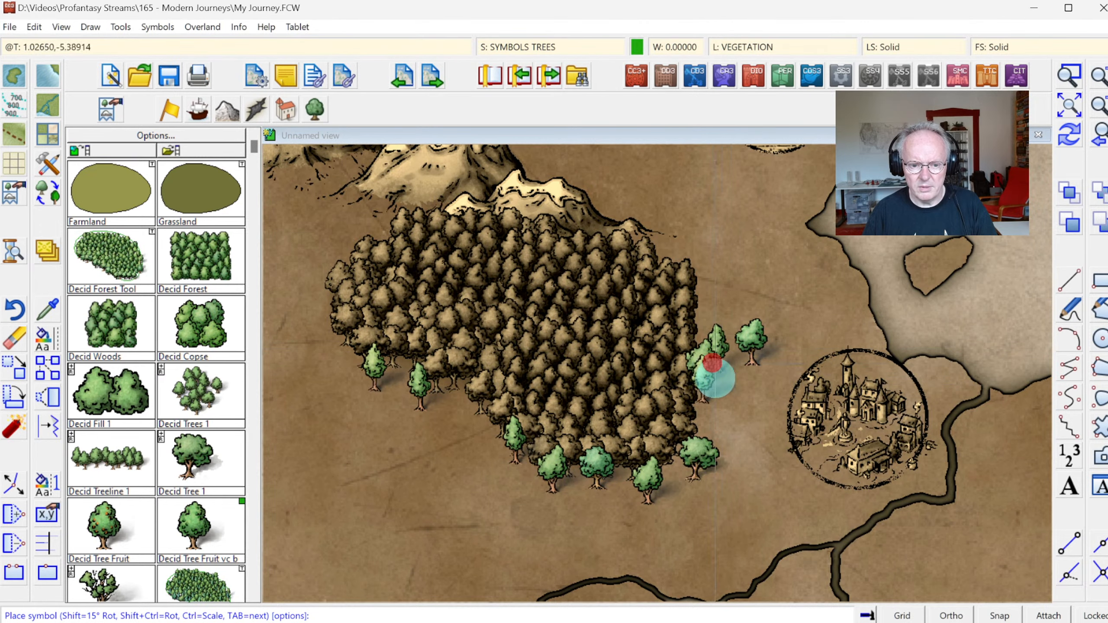
pyautogui.click(720, 384)
pyautogui.click(749, 415)
pyautogui.click(725, 298)
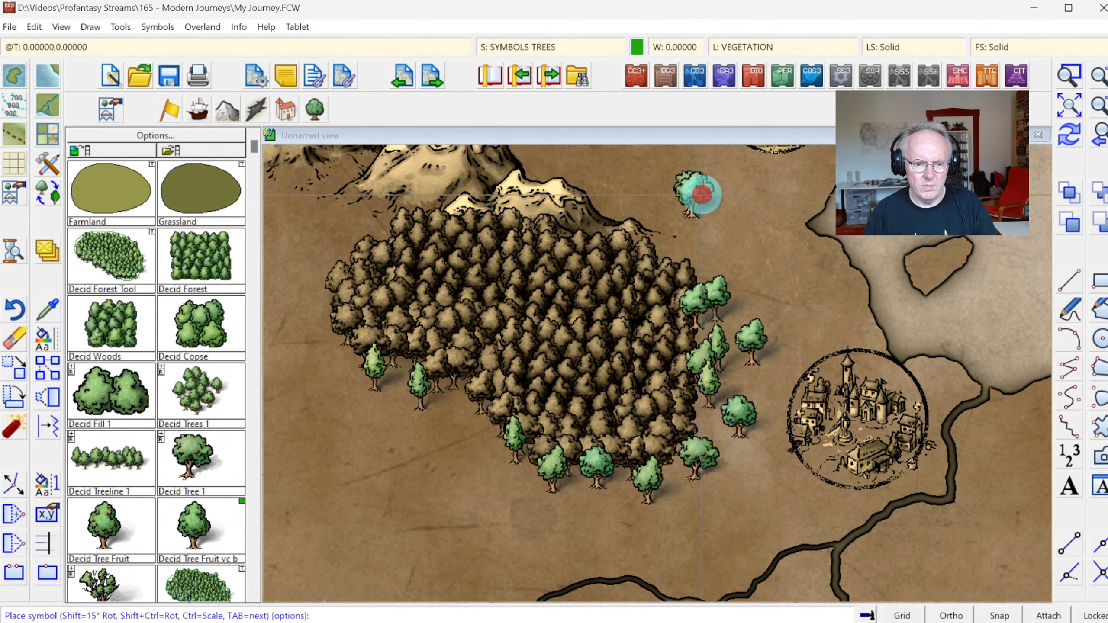
pyautogui.click(706, 189)
pyautogui.click(468, 445)
pyautogui.click(1072, 134)
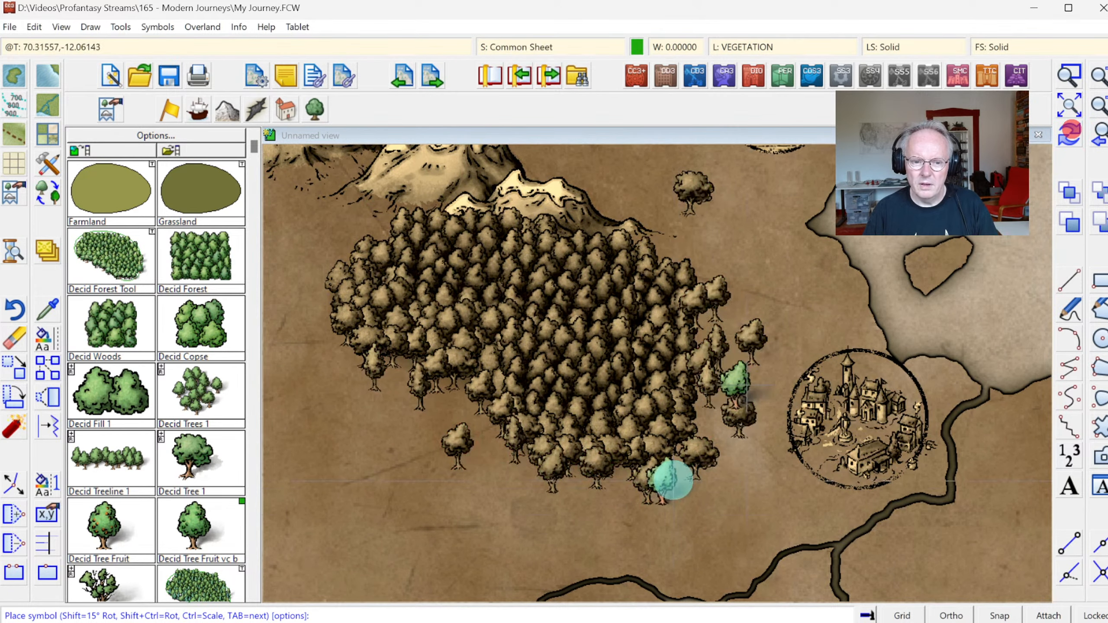
# Erase the town symbol inside the circular frame between the forest and the river.
pyautogui.click(1070, 134)
pyautogui.click(762, 332)
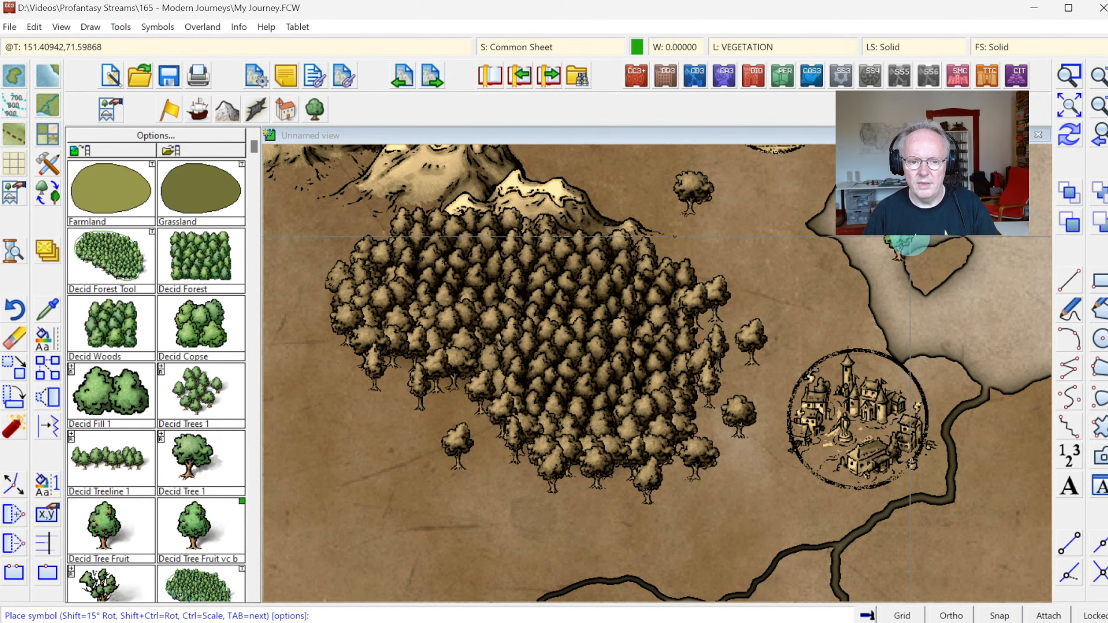
pyautogui.click(1068, 133)
pyautogui.click(1061, 113)
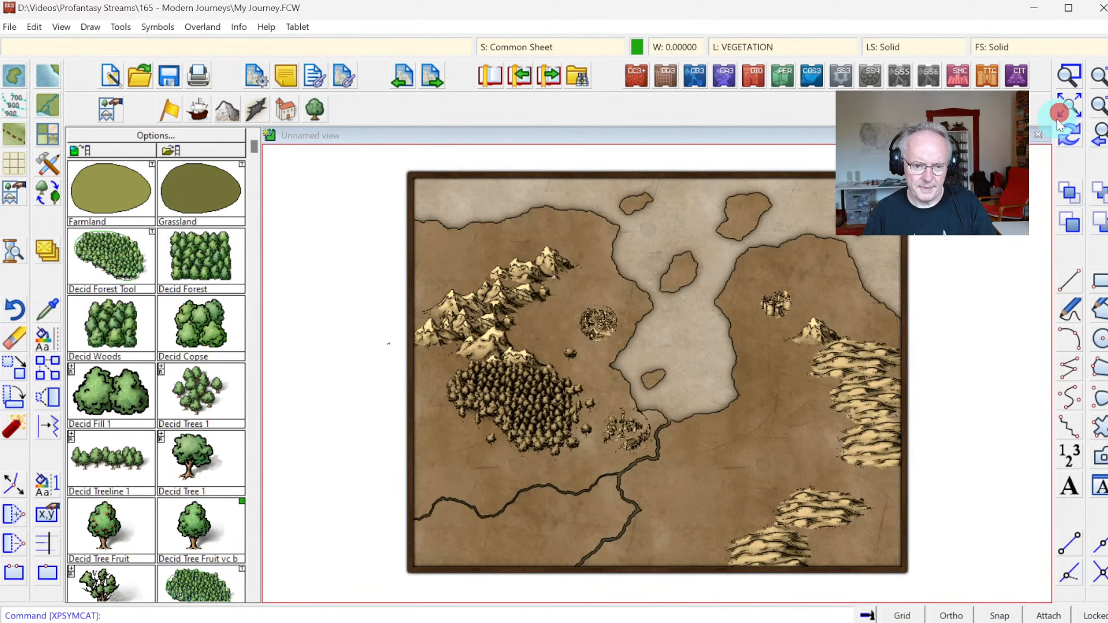
pyautogui.click(1070, 75)
pyautogui.click(557, 383)
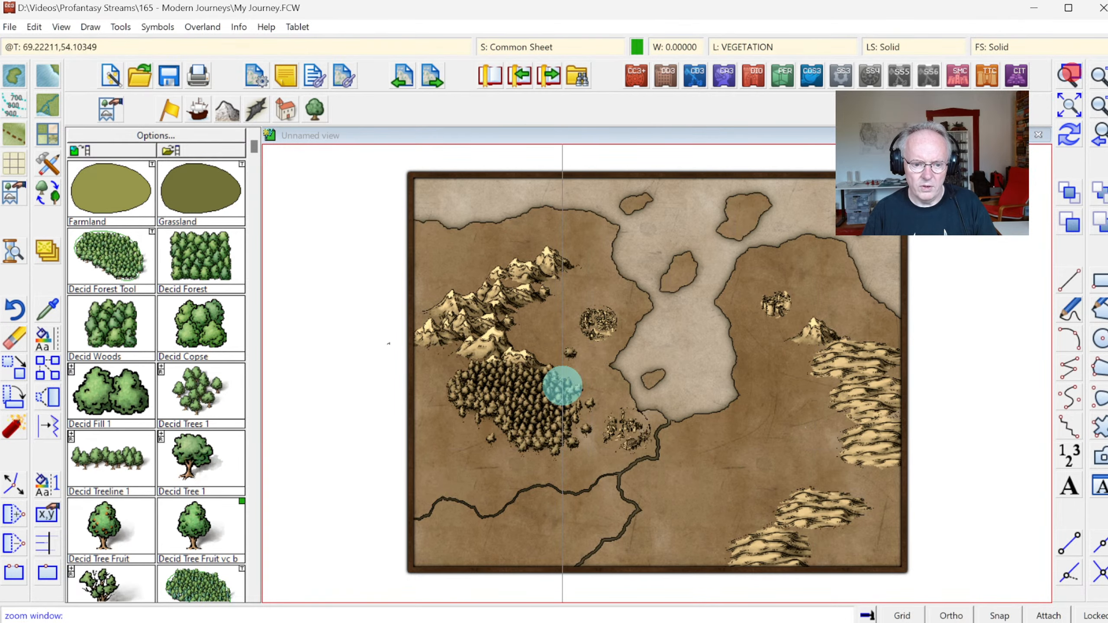
pyautogui.click(701, 500)
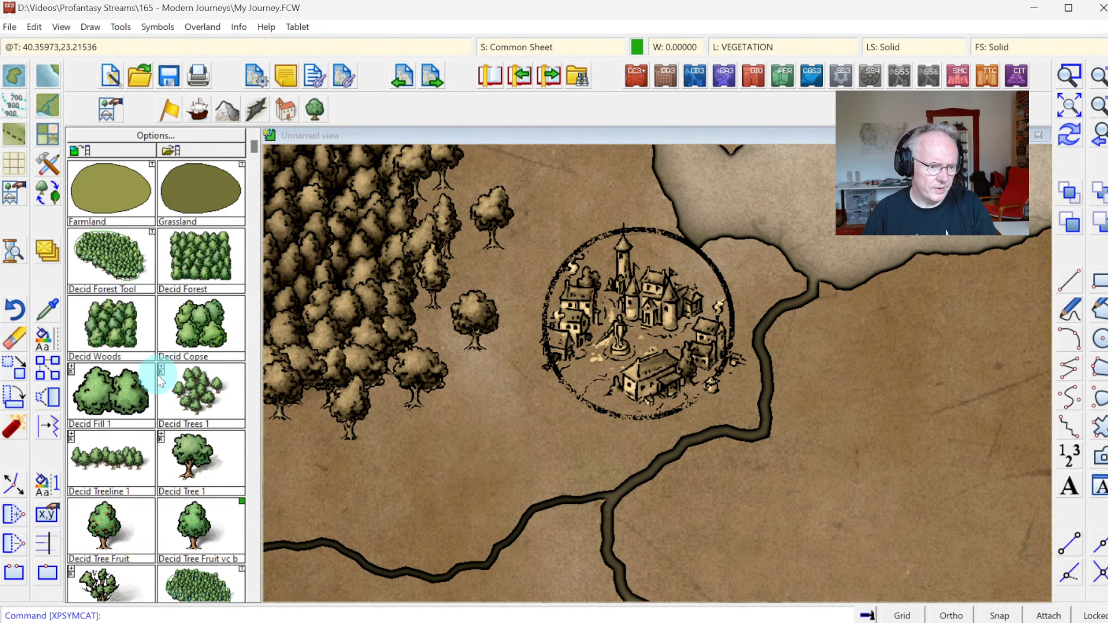
pyautogui.click(14, 339)
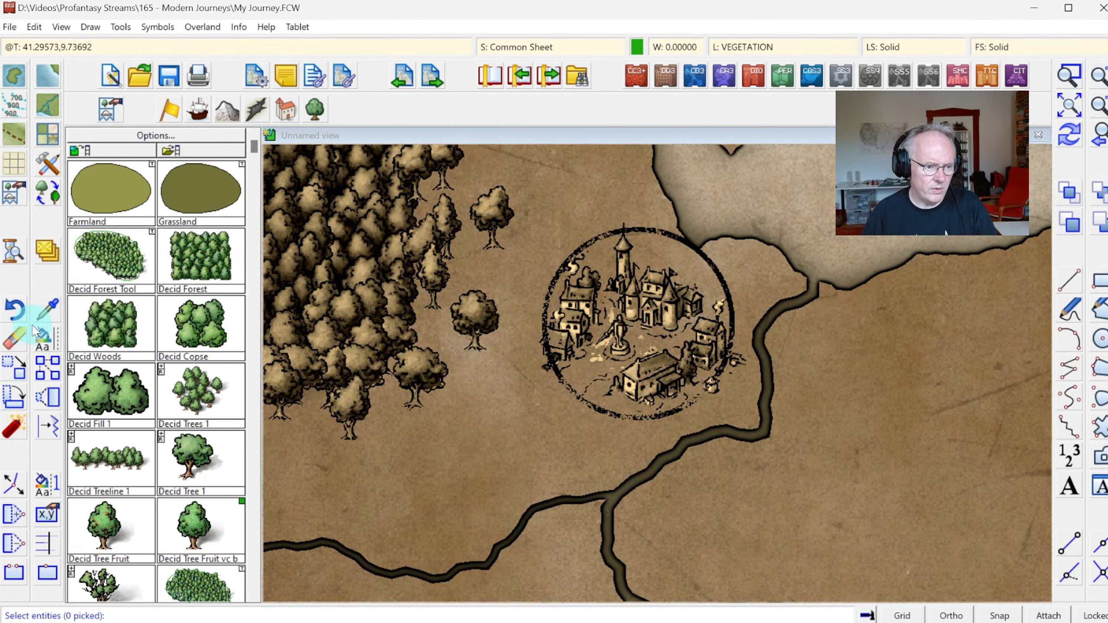
pyautogui.click(97, 334)
pyautogui.click(609, 319)
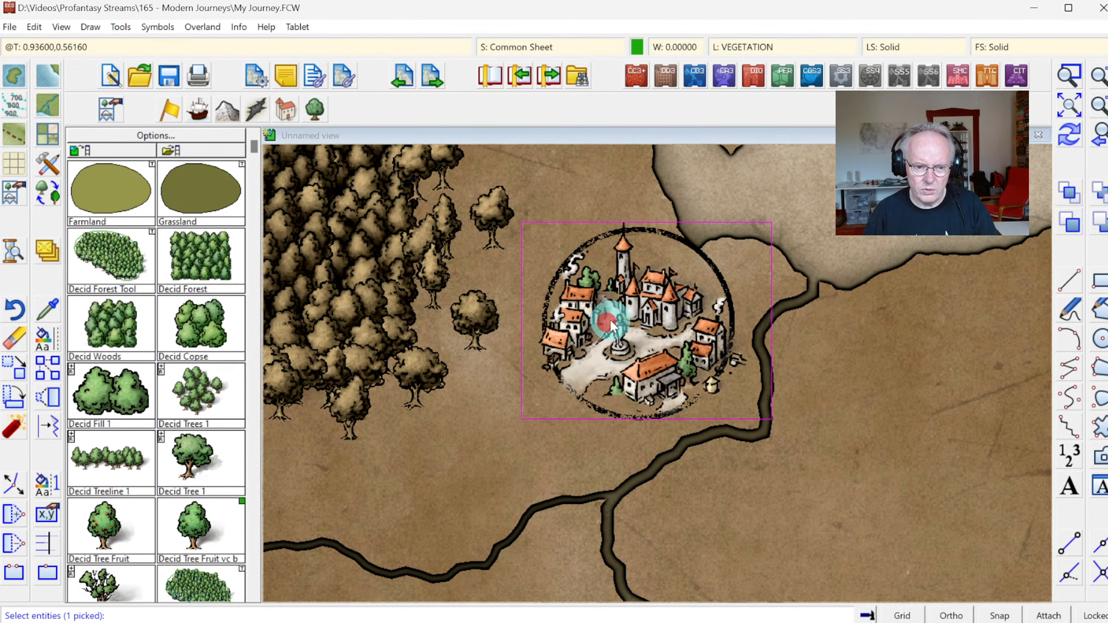
pyautogui.rightClick(546, 302)
pyautogui.click(602, 307)
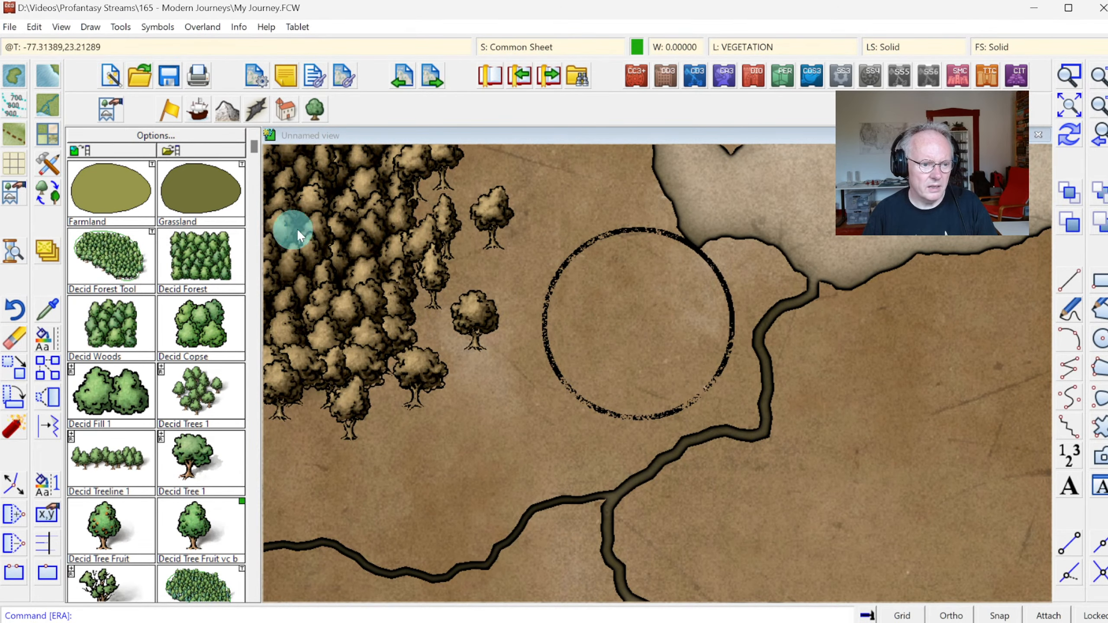
# Erase the leftover circular frame east of the forest.
pyautogui.click(13, 339)
pyautogui.click(584, 303)
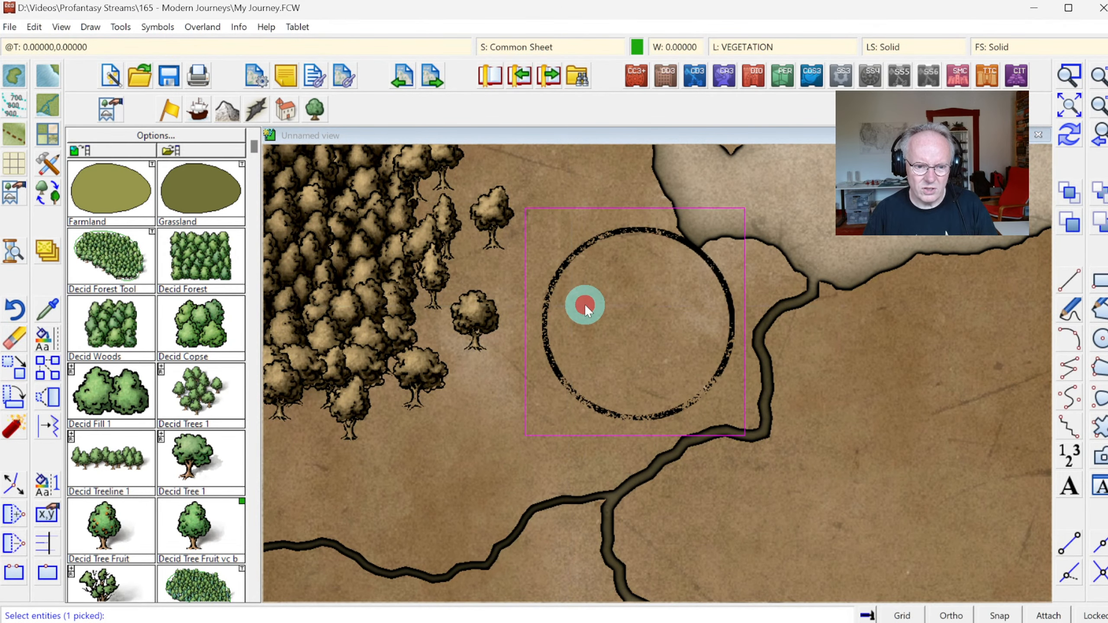
pyautogui.rightClick(592, 311)
pyautogui.click(591, 315)
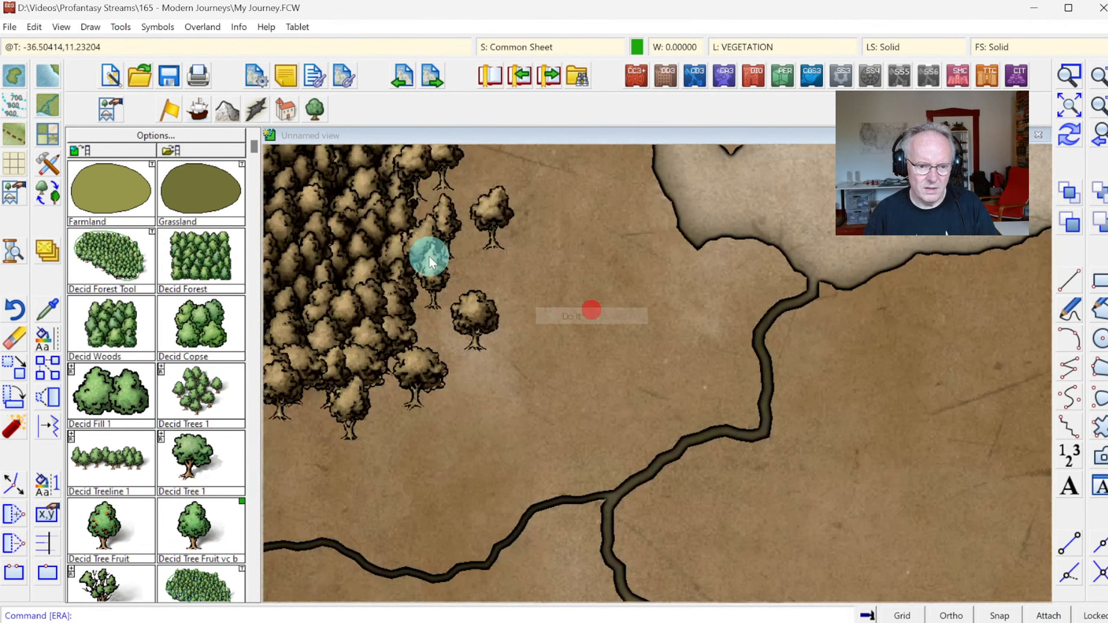
# Place a Town n structure symbol in the open ground between the forest and the river.
pyautogui.click(288, 108)
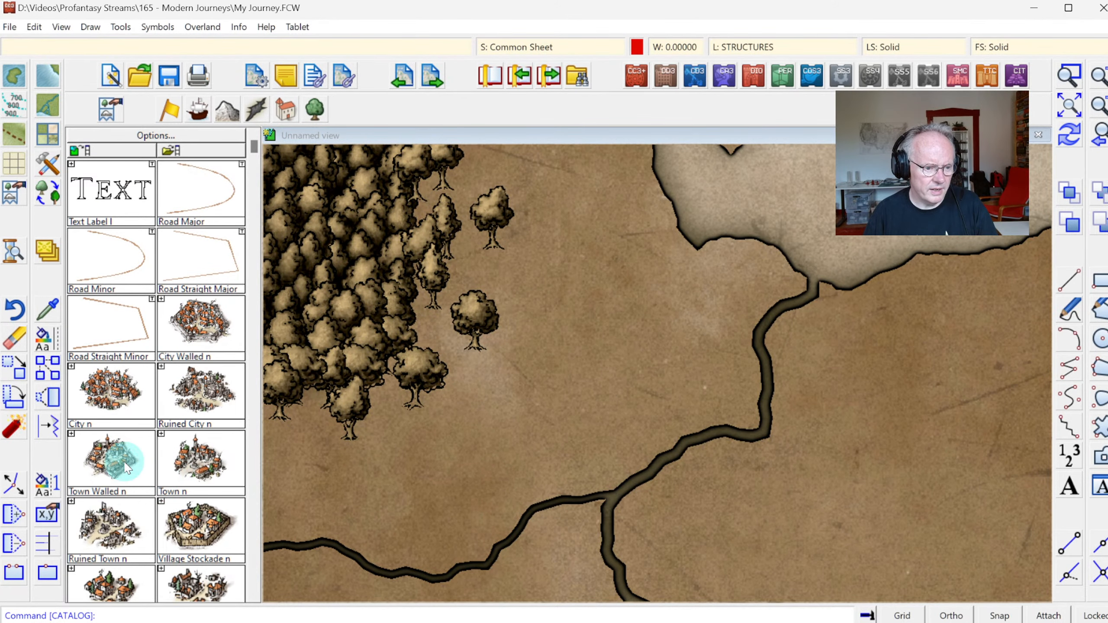
pyautogui.click(201, 461)
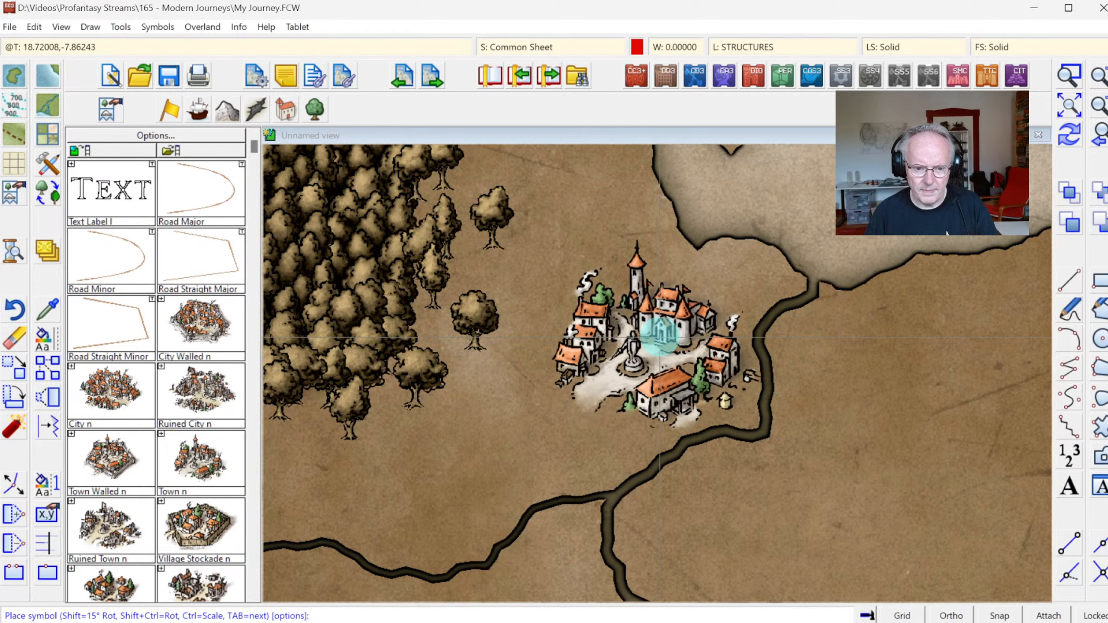
pyautogui.click(659, 337)
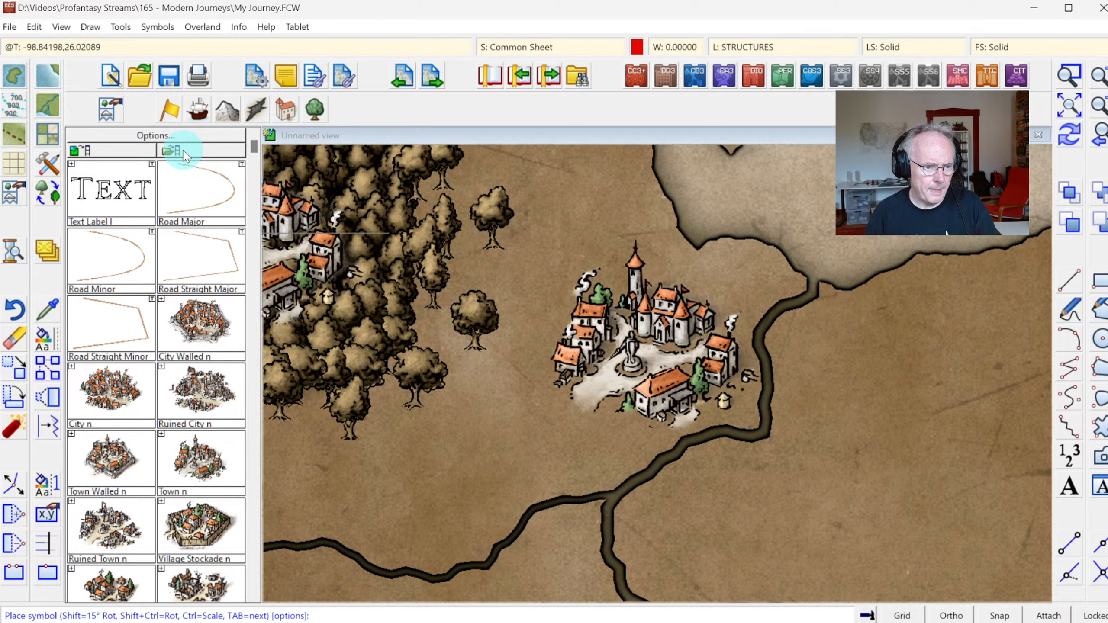
# Place the Cut Away Frame symbol from the used symbols centred around the new town.
pyautogui.click(182, 152)
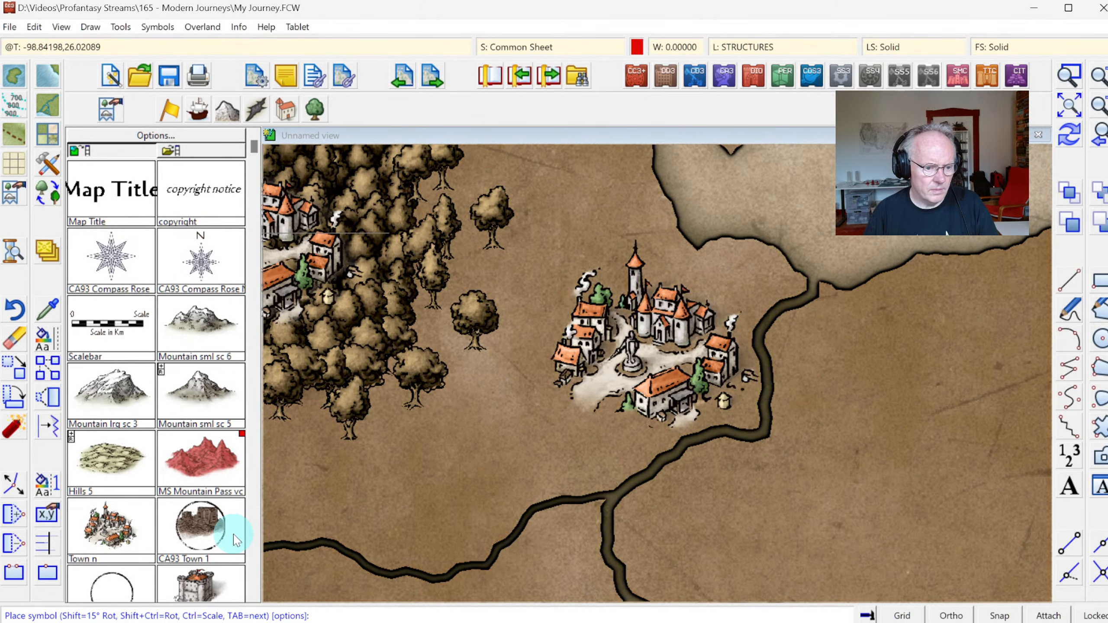
pyautogui.click(255, 543)
pyautogui.click(201, 189)
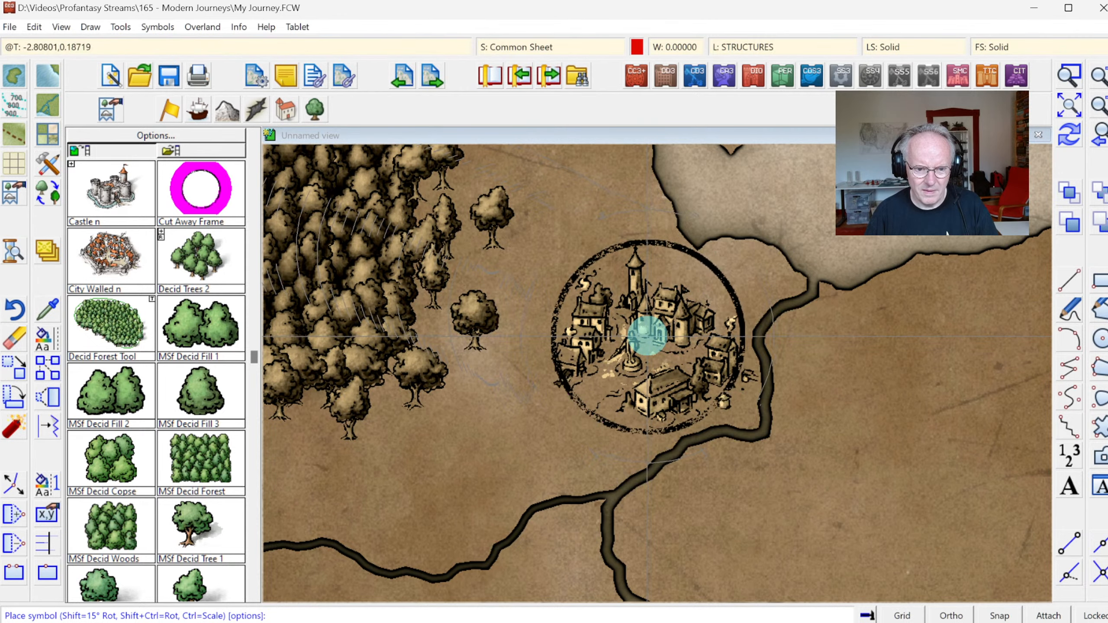
pyautogui.click(648, 335)
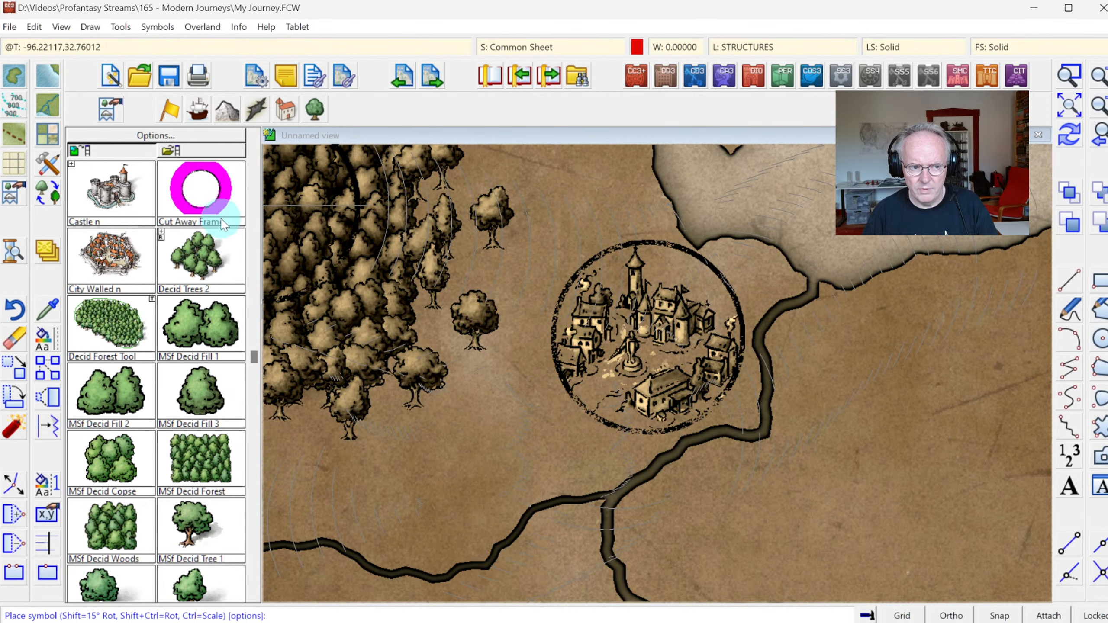
# Deactivate the sheet effects and redraw the map to examine the magenta ring of the town's cut-away frame.
pyautogui.click(541, 47)
pyautogui.click(608, 154)
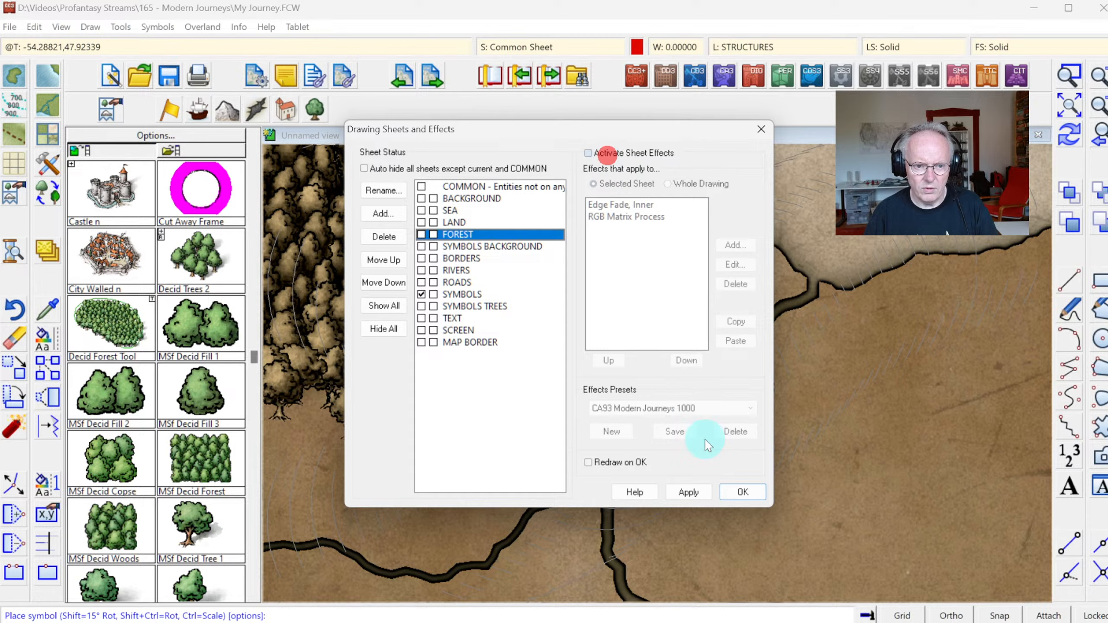
pyautogui.click(737, 489)
pyautogui.click(1067, 138)
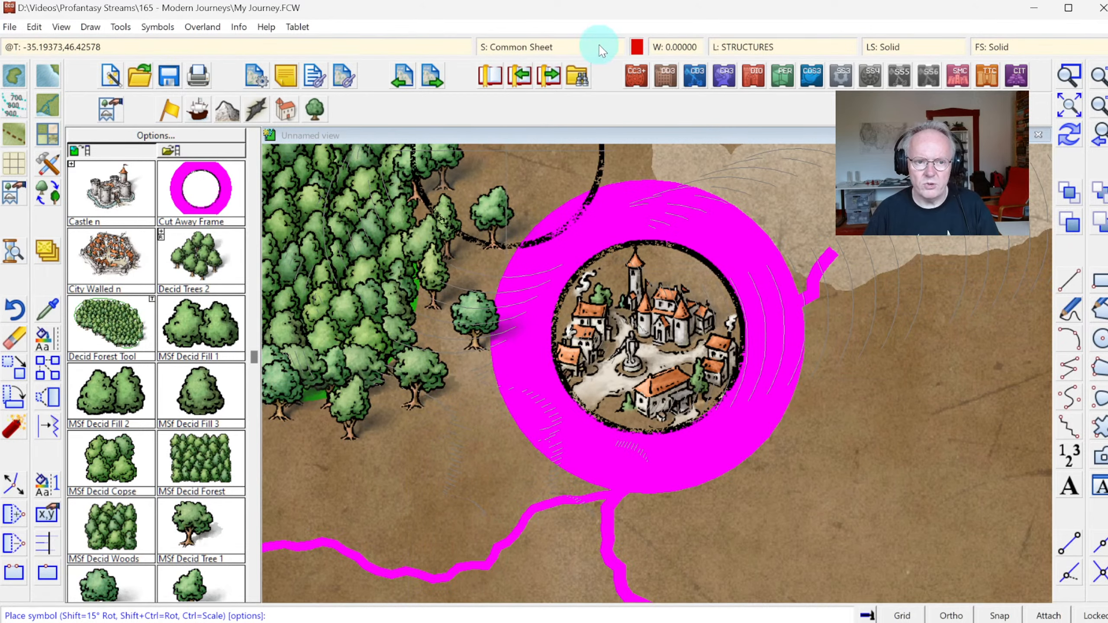
# Reactivate the sheet effects and review the framed towns beside the forest with effects applied.
pyautogui.click(544, 47)
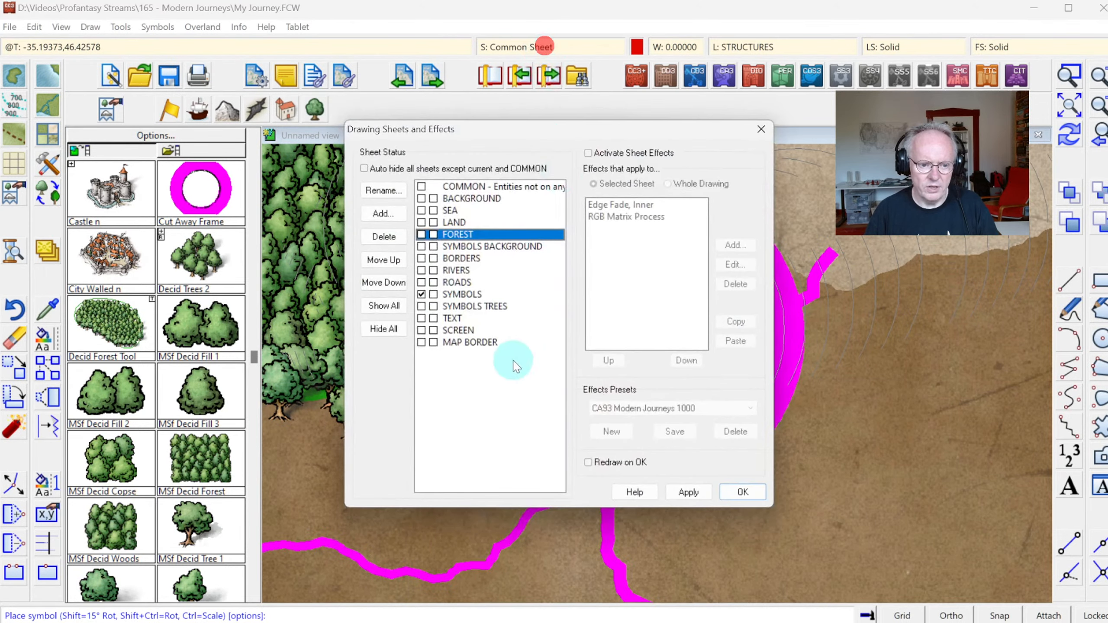
pyautogui.click(386, 330)
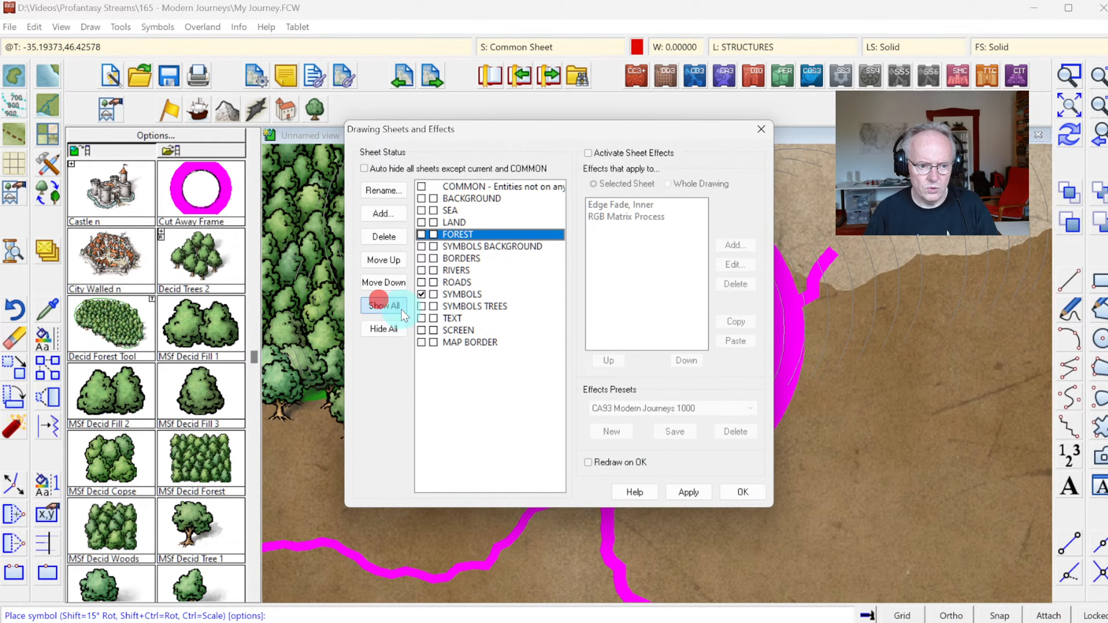
pyautogui.click(589, 153)
pyautogui.click(742, 489)
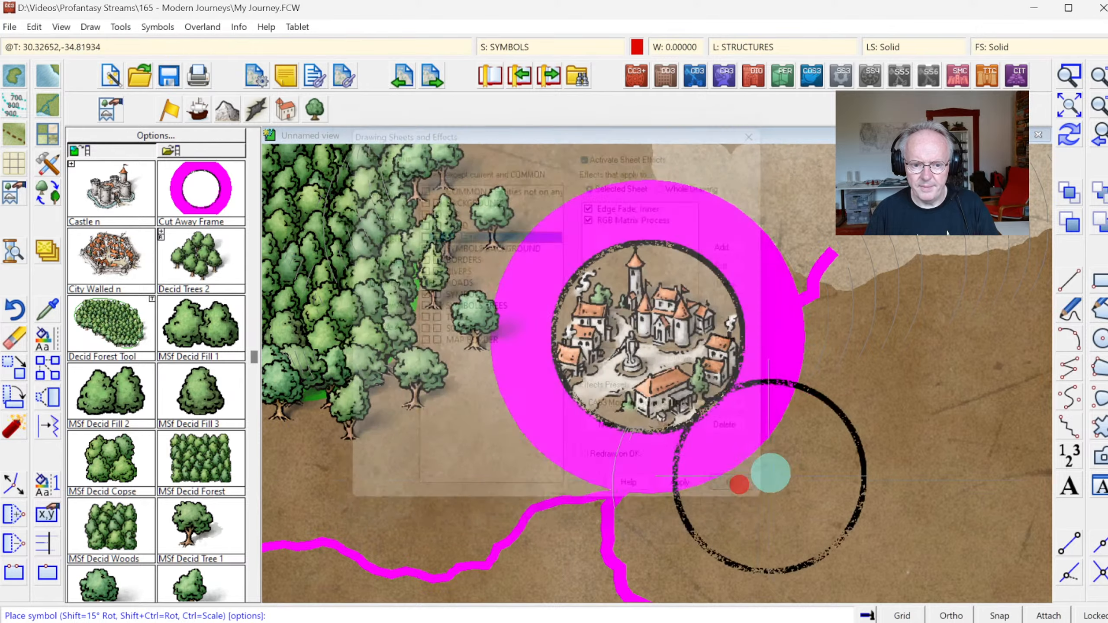
pyautogui.click(1076, 109)
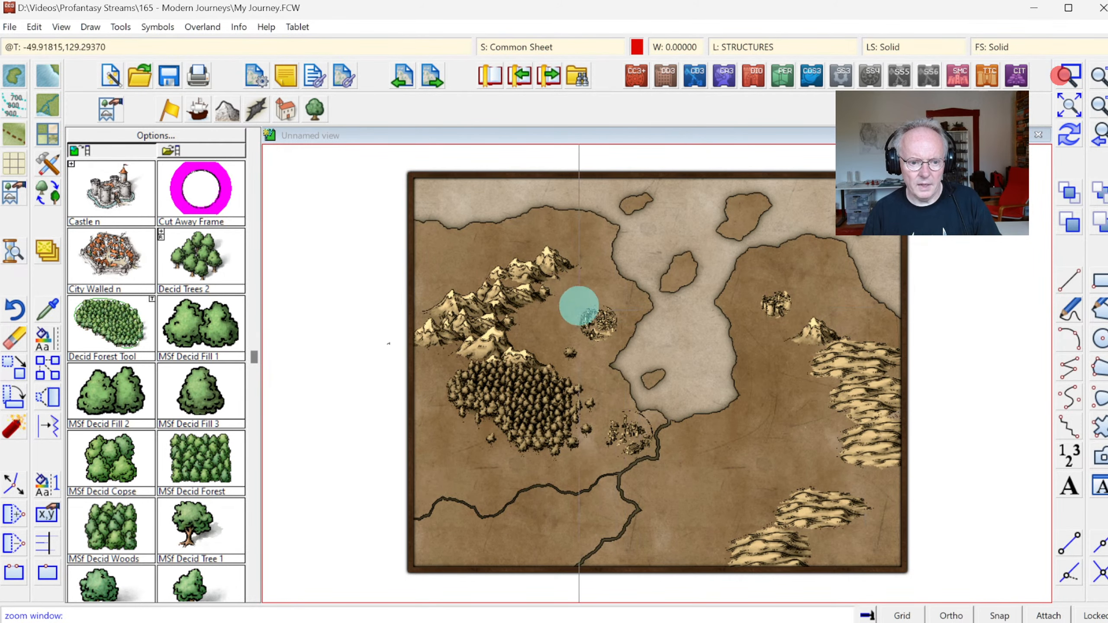
pyautogui.click(539, 307)
pyautogui.click(699, 464)
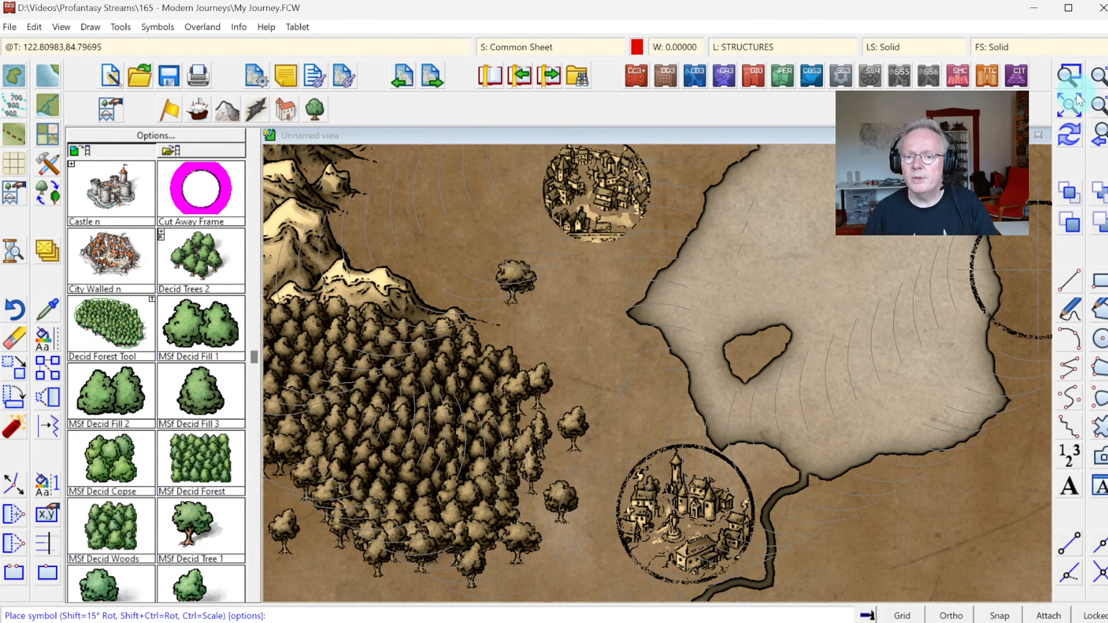
pyautogui.click(1063, 111)
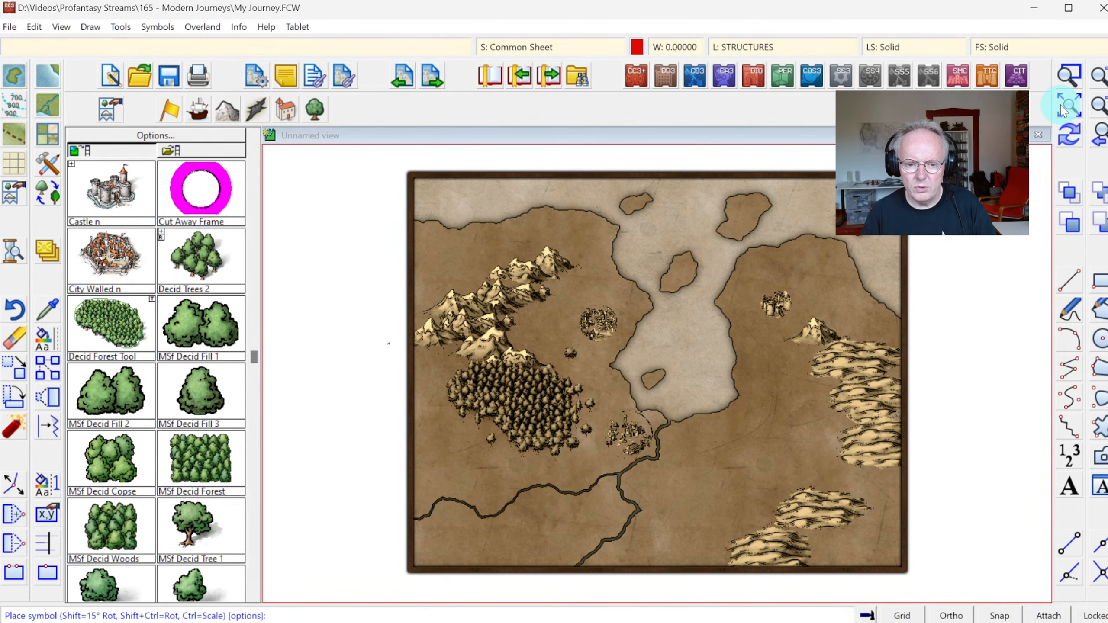